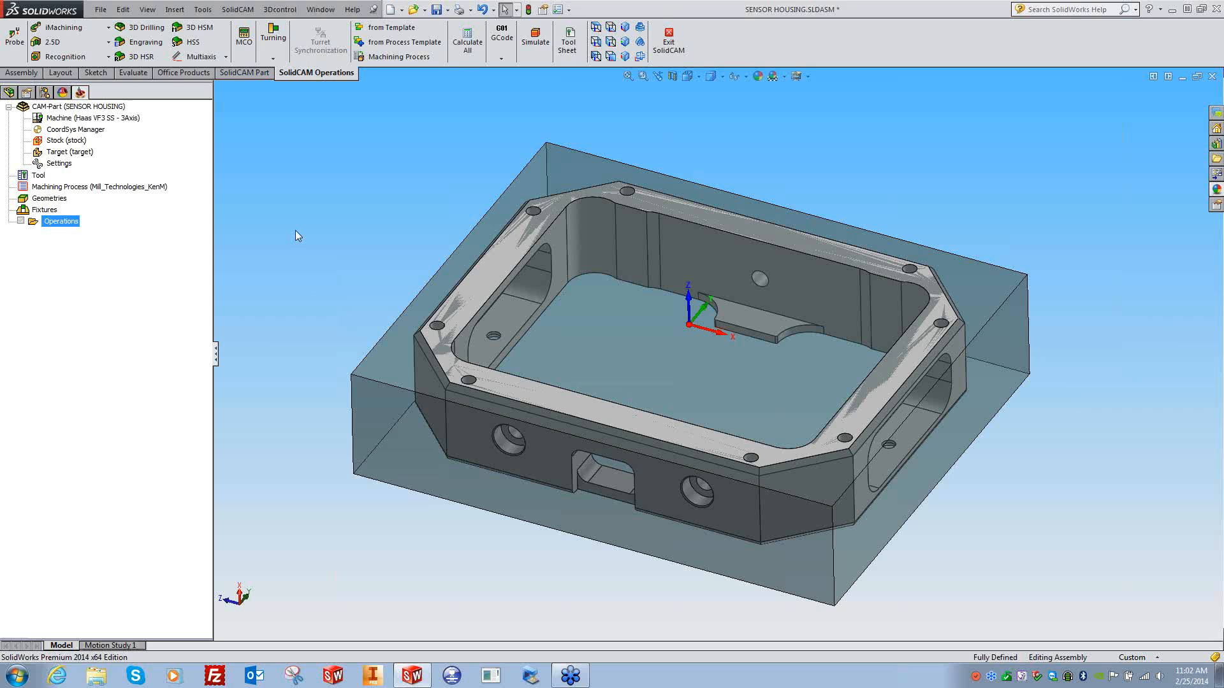
- Add a Profile milling operation on coordinate system MAC 1 and start defining a new geometry
key(ctrl+4)
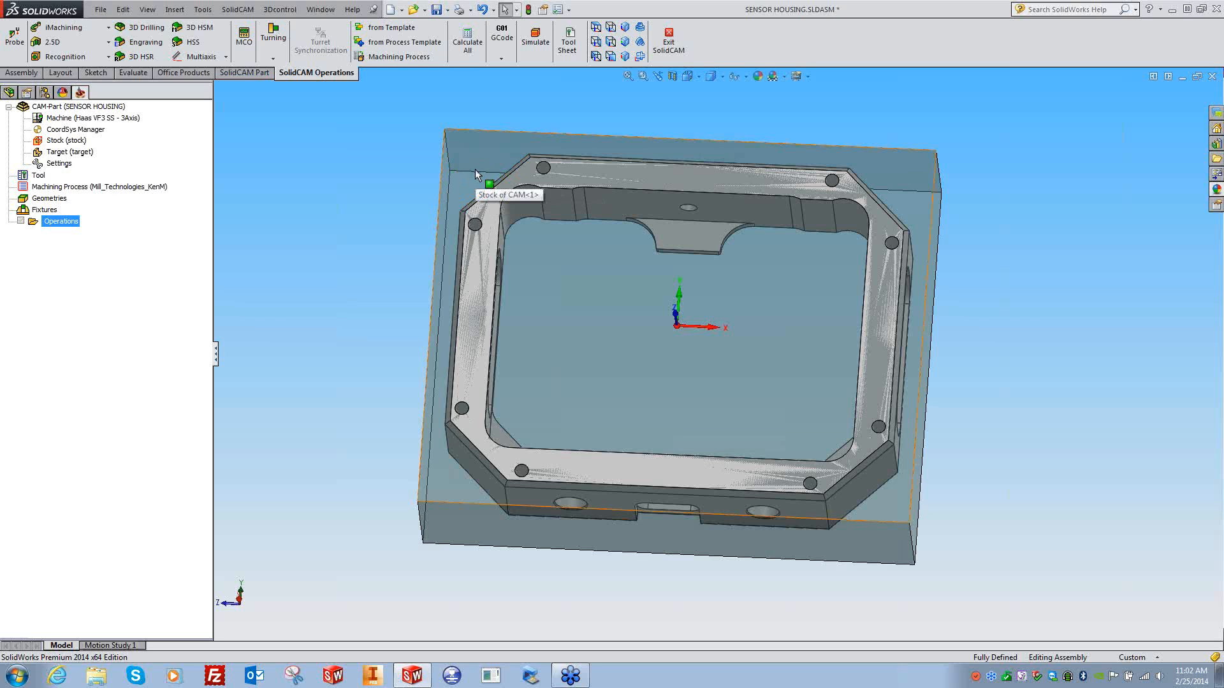
mouse_move(379, 185)
middle_down()
mouse_move(398, 188)
mouse_move(329, 165)
middle_up()
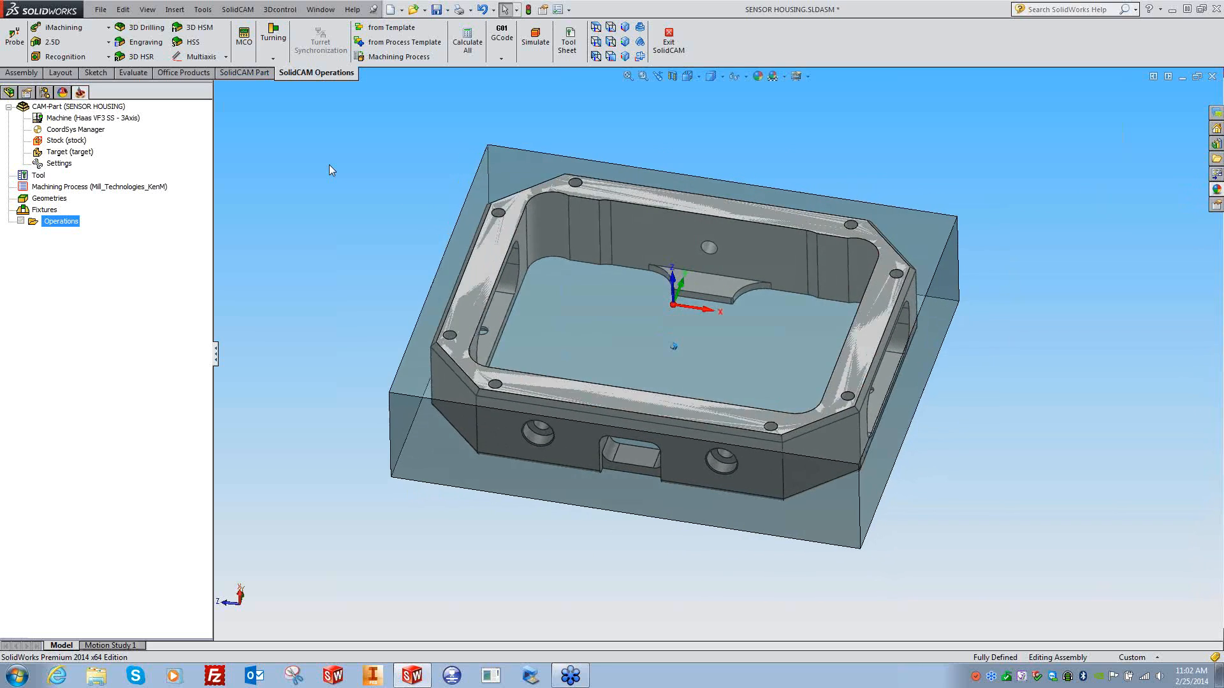
right_click(63, 221)
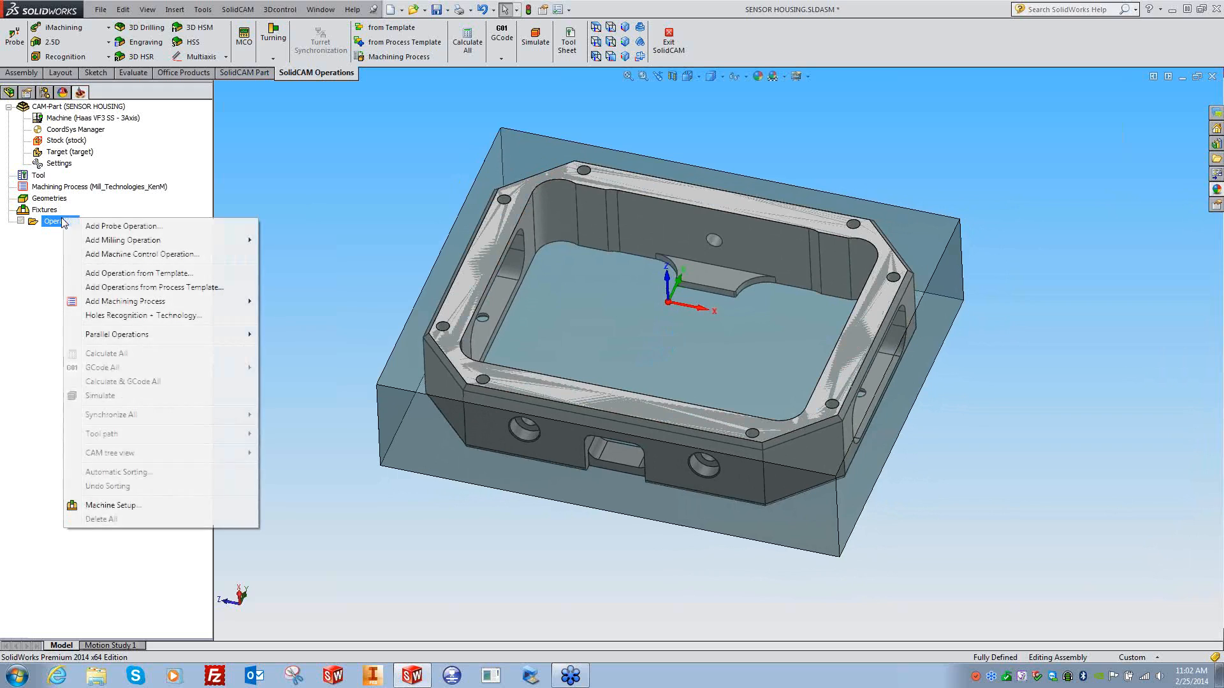
mouse_move(195, 242)
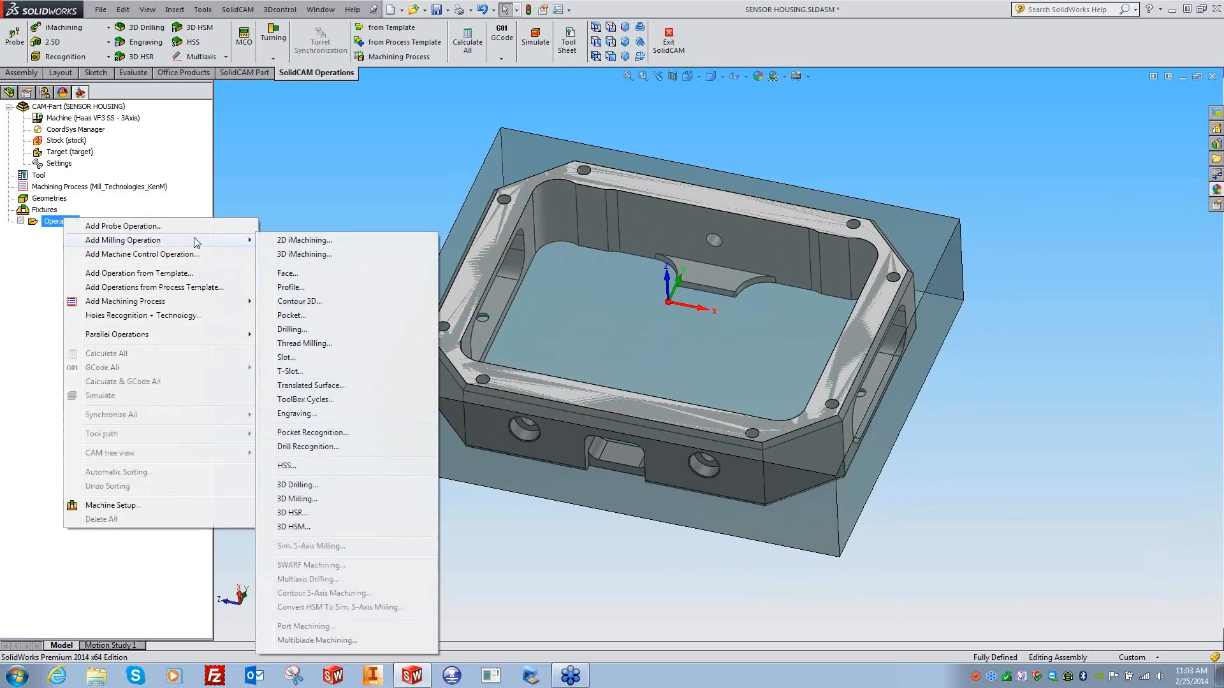
click(290, 288)
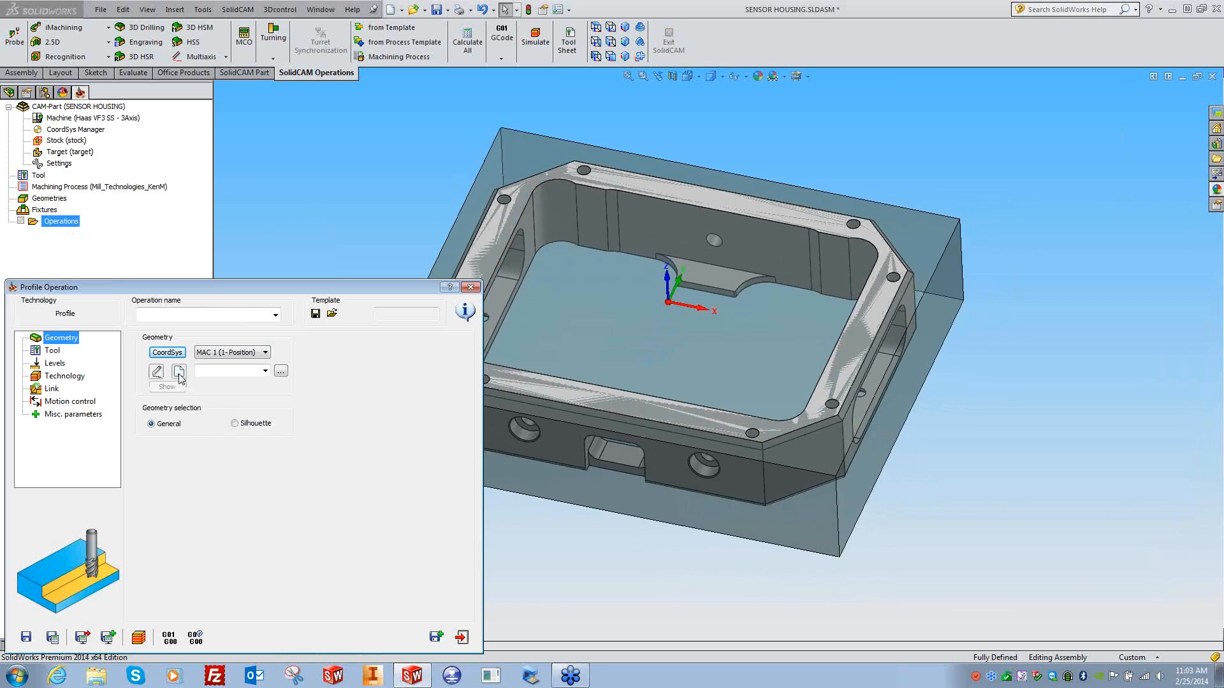
click(242, 352)
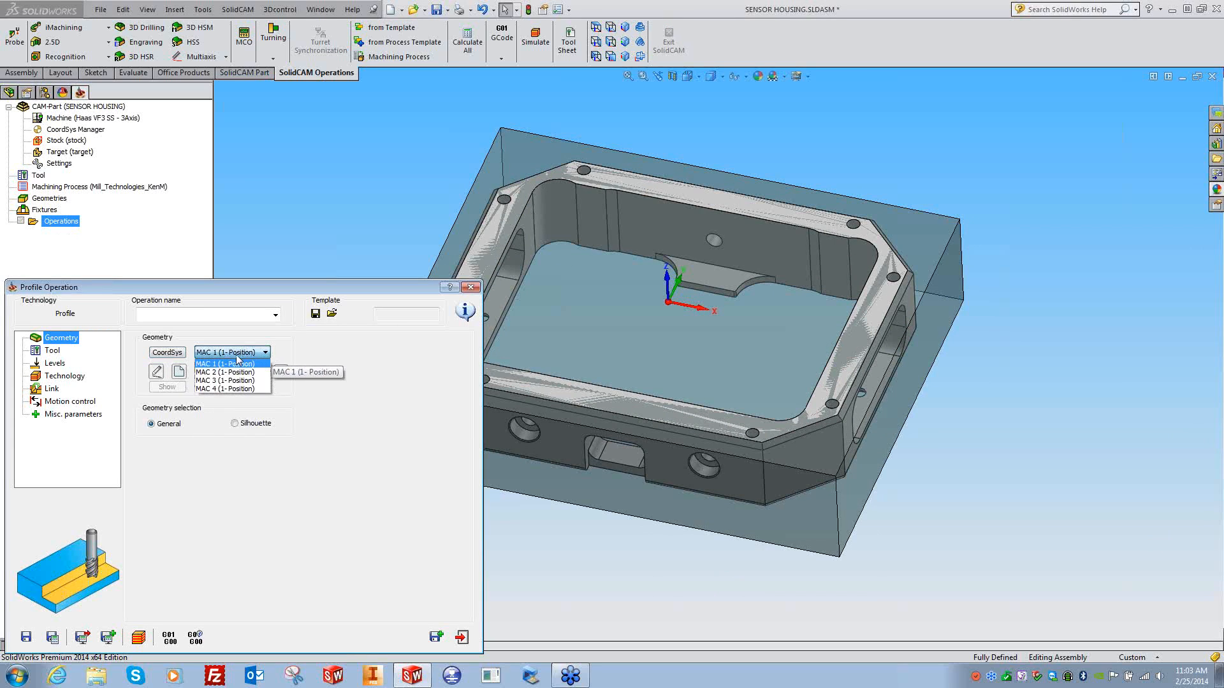
click(236, 408)
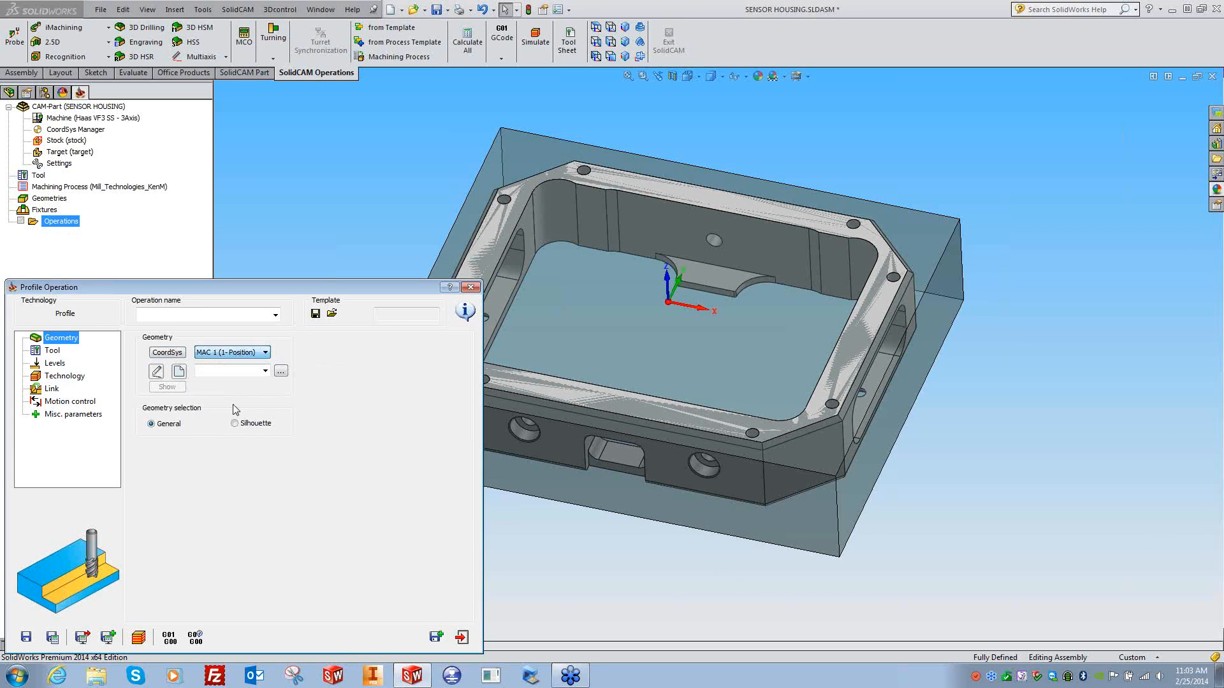
click(179, 372)
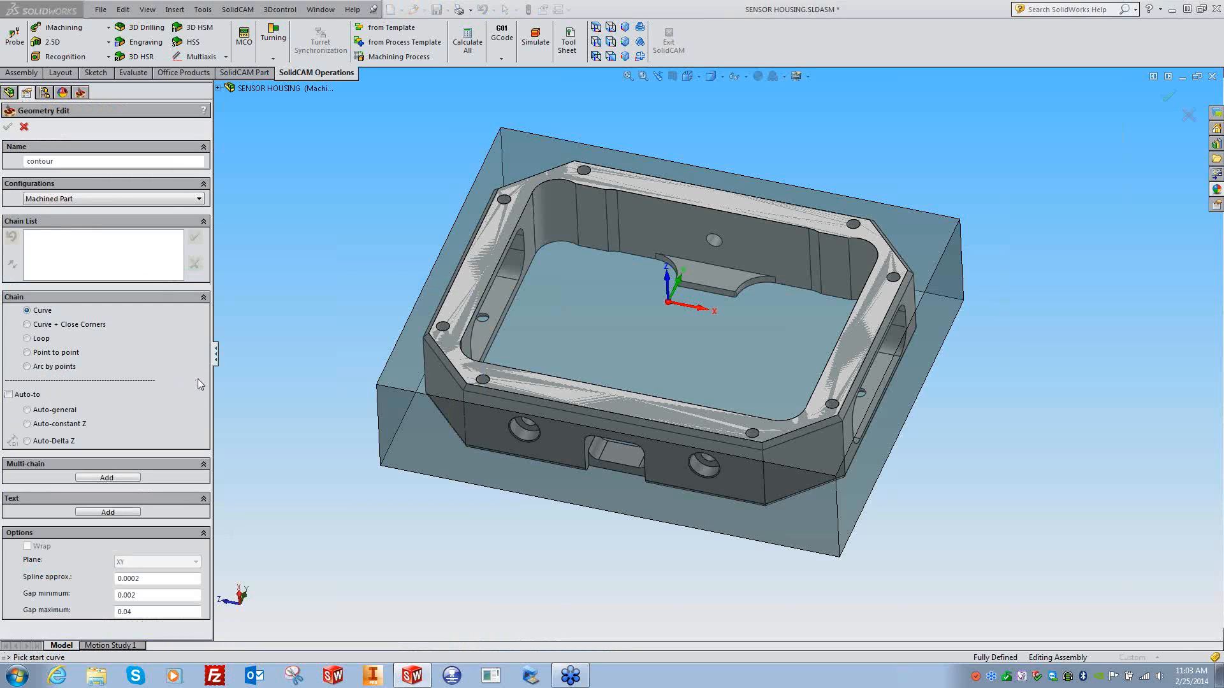
- Chain the housing's top outer contour from the front top edge through the chamfer edge
click(762, 450)
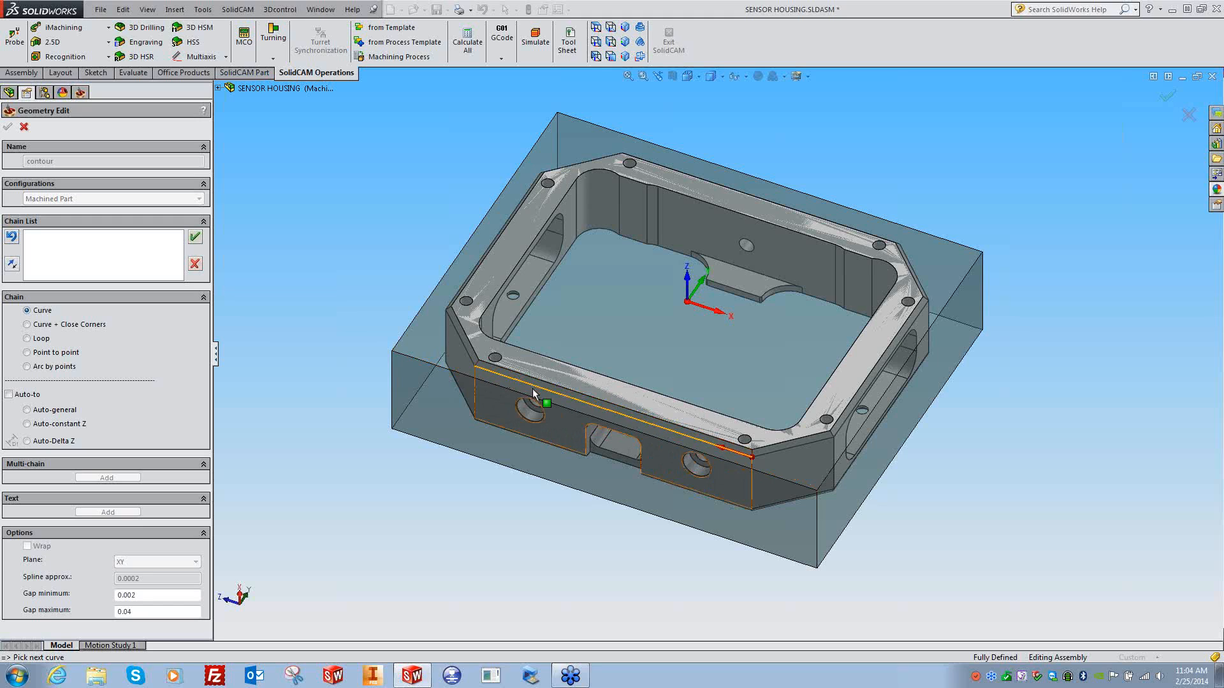
click(16, 269)
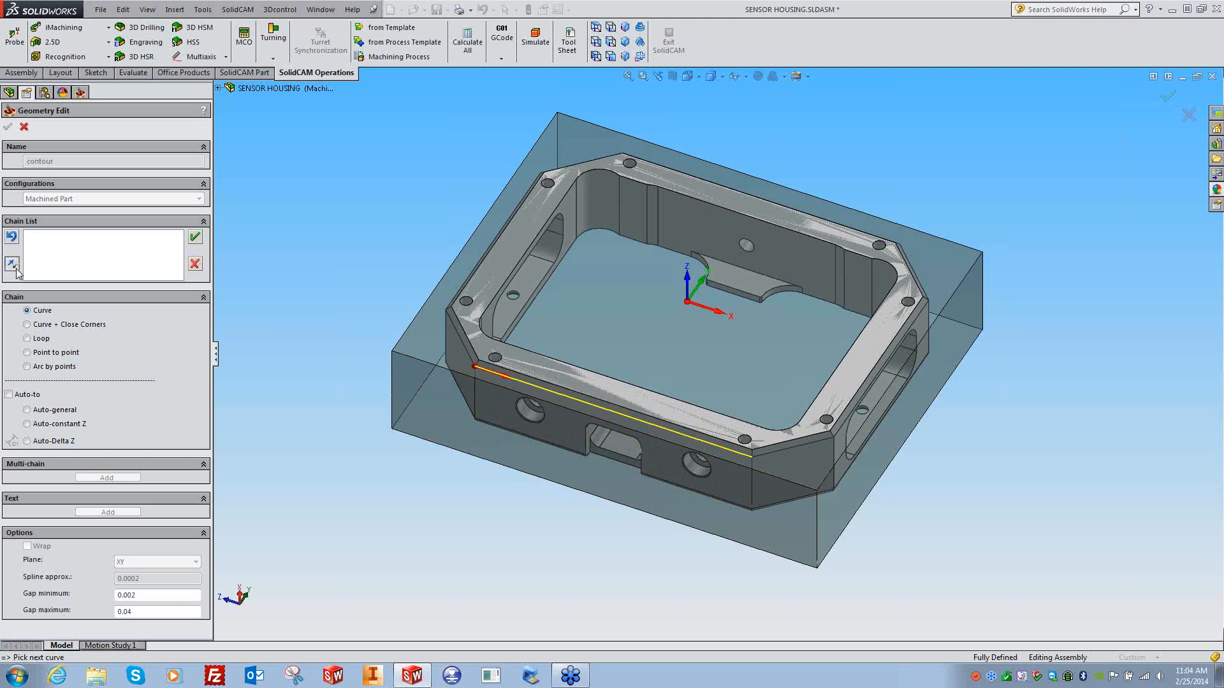
click(16, 269)
click(16, 269)
click(463, 347)
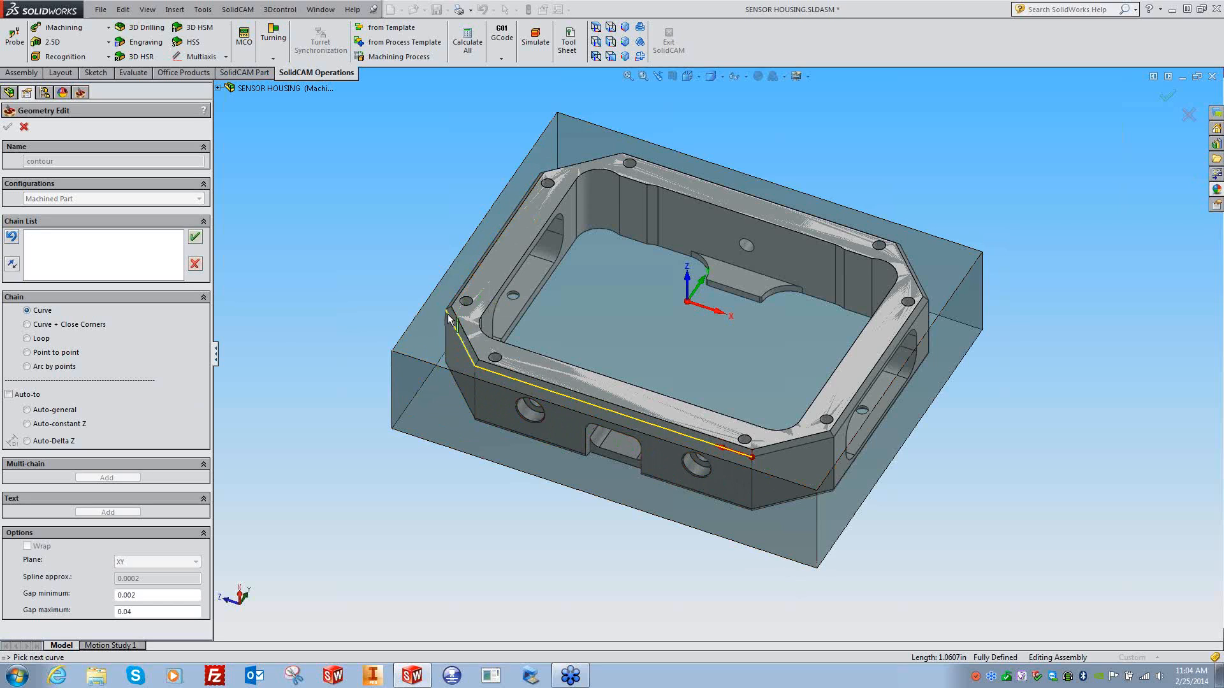
click(54, 425)
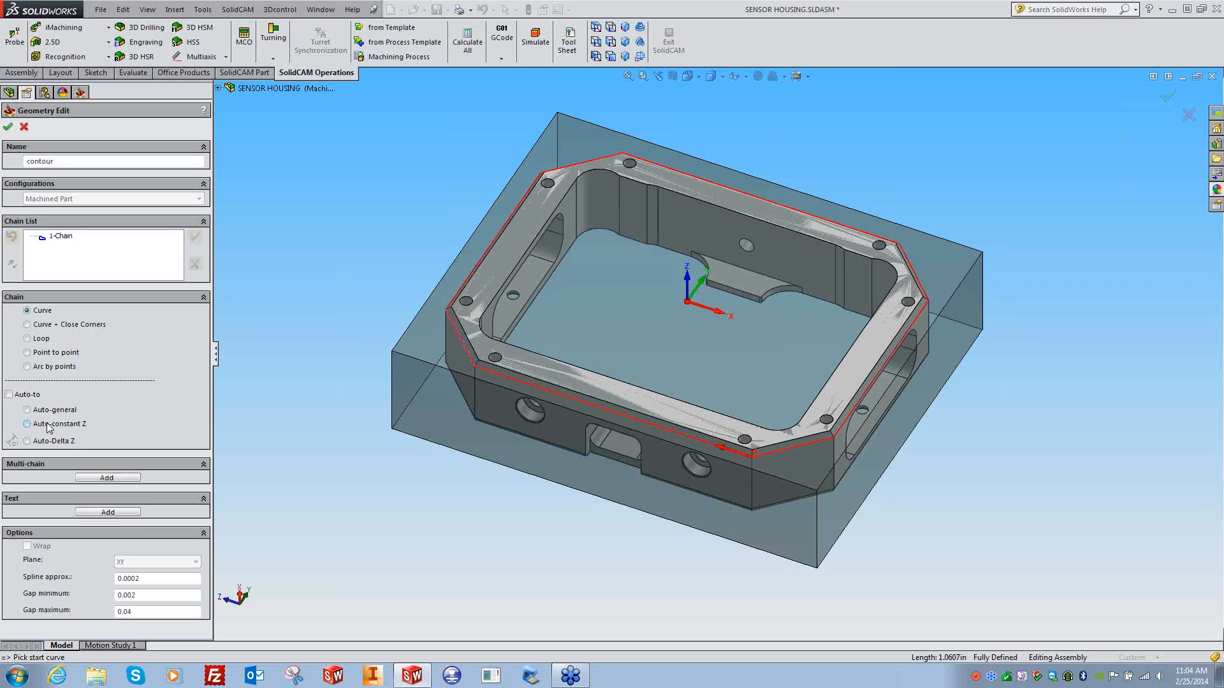
- Rename the geometry to 'Outside' and confirm it
double_click(56, 161)
text(Cutside)
click(8, 128)
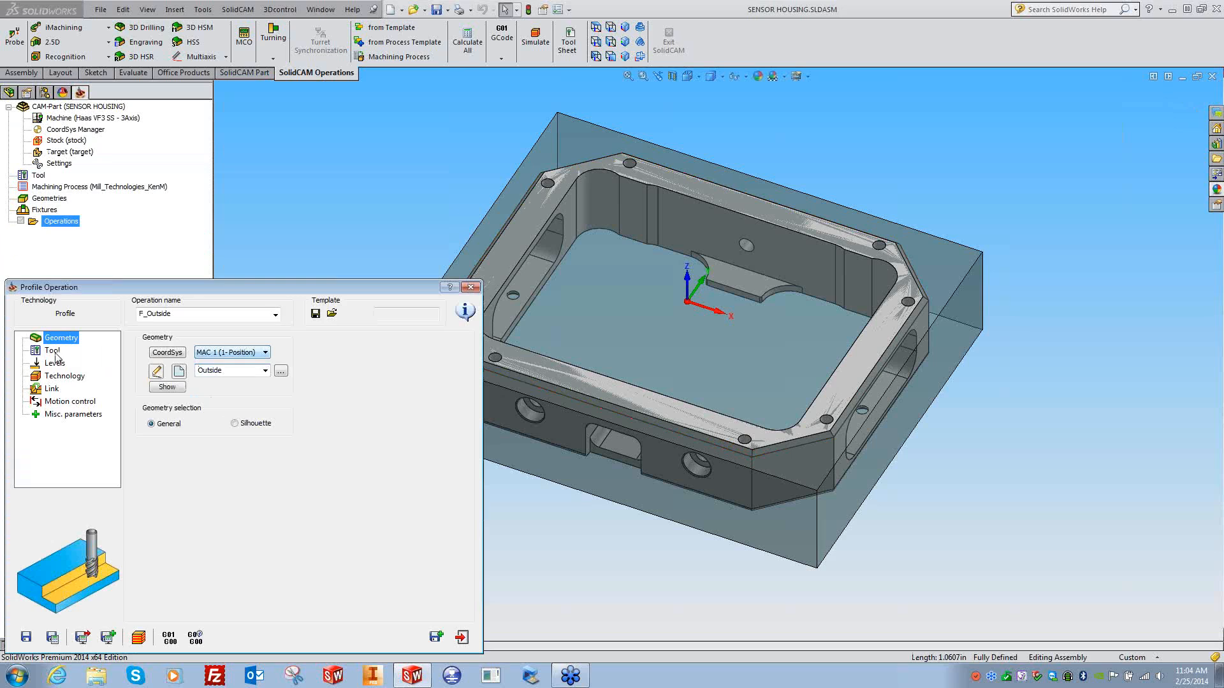
- Add a new end mill described as 'Ø0.5 4FL End mill' to the operation
click(112, 350)
click(211, 521)
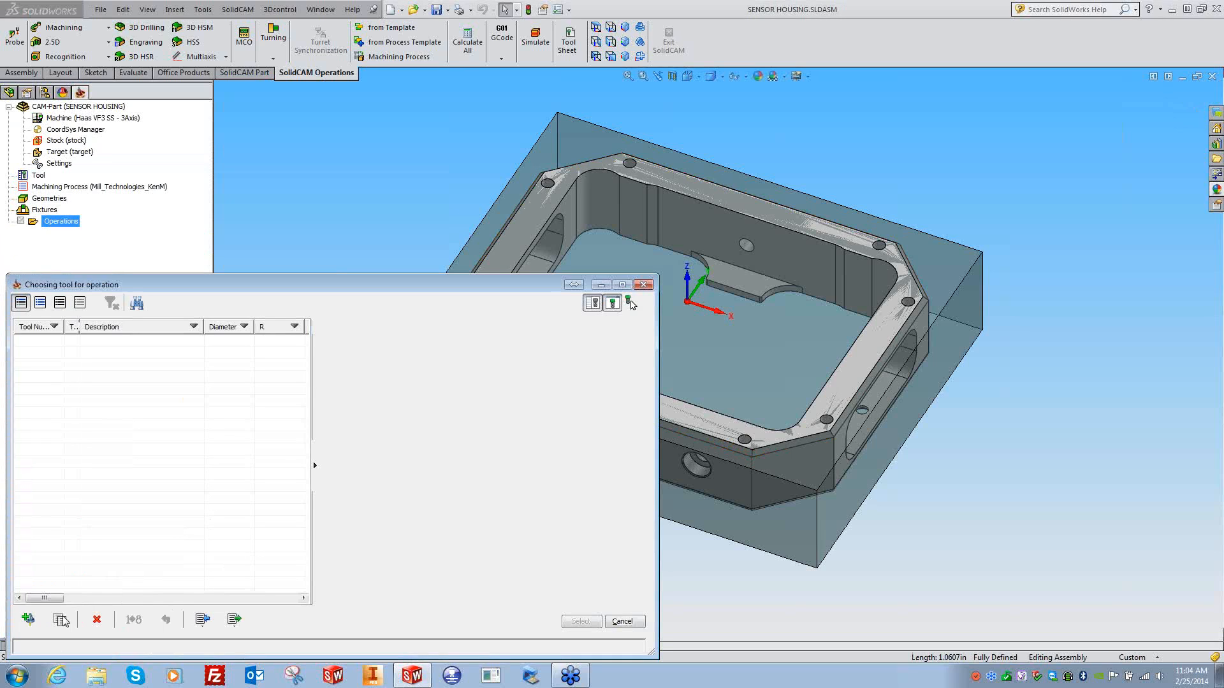
double_click(331, 365)
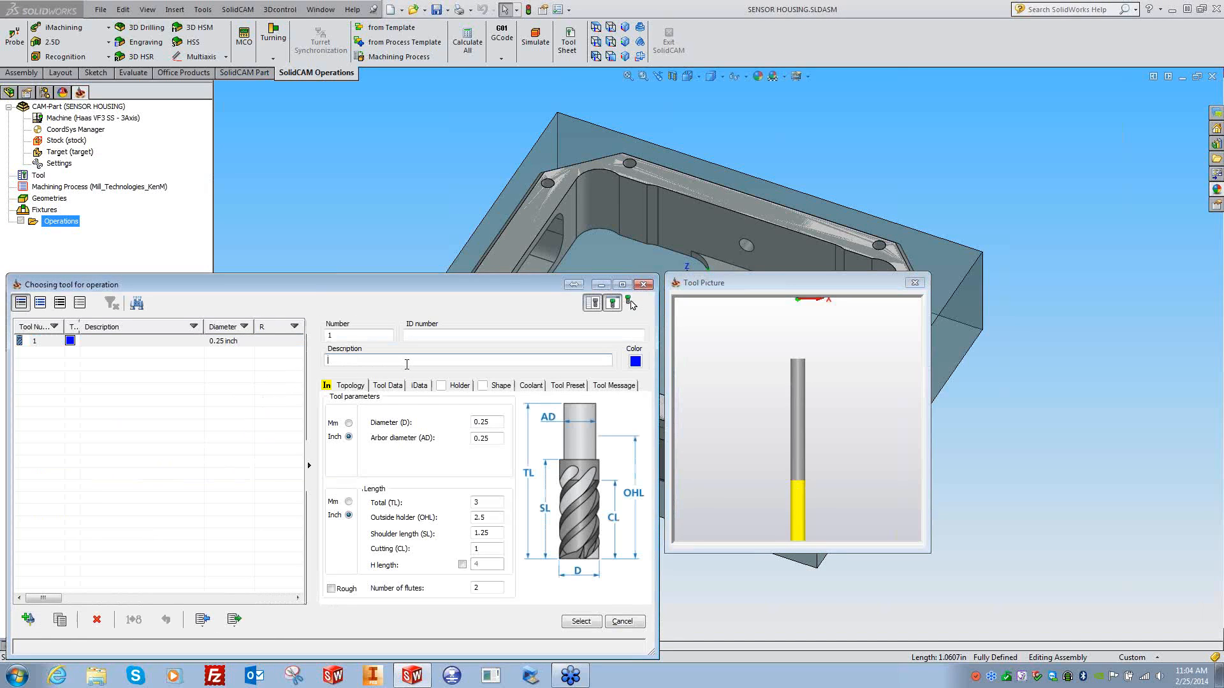
text(Ø0.5 4FL End mill)
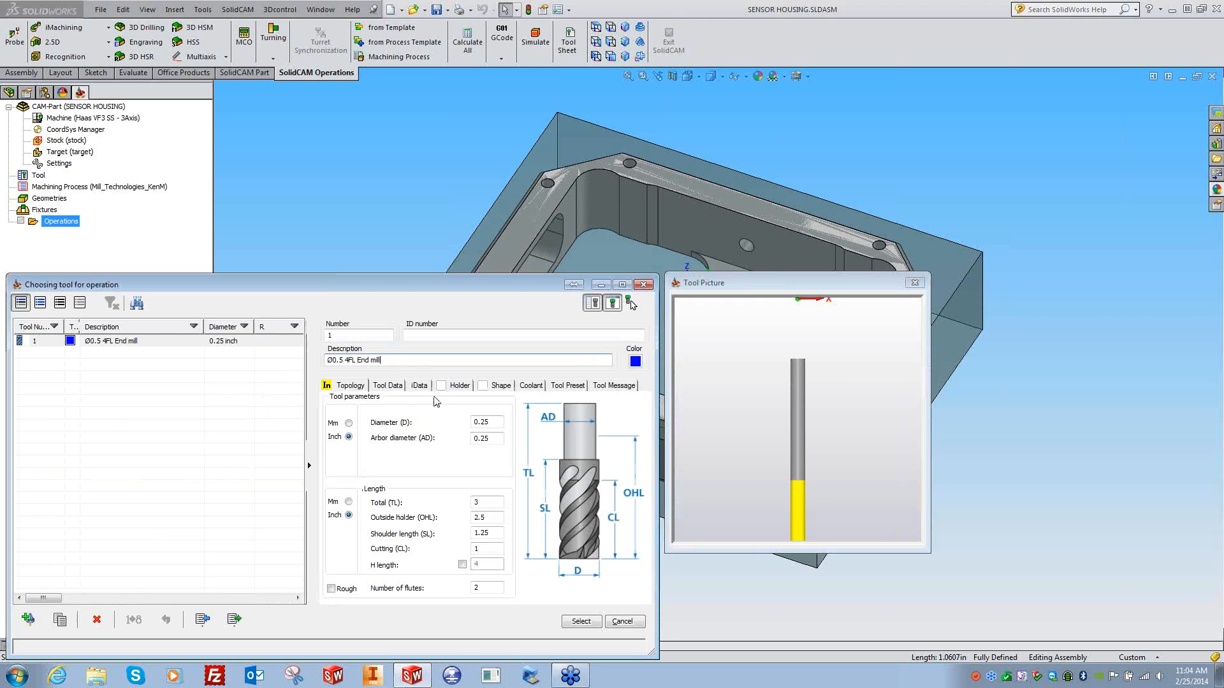
- Give the end mill diameter 0.5, holder length 1.75, shoulder and cutting length 1.5, 4 flutes
drag(492, 421, 418, 433)
text(.5)
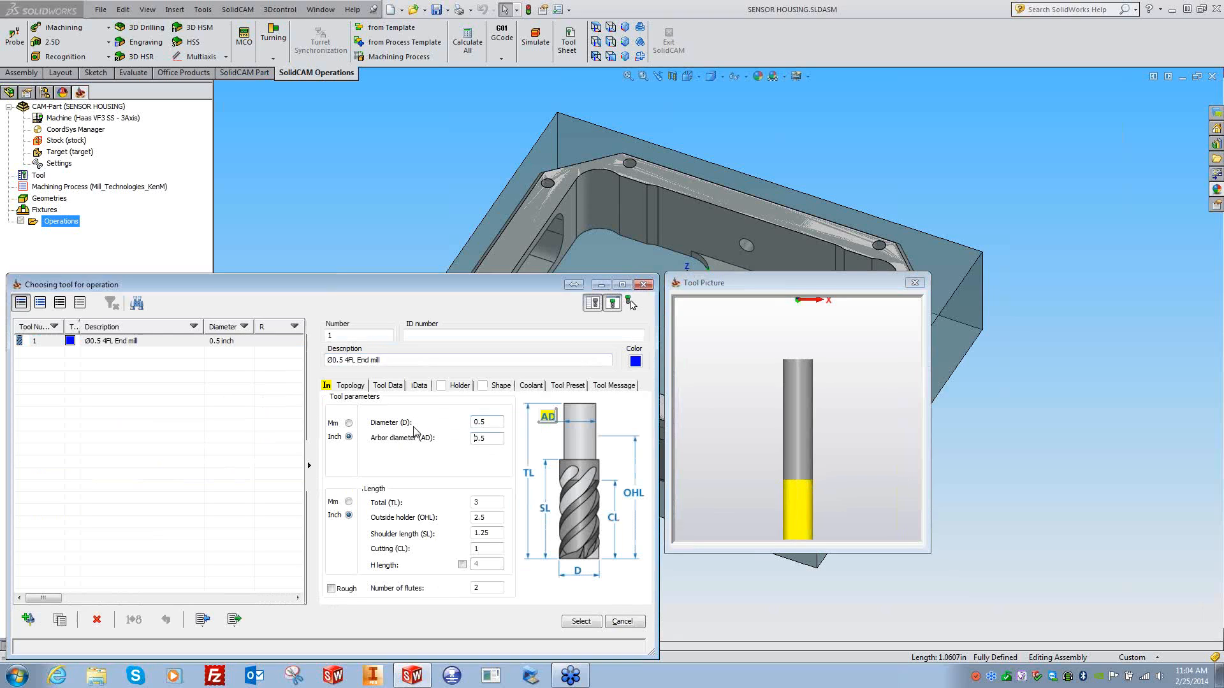
drag(494, 518, 439, 525)
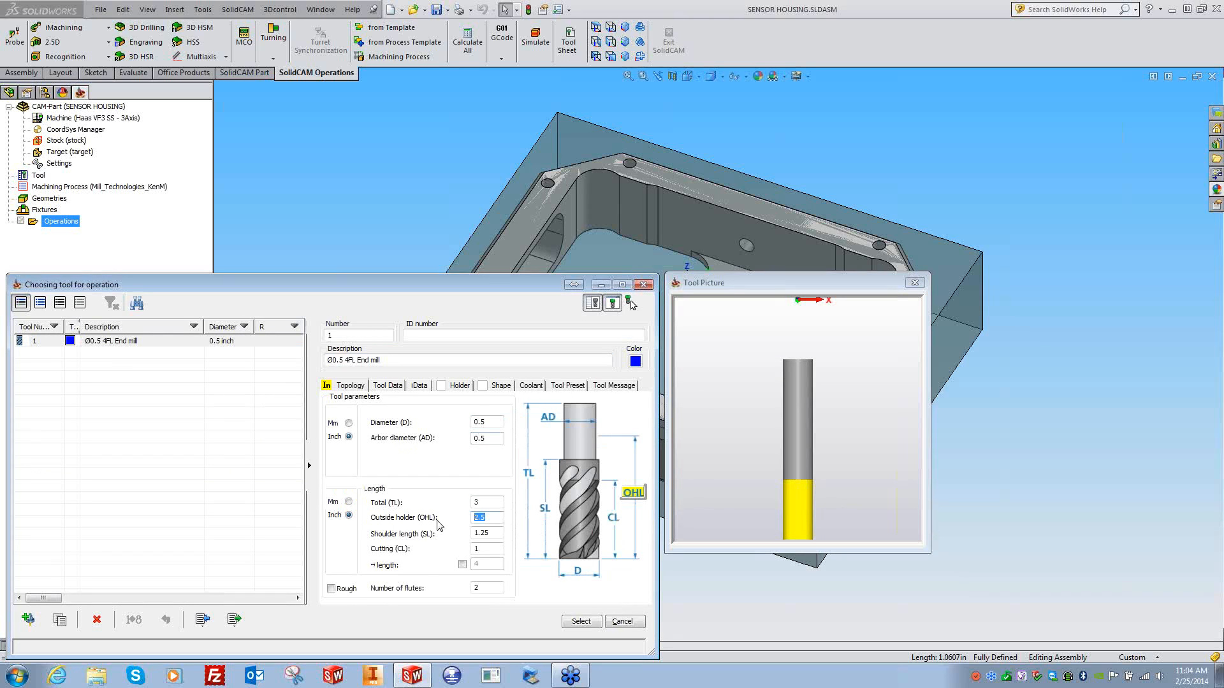
text(1.75)
key(Tab)
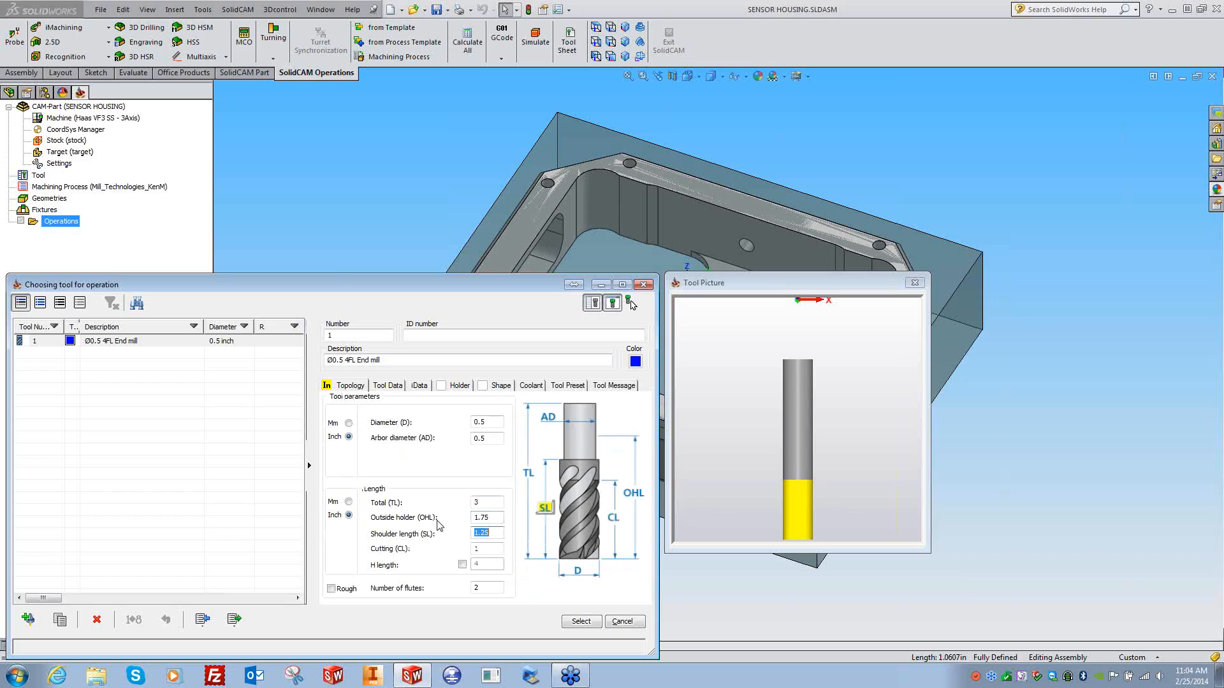
text(1.5)
text(5)
key(Tab)
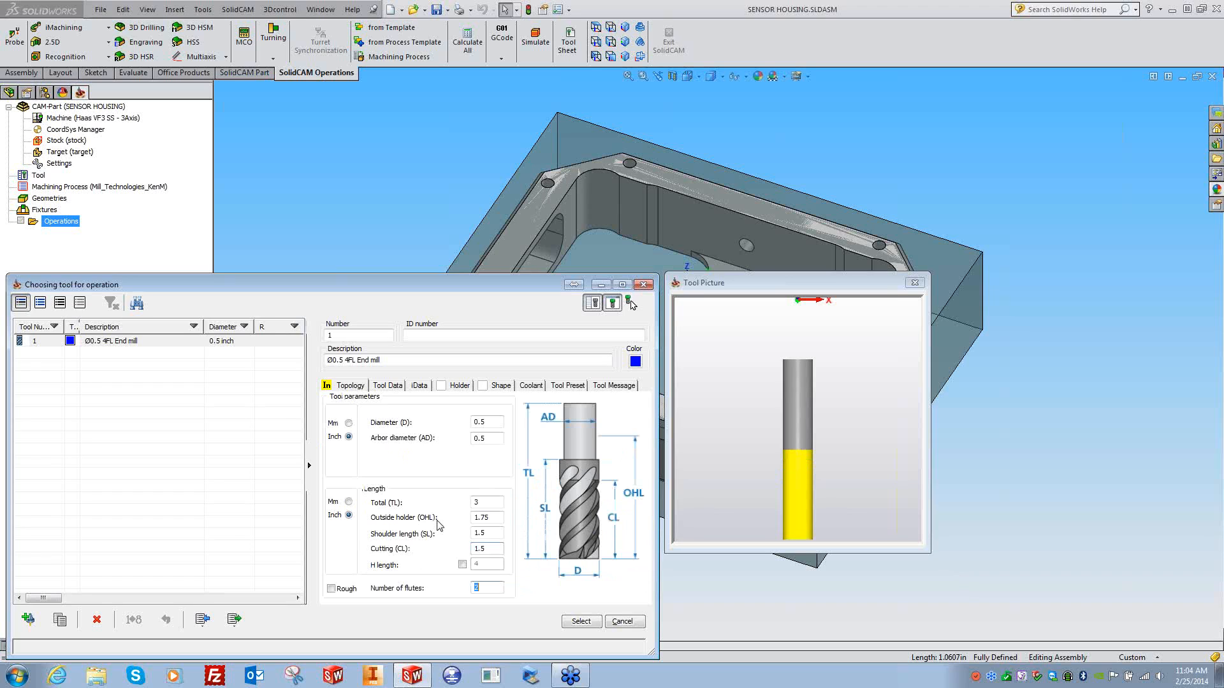
text(4)
click(580, 621)
click(53, 363)
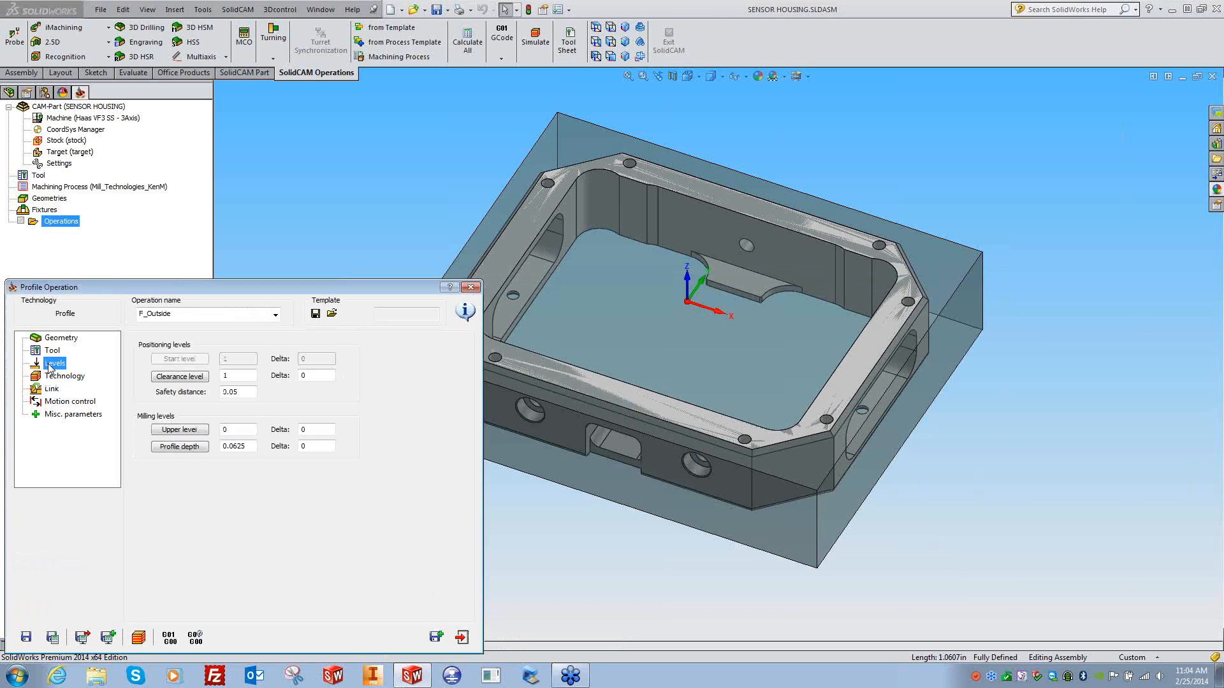
- Pick the top face as upper level 0 and the lower face as profile depth, with -0.02 delta
click(186, 430)
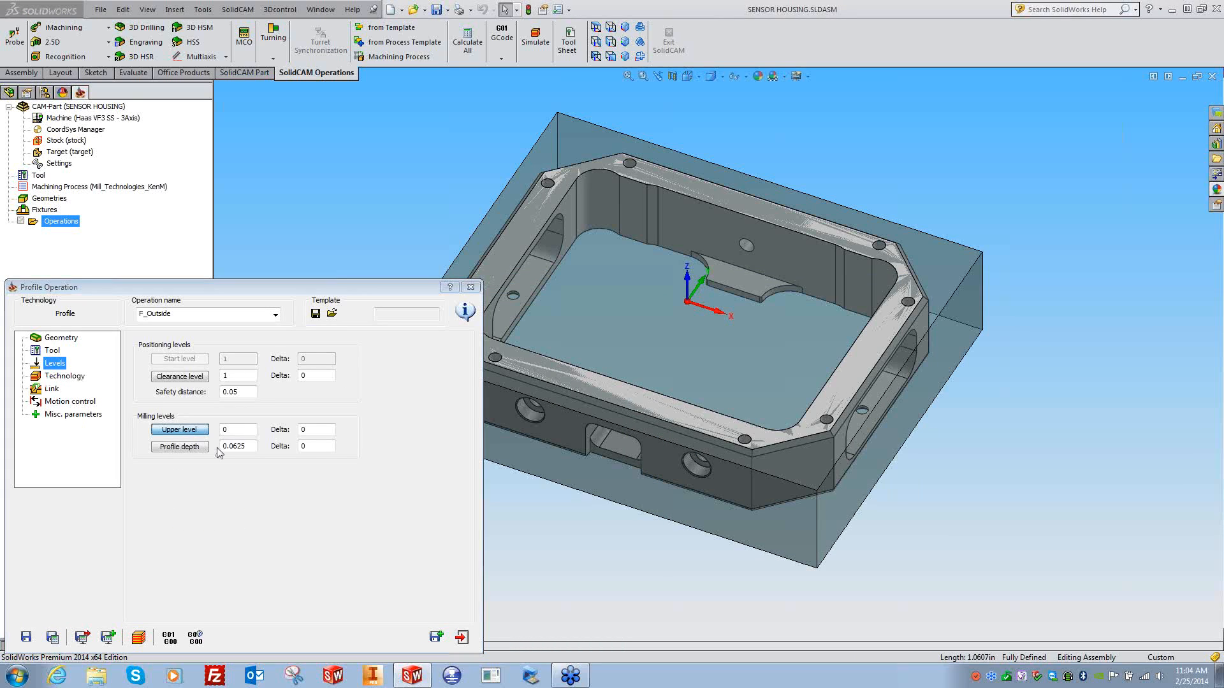
click(574, 129)
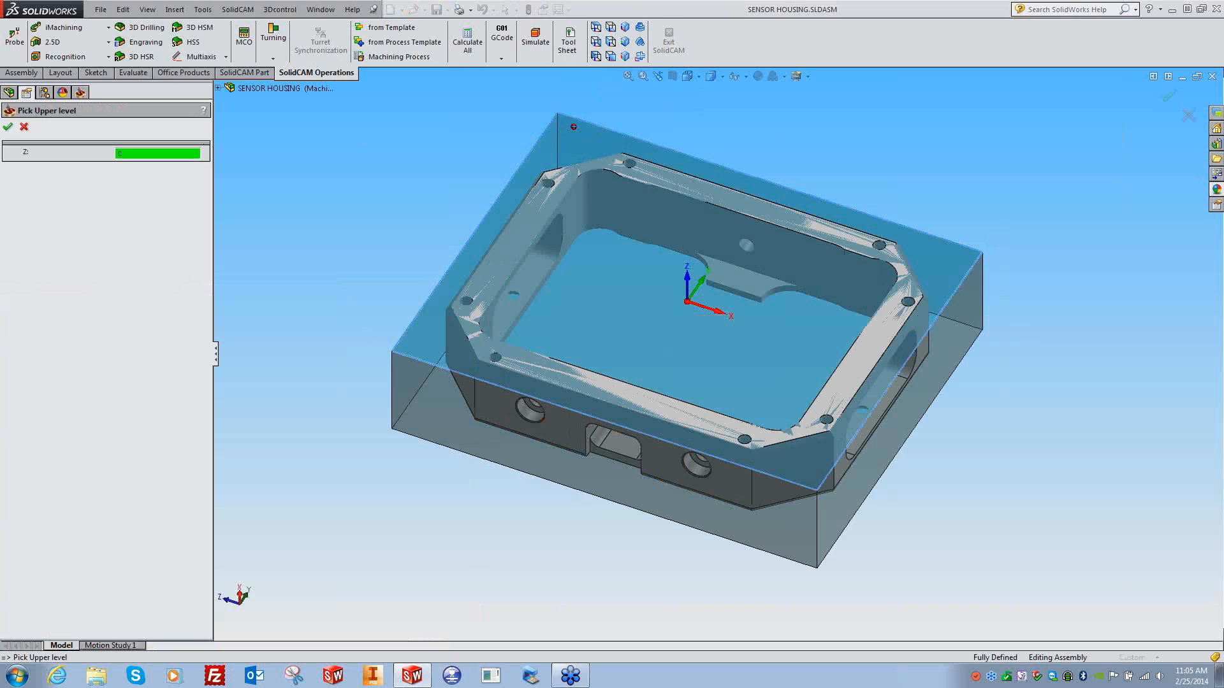
click(8, 126)
click(201, 450)
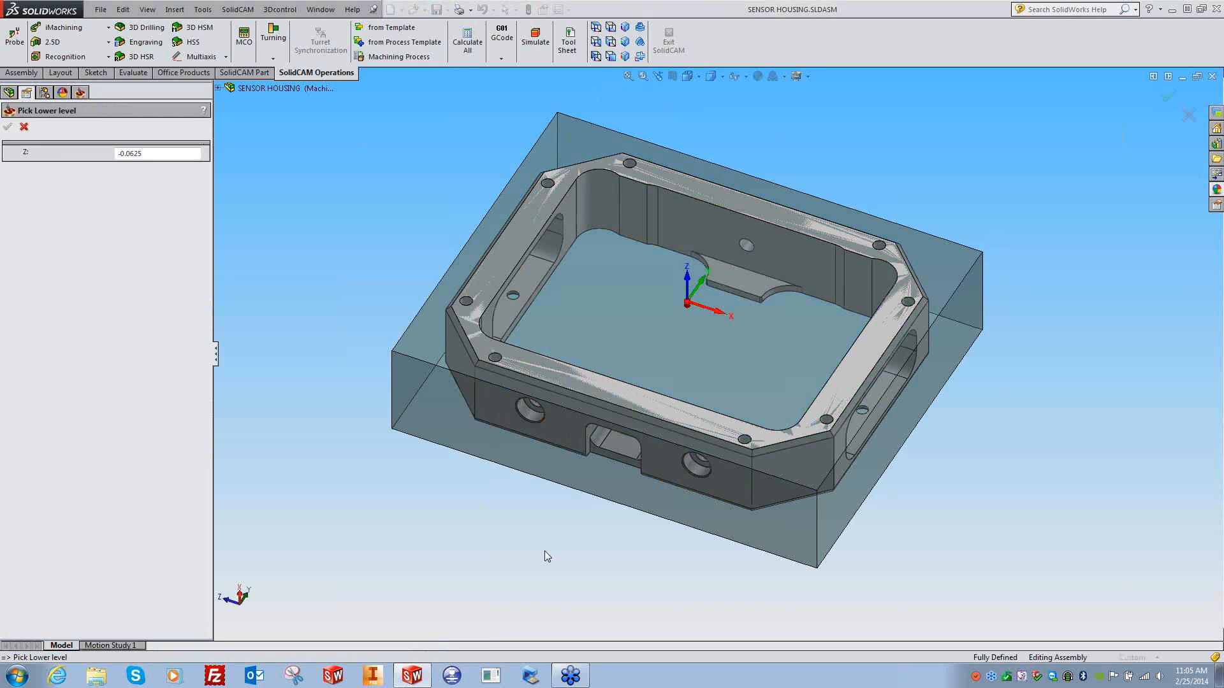
click(531, 458)
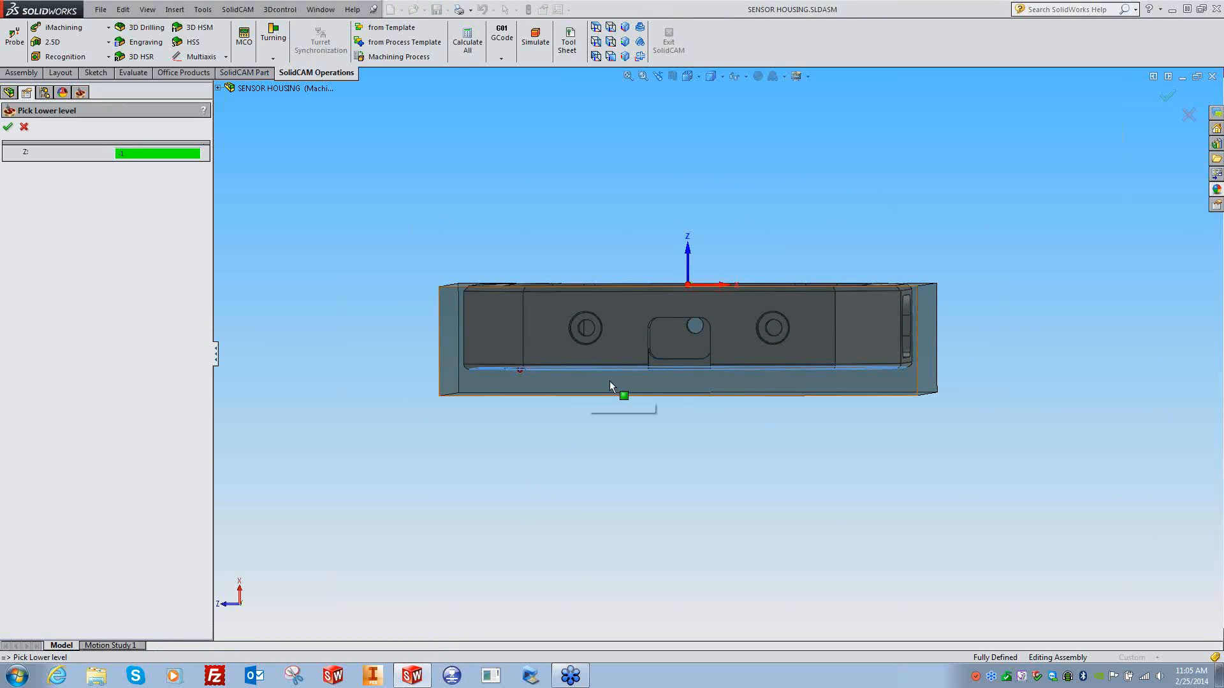
click(7, 126)
text(-.02)
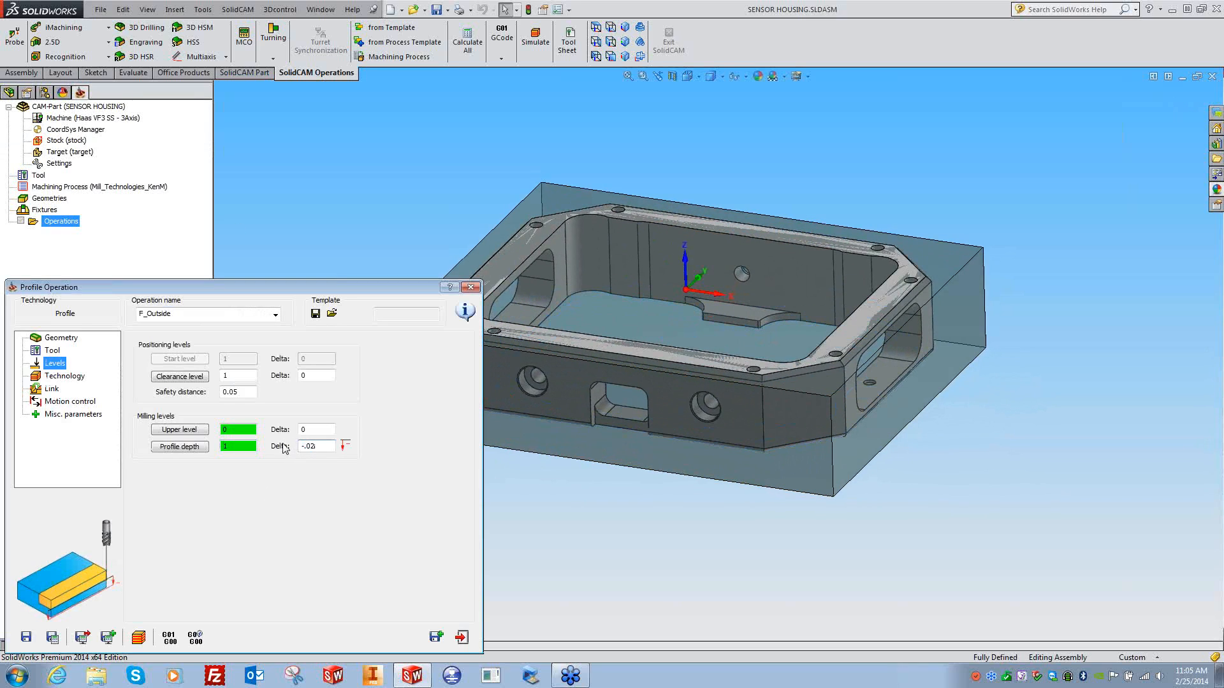
click(64, 376)
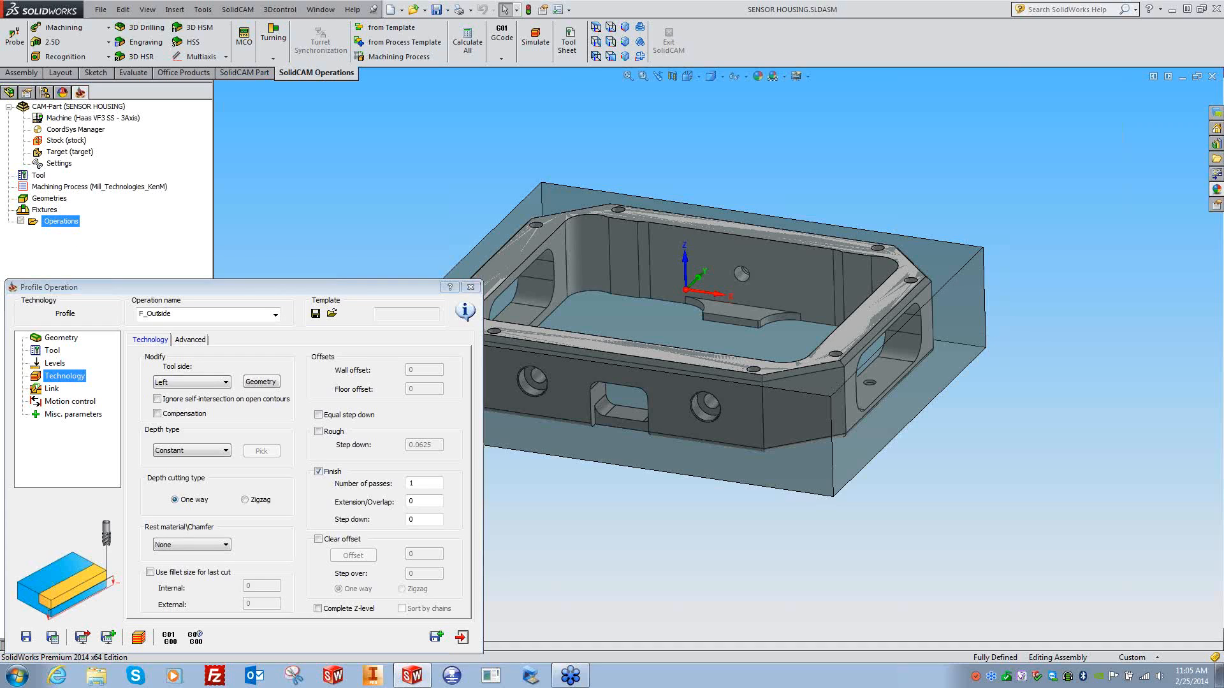
- Keep the tool side Left, save F_Outside, display its toolpath, and exit the operation
click(226, 382)
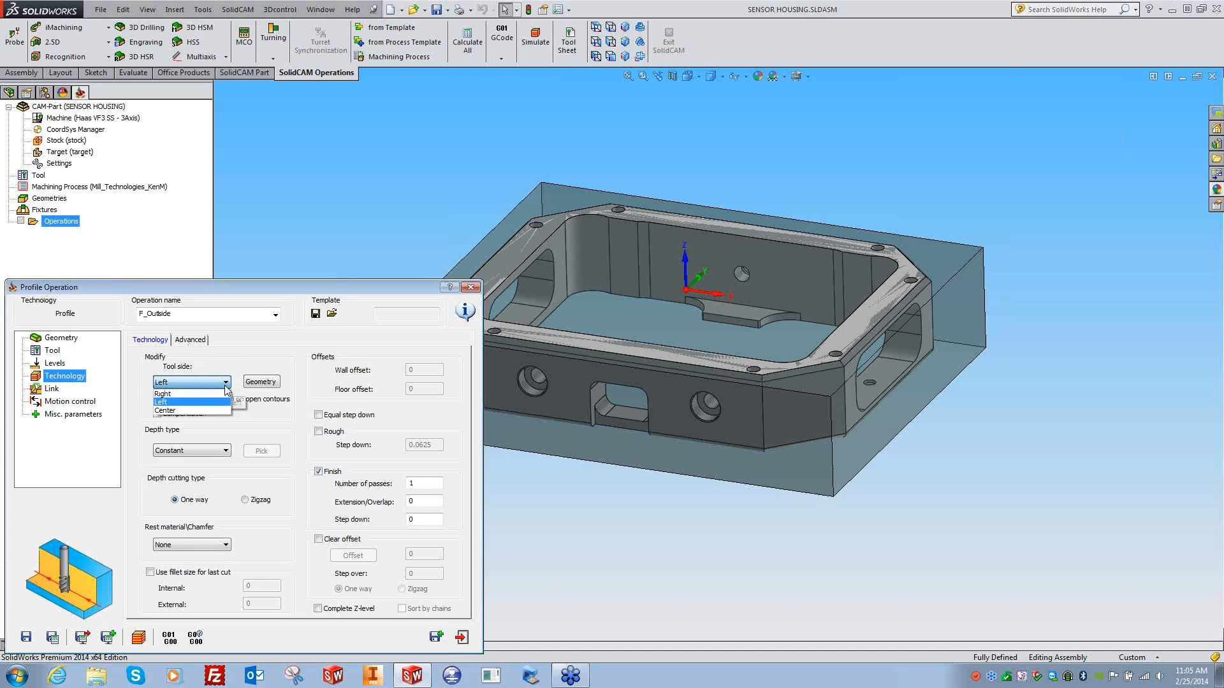
click(179, 402)
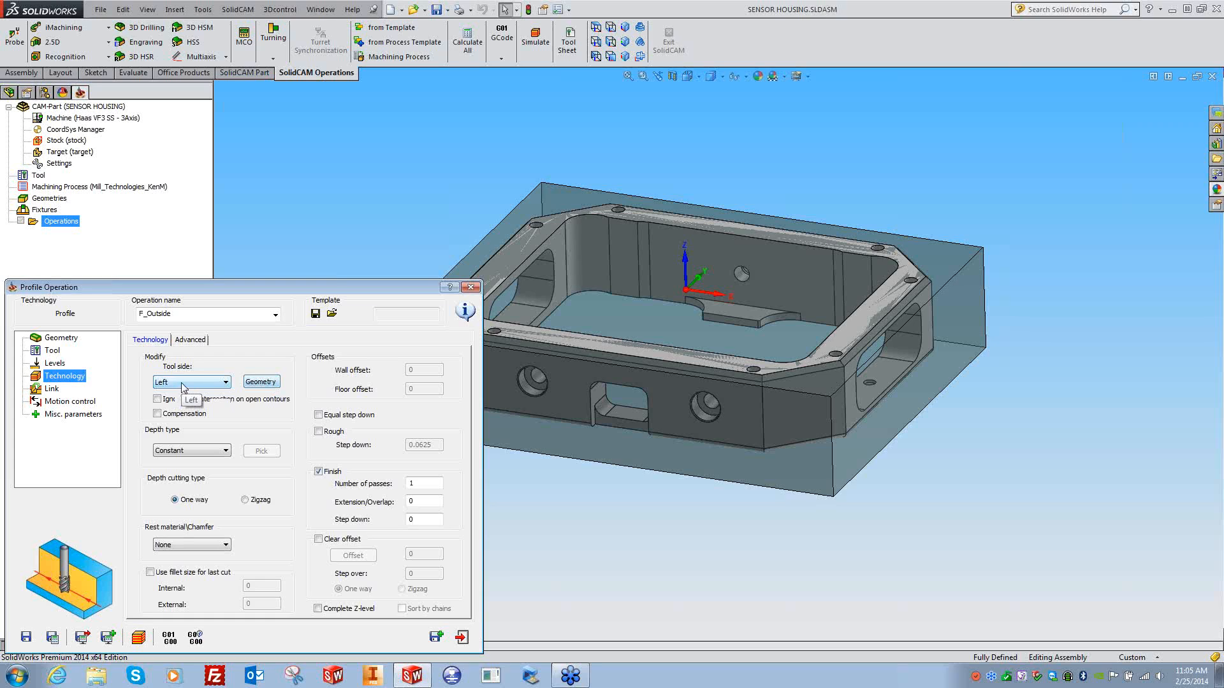
click(56, 637)
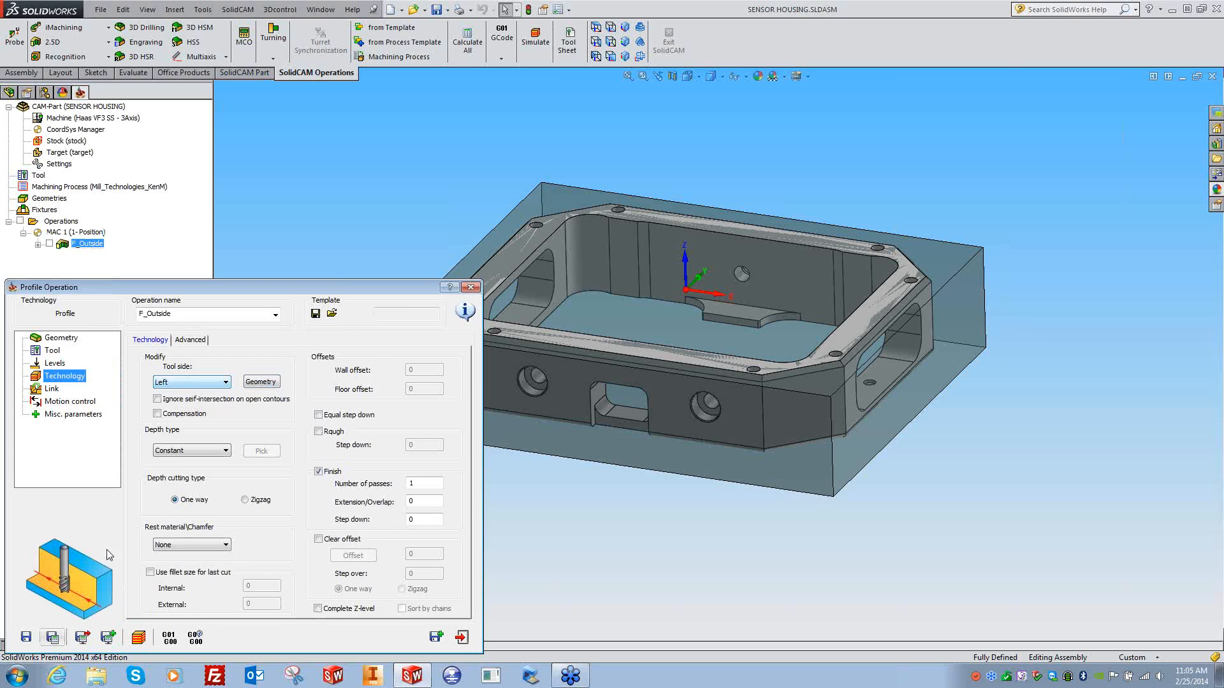
click(49, 244)
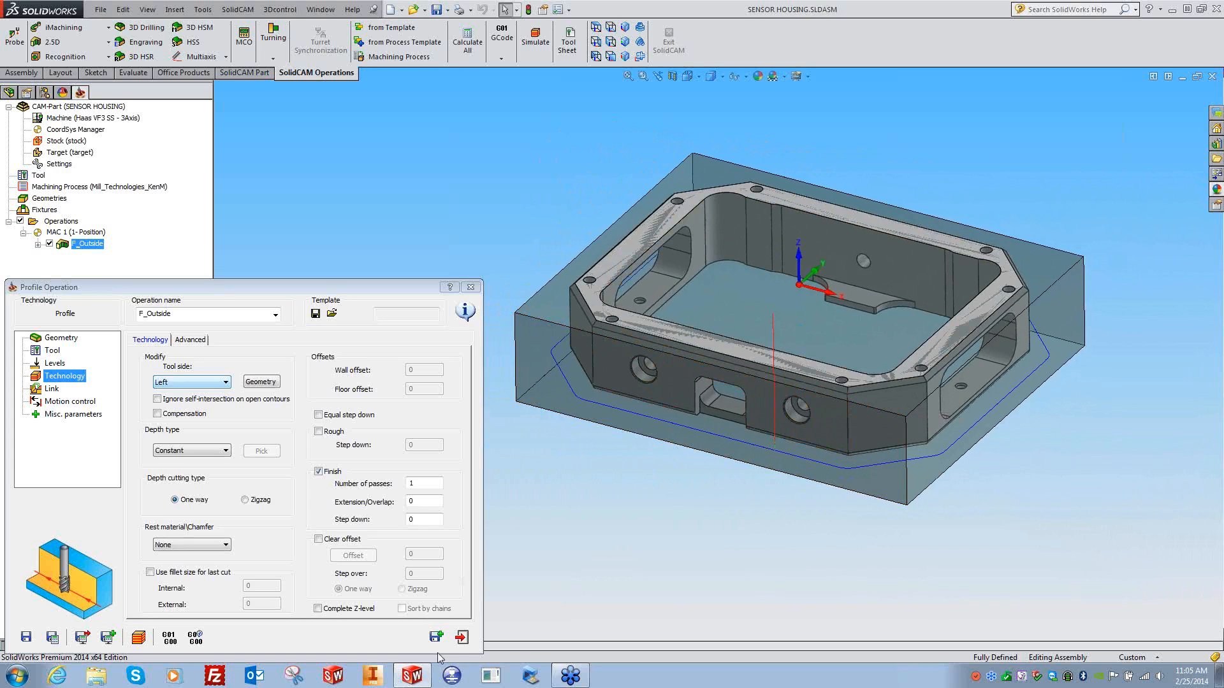
click(462, 637)
click(244, 11)
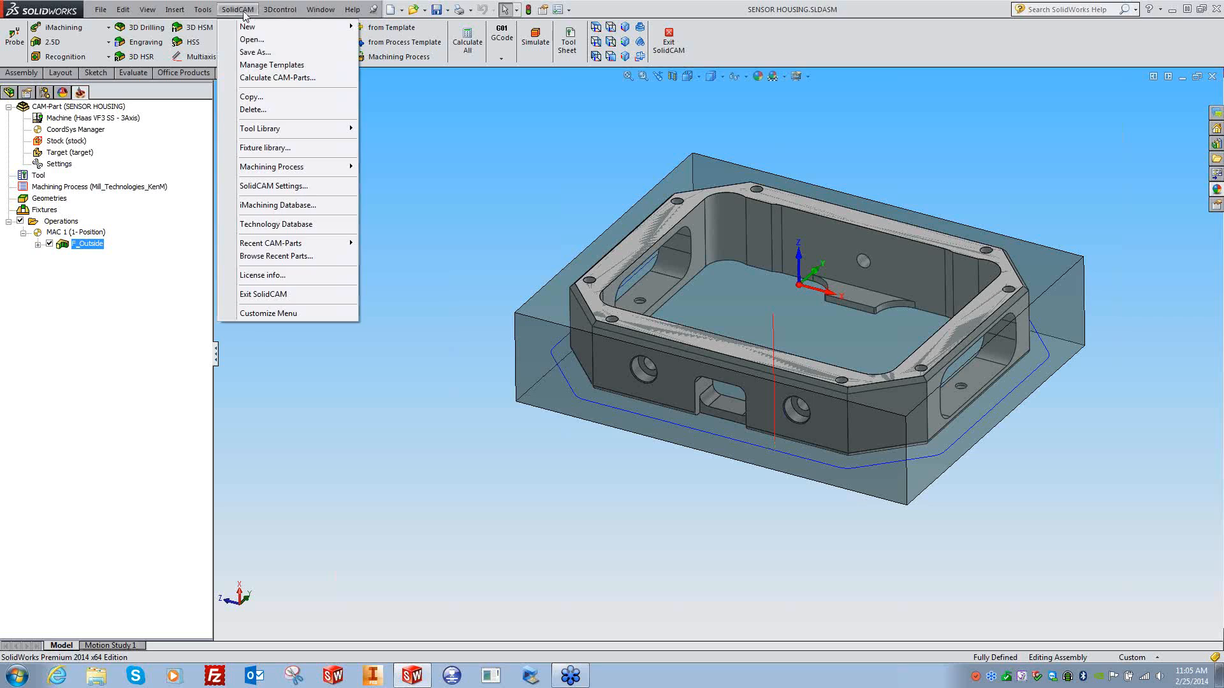
click(257, 186)
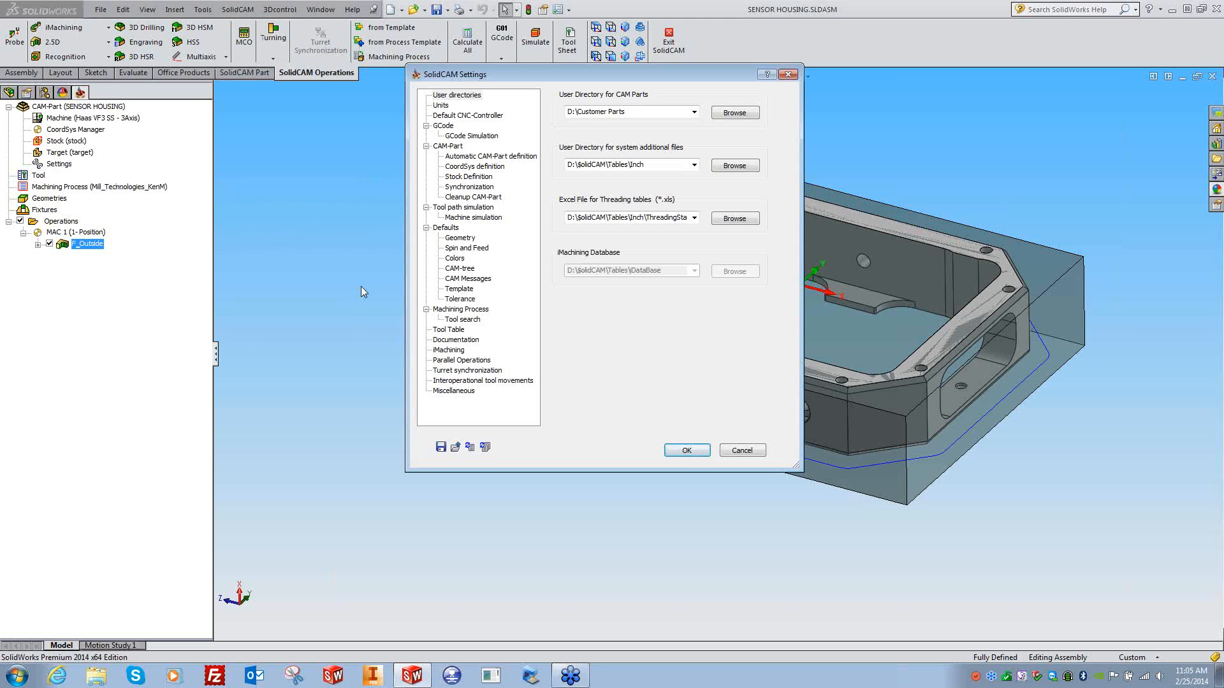
click(453, 391)
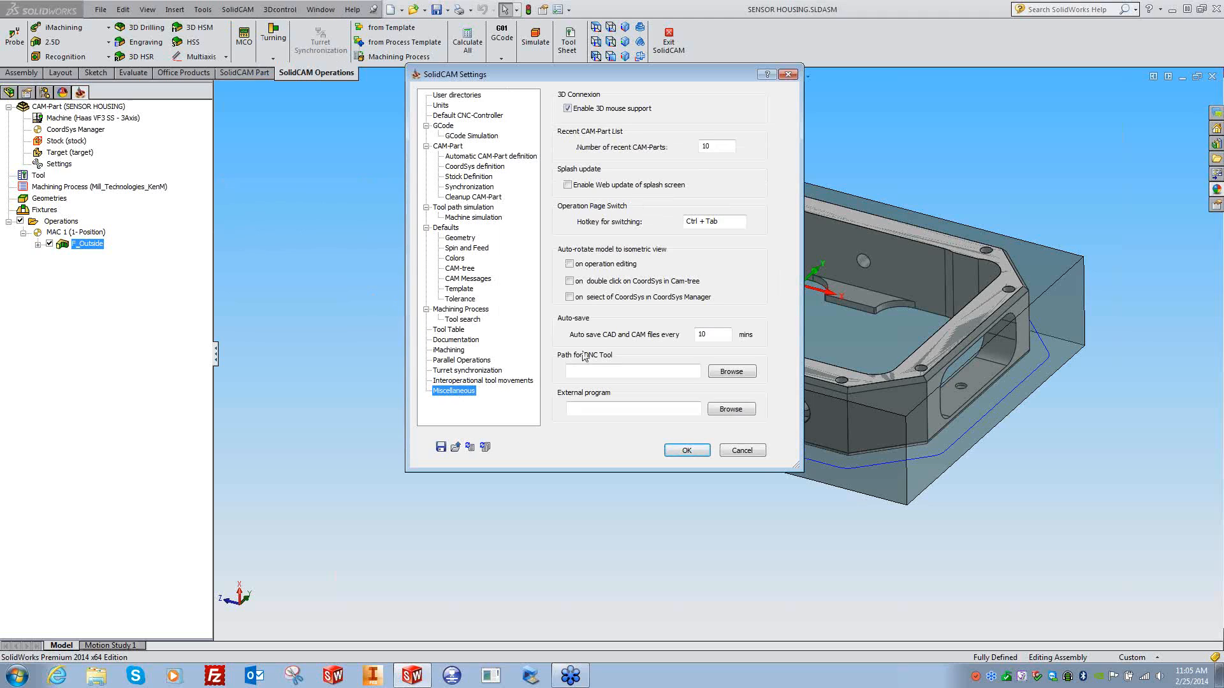
click(459, 240)
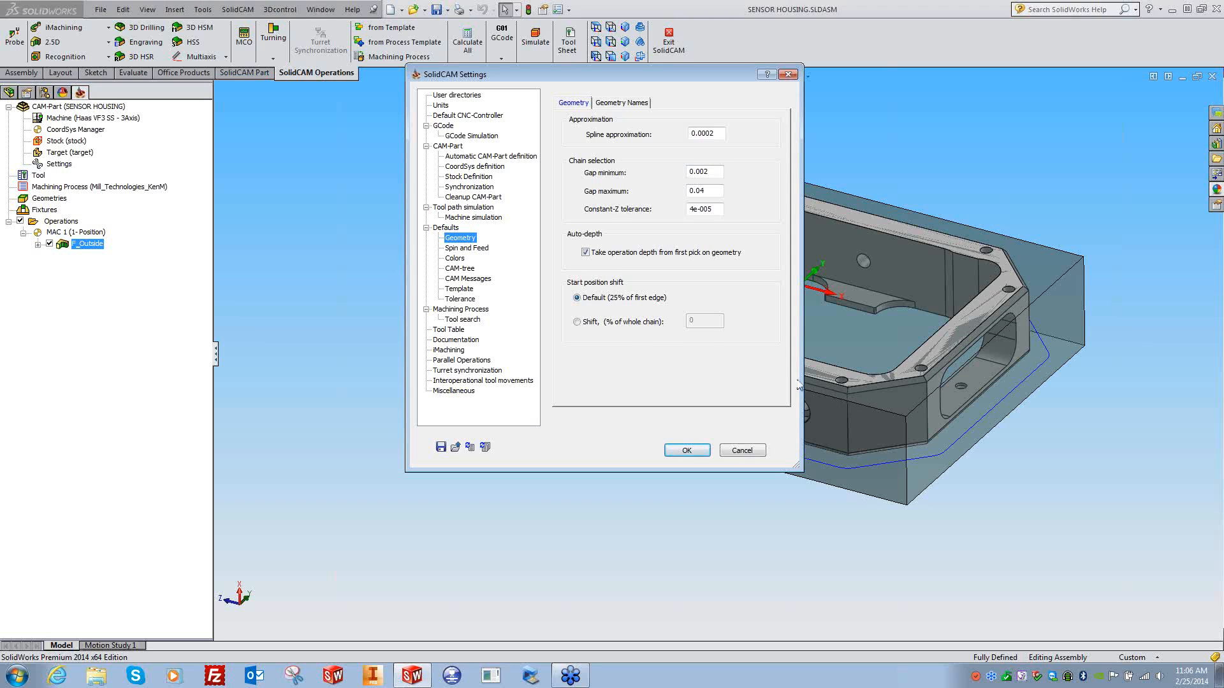
click(587, 323)
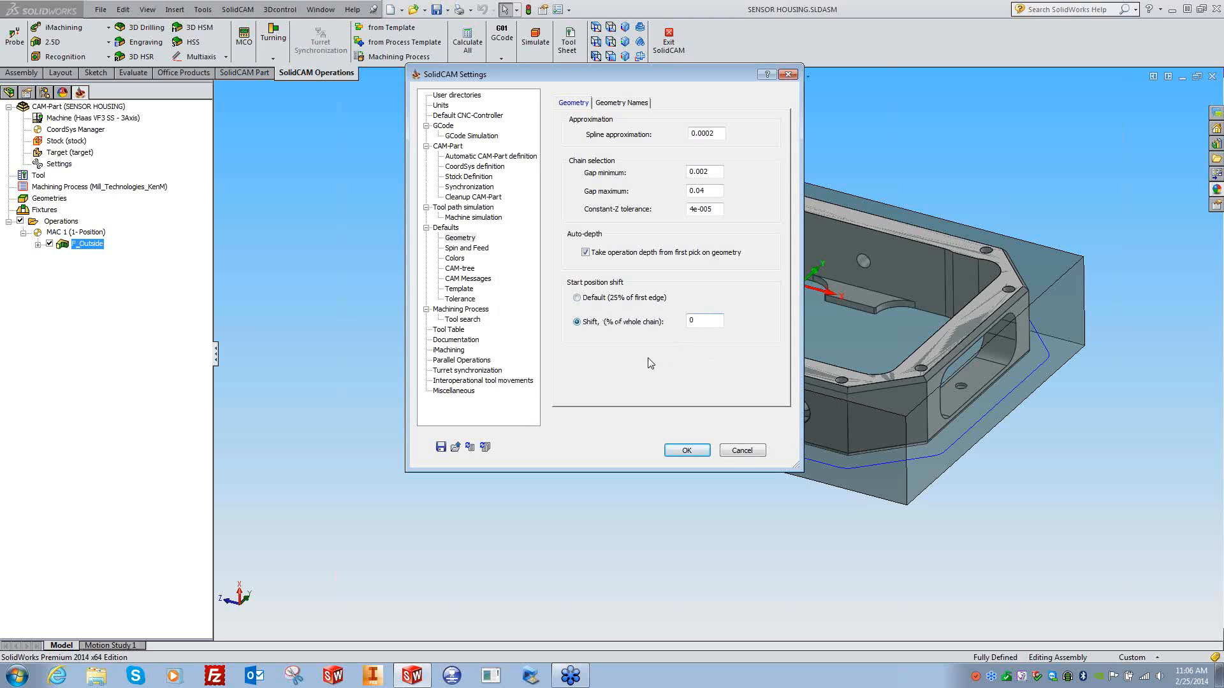
click(585, 300)
click(687, 450)
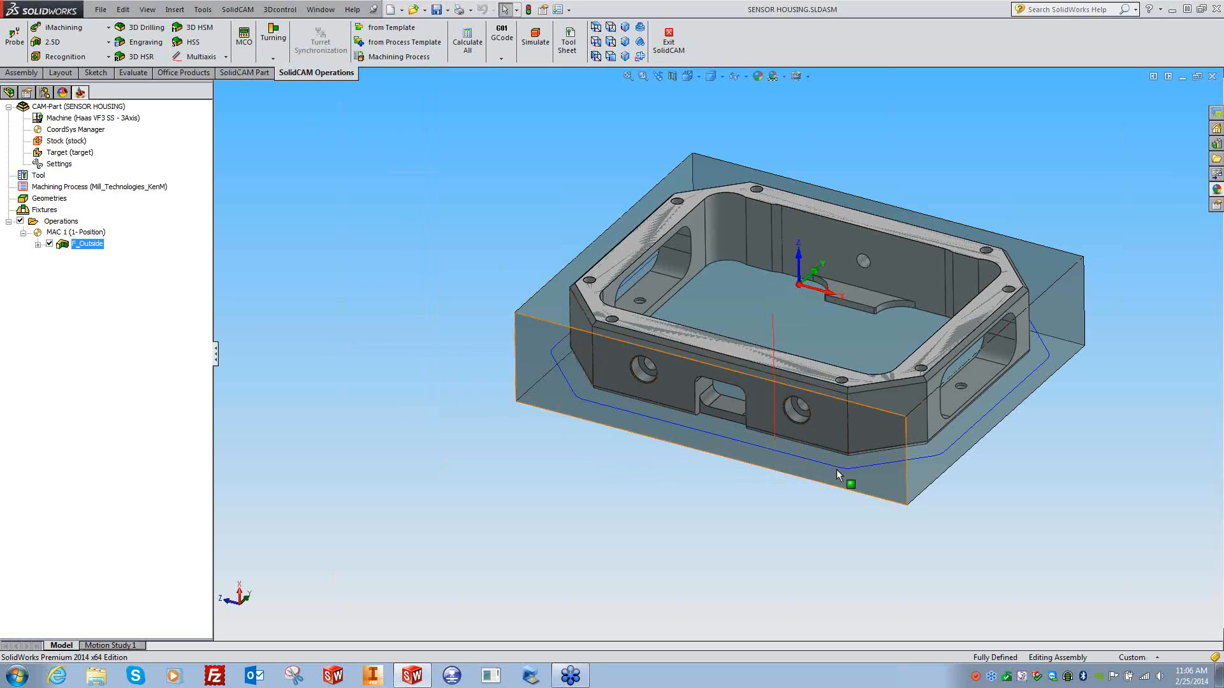
- Reopen F_Outside's outside chain geometry and enable a Shift % start position
double_click(88, 244)
click(66, 377)
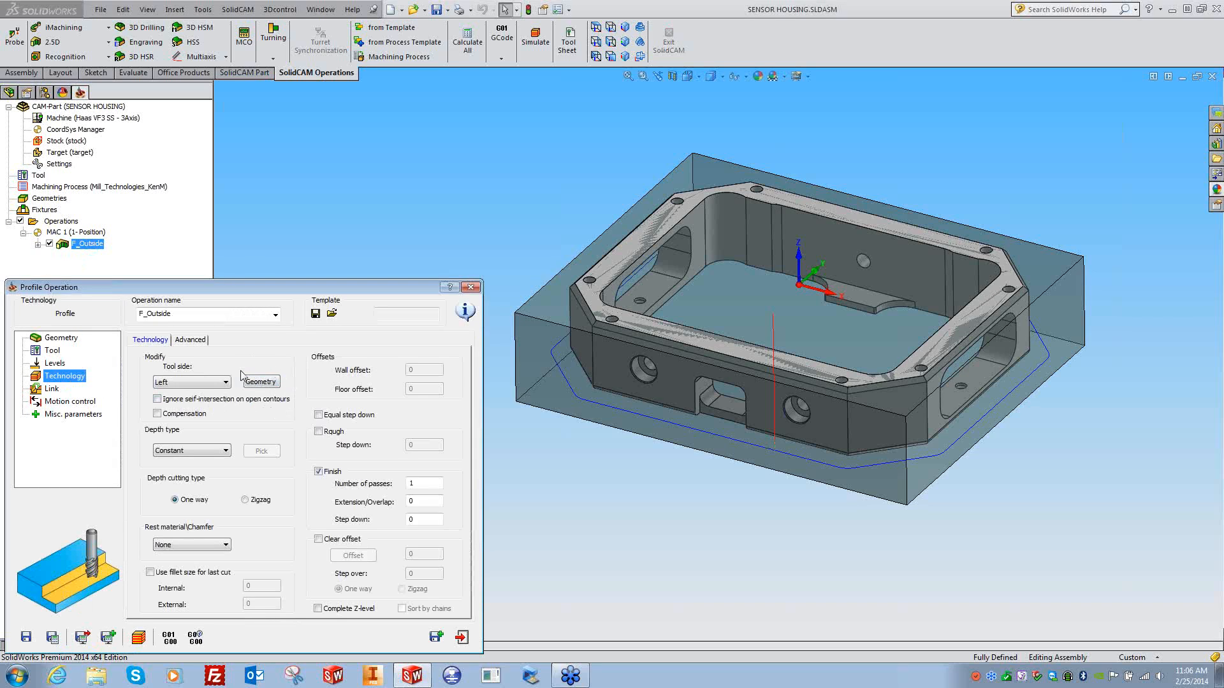
click(270, 386)
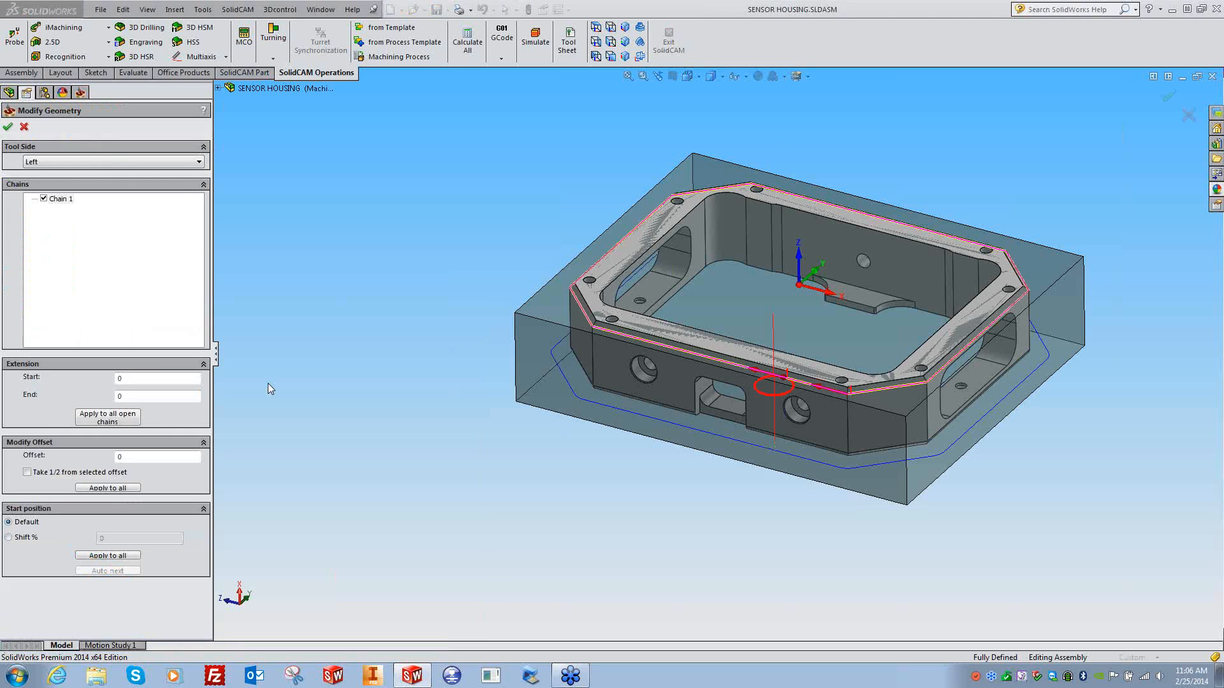
click(596, 26)
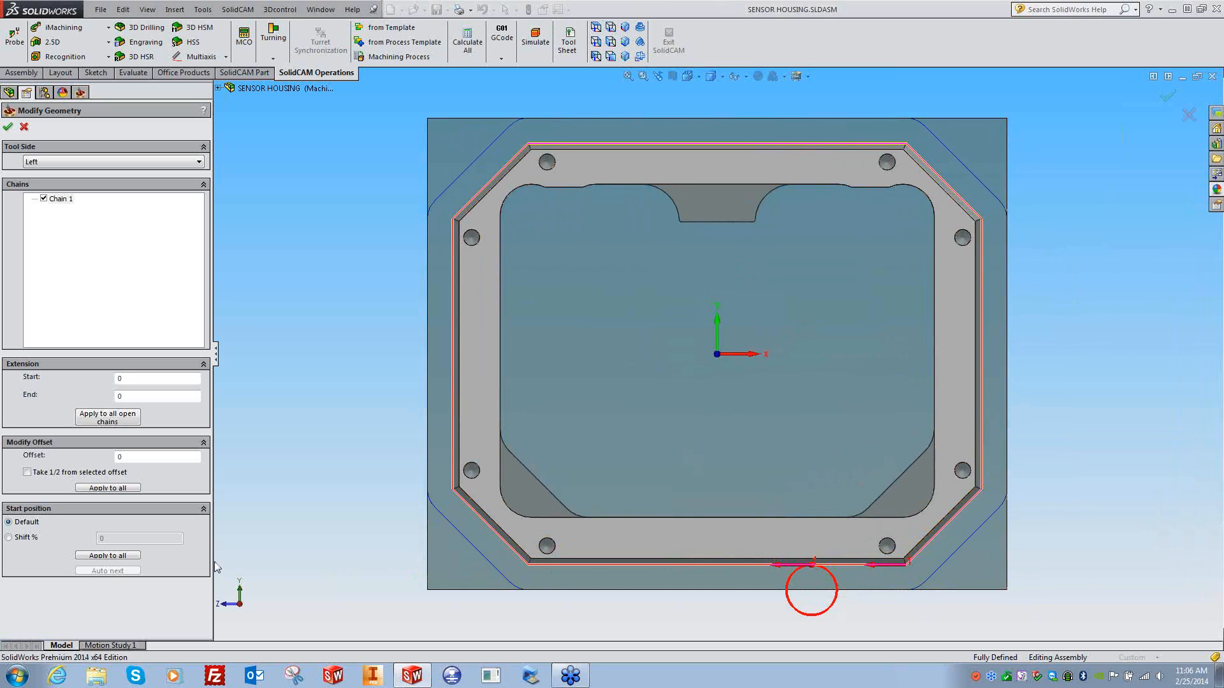
drag(129, 378, 102, 398)
drag(127, 457, 64, 491)
click(10, 537)
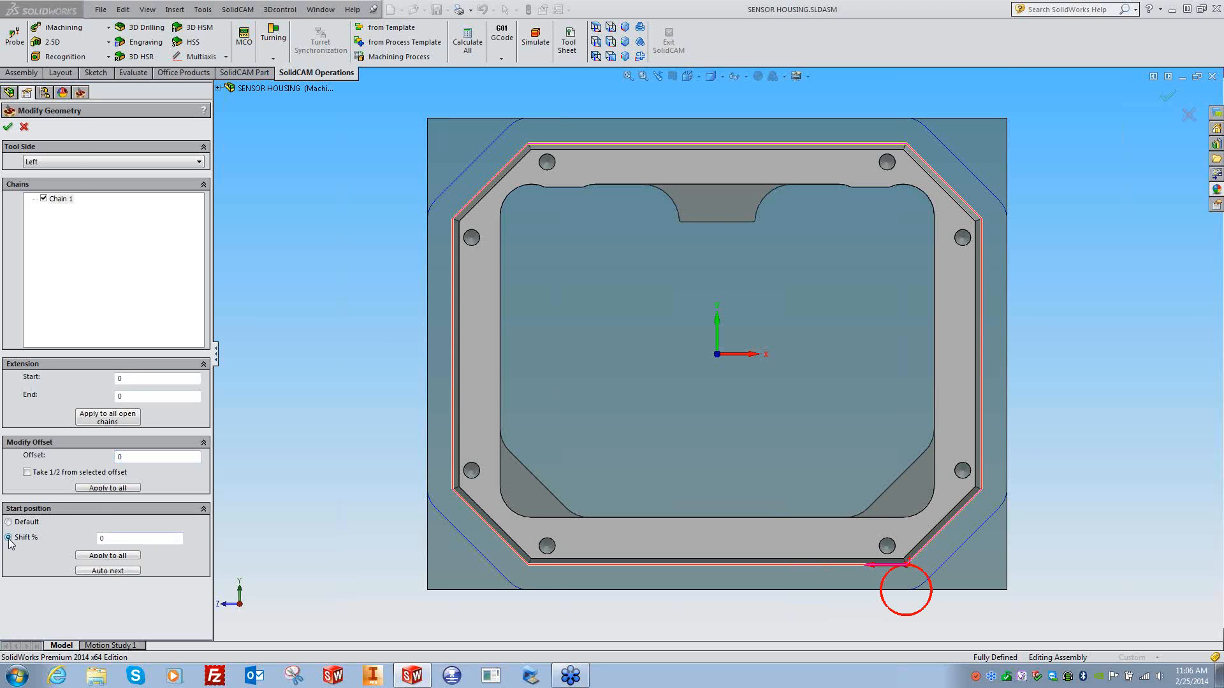
click(116, 541)
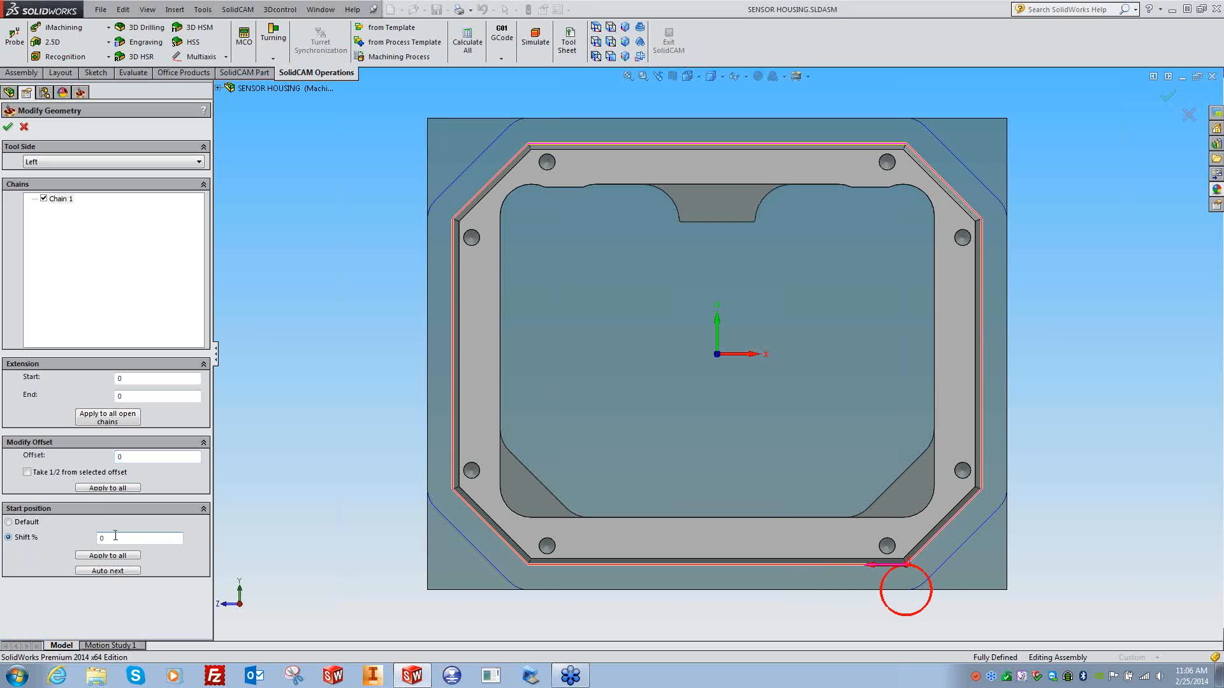
- Try chain start points on several edges, then return the start to the front corner at 0%
click(698, 565)
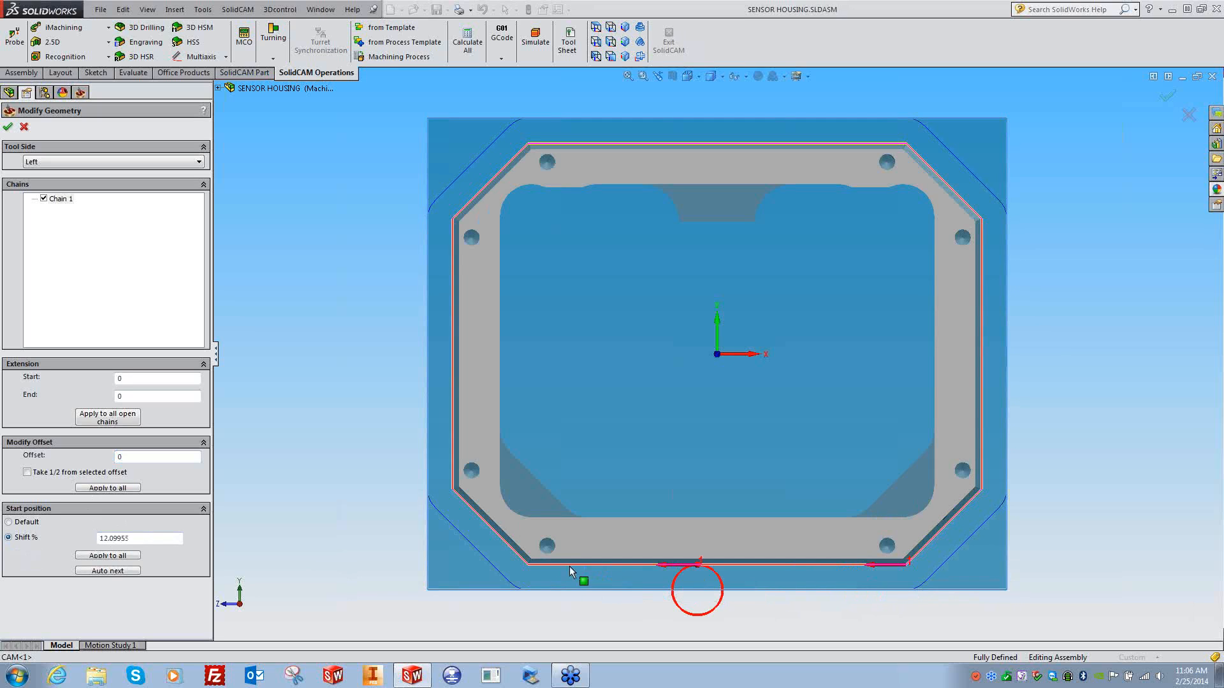
click(452, 306)
click(451, 290)
click(452, 227)
click(477, 194)
click(584, 148)
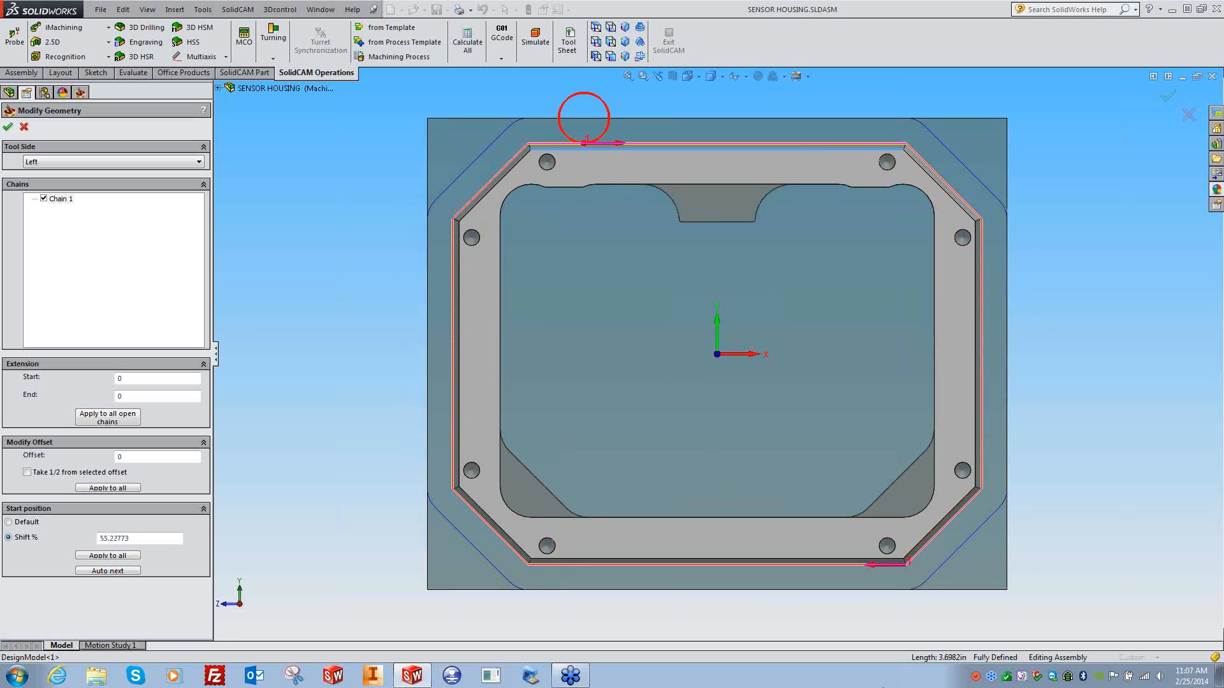
click(906, 565)
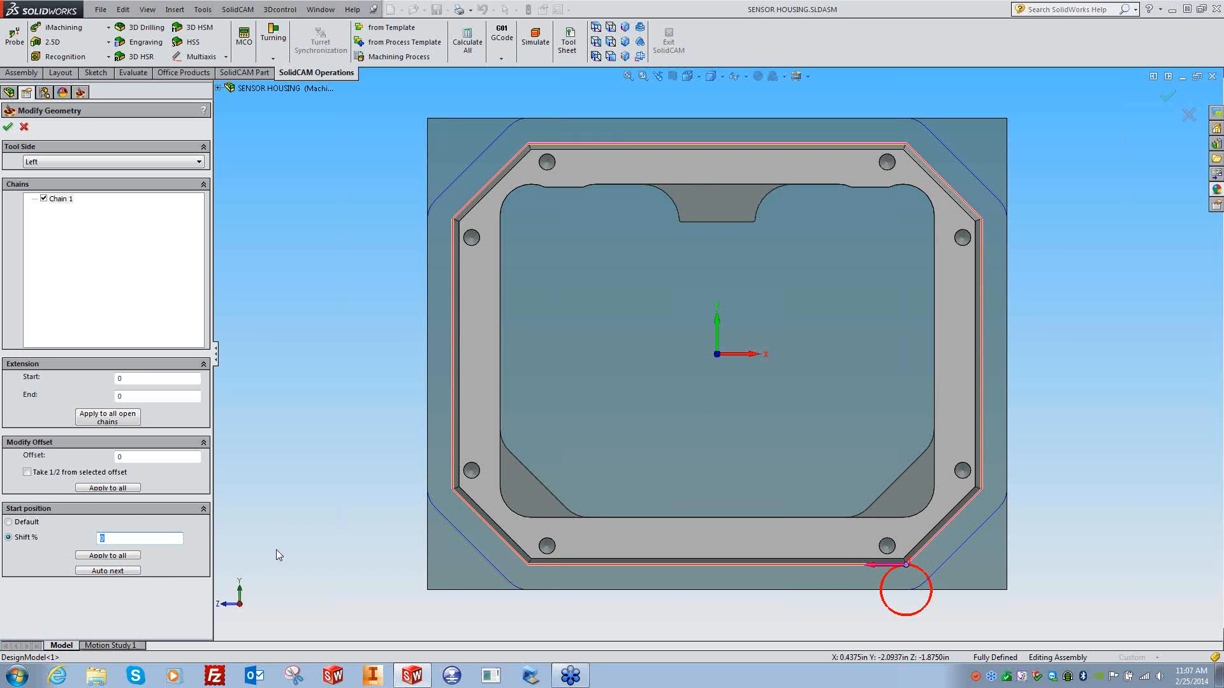
key(ctrl+7)
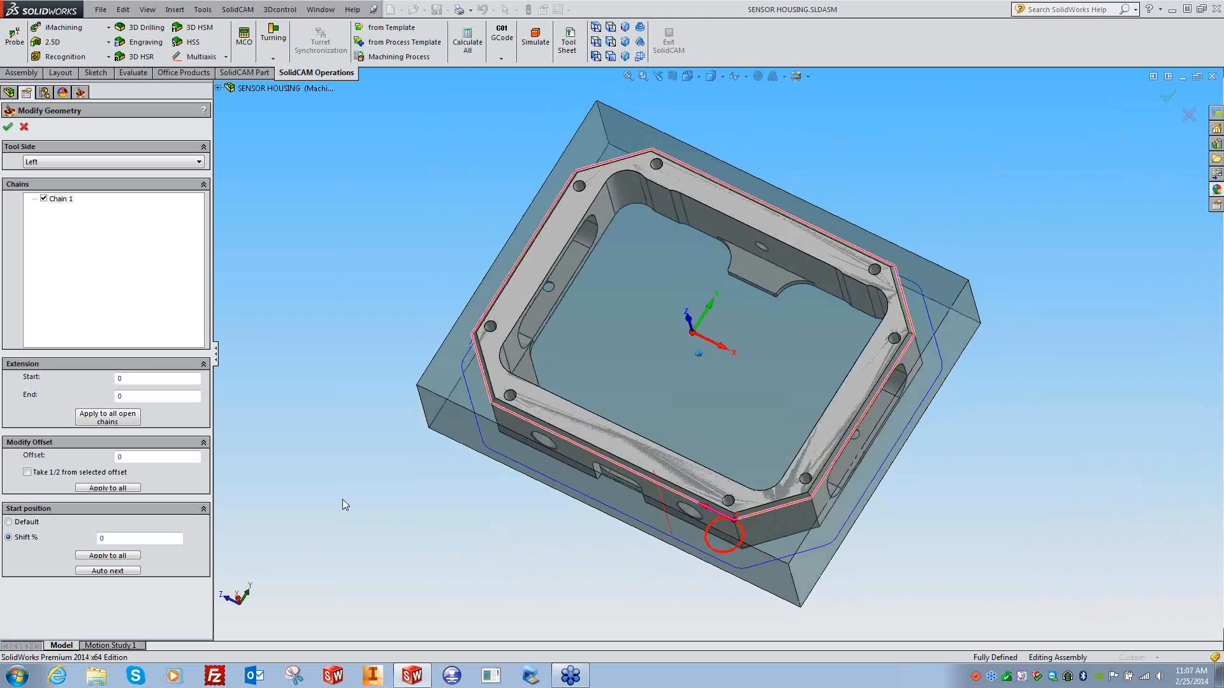
click(487, 310)
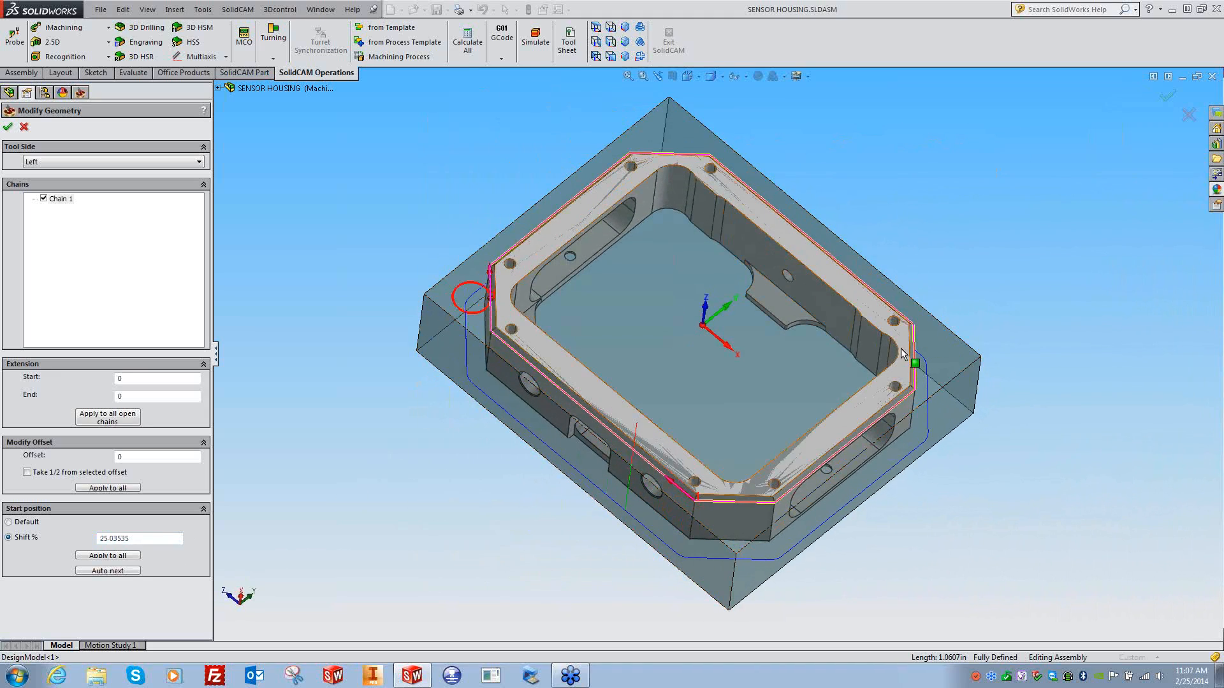
click(916, 361)
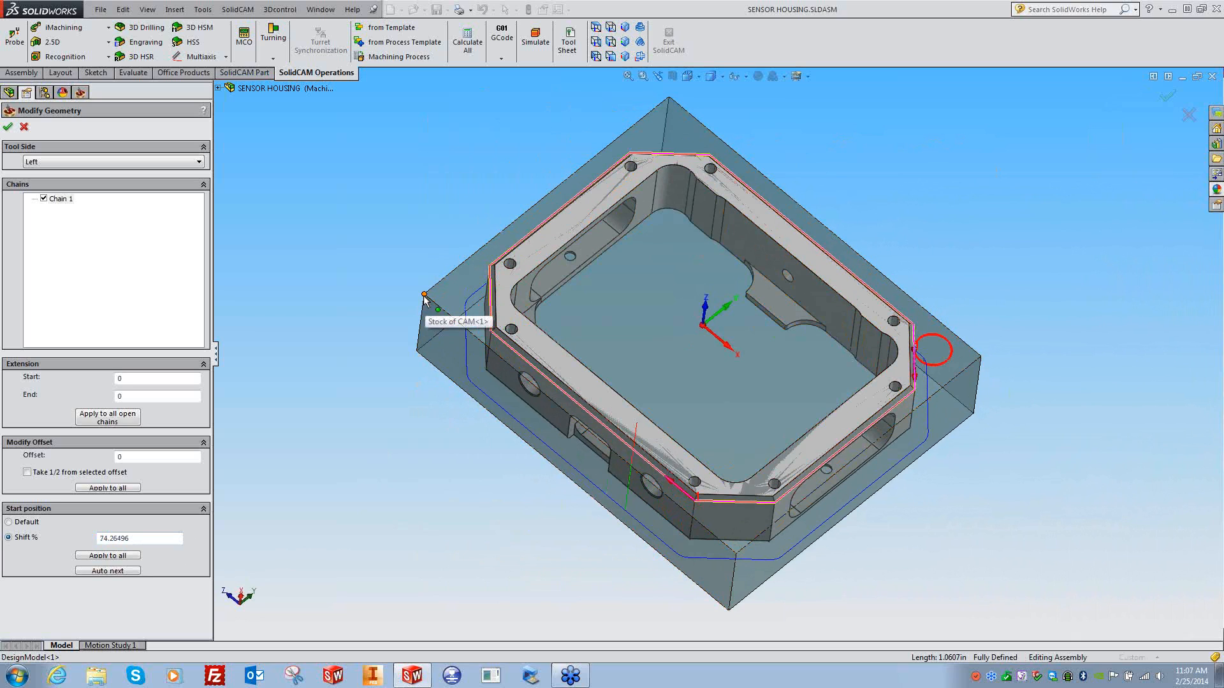
click(490, 305)
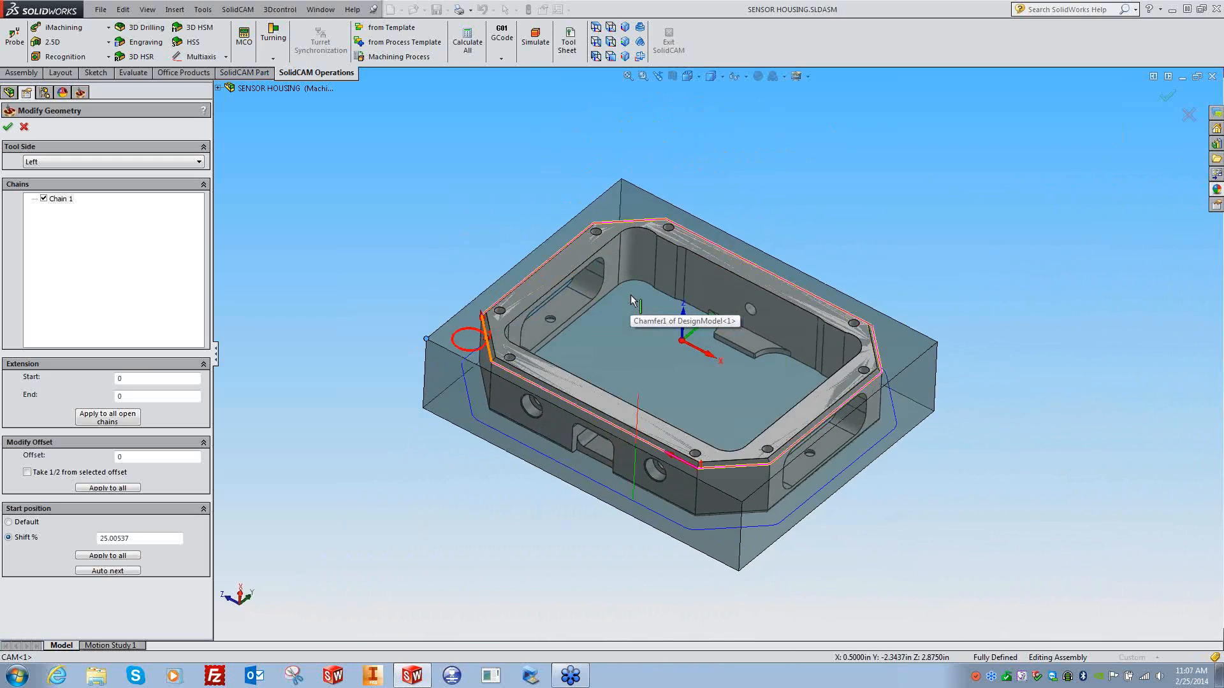
click(657, 236)
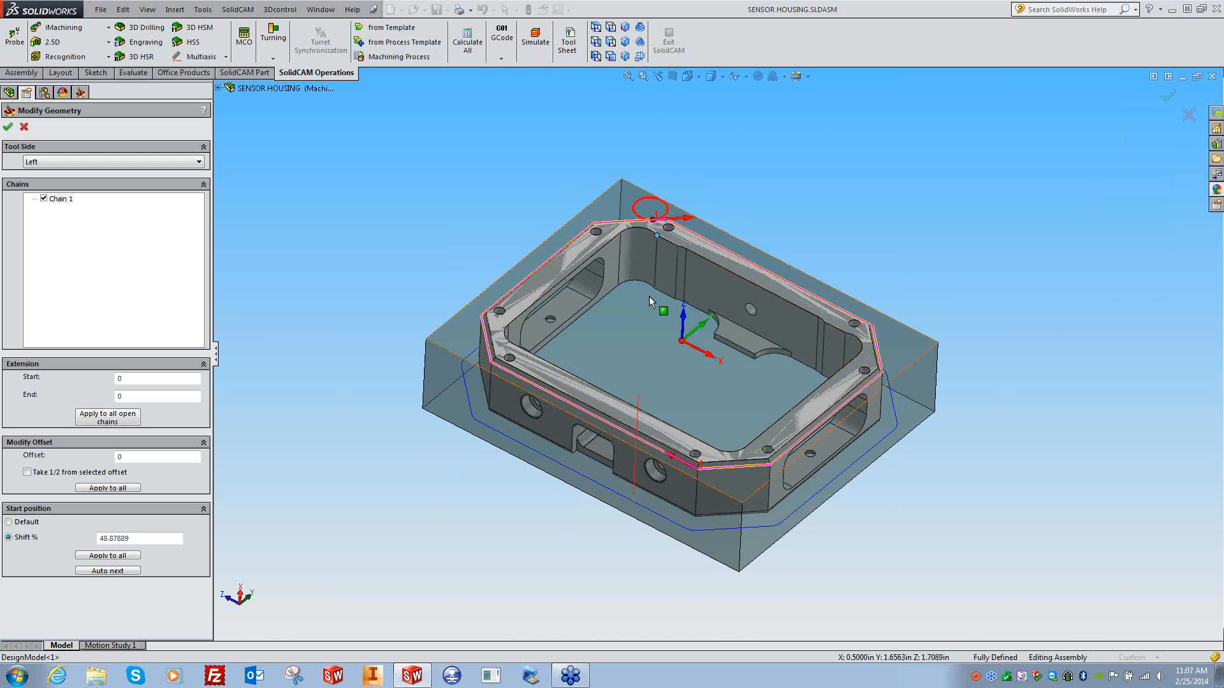
click(431, 352)
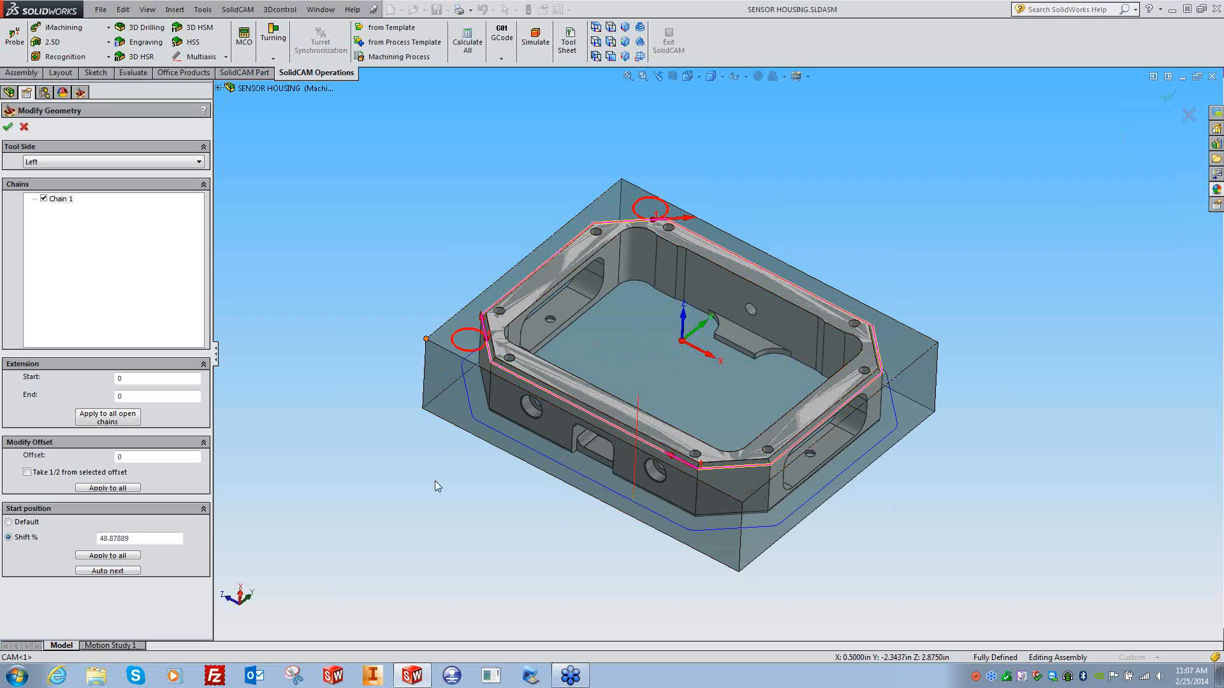
click(672, 486)
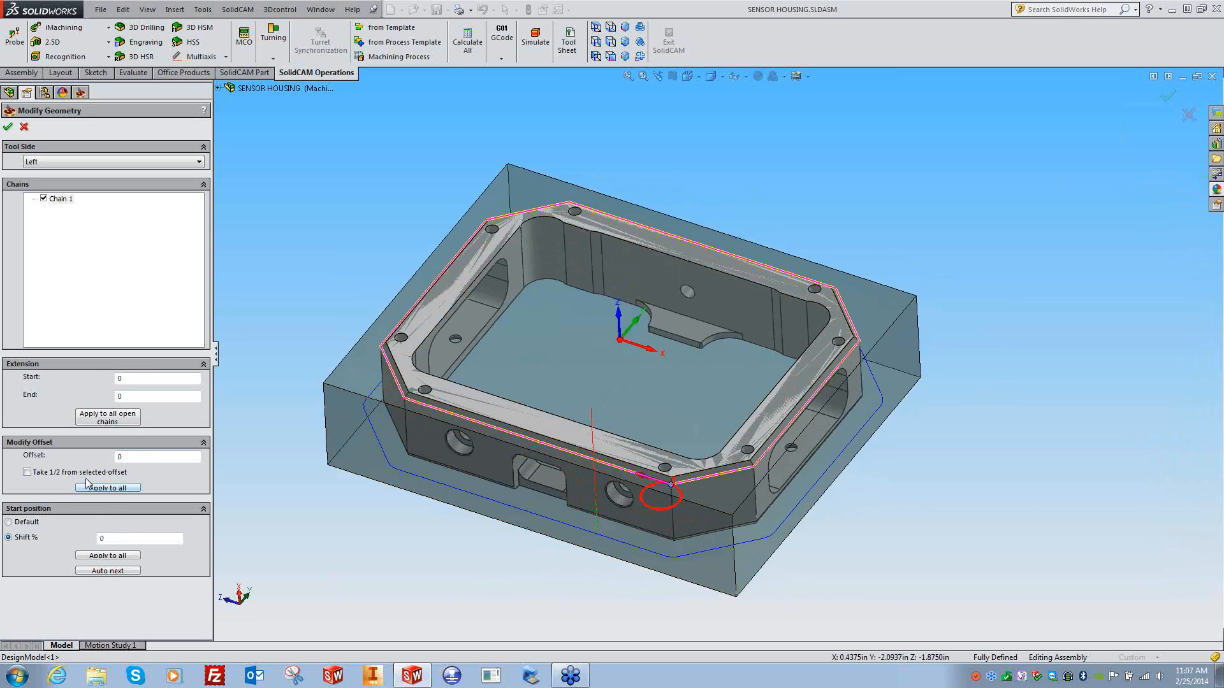
click(150, 457)
text(5)
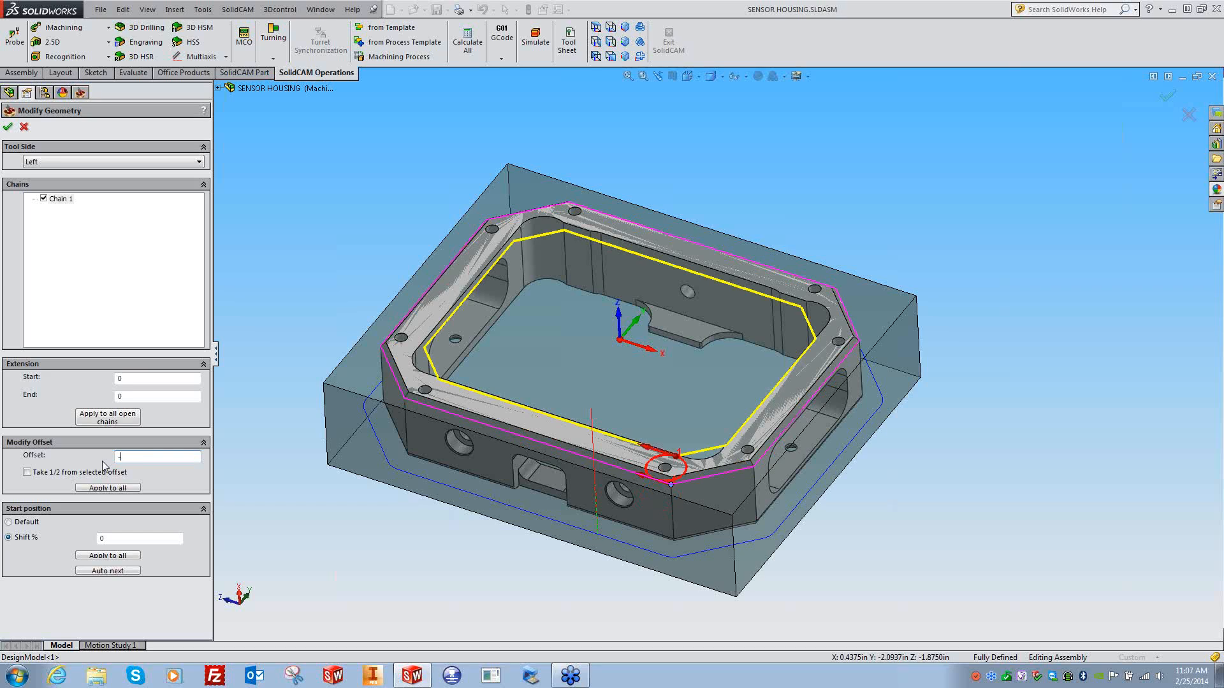
text(5)
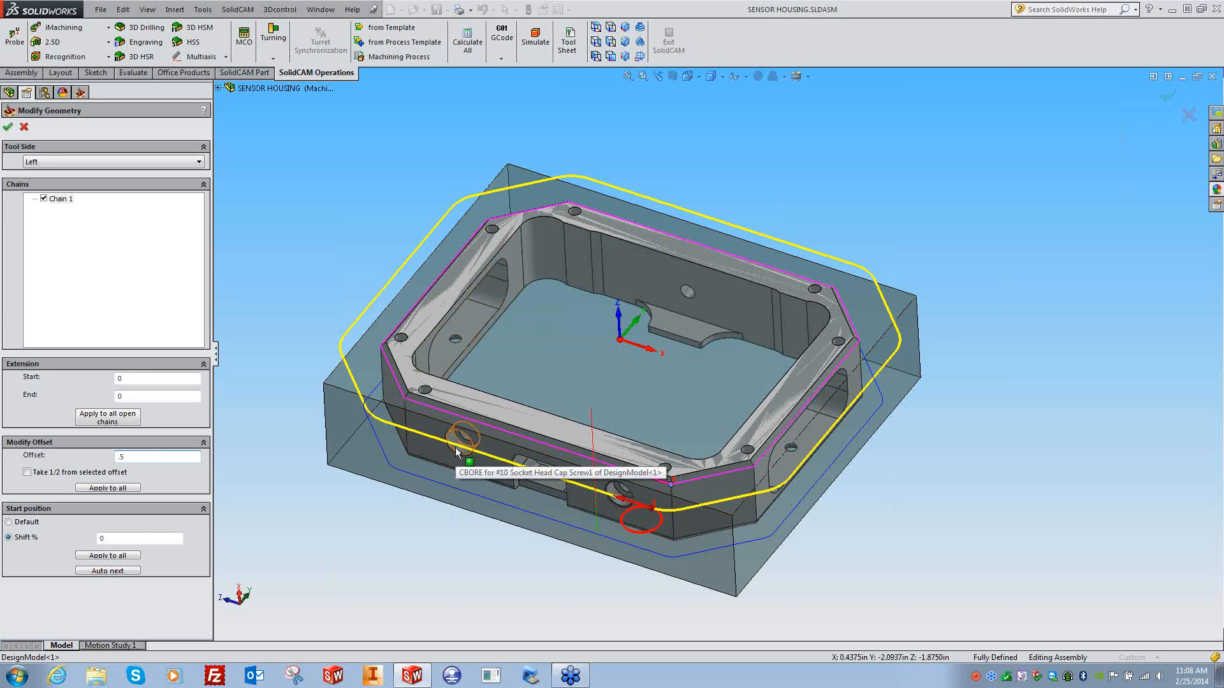
double_click(121, 457)
text(0)
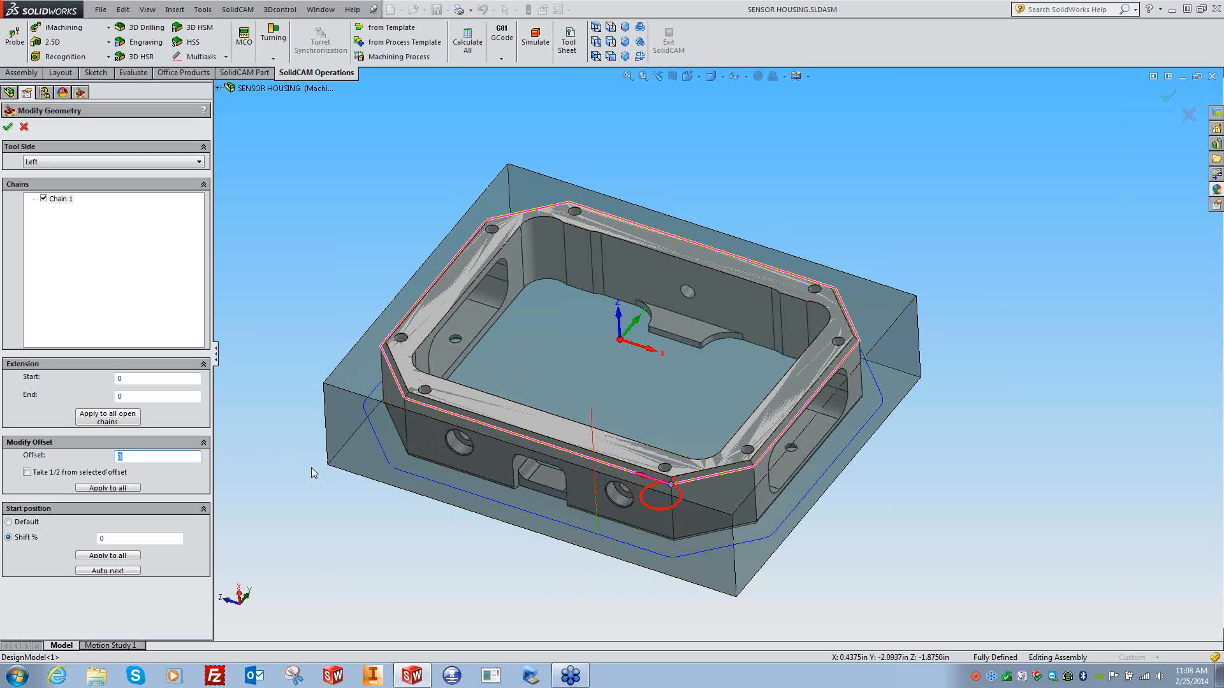
drag(133, 379, 105, 401)
- Reopen the outside chain geometry and try a -.5 extension start, dismissing the resulting error
click(7, 128)
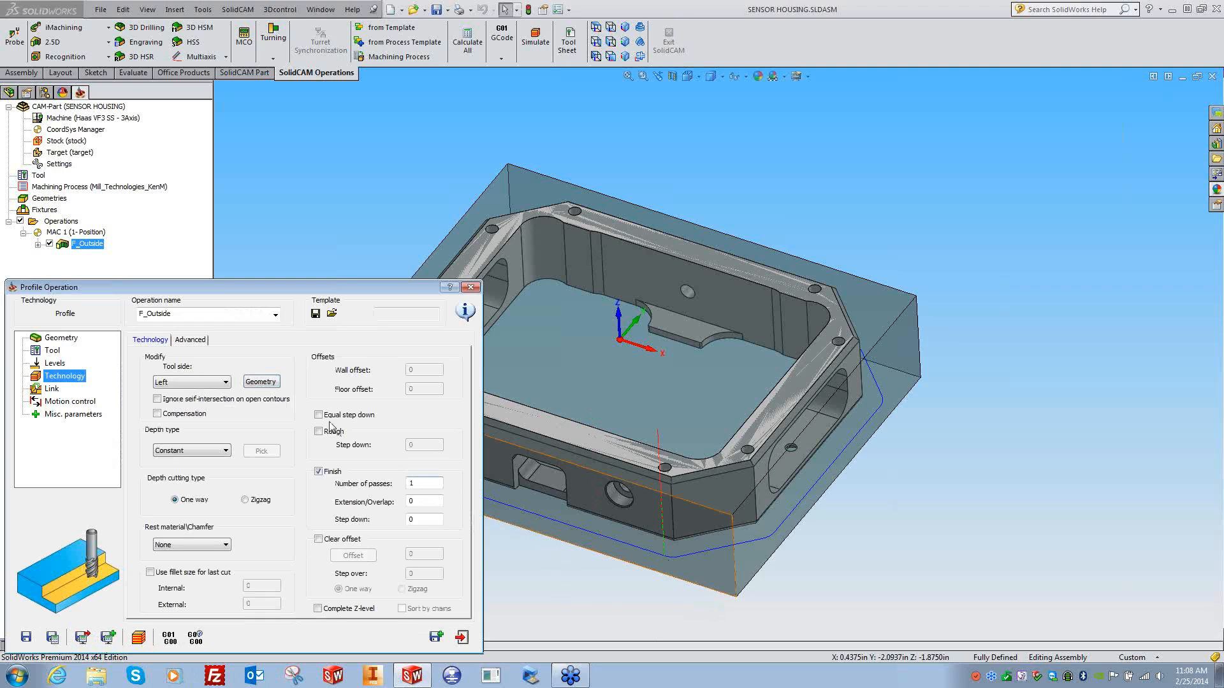
click(269, 385)
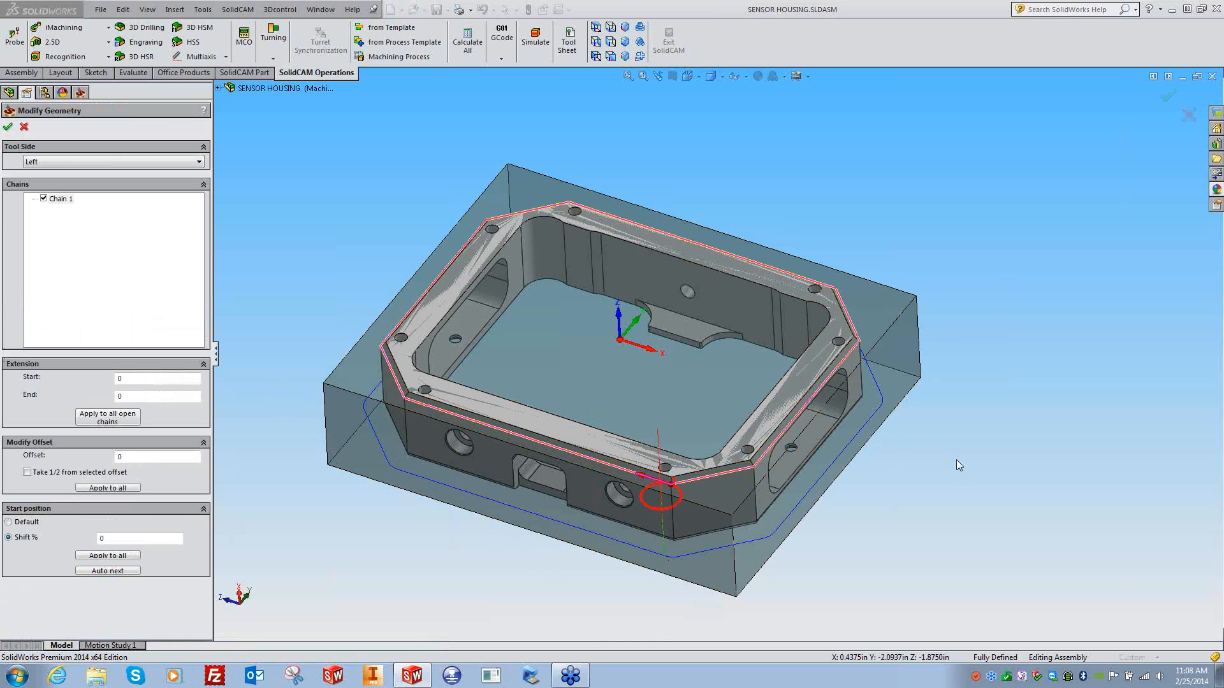
scroll(657, 499, down, 2)
scroll(657, 499, down, 3)
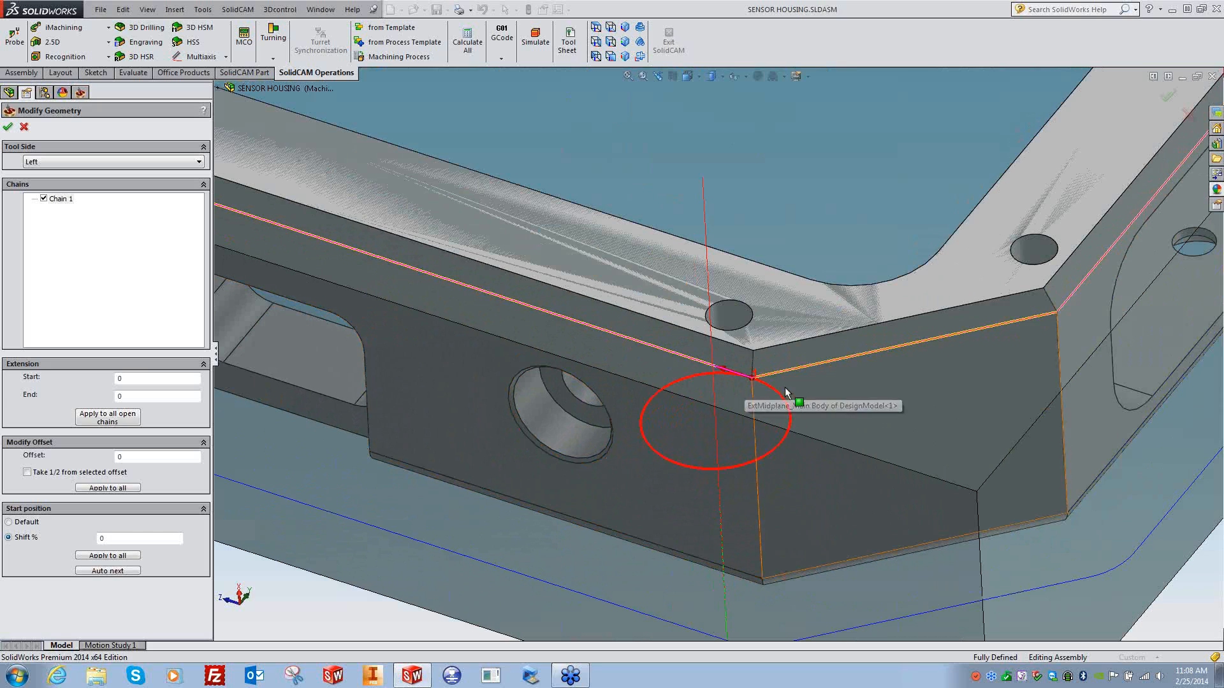
click(123, 379)
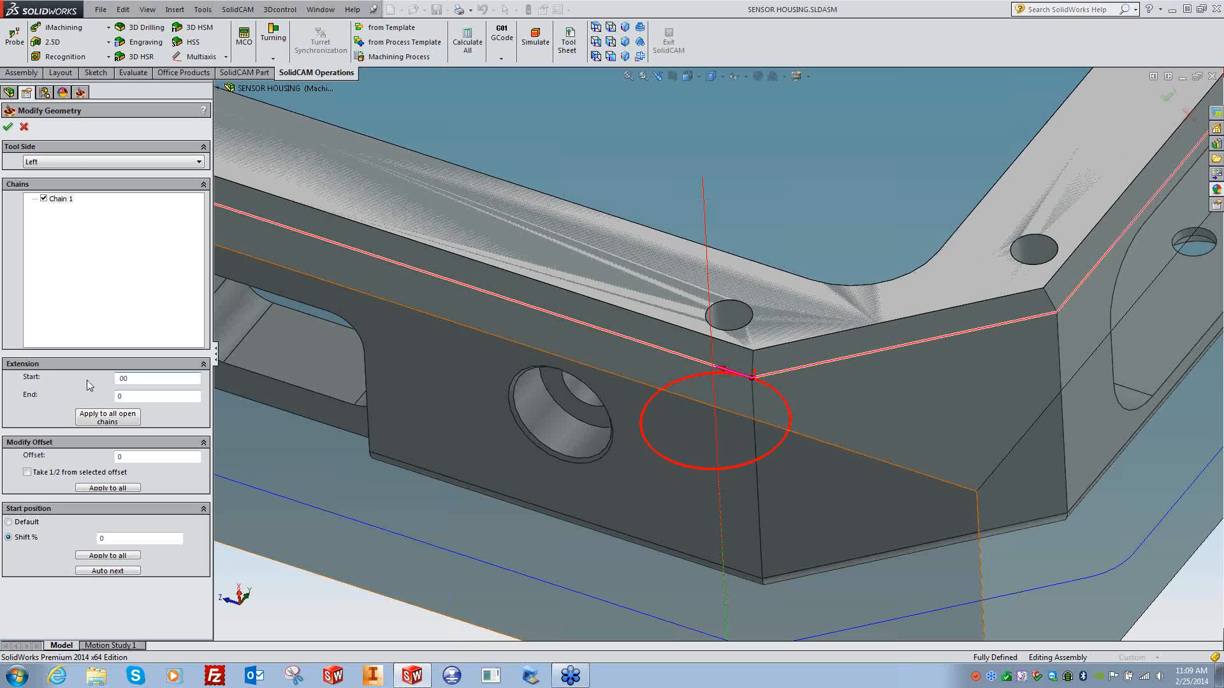
text(-.5)
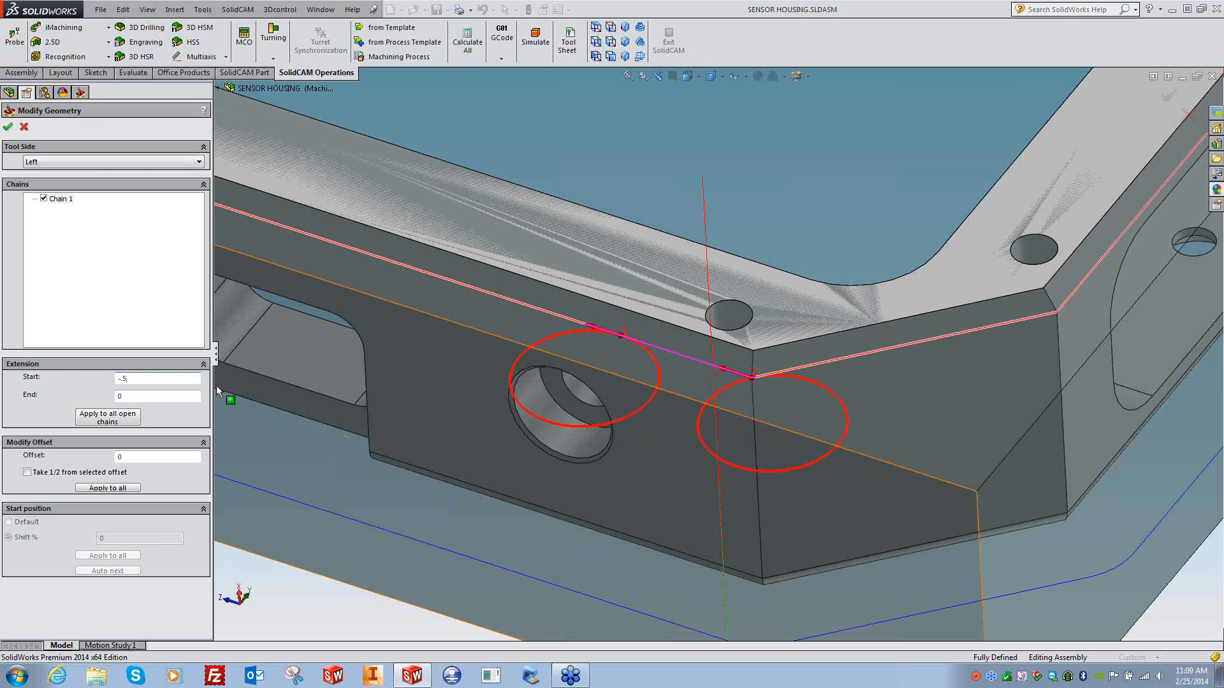
click(604, 319)
scroll(608, 315, up, 2)
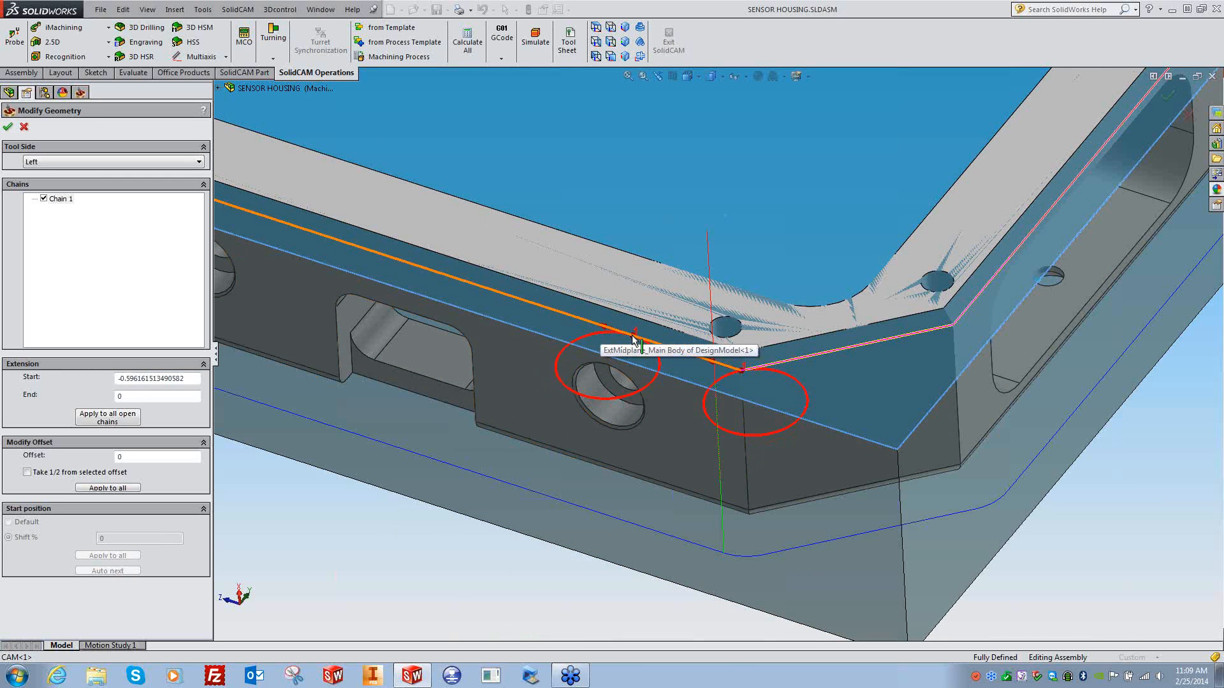
drag(186, 378, 90, 381)
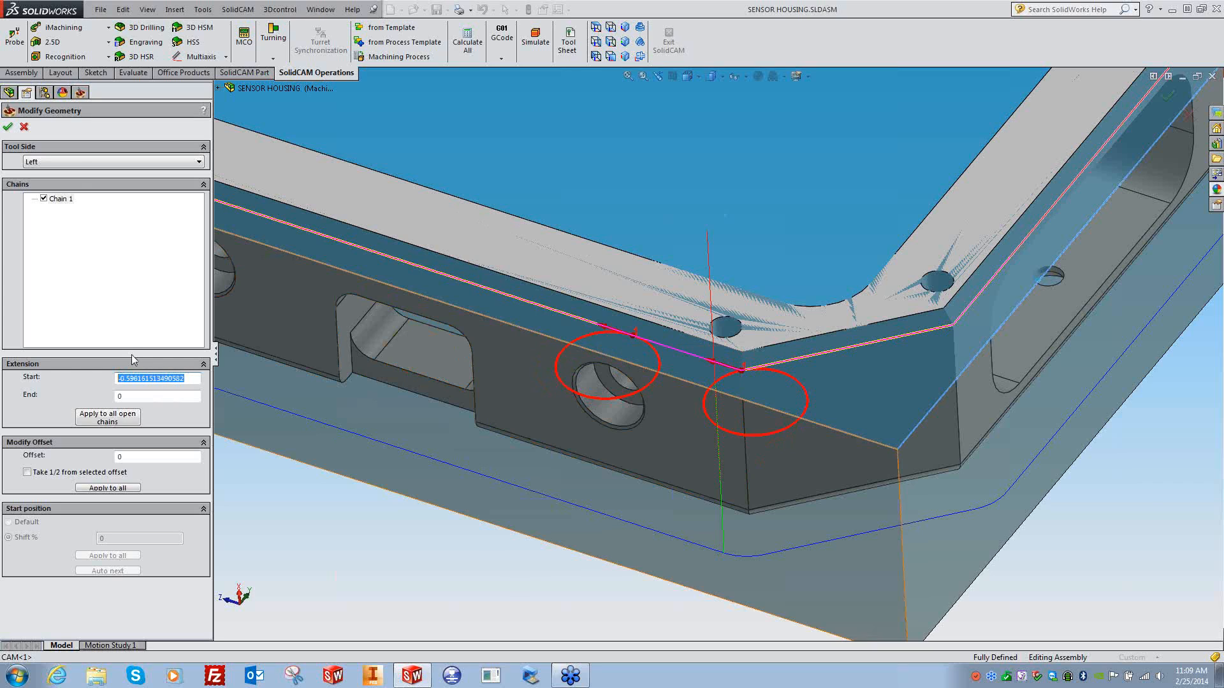
key(Return)
click(579, 131)
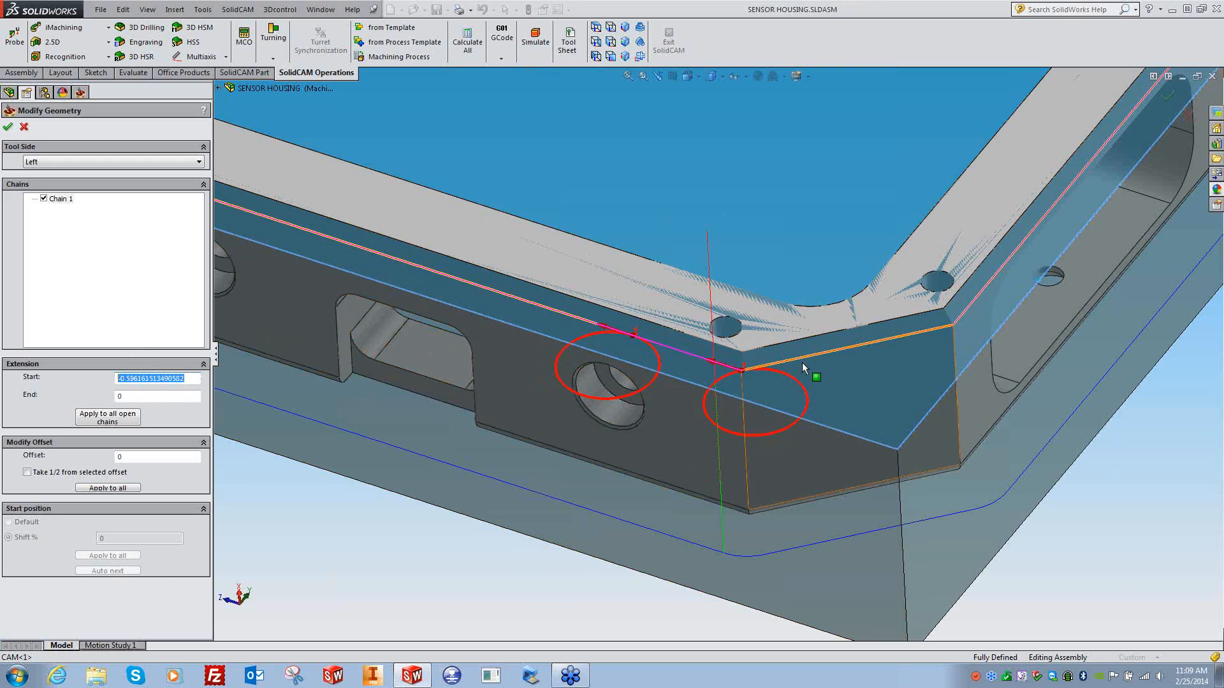
text(-)
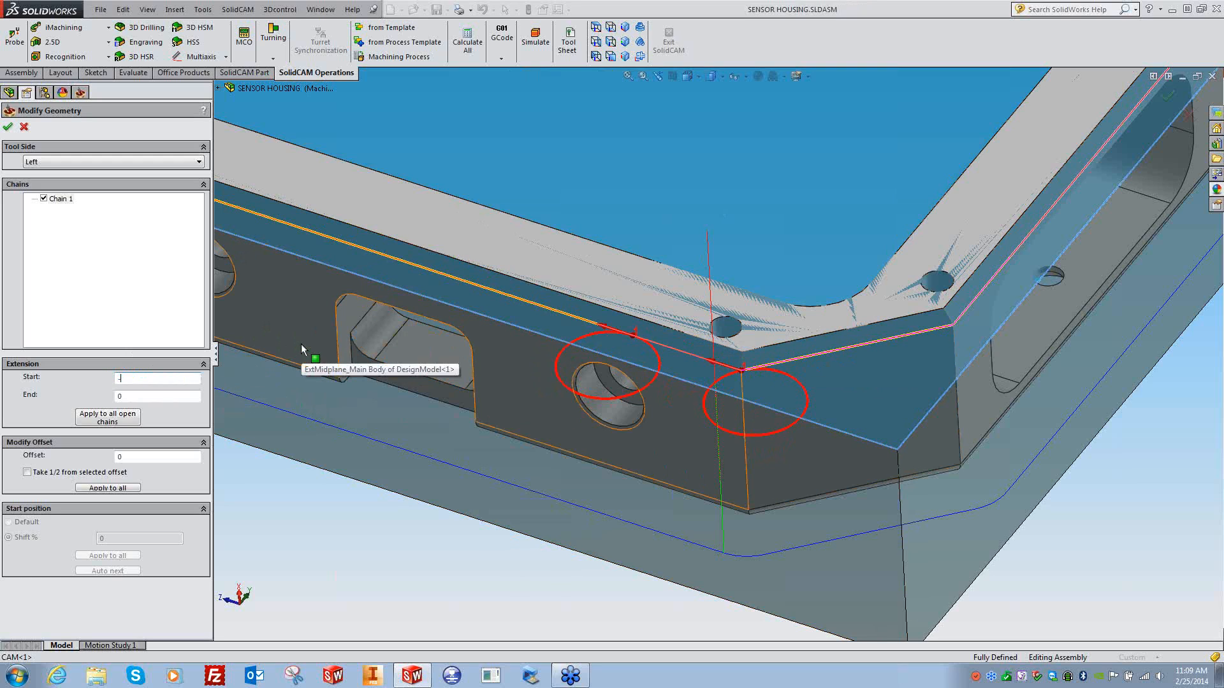
text(001)
- Set the extension start to -.001, pick the two corner edges as chain start, and confirm
click(732, 401)
scroll(738, 395, down, 5)
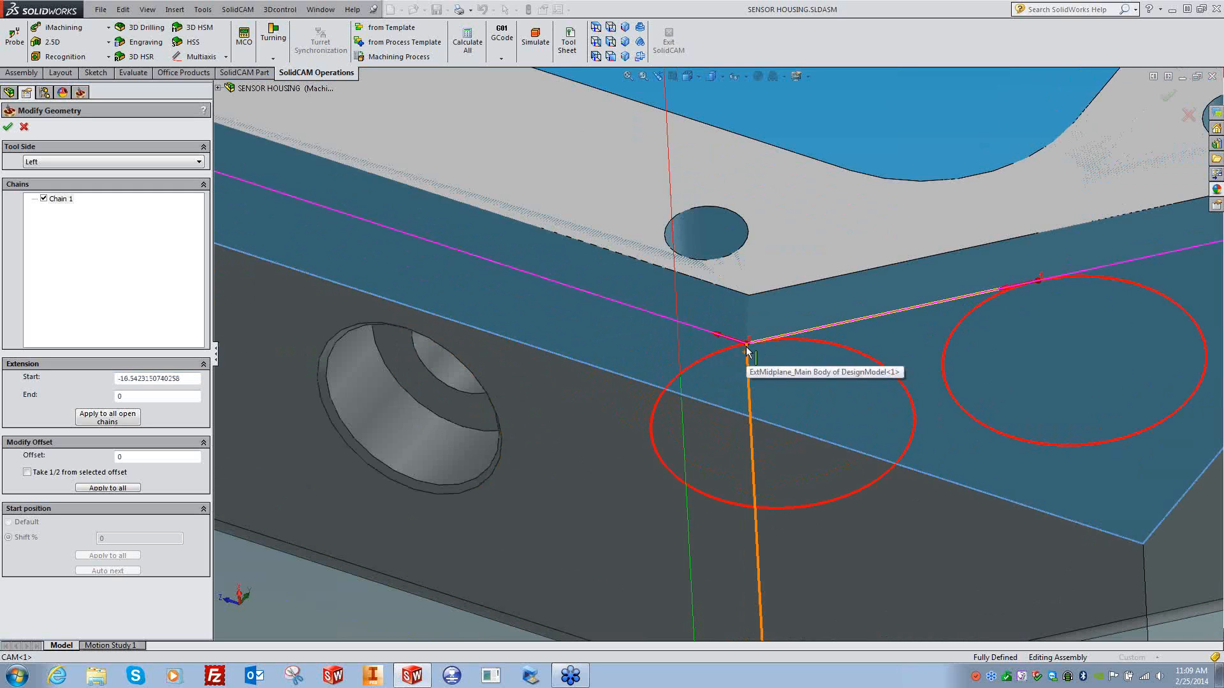
drag(186, 379, 88, 380)
text(-)
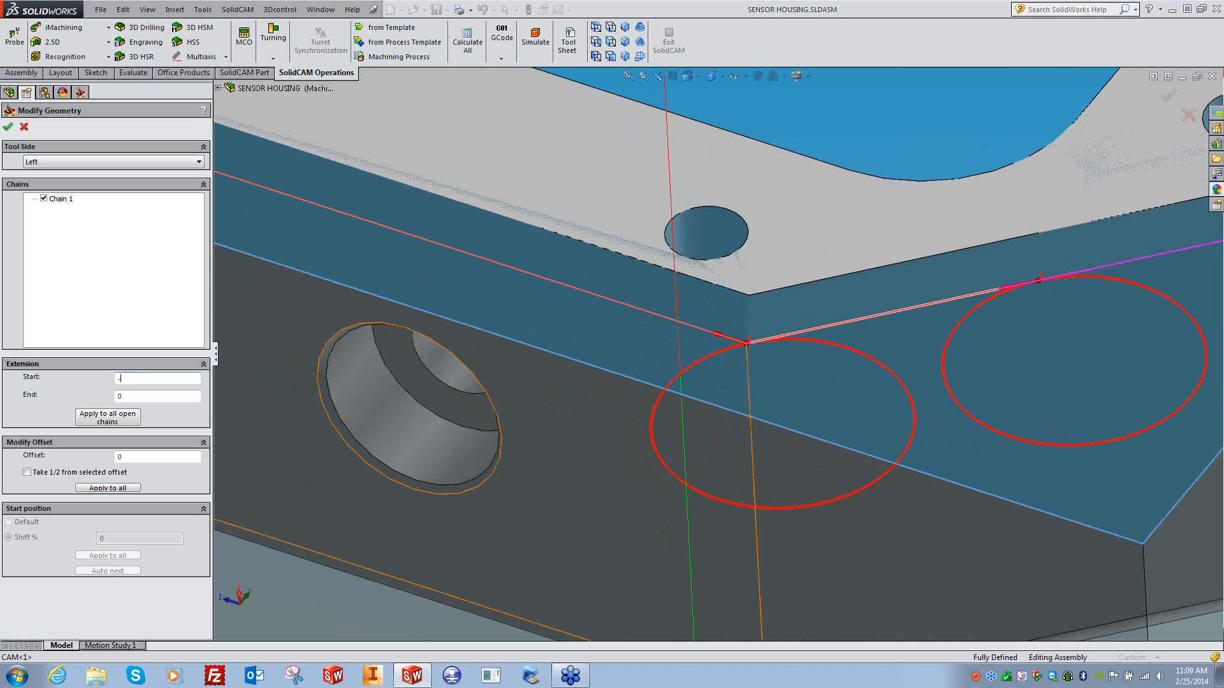
text(.001)
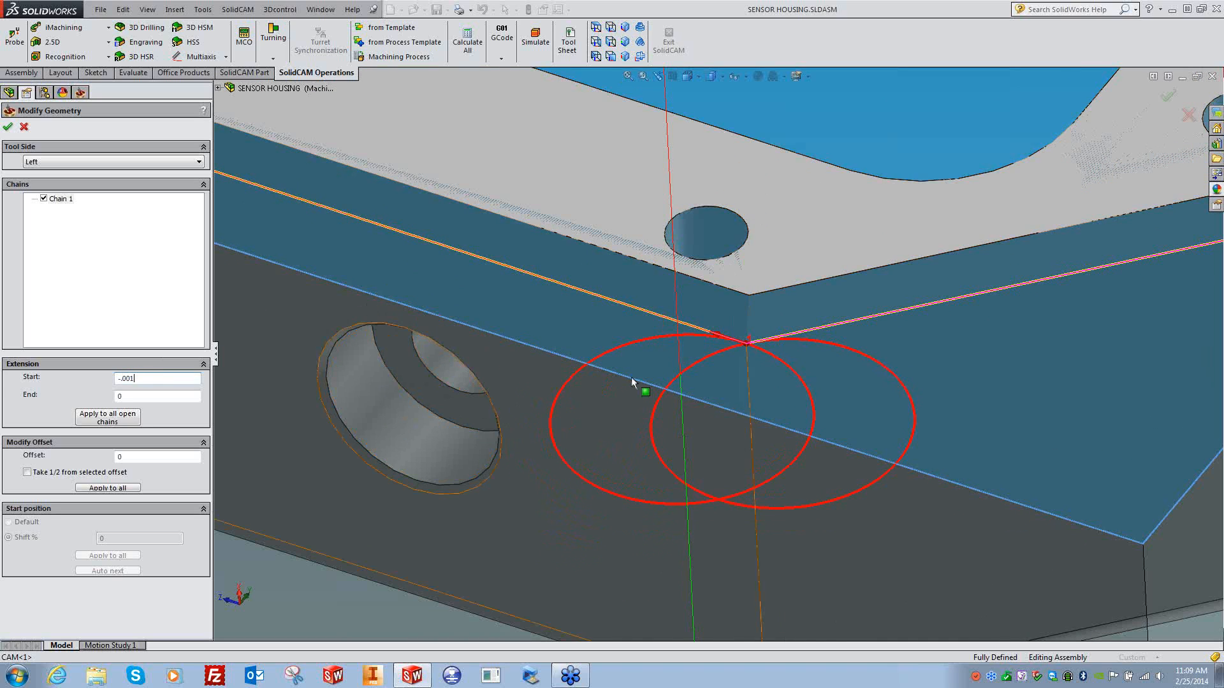
scroll(577, 624, up, 4)
middle_drag(576, 624, 443, 554)
scroll(443, 555, down, 4)
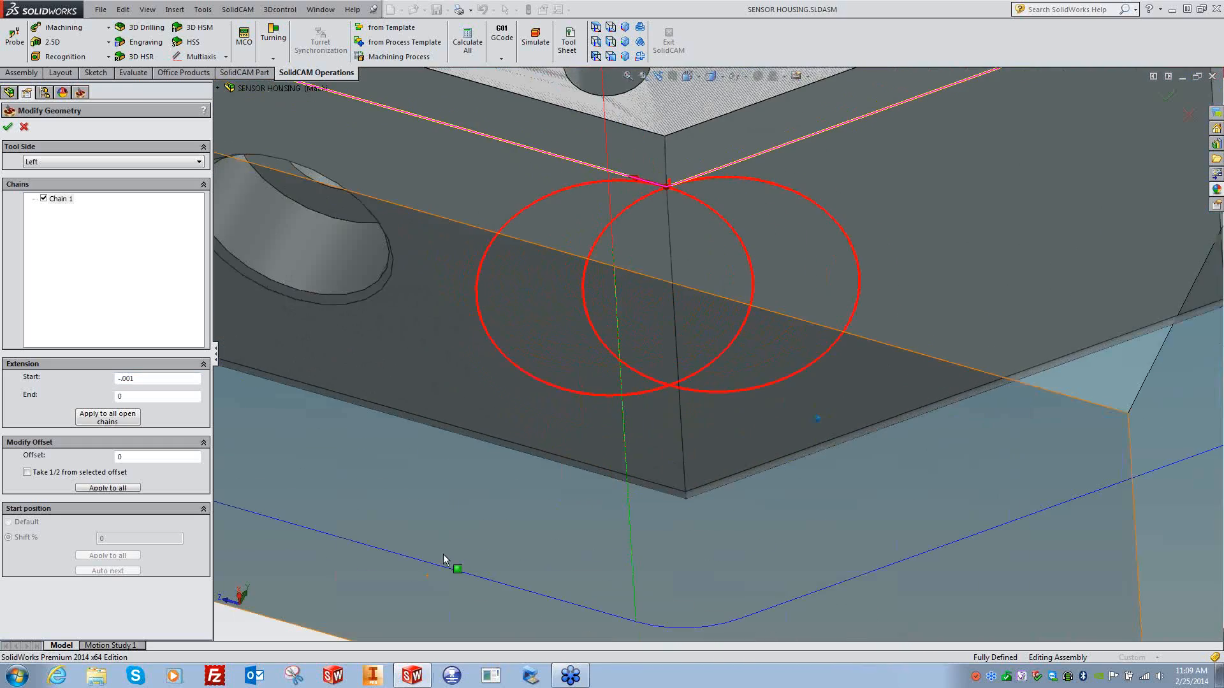
scroll(446, 554, down, 10)
scroll(450, 552, down, 5)
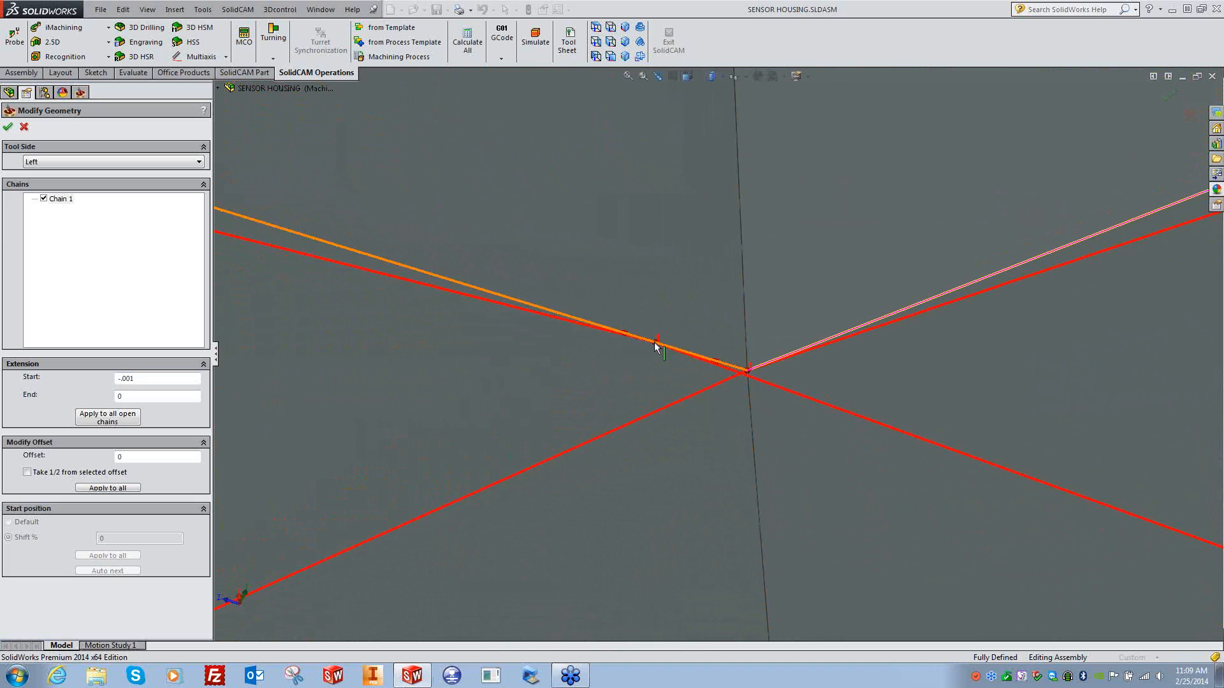
click(657, 348)
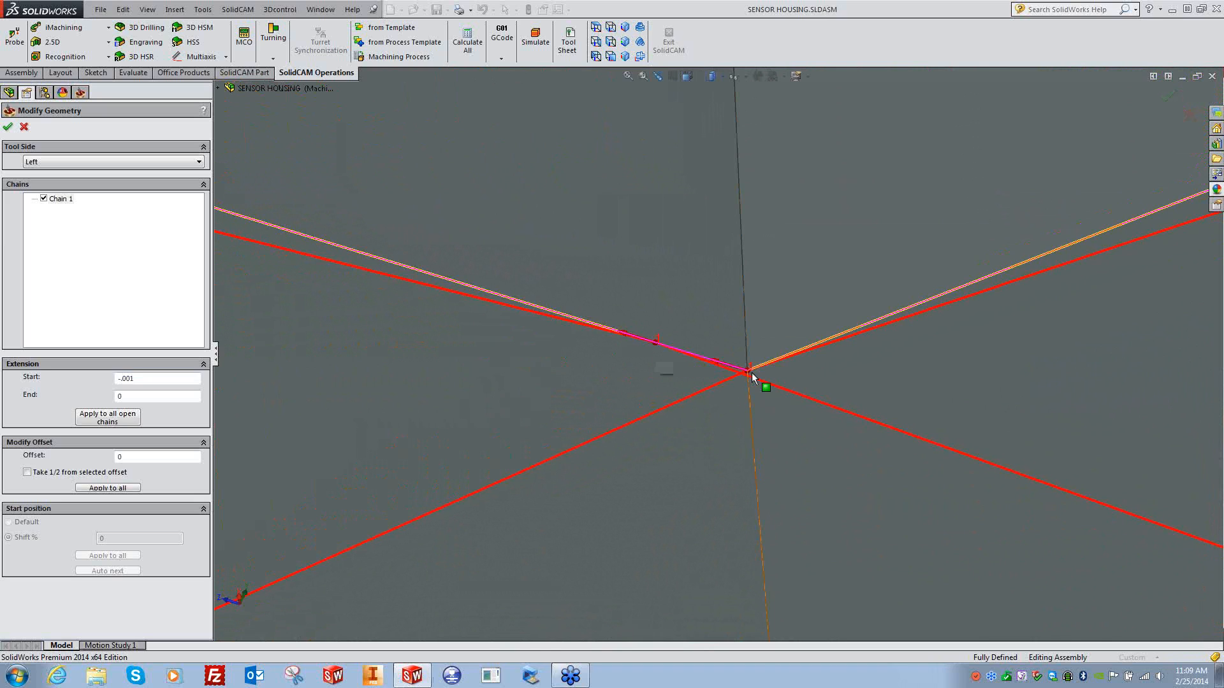
click(758, 367)
scroll(663, 461, up, 6)
scroll(666, 464, up, 3)
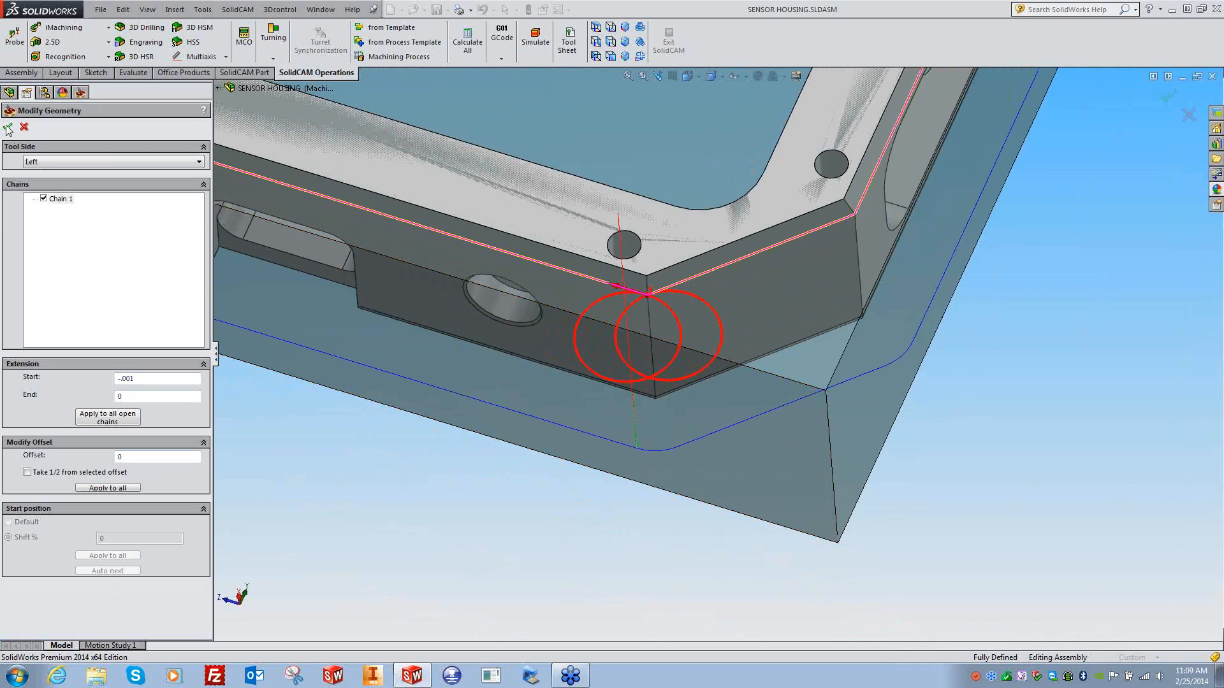
click(8, 128)
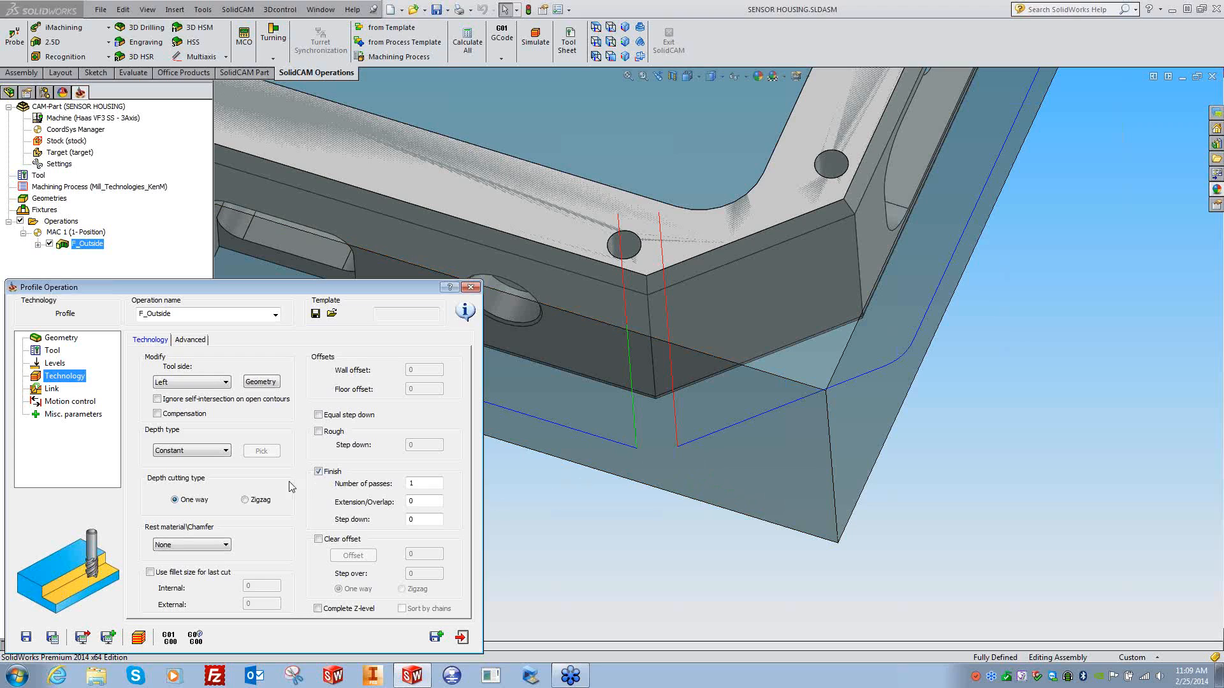
- Set a Tangent lead-in of length 0.375 and recalculate the toolpath
click(52, 389)
click(211, 454)
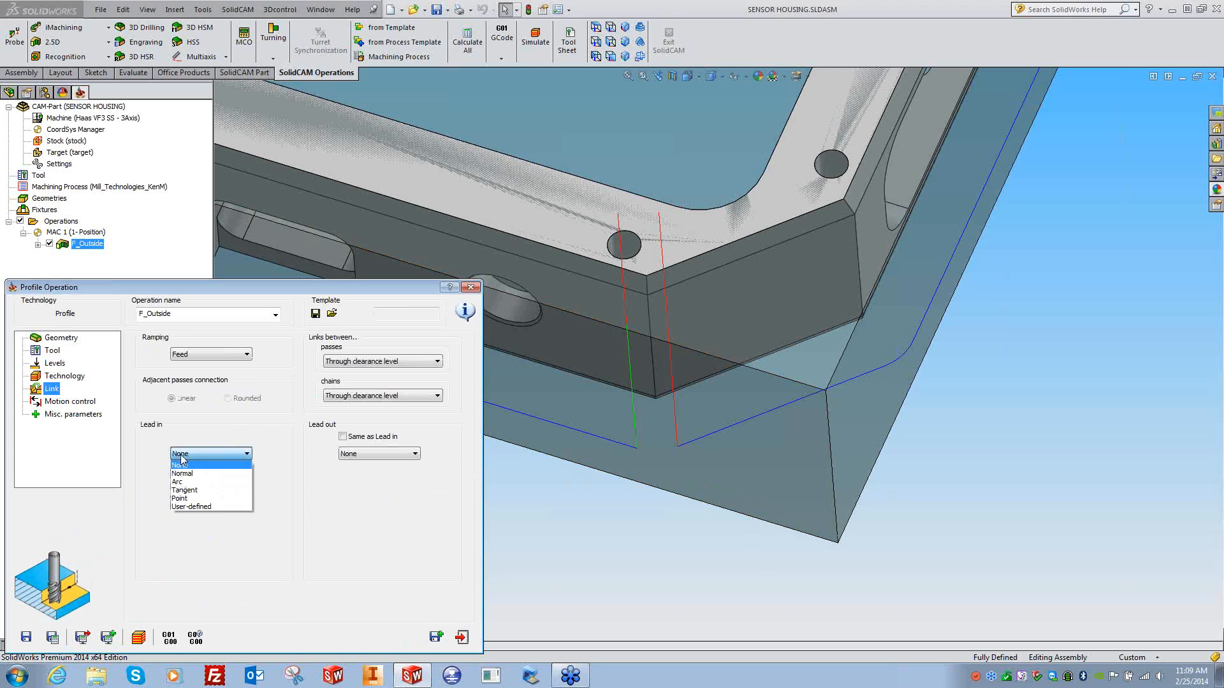
click(184, 490)
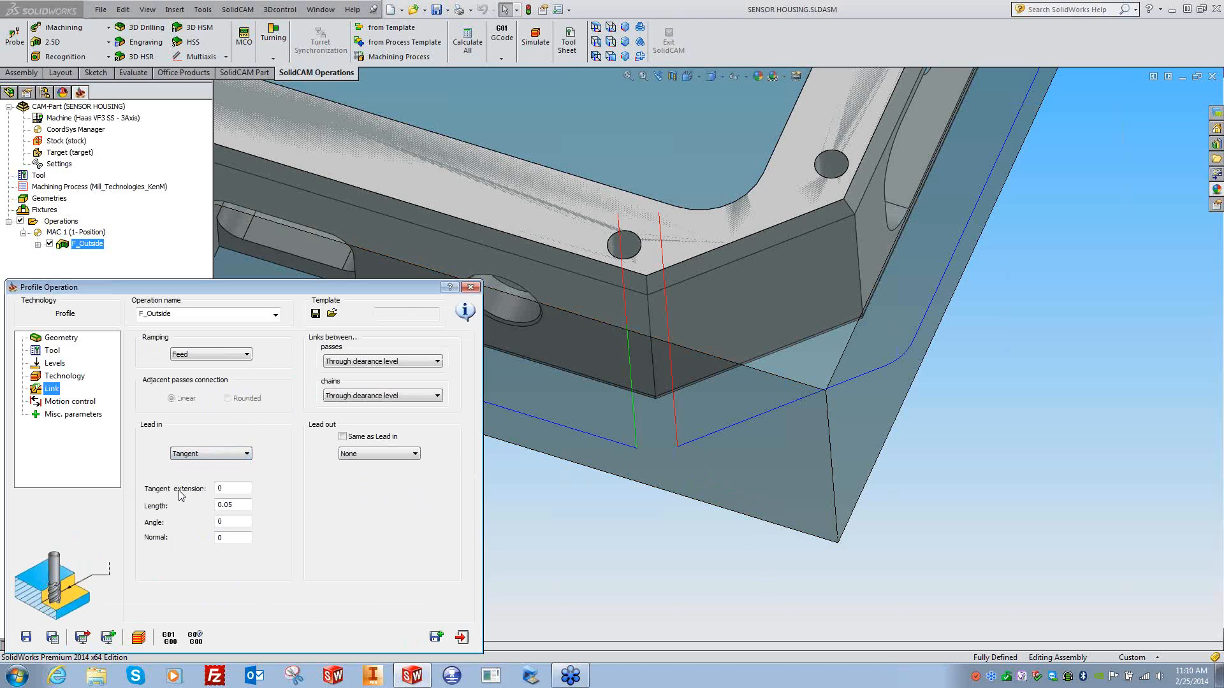
drag(240, 506, 193, 505)
text(.375)
click(235, 521)
click(53, 637)
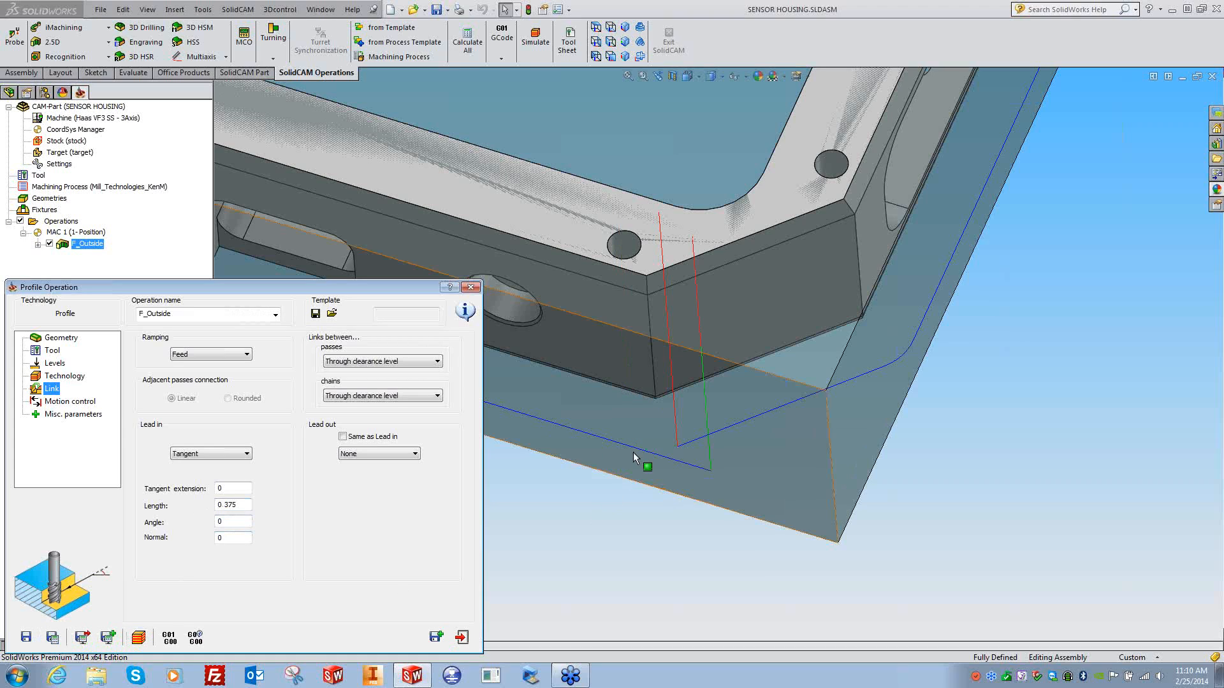
- Make the lead-out the same as the lead-in and recalculate the toolpath
click(343, 436)
click(52, 637)
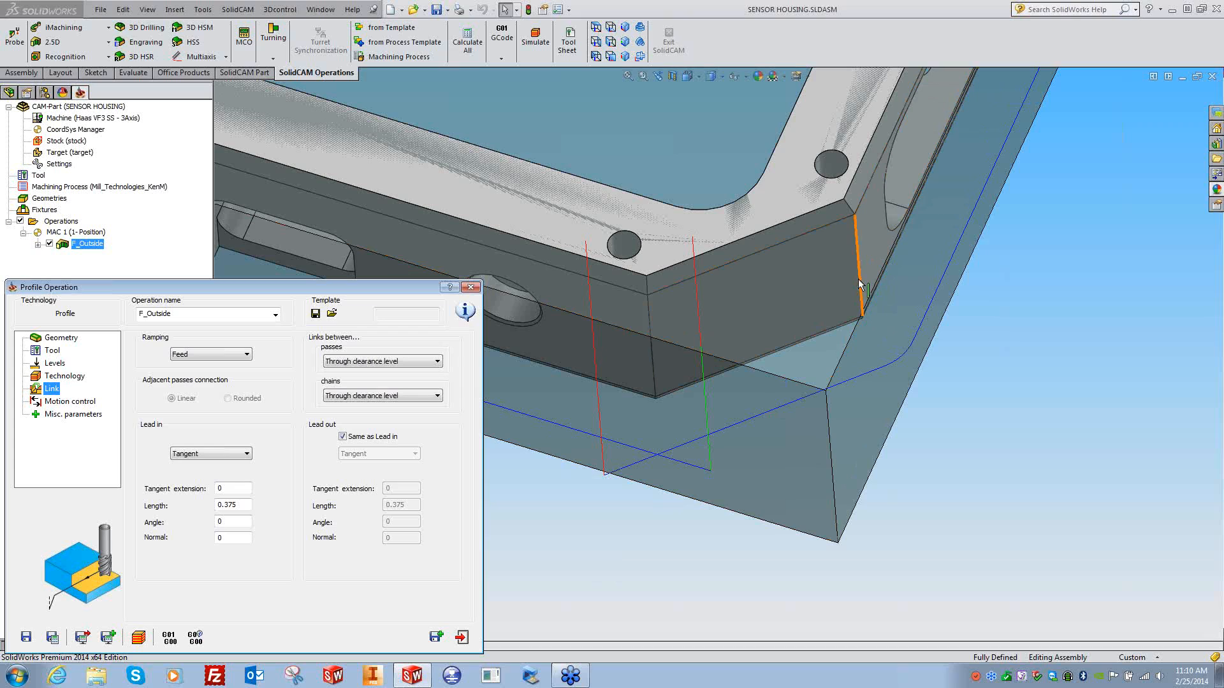
click(66, 402)
click(66, 415)
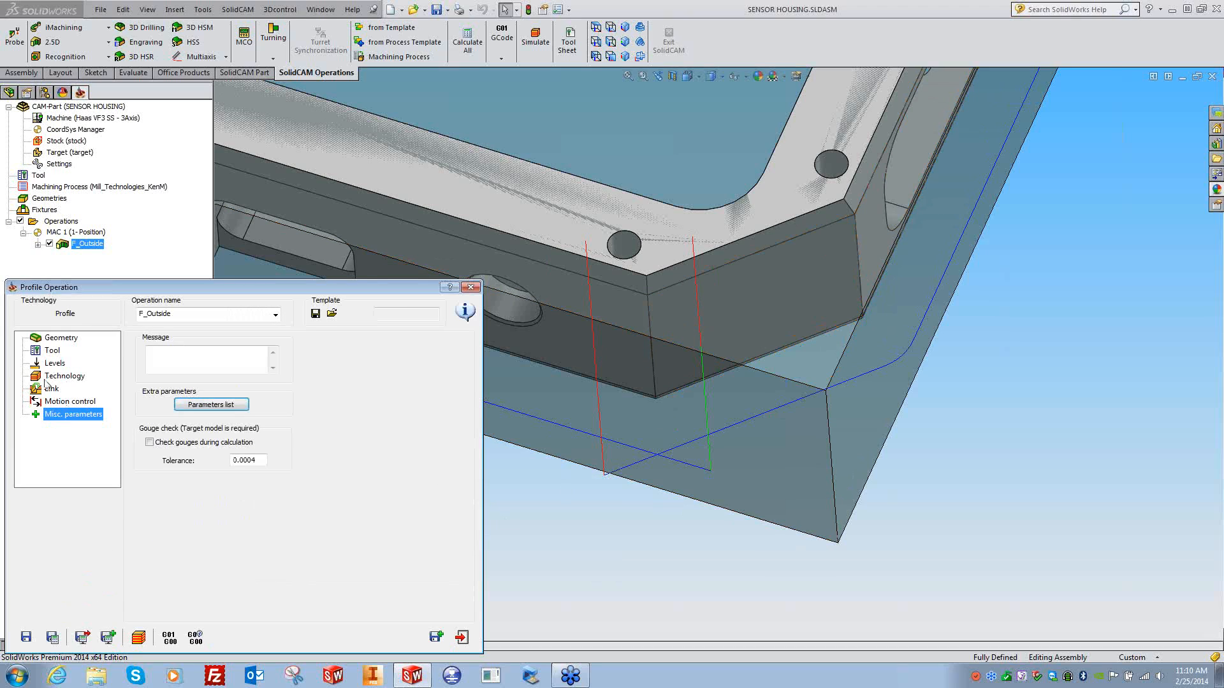
click(55, 377)
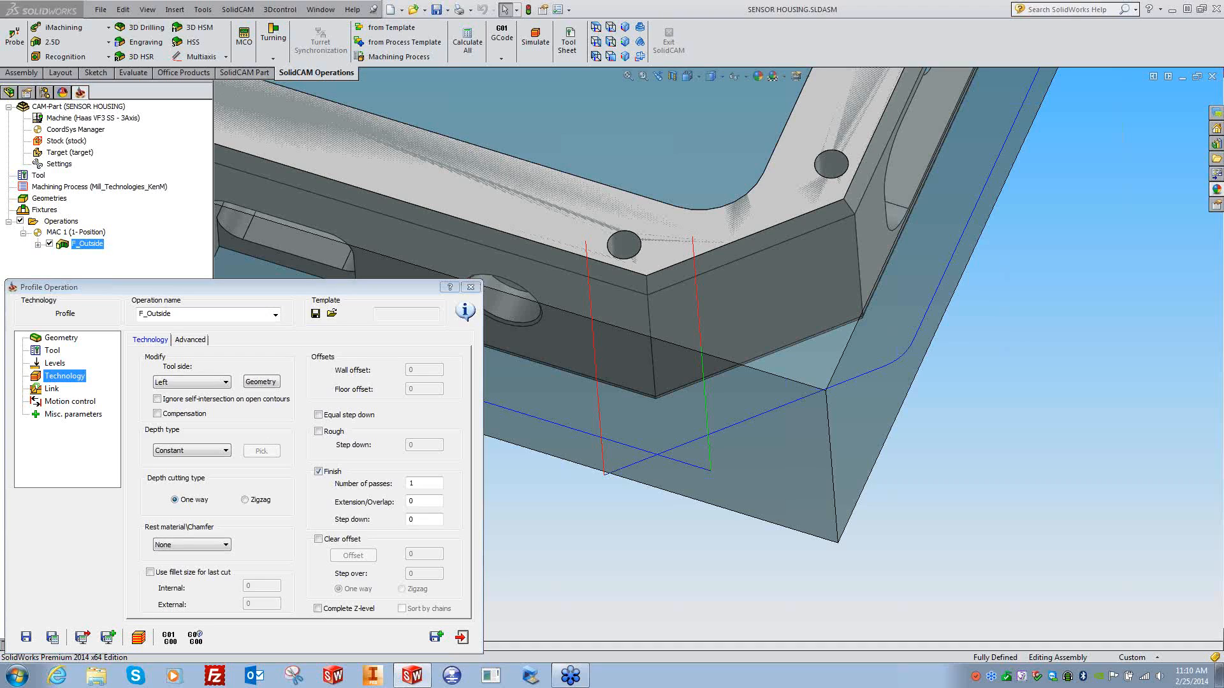
- Check the chain's start extension value, accept the geometry, and keep the lead-in Tangent
click(261, 381)
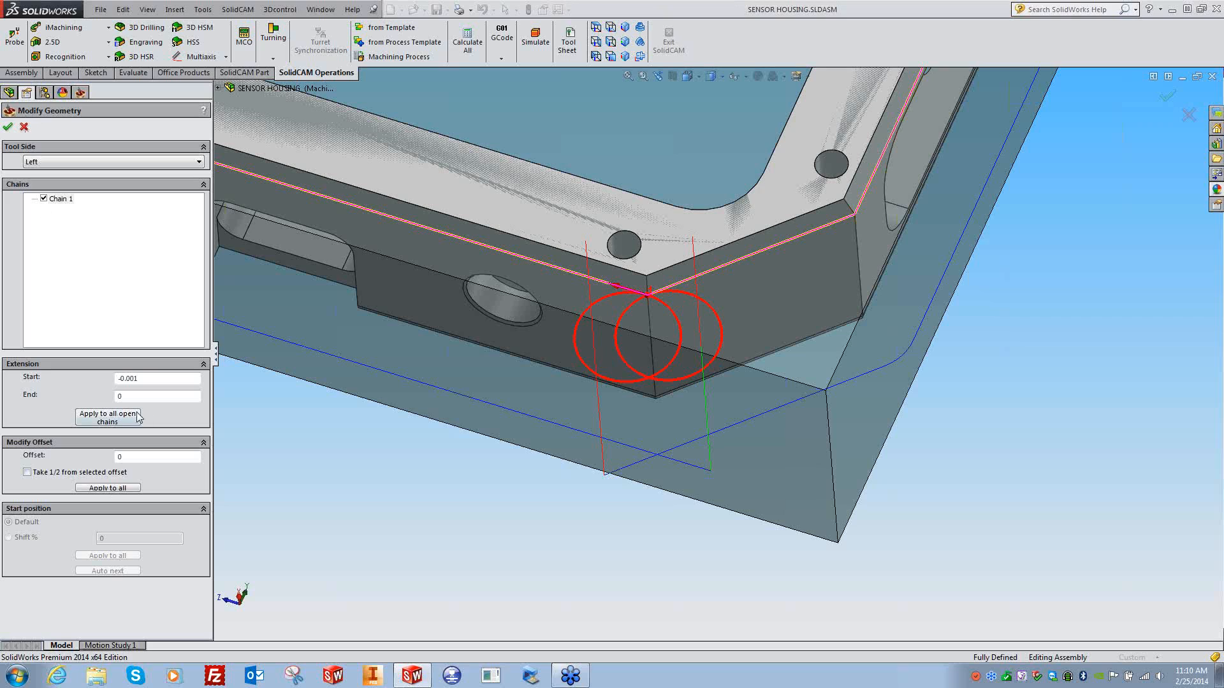
drag(155, 379, 109, 382)
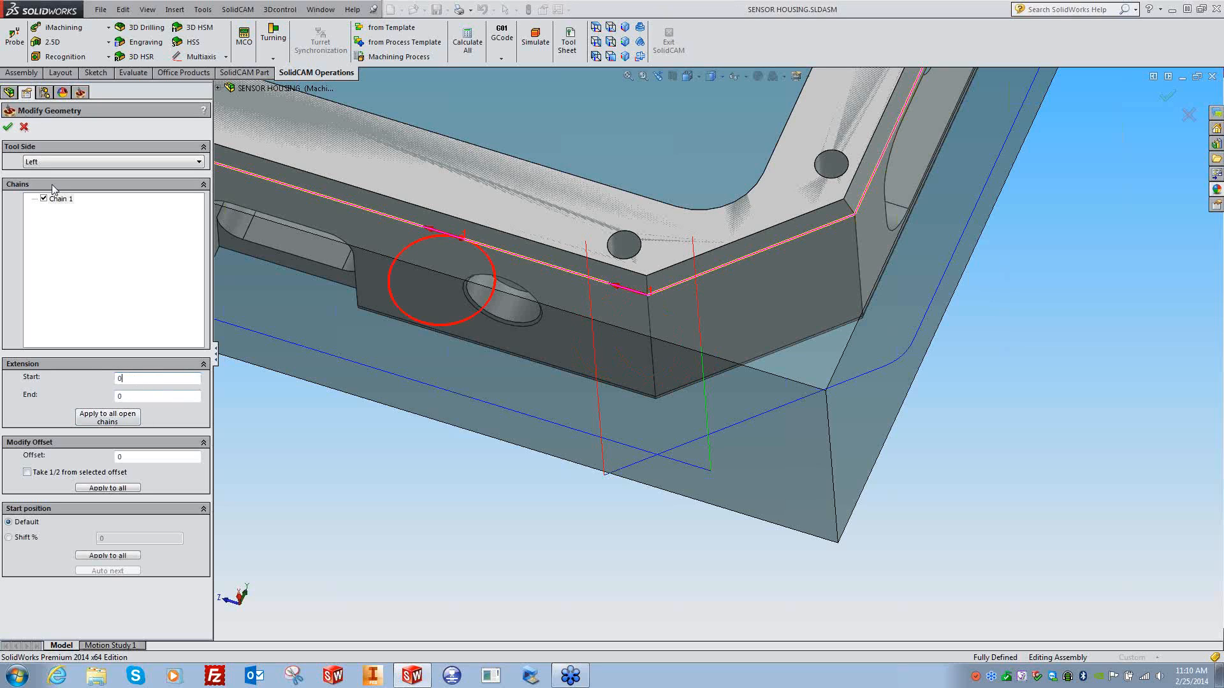
click(8, 127)
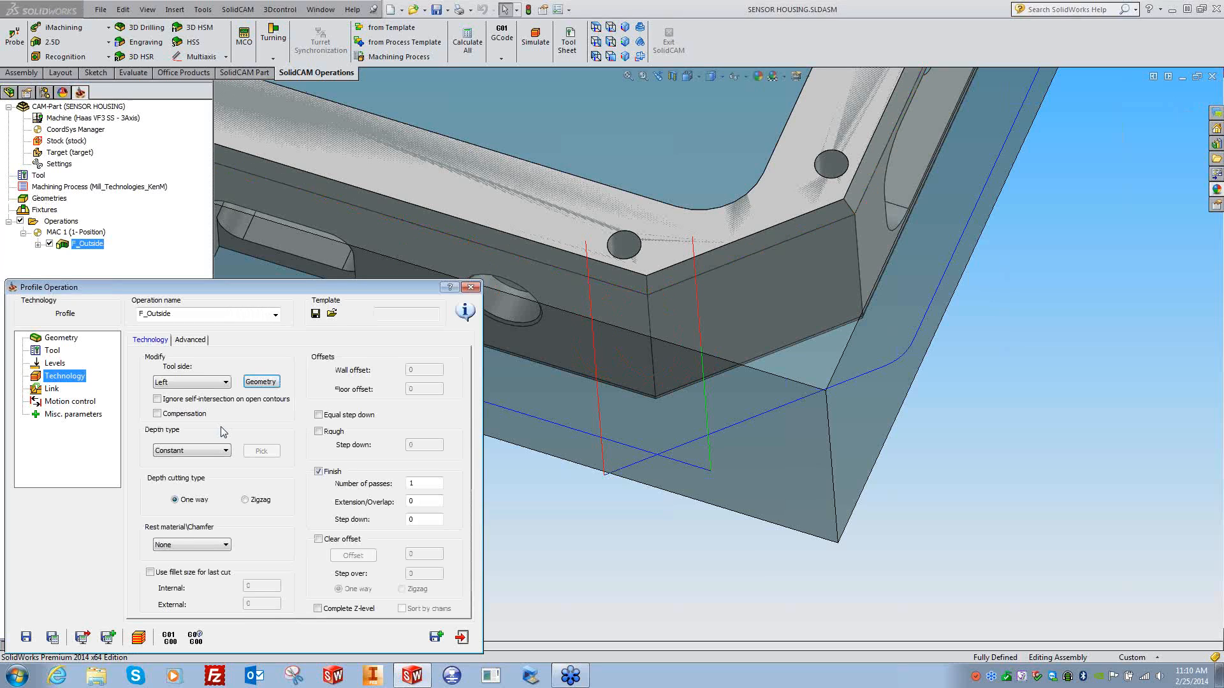
click(52, 388)
click(211, 454)
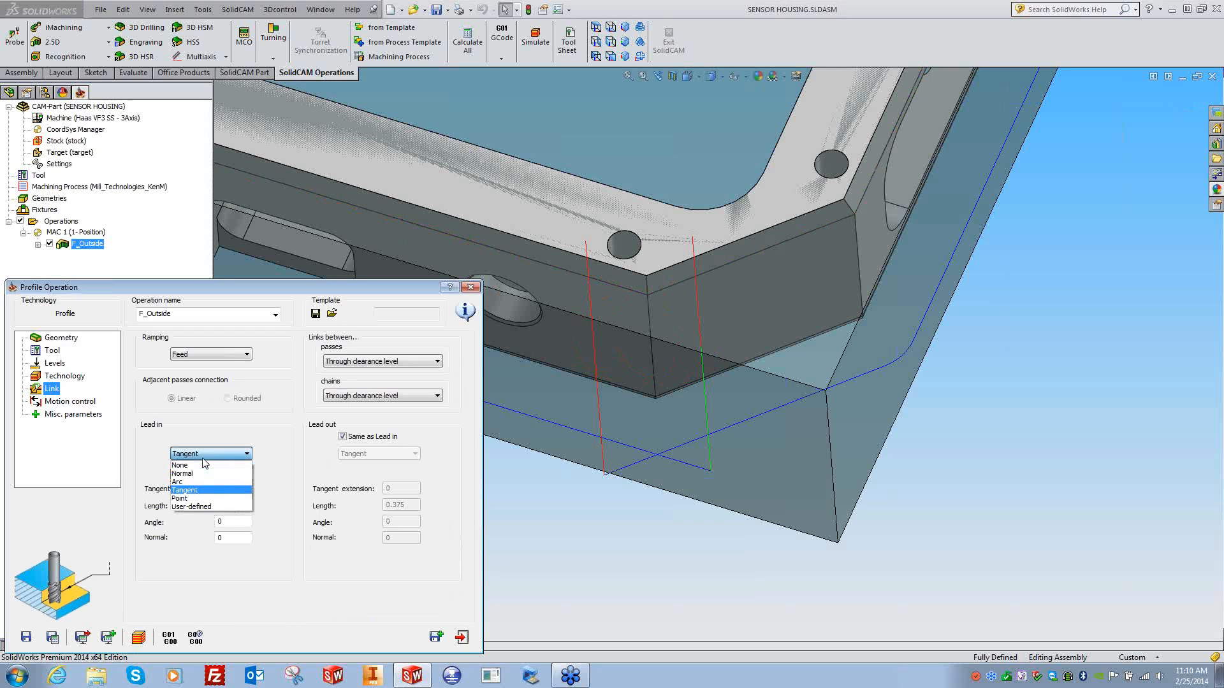
click(185, 489)
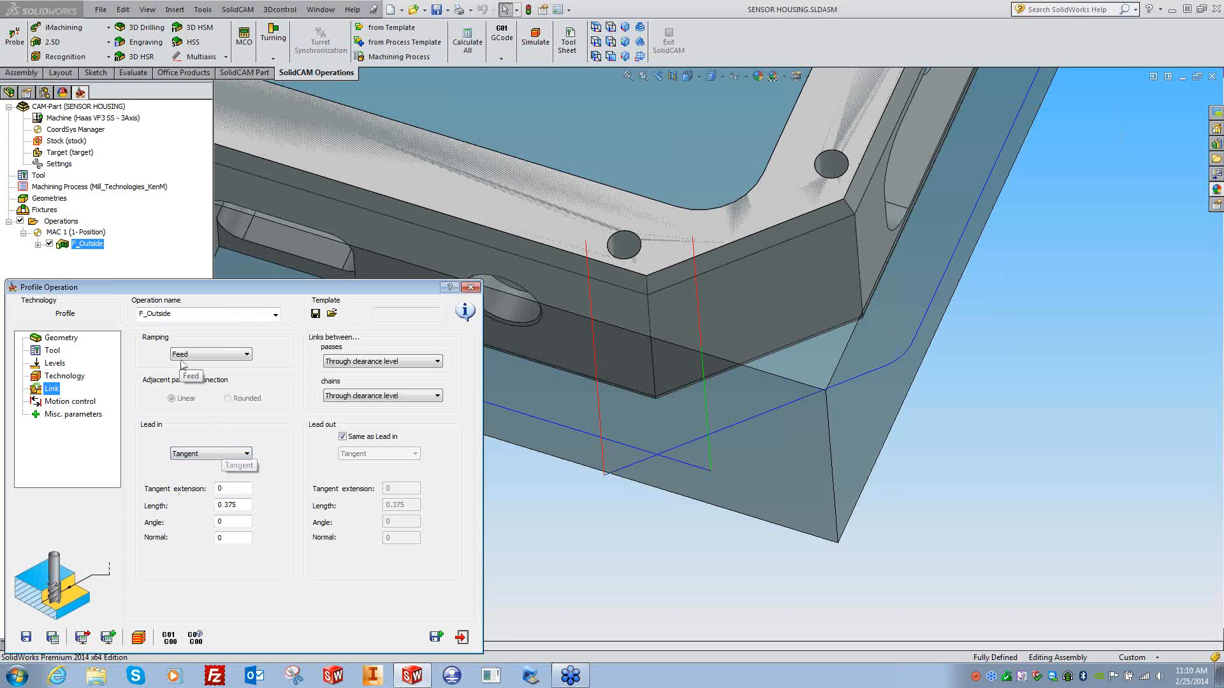
- Set the chain's start position to a 0% shift and recalculate the toolpath
click(64, 376)
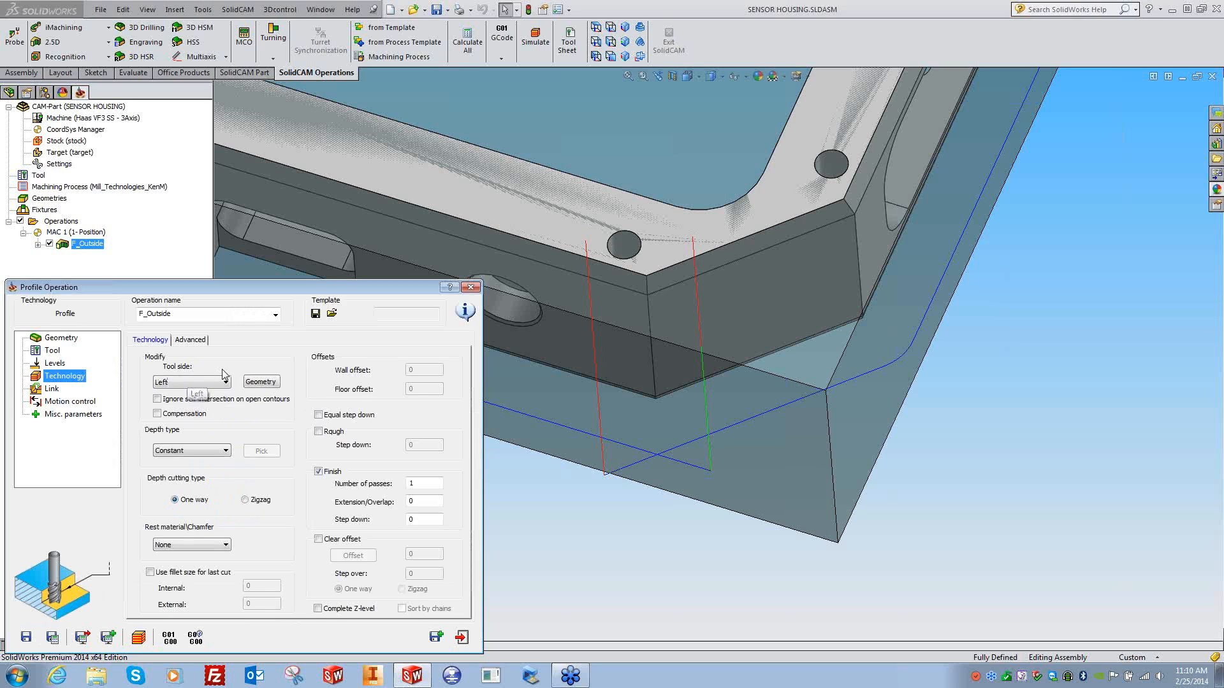
click(258, 383)
click(138, 380)
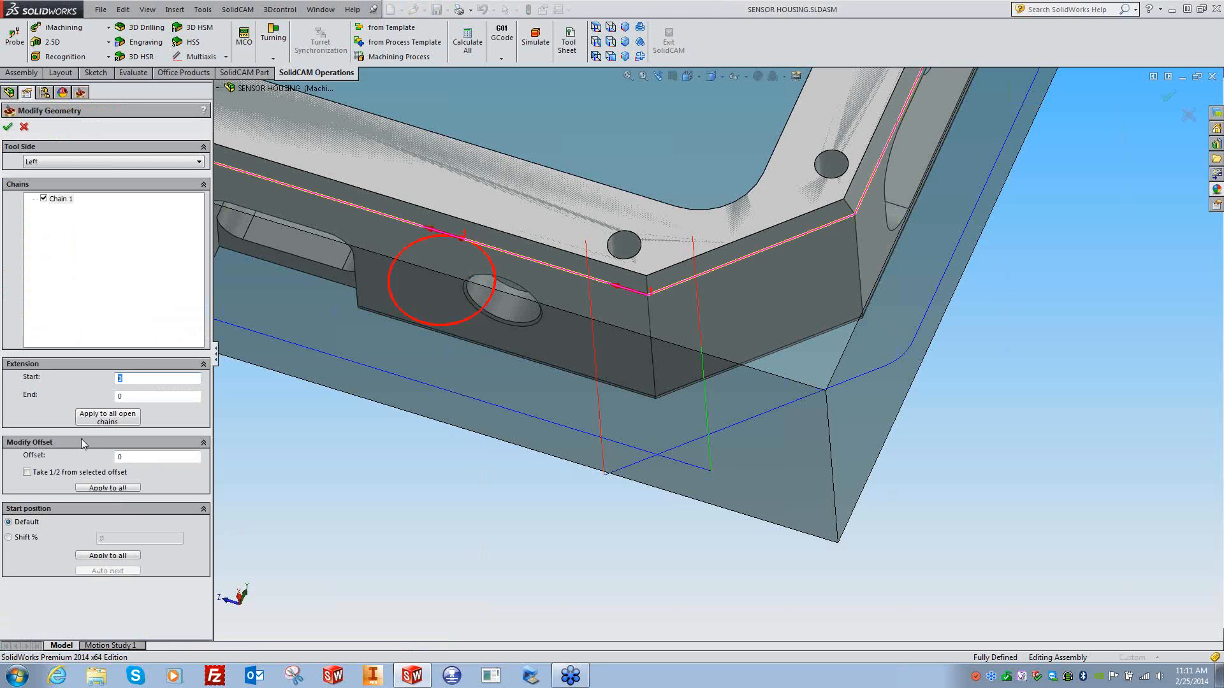
click(17, 539)
click(124, 538)
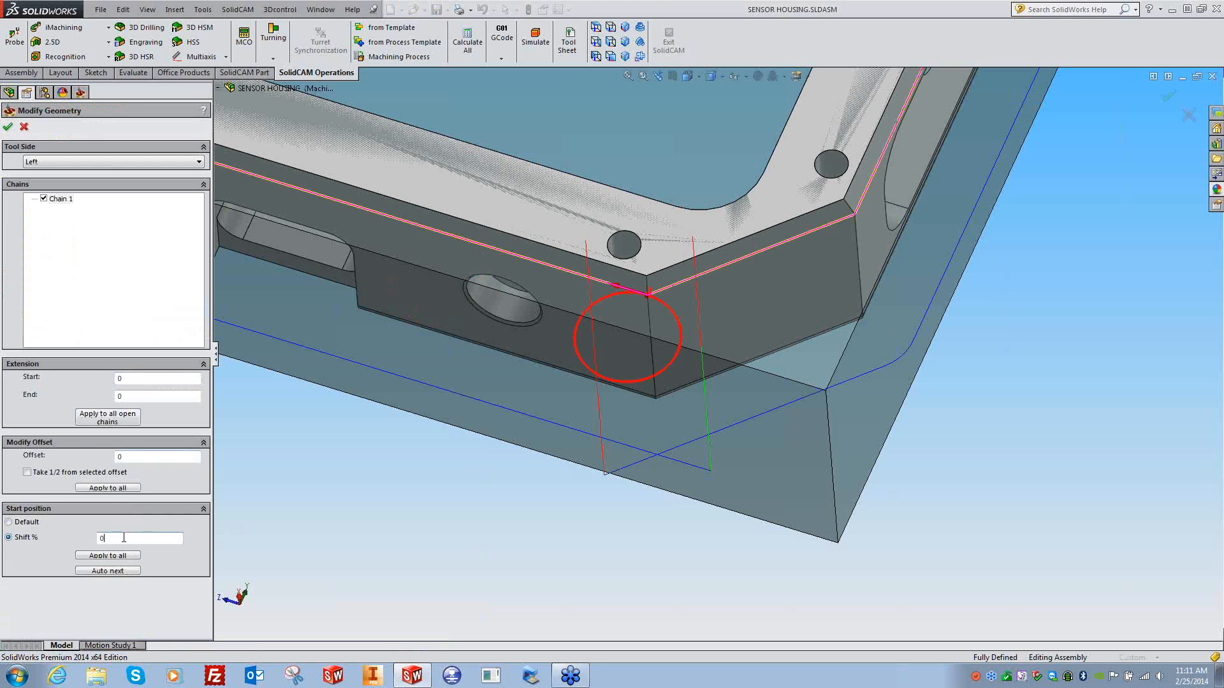
click(8, 126)
click(51, 636)
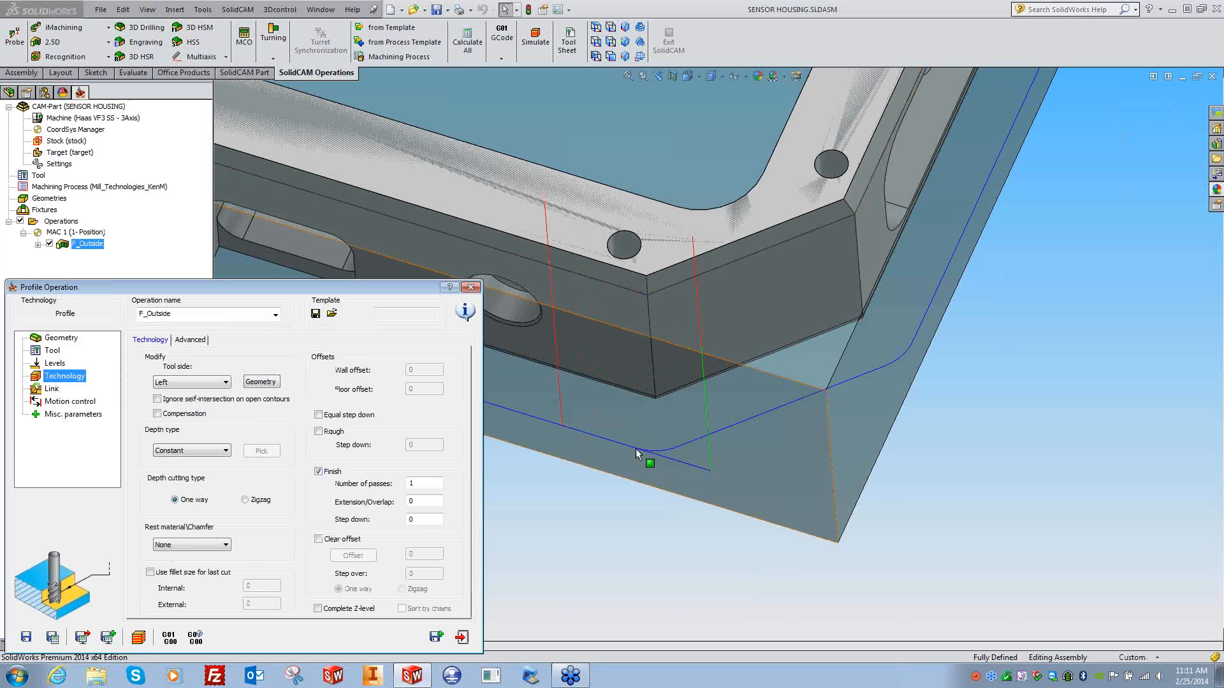
- Reopen and cancel the geometry editor, then return to the Link settings
click(257, 385)
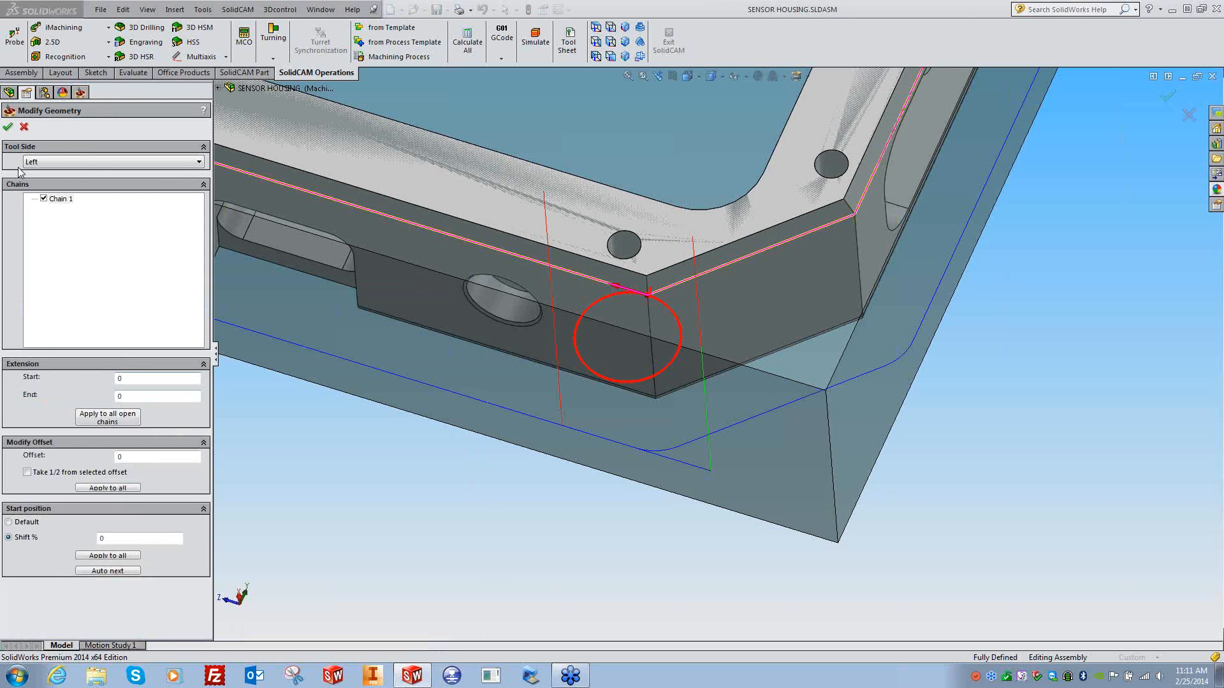
click(24, 127)
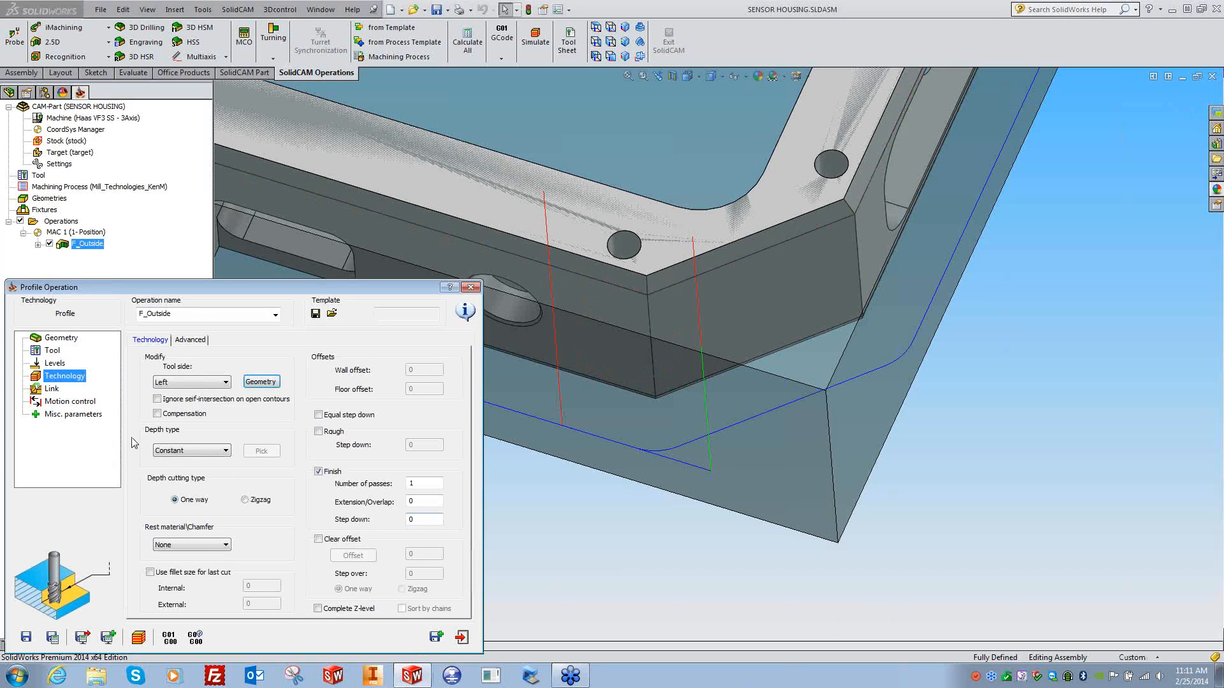
click(51, 389)
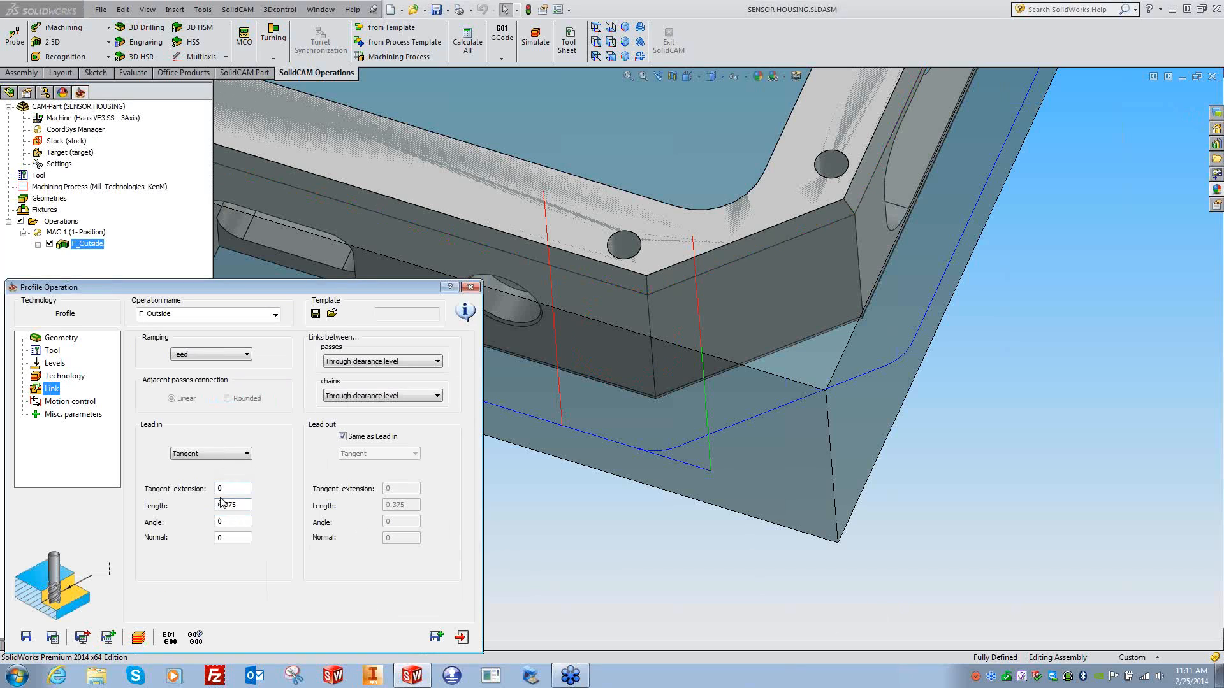
- Set the P_Outside lead-in to an Arc with a 0.25 radius
click(212, 454)
click(194, 490)
drag(245, 503, 199, 505)
text(.25)
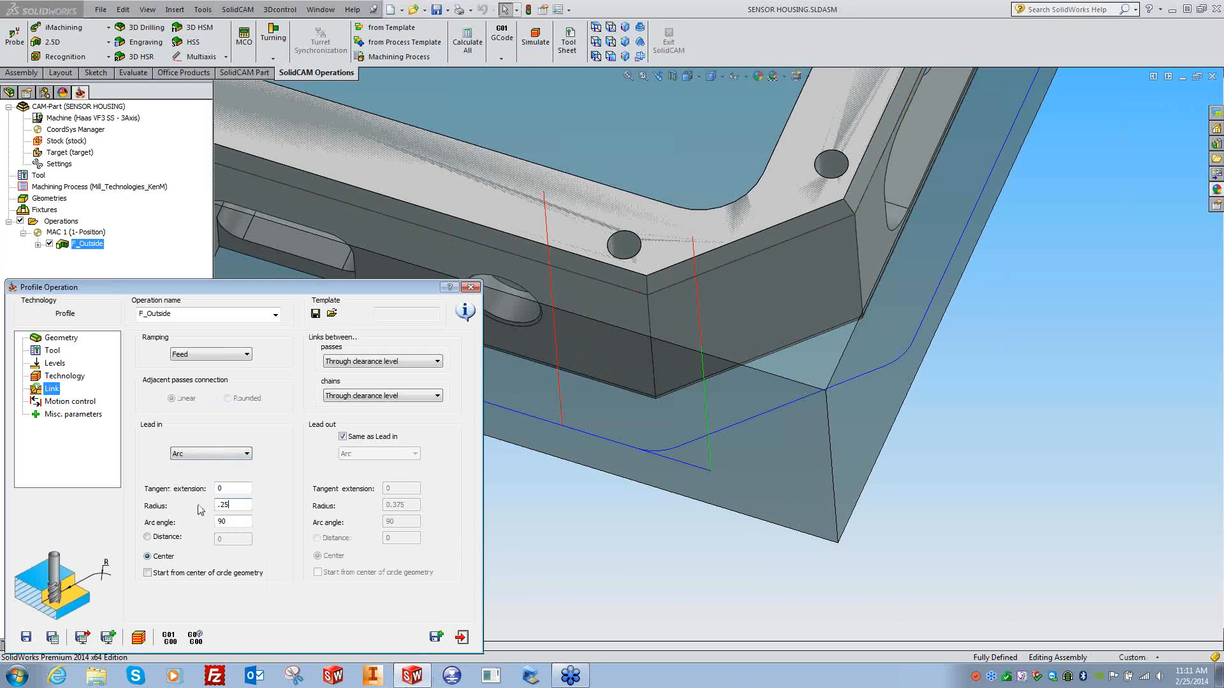
drag(231, 520, 213, 521)
click(235, 489)
click(236, 505)
- Define the arc by a 0.015 distance and recalculate the lead-in toolpath
click(156, 538)
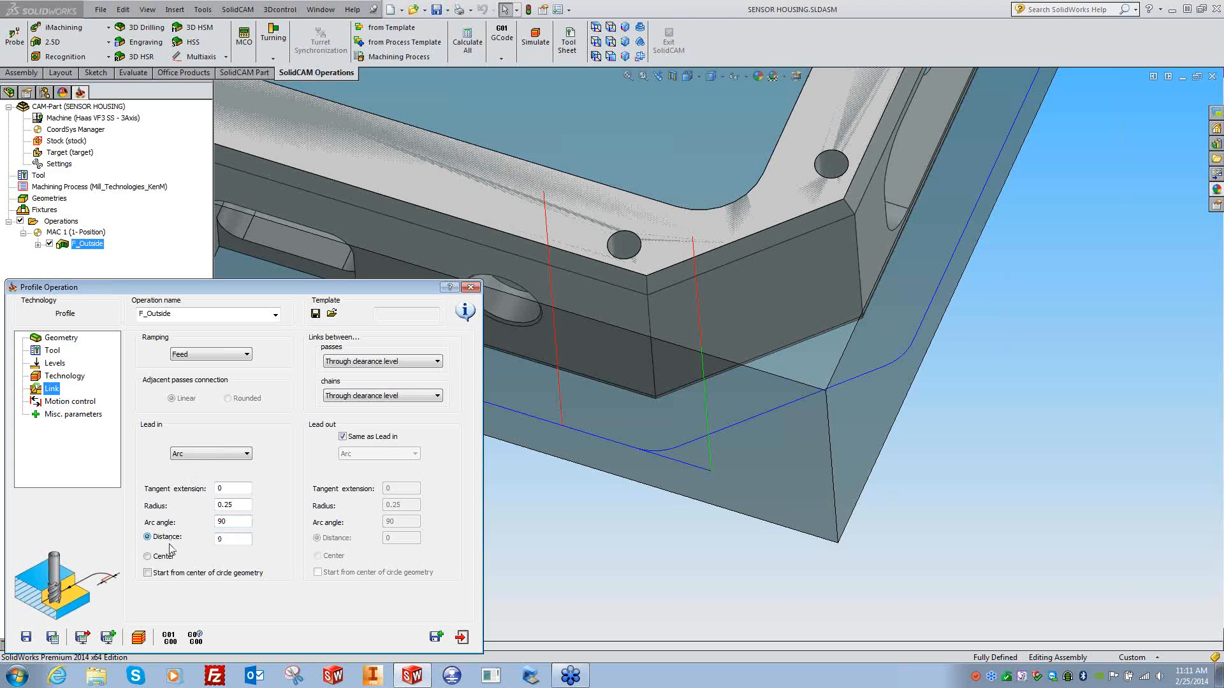
text(.015)
click(61, 639)
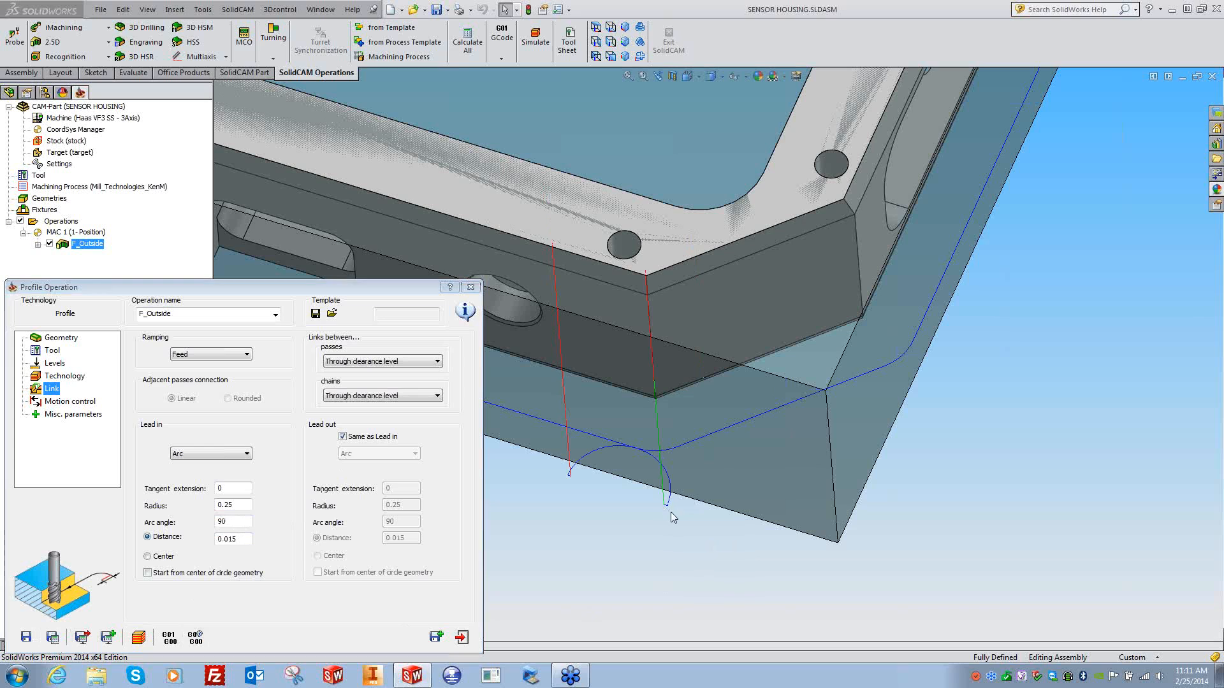
scroll(613, 495, down, 5)
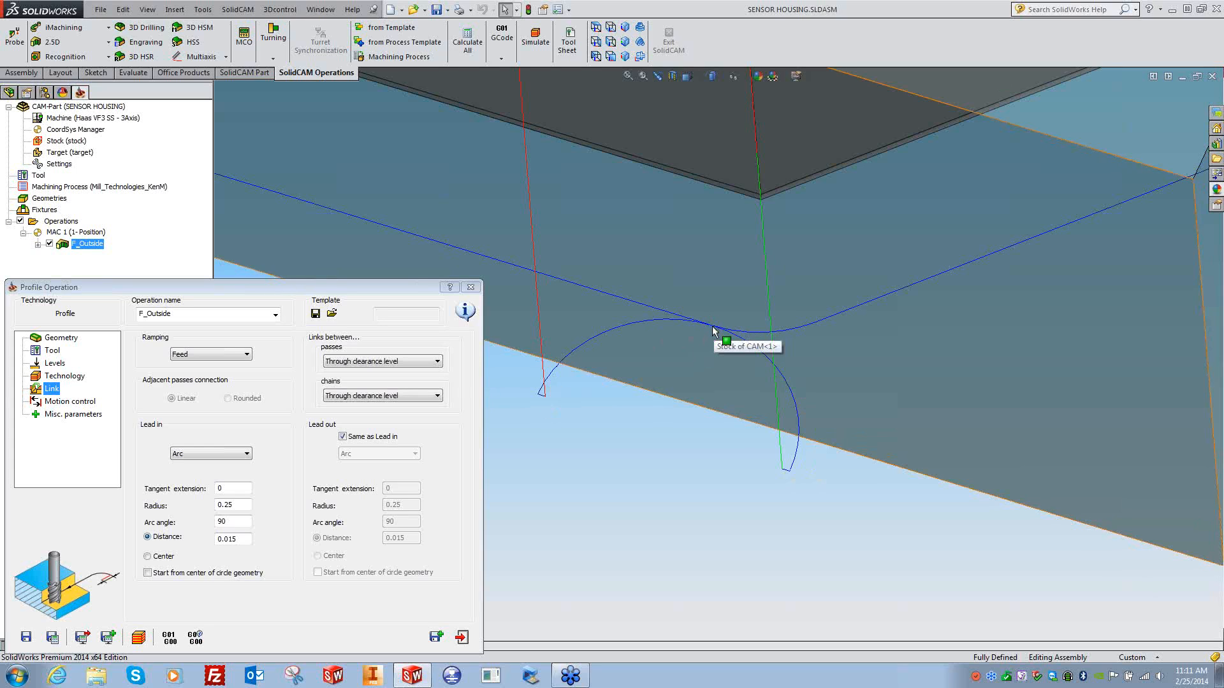
click(52, 376)
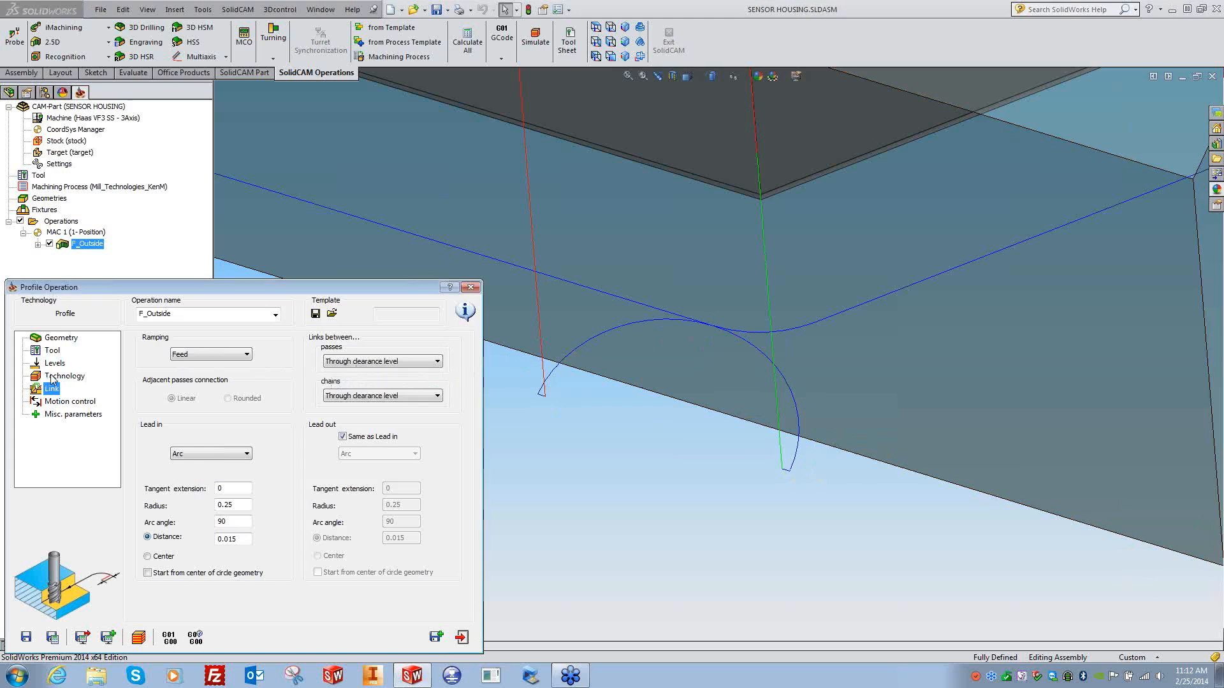
click(430, 501)
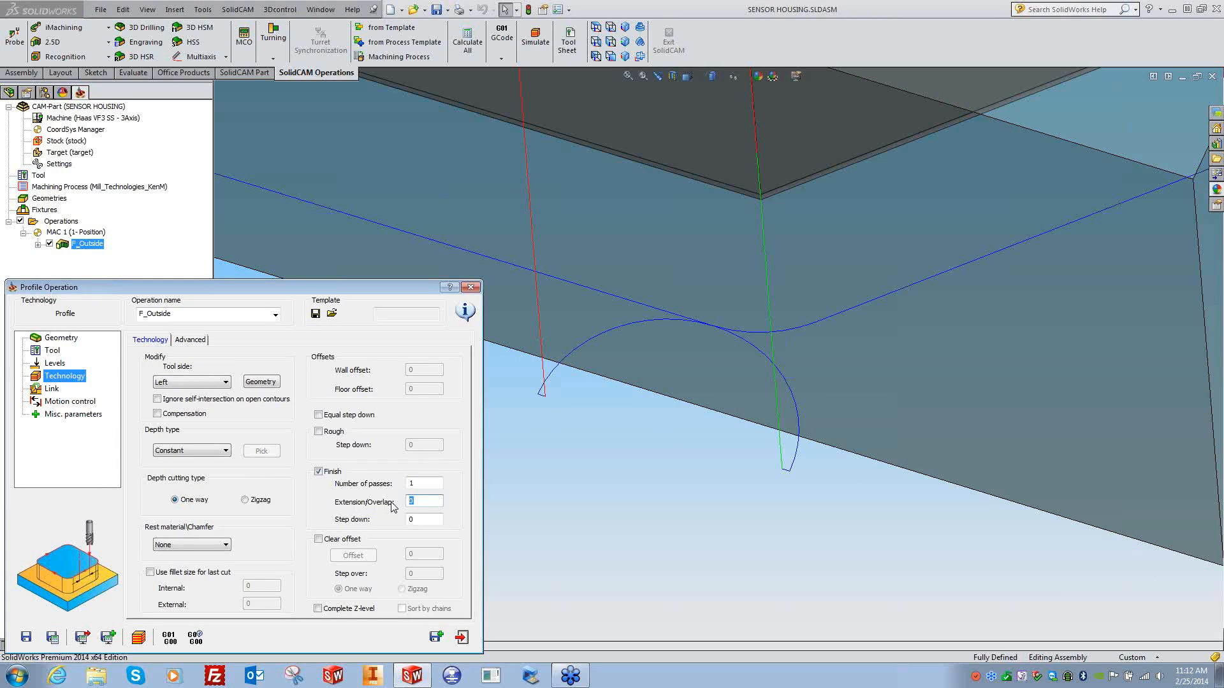
- Recalculate the finish pass with 0.1 extension/overlap and orbit to inspect the lead-in toolpath
click(50, 638)
click(586, 419)
scroll(590, 419, up, 8)
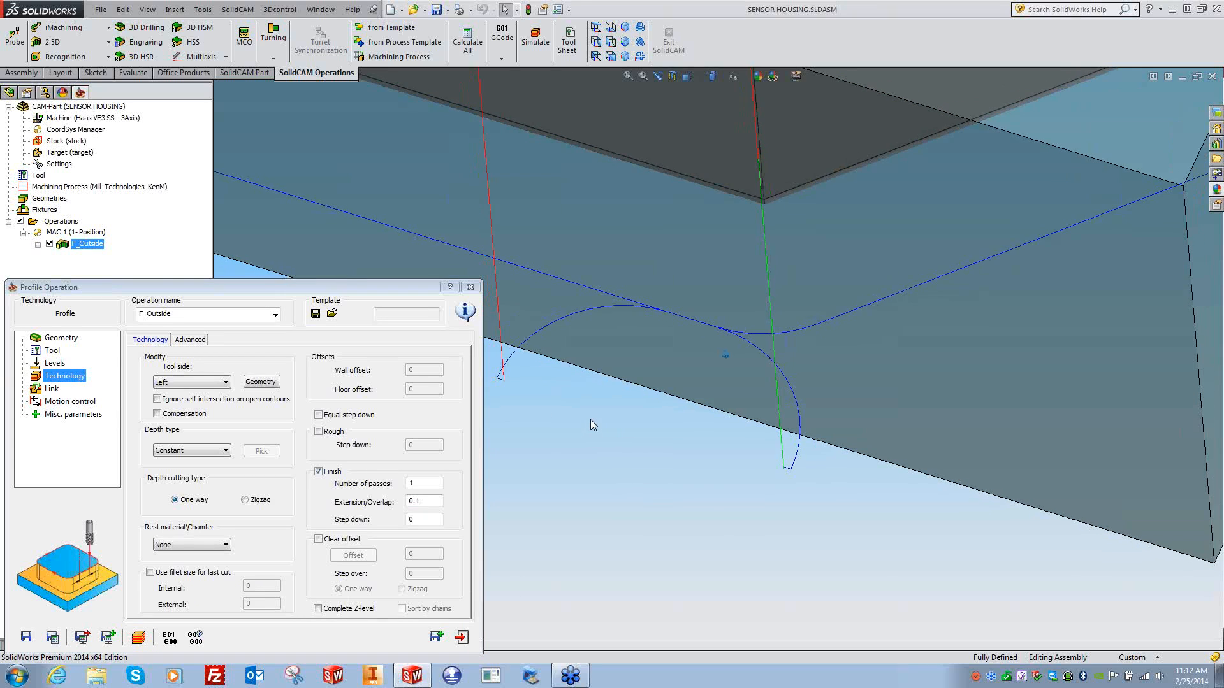
scroll(590, 420, down, 10)
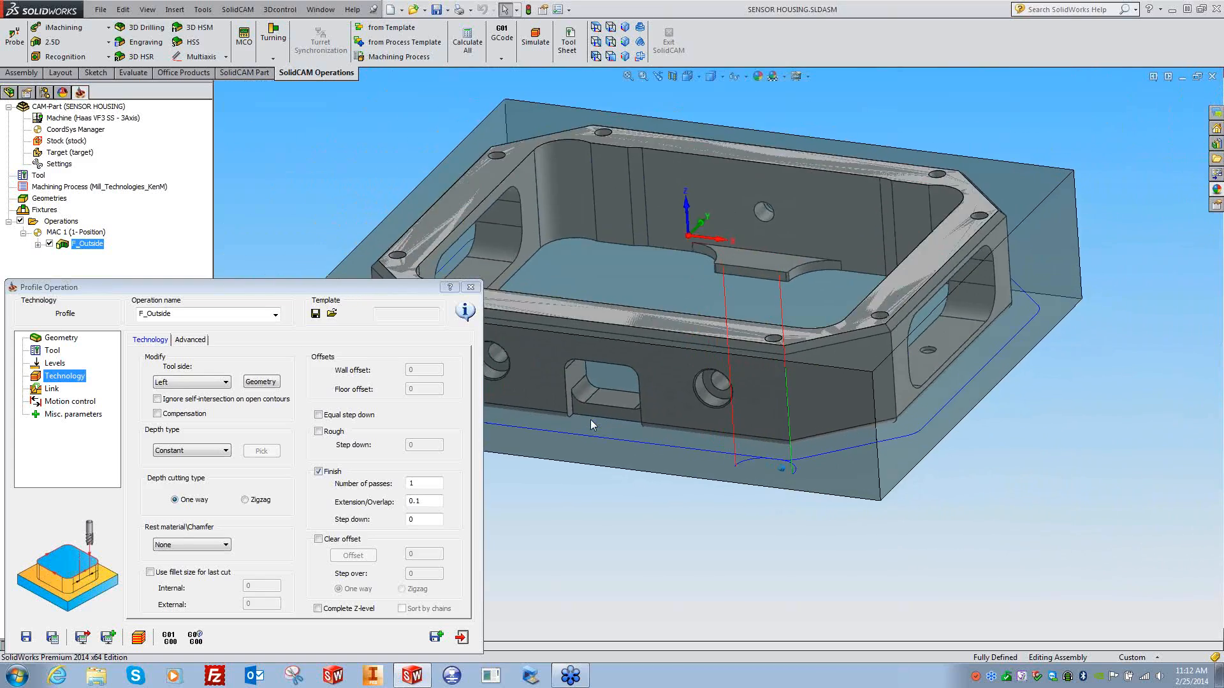
middle_drag(590, 420, 606, 444)
middle_drag(872, 580, 660, 499)
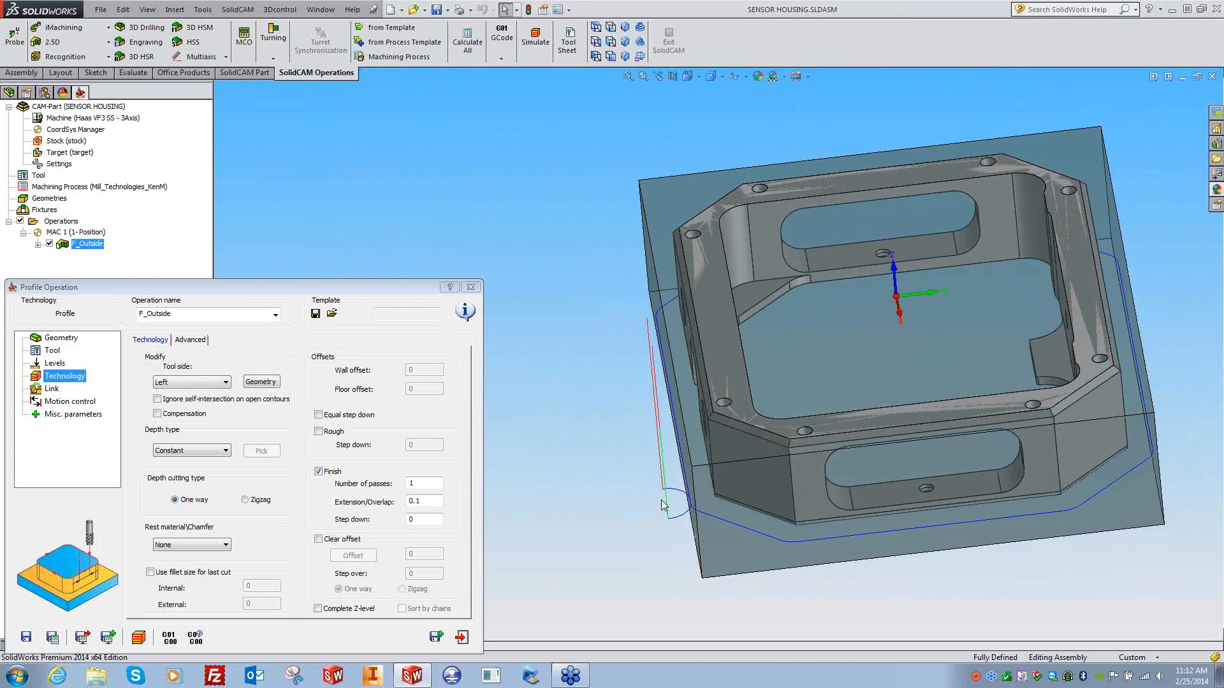
middle_drag(676, 553, 742, 565)
scroll(742, 565, down, 3)
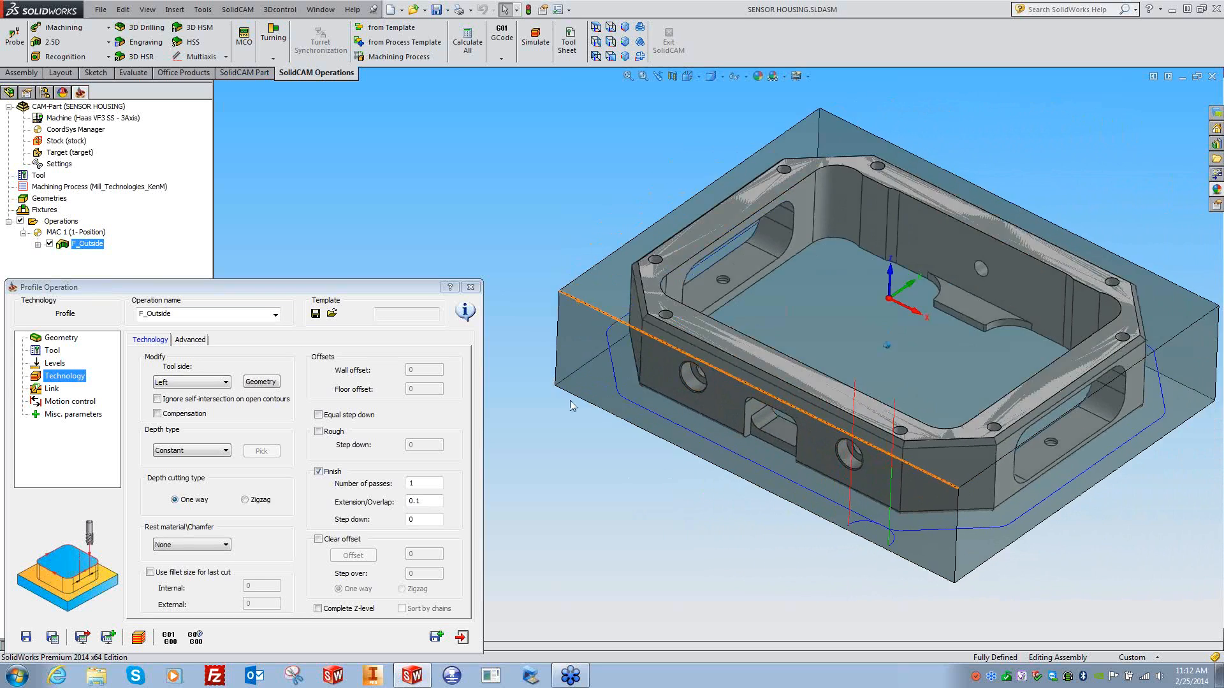
- Start a SolidVerify simulation and set its general settings to a fixed-step redraw
click(110, 635)
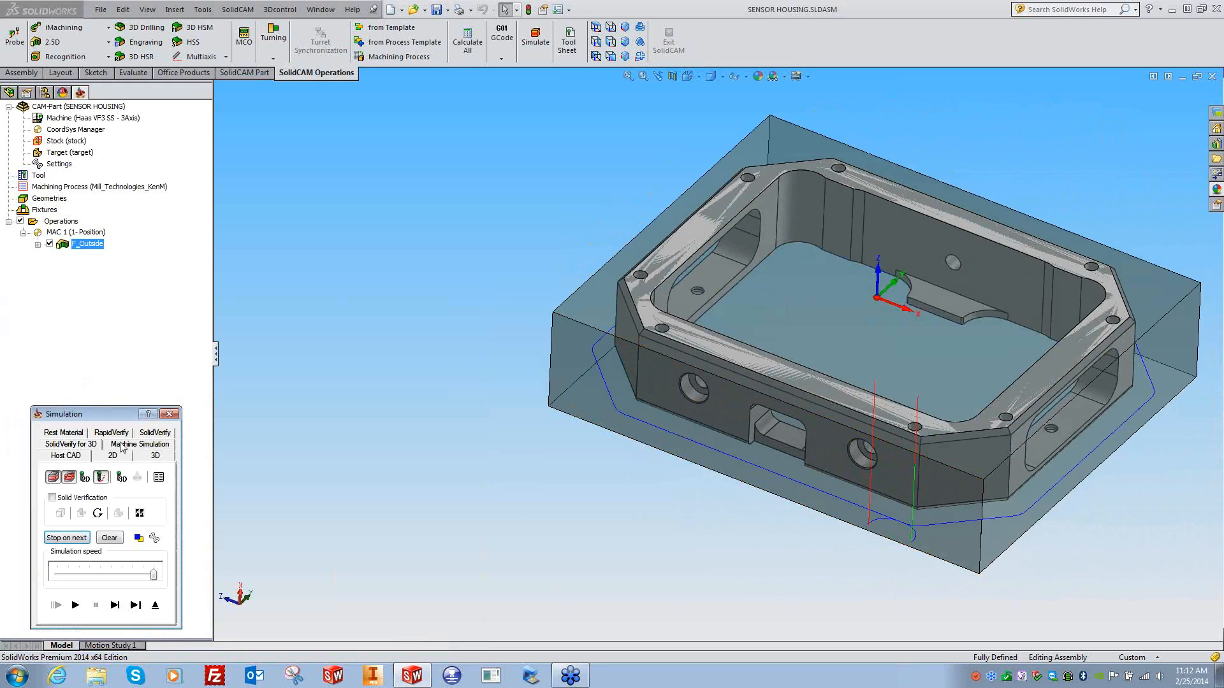
click(154, 433)
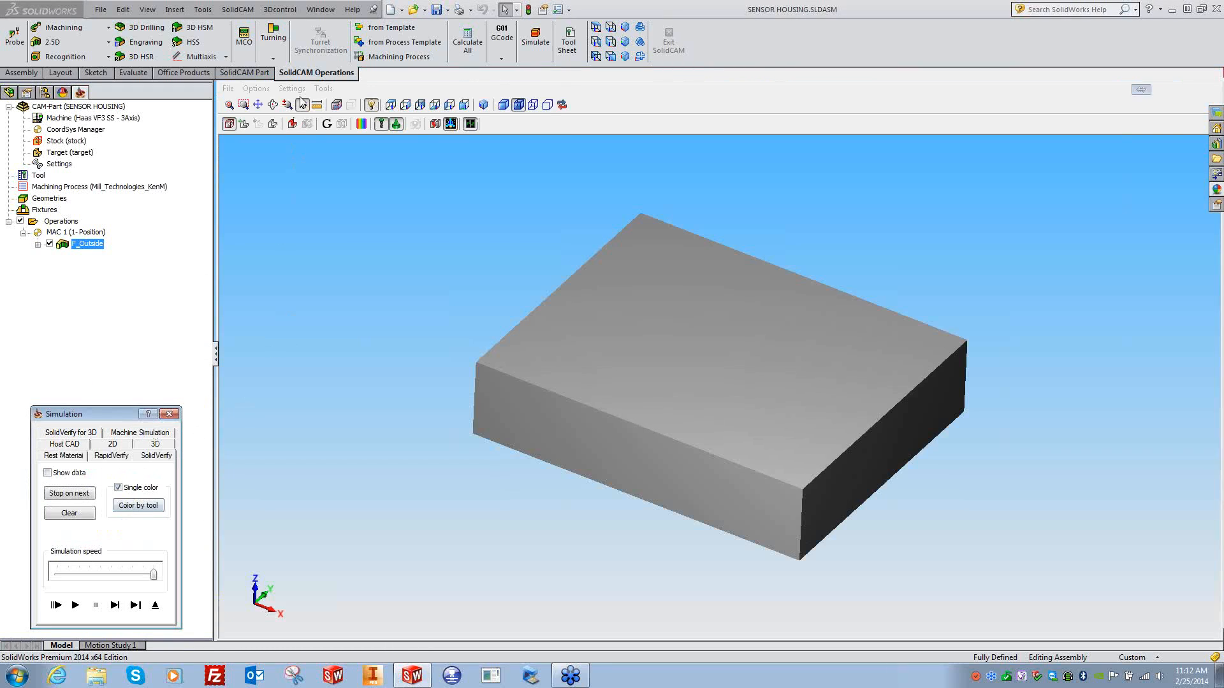
click(292, 88)
click(309, 102)
click(651, 508)
click(631, 255)
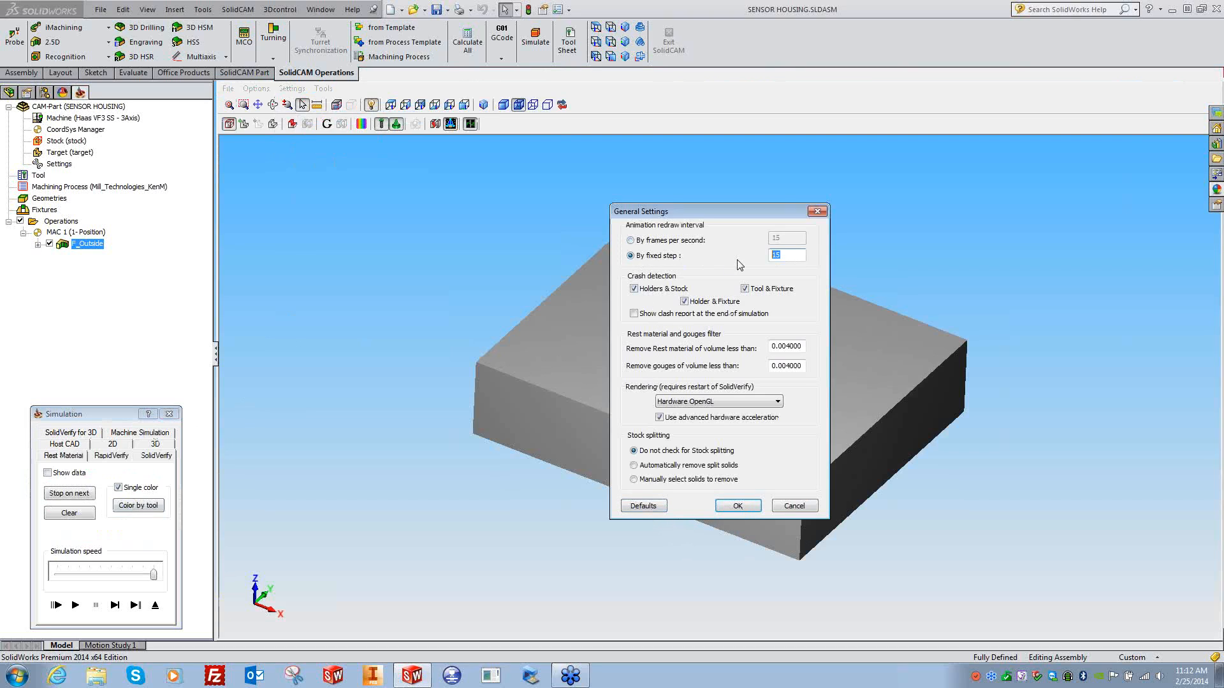
click(739, 507)
- Accept the accuracy settings, play the solid simulation on the stock, and close it
click(302, 89)
click(299, 132)
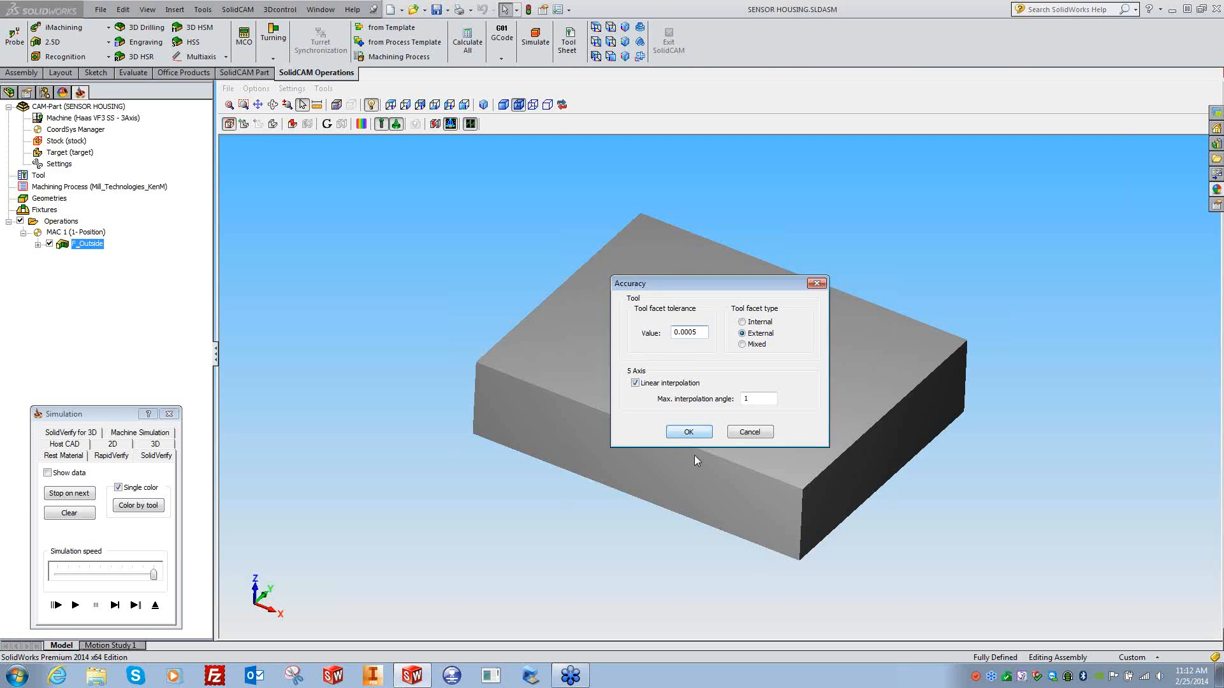
click(688, 433)
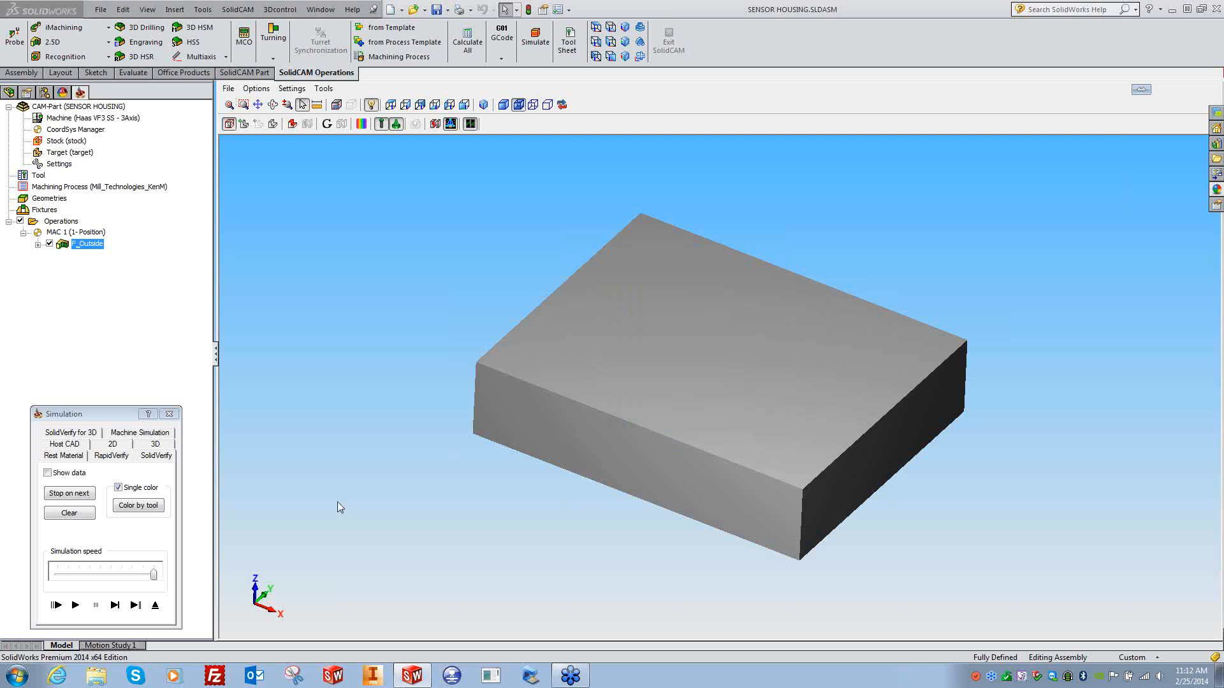
click(124, 447)
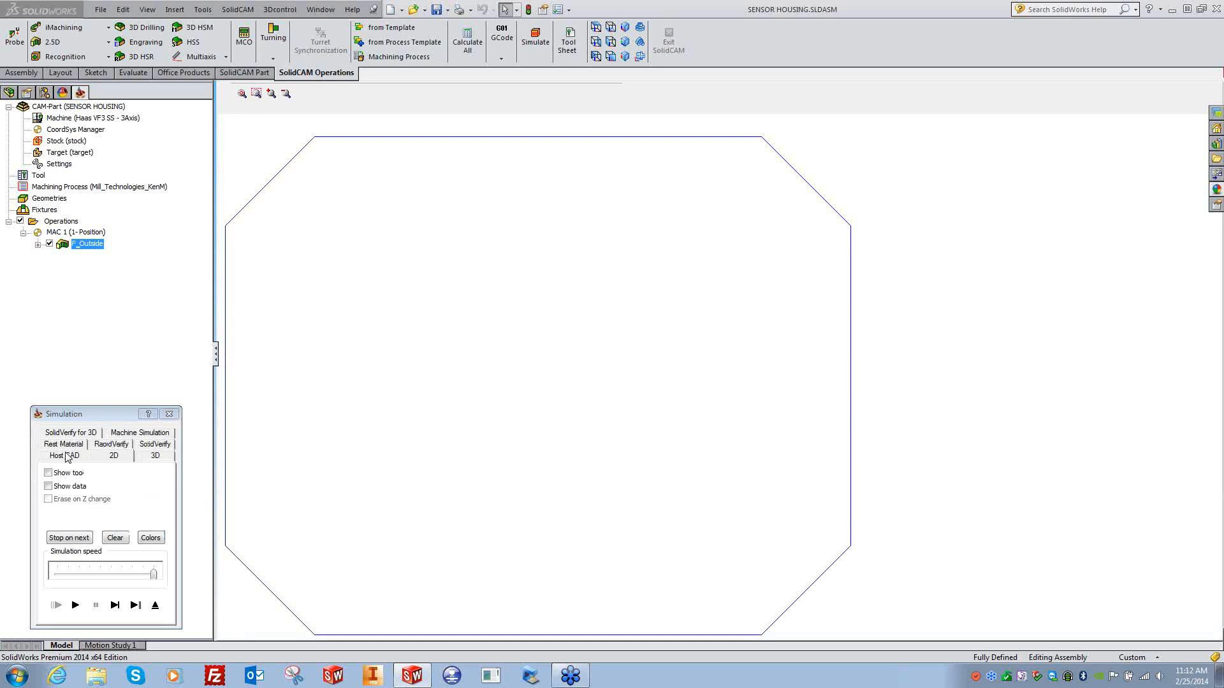
click(153, 448)
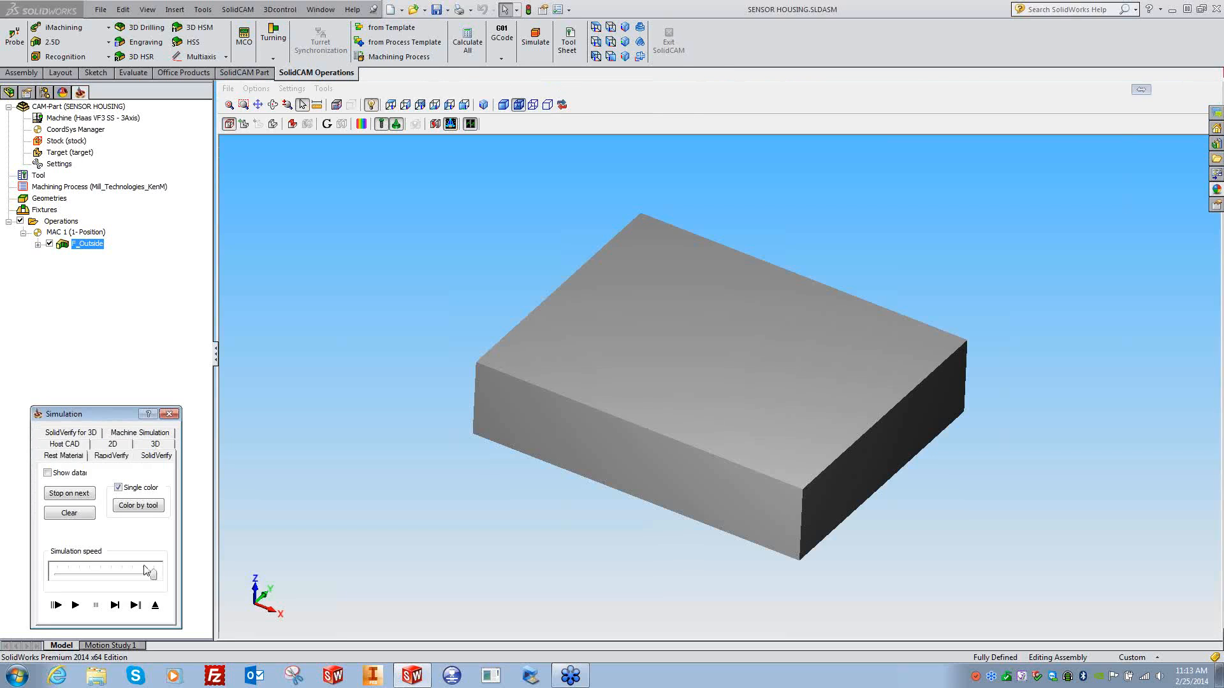
click(77, 605)
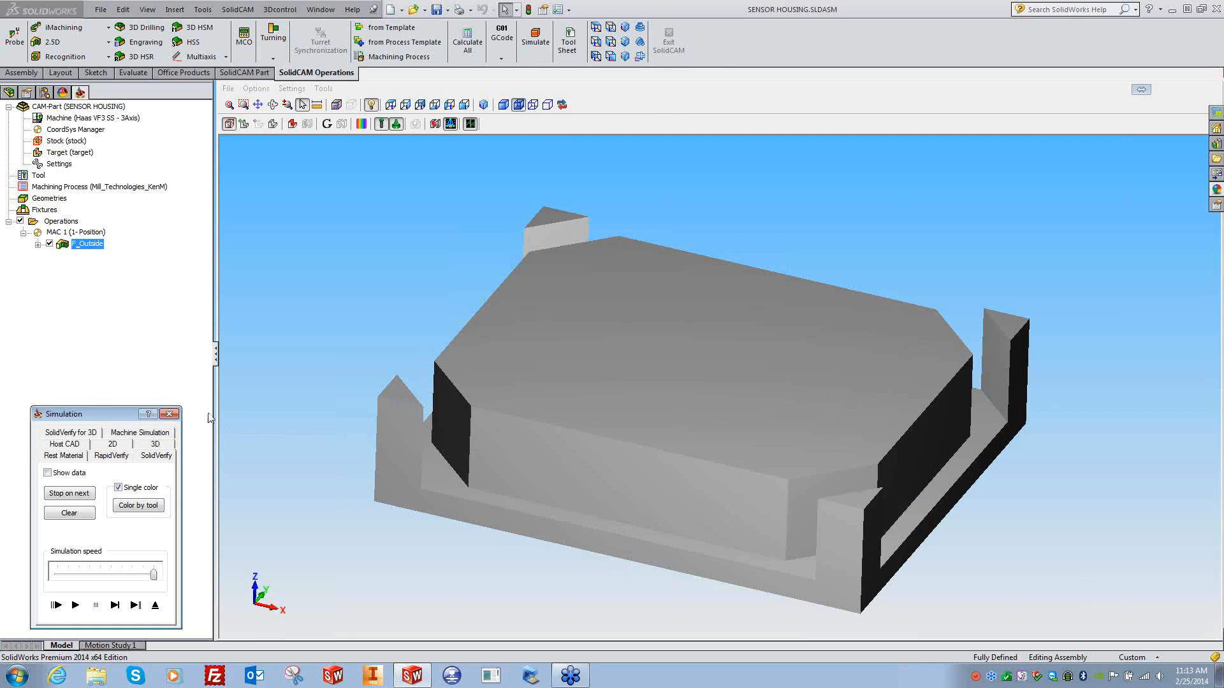
click(170, 414)
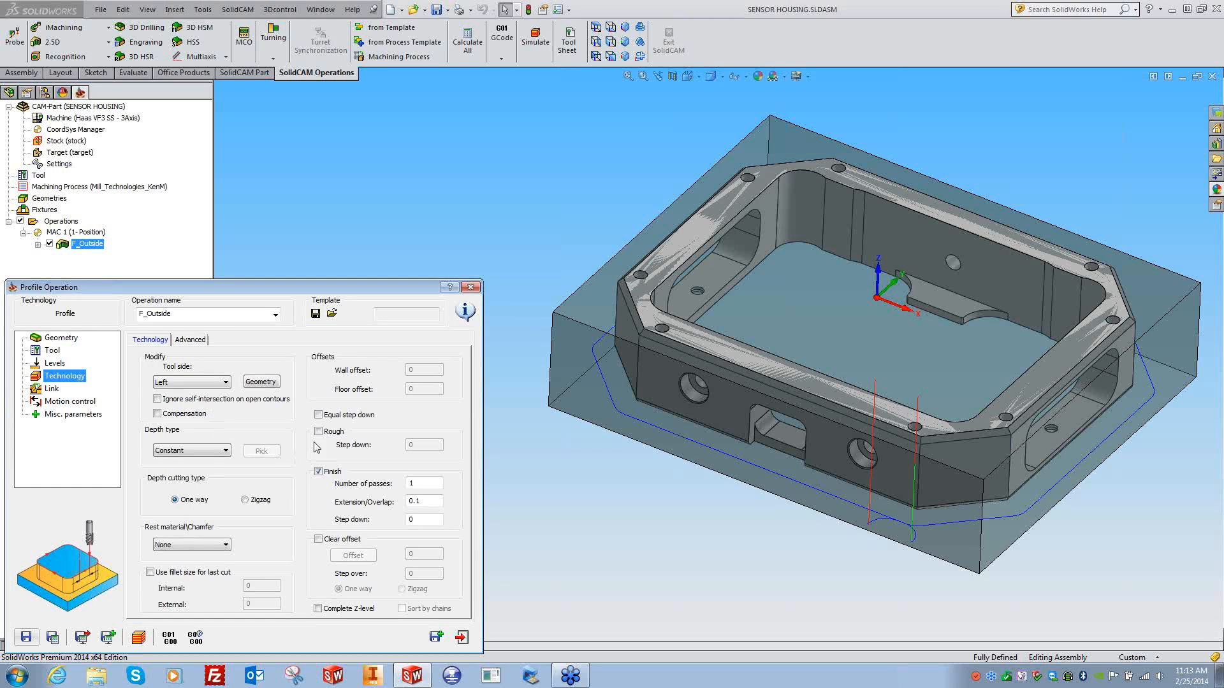
- Leave only the finish pass enabled with rough off, moving on to the step down value
click(318, 471)
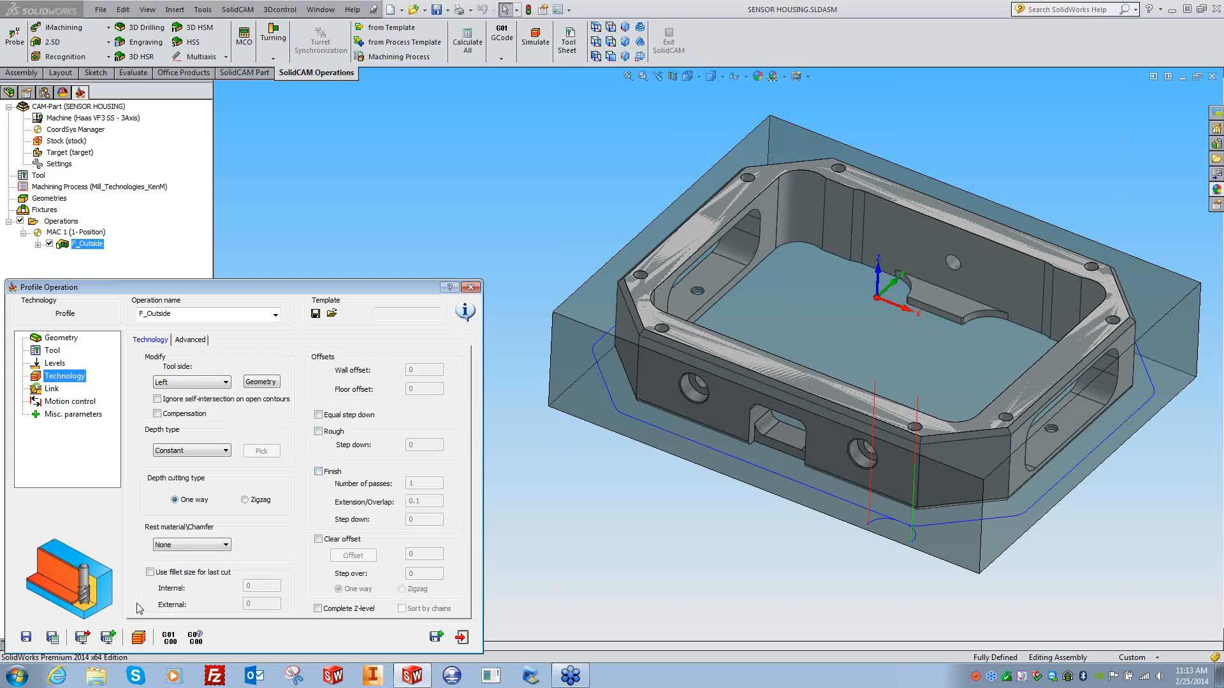
click(52, 638)
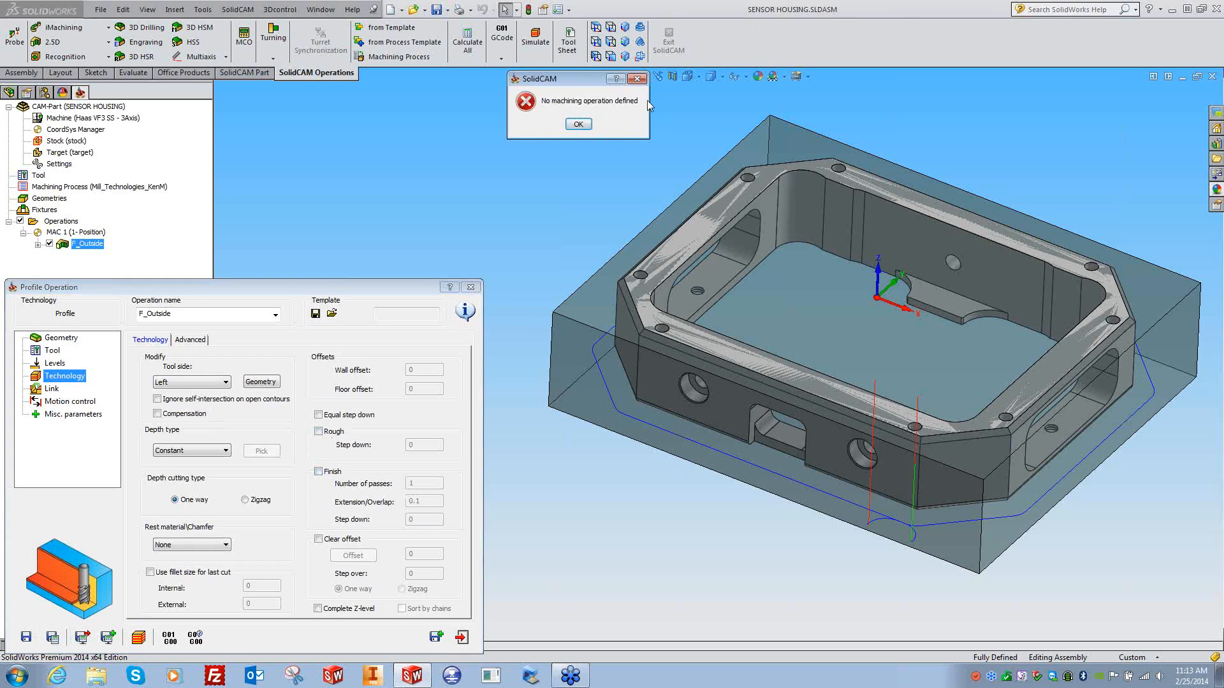
click(578, 124)
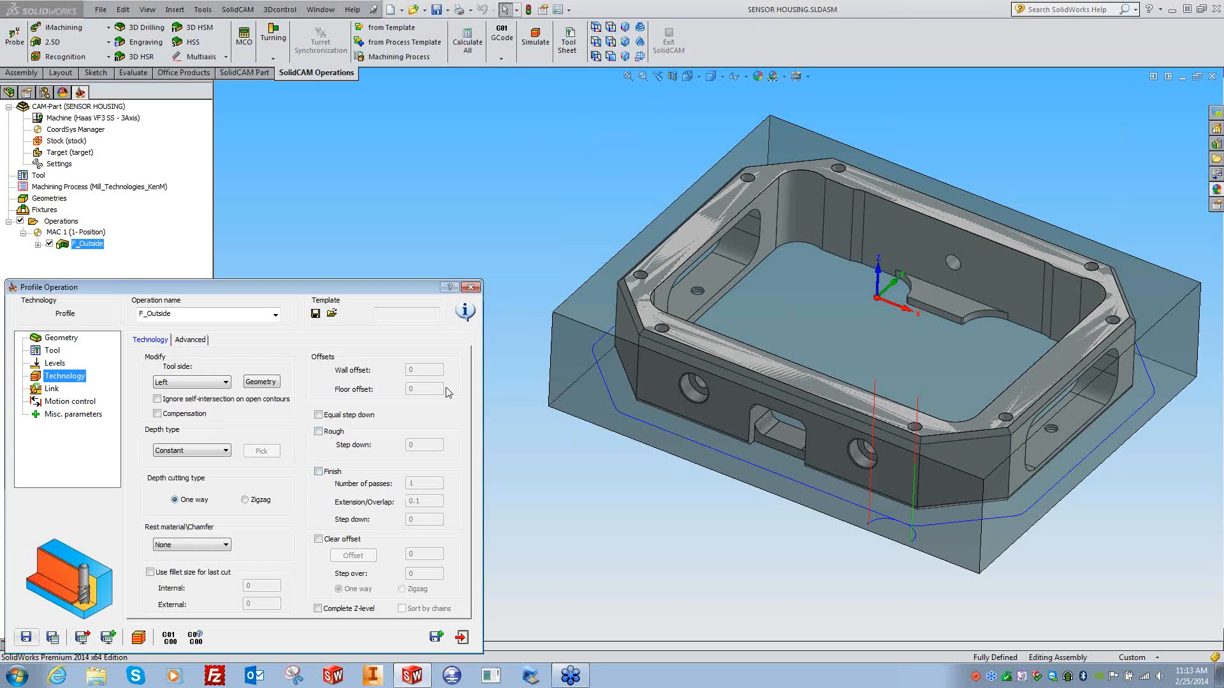
click(318, 431)
click(319, 472)
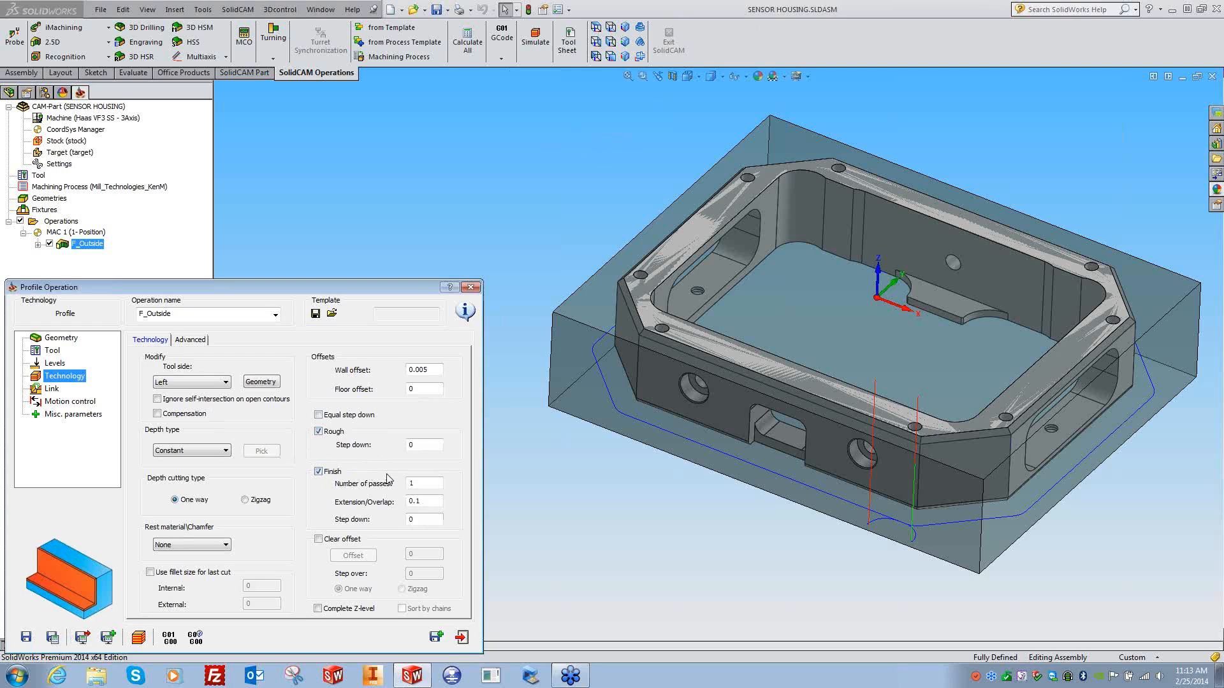
click(318, 432)
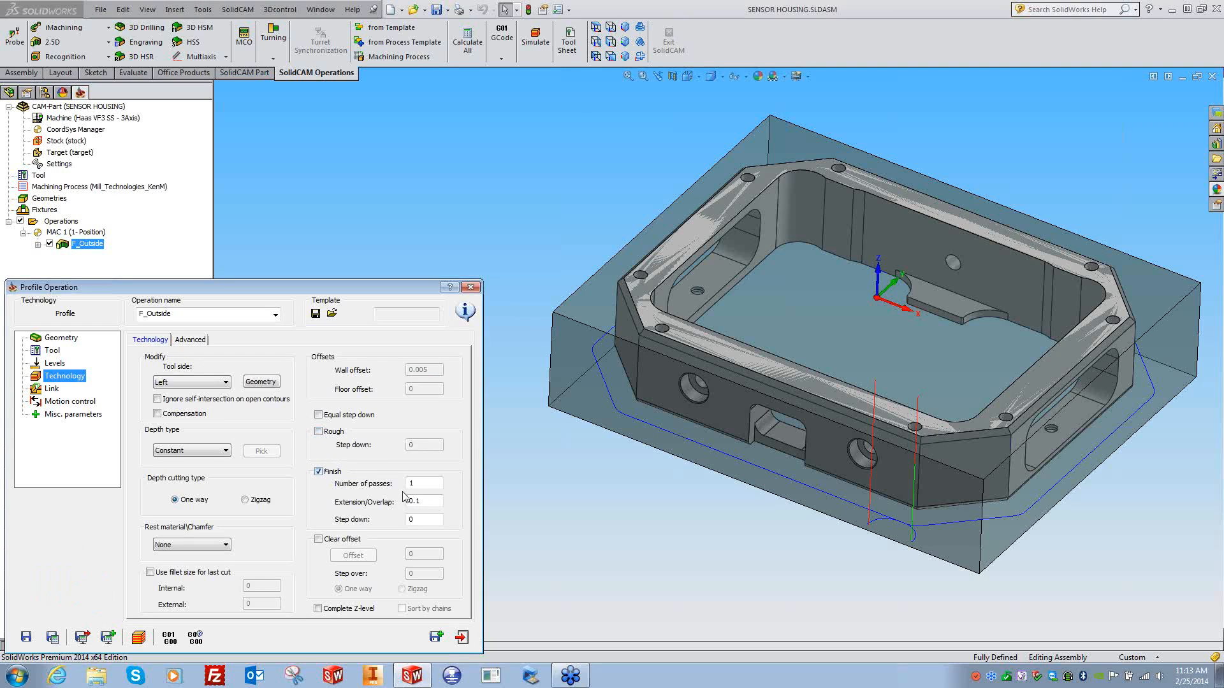
double_click(421, 501)
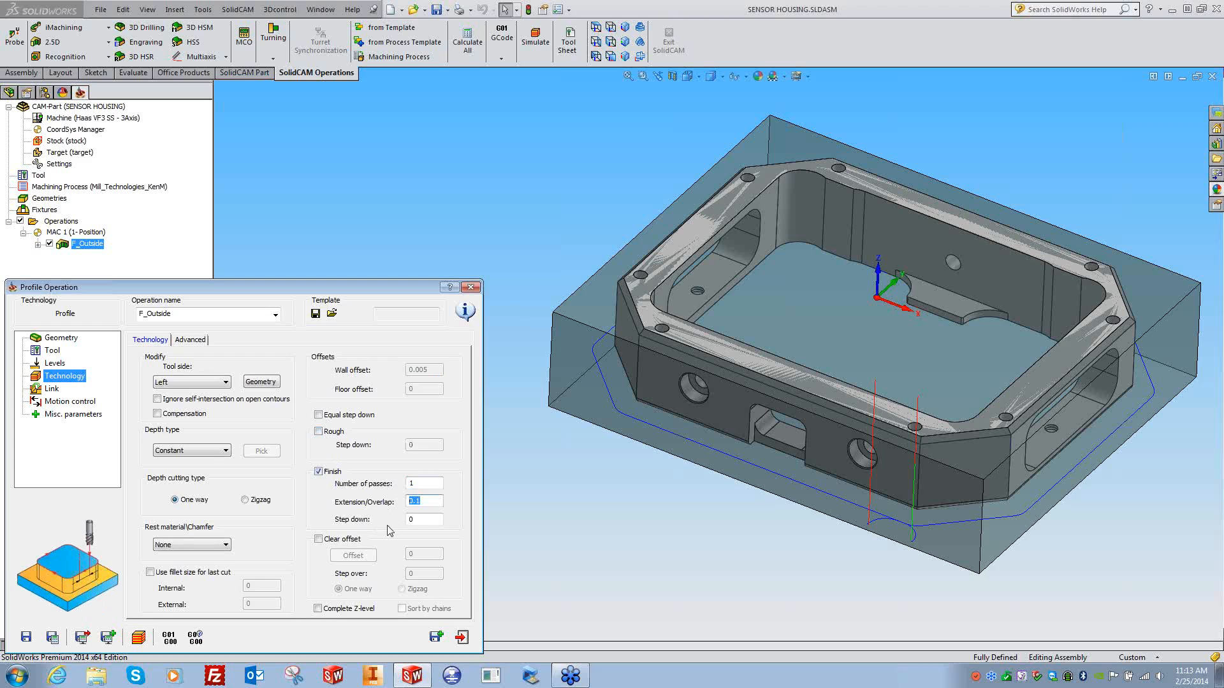
key(Tab)
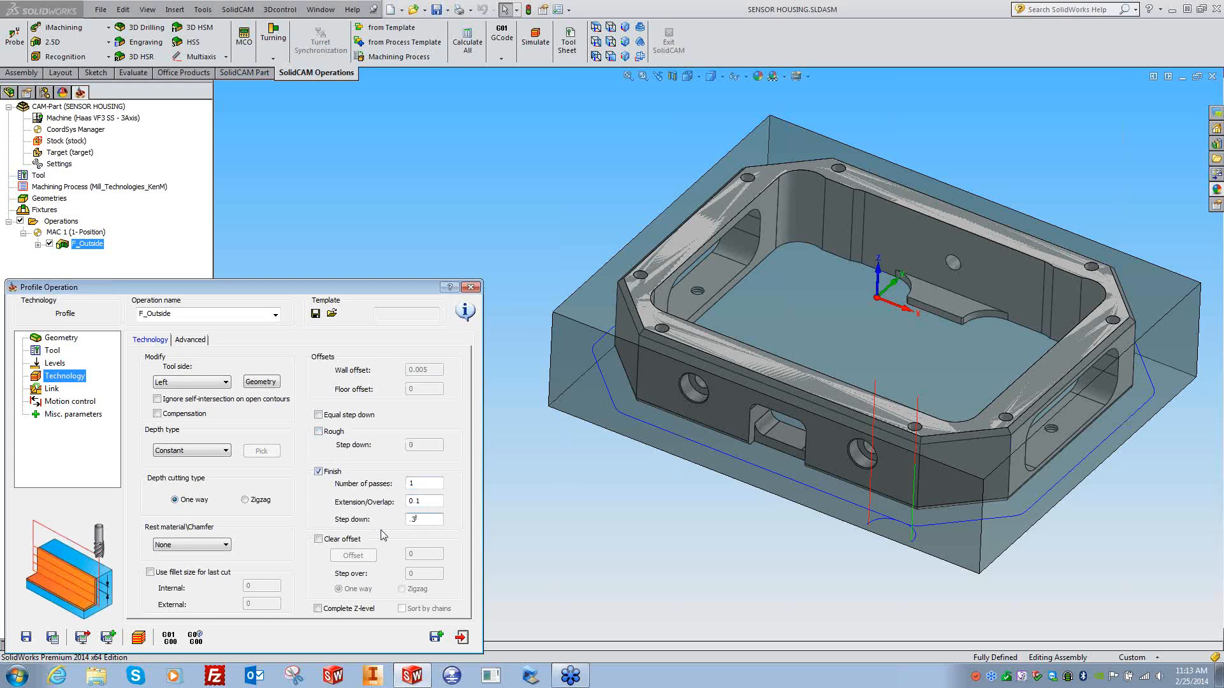
- Recalculate with the 0.3 step down, then enable equal step down and recalculate again
click(52, 637)
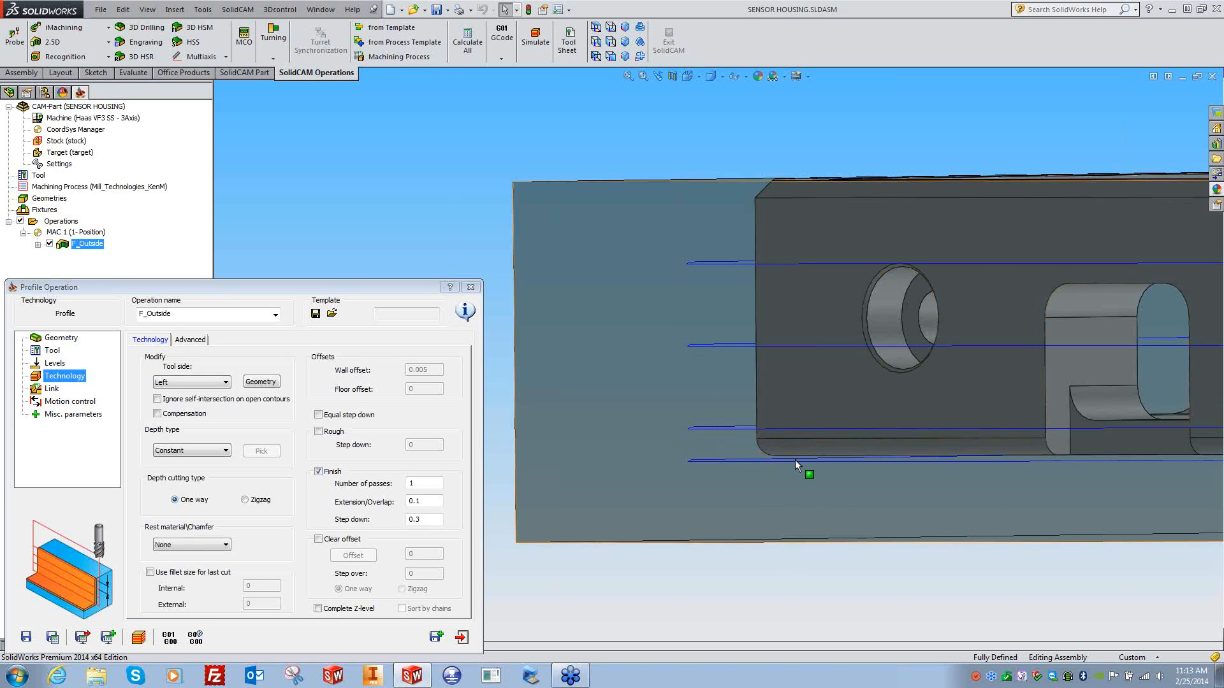
scroll(724, 580, up, 5)
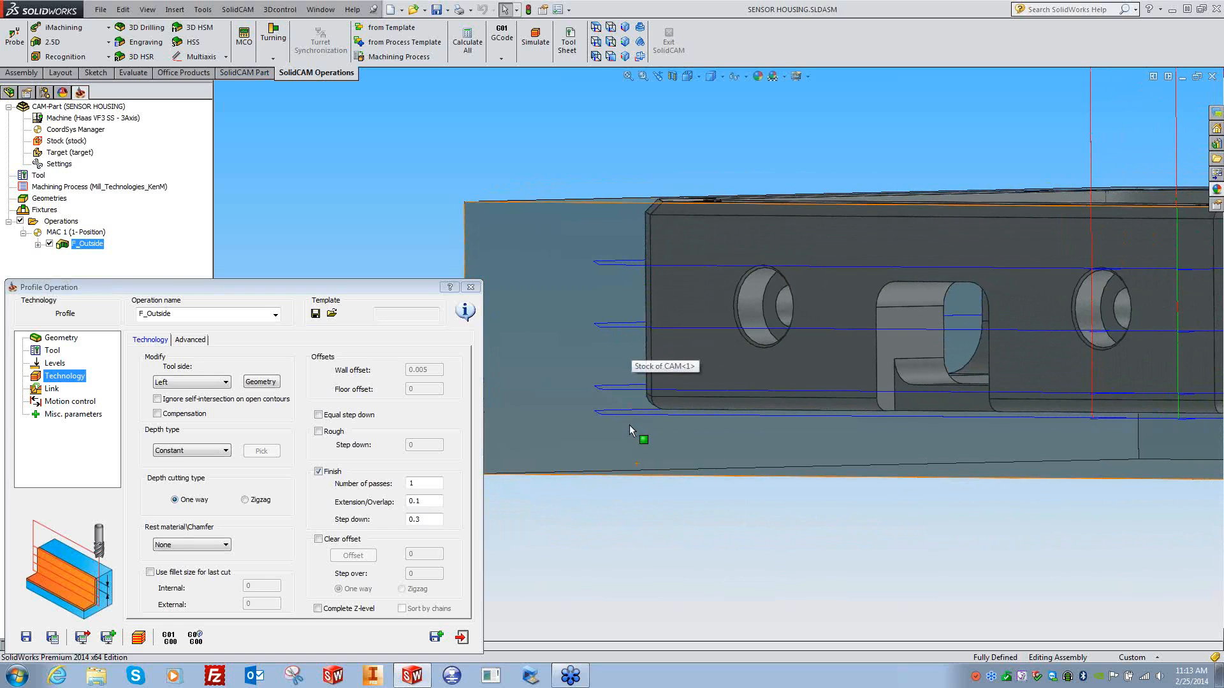
click(319, 415)
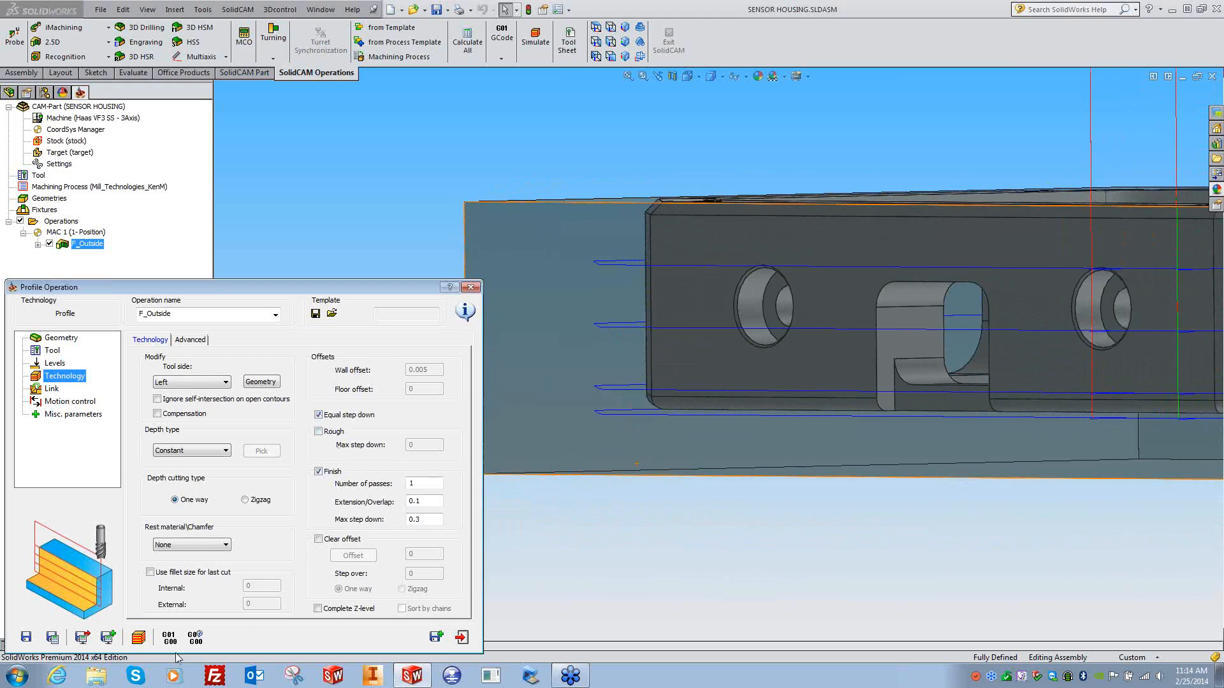
click(52, 637)
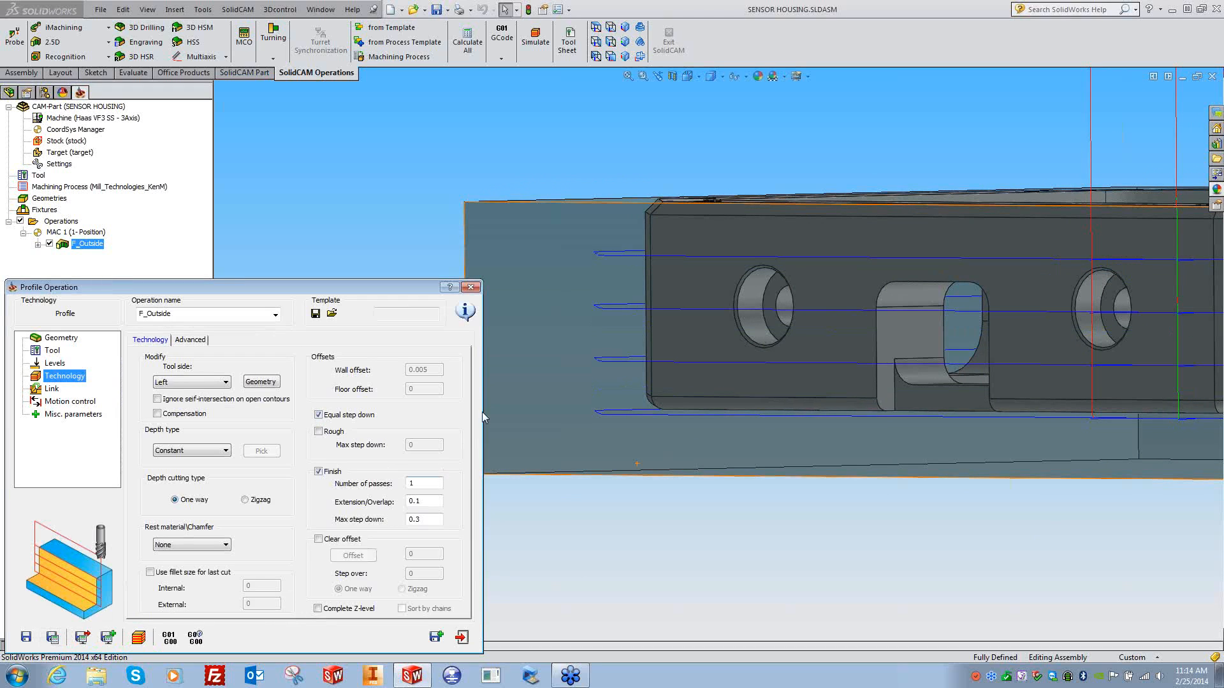
middle_drag(624, 254, 630, 271)
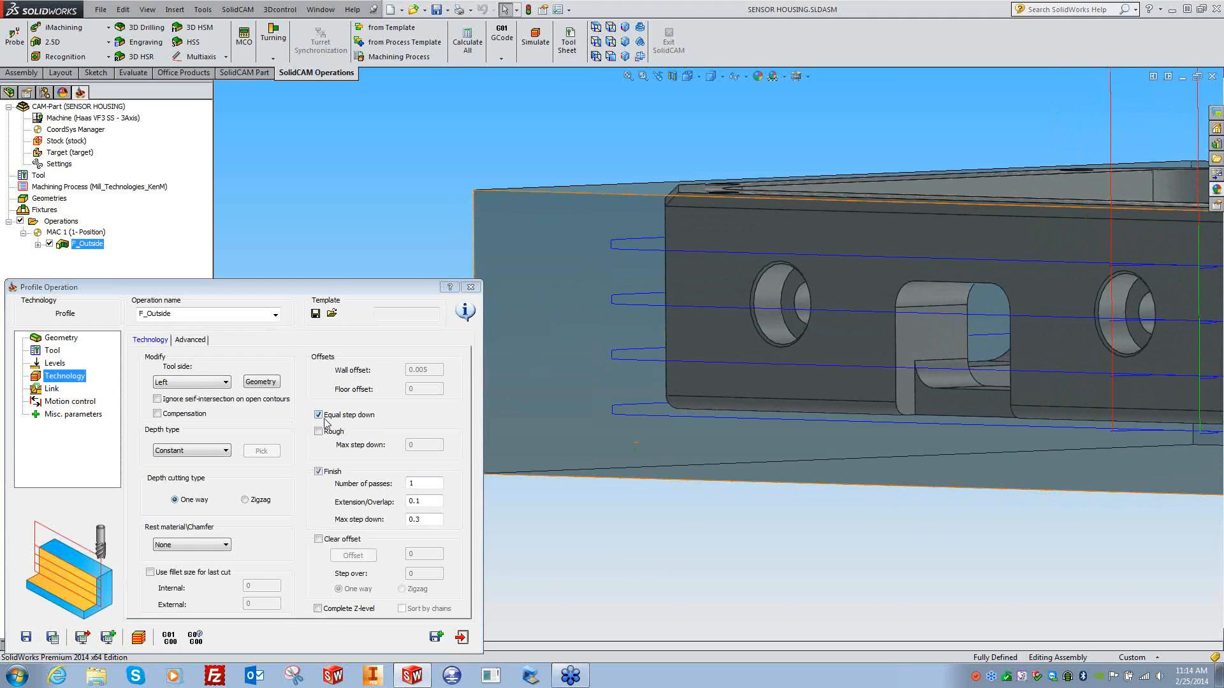
- Review the profile depth and max step down values alongside the calculator
key(XF86Calculator)
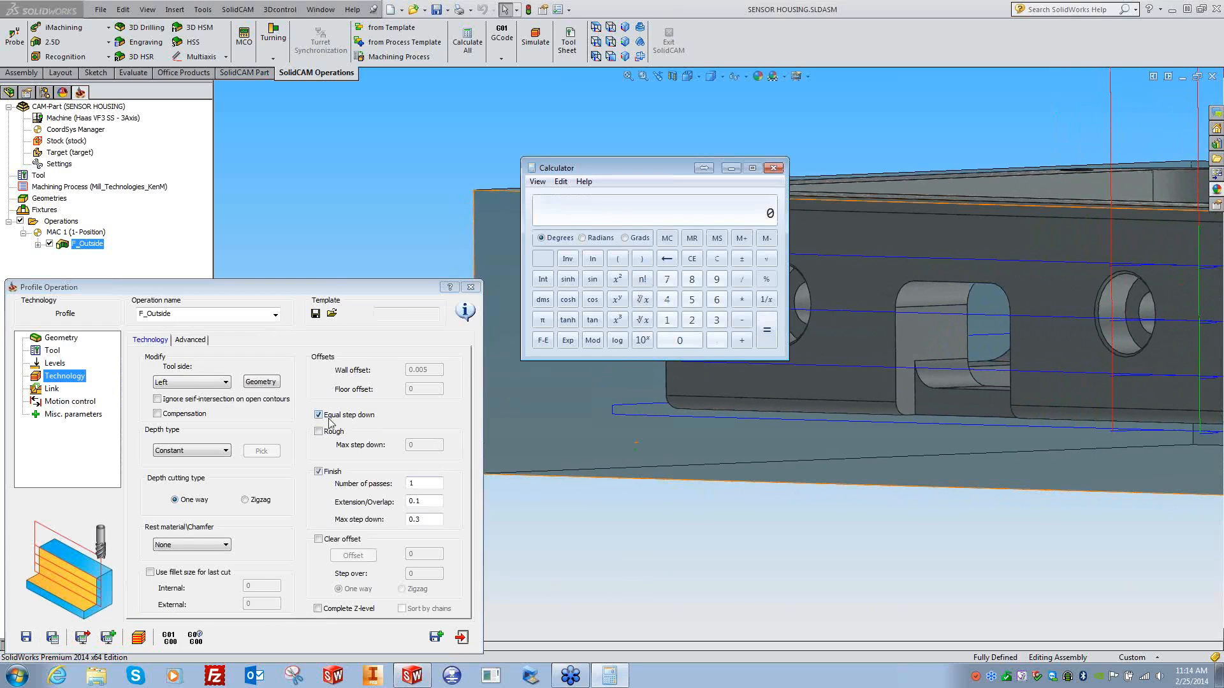
click(417, 487)
click(63, 365)
double_click(250, 449)
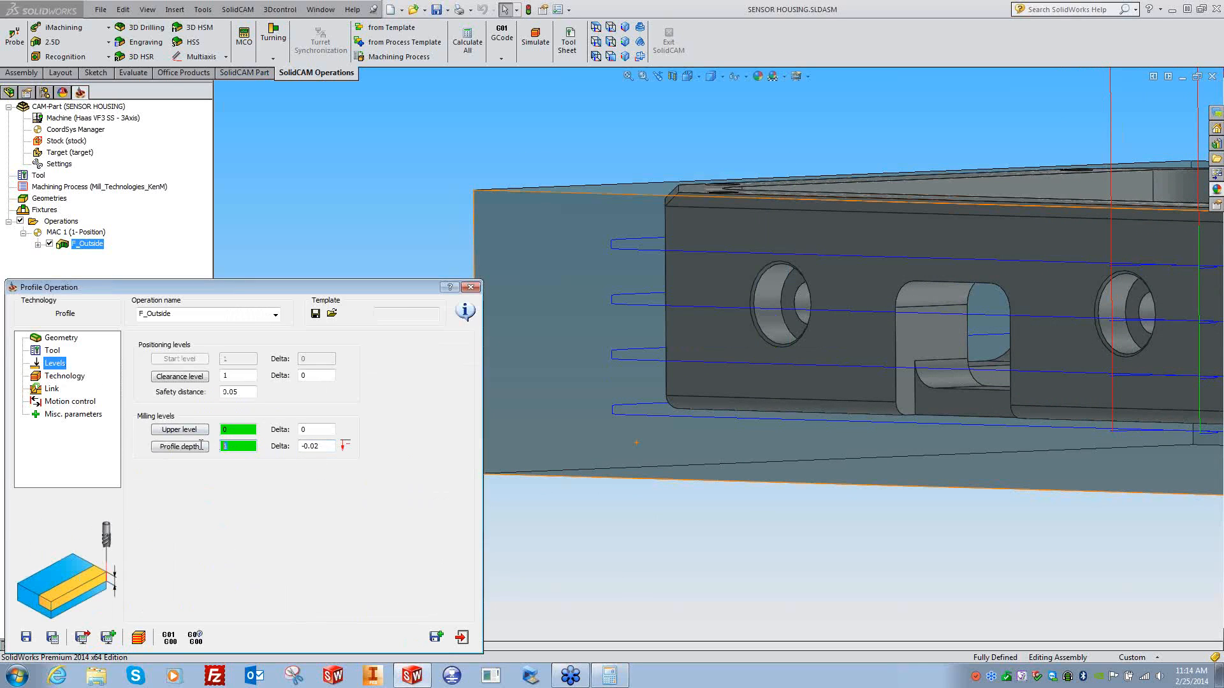
click(64, 376)
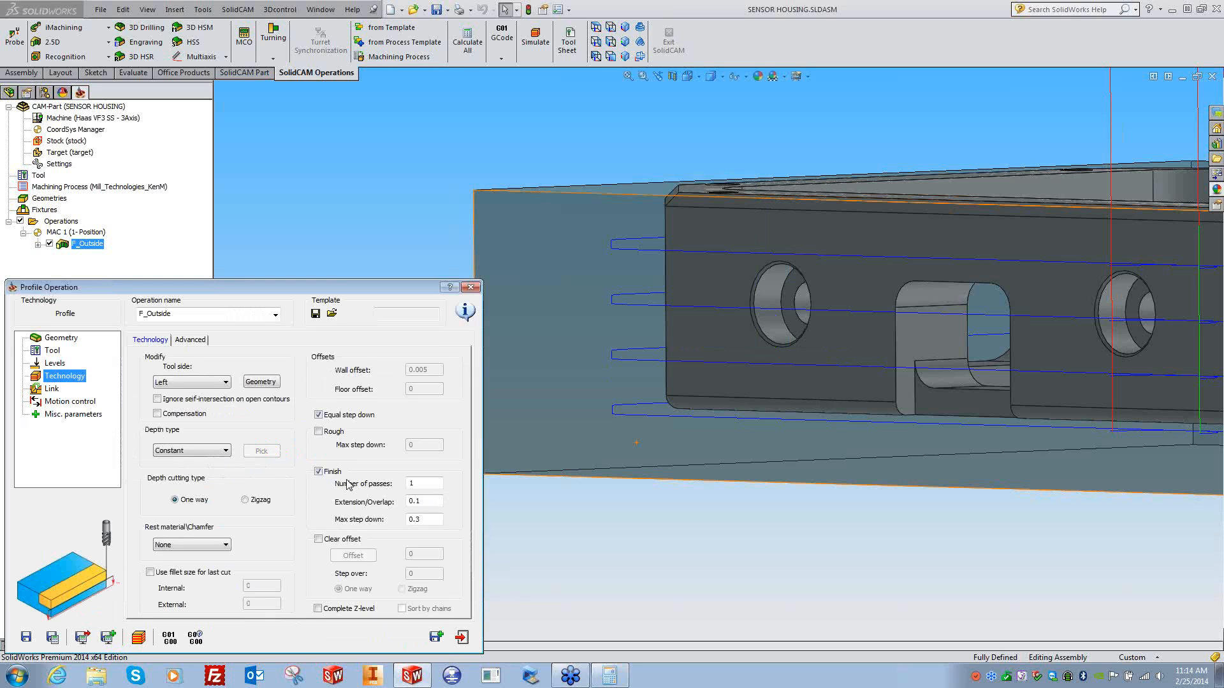
click(423, 521)
click(609, 676)
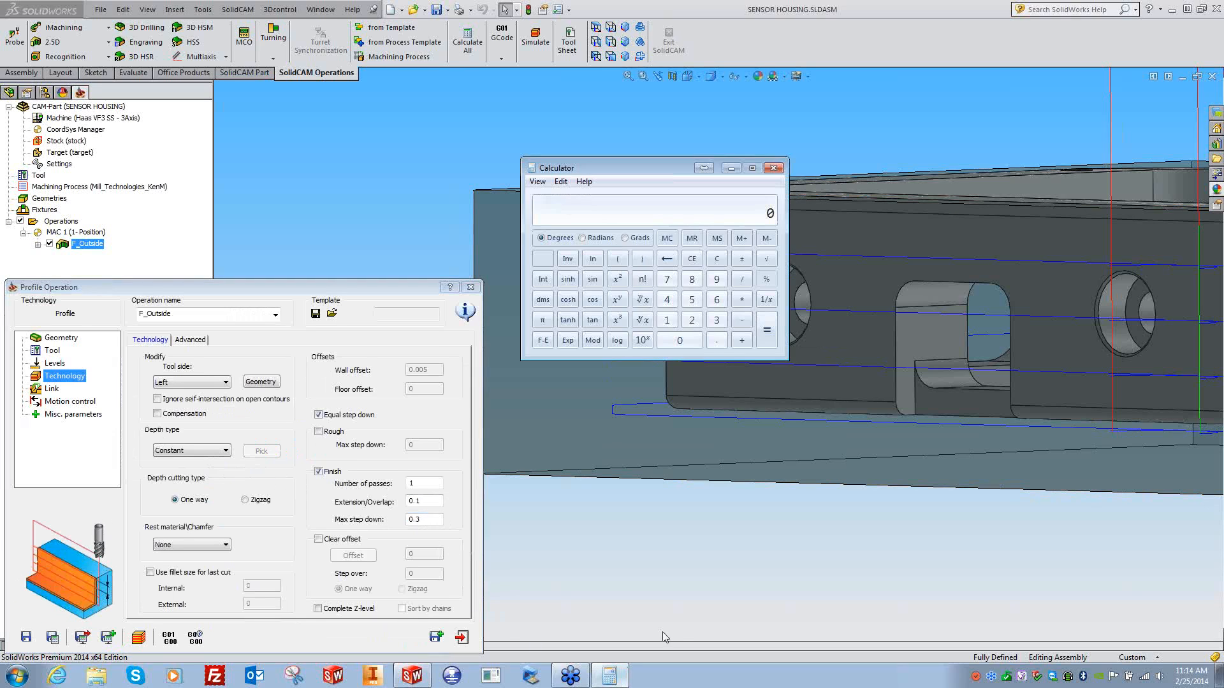
- Compute 1.02 / 0.3, then 1.02 / 4 (0.255) in the calculator
text(1.02)
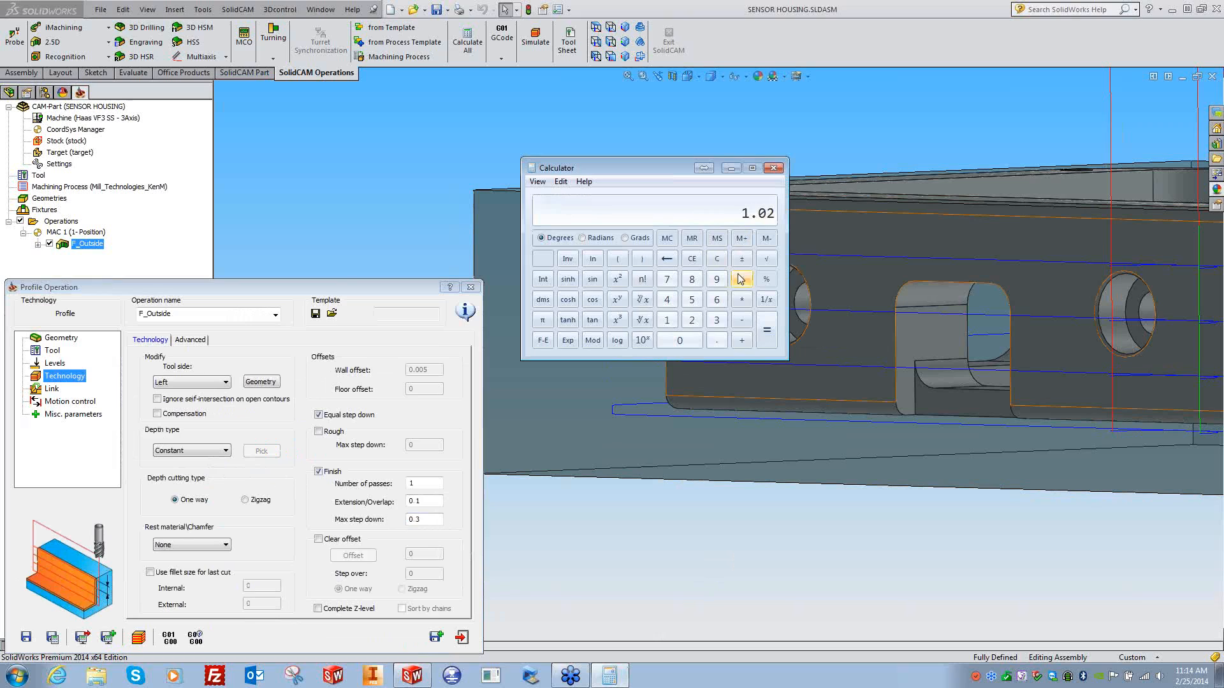
text( / 0.3)
key(Return)
click(716, 263)
text(1.02 / 4)
key(Return)
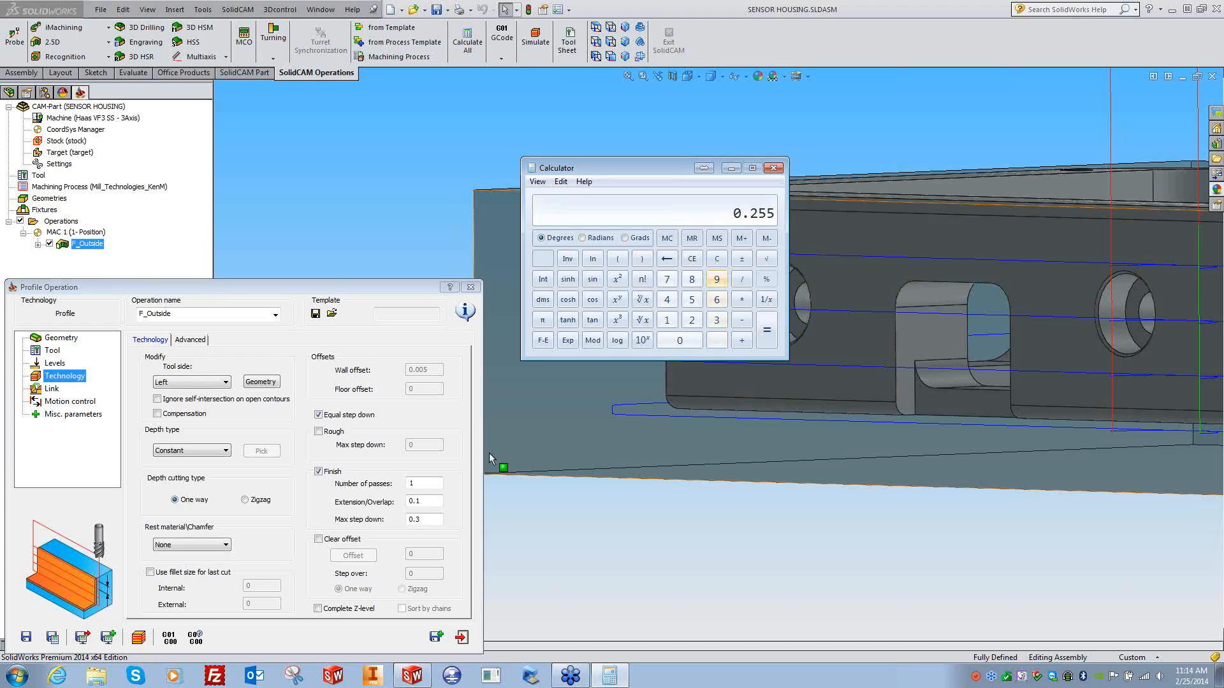
- Toggle Equal step down off and on, confirm 0.3 max step down, and recalculate
click(323, 418)
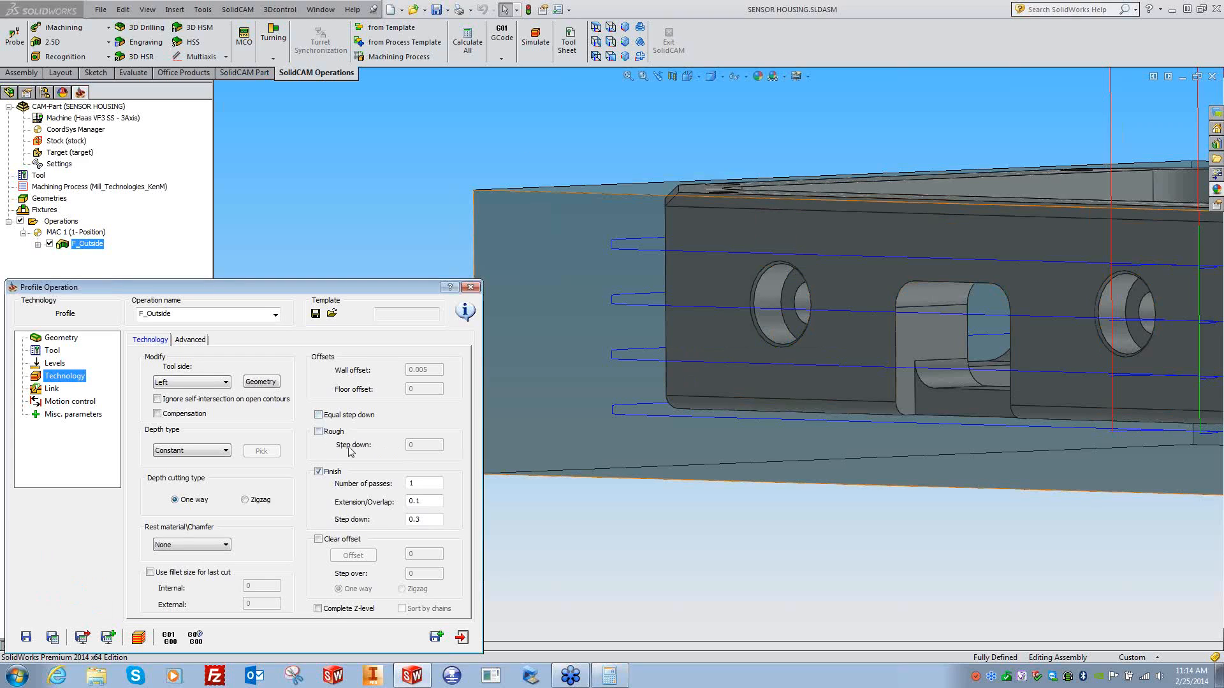
double_click(427, 522)
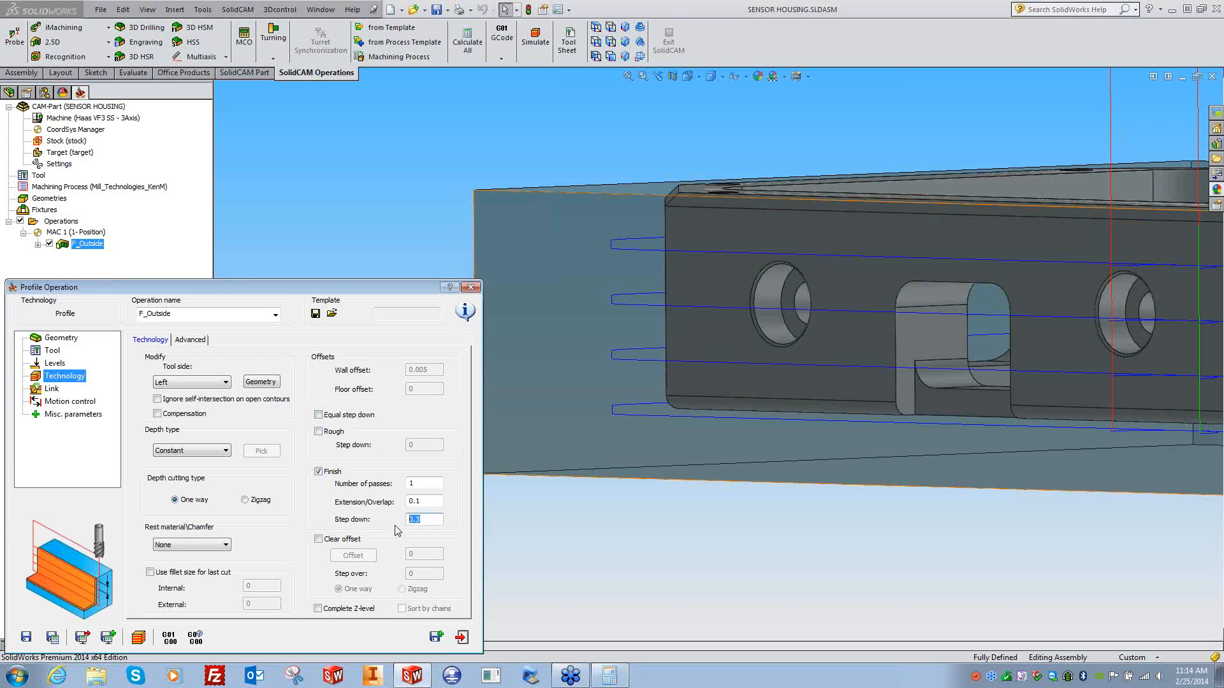
click(319, 416)
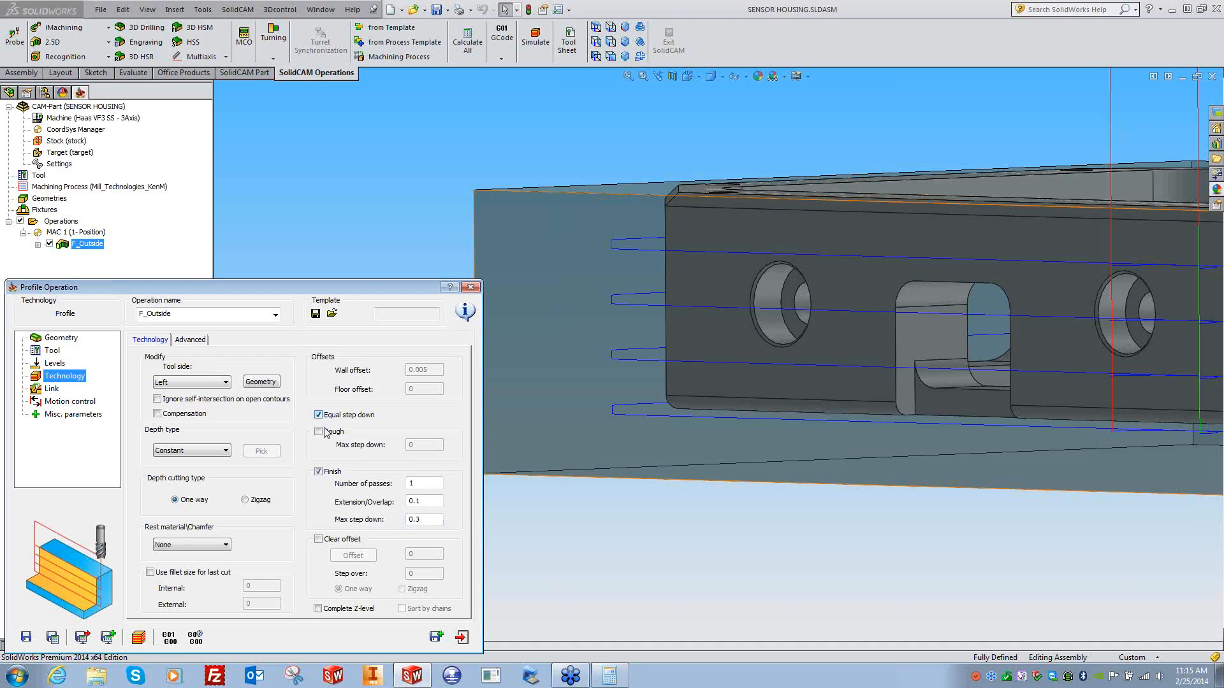
double_click(408, 521)
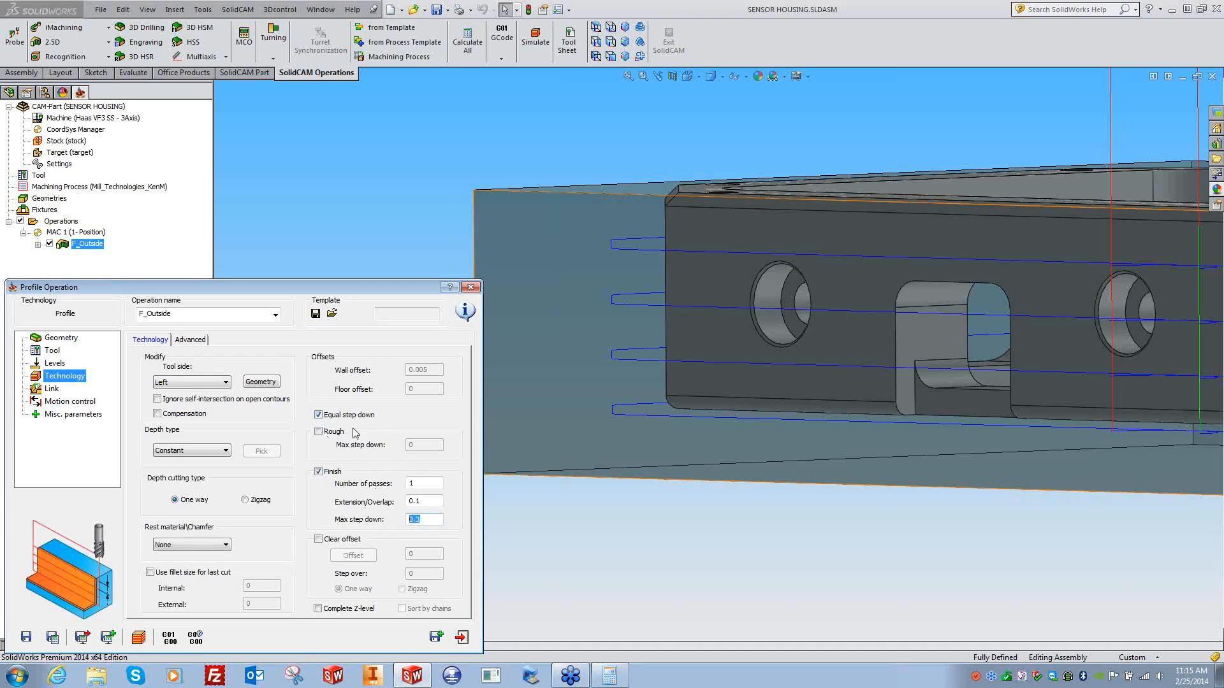
click(53, 639)
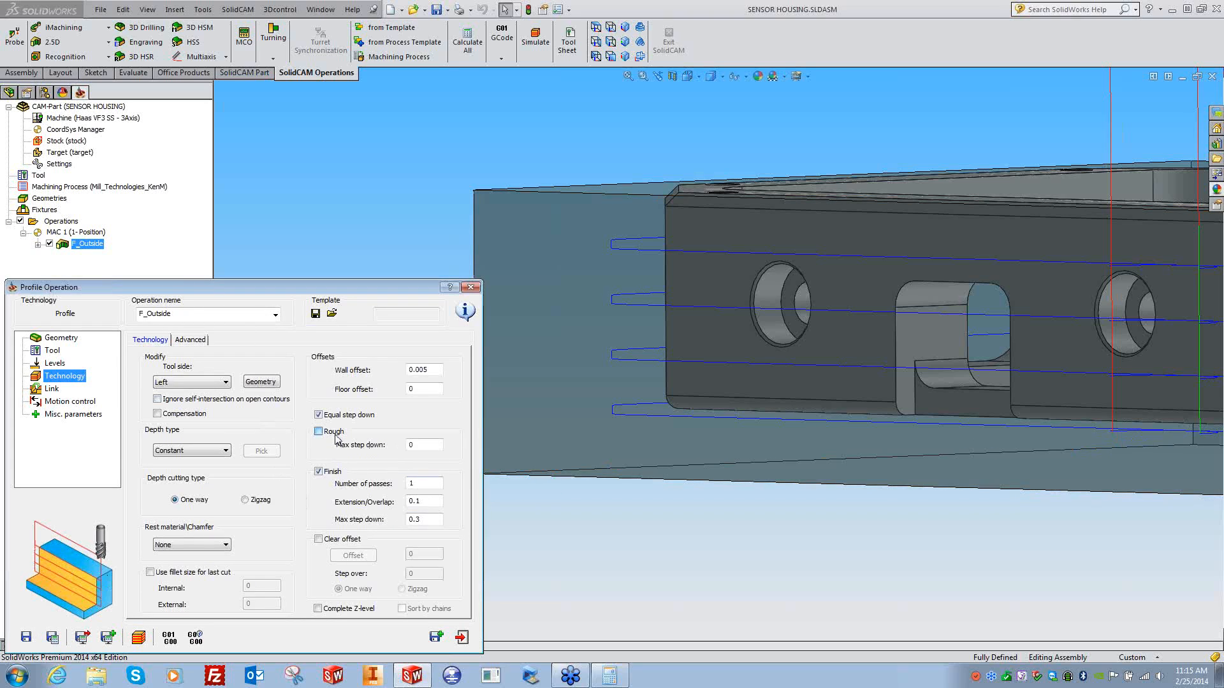
- Switch to rough only with a 0.01 wall offset and 0.3 max step down, and recalculate
click(512, 546)
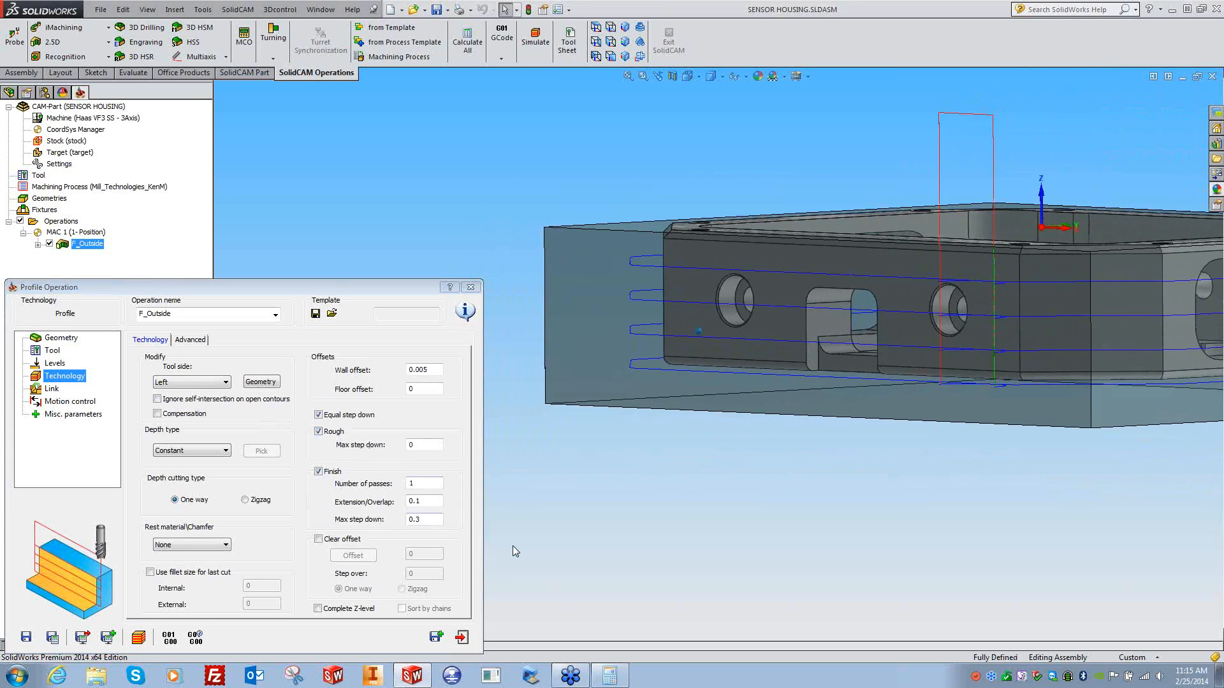
click(422, 445)
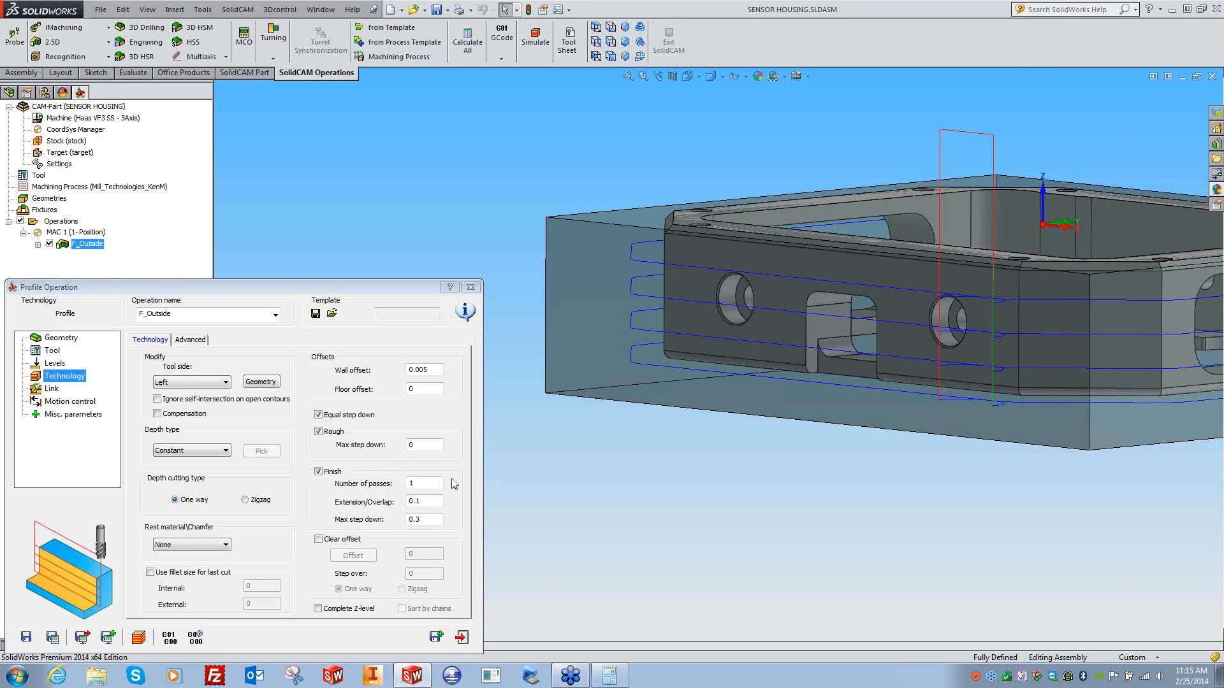
click(318, 472)
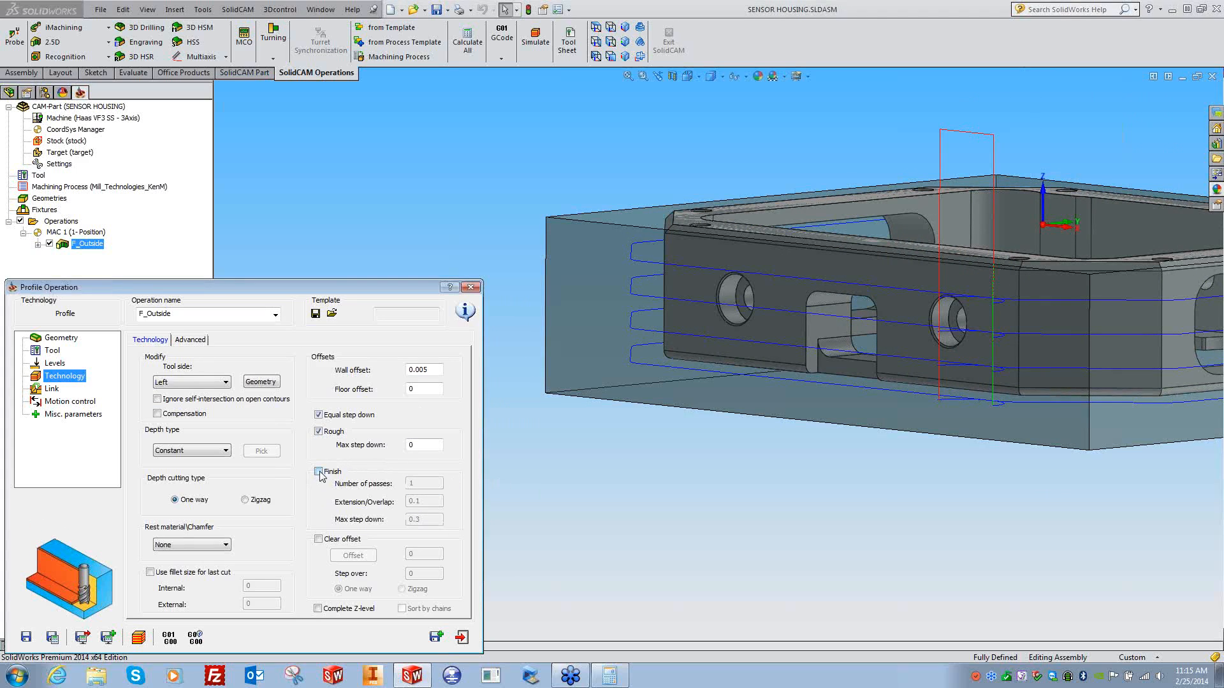
double_click(434, 369)
text(.01)
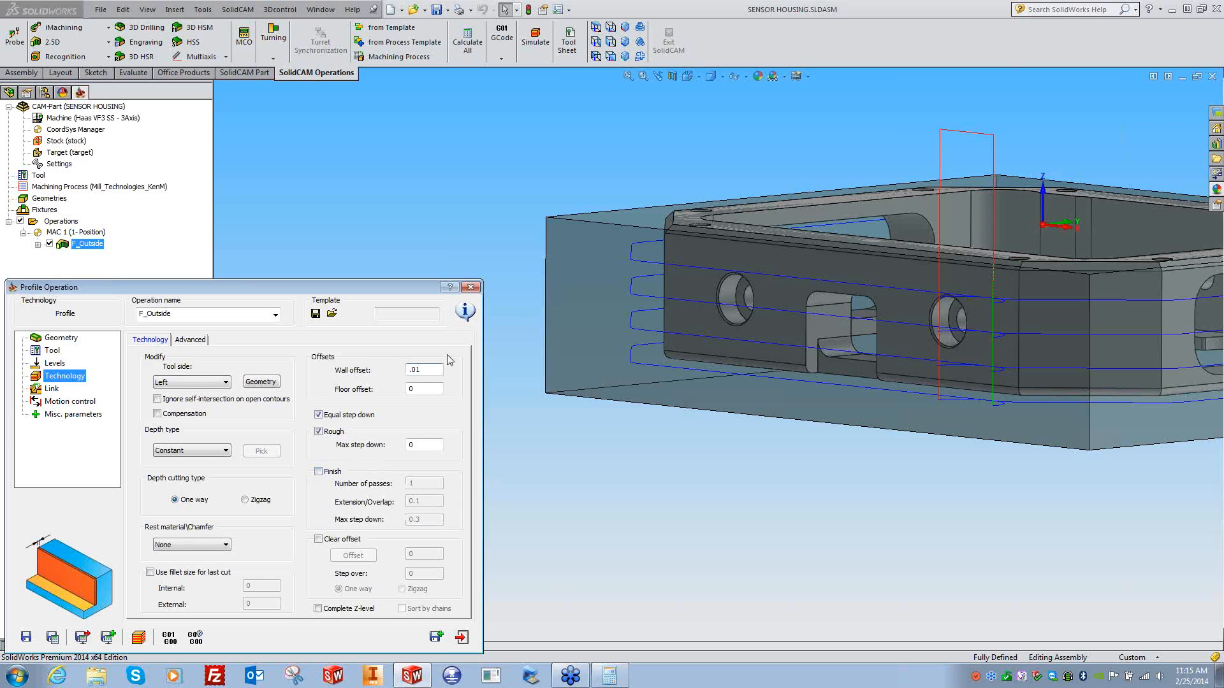
double_click(406, 445)
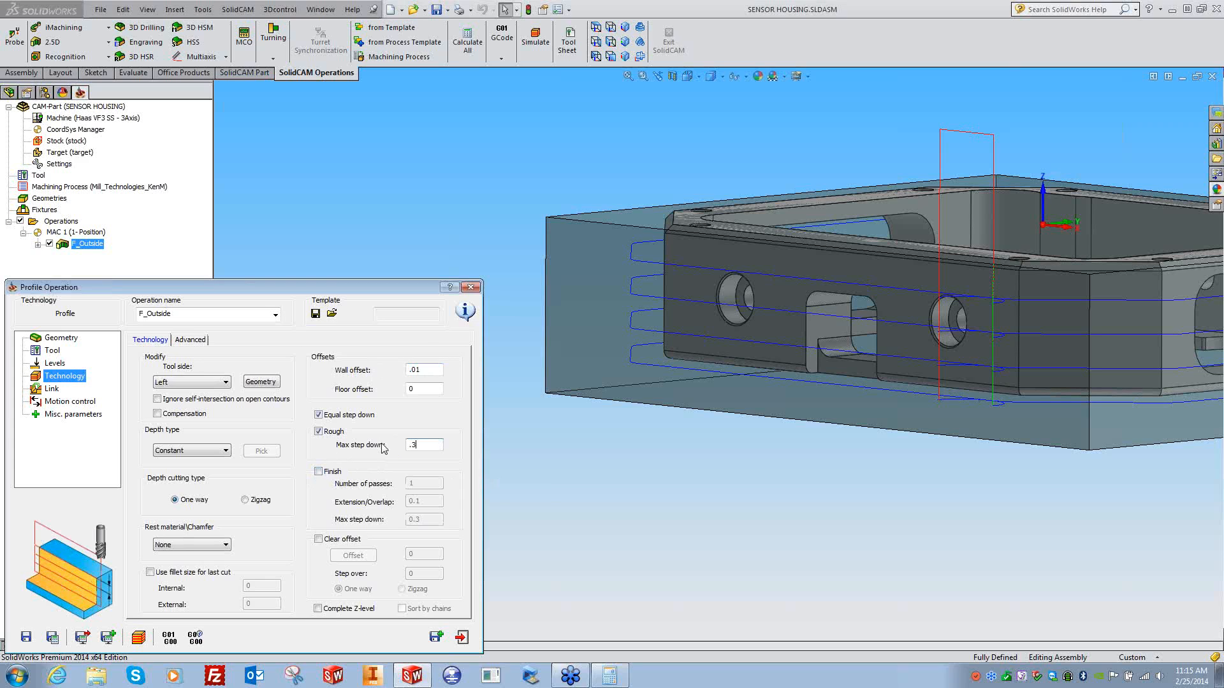
click(52, 637)
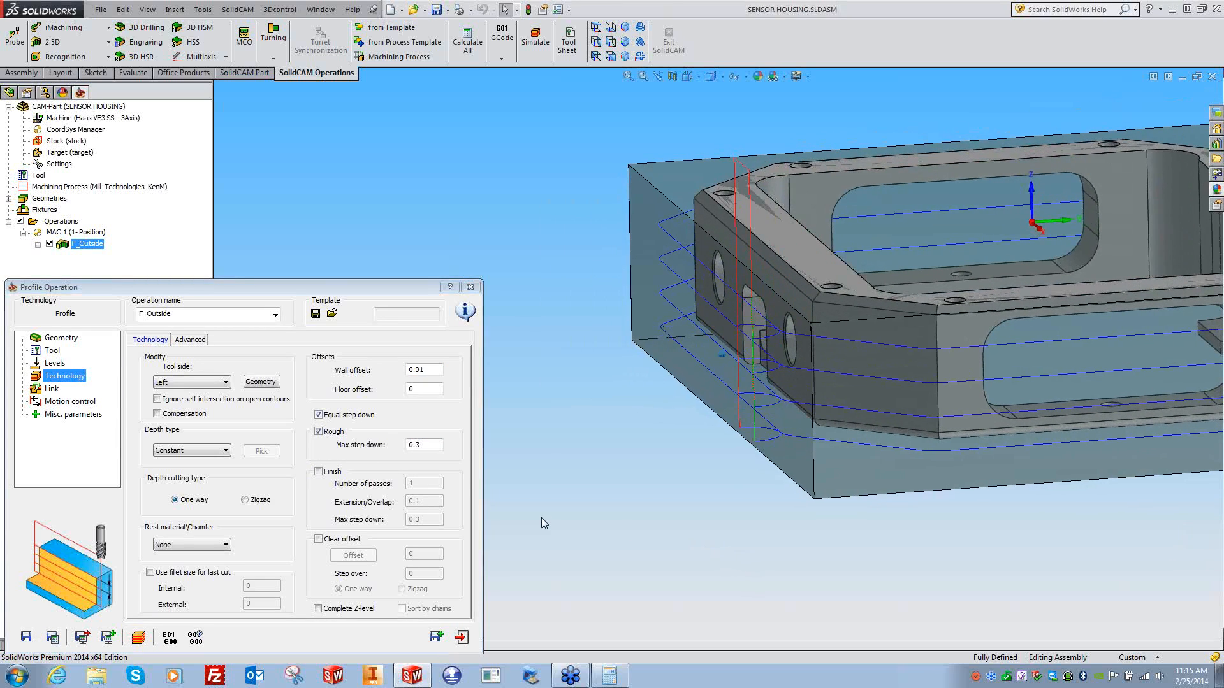
- Recheck the wall and floor offsets with finish kept off, viewing the toolpath from above
double_click(408, 370)
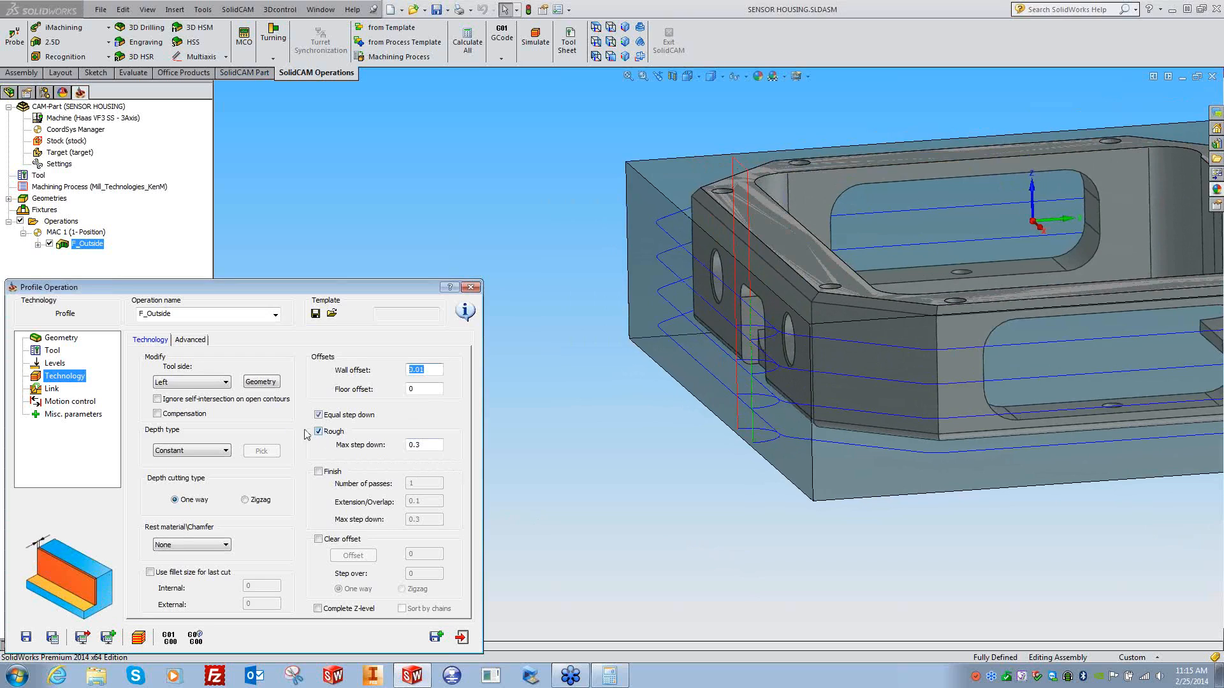
click(321, 473)
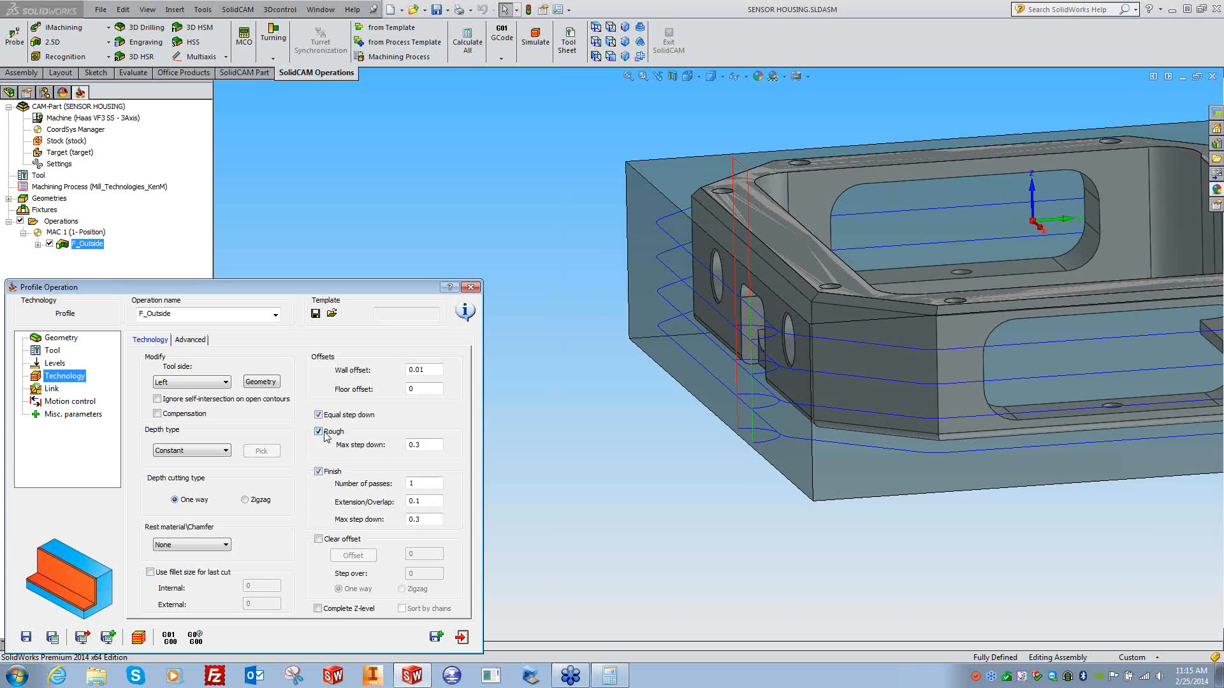
click(320, 472)
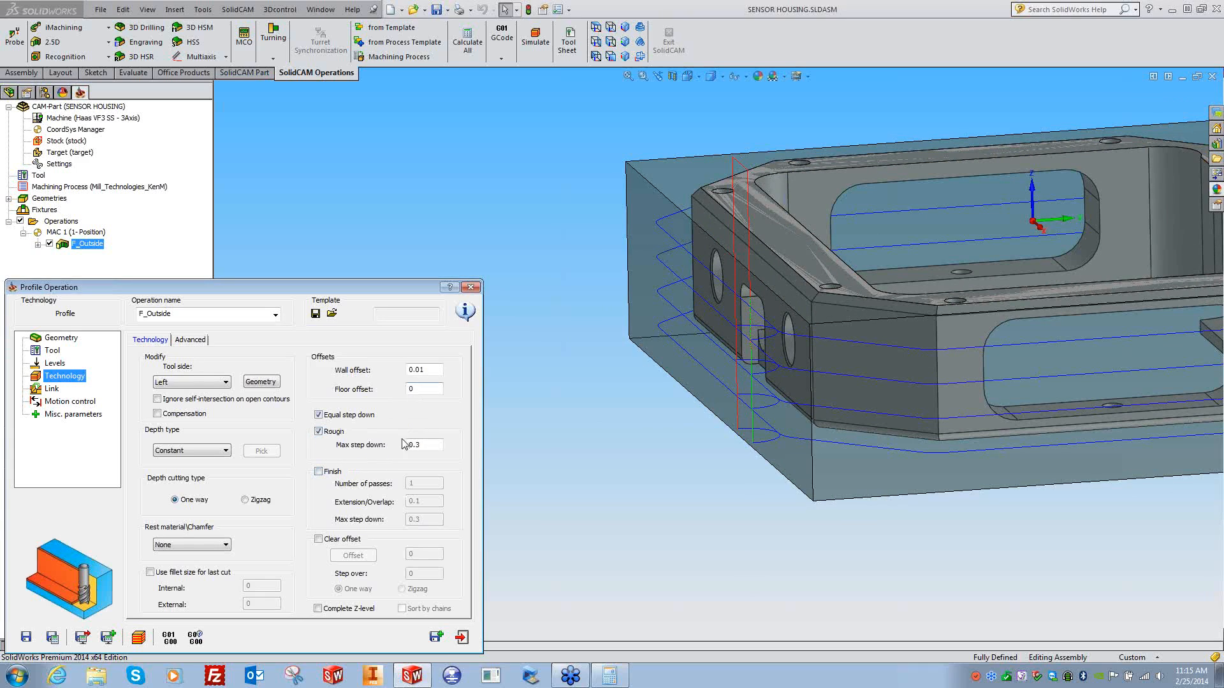
double_click(429, 372)
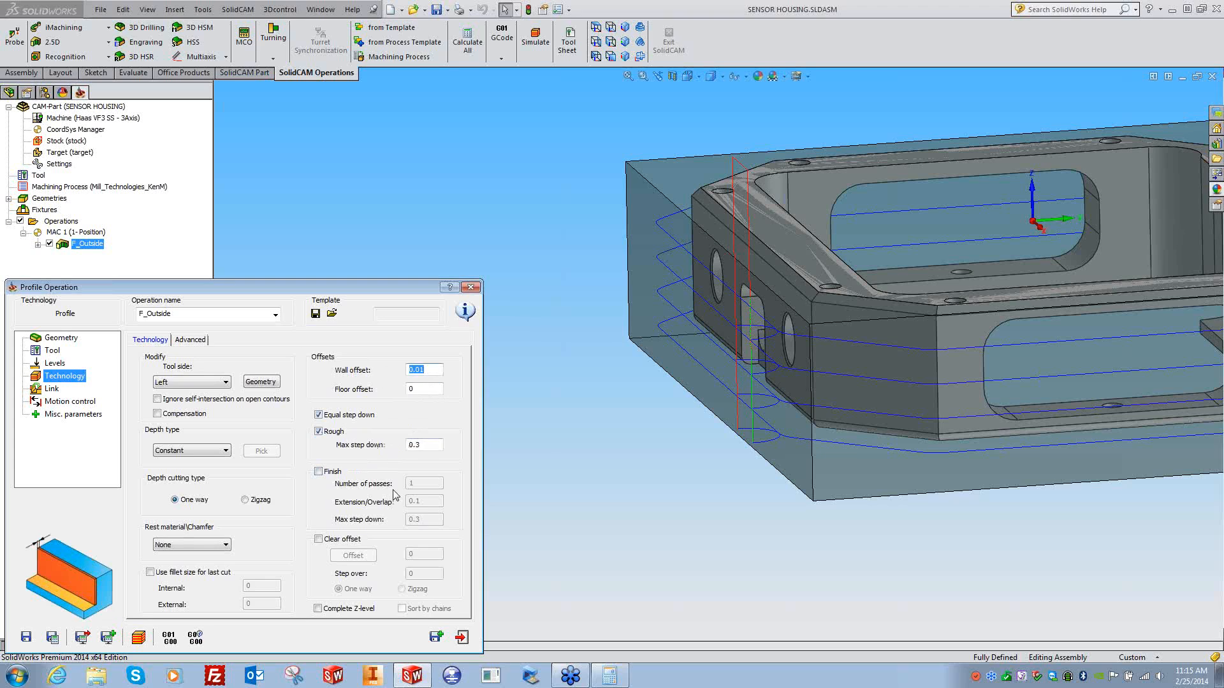
double_click(420, 390)
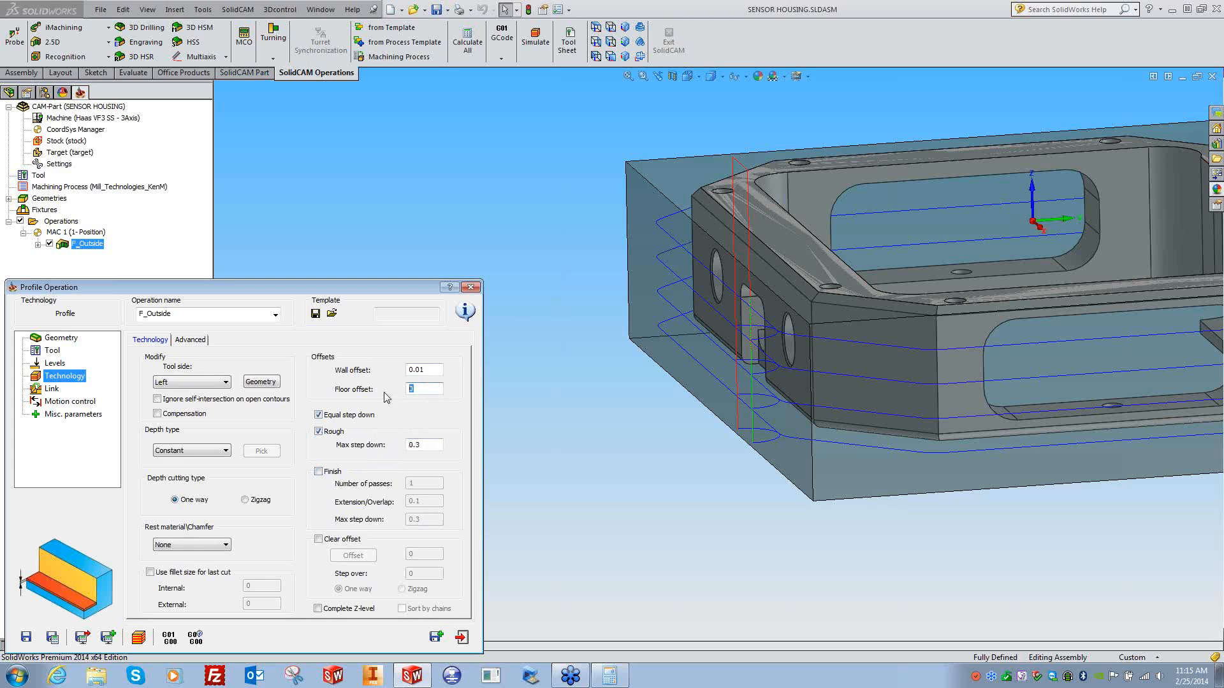
middle_drag(725, 506, 475, 524)
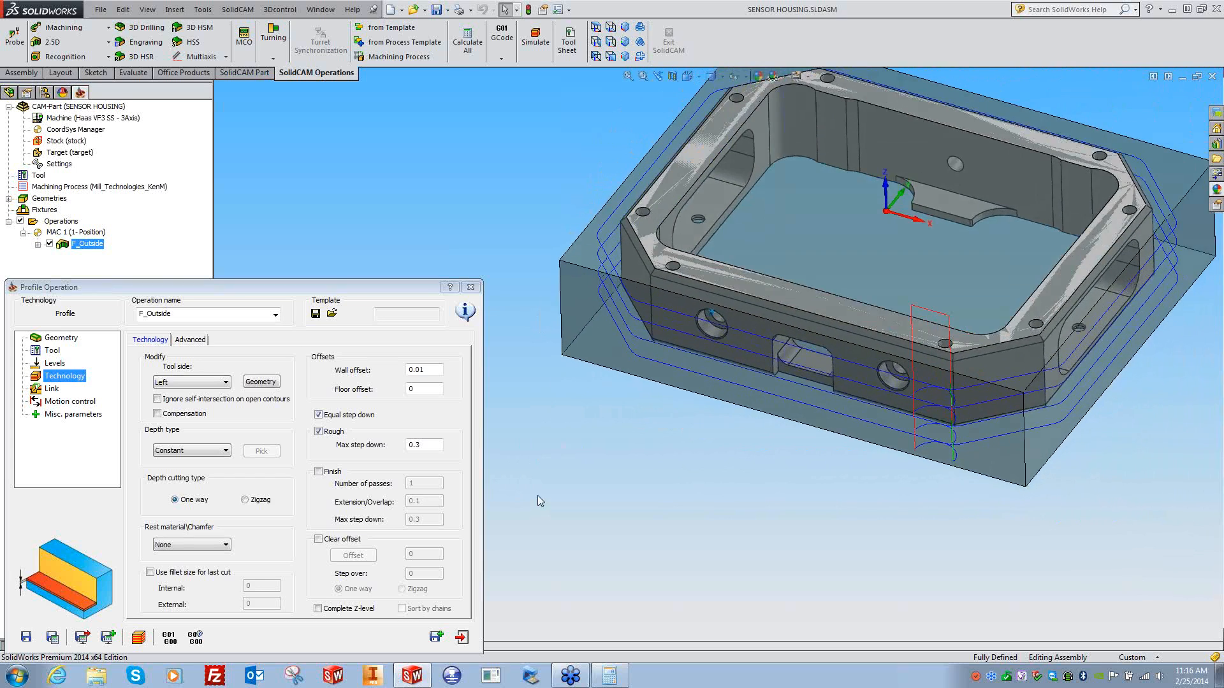
- Enable clear offset passes and recalculate the toolpath
click(318, 539)
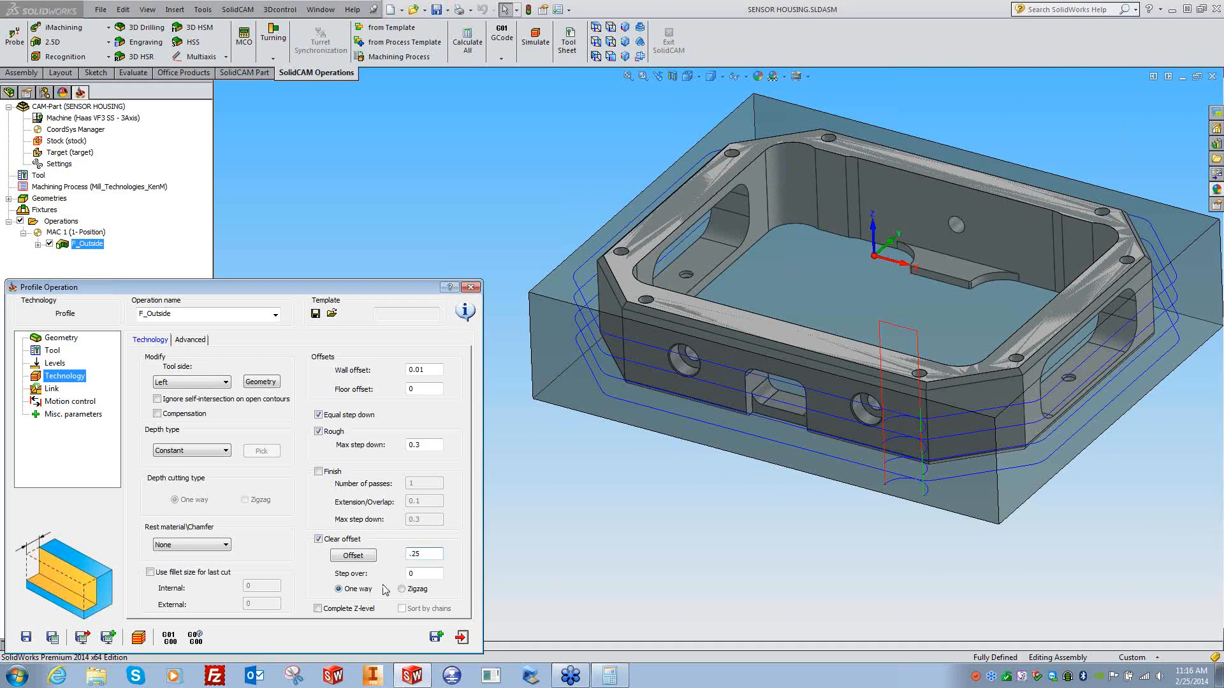
click(411, 573)
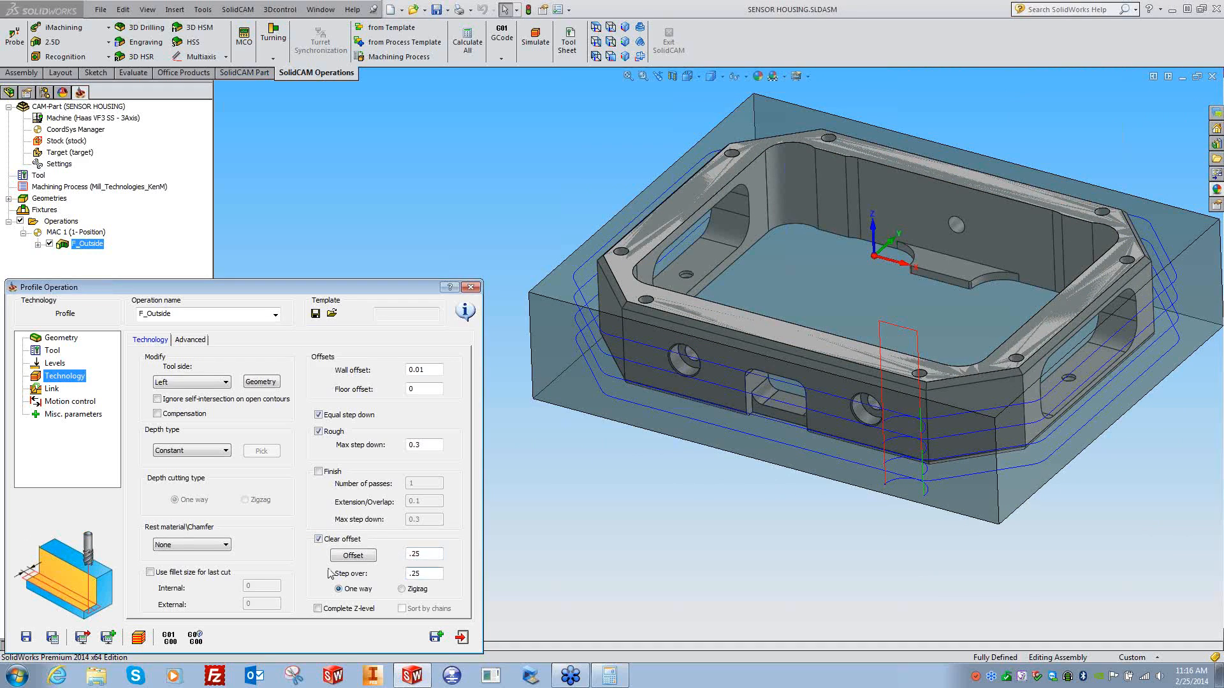
click(53, 638)
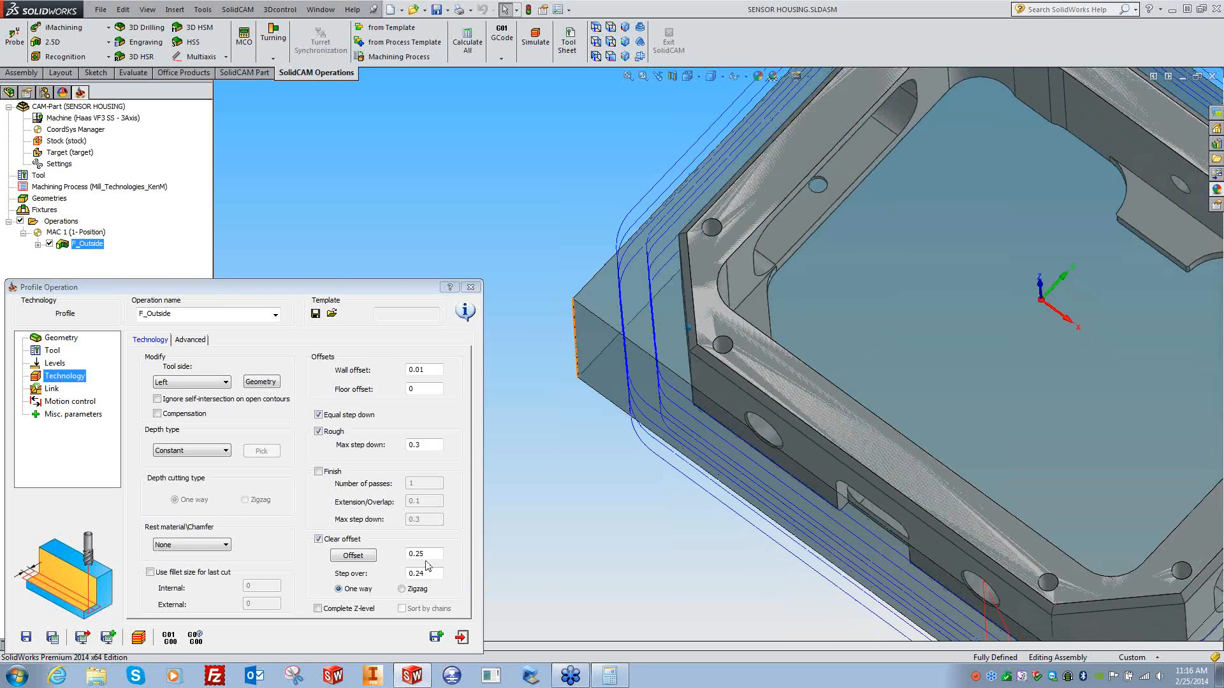
- Enter a 0.375 clear offset and 0.1875 step over, recalculate, and view from the top
drag(428, 554, 395, 561)
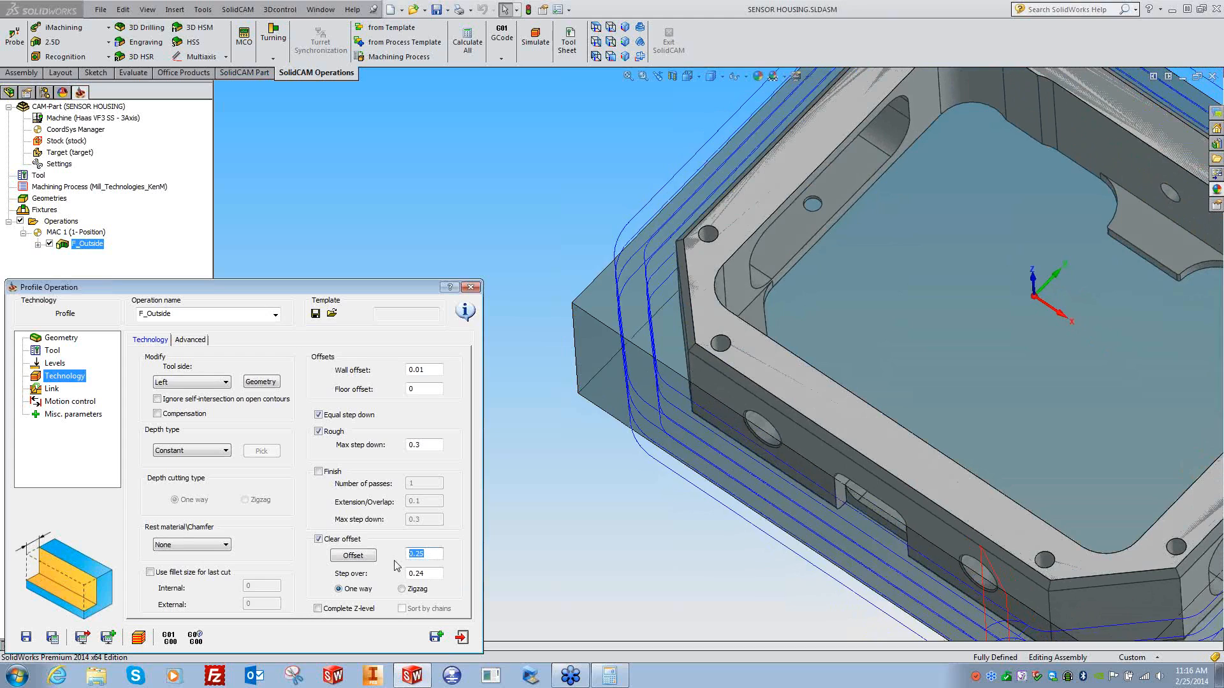
text(37)
double_click(411, 573)
text(.1875)
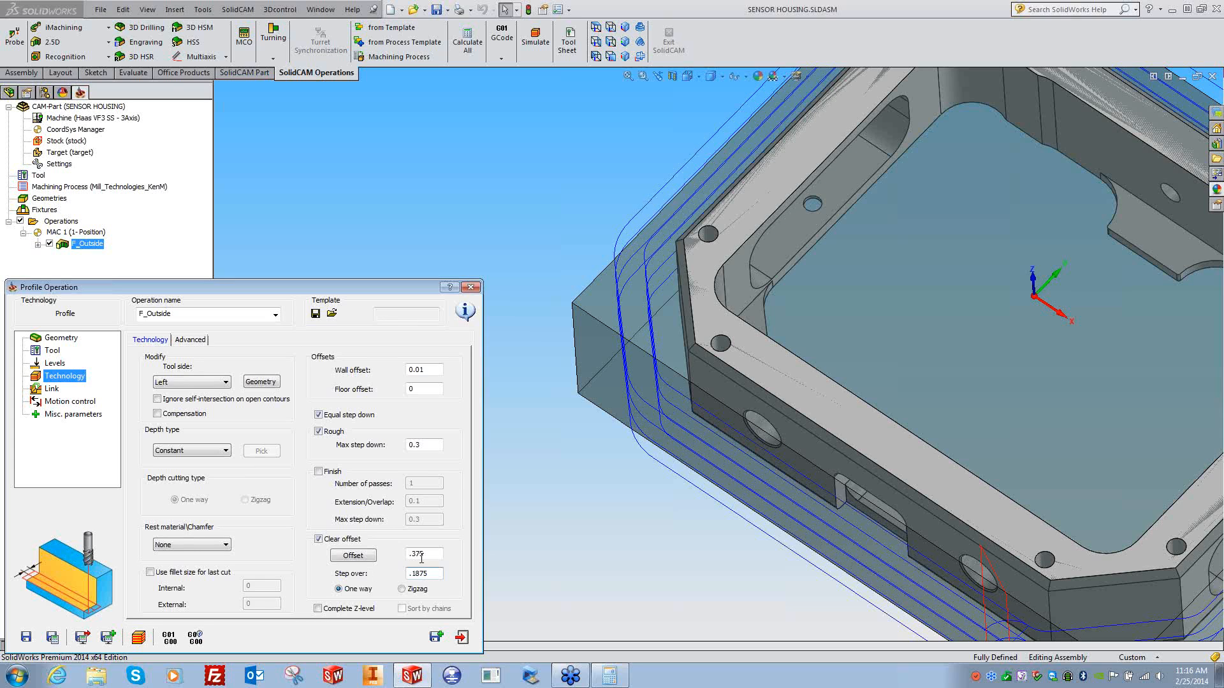
click(422, 558)
click(52, 638)
click(551, 581)
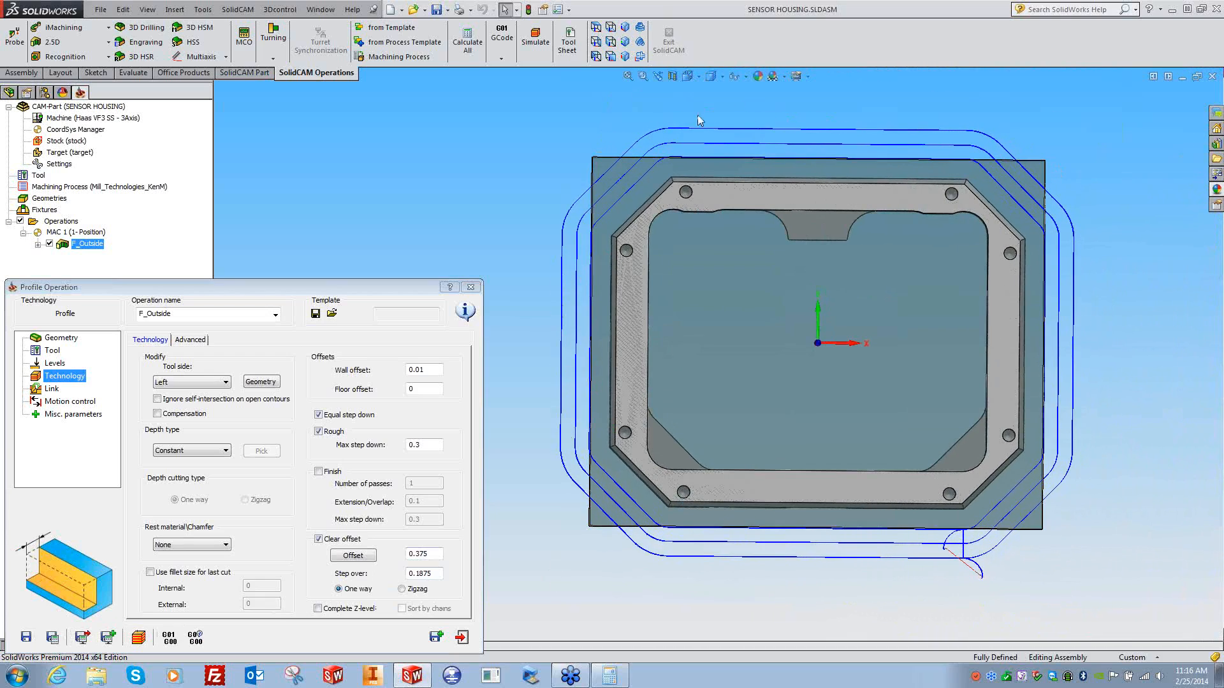
- Simulate the operation at reduced speed and inspect the machined block
click(82, 636)
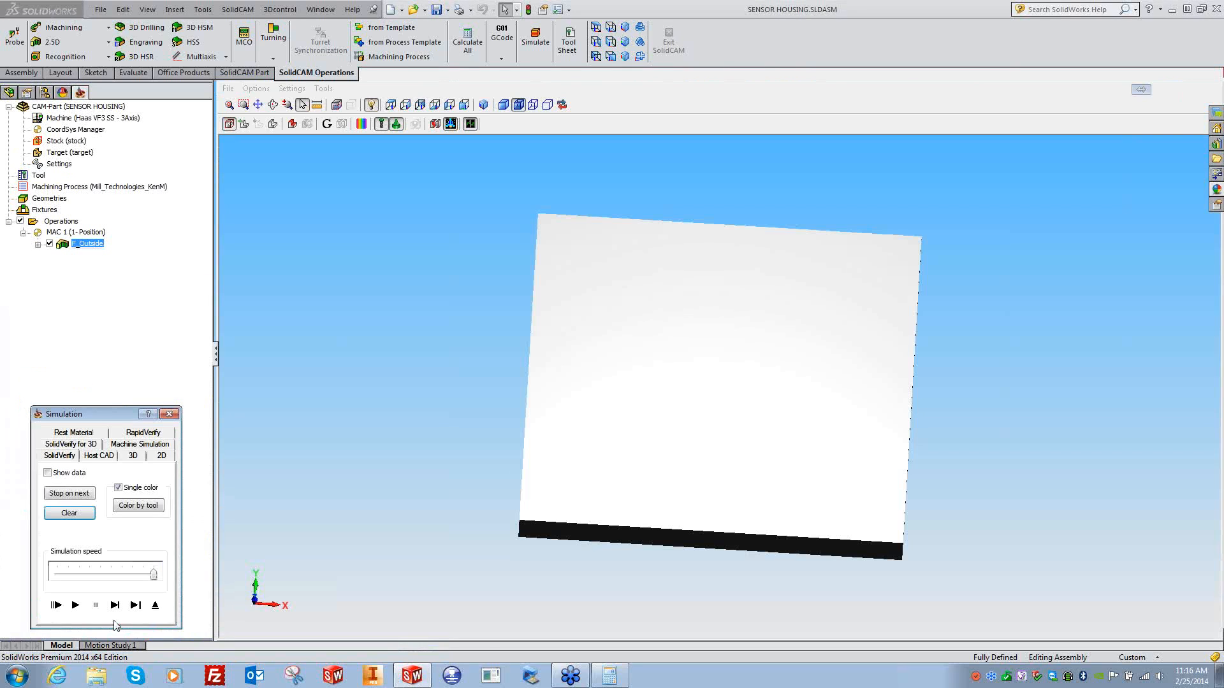
drag(153, 574, 90, 575)
click(77, 605)
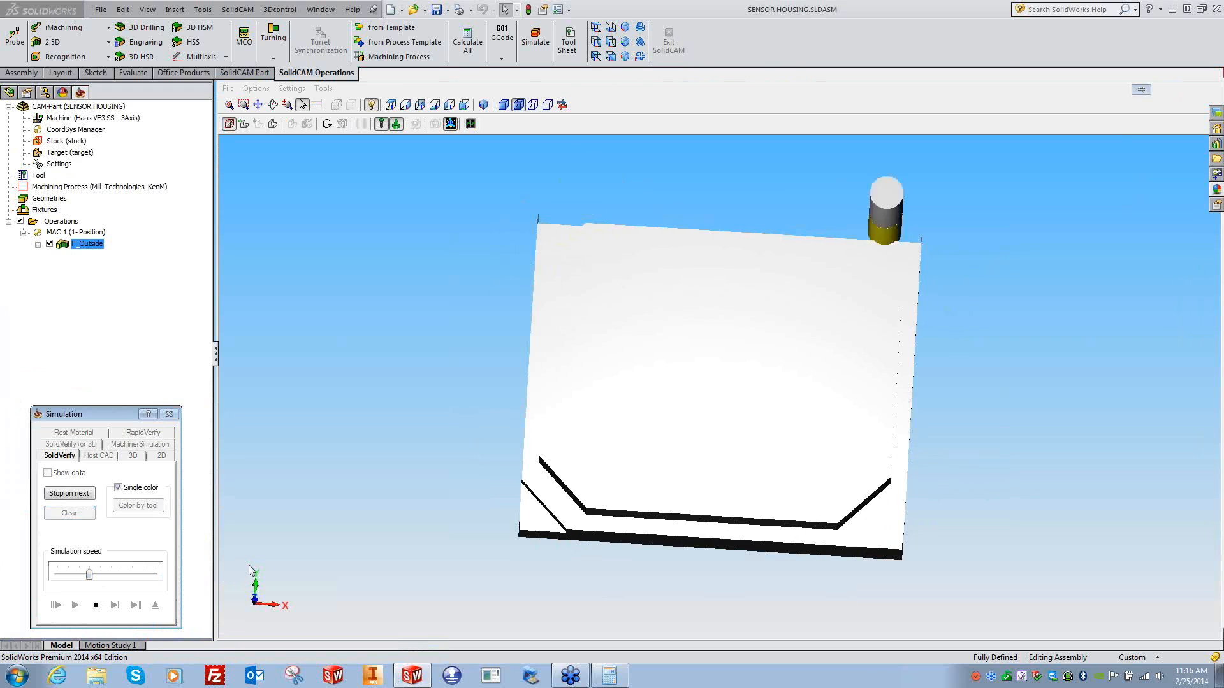
middle_drag(248, 565, 235, 571)
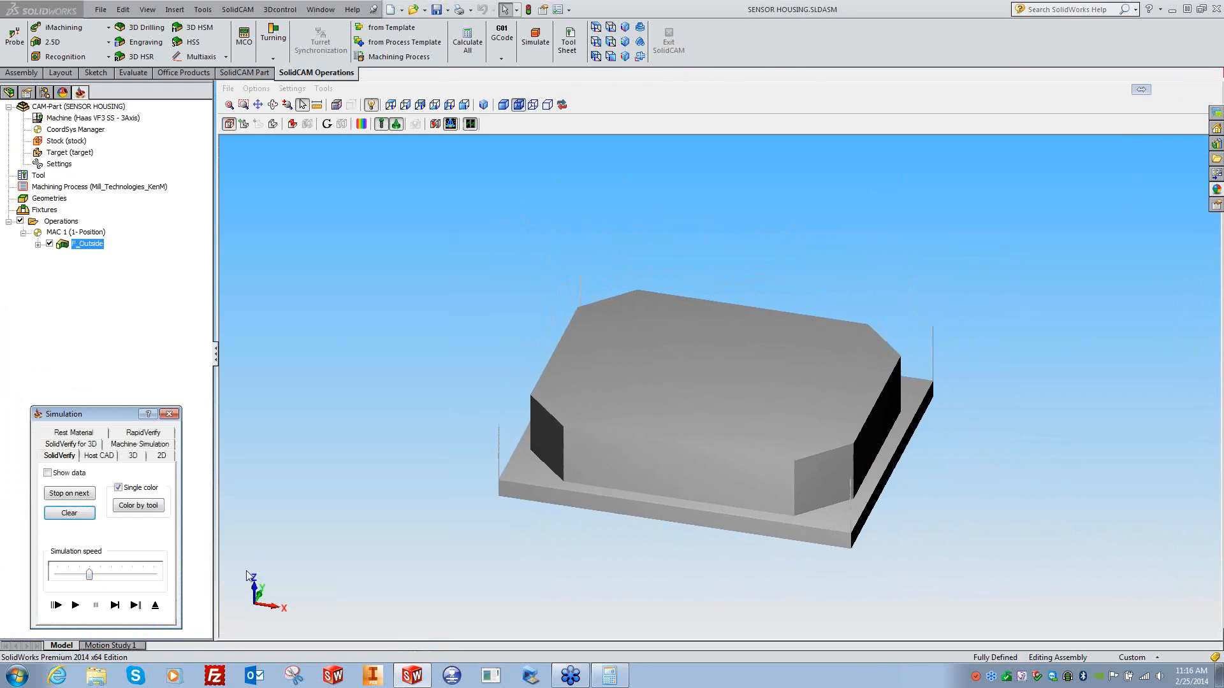
scroll(235, 572, up, 5)
scroll(371, 526, down, 5)
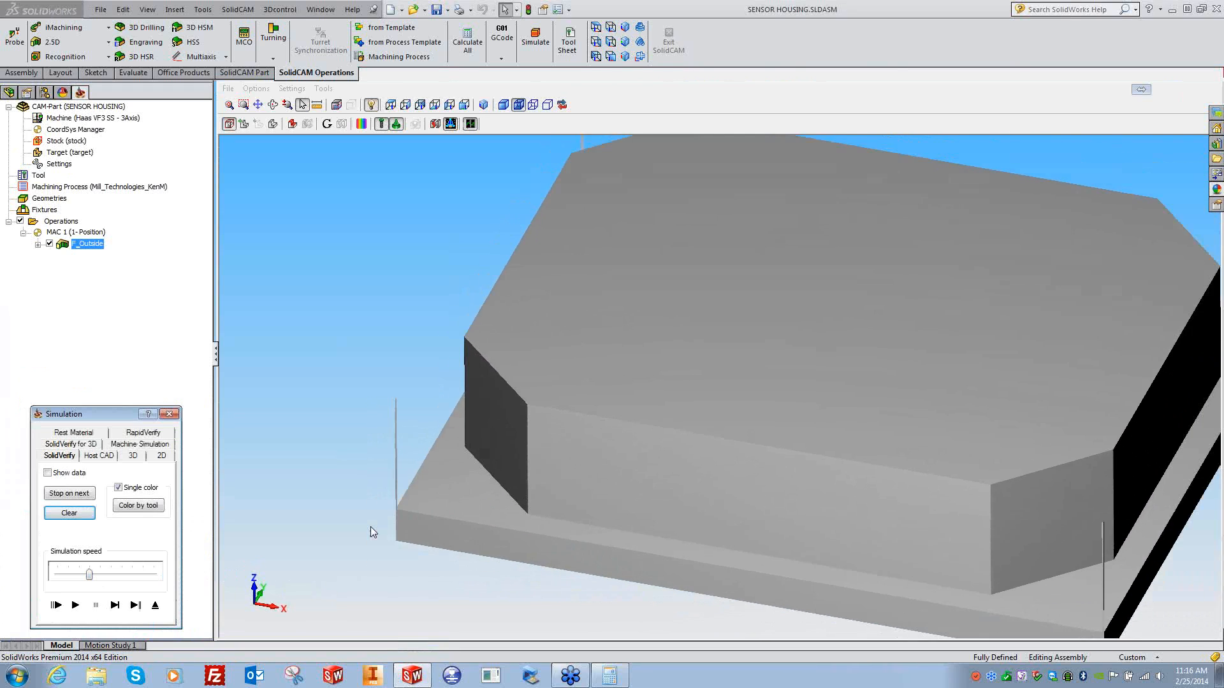
click(169, 414)
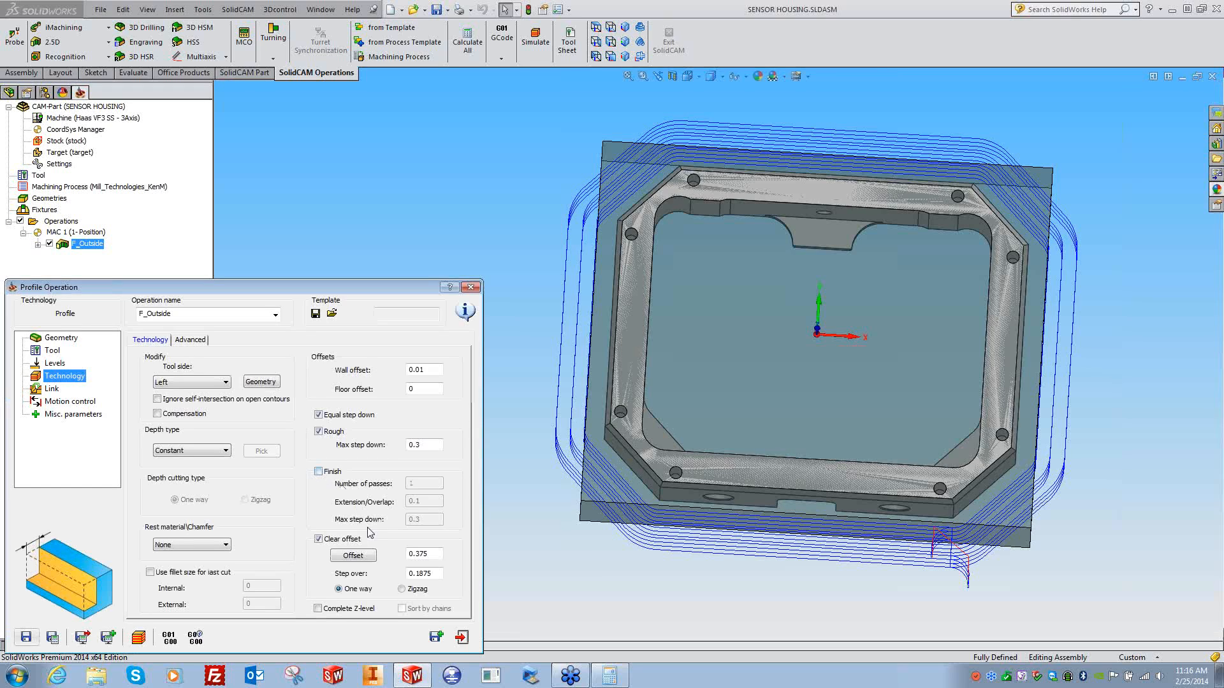
- Change clear offset to 0.4 and step over to 0.2, recalculate, and replay the simulation
key(BackSpace)
double_click(423, 574)
key(BackSpace)
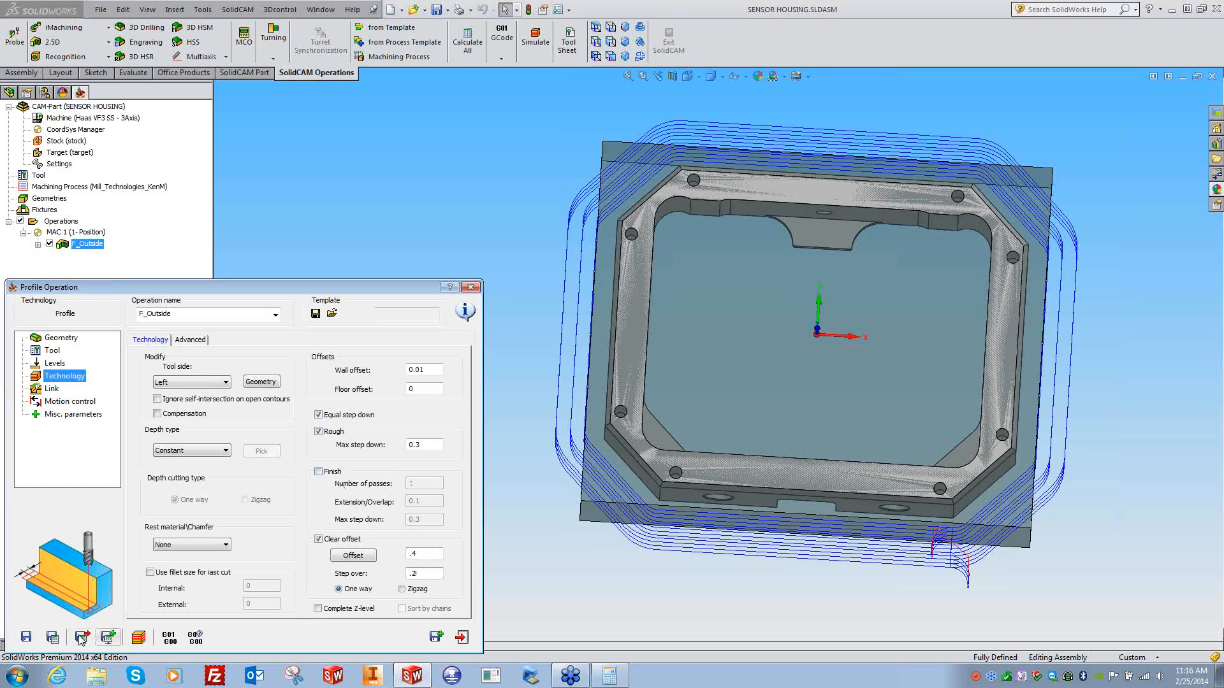
click(52, 636)
click(139, 637)
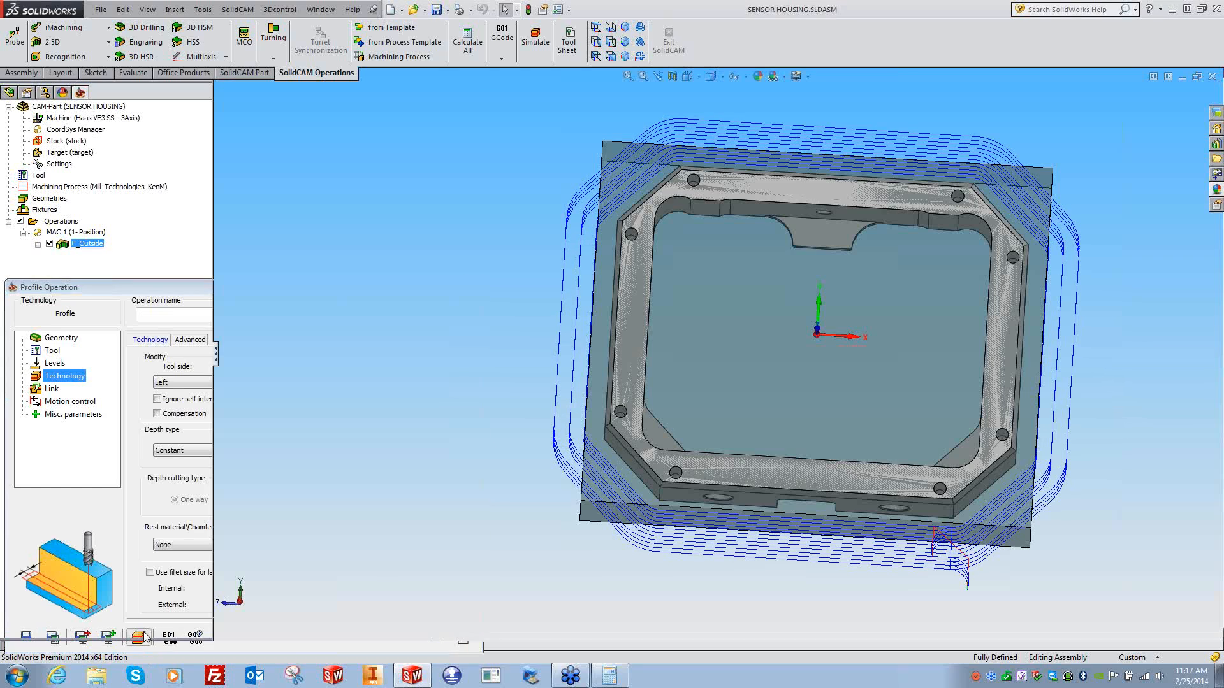
click(75, 605)
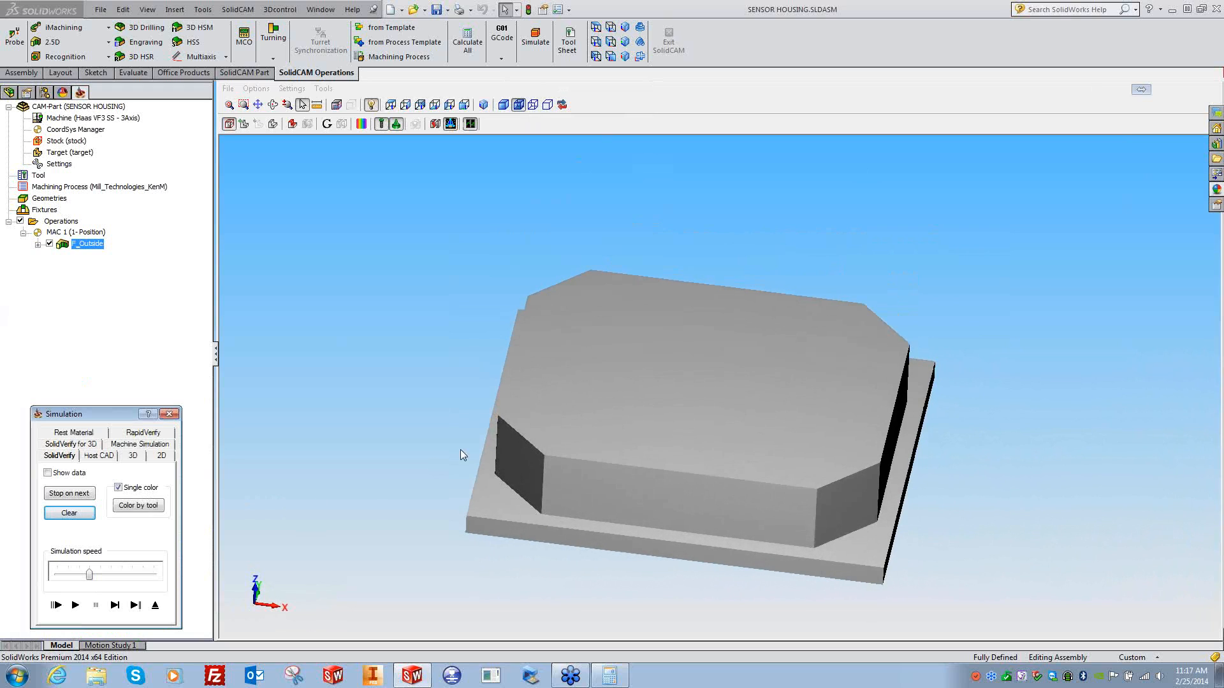
click(169, 413)
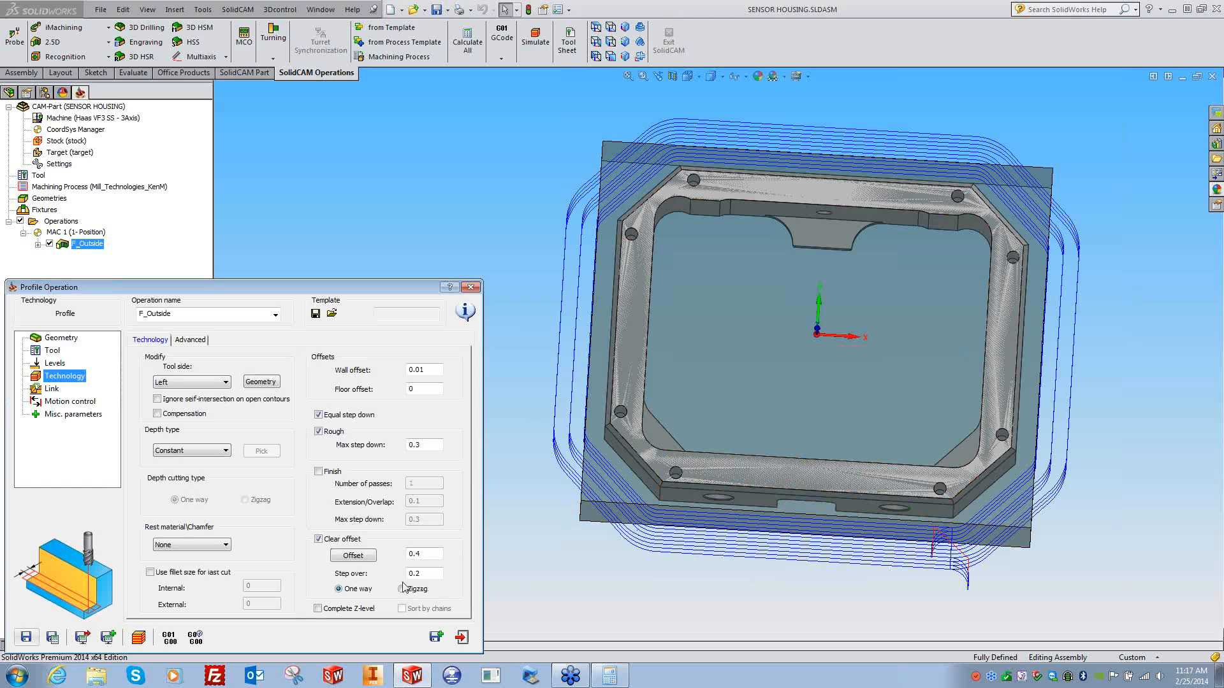
- Pick the stock corner as the clear offset point and accept it
drag(431, 555, 387, 553)
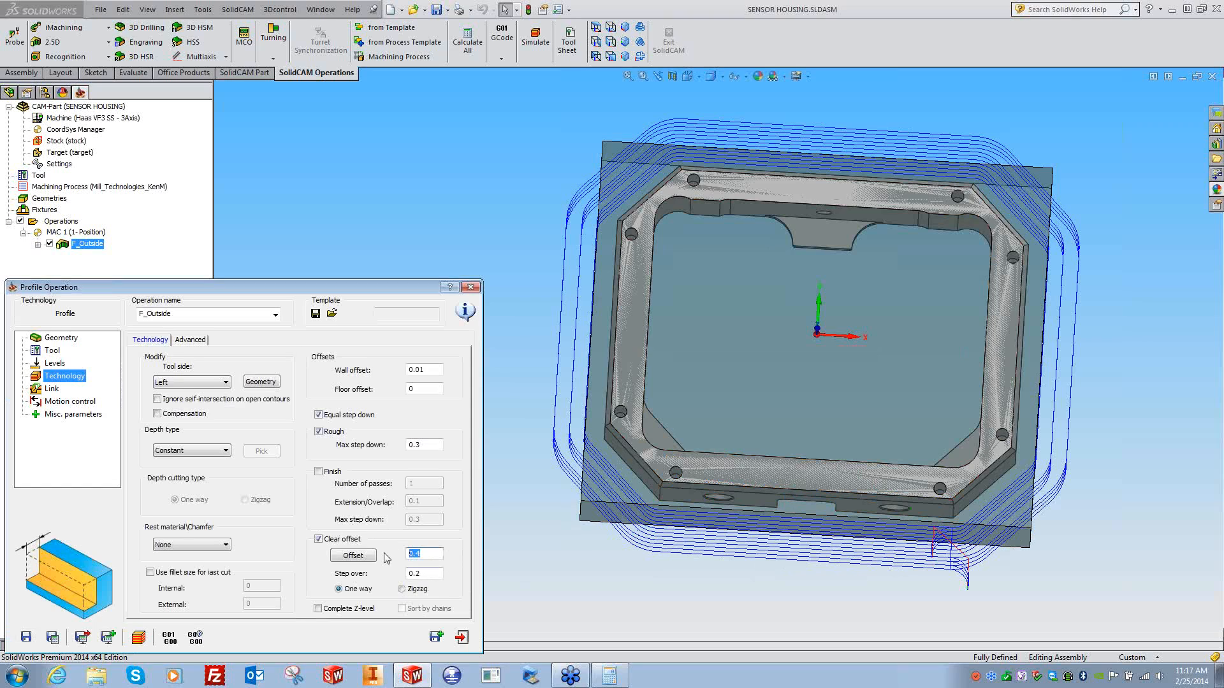
click(355, 556)
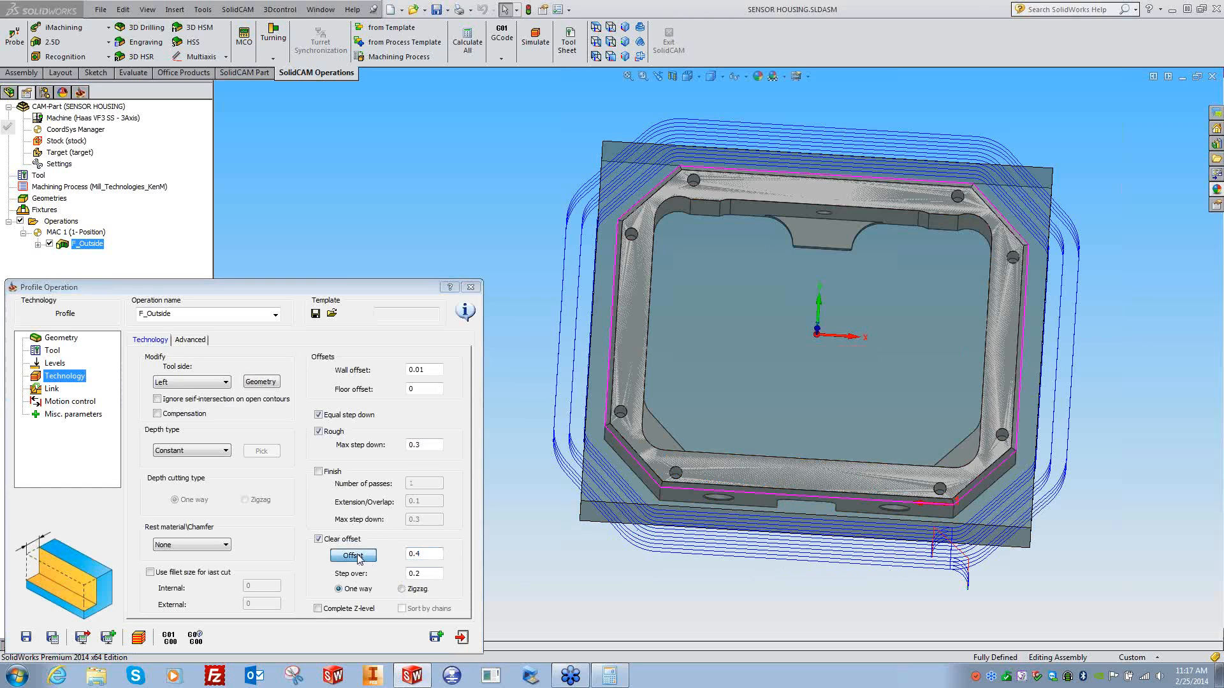
click(580, 502)
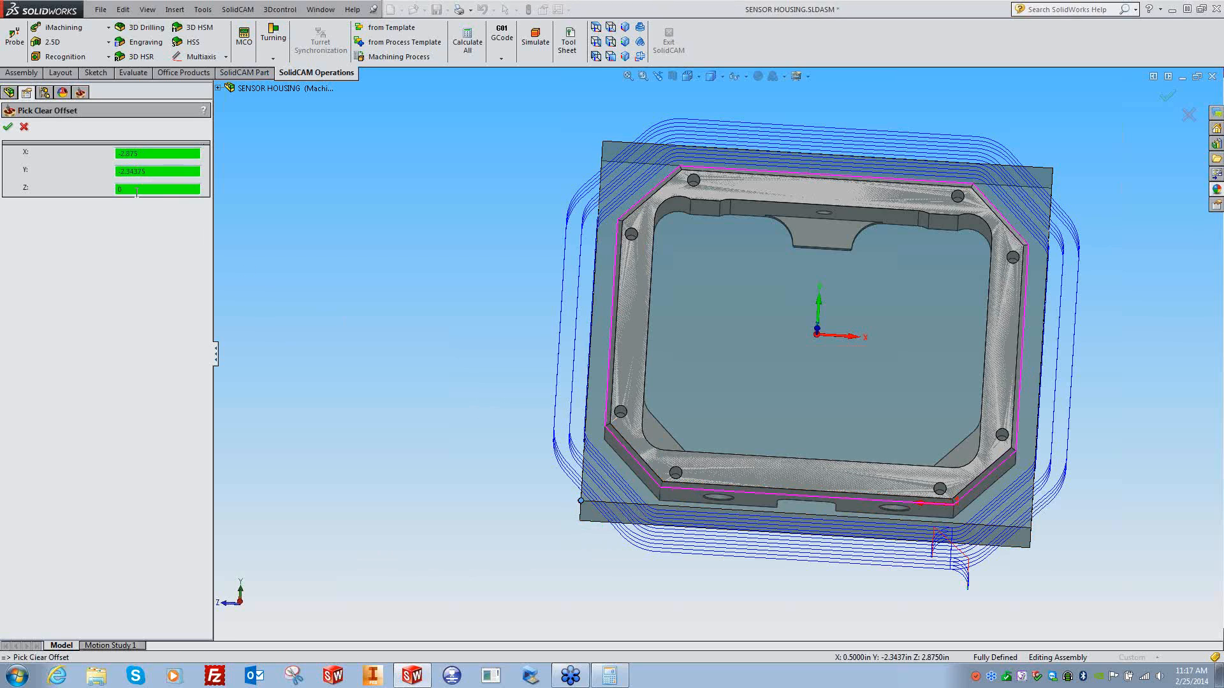
click(9, 127)
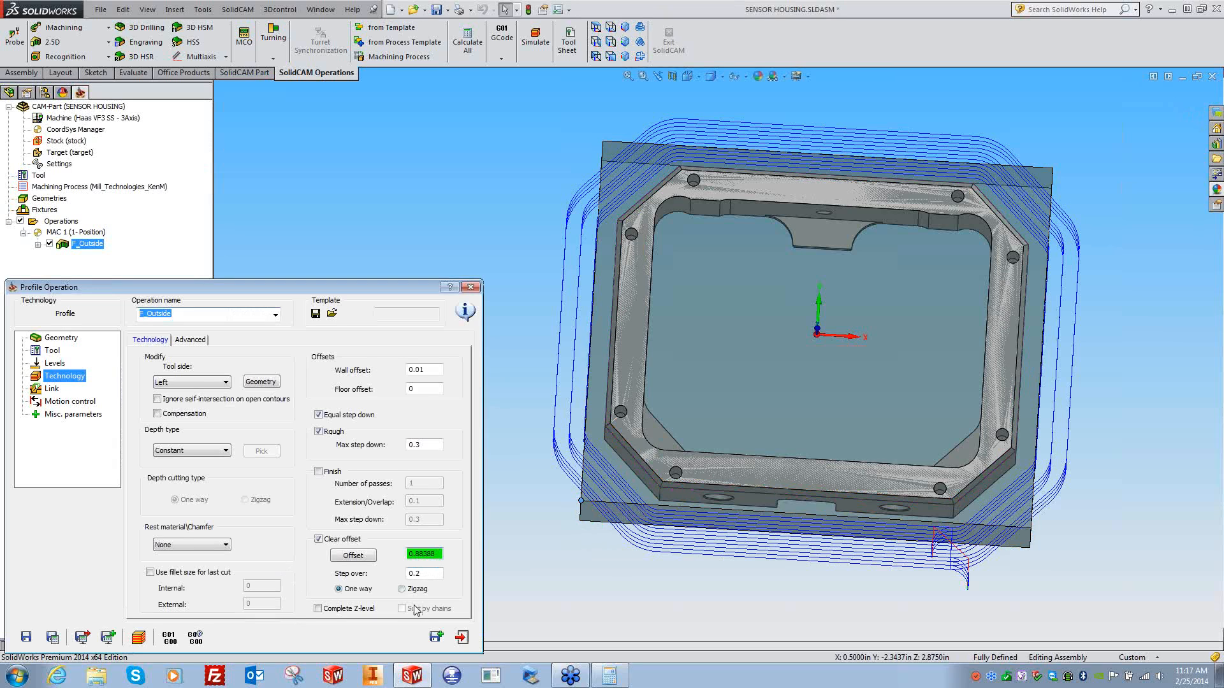
- Enter 0.44 clear offset and 0.22 step over and recalculate
click(431, 575)
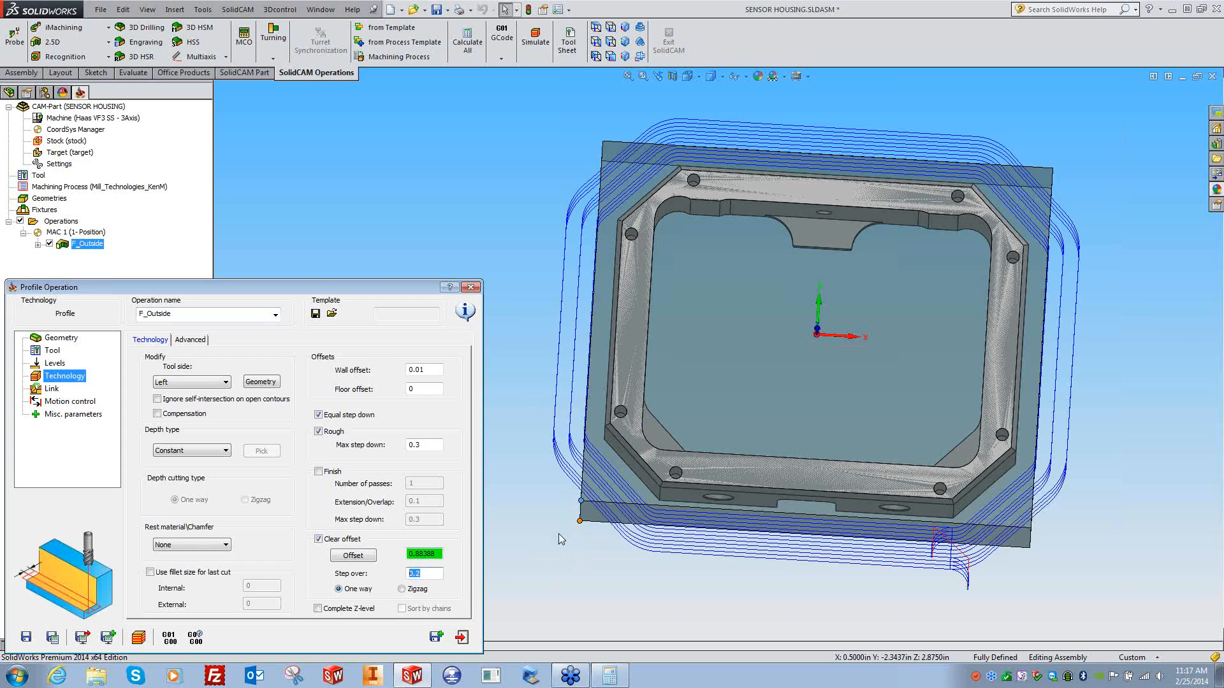
drag(439, 556, 409, 554)
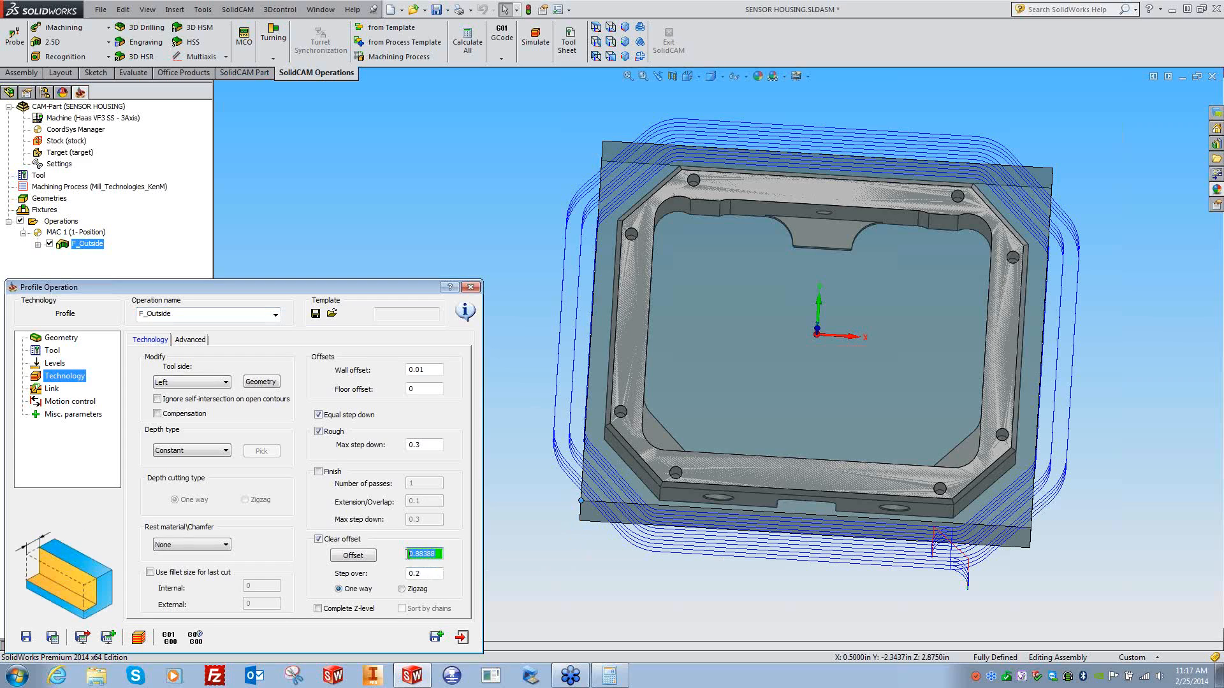
text(.)
drag(434, 575, 376, 580)
text(.)
click(52, 638)
- Orbit to inspect the new roughing loops and glance at the advanced profile options
middle_drag(632, 596, 464, 602)
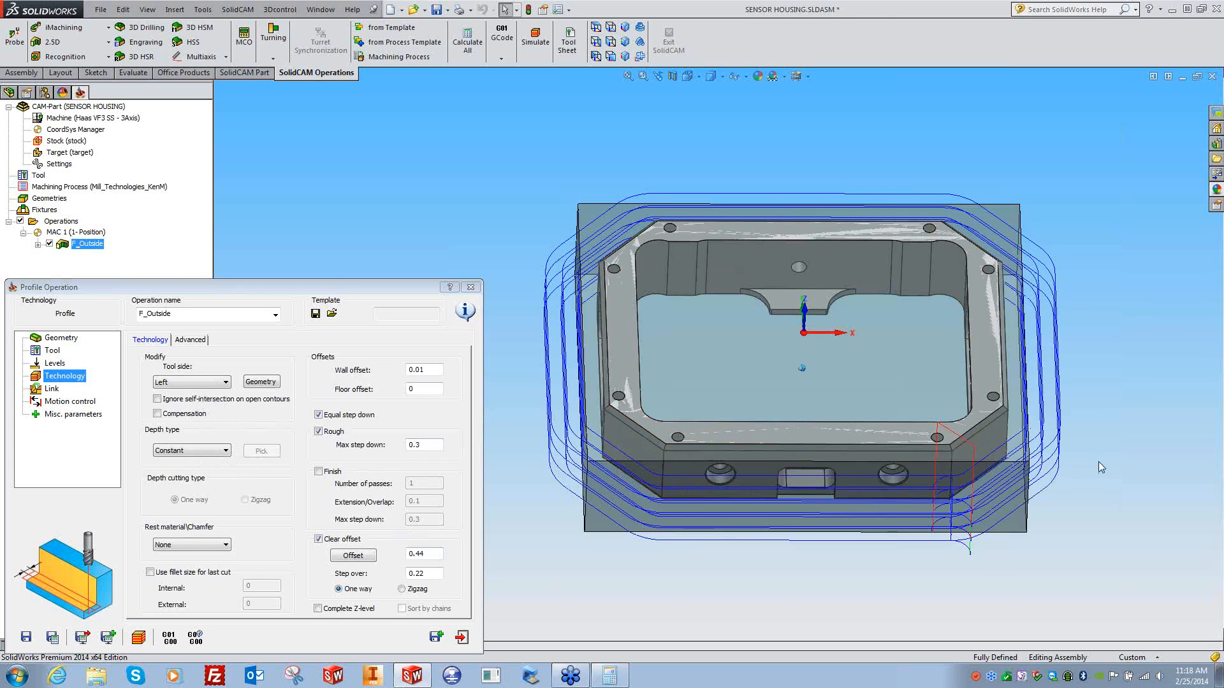
middle_drag(1099, 462, 1002, 442)
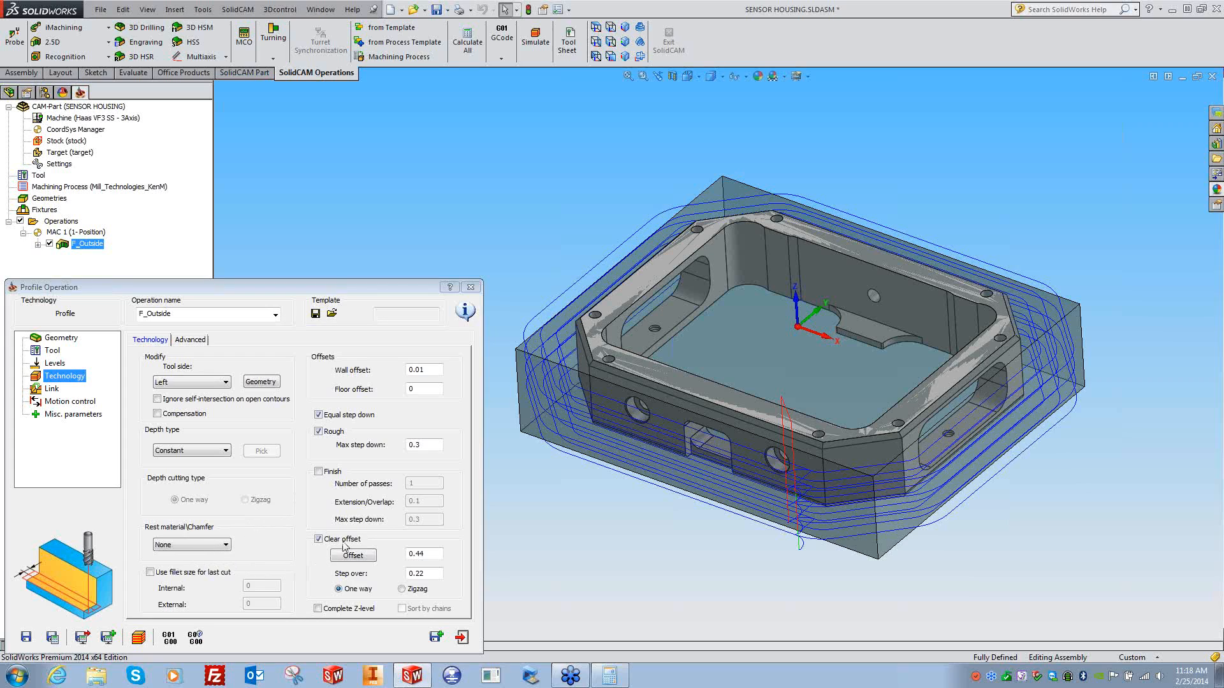
click(191, 341)
click(158, 341)
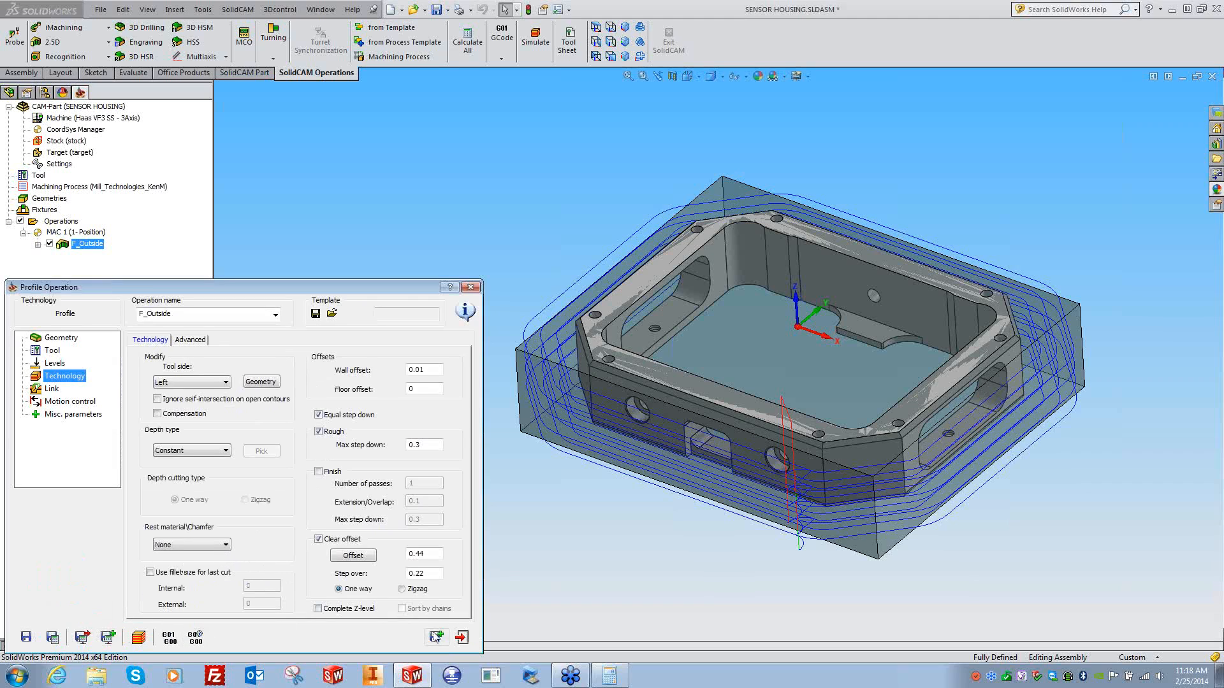
- Close the P_Outside settings and hide its toolpath, leaving the housing visible in its stock block
click(462, 638)
click(49, 244)
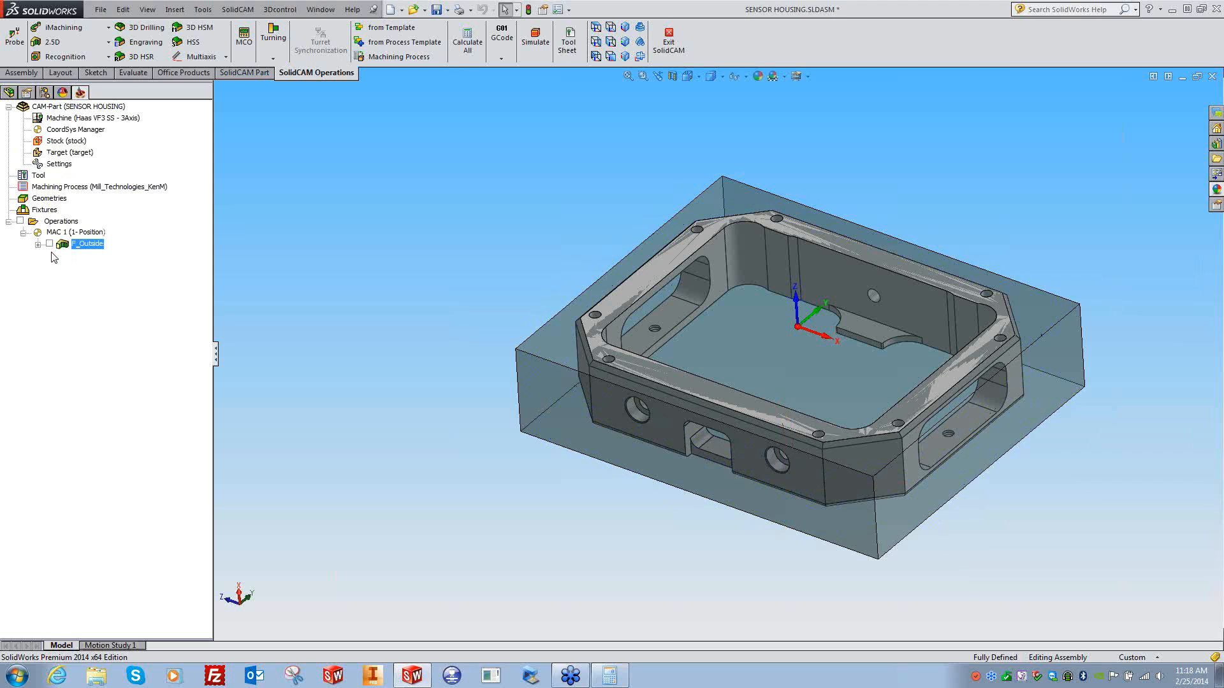
key(f)
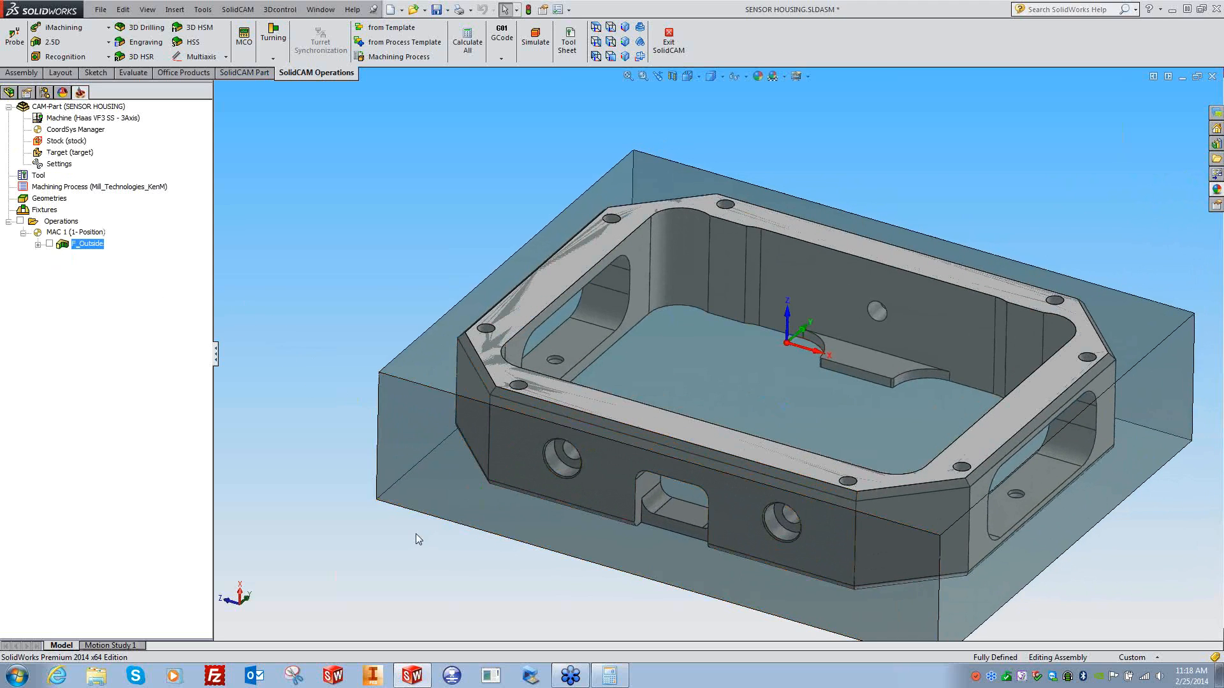
middle_drag(415, 533, 448, 573)
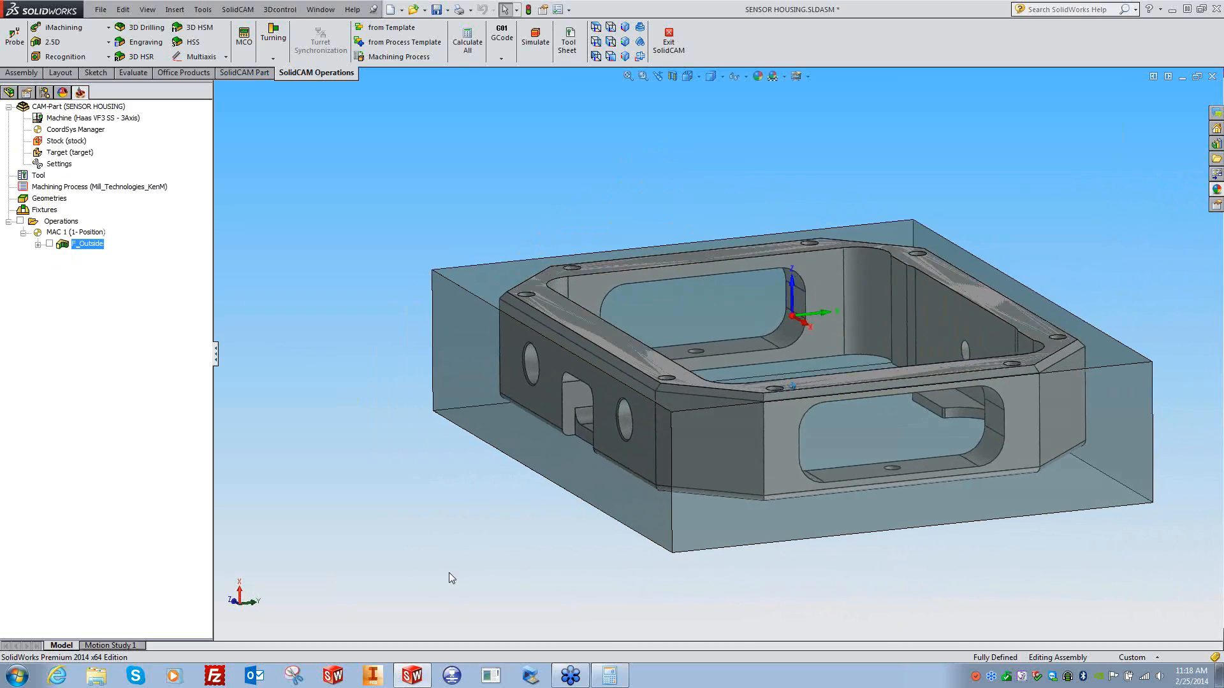
scroll(449, 573, down, 5)
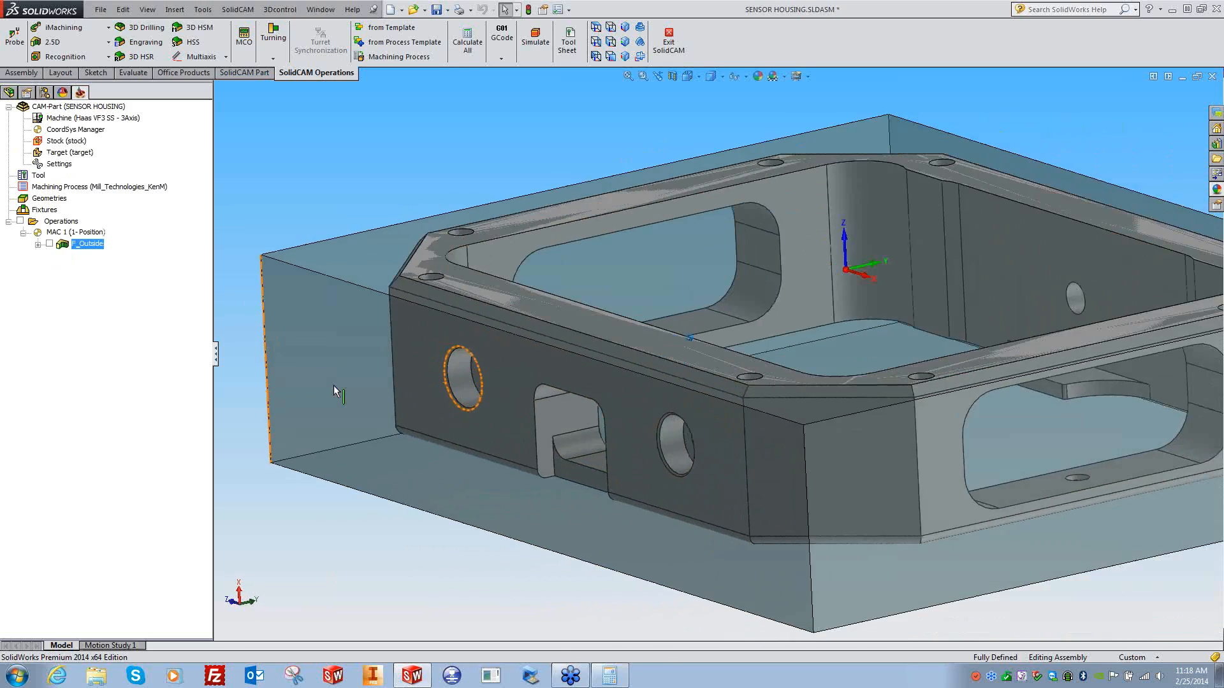
scroll(334, 391, up, 5)
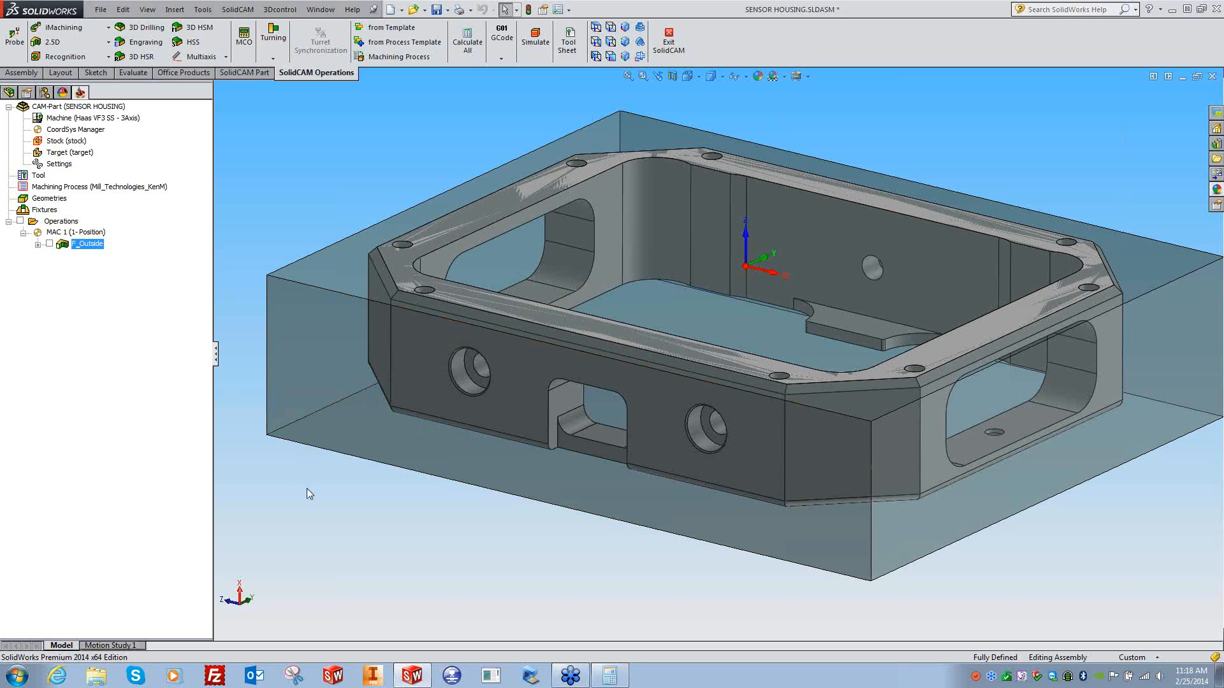
- Add a new Profile milling operation to MAC 1
right_click(87, 249)
mouse_move(261, 104)
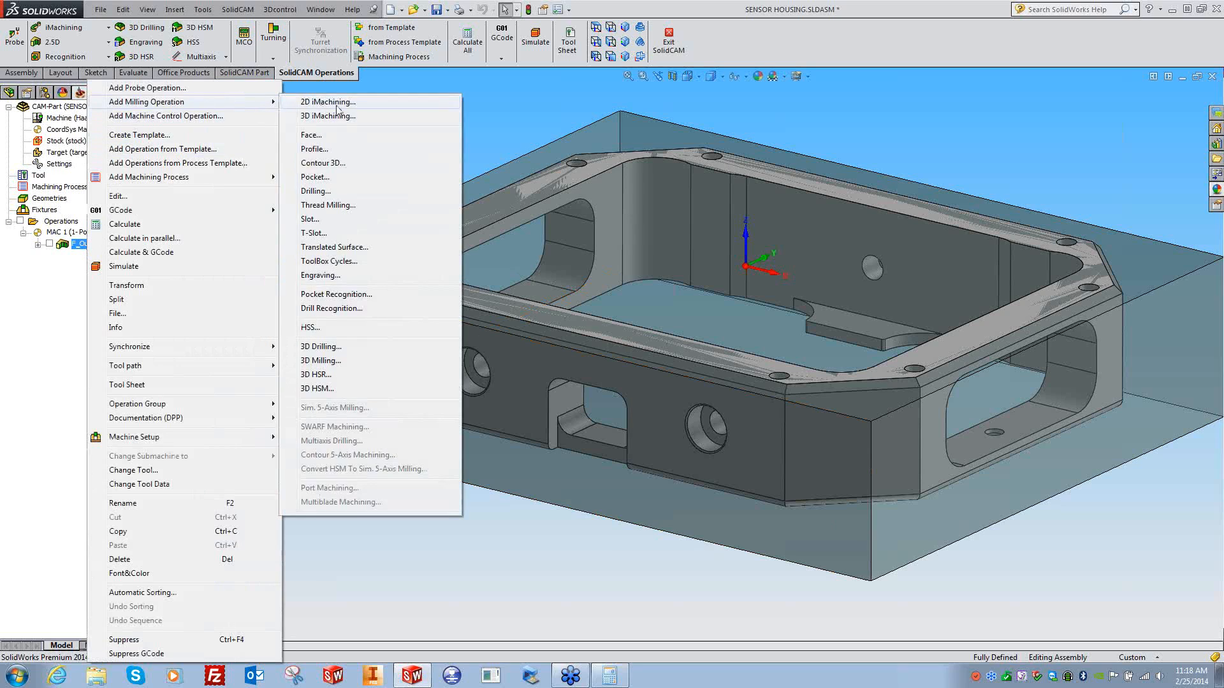
click(315, 150)
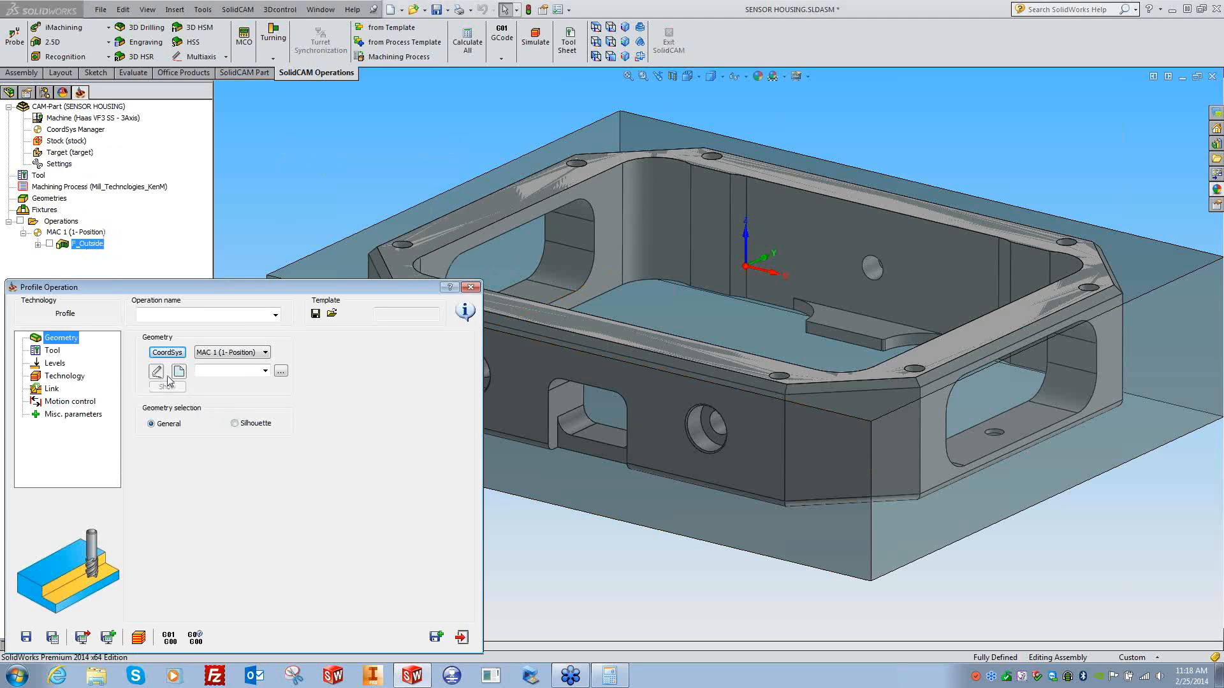
- Use the existing Outside geometry chain for the new operation and preview it on the model
click(179, 372)
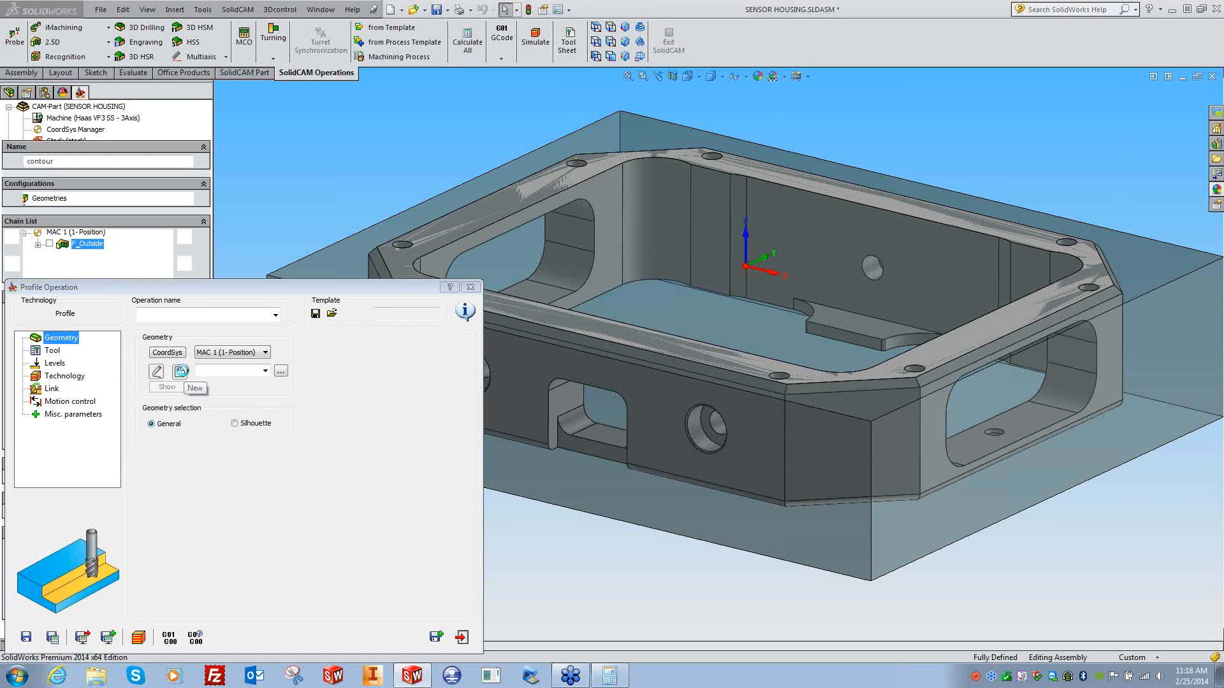
click(24, 127)
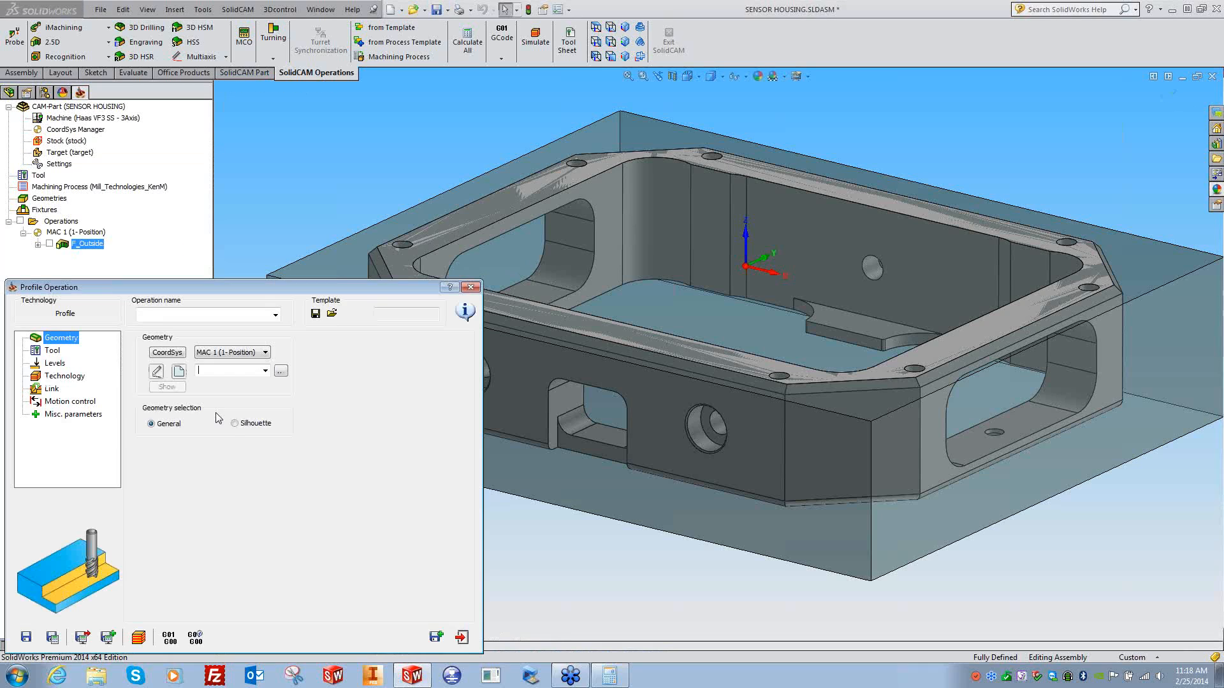
click(265, 371)
click(210, 381)
click(174, 386)
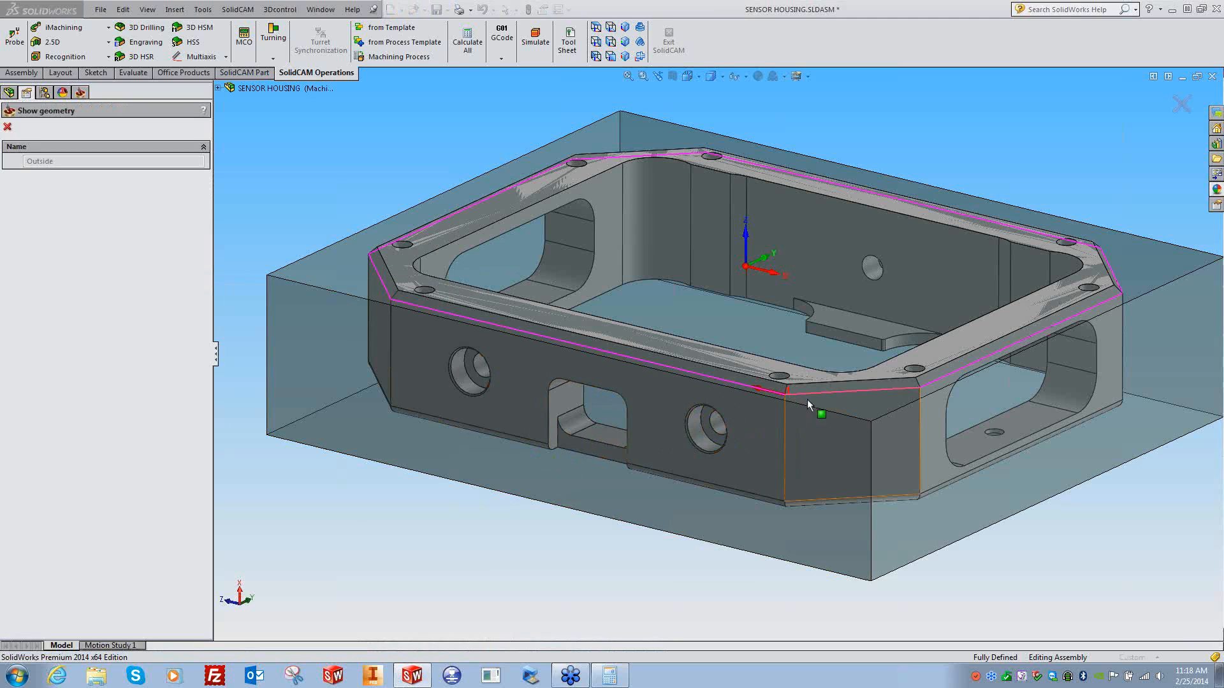
middle_drag(554, 555, 519, 540)
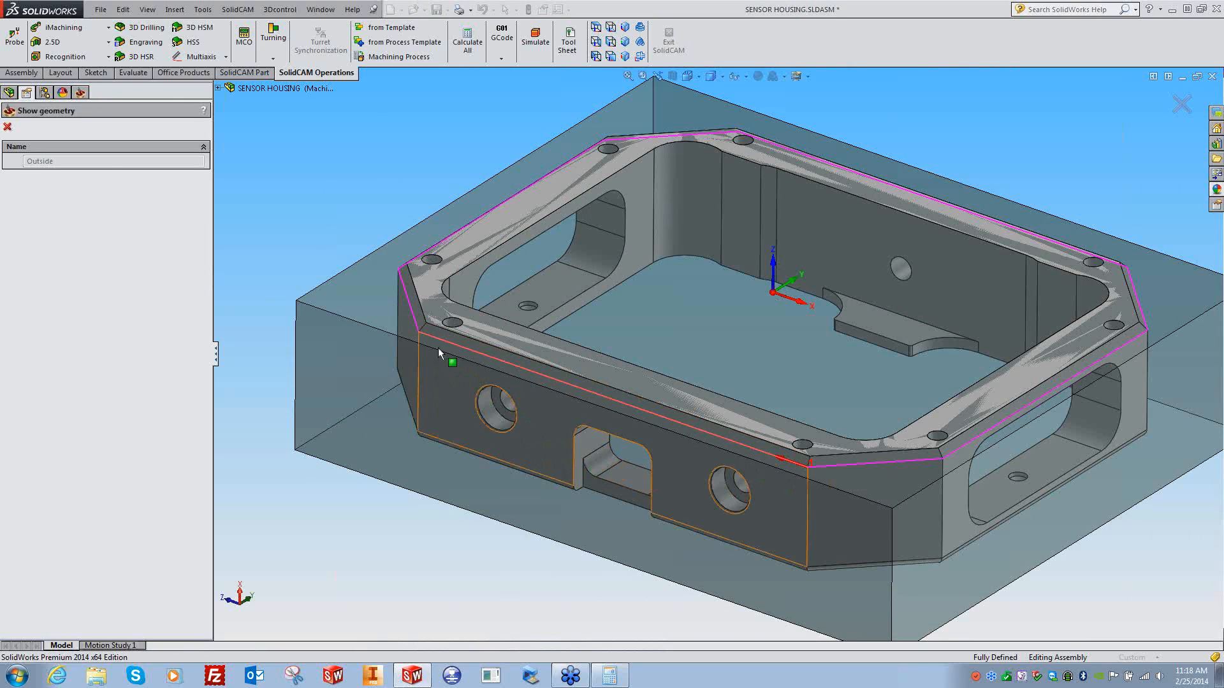
click(7, 127)
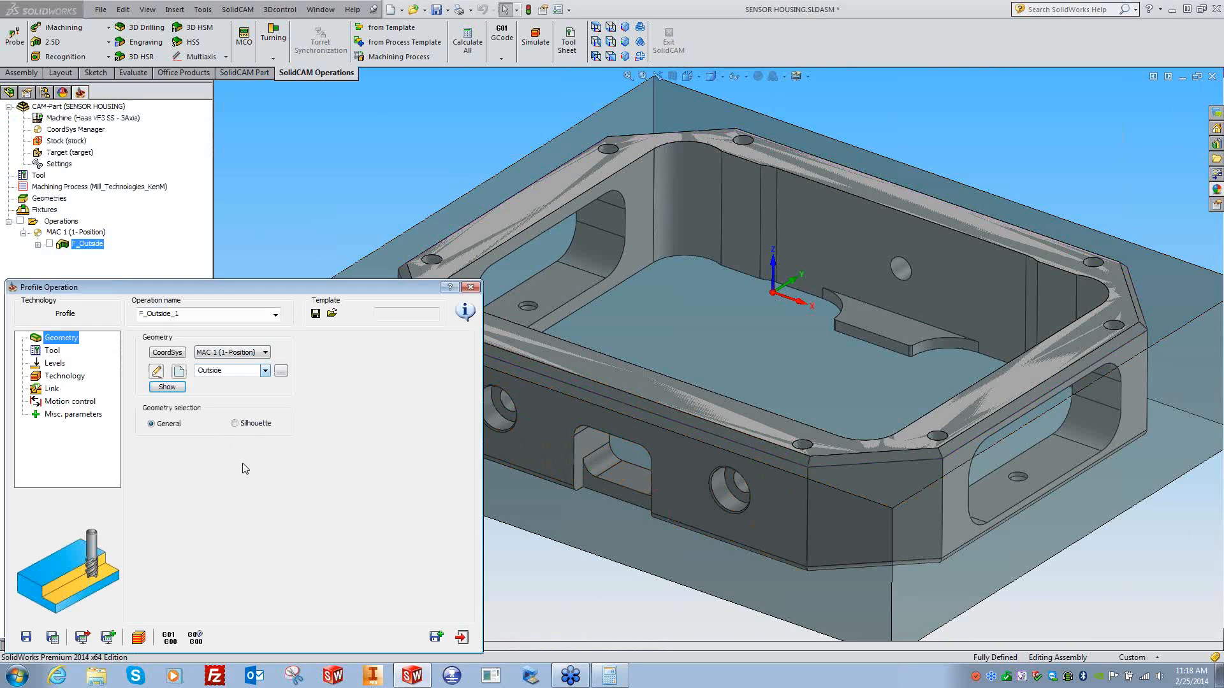
- Make tool 2, a Ø0.375 chamfer mill with a 90° angle, the tool for P_Outside_1
click(45, 352)
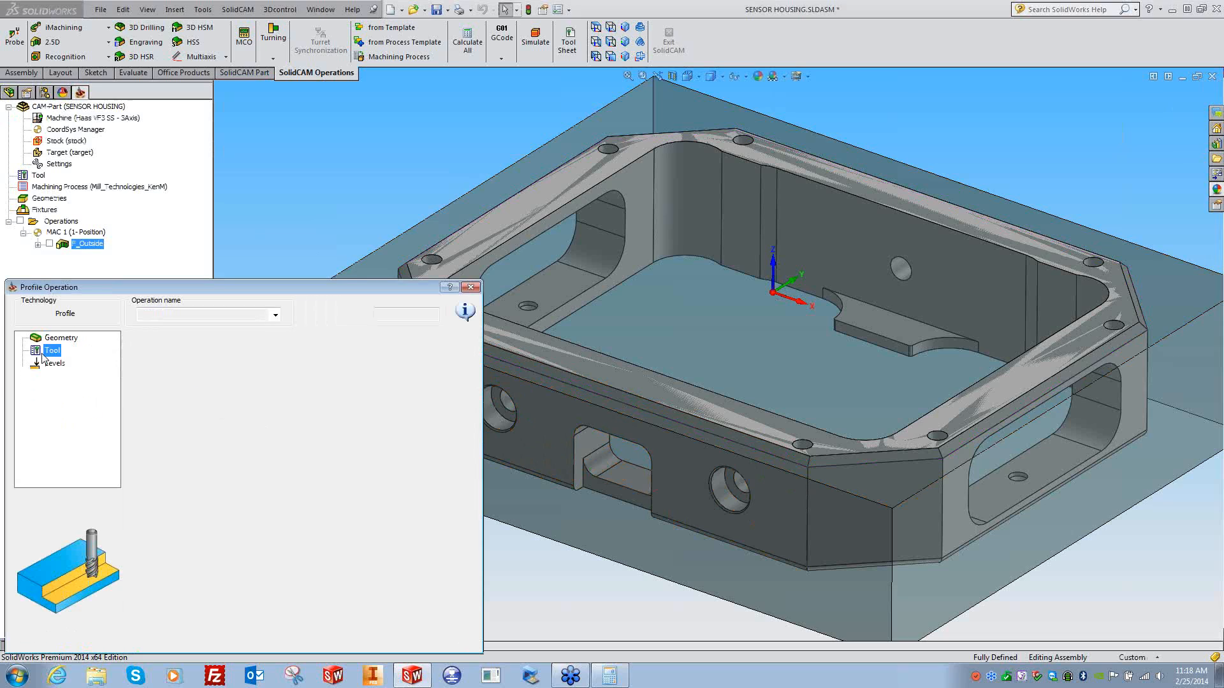
click(200, 523)
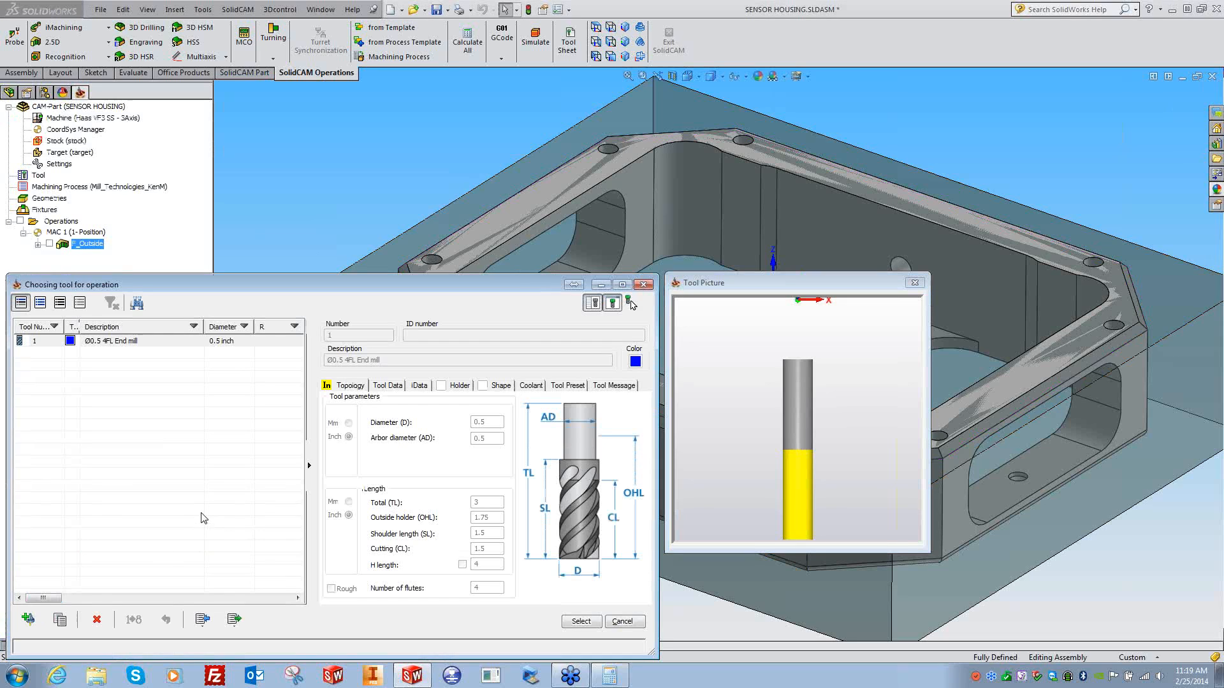
click(29, 622)
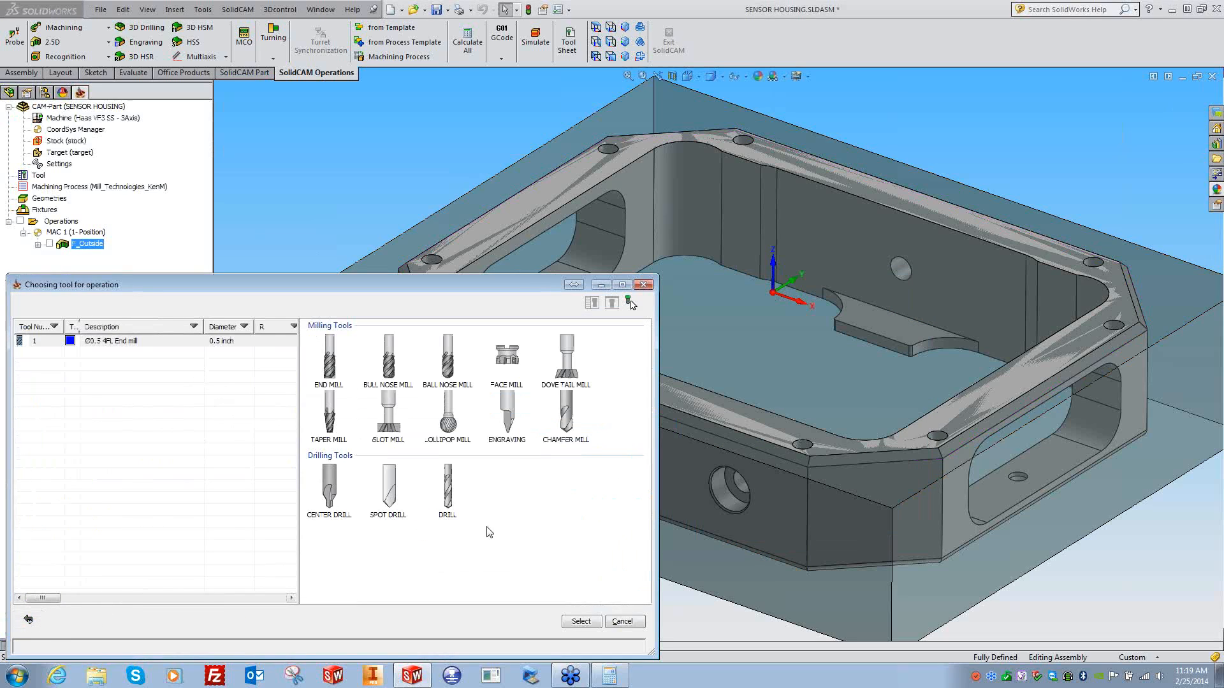
click(567, 420)
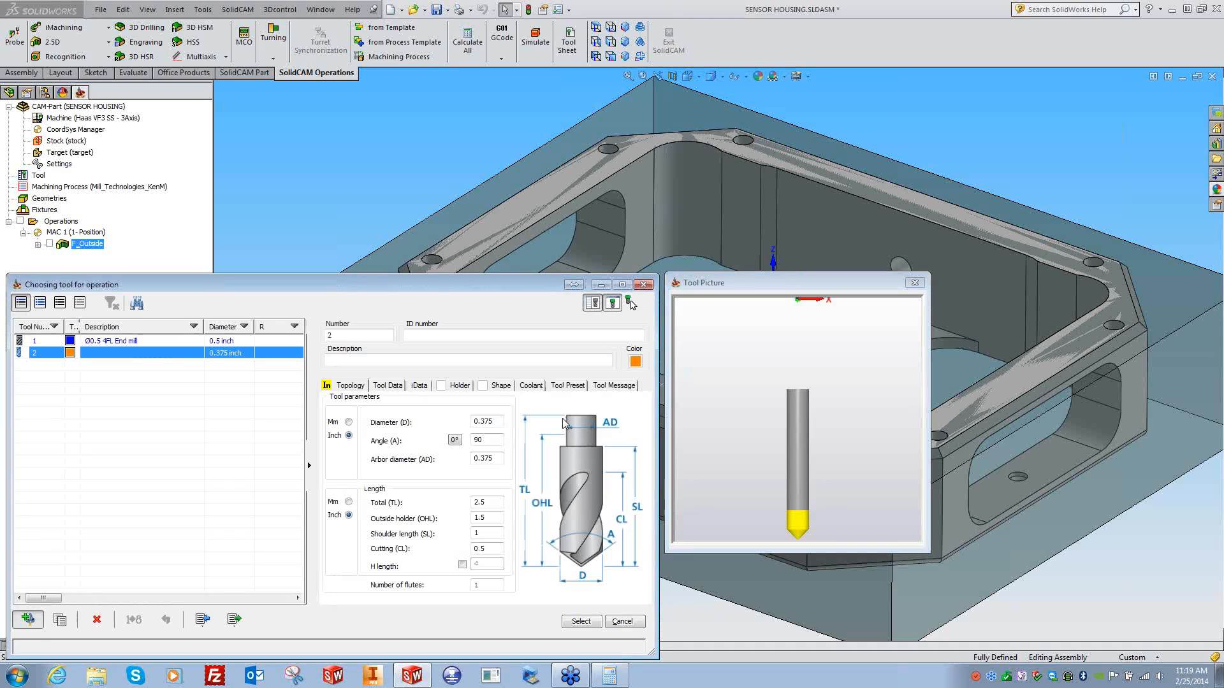
click(386, 366)
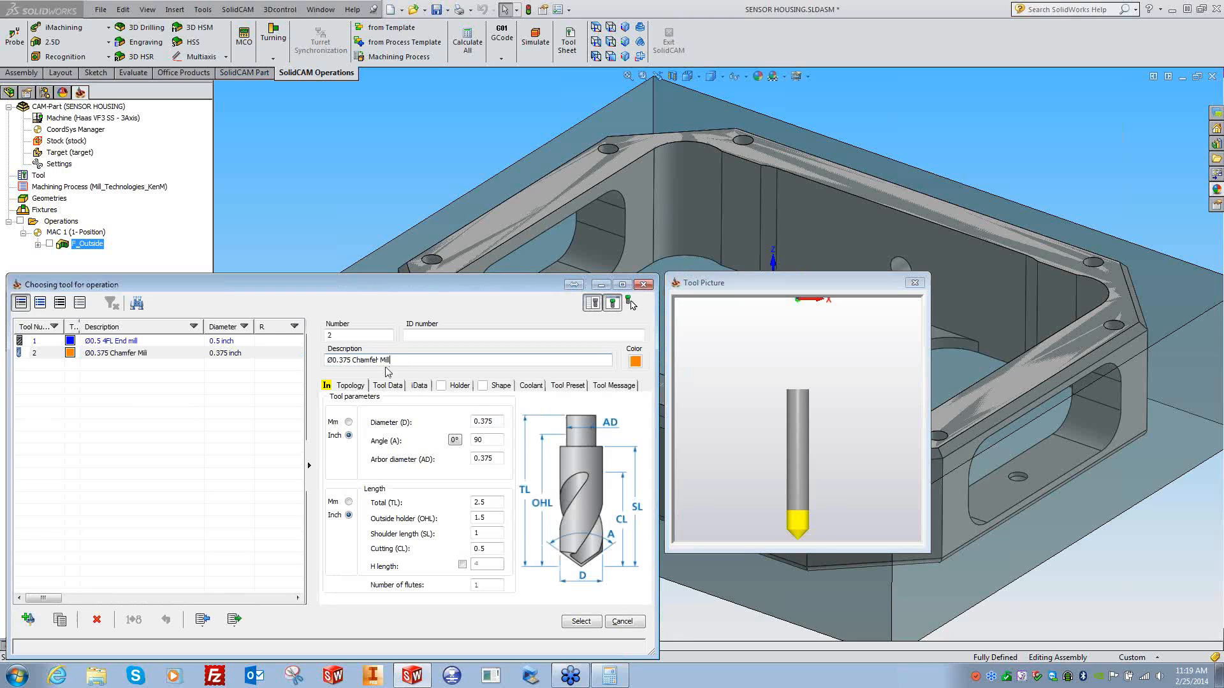
click(495, 421)
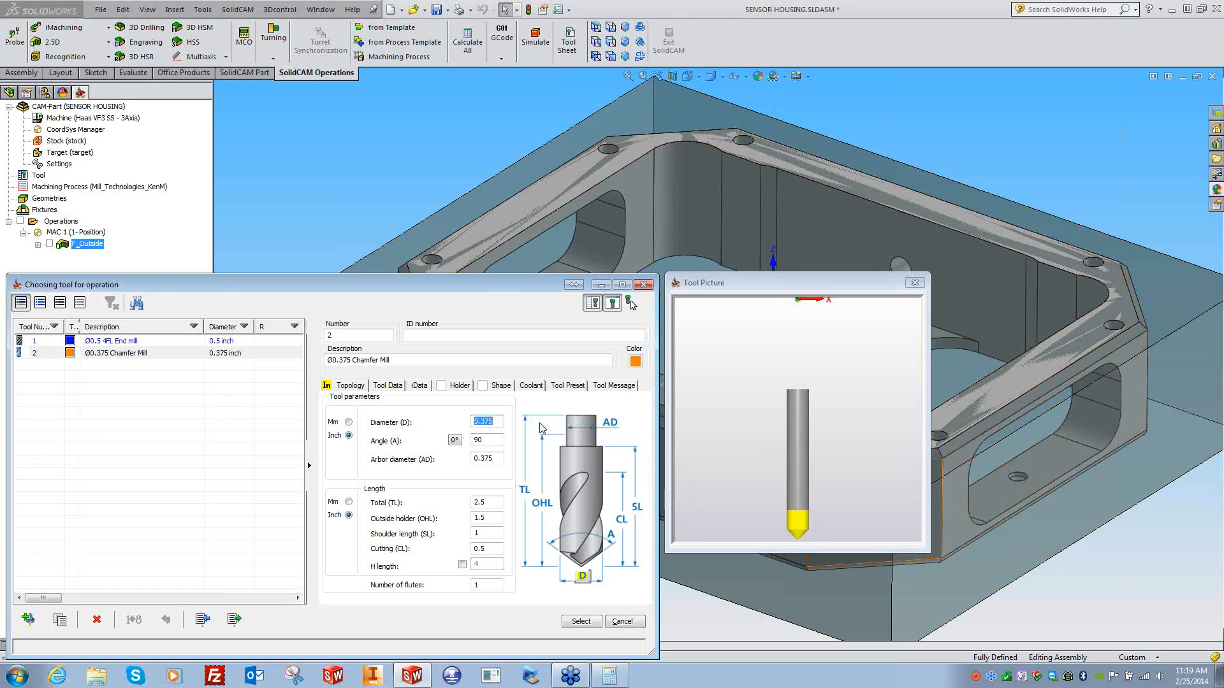
click(580, 622)
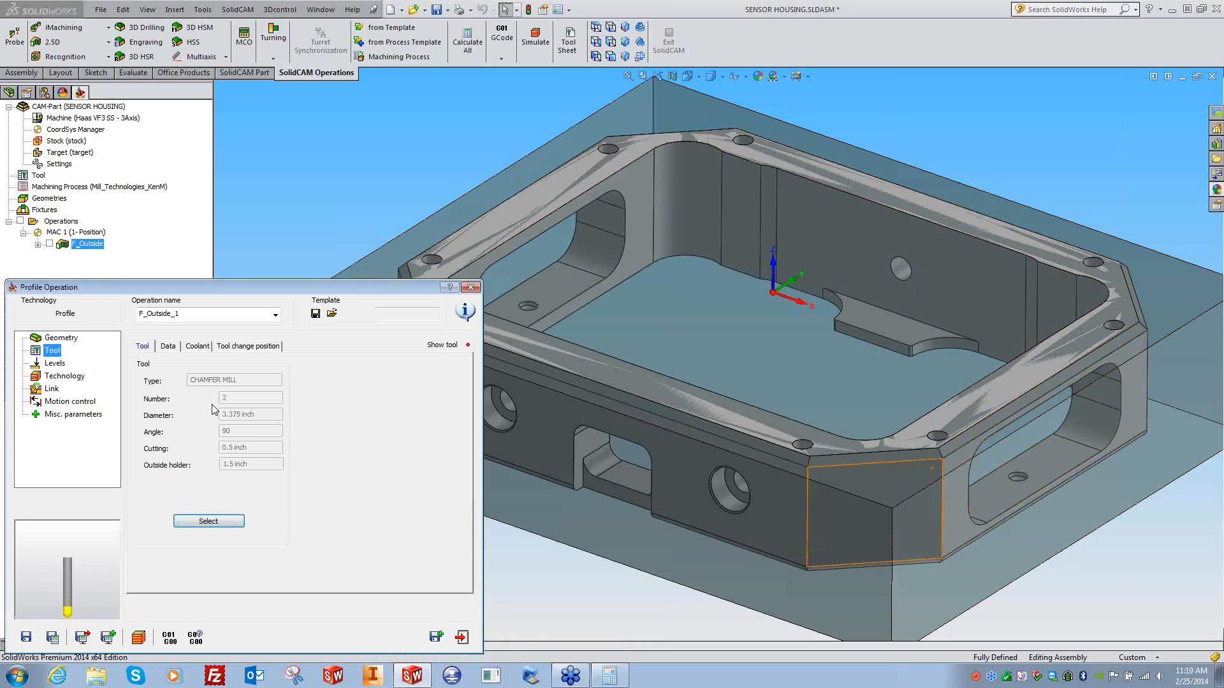
click(204, 522)
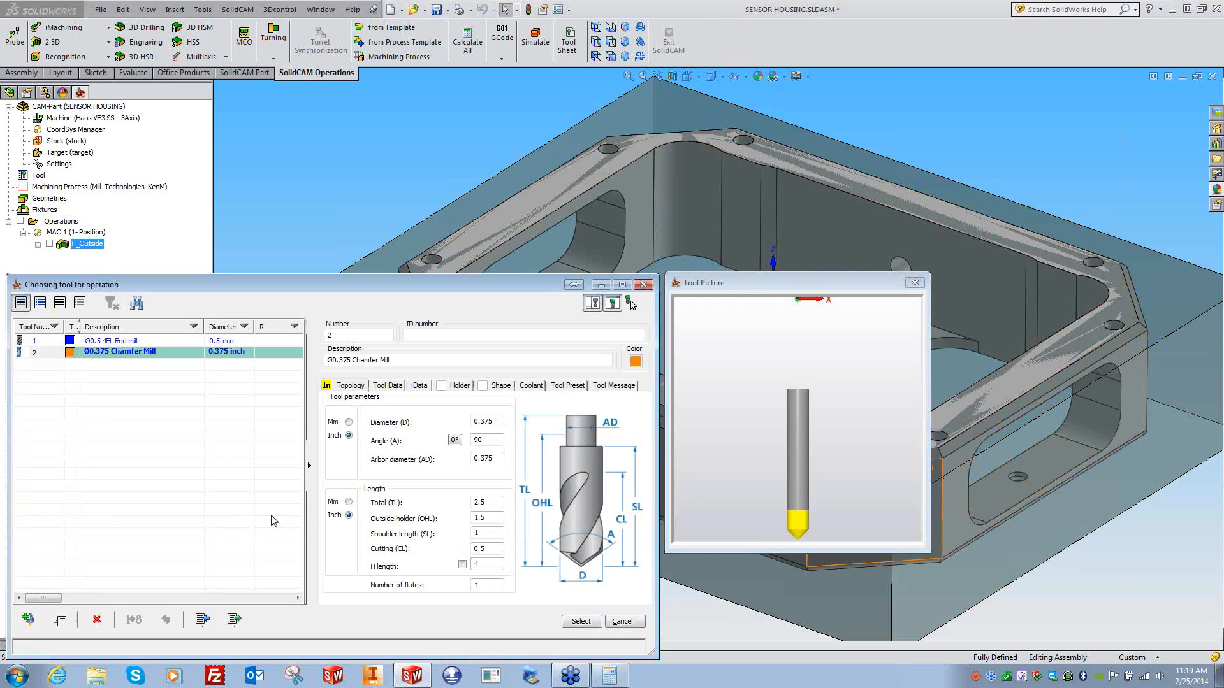
double_click(471, 441)
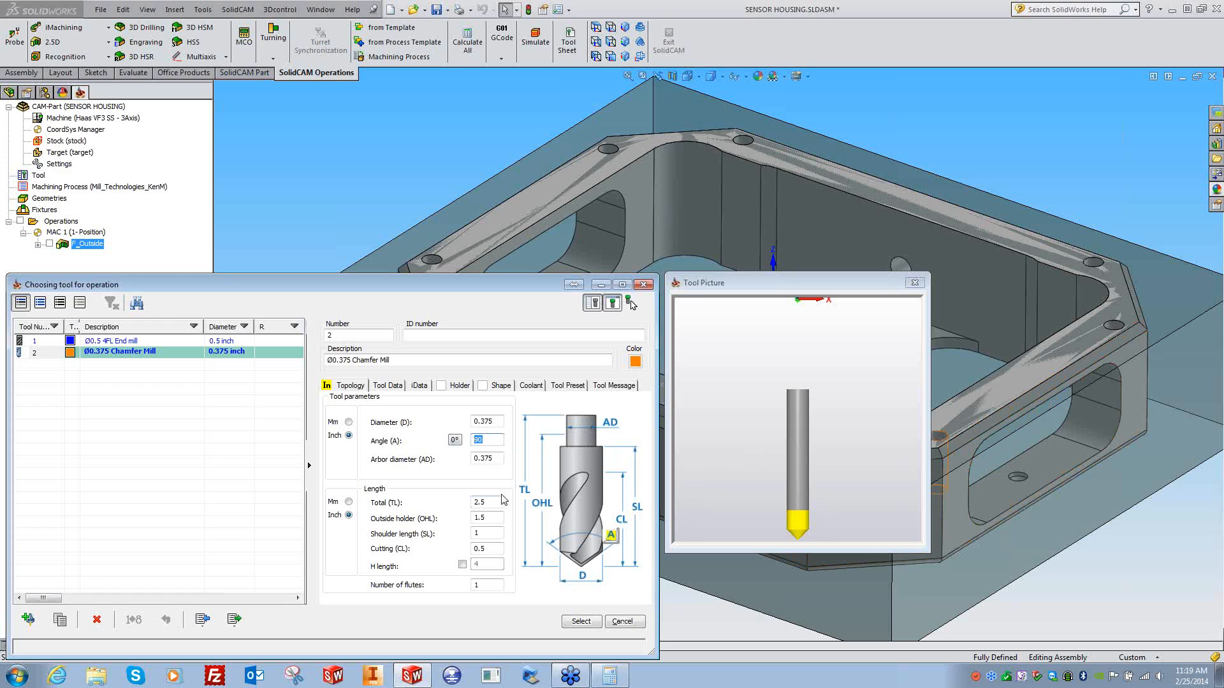
click(581, 621)
click(55, 364)
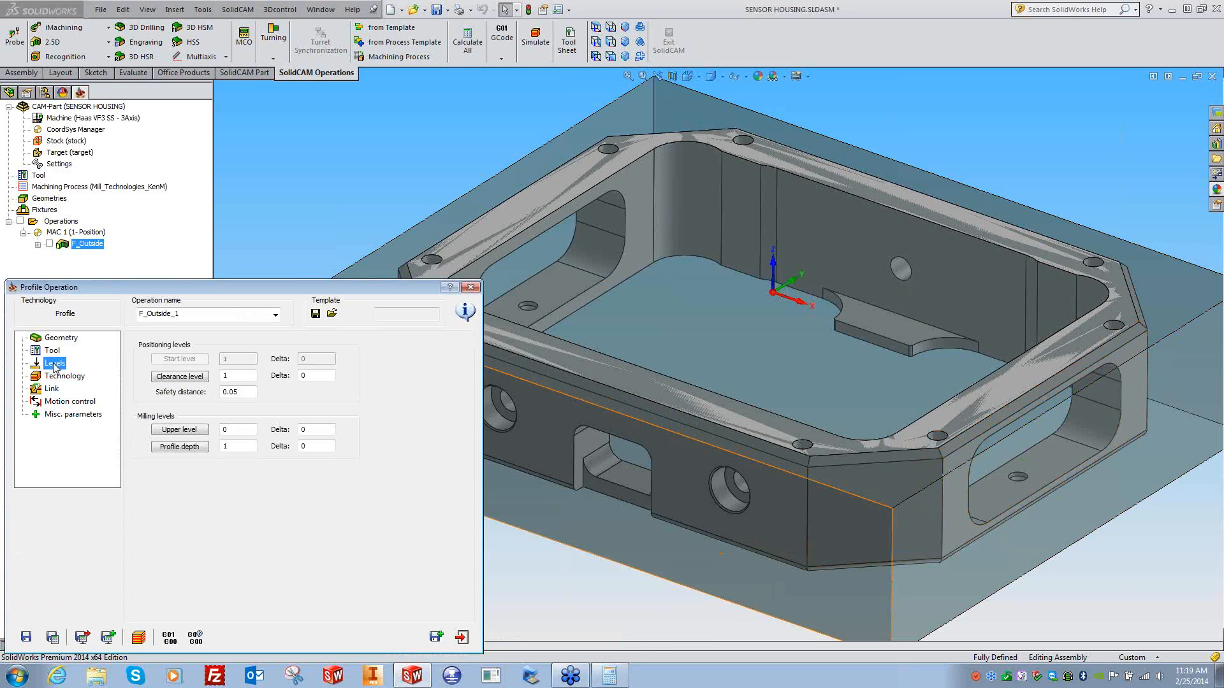
- Set the upper level to 0 by picking the part's top face
click(187, 431)
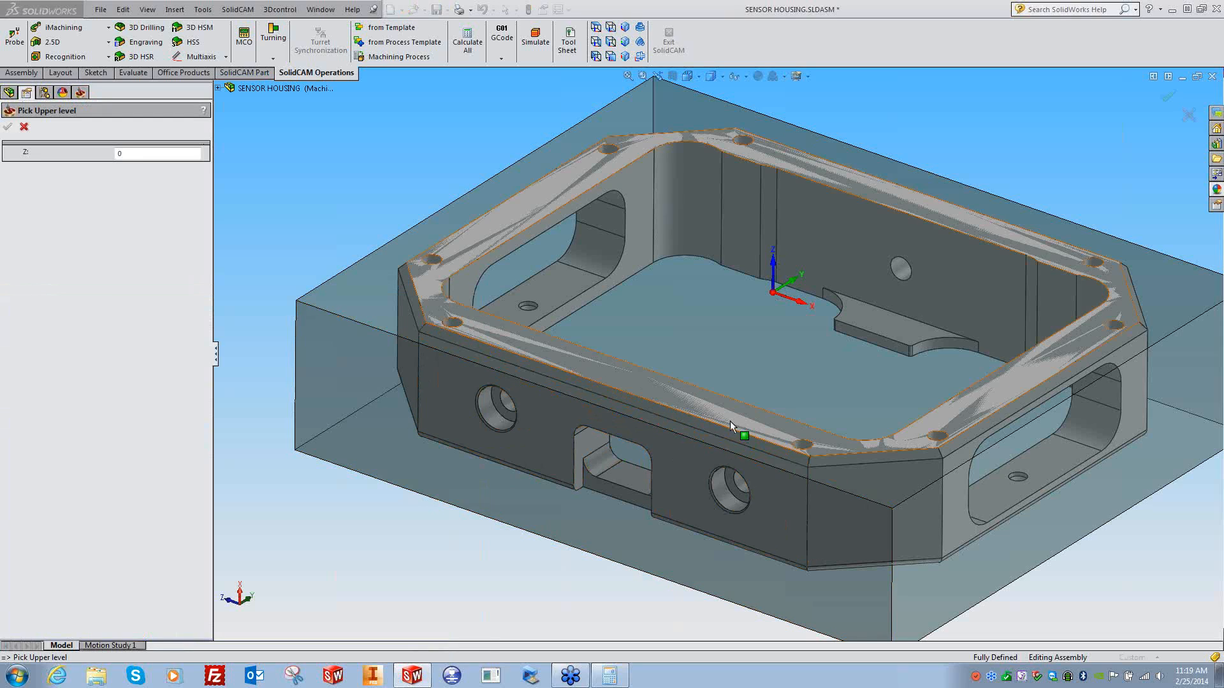
click(730, 422)
click(8, 126)
- Set the profile depth to 0.0625 by picking the chamfer edge's corner point
click(188, 448)
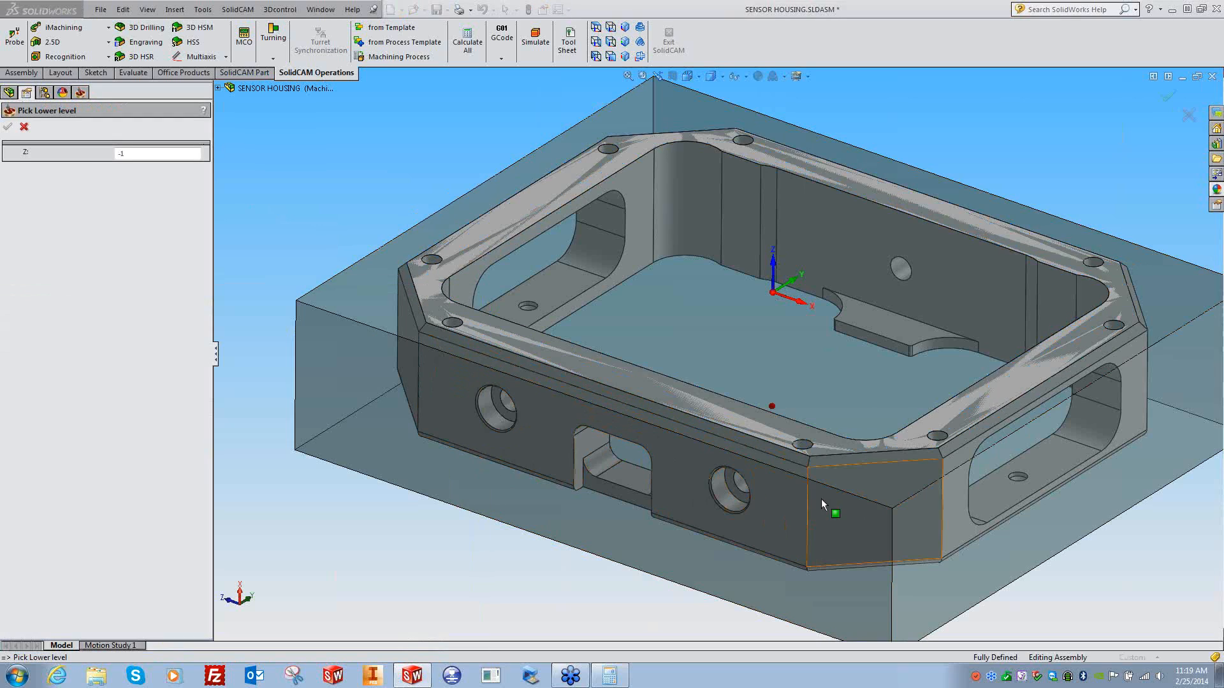
click(799, 470)
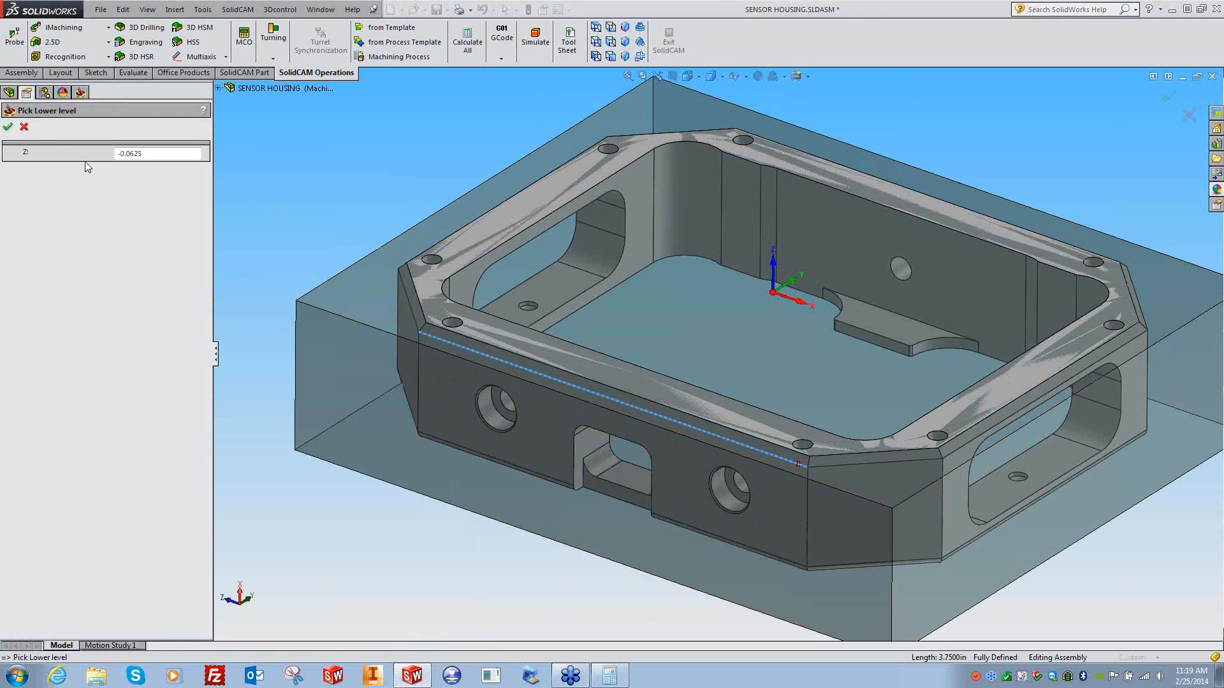
click(9, 127)
drag(252, 448, 212, 447)
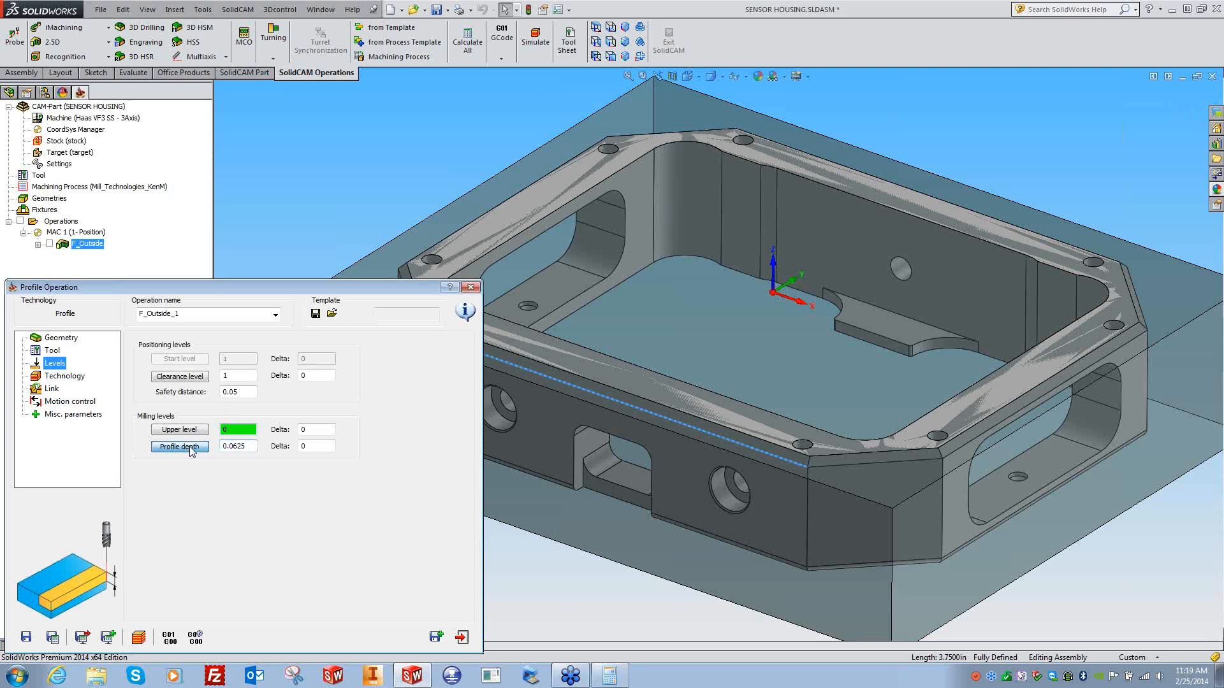
click(191, 447)
click(807, 468)
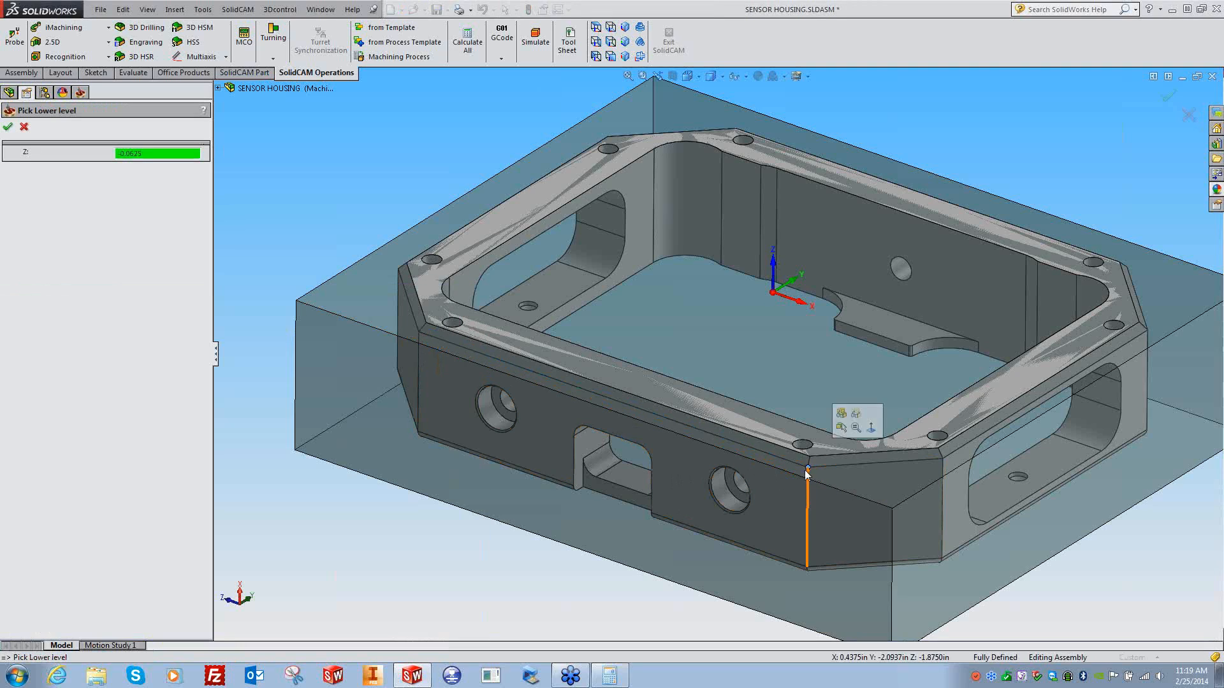
click(7, 127)
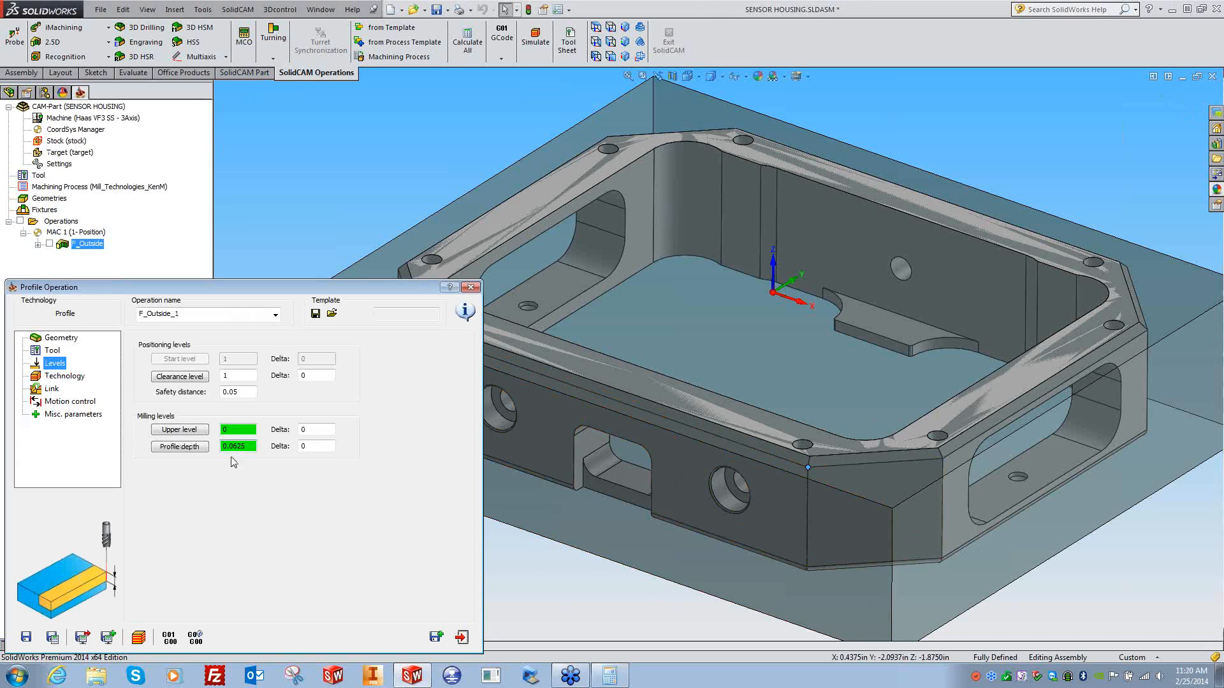
- Set Rest material/Chamfer to Chamfer on the Technology page
click(64, 378)
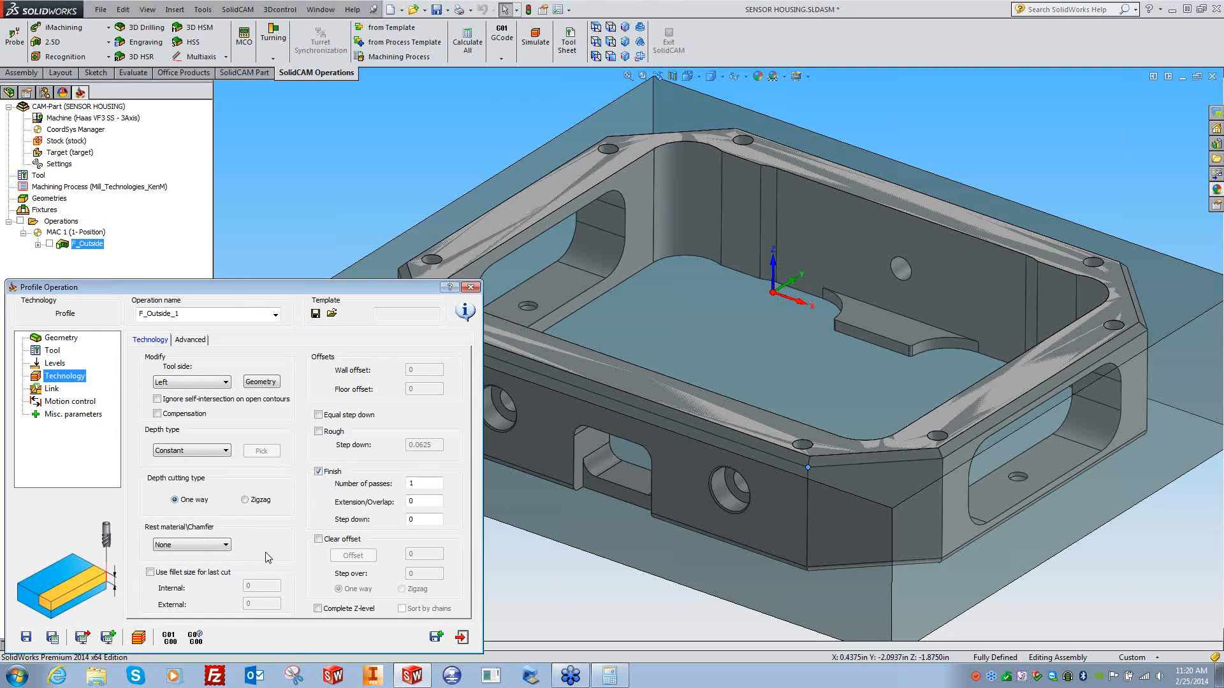
click(210, 546)
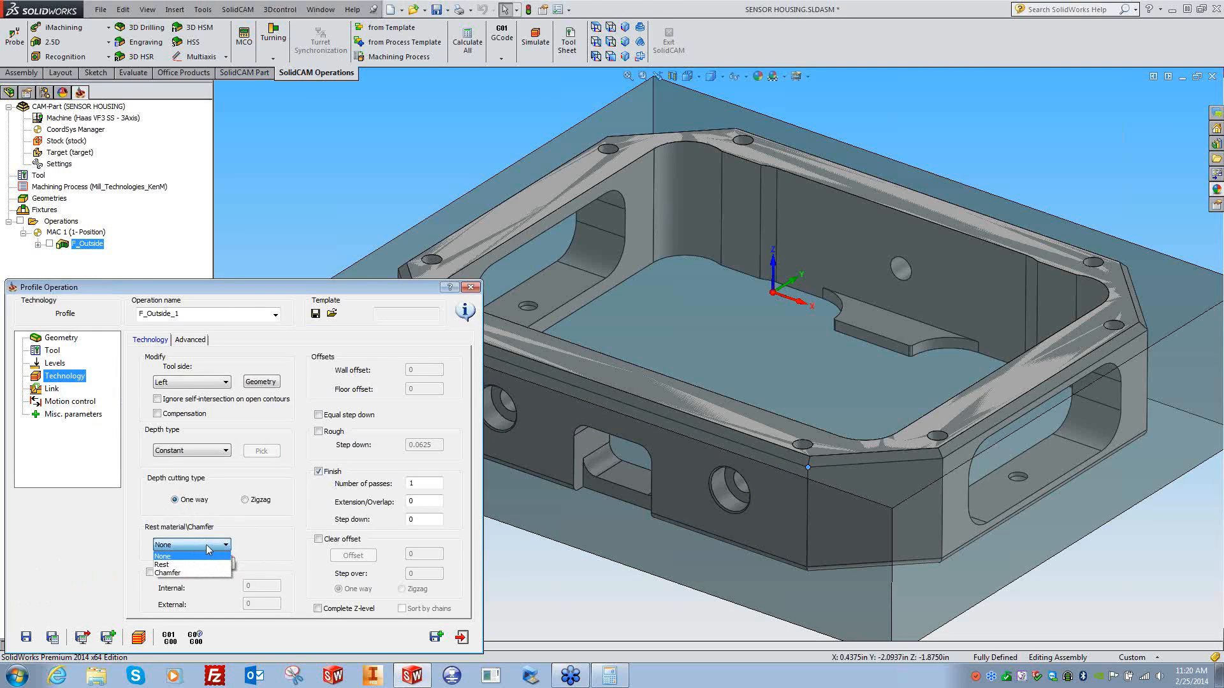
click(173, 574)
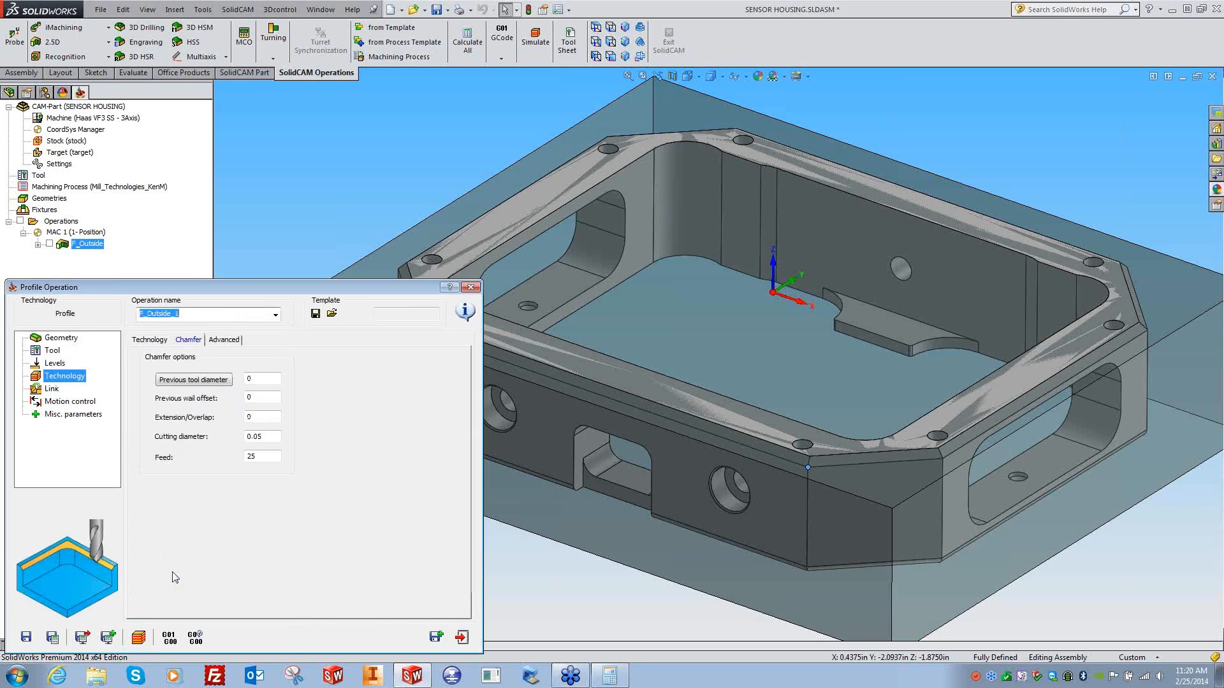
click(158, 343)
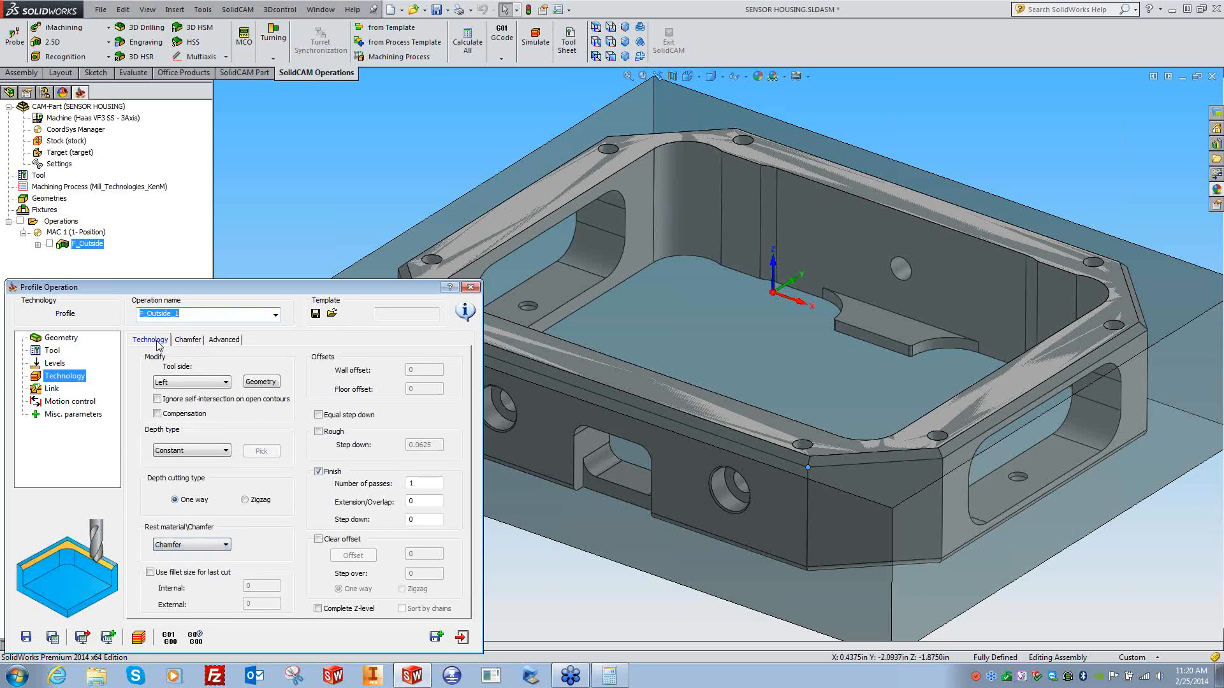
click(186, 340)
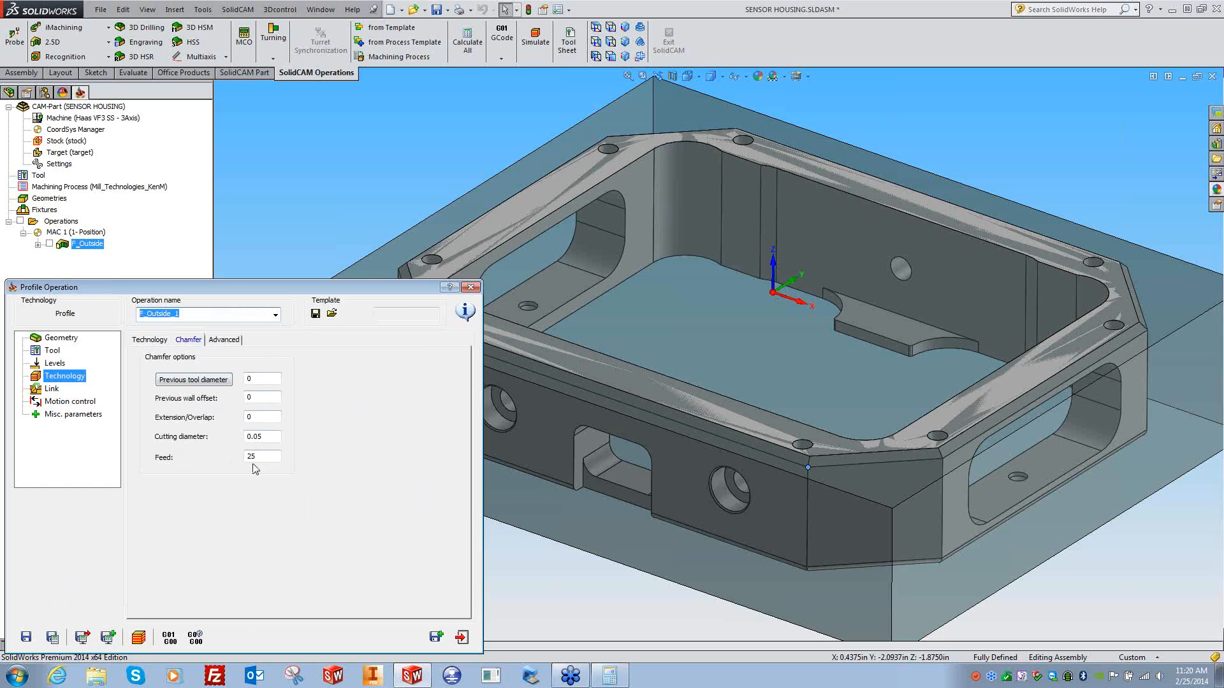
- Enter a chamfer cutting diameter and Save & Calculate, dismissing the incorrect chamfer data error
click(270, 436)
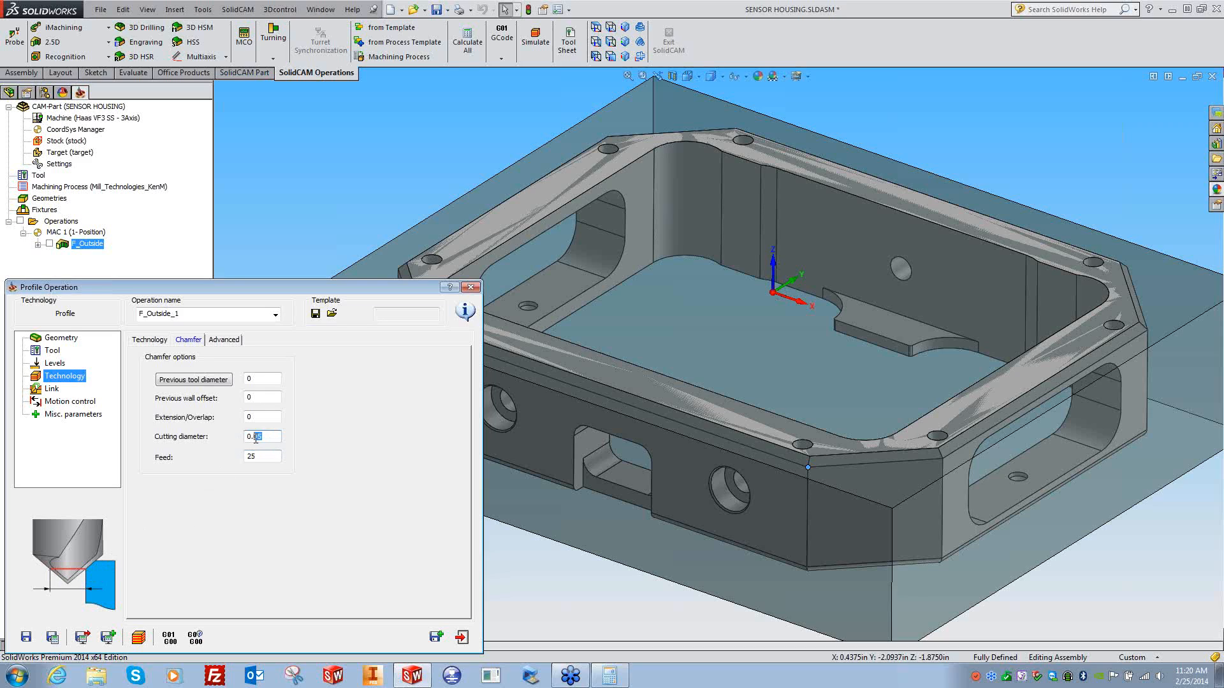
text(.01)
drag(261, 438, 221, 449)
text(0)
click(275, 417)
click(55, 638)
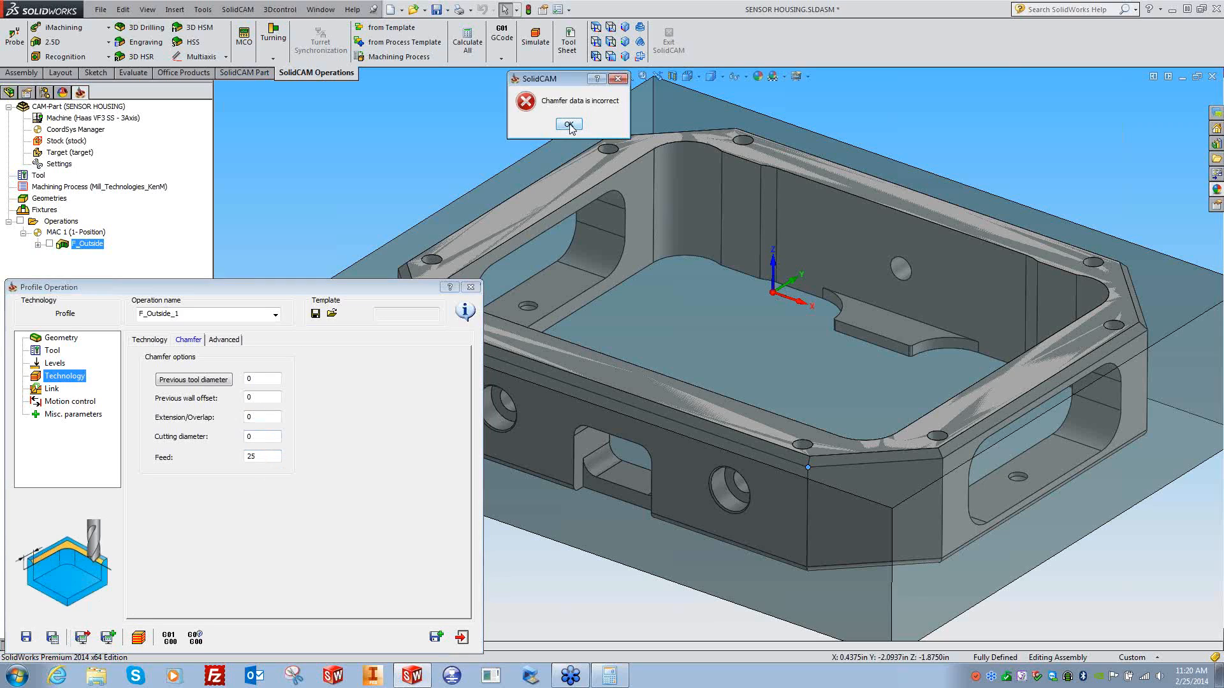
click(568, 124)
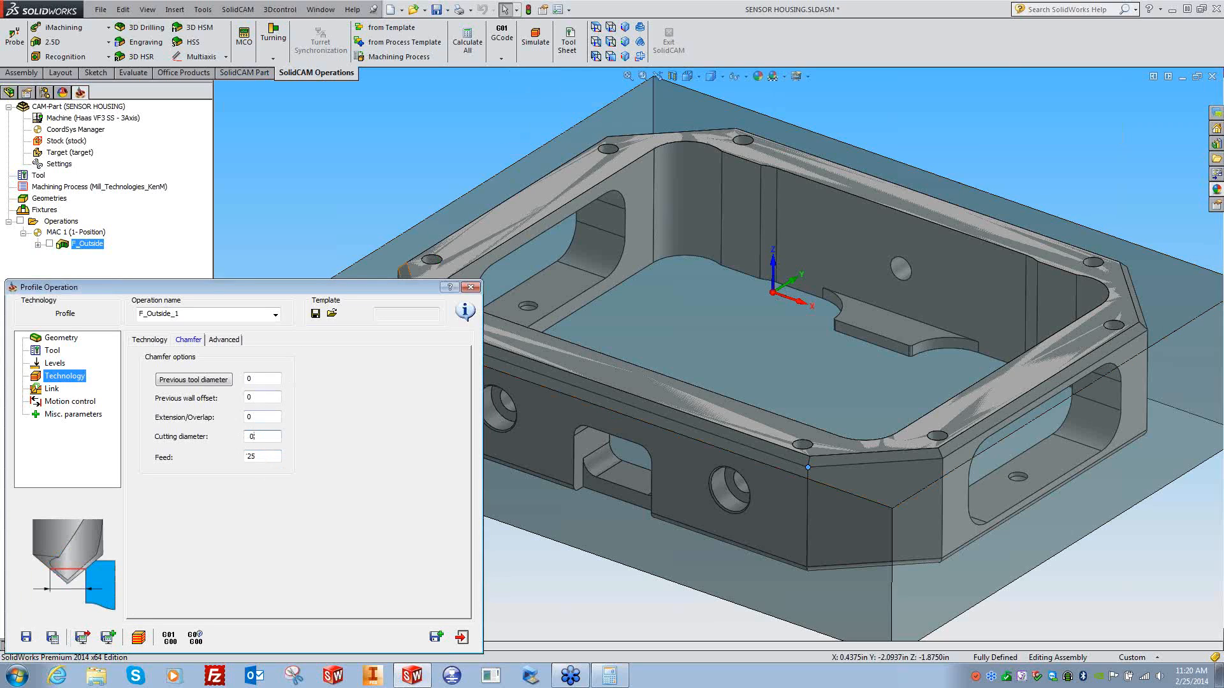
- Correct the chamfer cutting diameter to 0.01 and Save & Calculate the operation
click(54, 638)
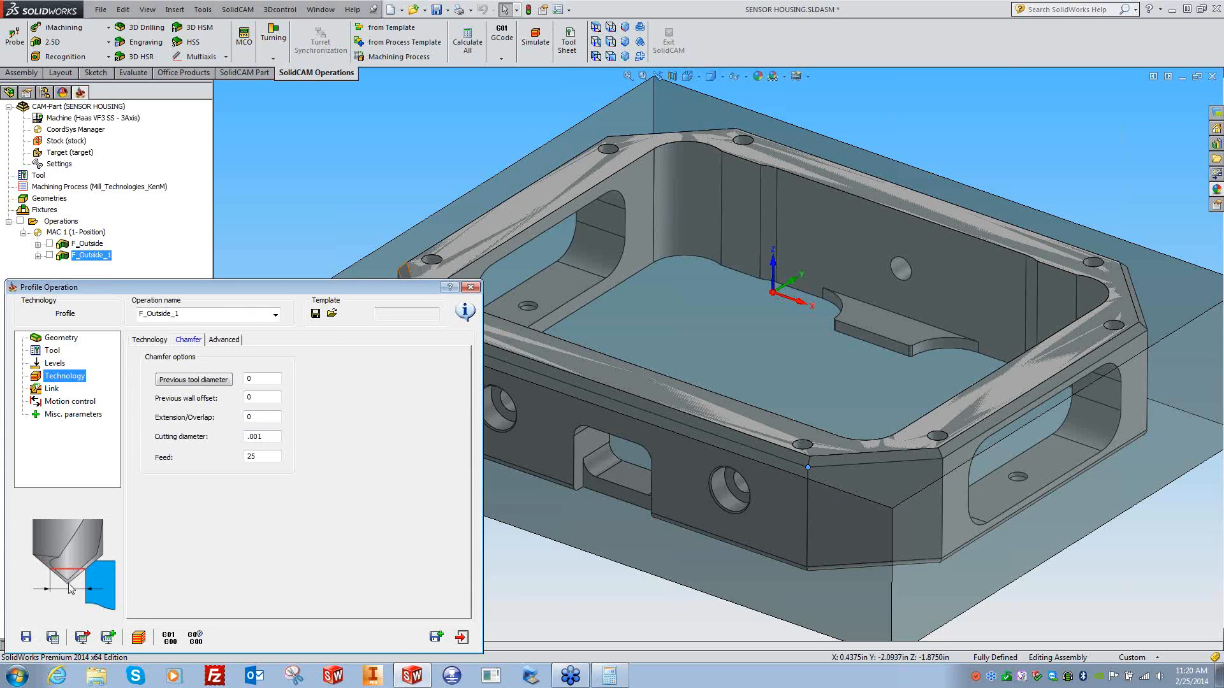
drag(275, 436, 239, 439)
key(Delete)
text(.01)
click(54, 638)
click(141, 638)
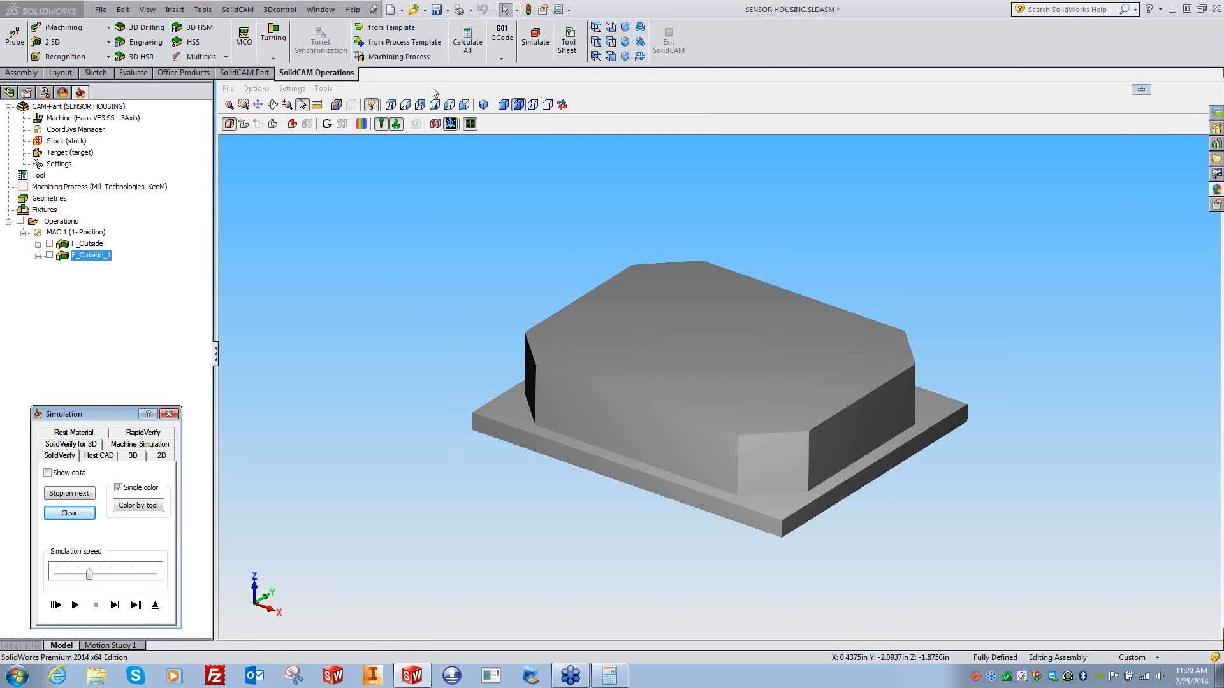
click(419, 105)
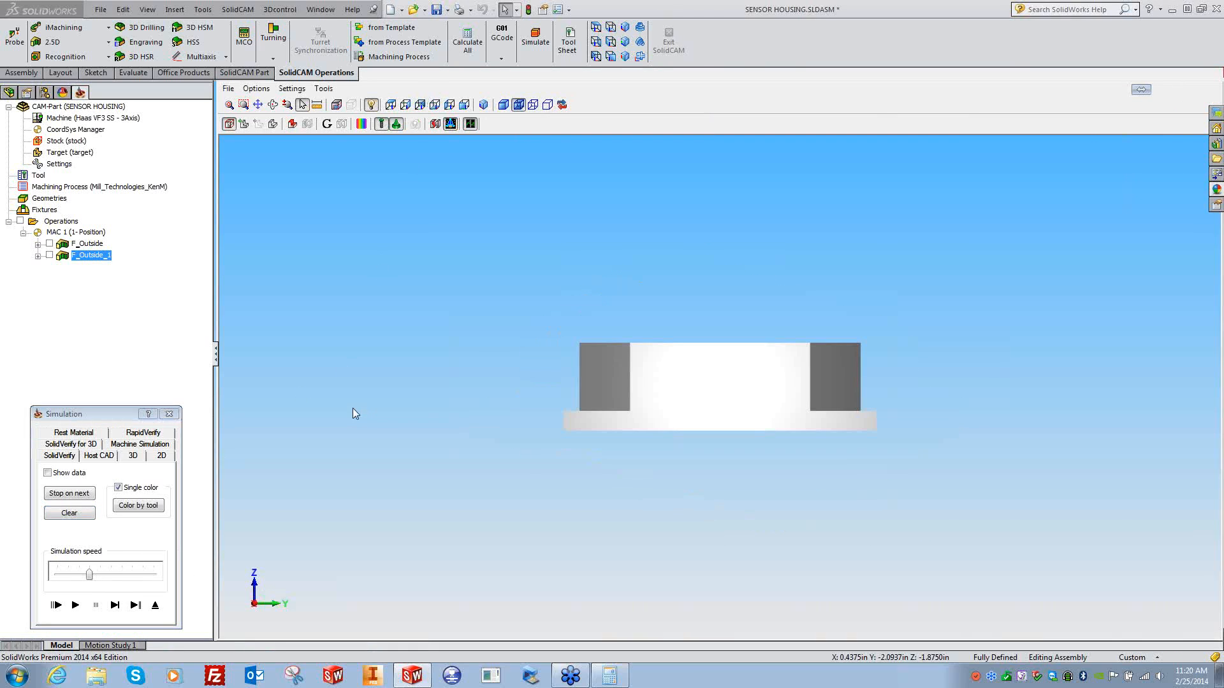
click(115, 605)
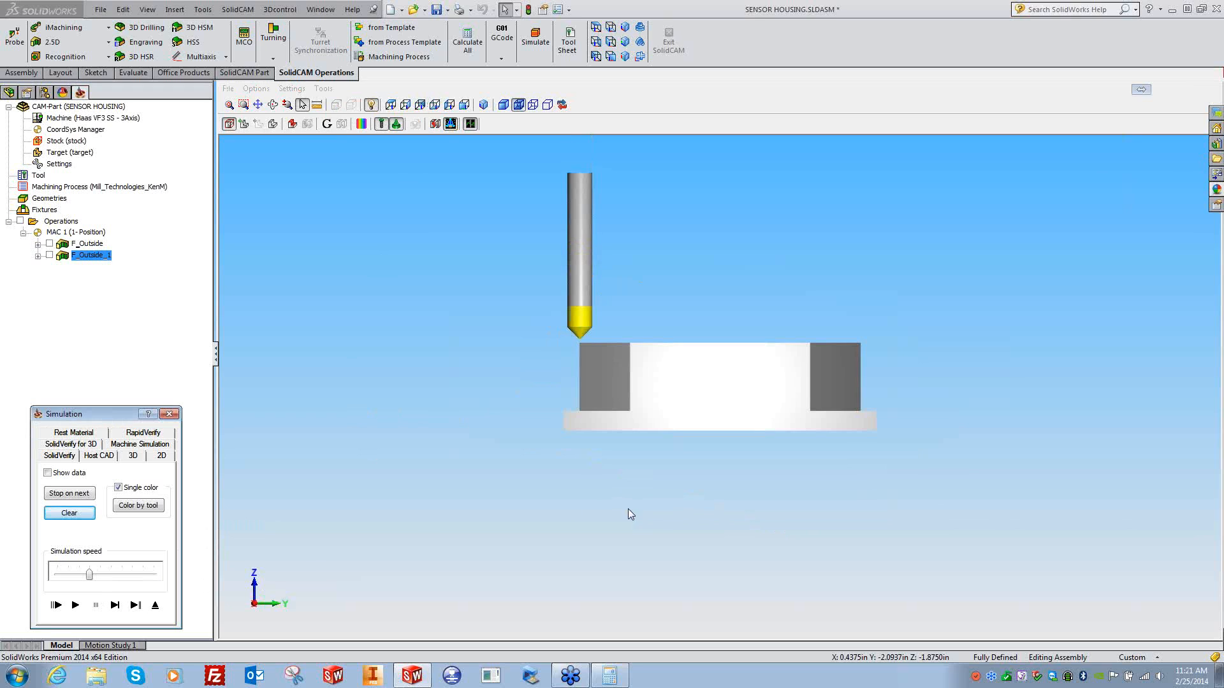
scroll(573, 353, up, 3)
ctrl+middle_drag(435, 331, 621, 404)
scroll(576, 364, up, 4)
ctrl+middle_drag(420, 358, 654, 392)
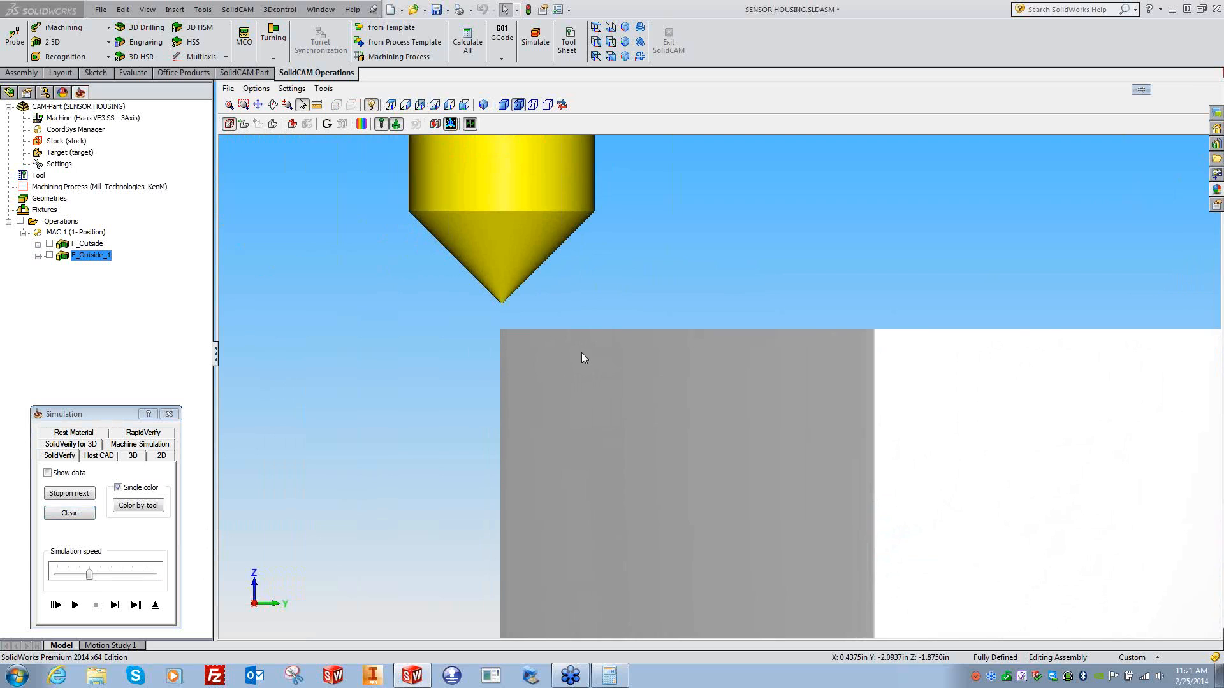
scroll(581, 353, up, 2)
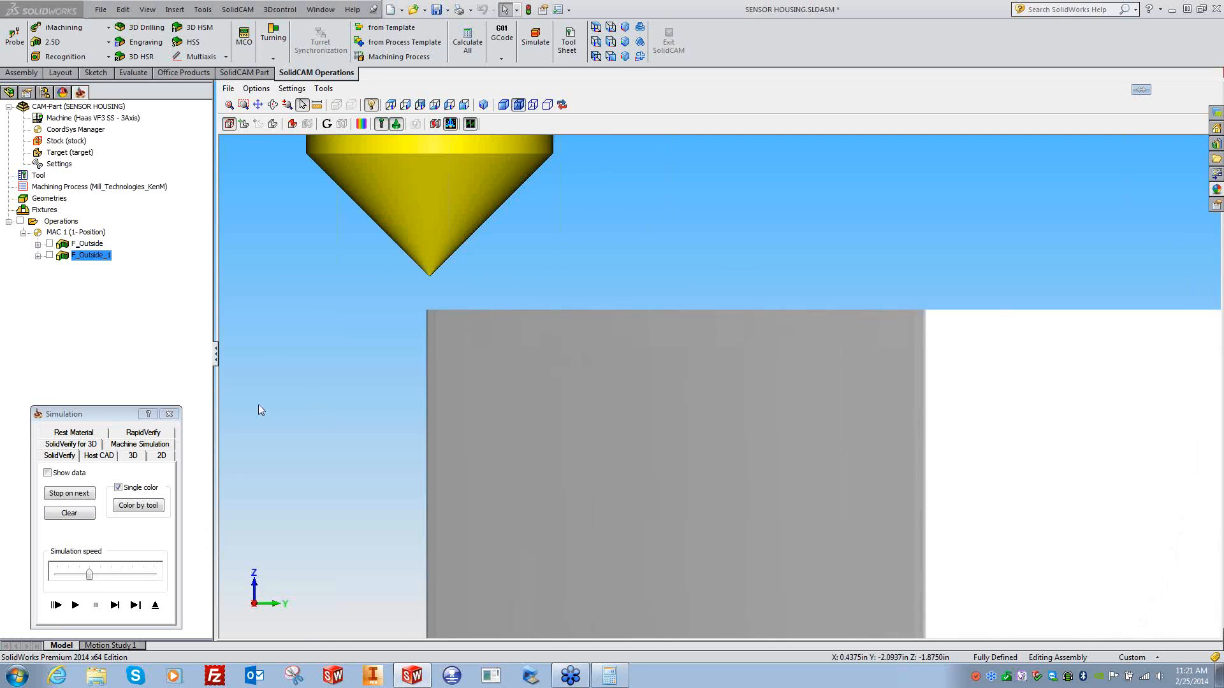
click(169, 414)
- Set an arc lead-in of radius 0.25 at 0.015 distance with matching lead-out, and recalculate
click(50, 255)
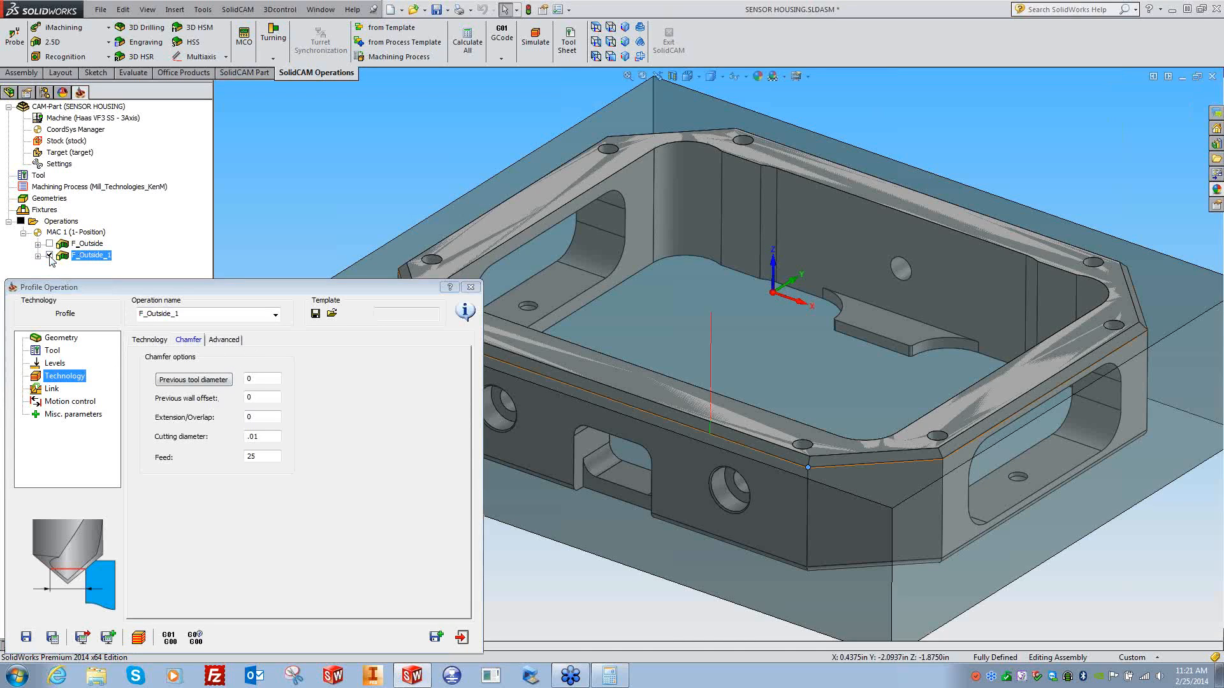
click(52, 389)
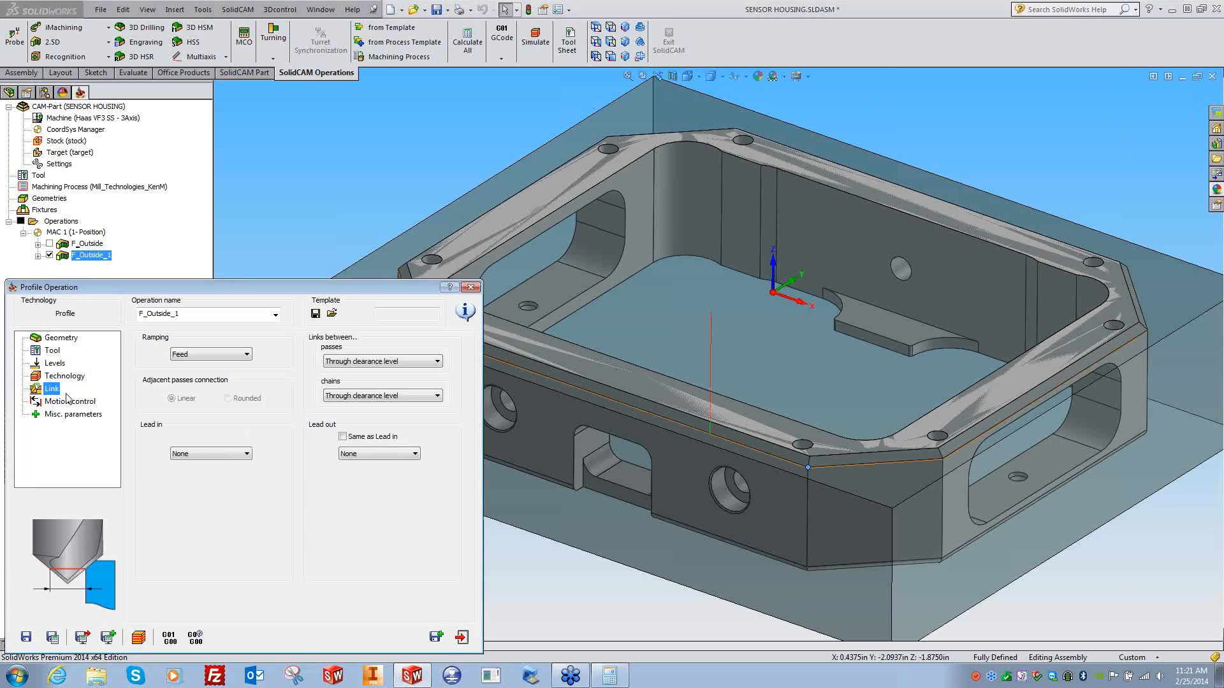
click(192, 454)
click(188, 483)
double_click(231, 505)
text(.25)
click(179, 540)
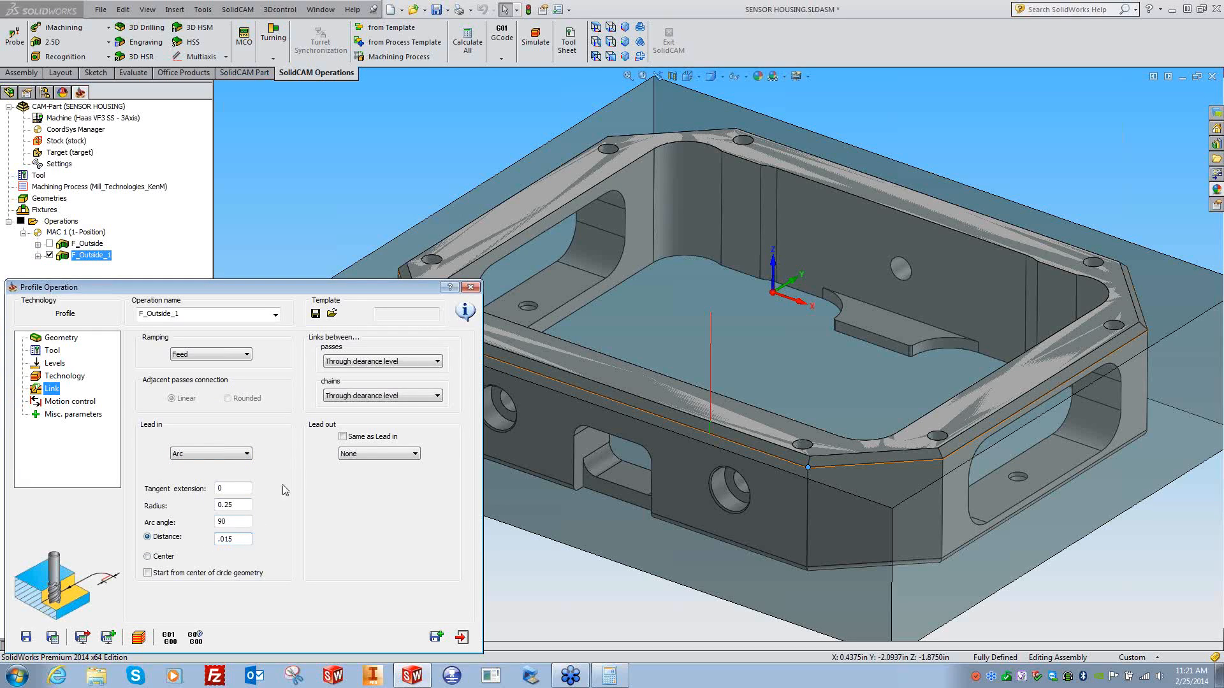
click(370, 438)
click(139, 637)
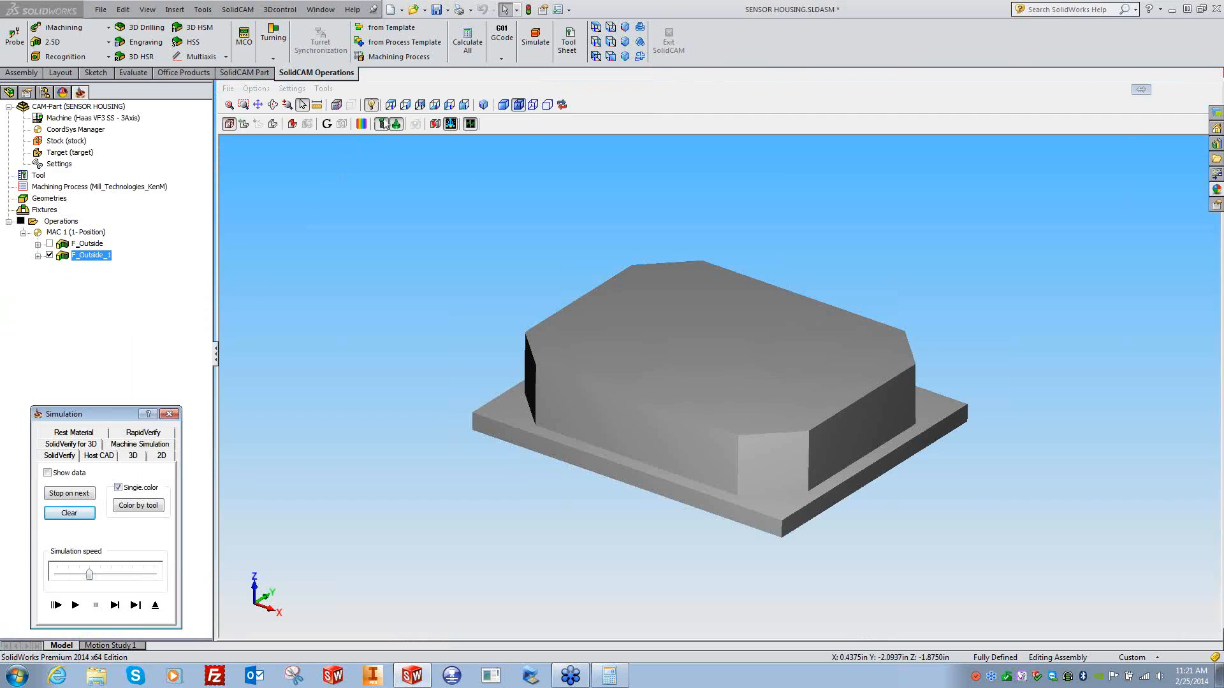
- Step the F_Outside_1 simulation forward in side view until the tool reaches the stock edge
click(419, 107)
click(114, 604)
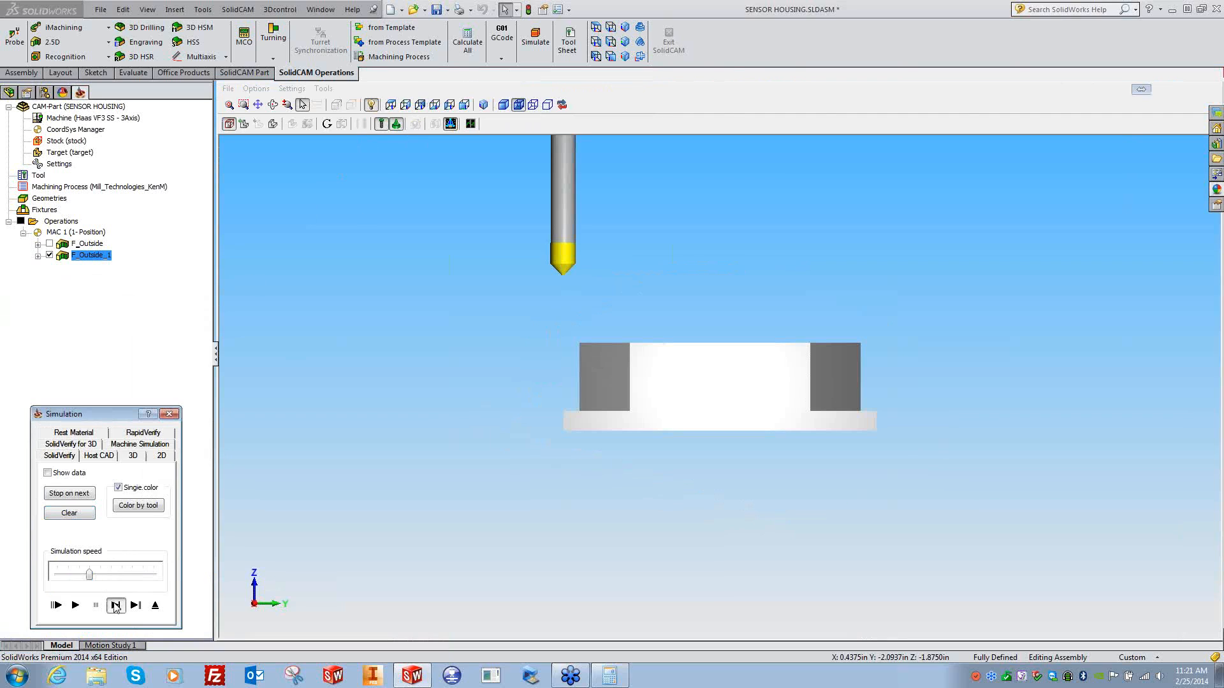
click(115, 605)
scroll(586, 372, up, 5)
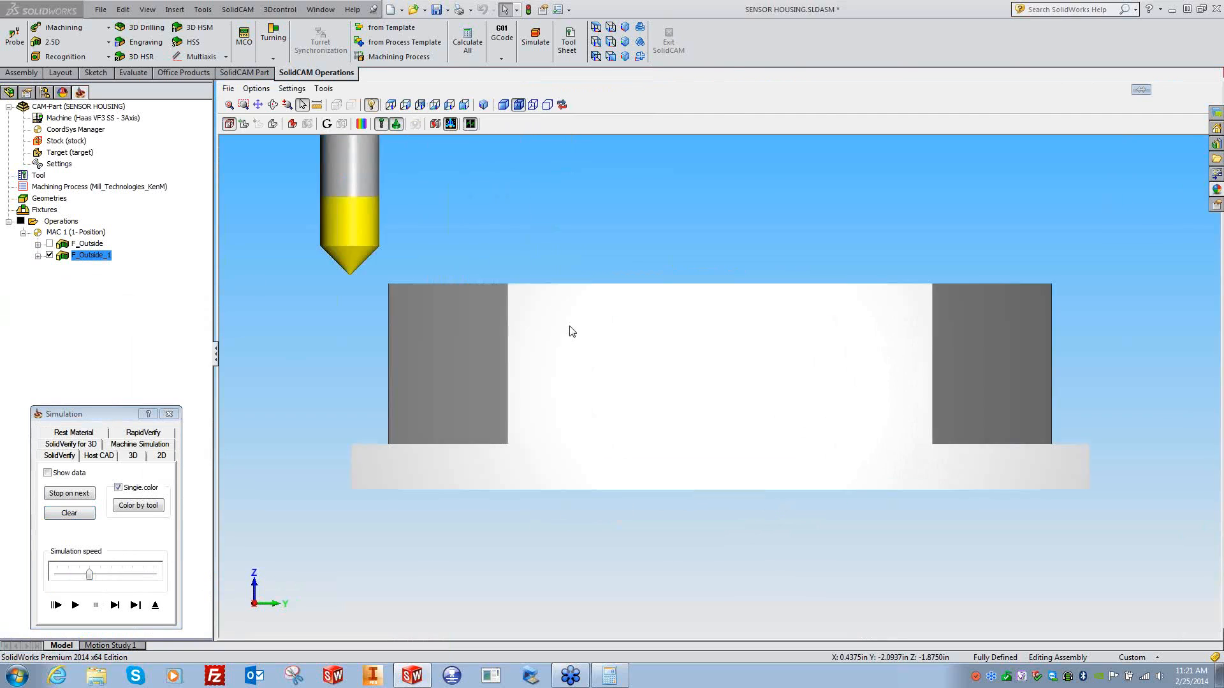
scroll(614, 364, up, 4)
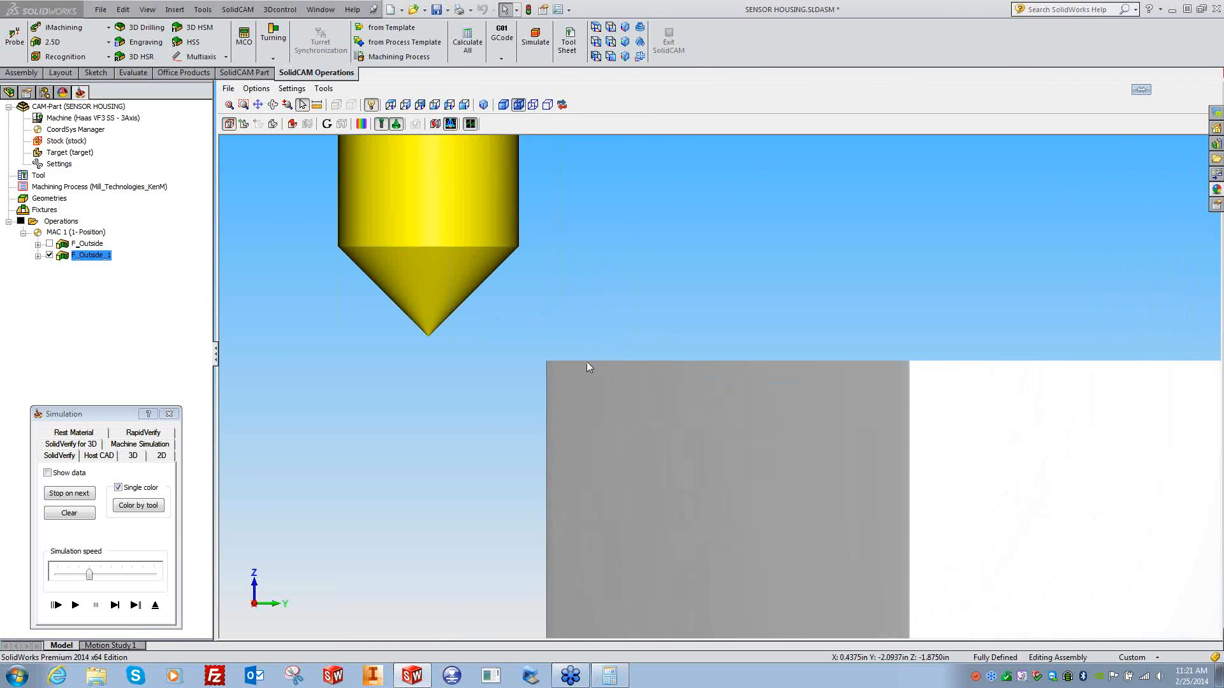
click(112, 605)
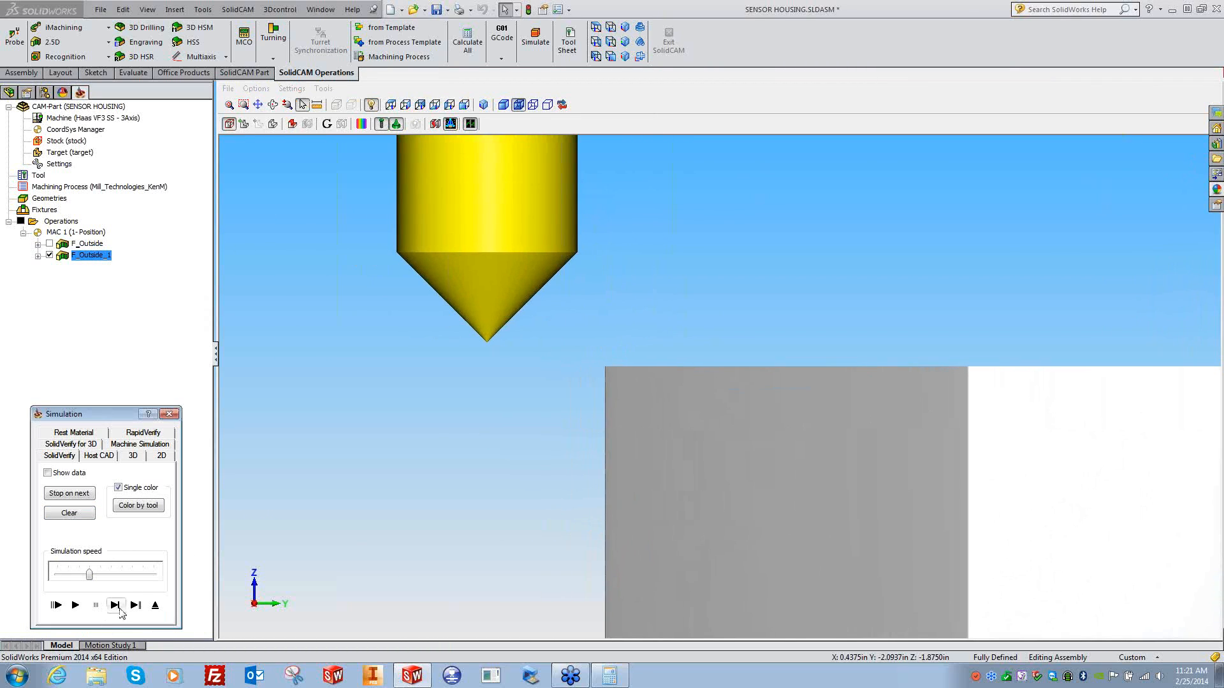
click(115, 605)
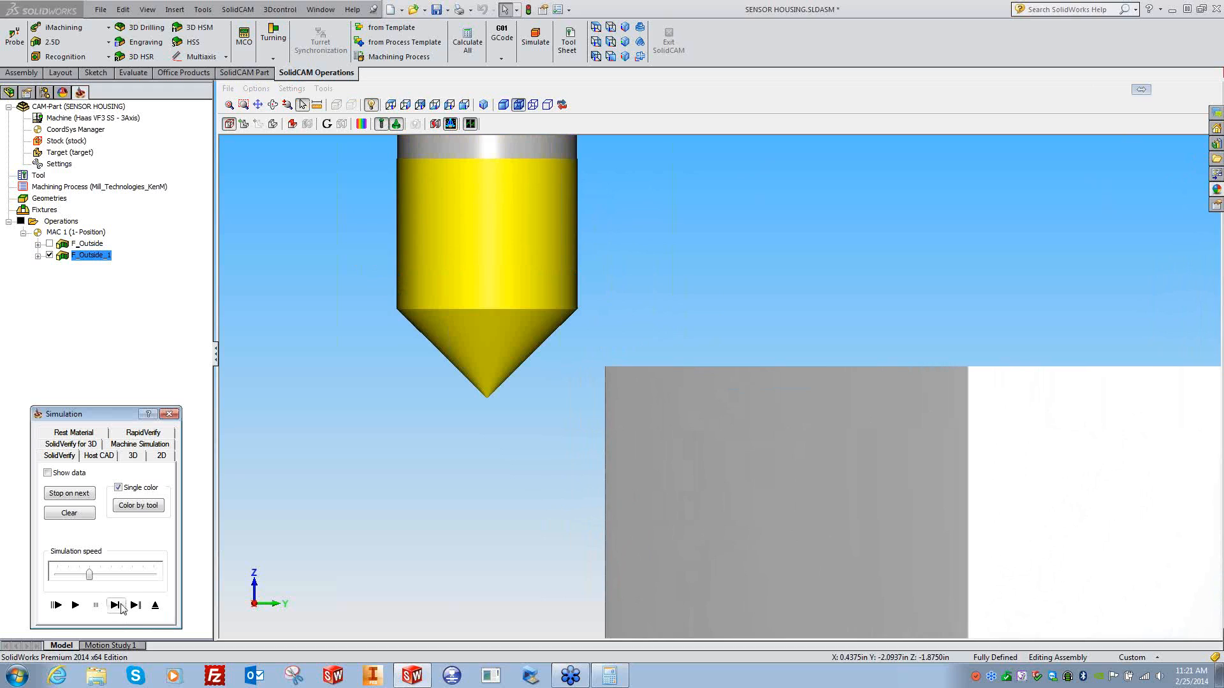
click(115, 605)
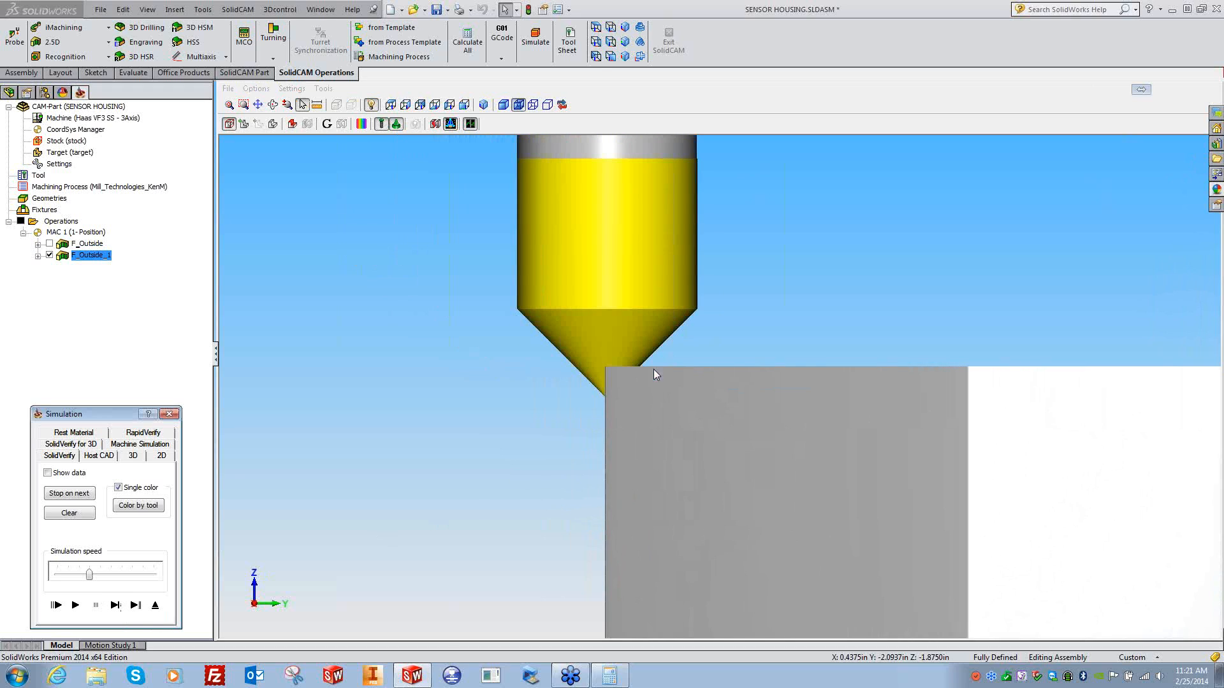
- Zoom and pan the SolidVerify view onto the tool, play the simulation through, and close it
click(588, 409)
scroll(542, 408, up, 2)
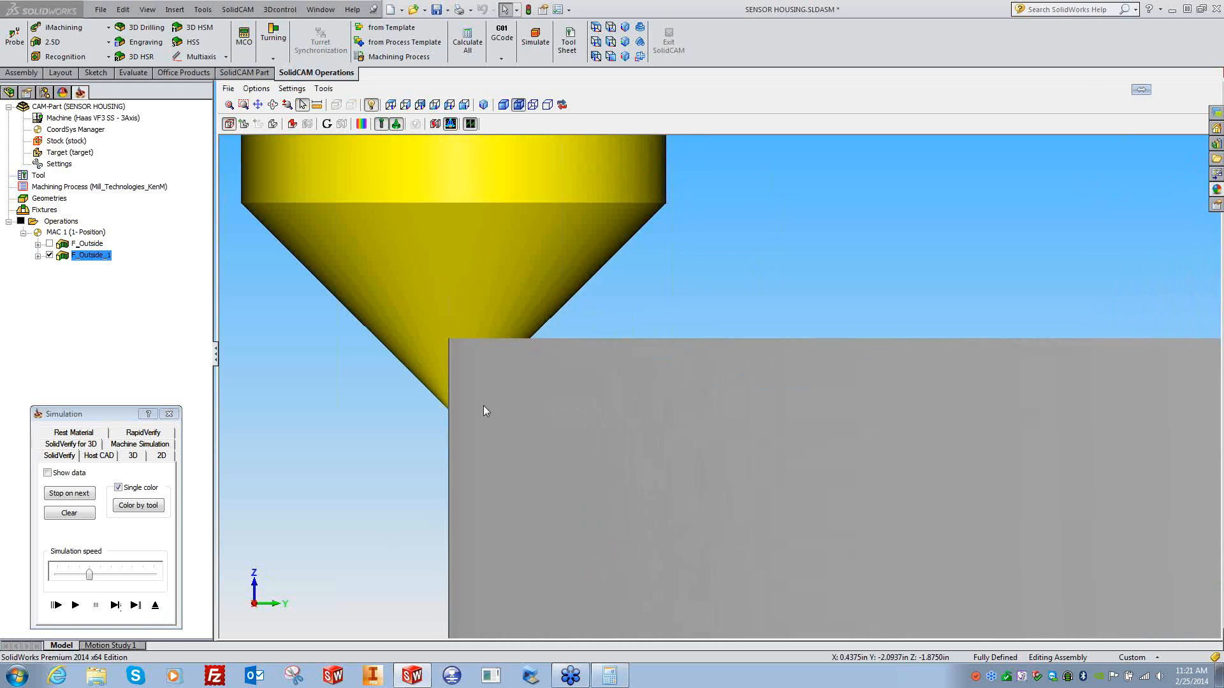
ctrl+middle_drag(434, 407, 592, 407)
scroll(592, 407, up, 3)
ctrl+middle_drag(365, 434, 566, 433)
scroll(536, 435, up, 3)
ctrl+middle_drag(312, 497, 691, 428)
scroll(584, 495, down, 5)
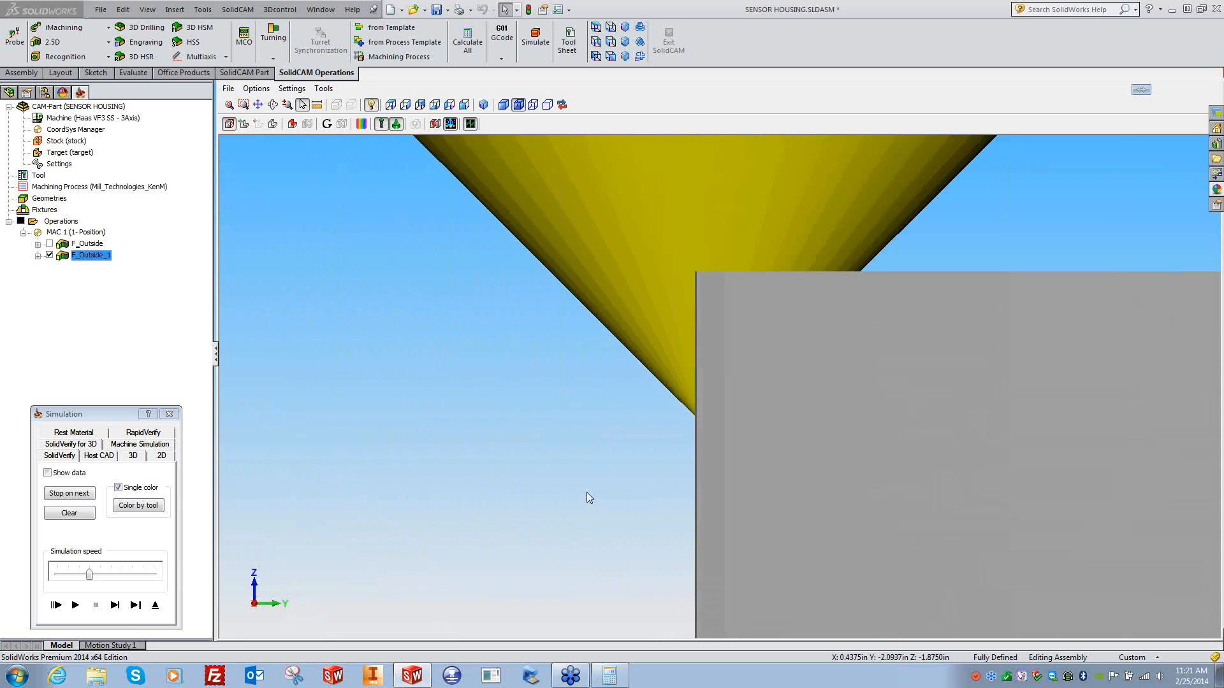
ctrl+middle_drag(655, 469, 607, 431)
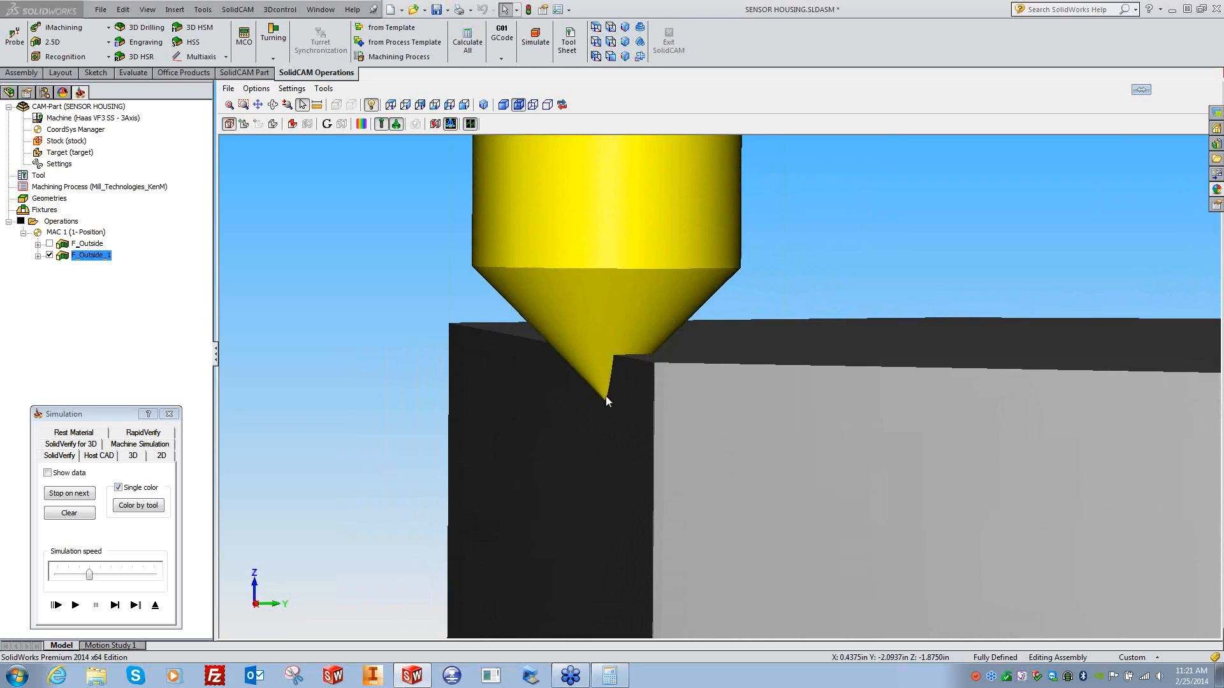
click(75, 605)
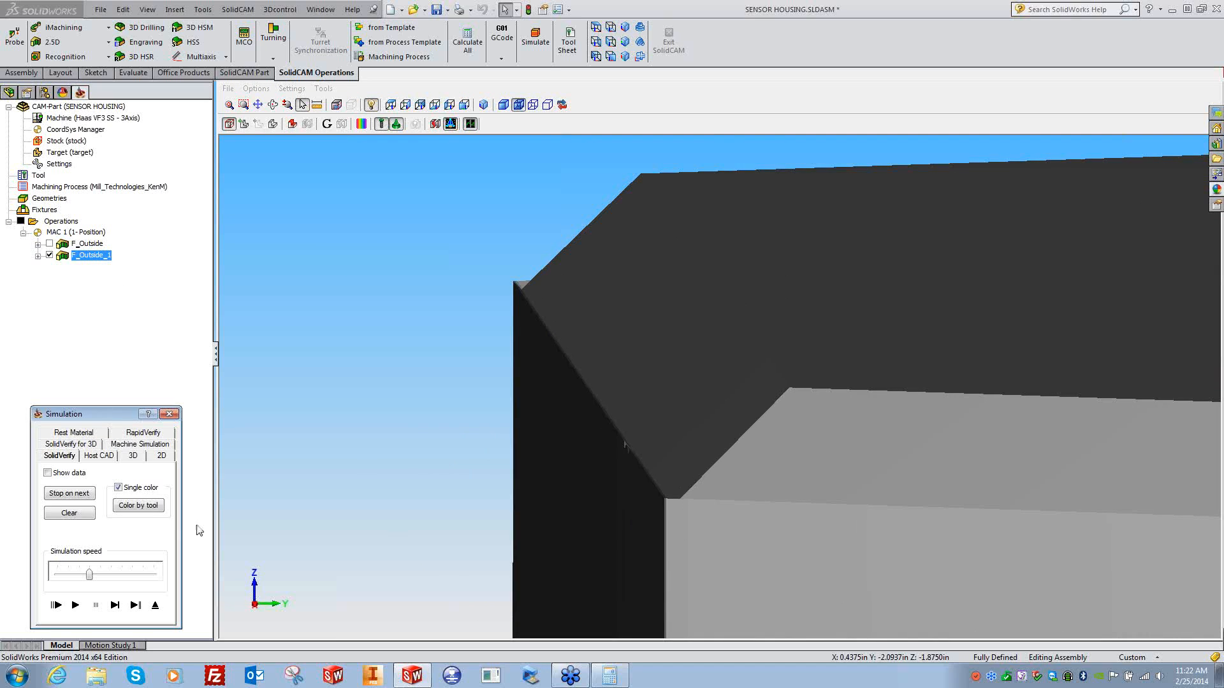
click(168, 414)
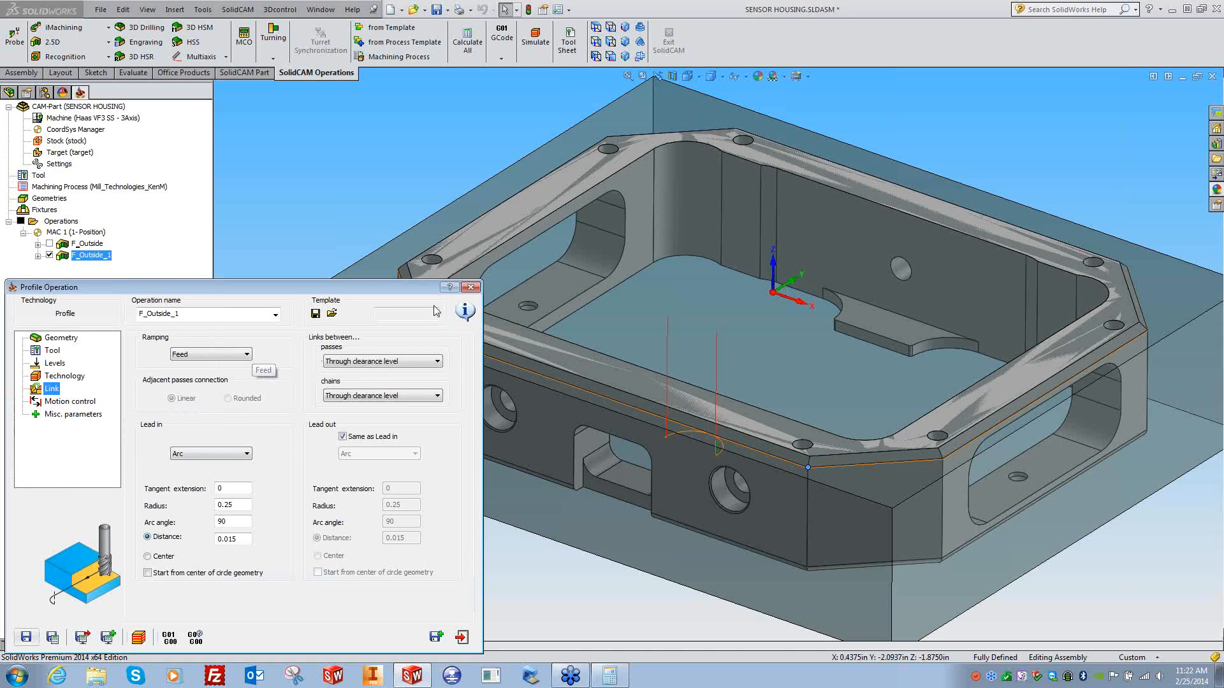
- Add a 1-pass finish with 0 max step down to F_Outside, then simulate F_Outside_1
click(470, 287)
double_click(87, 243)
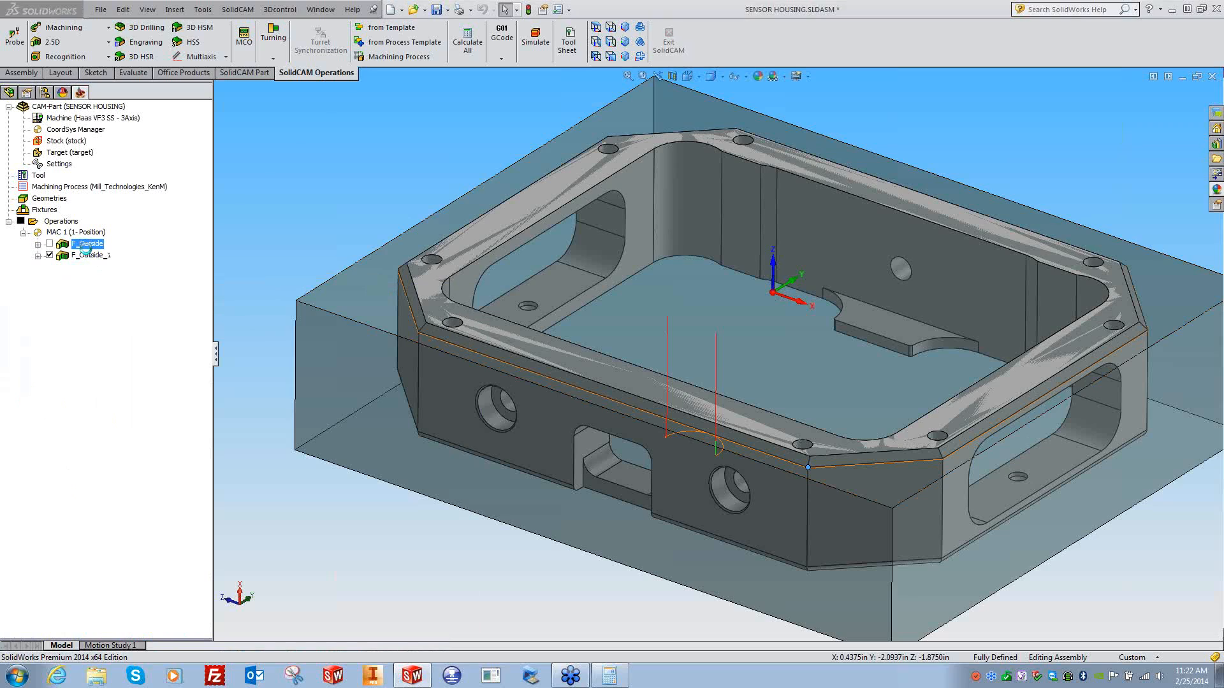
click(63, 376)
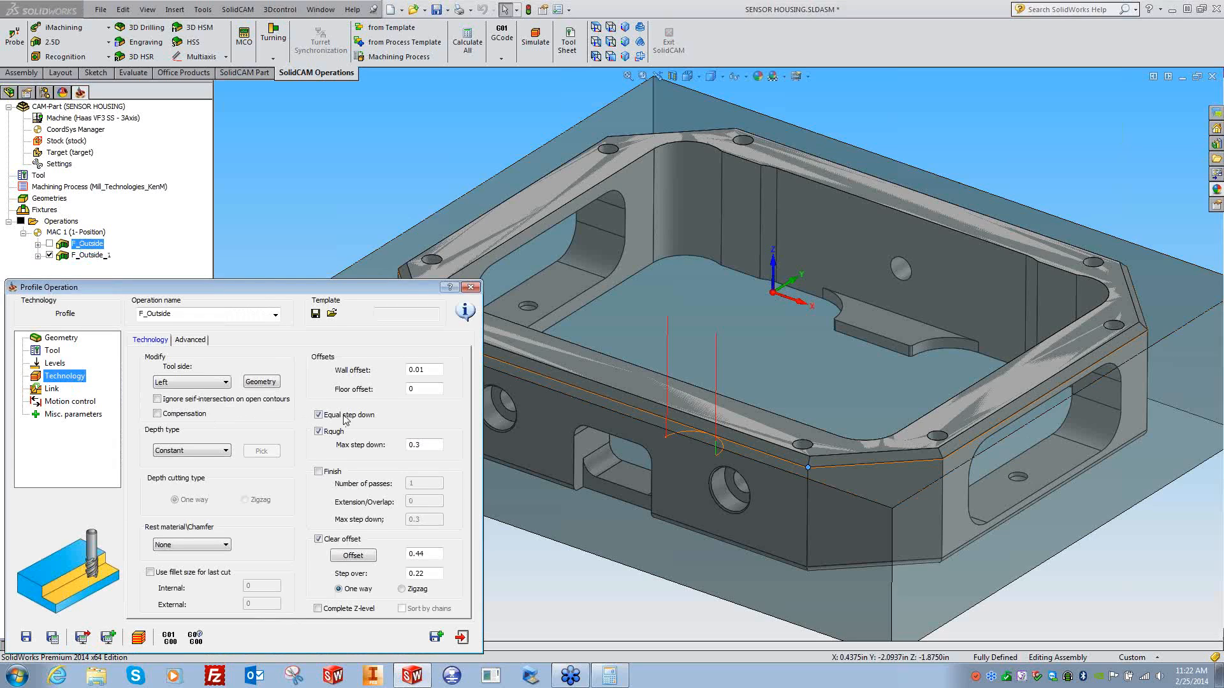
double_click(420, 370)
click(318, 472)
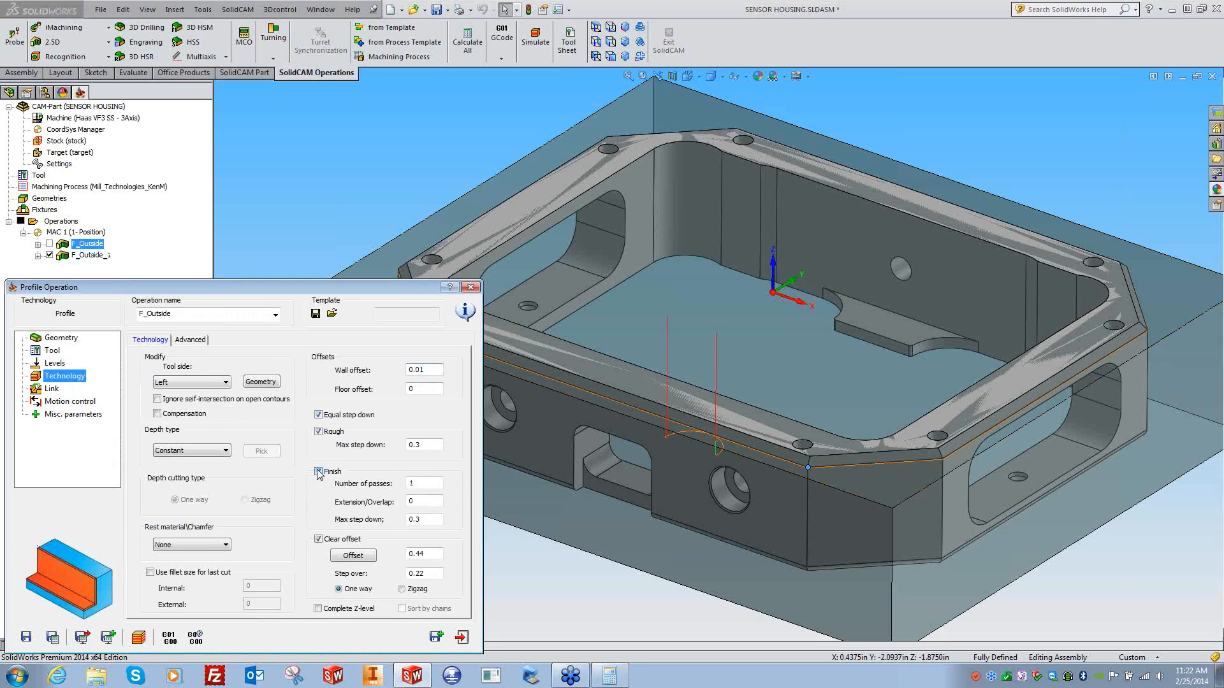
click(426, 522)
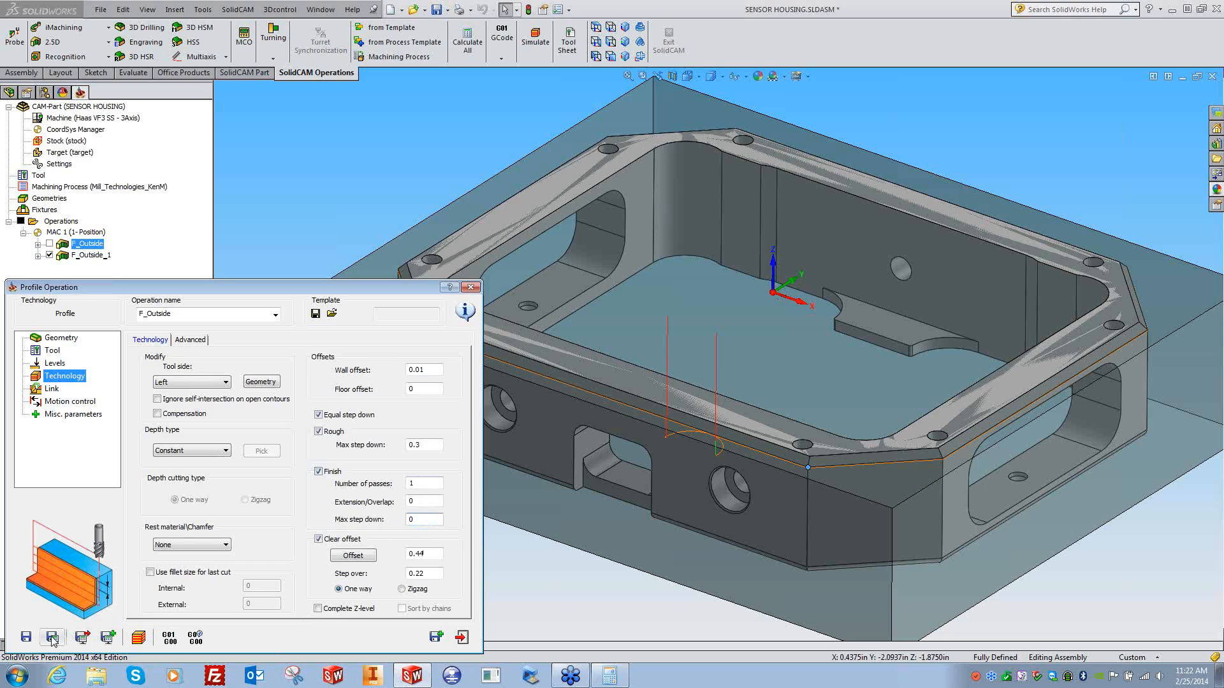
click(471, 287)
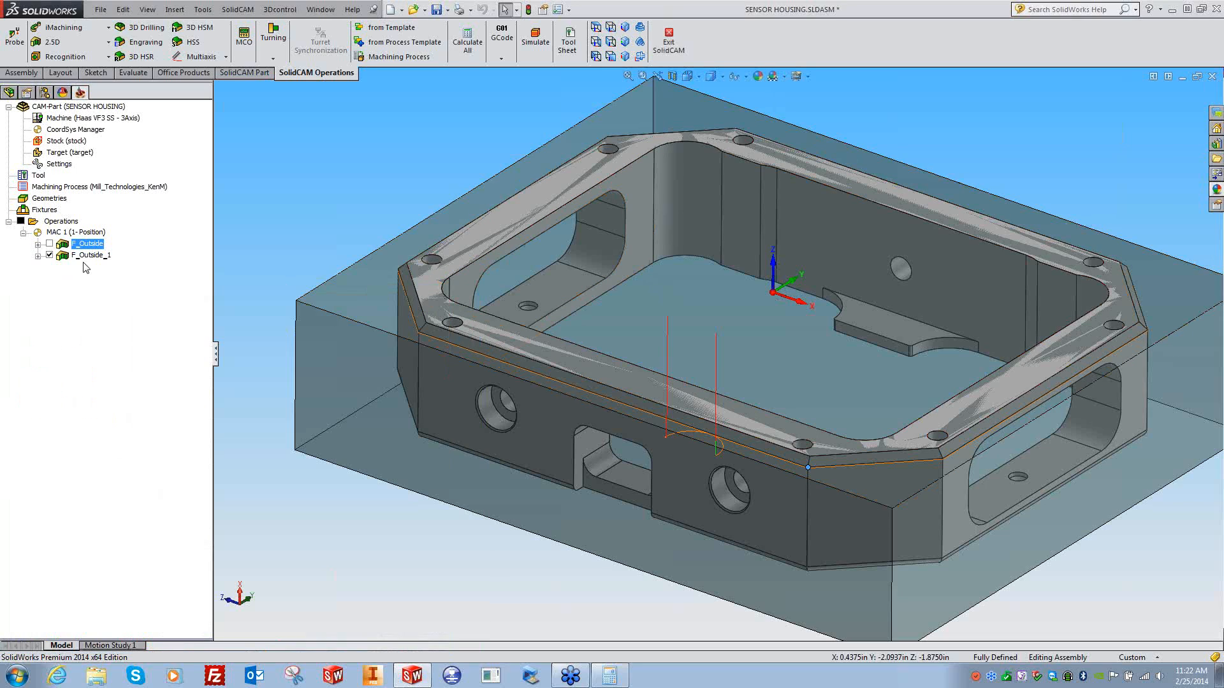
double_click(91, 255)
click(137, 637)
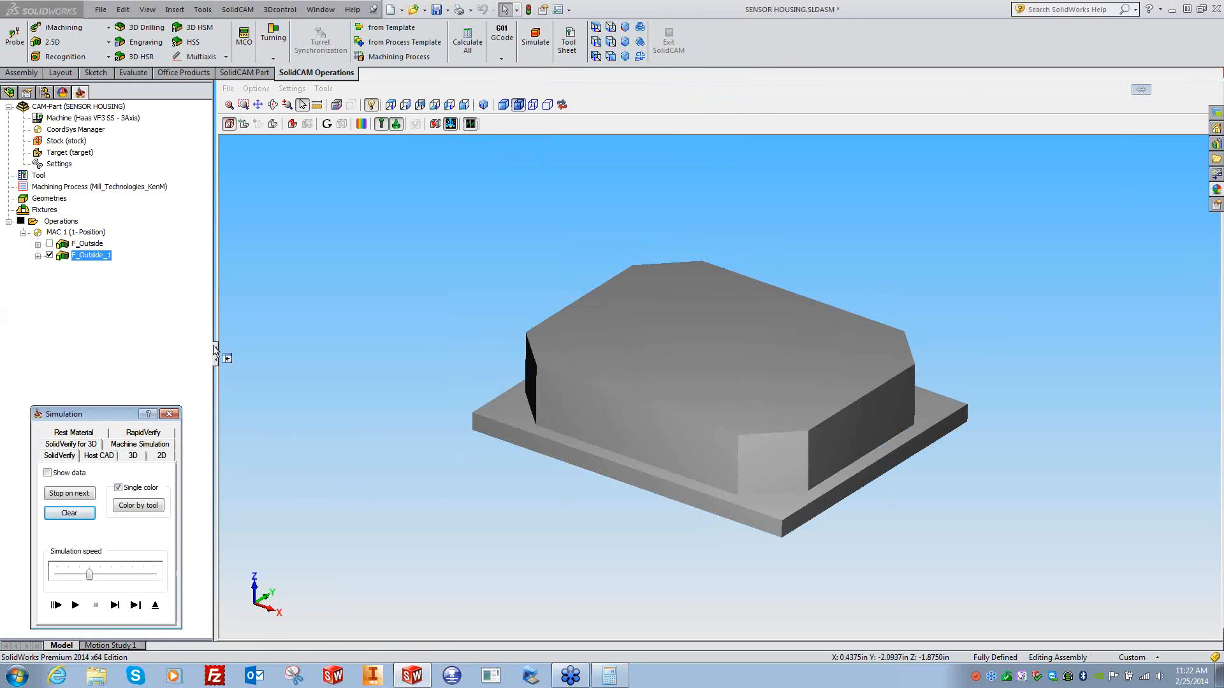
- In side view, step the simulation until the tool reaches the stock's corner
click(421, 106)
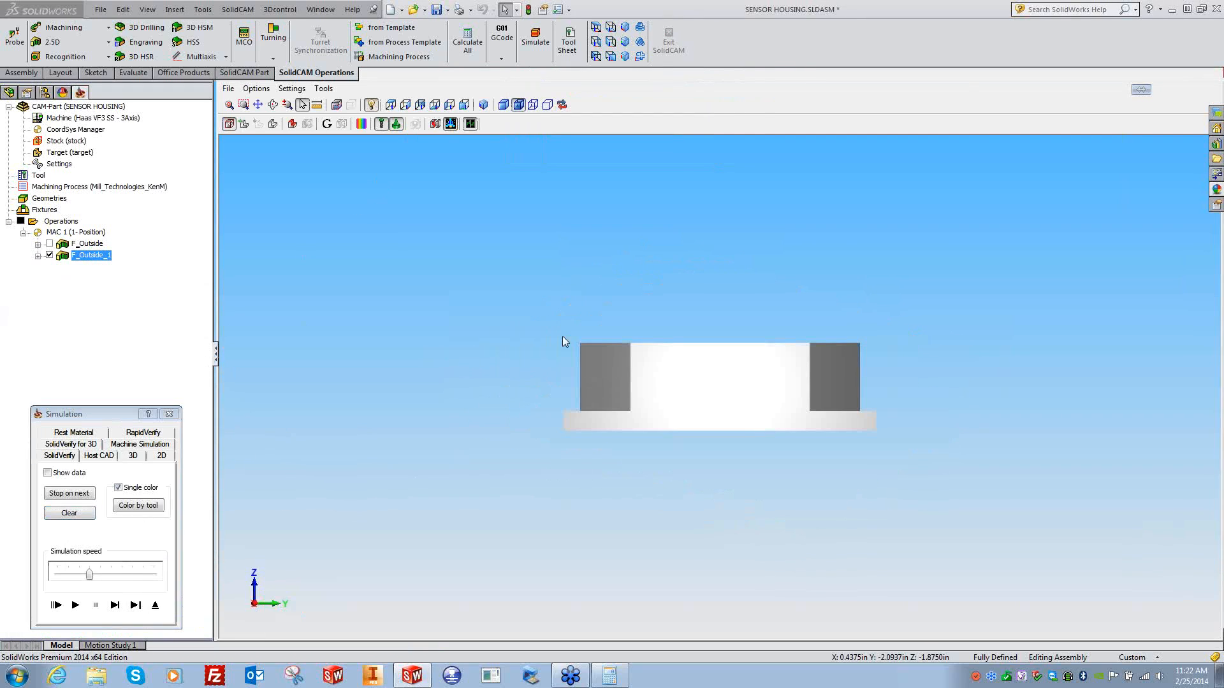
ctrl+middle_drag(325, 344, 670, 466)
scroll(594, 373, up, 6)
ctrl+middle_drag(394, 401, 628, 402)
click(118, 608)
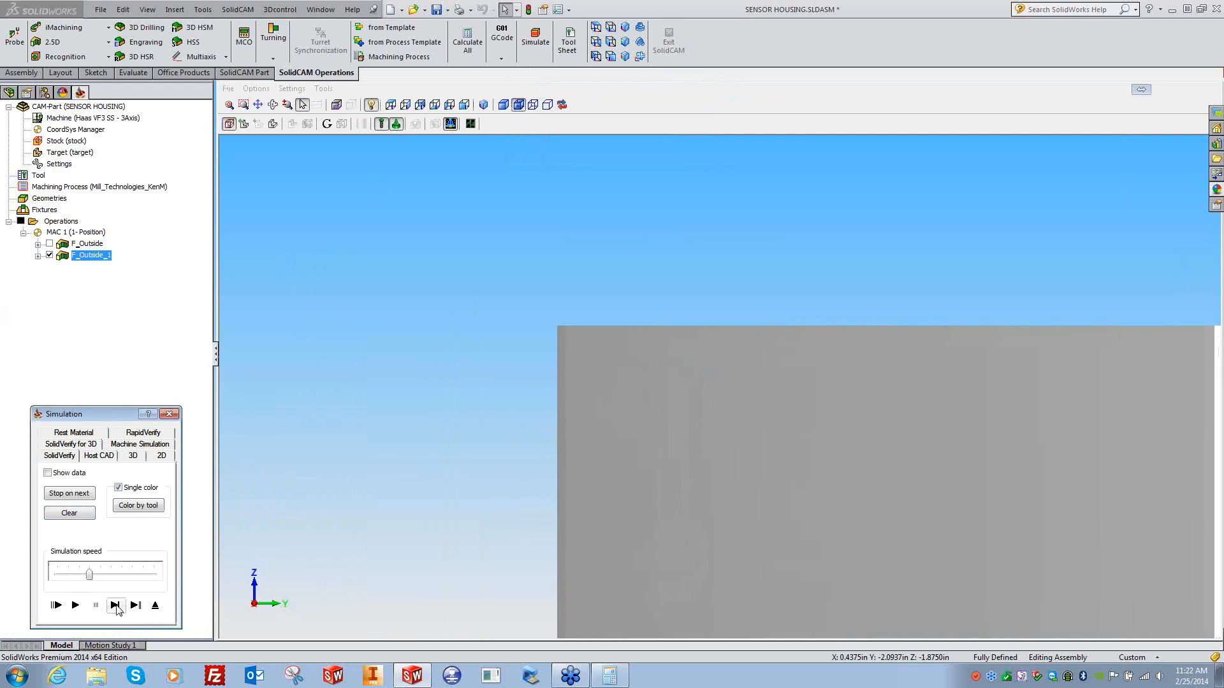
click(117, 609)
click(117, 608)
click(118, 609)
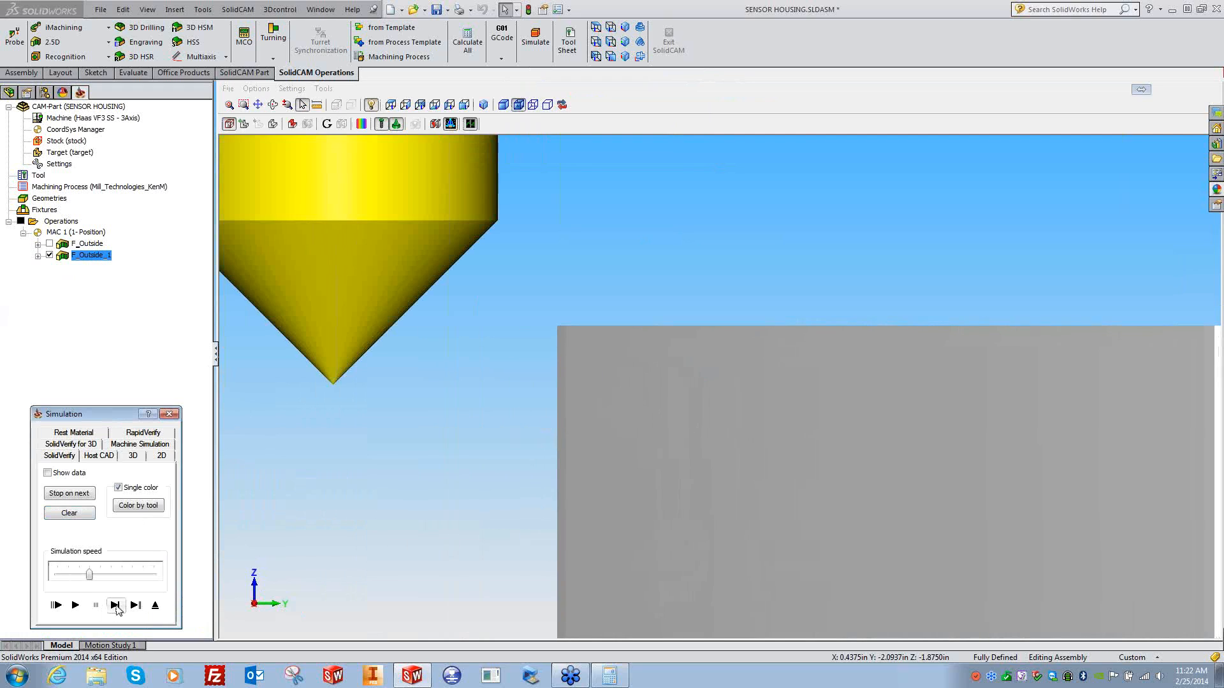
click(117, 609)
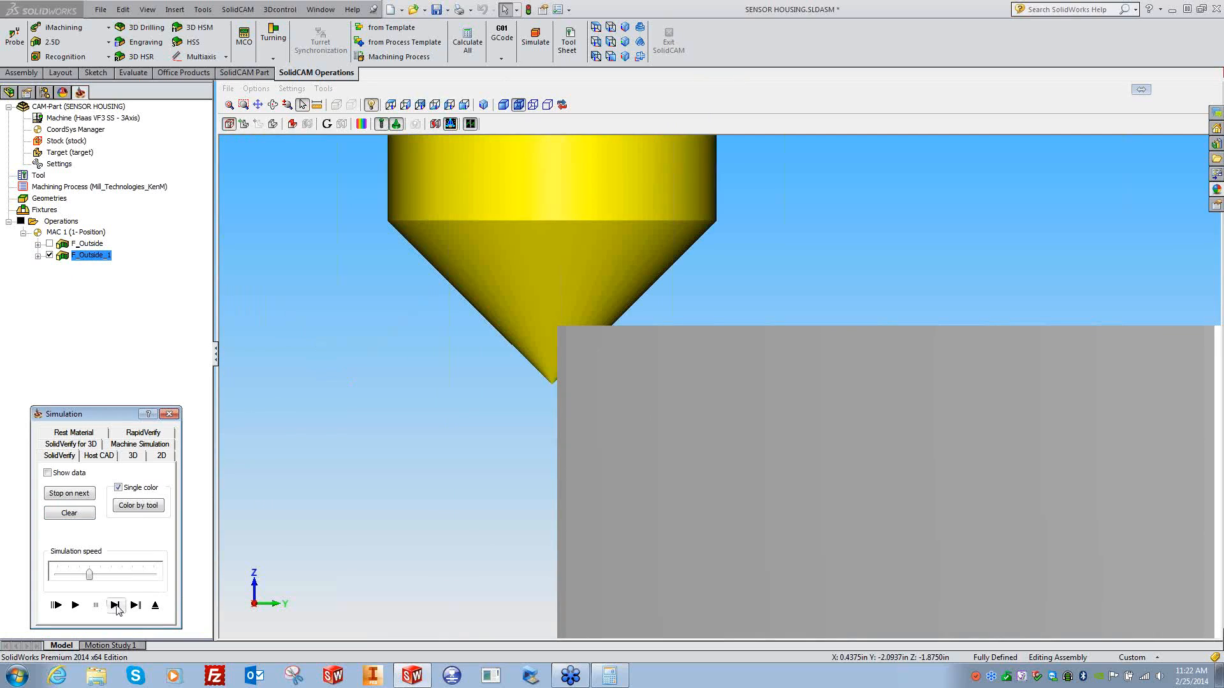
- Rotate to see the stock's top, play the simulation through the chamfer cut, and close it
ctrl+middle_drag(522, 404, 578, 404)
scroll(591, 389, up, 3)
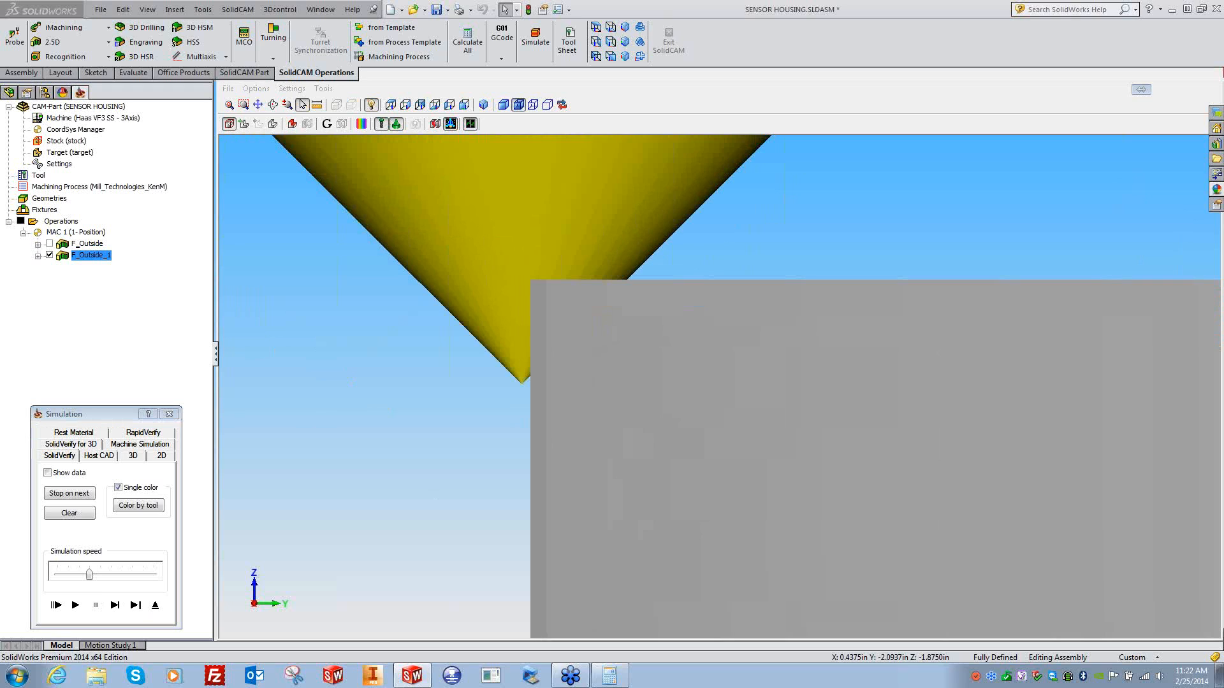
click(502, 385)
scroll(435, 489, down, 8)
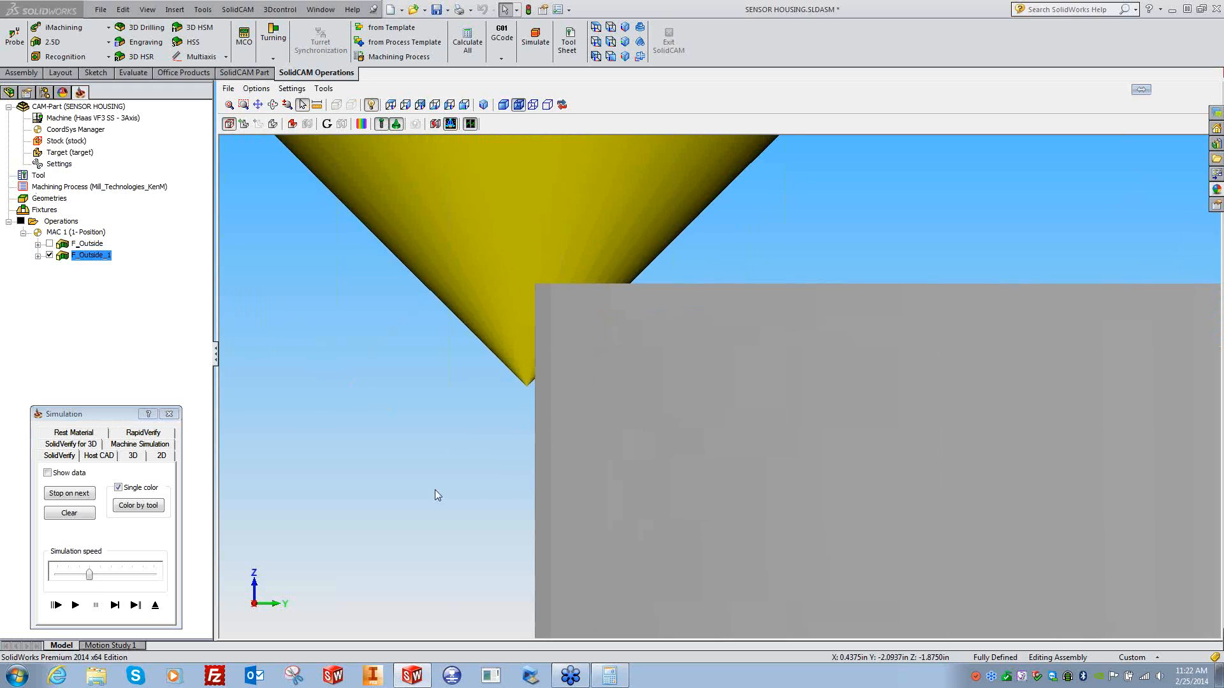
middle_drag(372, 540, 297, 583)
click(75, 605)
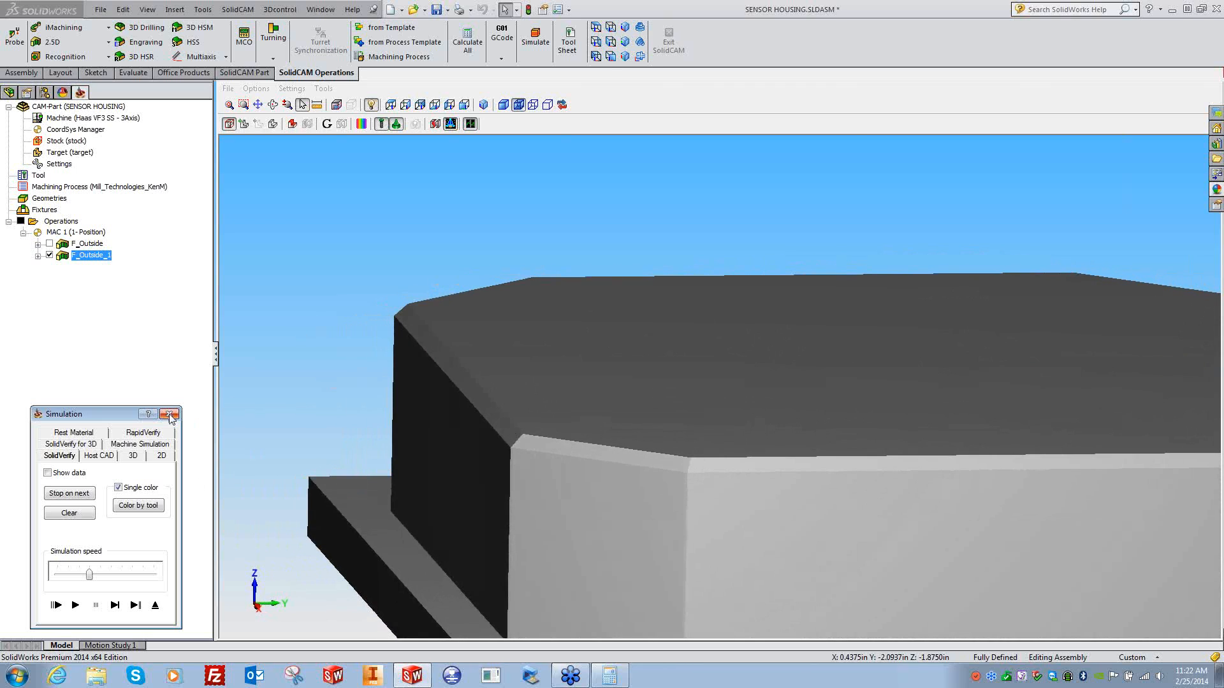
click(115, 605)
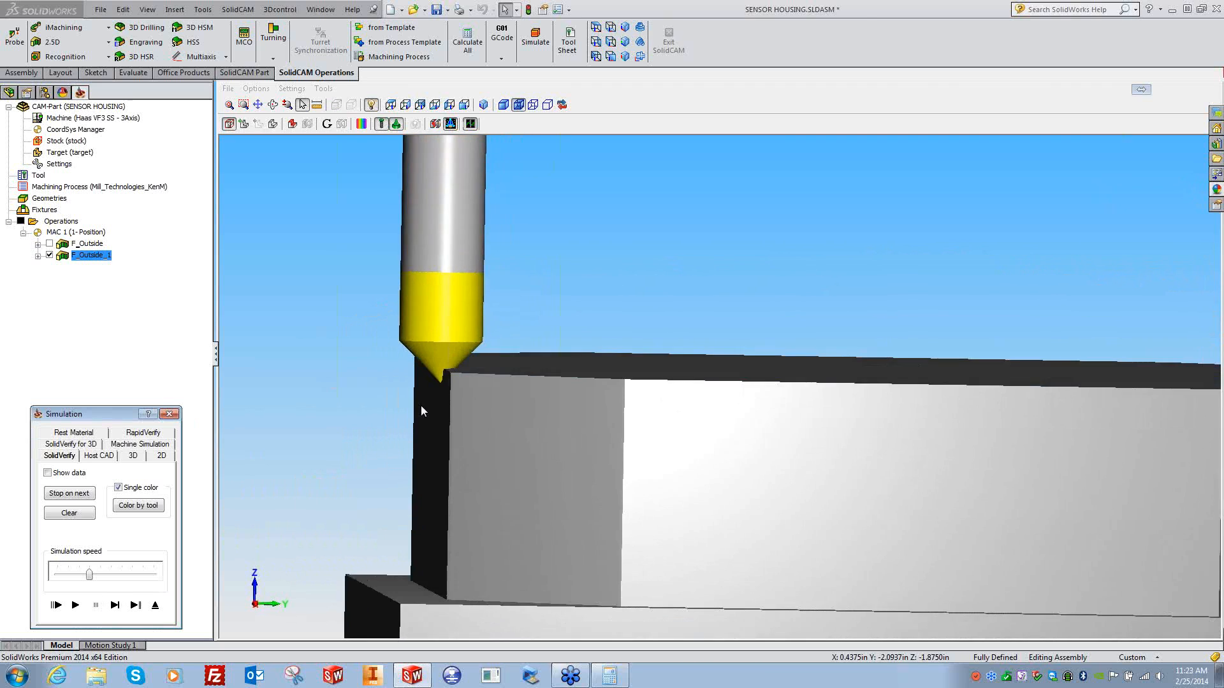
click(169, 413)
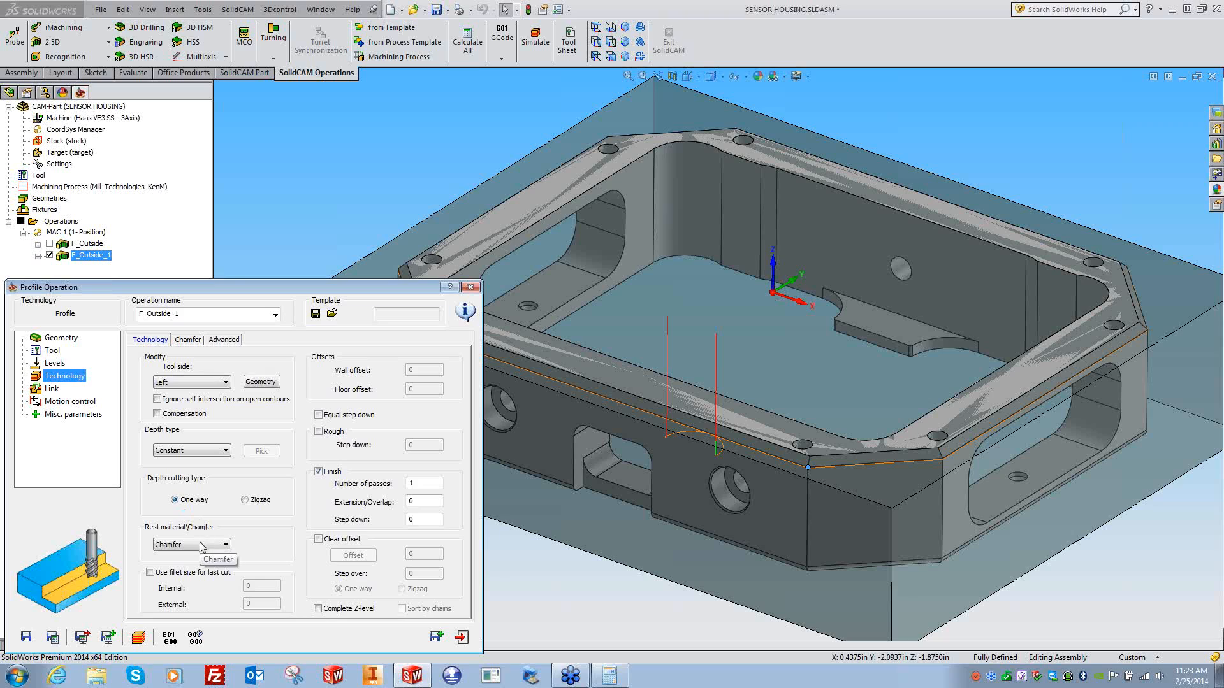
- Change F_Outside_1's chamfer cutting diameter to 0.15, recalculate, and reopen the simulation
click(191, 343)
drag(263, 437, 244, 437)
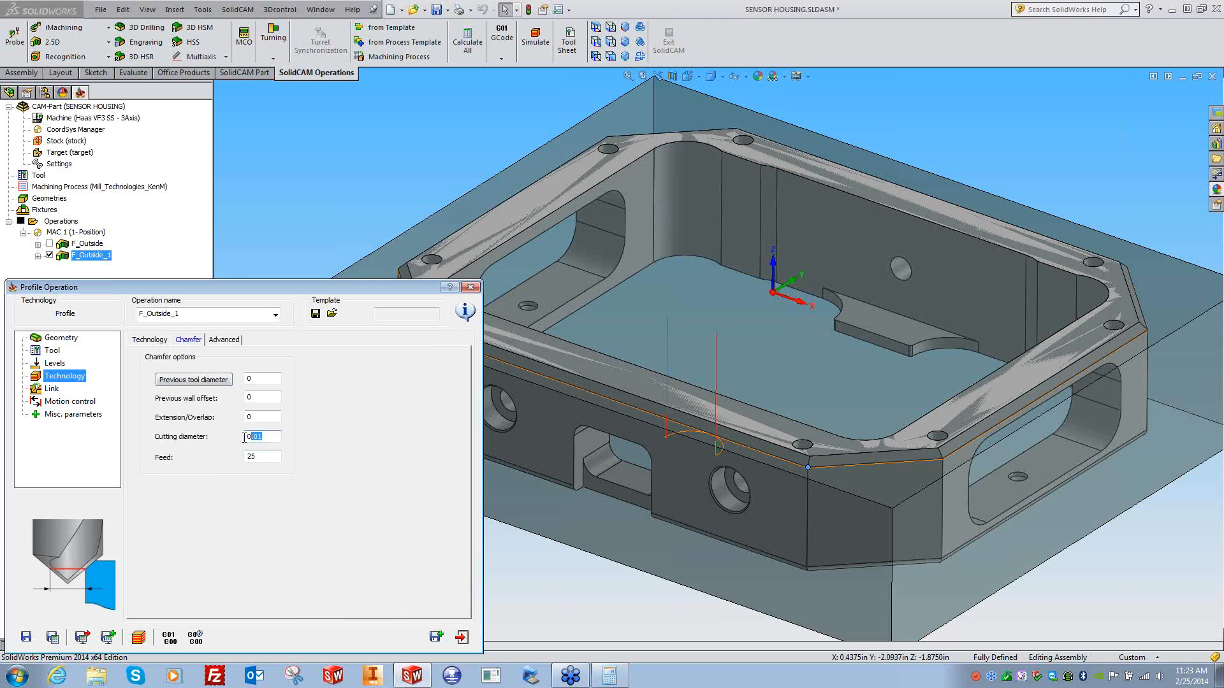
key(BackSpace)
click(52, 639)
click(137, 638)
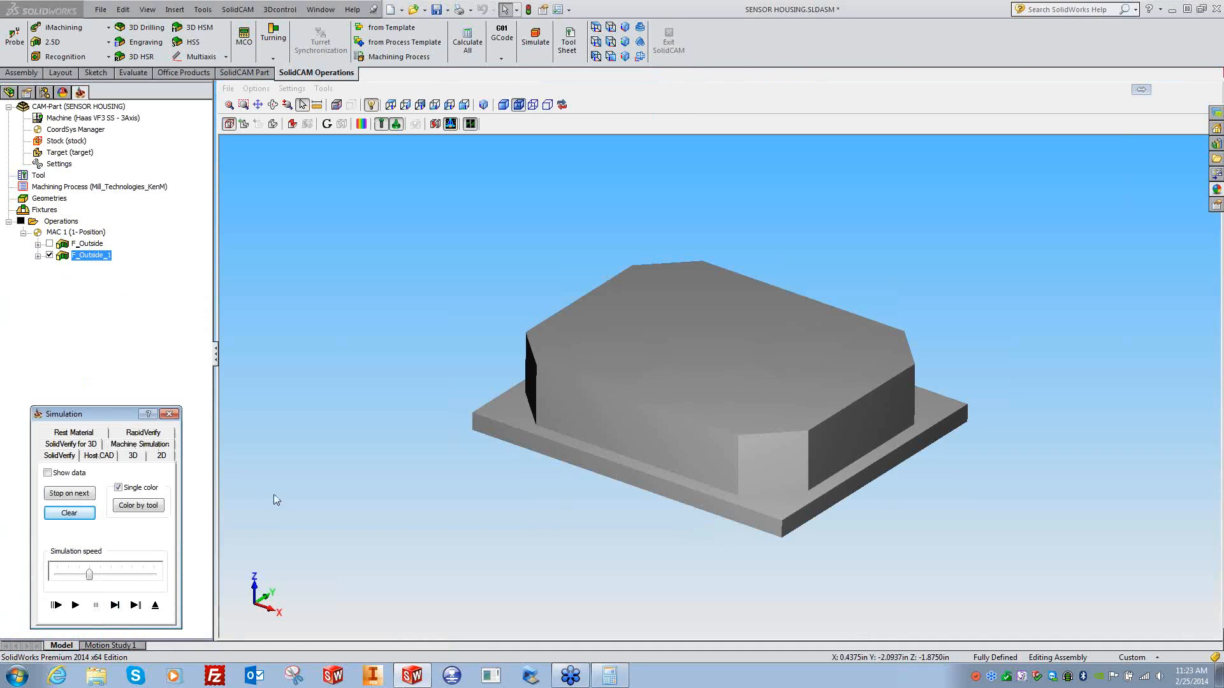
- Step the F_Outside_1 simulation forward, zoomed in on the chamfer tool tip beside the stock's top corner
click(114, 605)
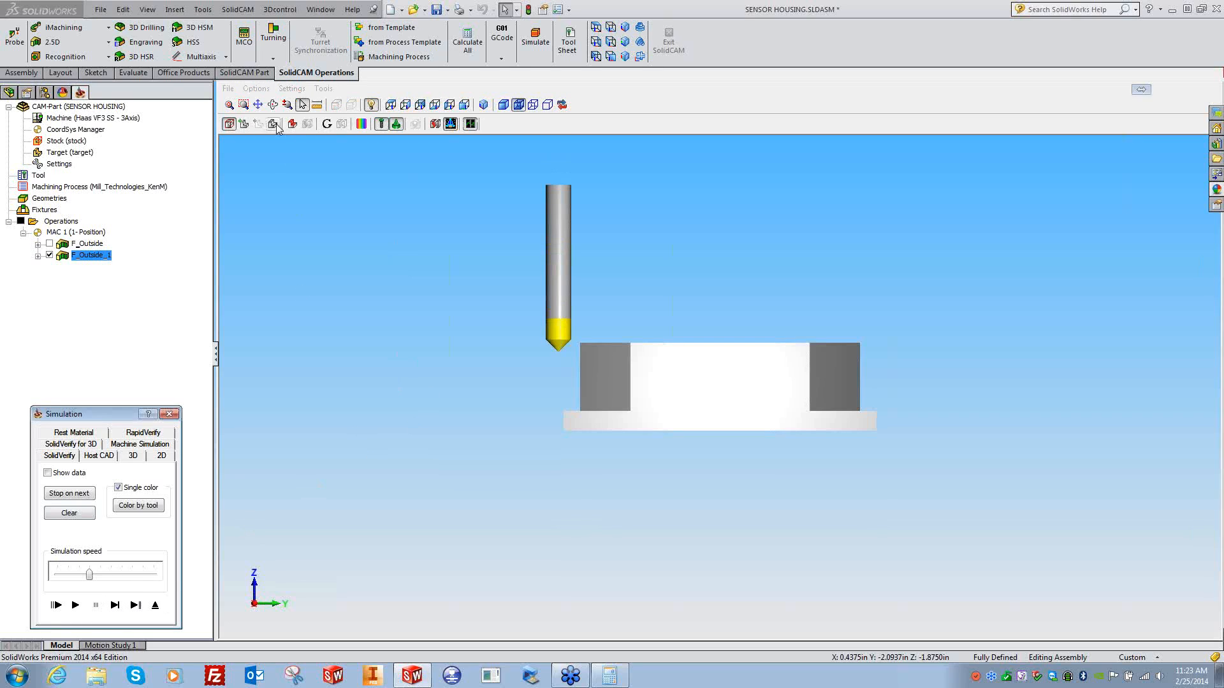
click(243, 105)
drag(525, 313, 614, 374)
click(114, 605)
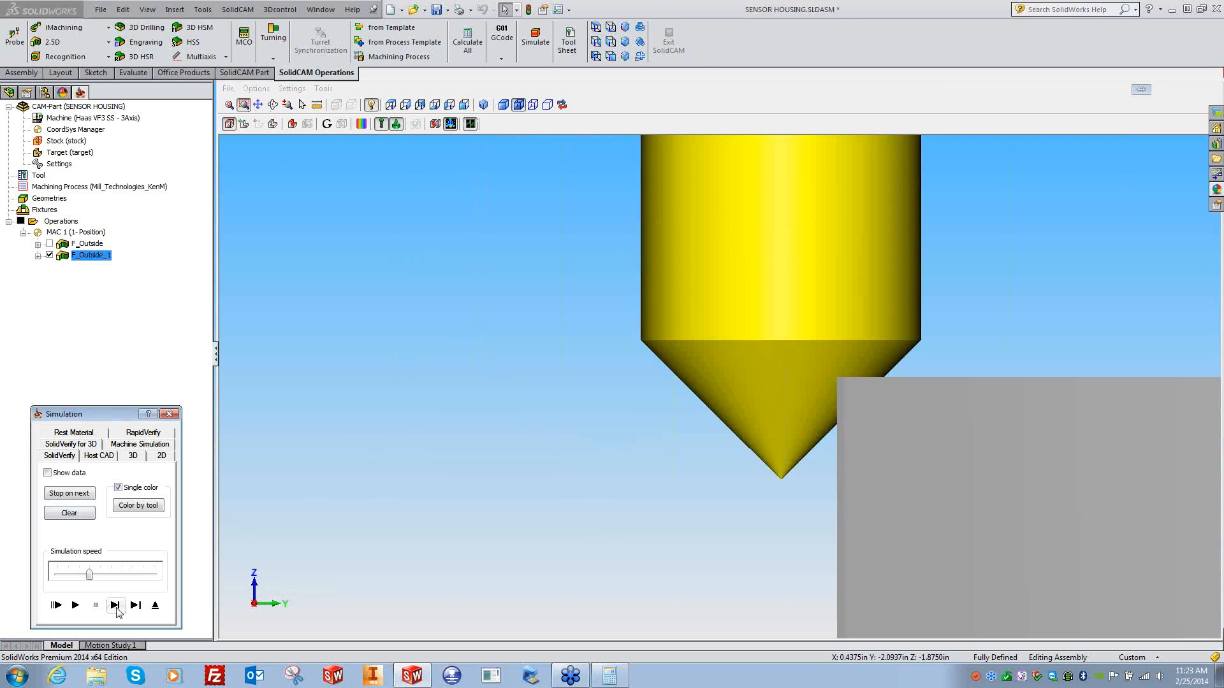
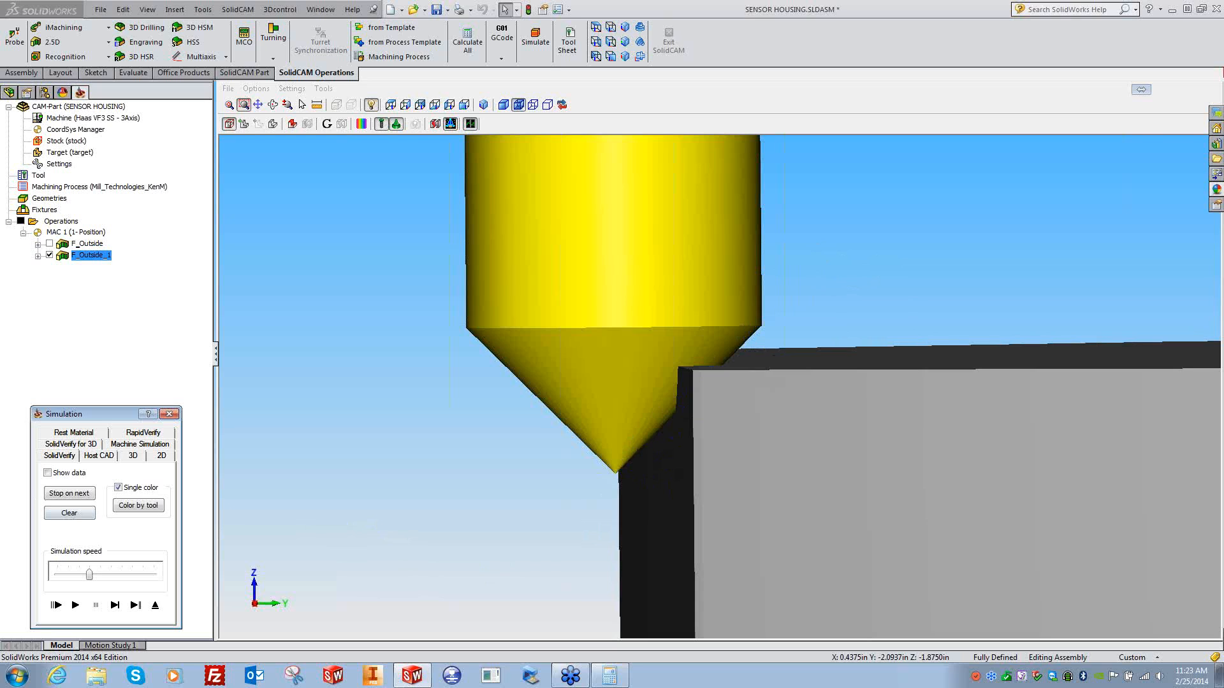
- Close the SolidVerify window to get back to the F_Outside_1 operation dialog
click(169, 414)
- Enable a 45° conical-fillet wall draft angle and recalculate the toolpath
click(223, 339)
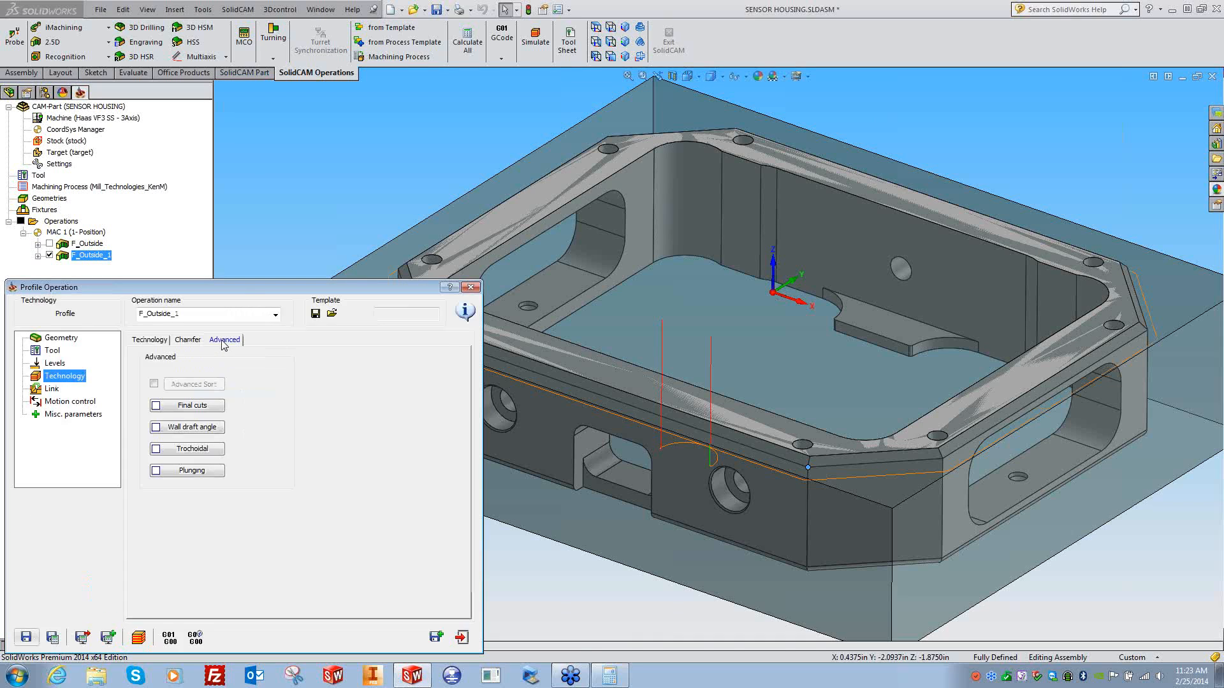
click(191, 427)
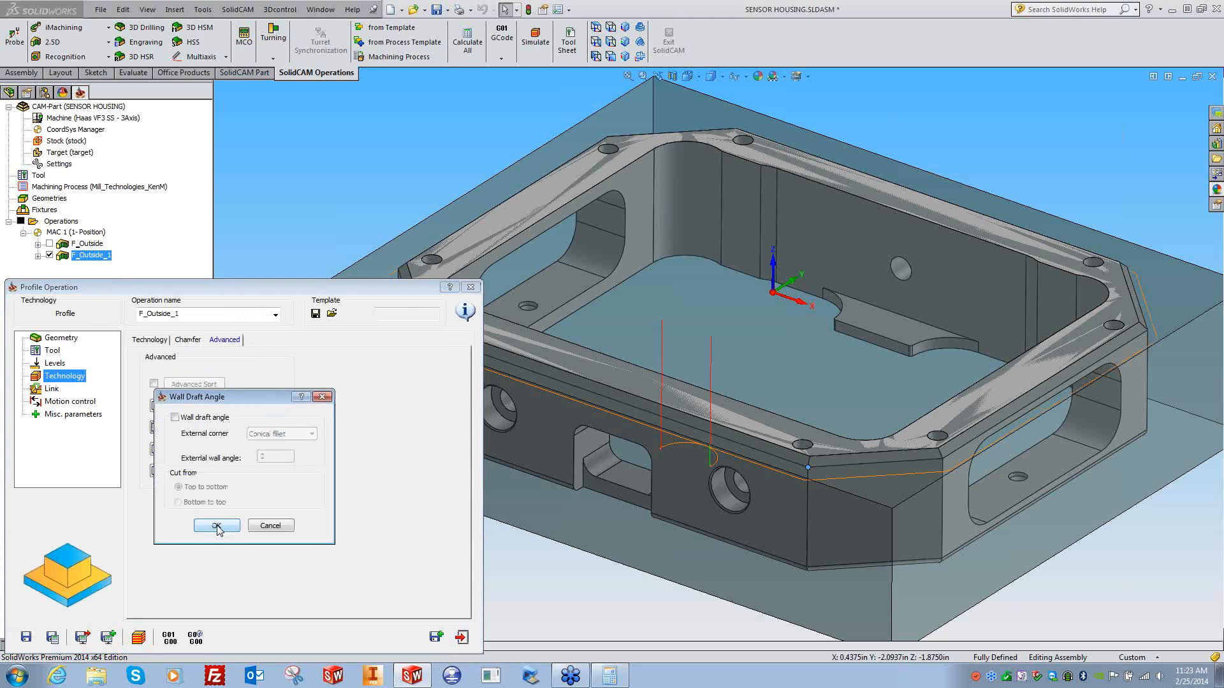
click(175, 417)
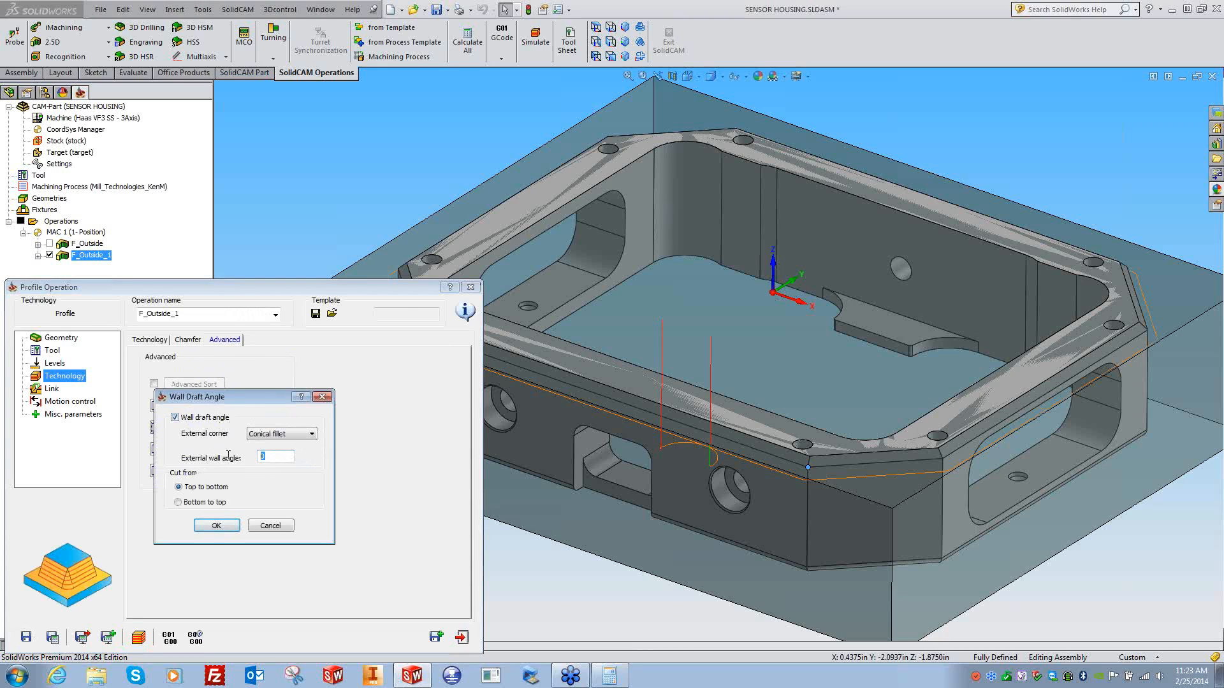
click(216, 525)
click(54, 637)
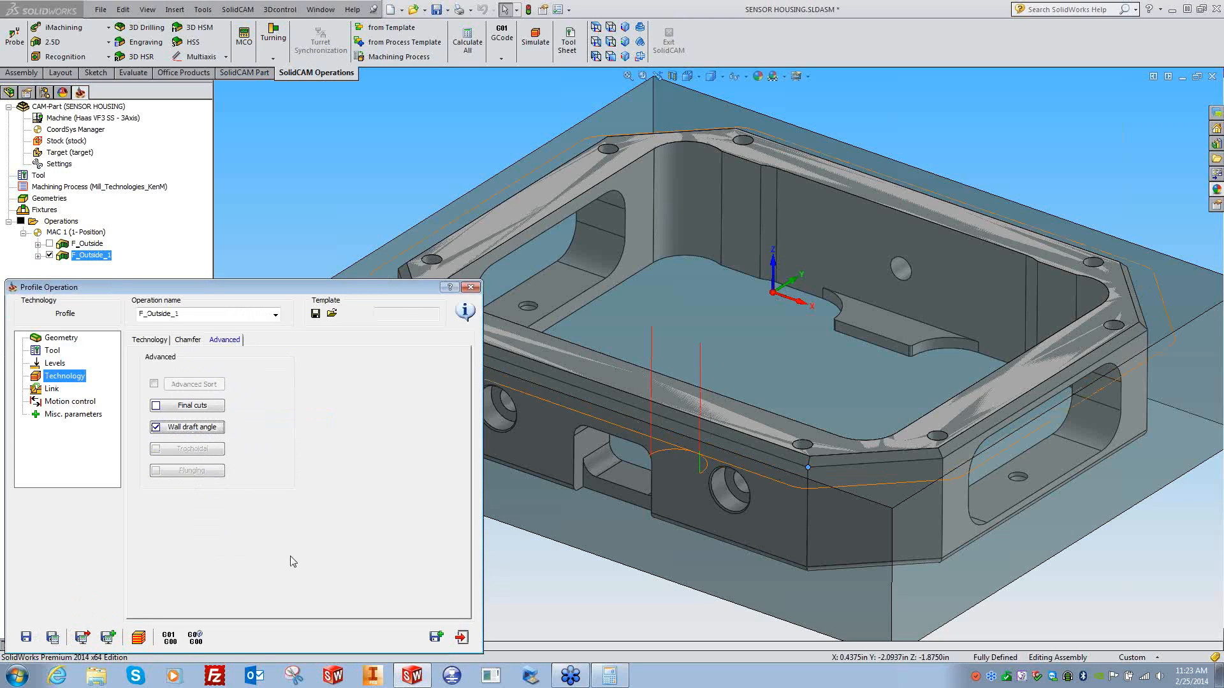
- Set the finish step down to 0.01 with equal step down, recalculating and inspecting the toolpath
click(61, 366)
click(60, 377)
click(156, 339)
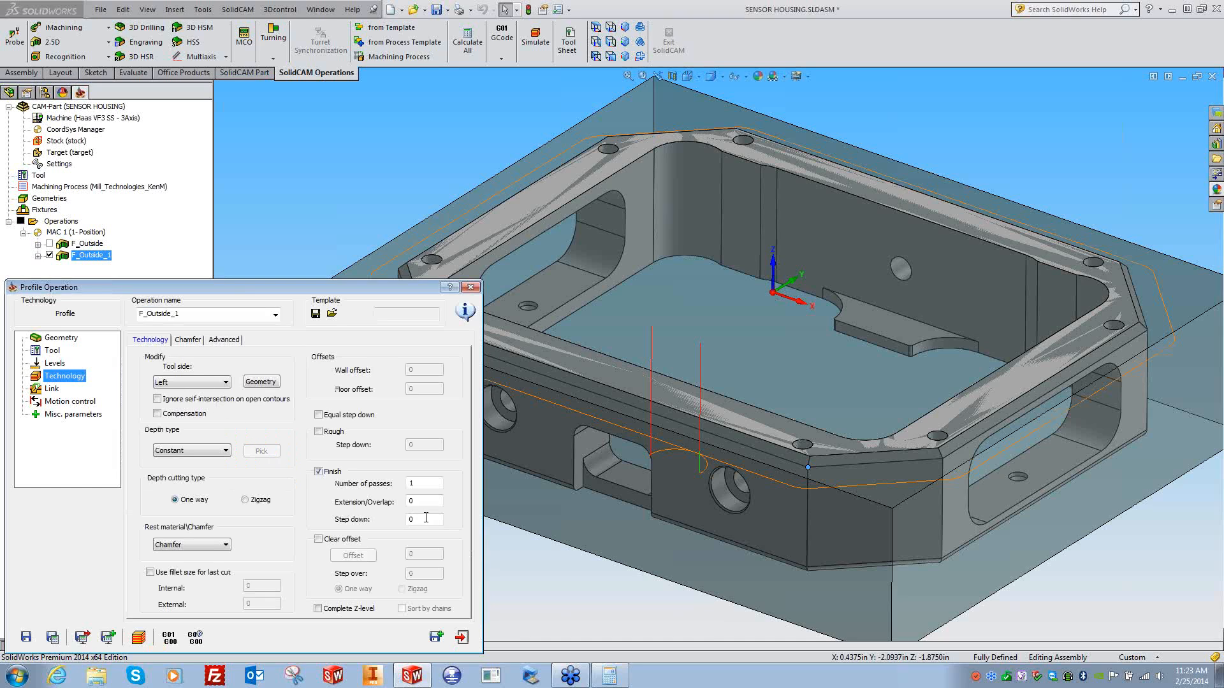
drag(423, 520, 384, 525)
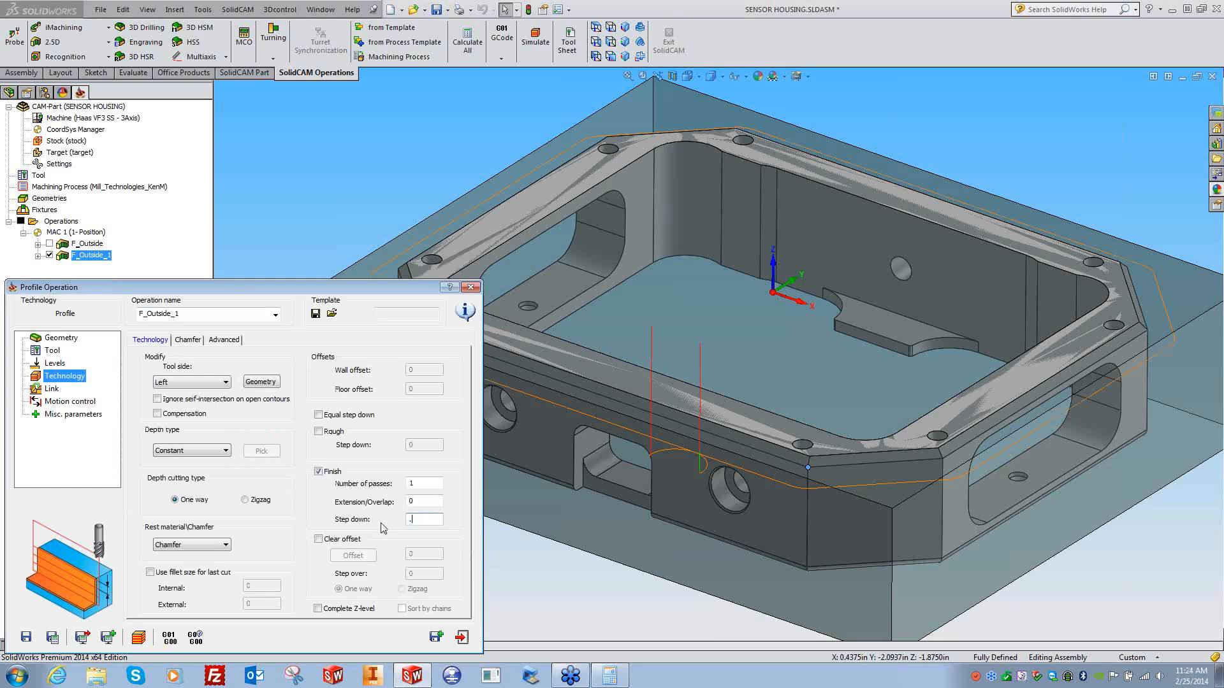
click(52, 636)
click(628, 602)
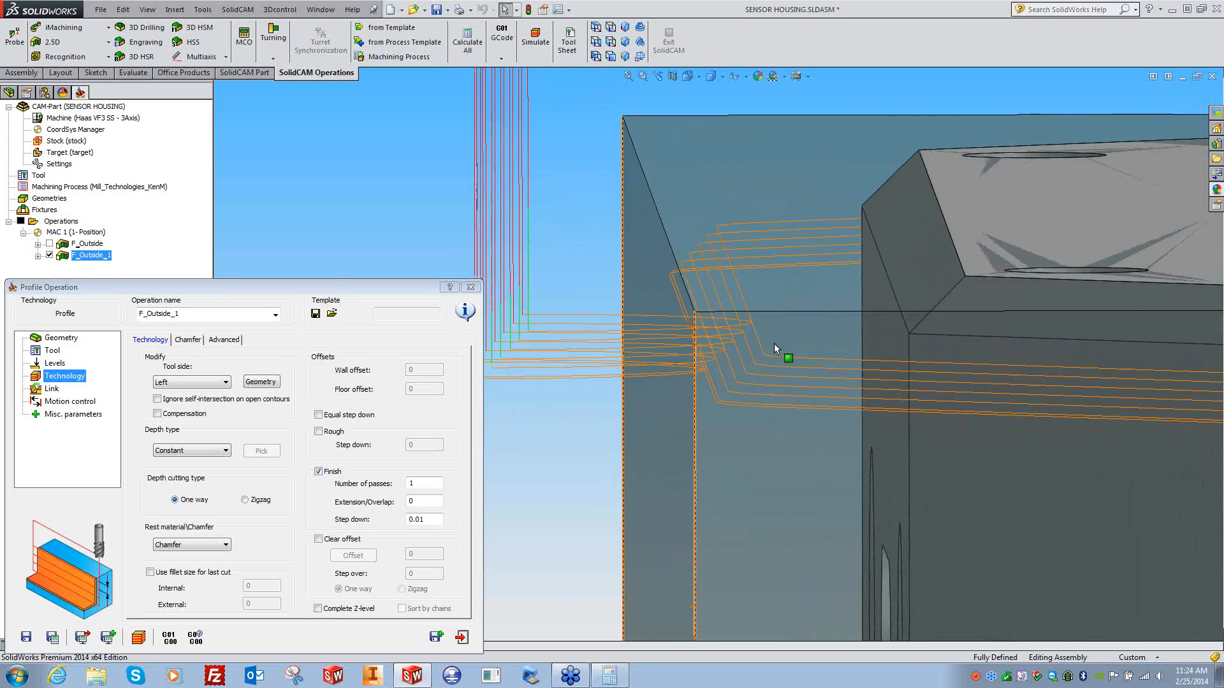
click(331, 419)
click(53, 637)
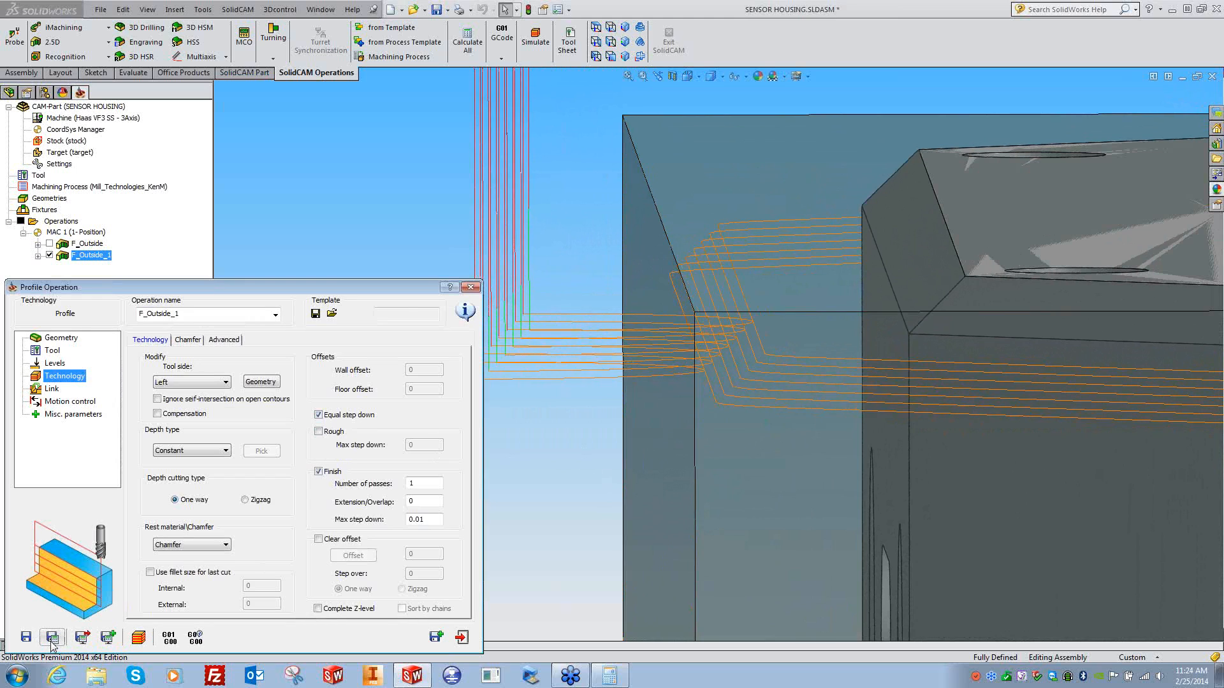
click(426, 218)
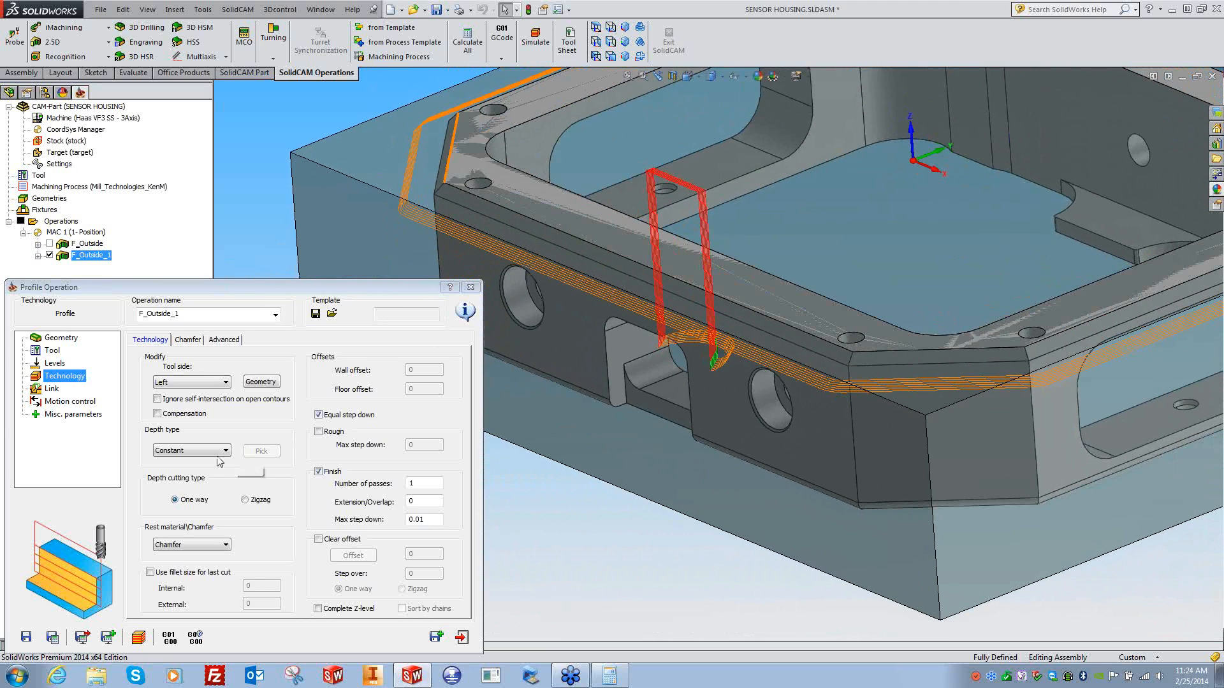
- Simulate the profile operation, play it through, and close the simulation
click(138, 636)
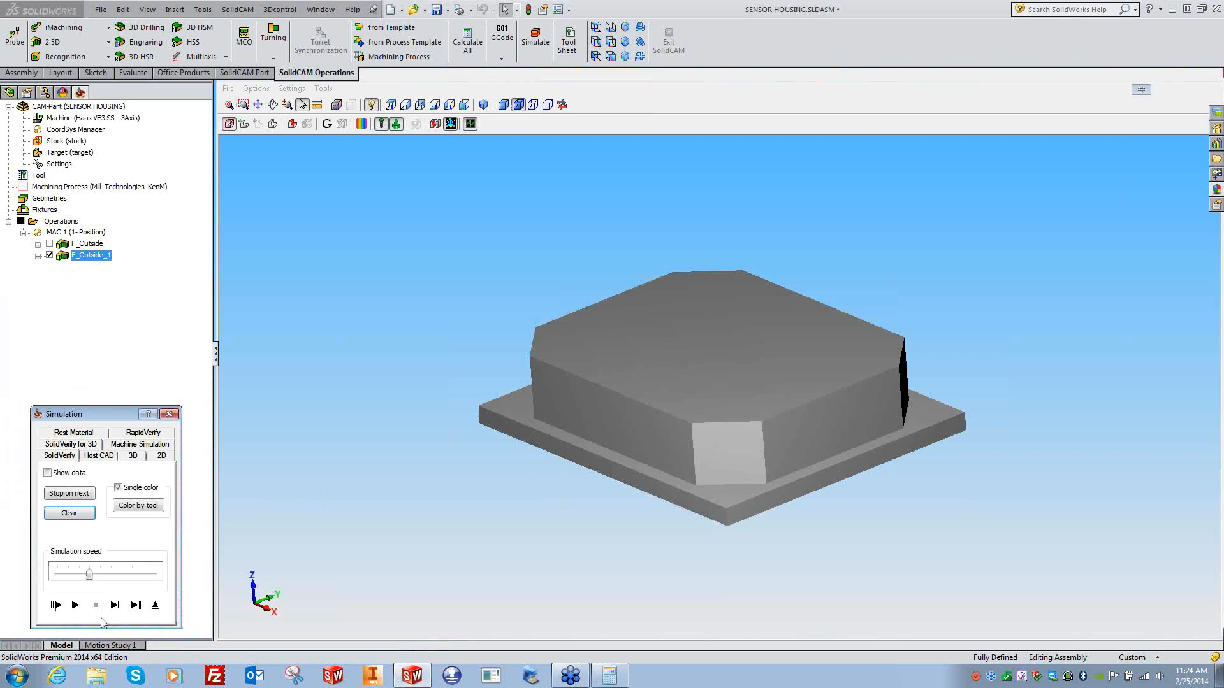
click(75, 606)
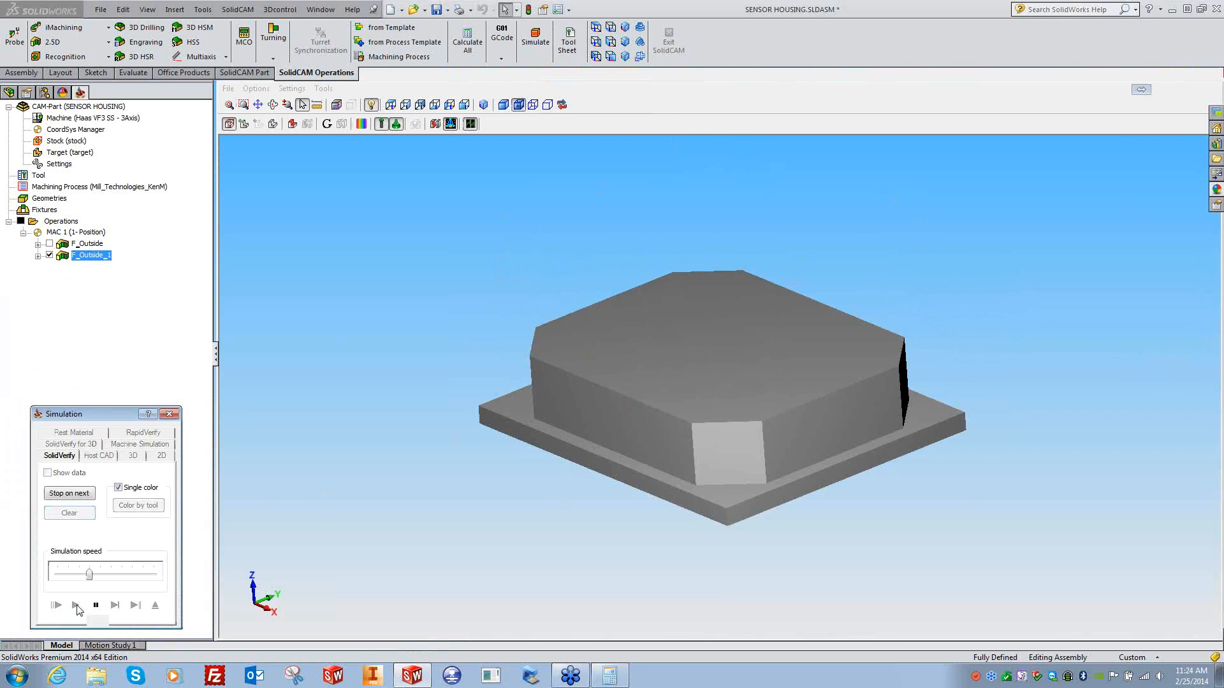
click(168, 414)
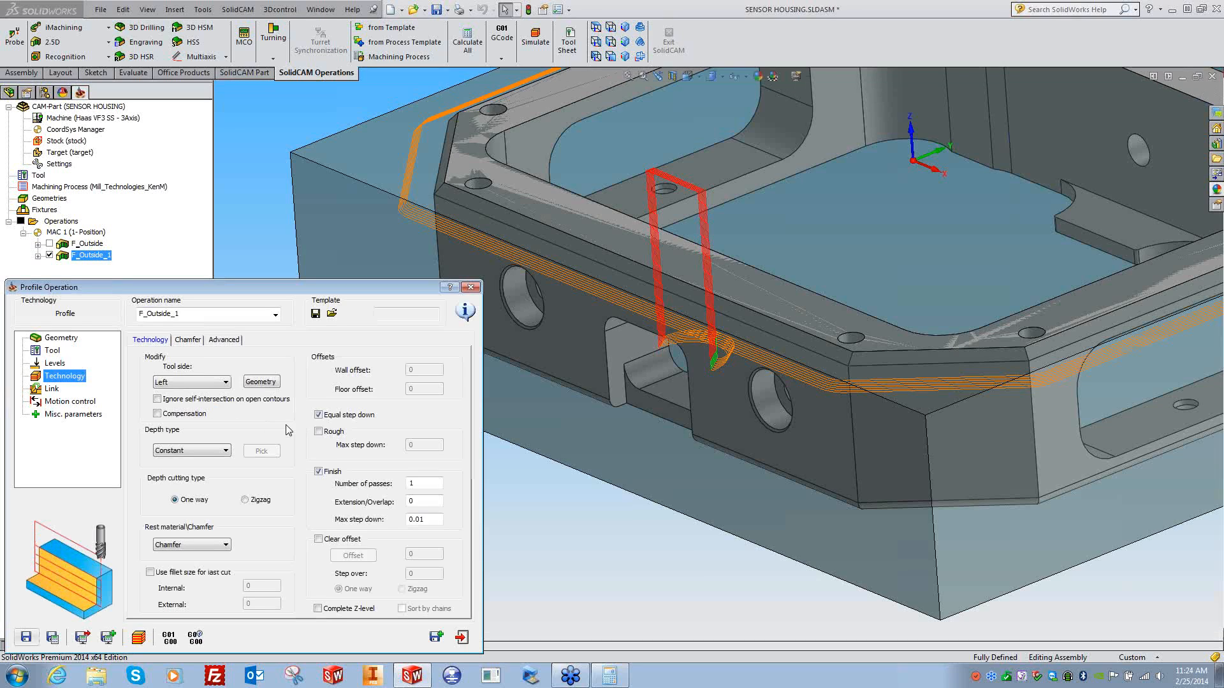
- Modify the geometry chain offset to -0.15 and recalculate the toolpath
click(269, 381)
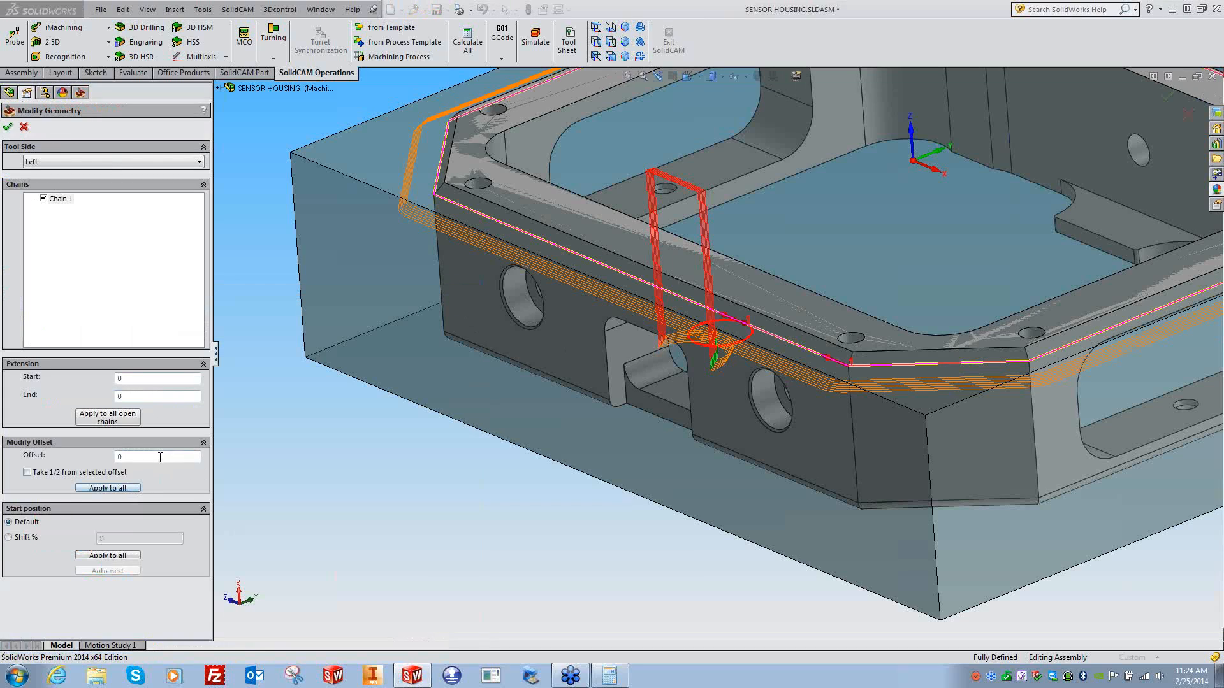
click(118, 458)
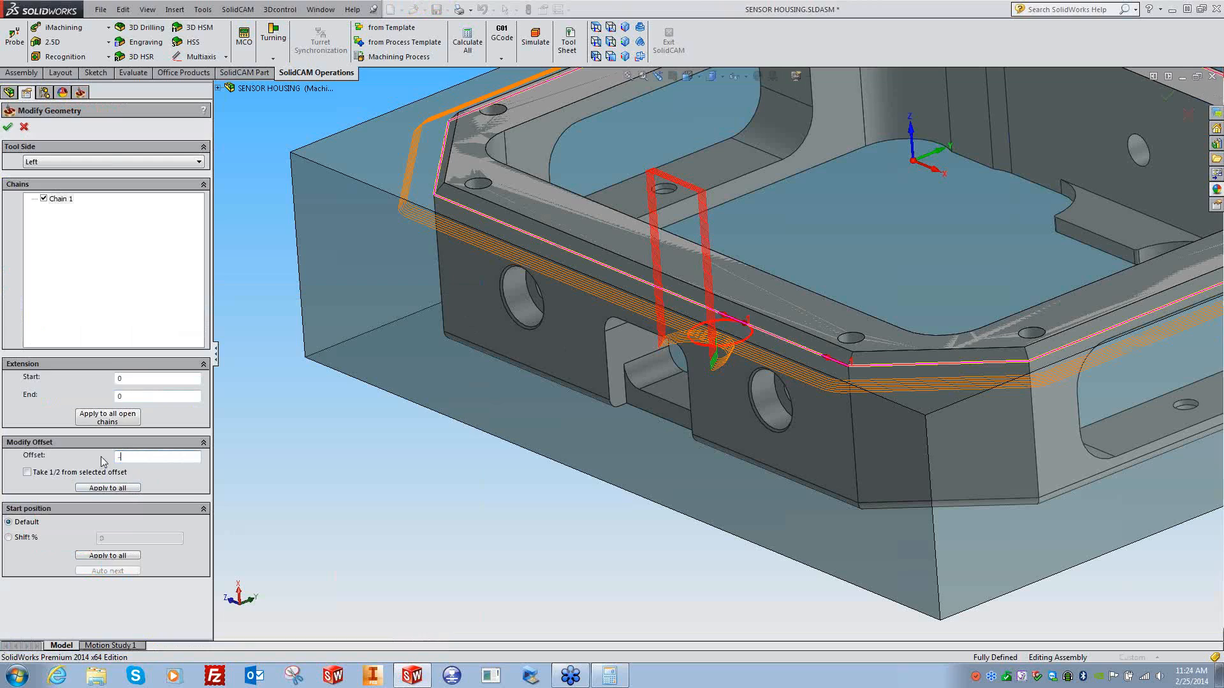
text(-.15)
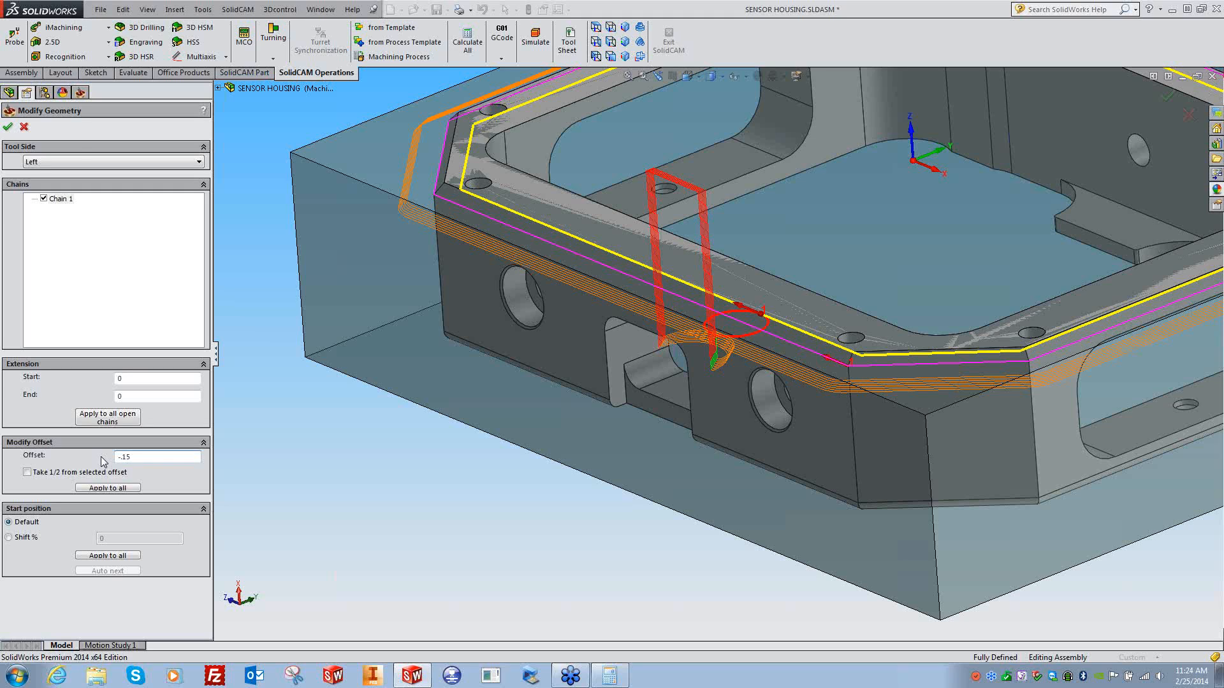
click(8, 127)
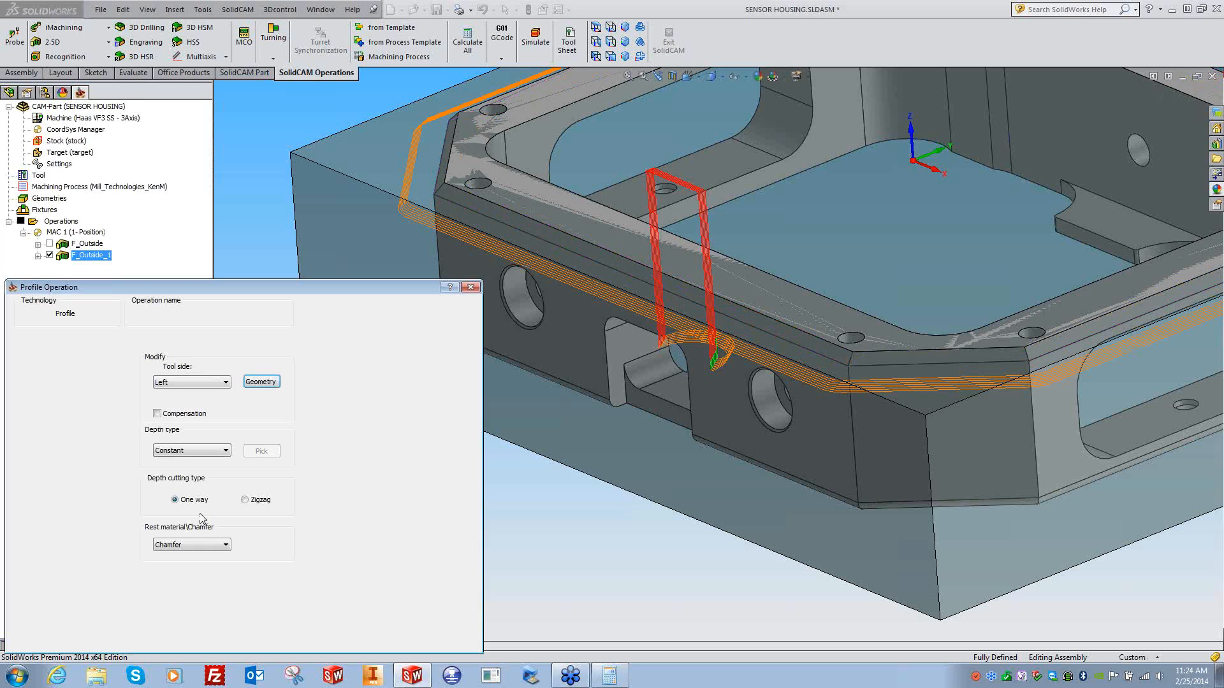
click(53, 637)
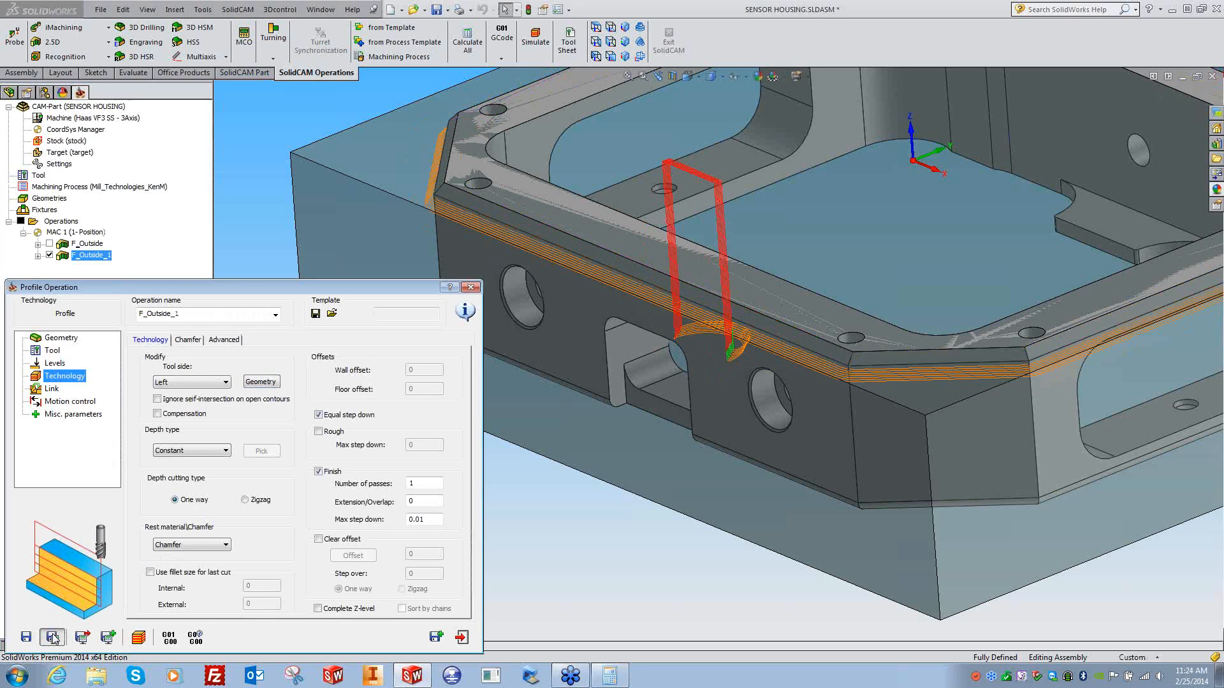
- Play a SolidVerify simulation of the offset chamfer cut, then close it
click(138, 636)
click(75, 605)
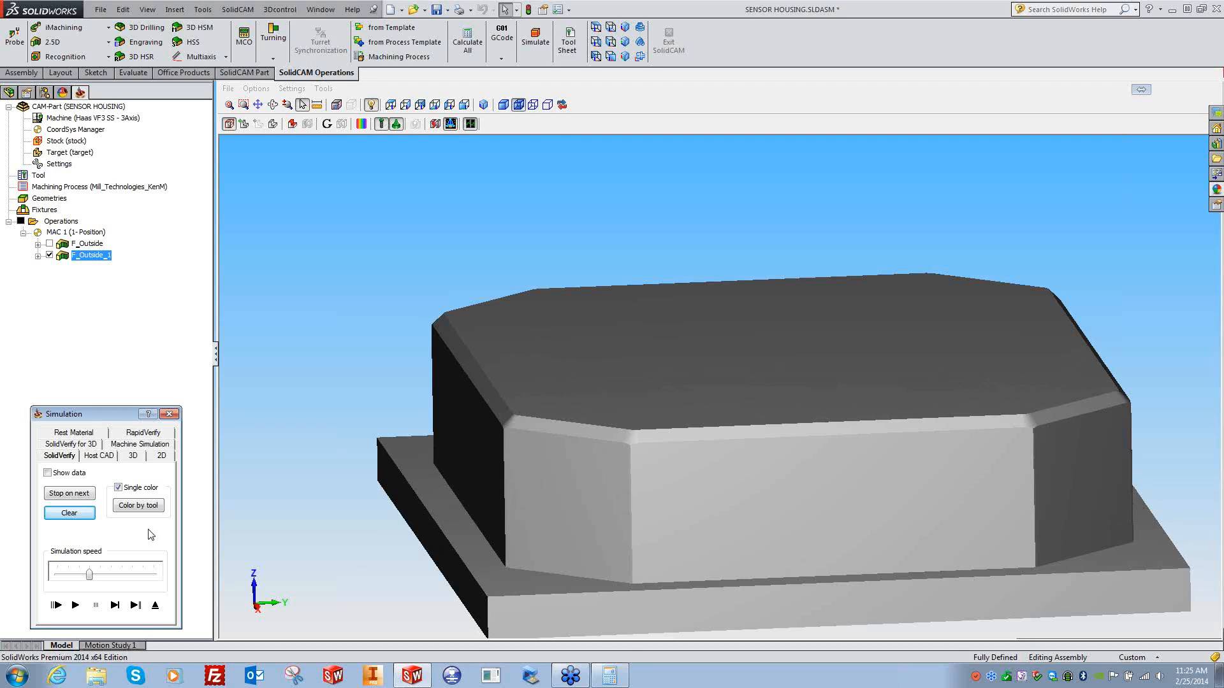
click(168, 414)
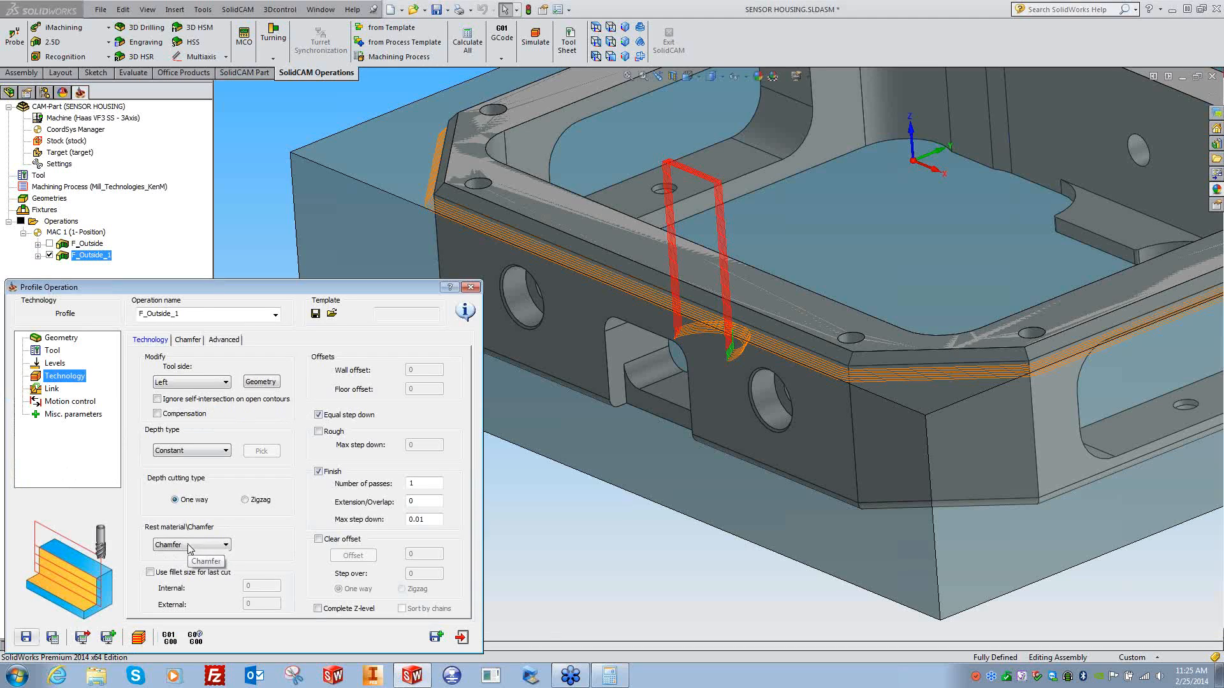
- Review the chamfer diameter and geometry offset, keeping Rest material\Chamfer set to Chamfer
click(188, 339)
double_click(251, 437)
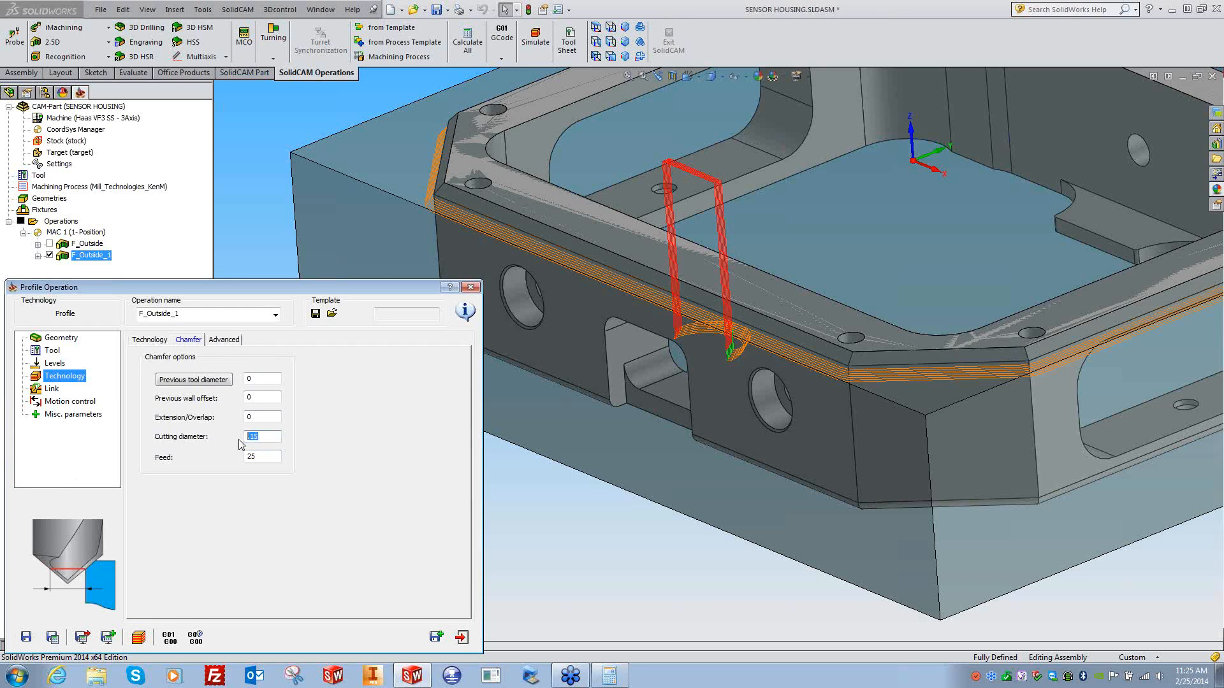
click(160, 339)
click(261, 382)
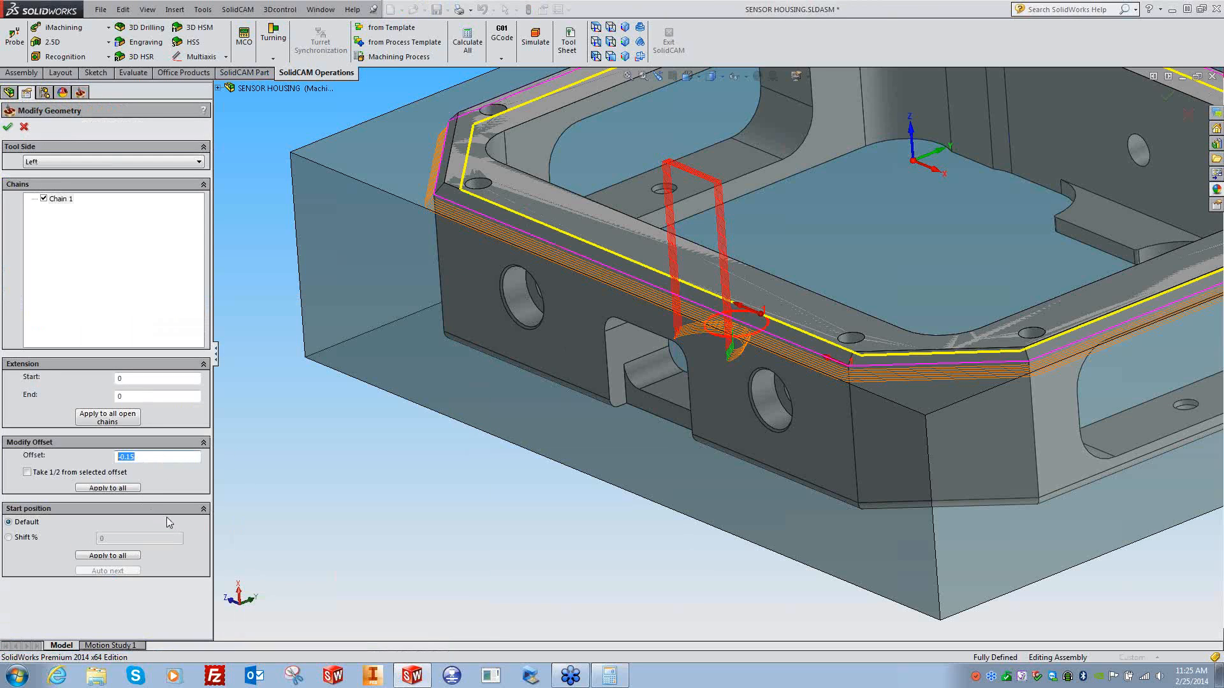
click(386, 503)
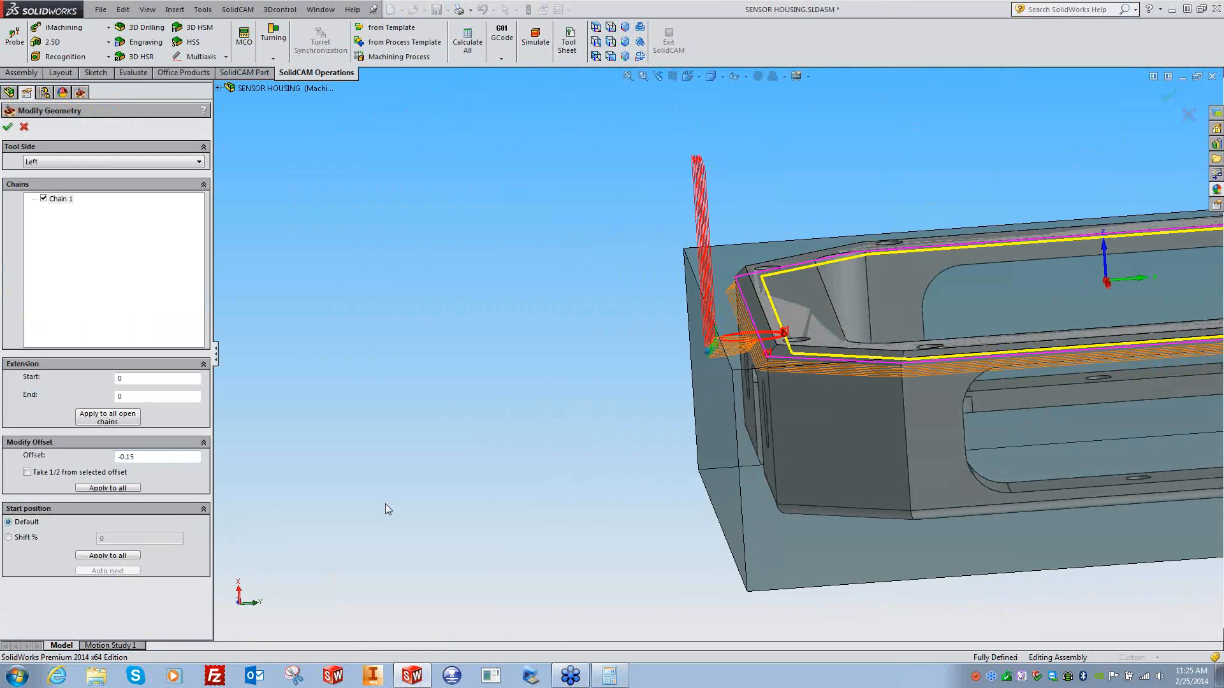
click(24, 127)
click(188, 545)
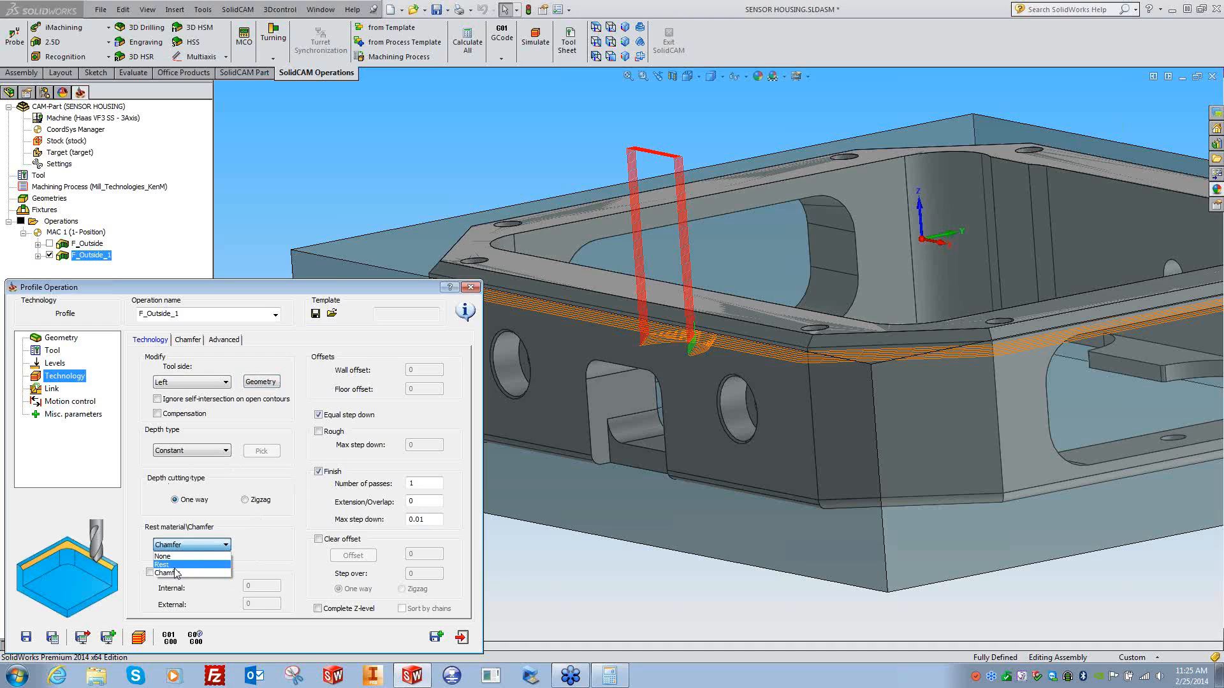
click(254, 522)
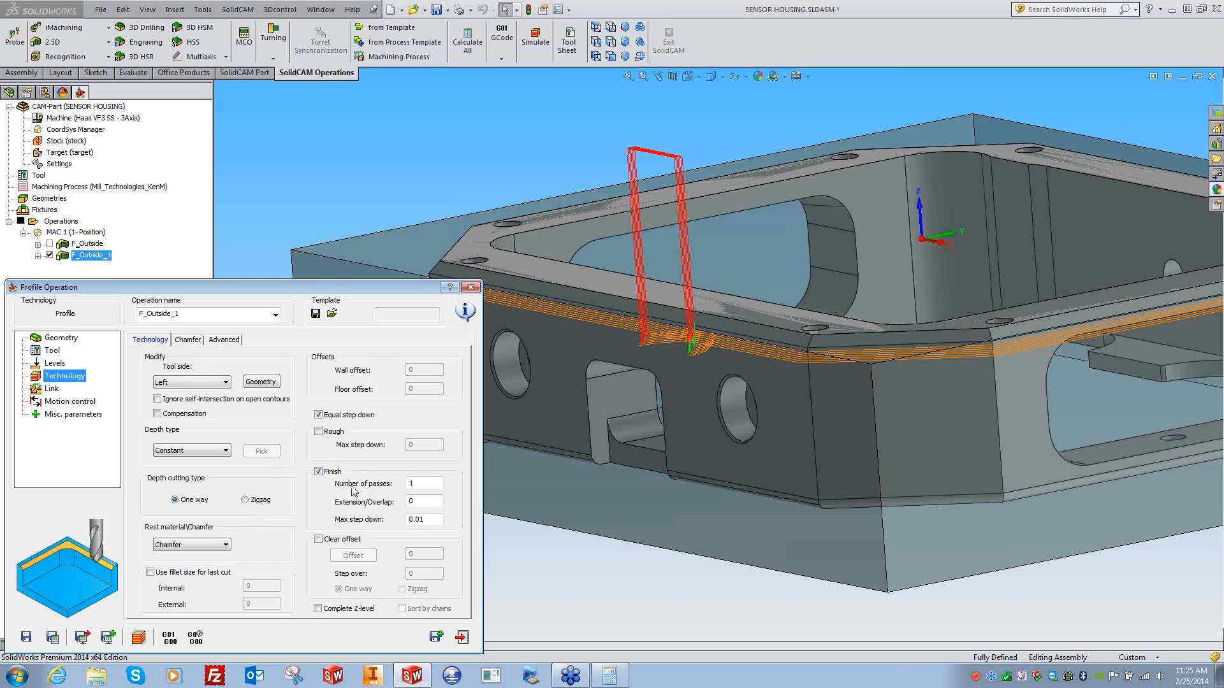
- Close F_Outside_1, hide its toolpath, and view the whole housing from above
click(470, 286)
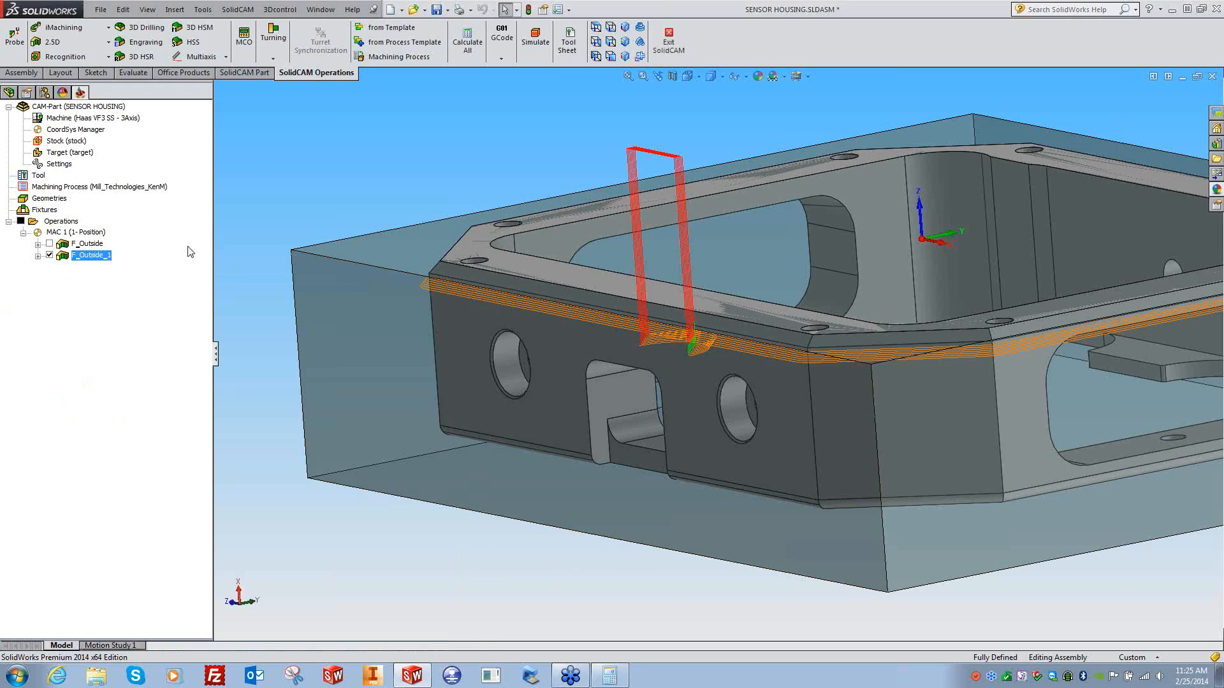
click(49, 255)
scroll(314, 487, up, 3)
middle_drag(315, 488, 728, 229)
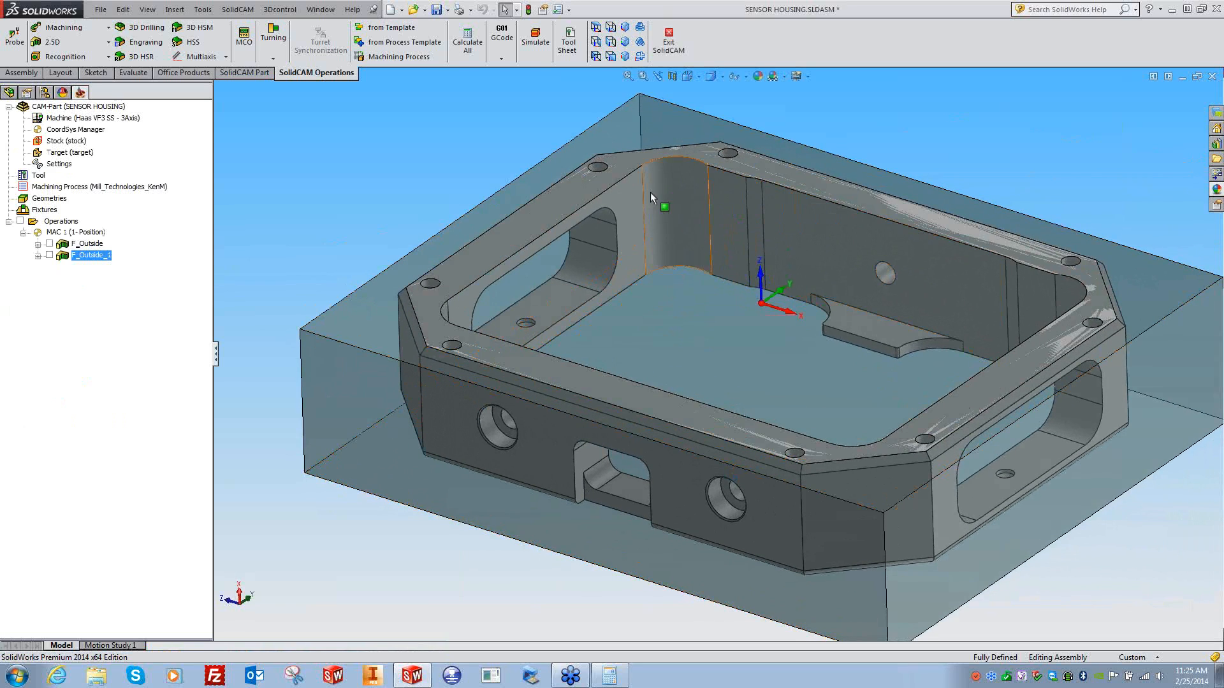
- Add a pocket operation with a constant-height chain from the inner rim's top edge
right_click(89, 256)
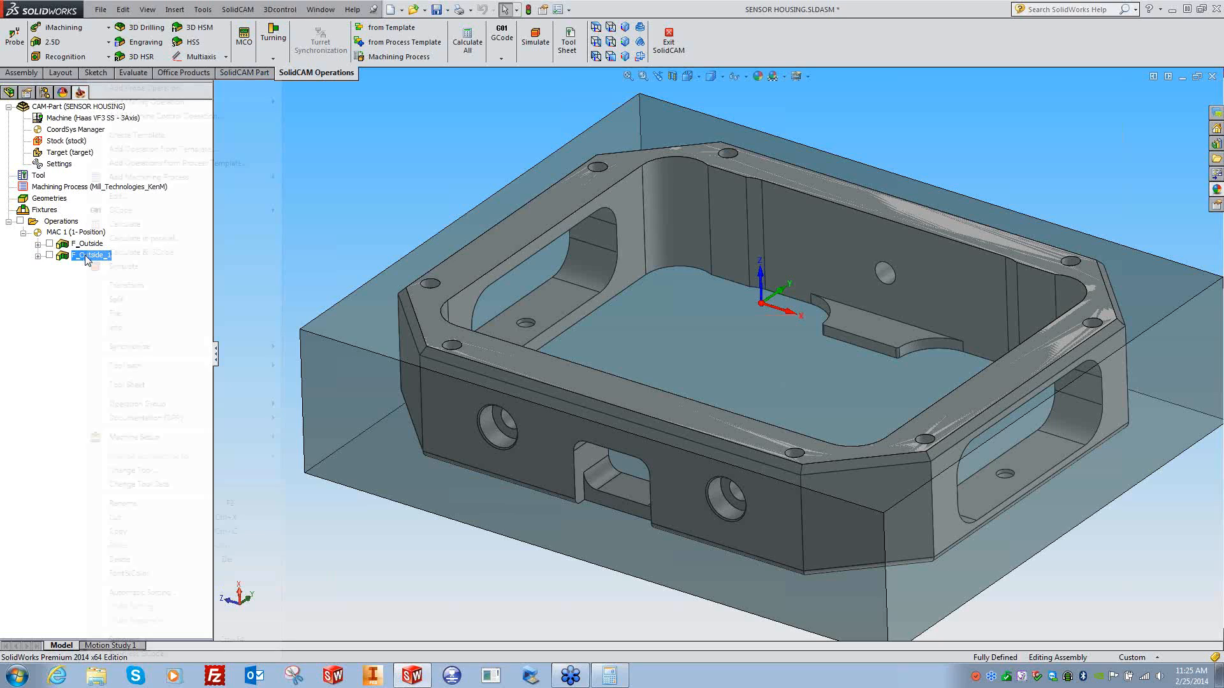
mouse_move(185, 102)
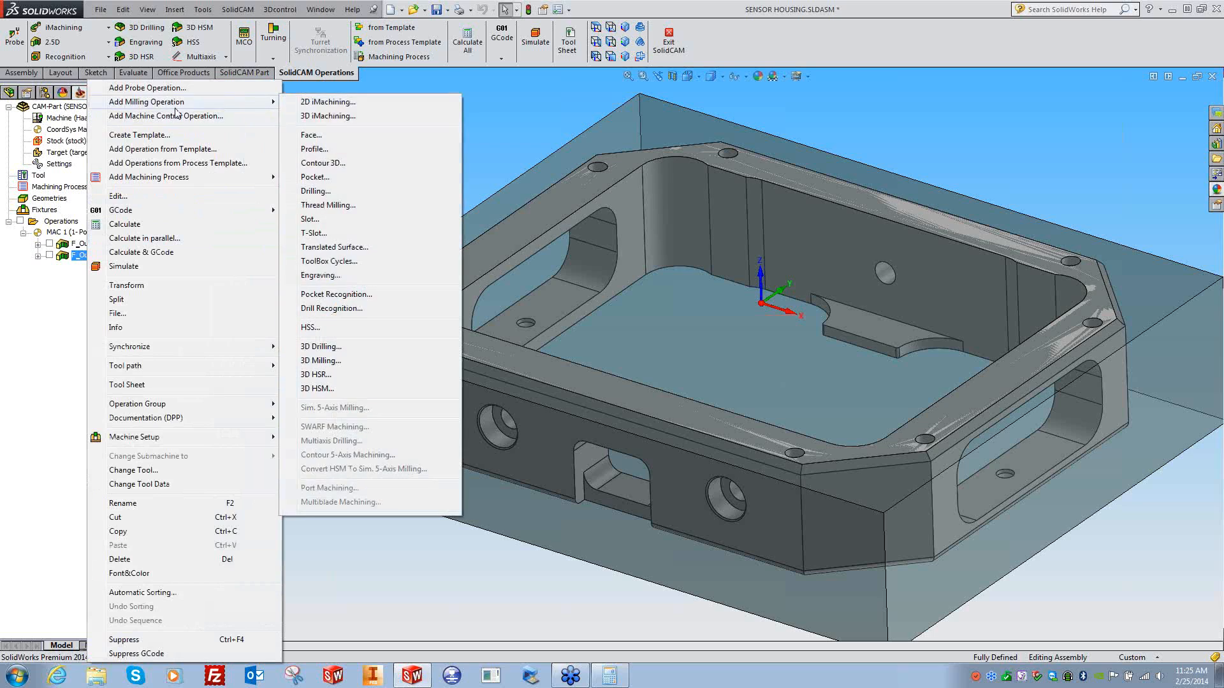
click(313, 182)
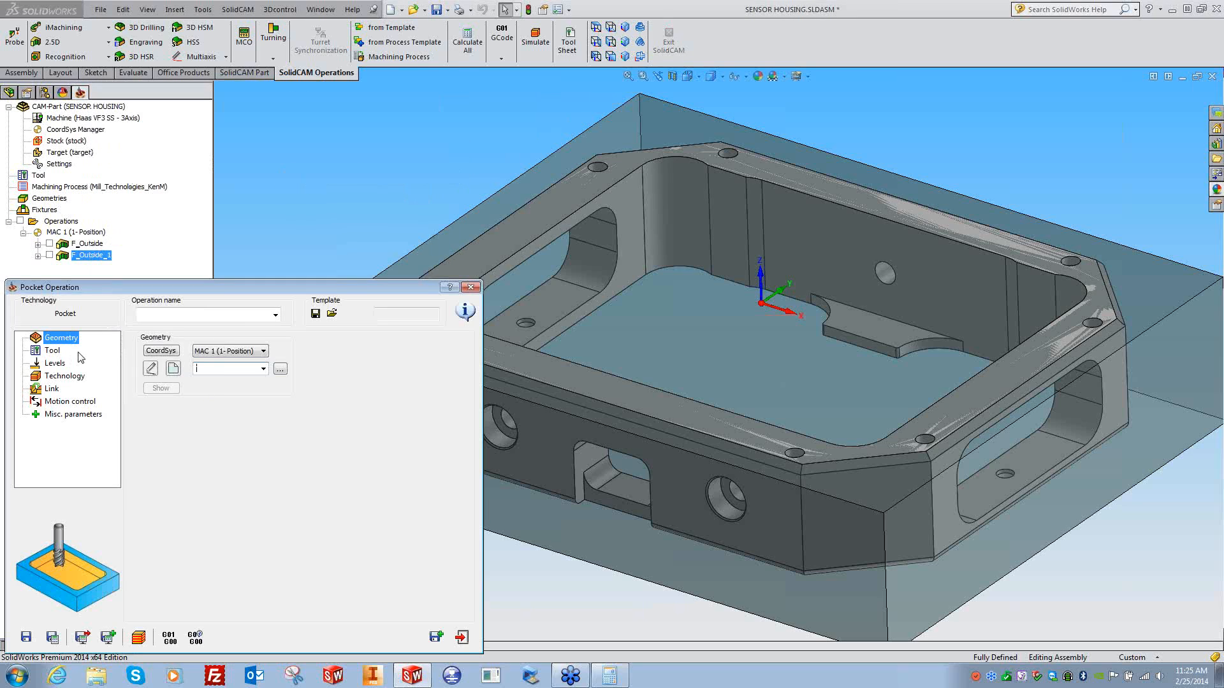
click(173, 369)
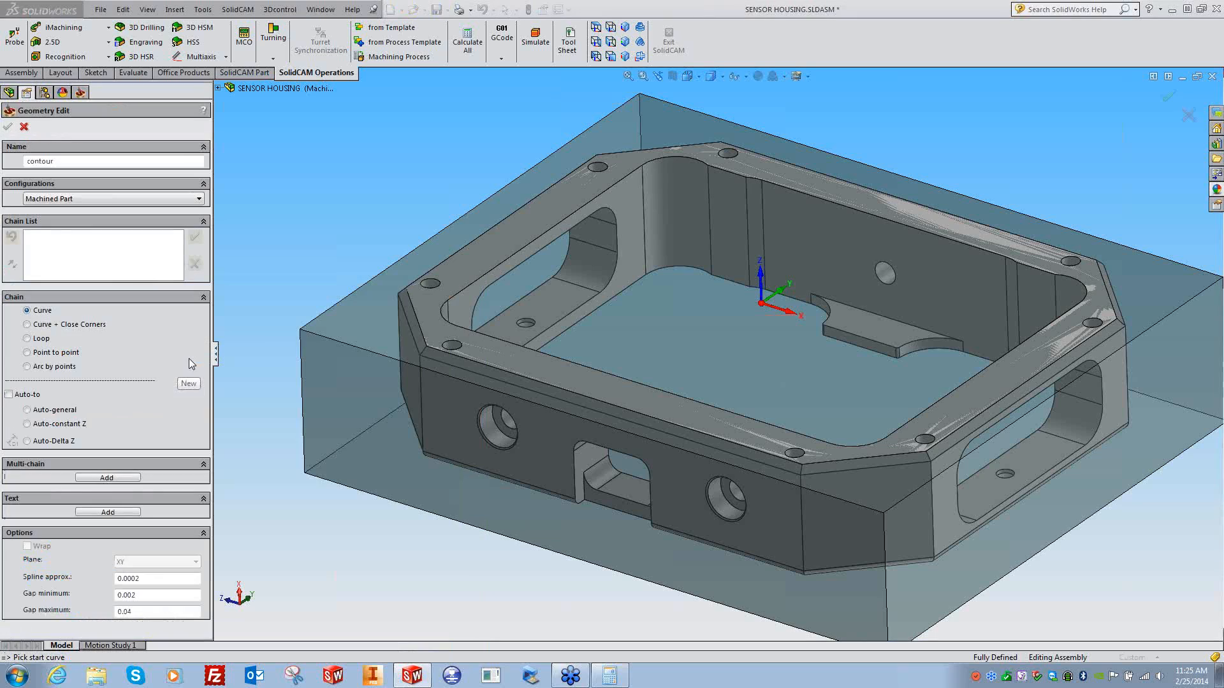
click(982, 251)
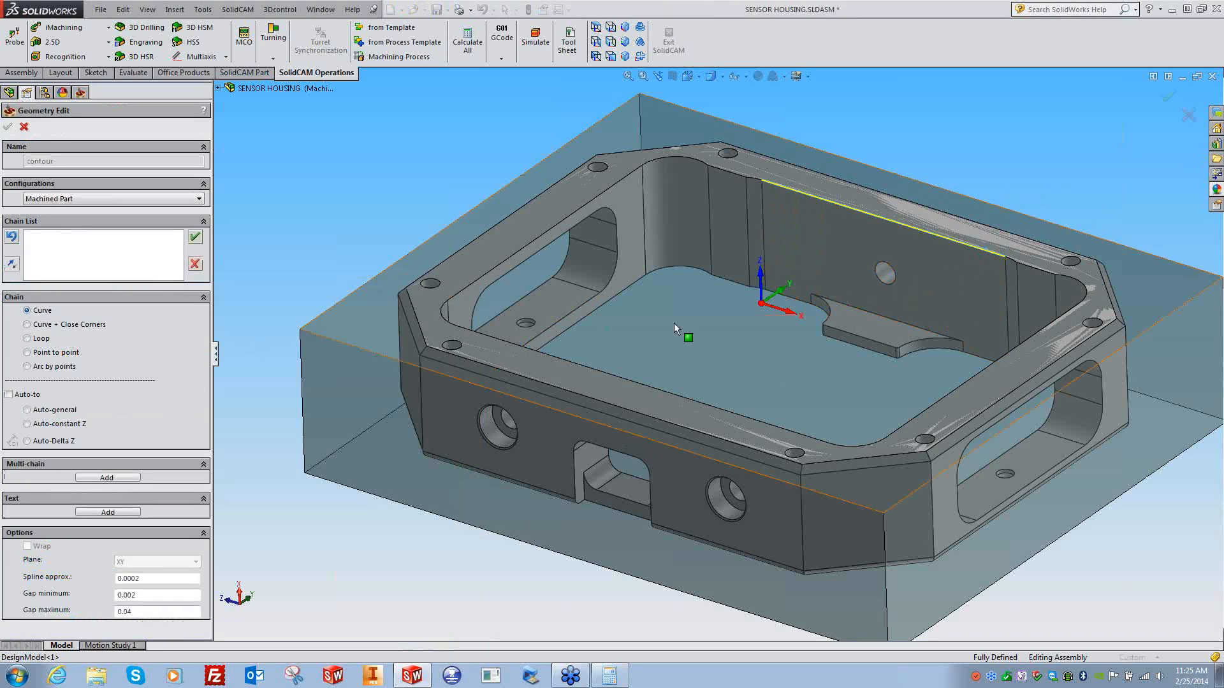
click(73, 423)
- Name the new geometry 'Pocket' and confirm it for the pocket operation
click(70, 164)
double_click(70, 164)
text(Pocket)
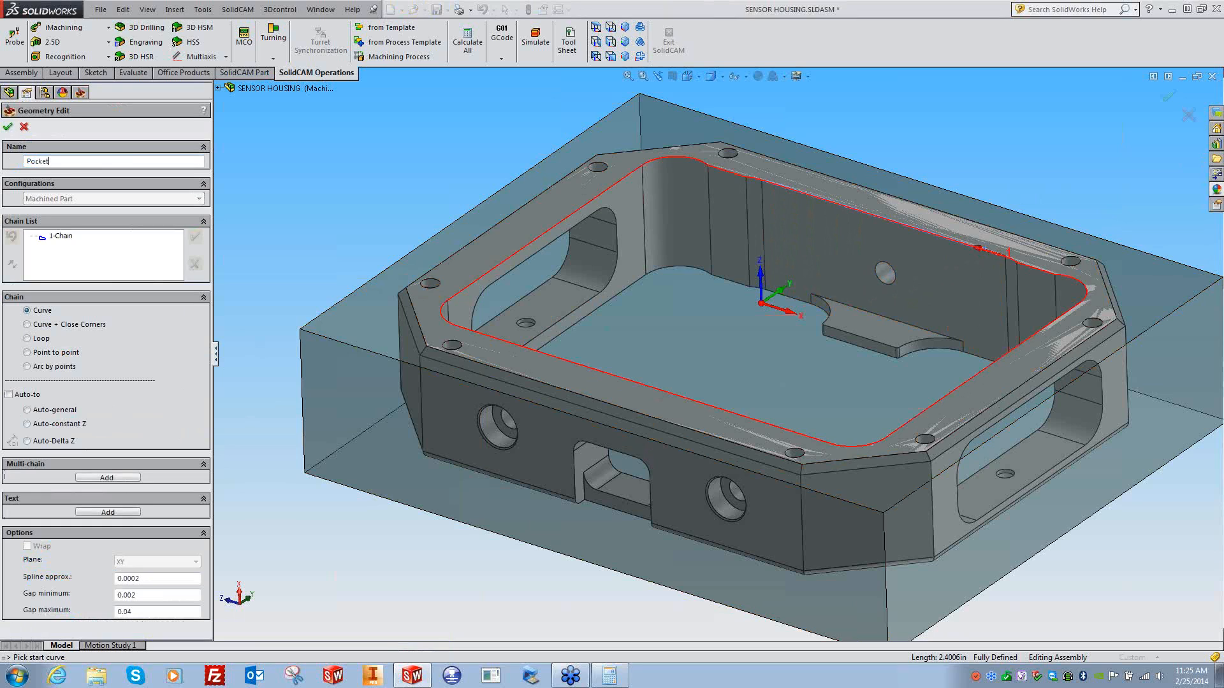
click(8, 127)
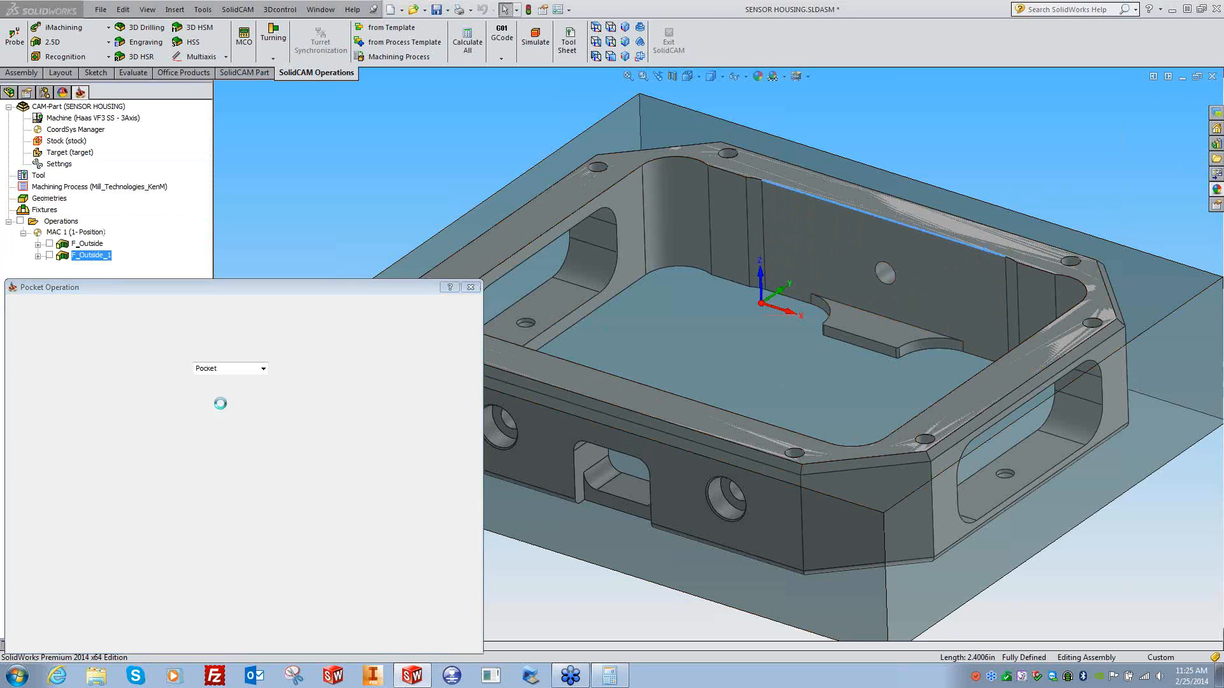
click(51, 351)
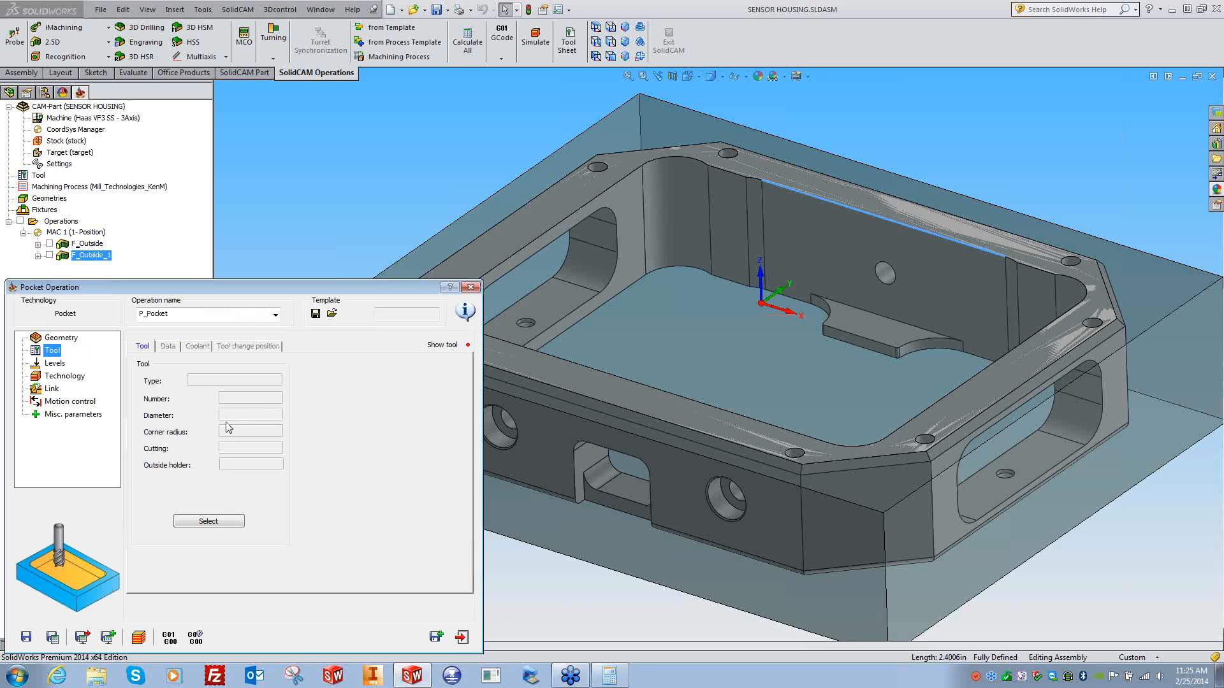
- Add a new end mill to the tool library with a 1-inch diameter
click(209, 521)
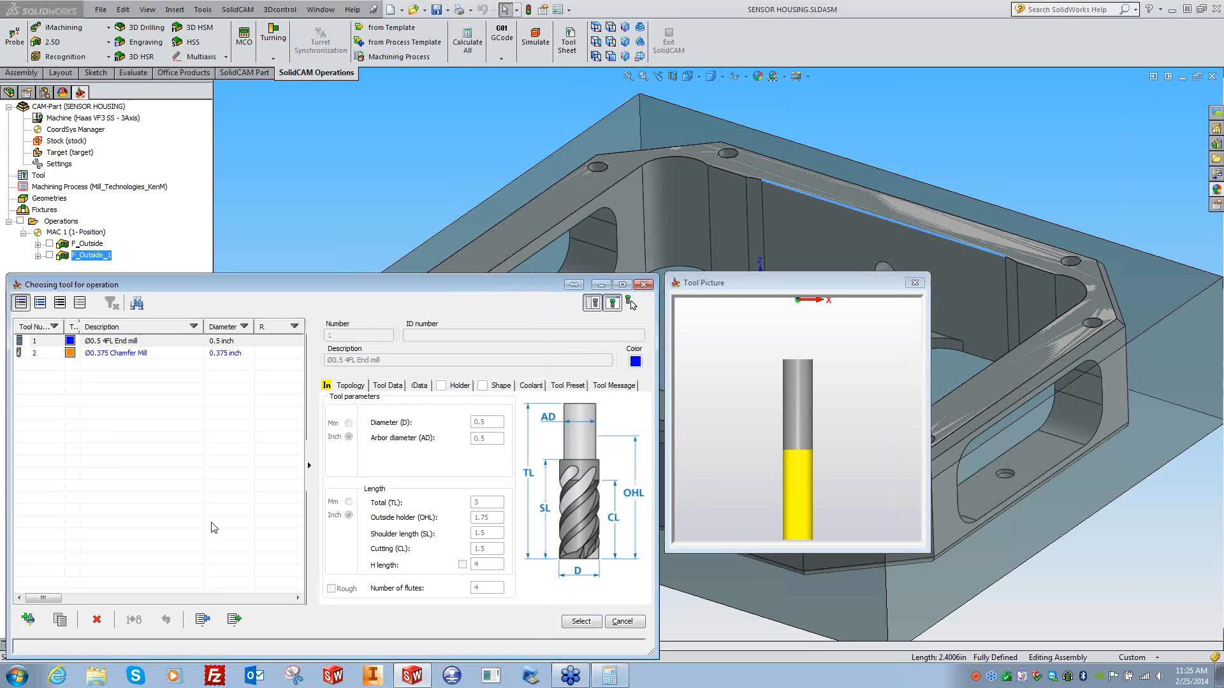
click(28, 619)
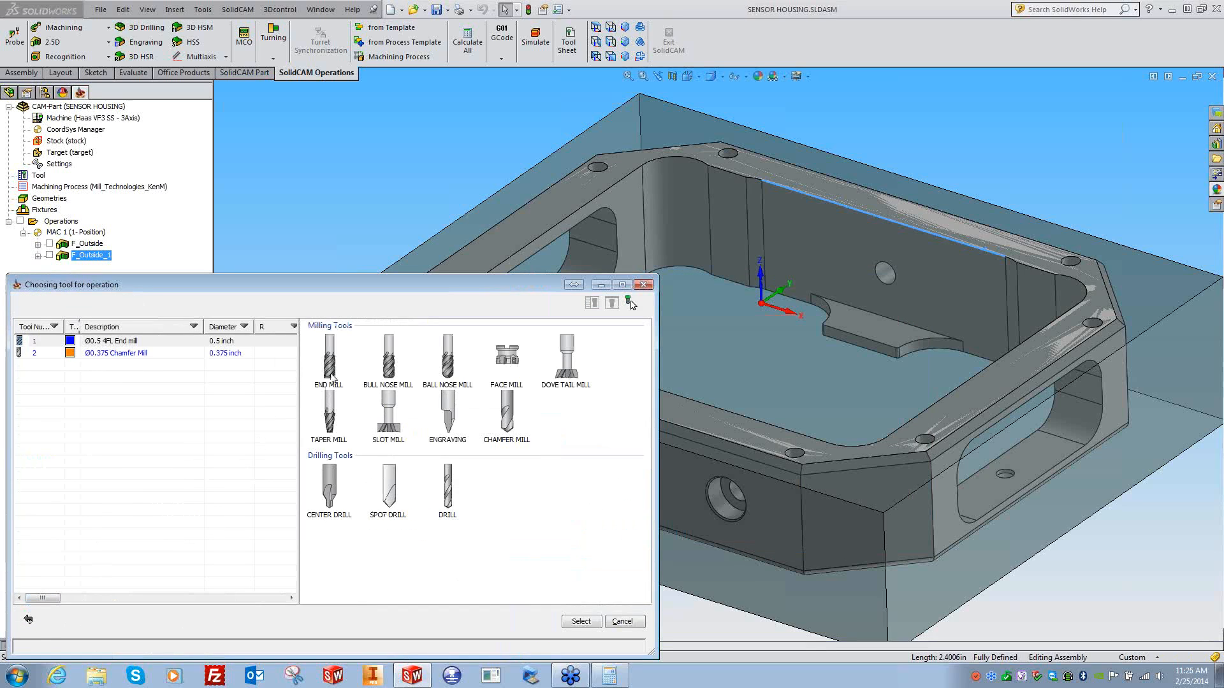
double_click(332, 375)
click(362, 361)
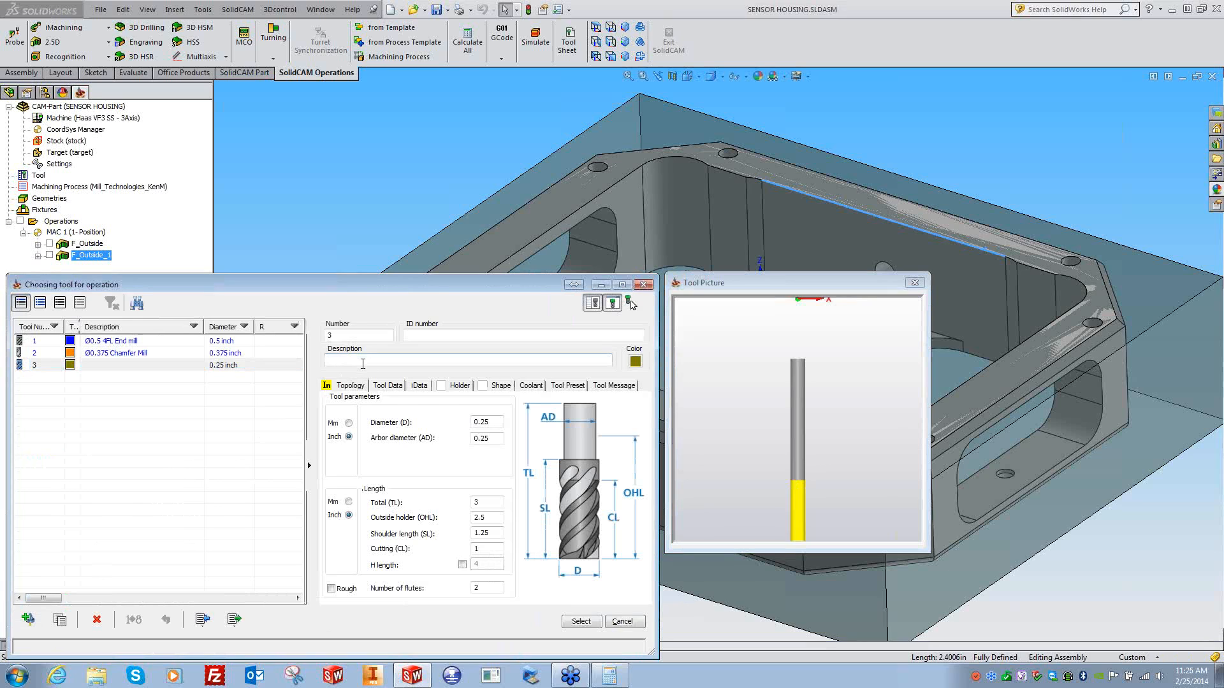
click(705, 218)
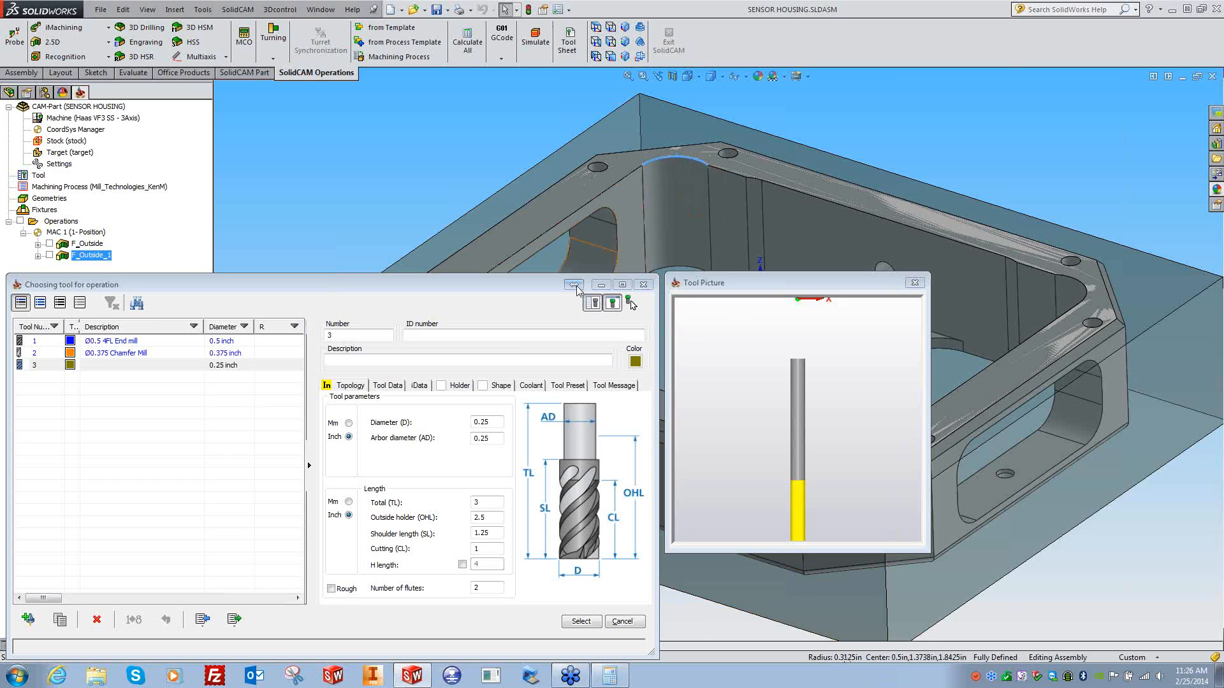
click(466, 422)
text(1)
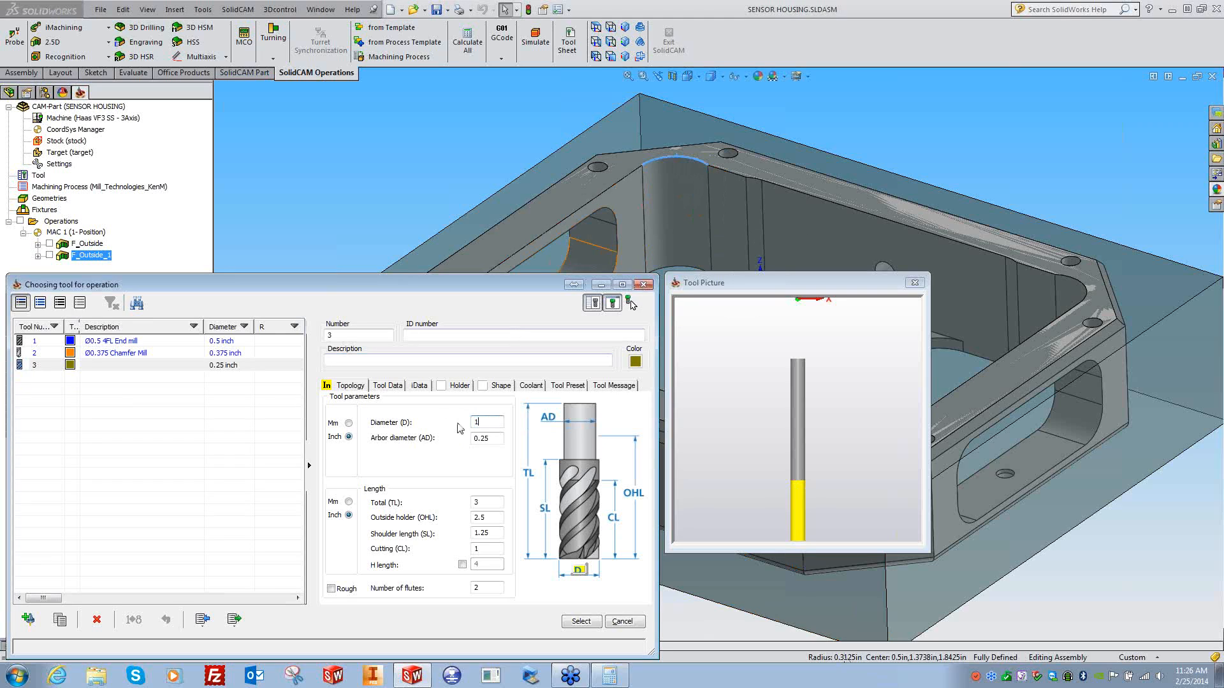
click(381, 362)
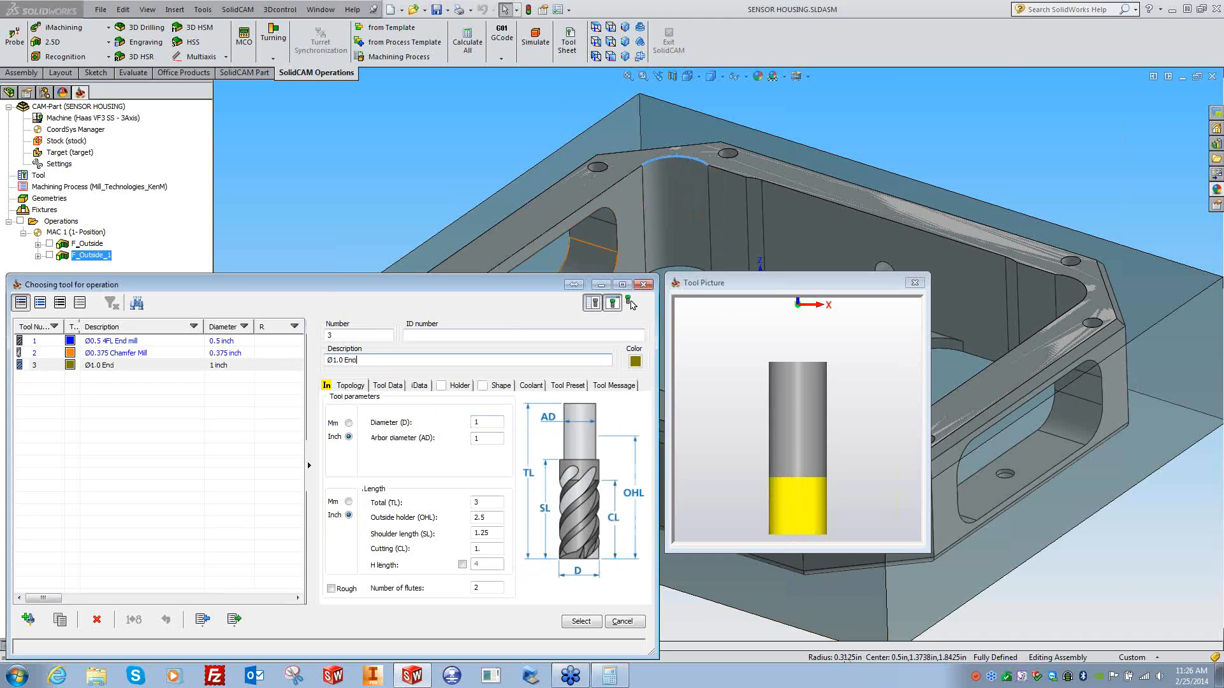
- Give the end mill total length 3 and holder, shoulder and cutting lengths 1.5, then select it
text(3)
key(Tab)
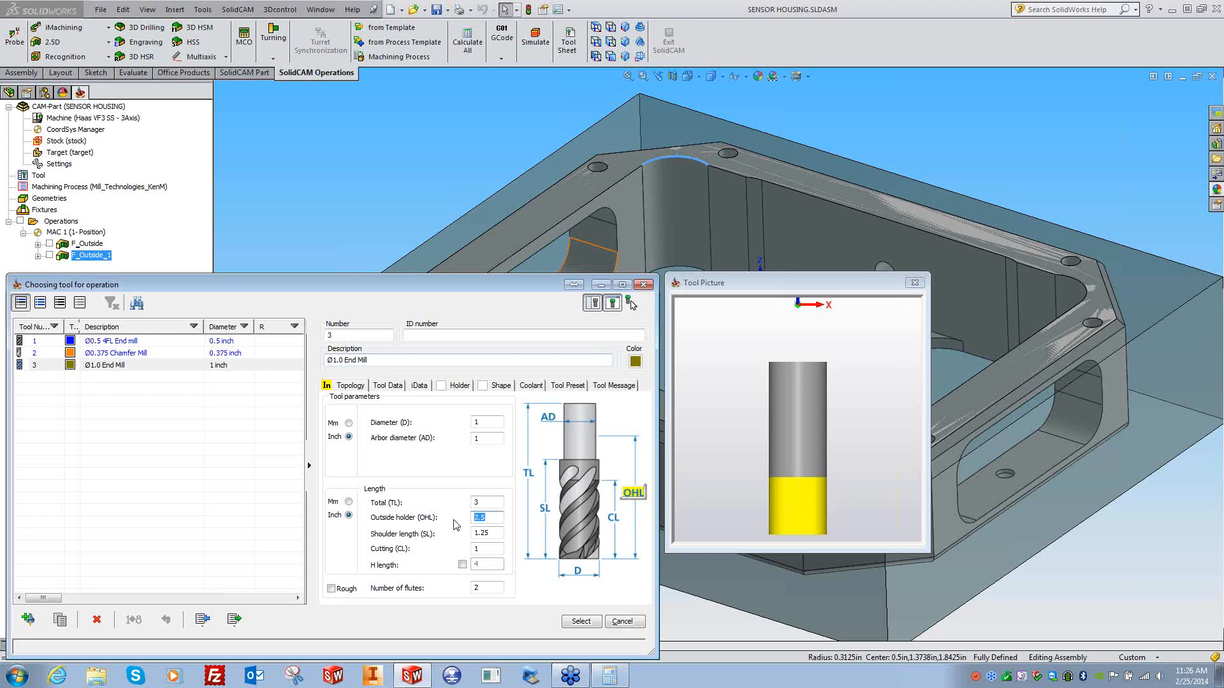
text(1.5)
key(Tab)
text(1.5)
key(Tab)
text(1.5)
key(Tab)
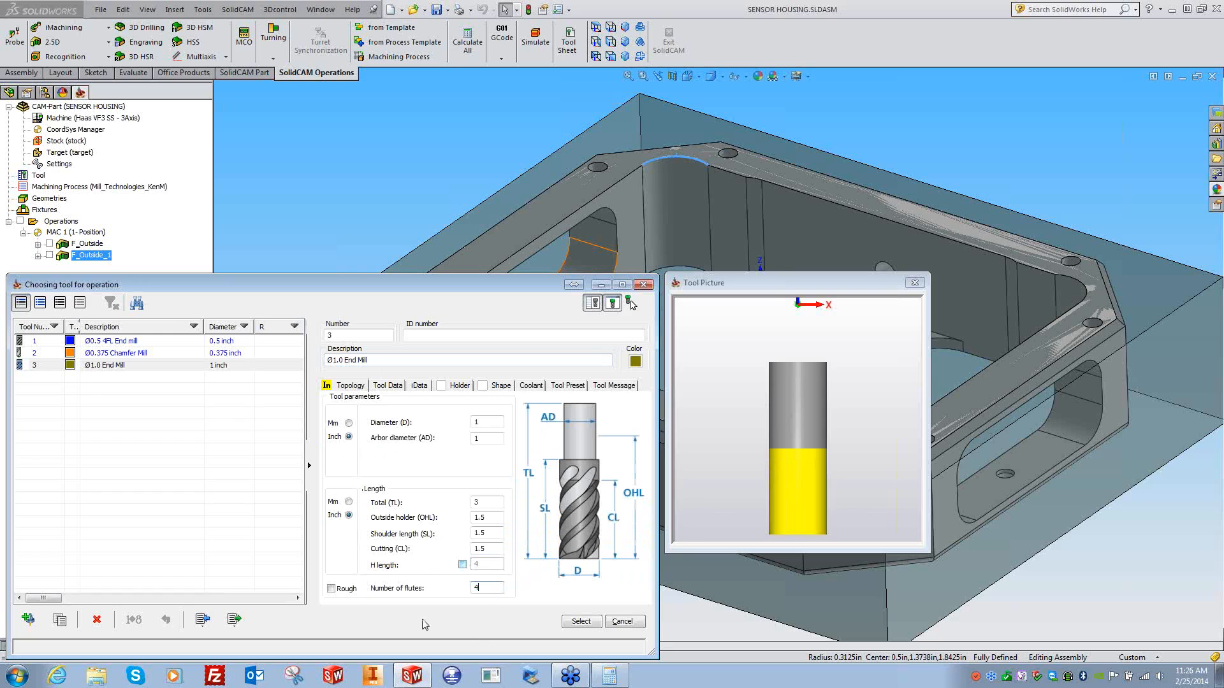
click(577, 621)
click(57, 362)
- Pick the top face as upper level 0 and the pocket floor as 0.906 depth
click(179, 429)
click(760, 166)
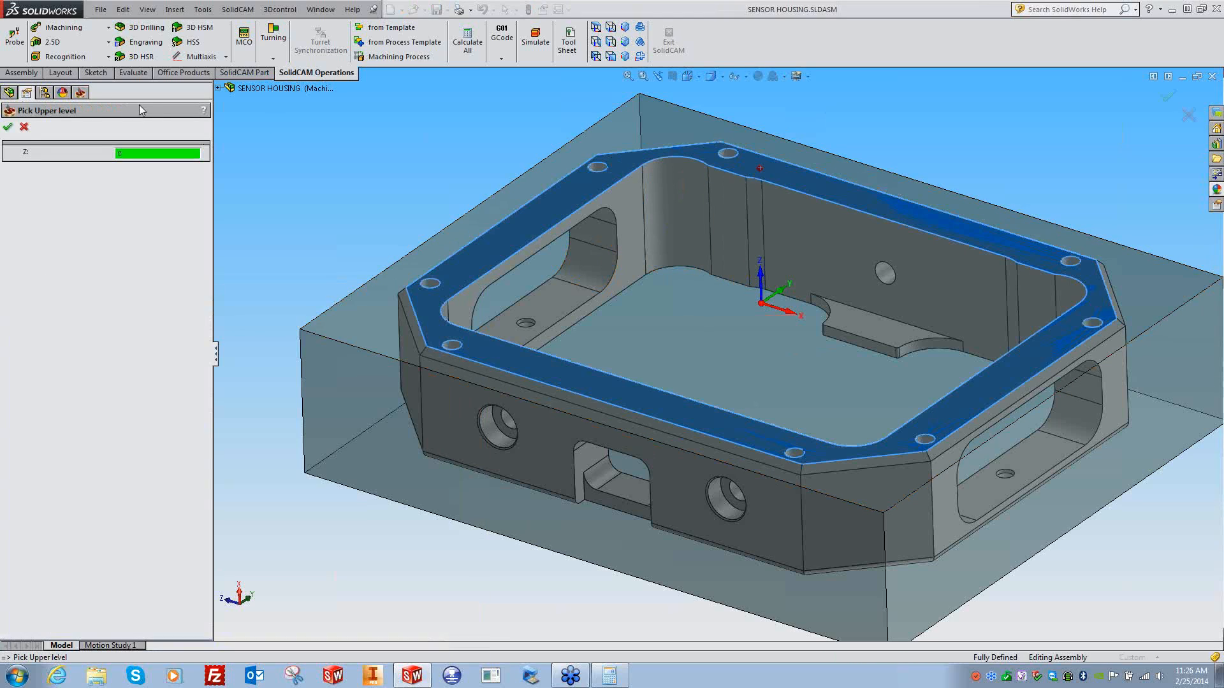
click(9, 126)
click(252, 446)
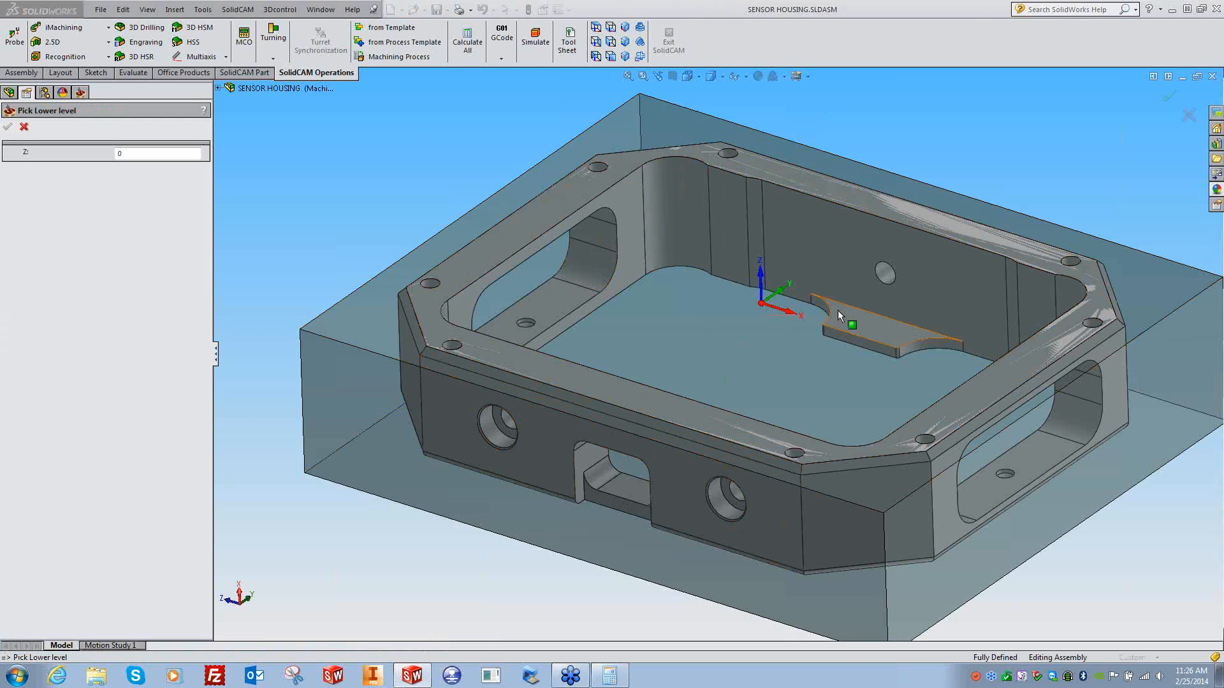
click(839, 312)
click(8, 128)
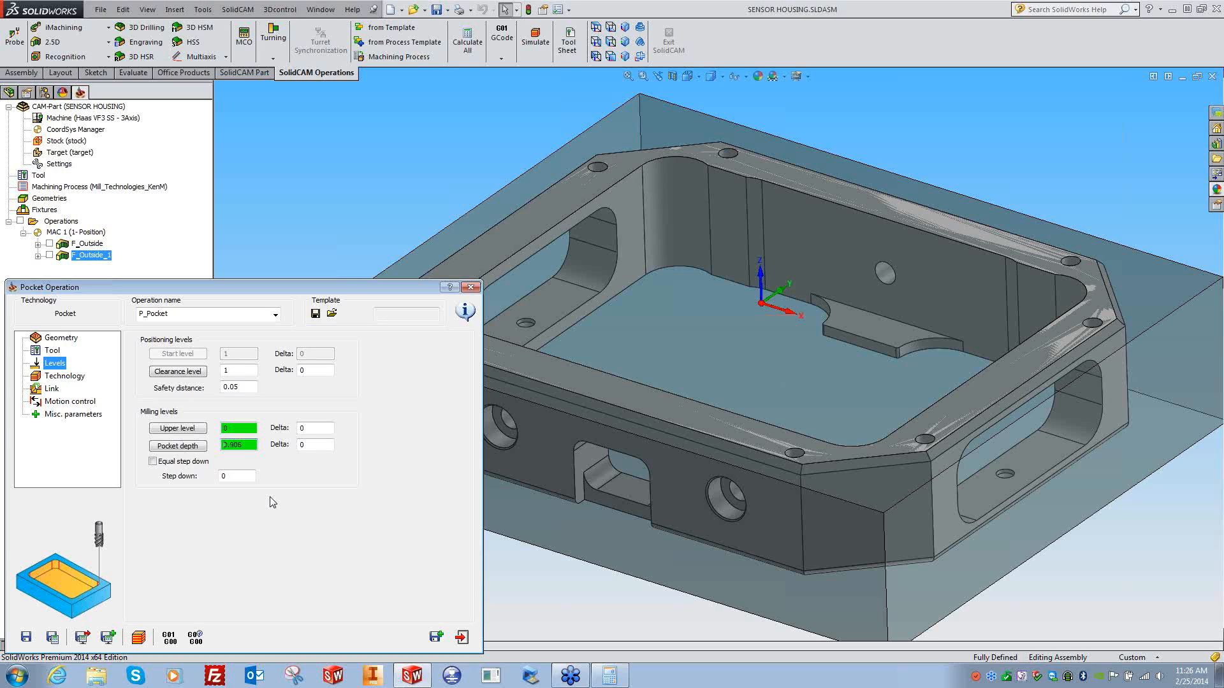
- Set the minimum overlap to 75% of tool diameter, save P_Pocket, and view it from above
click(65, 377)
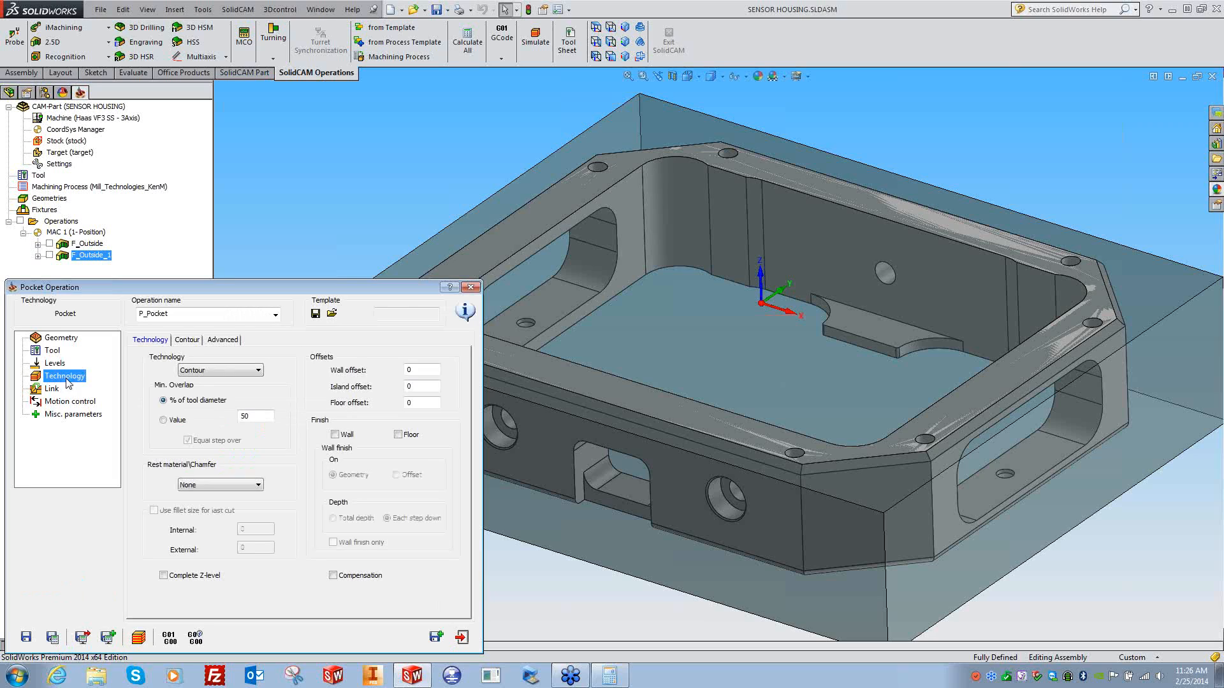
drag(257, 416, 234, 423)
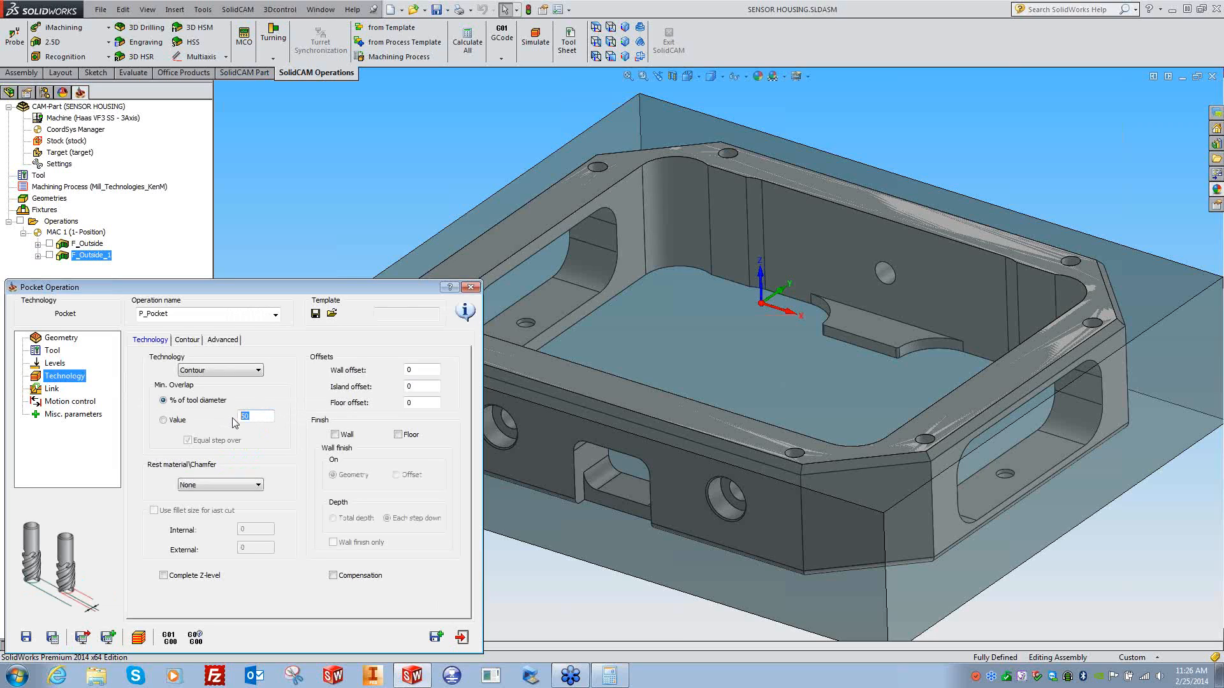
text(75)
click(52, 637)
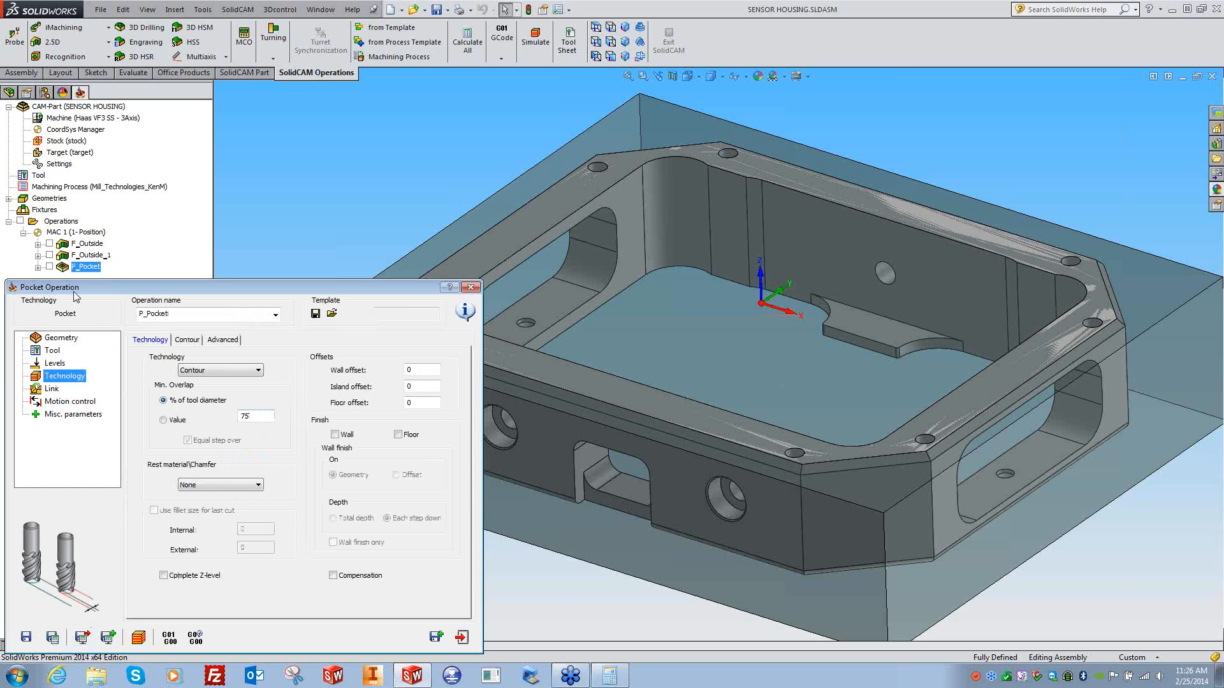
mouse_move(579, 590)
middle_down()
mouse_move(579, 606)
mouse_move(572, 578)
middle_up()
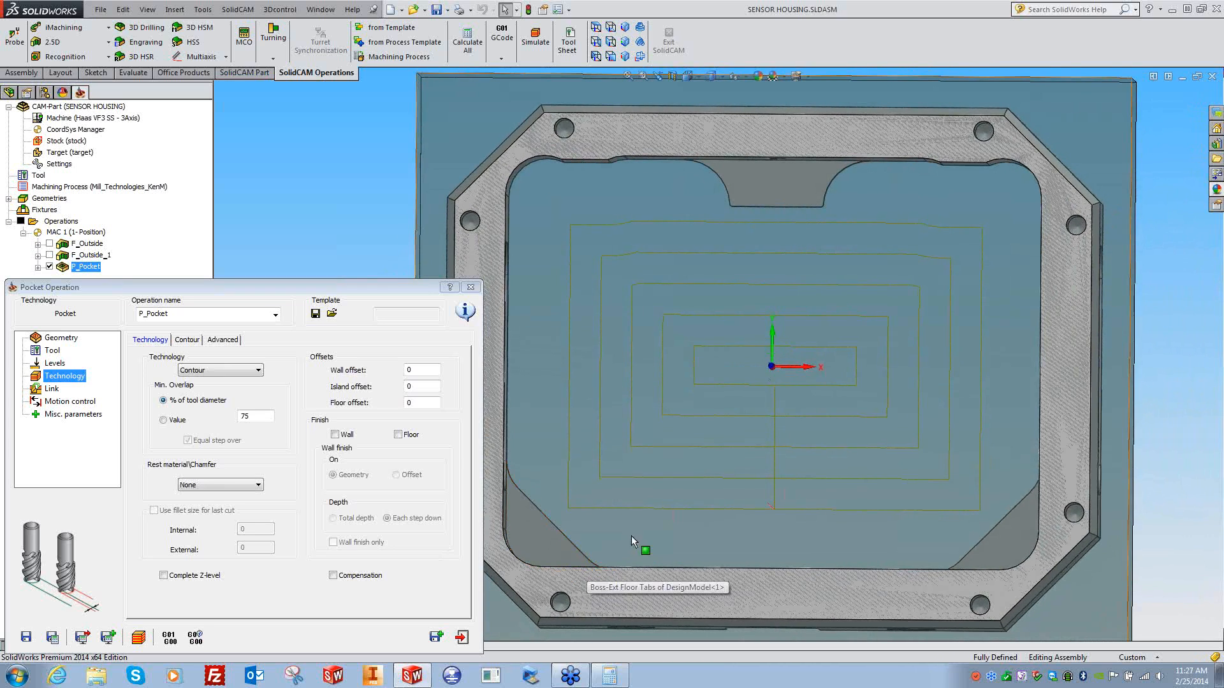
click(52, 351)
- Color tool 3 yellow, keep it for the pocket, and return to isometric view
click(208, 522)
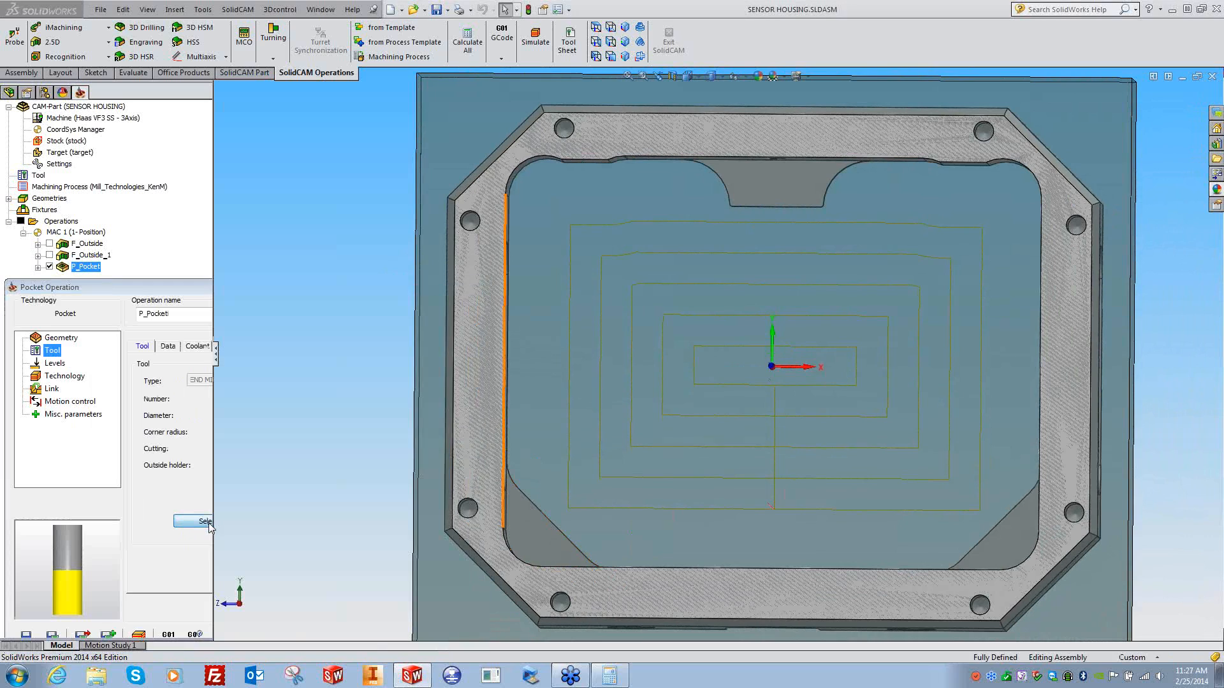
click(635, 362)
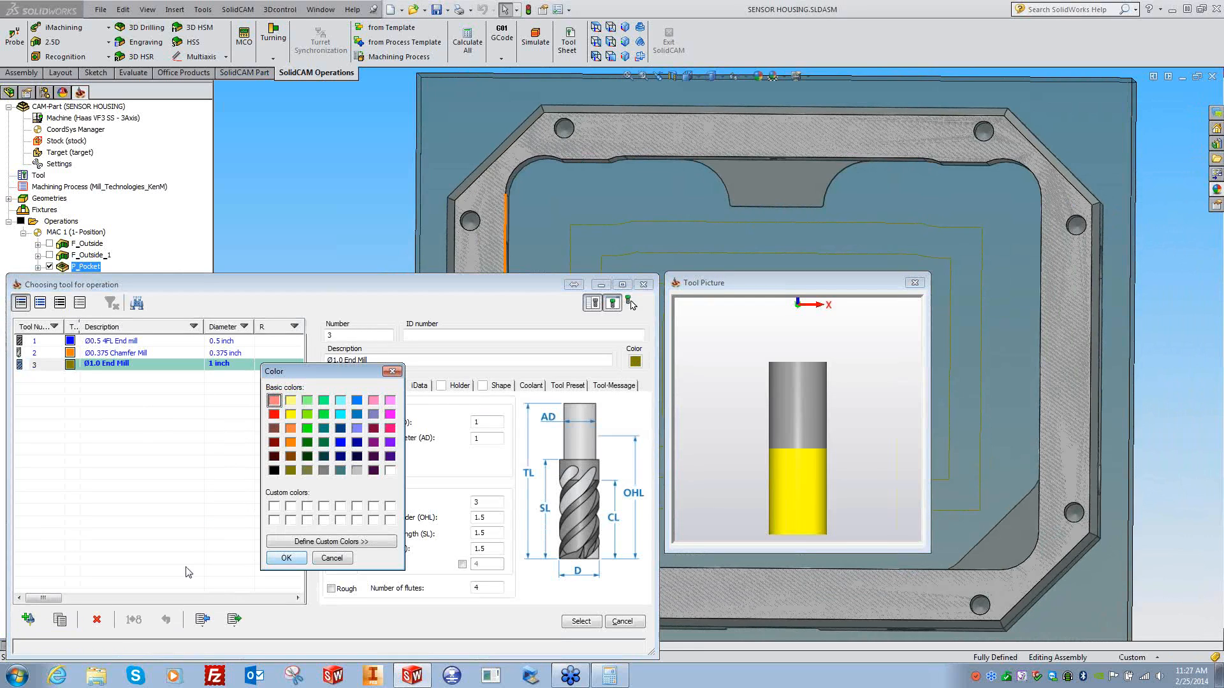
click(290, 415)
click(298, 557)
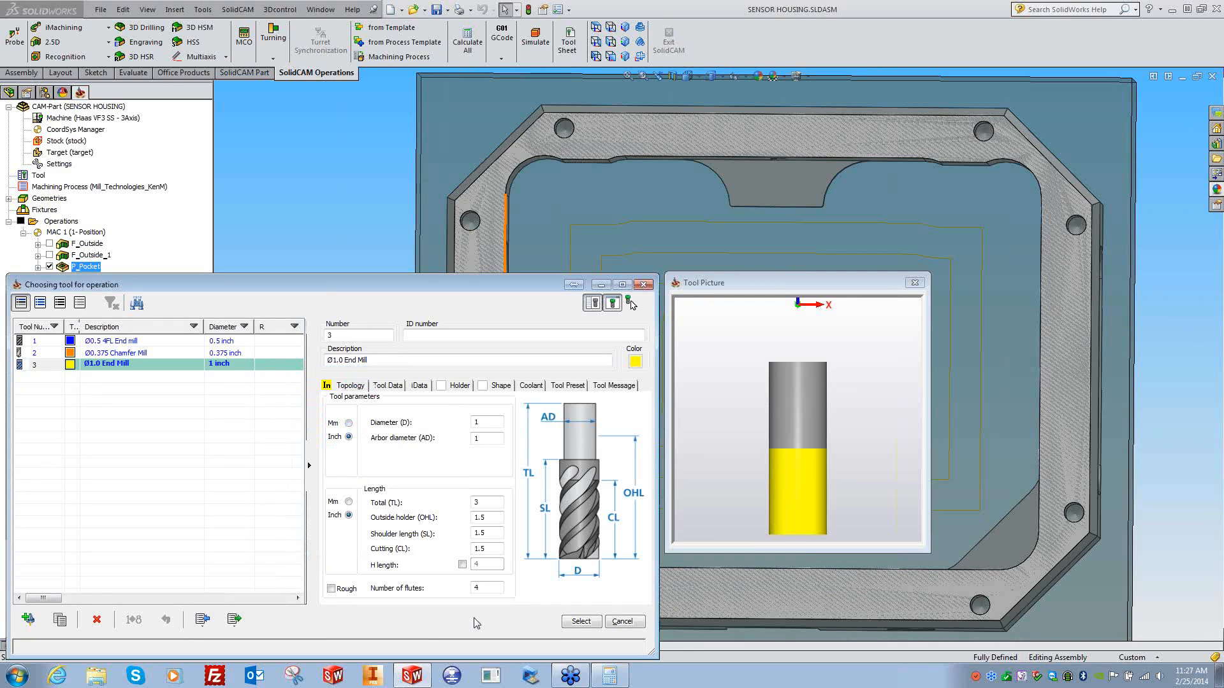
click(580, 621)
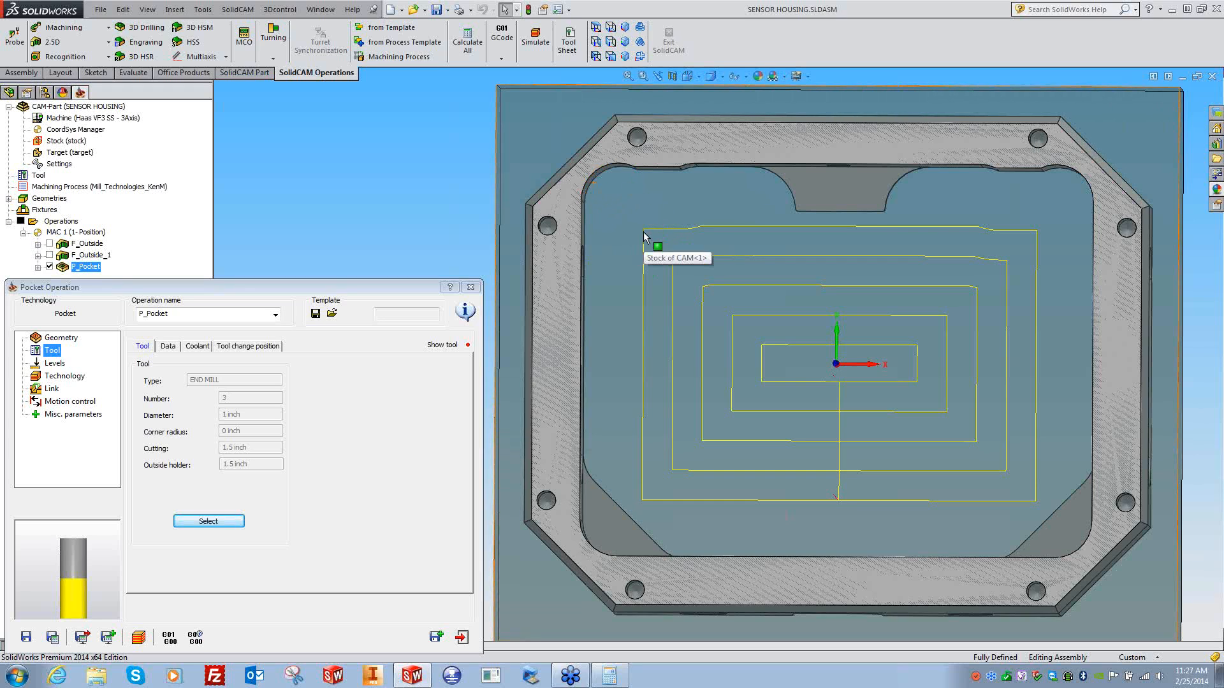
key(ctrl+7)
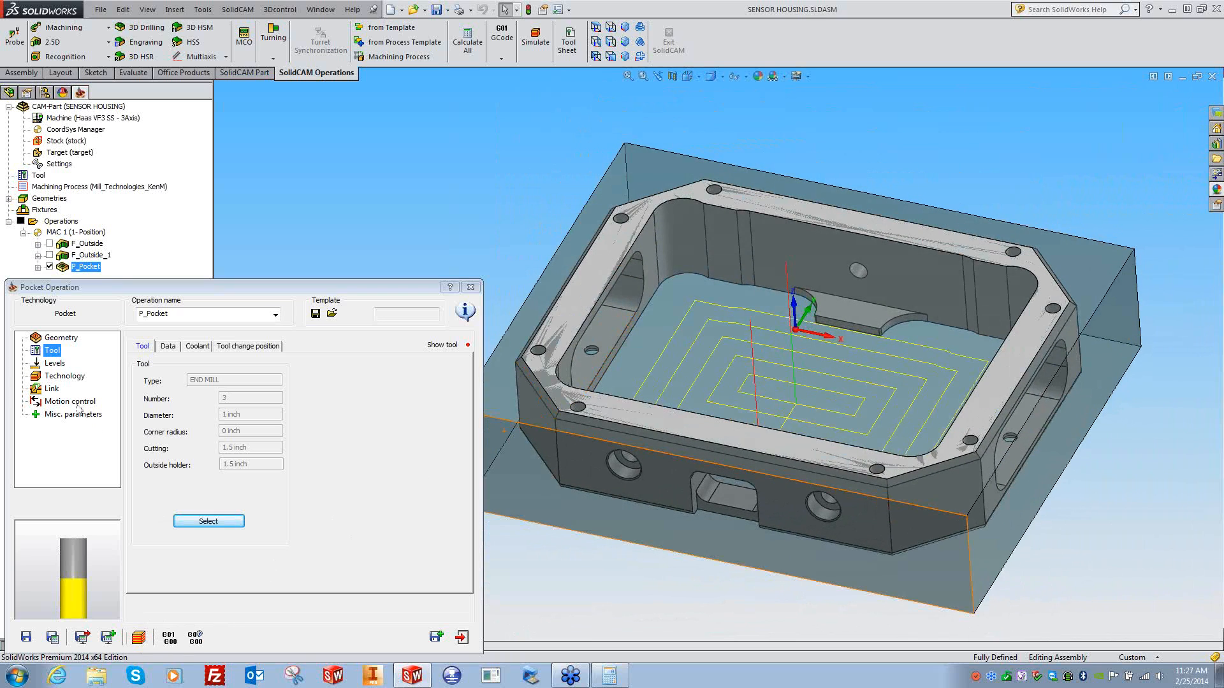
- Leave rest material set to None and run the pocket in SolidVerify
click(75, 377)
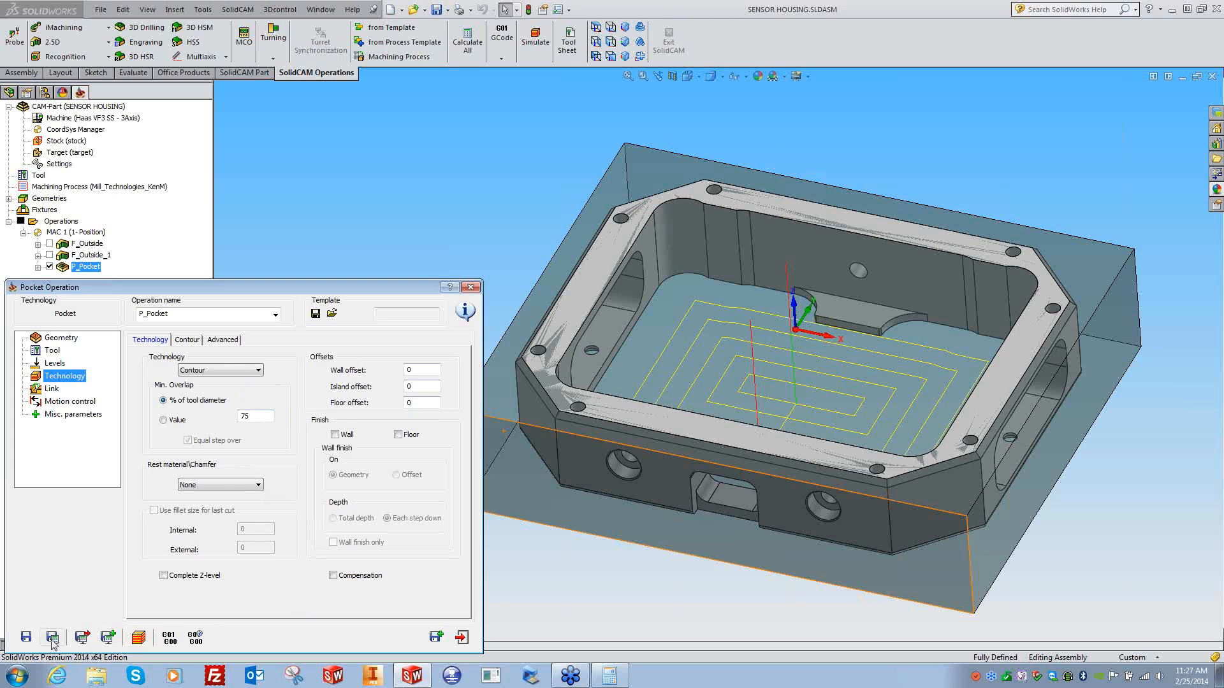
click(200, 483)
click(105, 518)
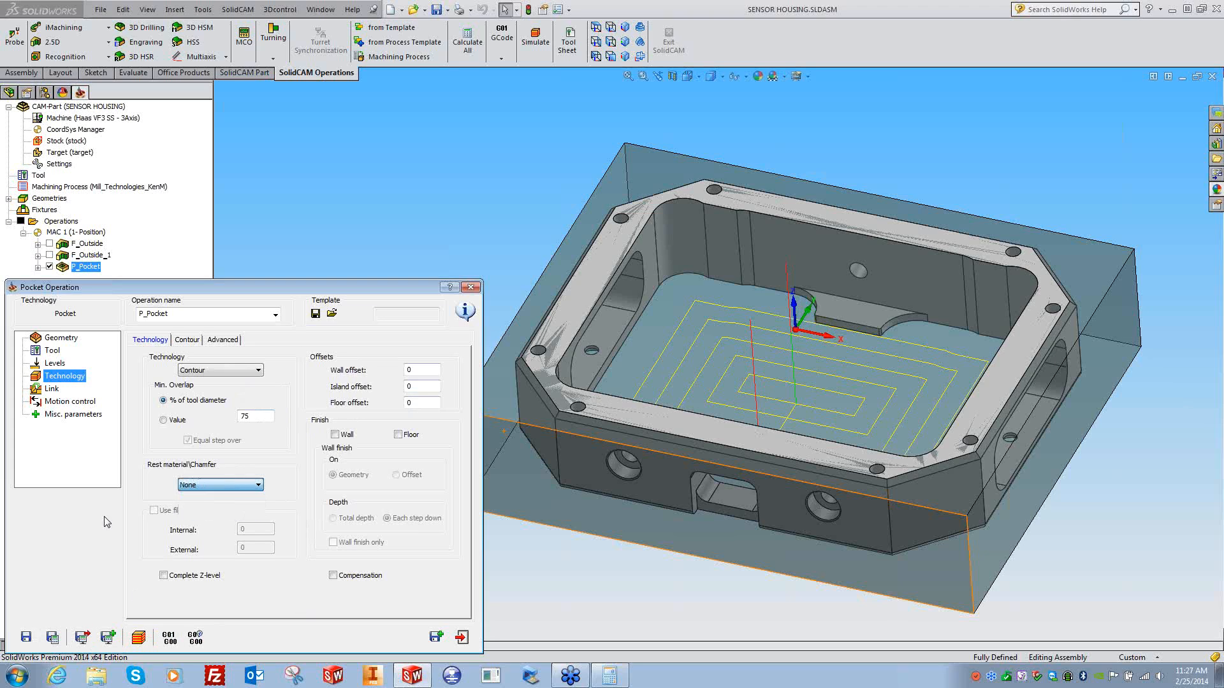
click(138, 637)
click(76, 605)
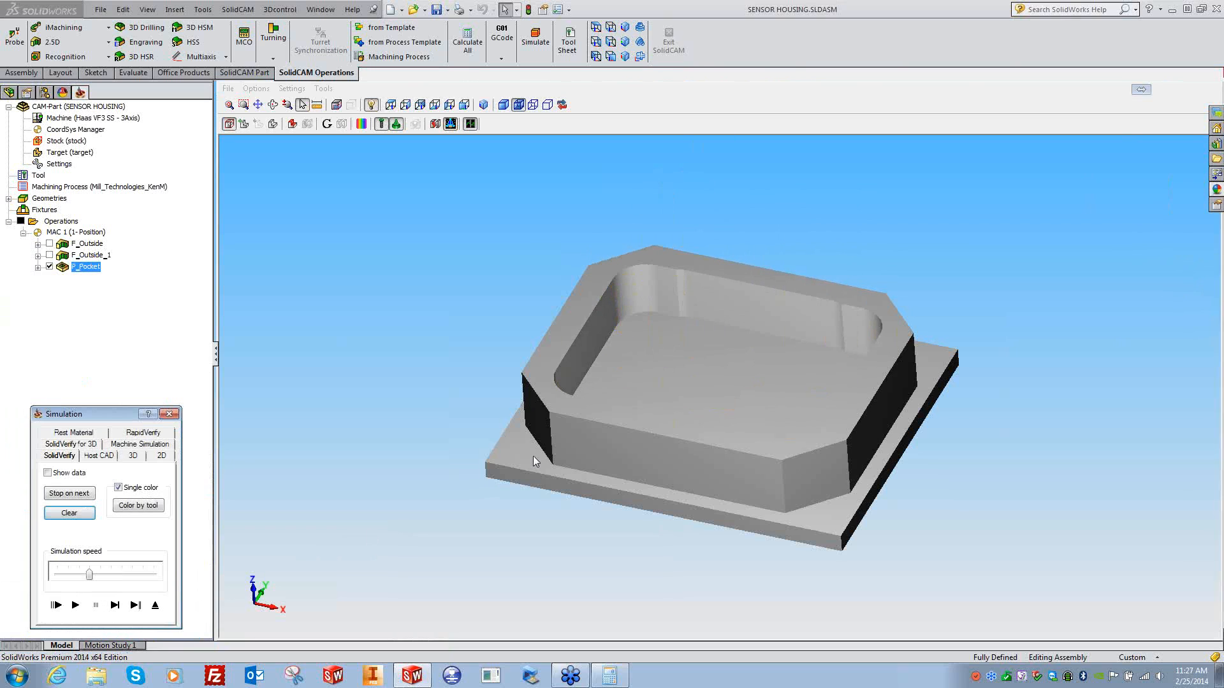
- Show the rest material in the simulation and make it fully opaque
scroll(532, 457, up, 5)
scroll(507, 447, up, 2)
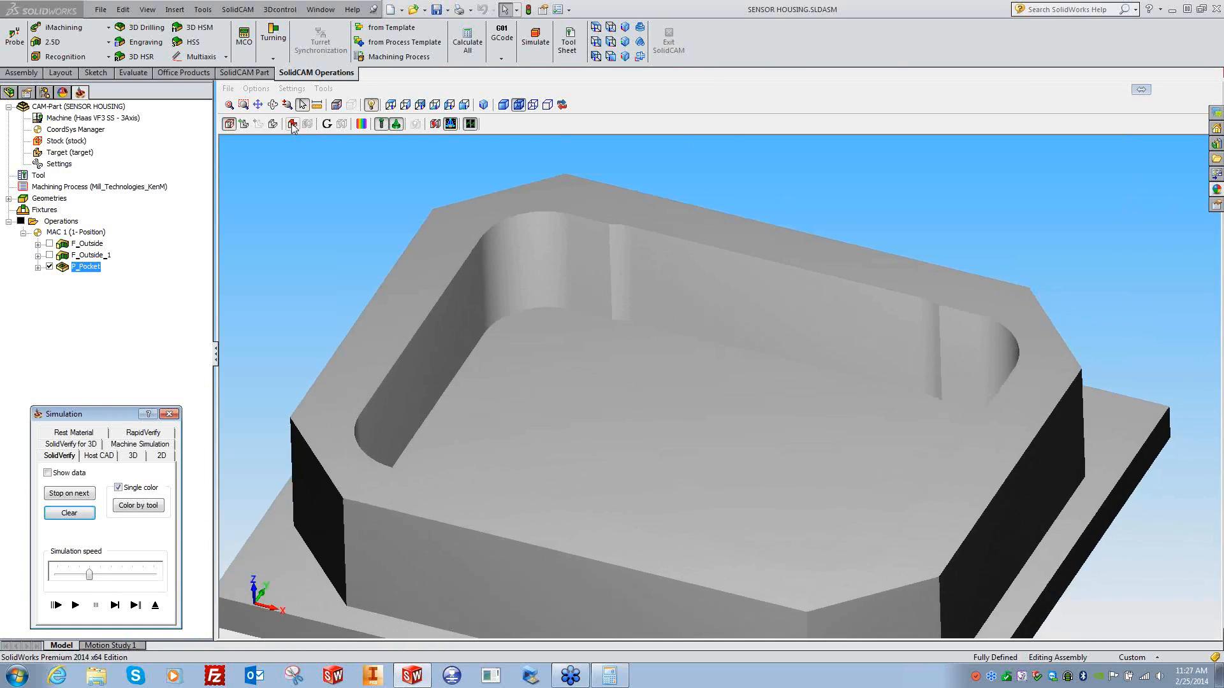
click(292, 125)
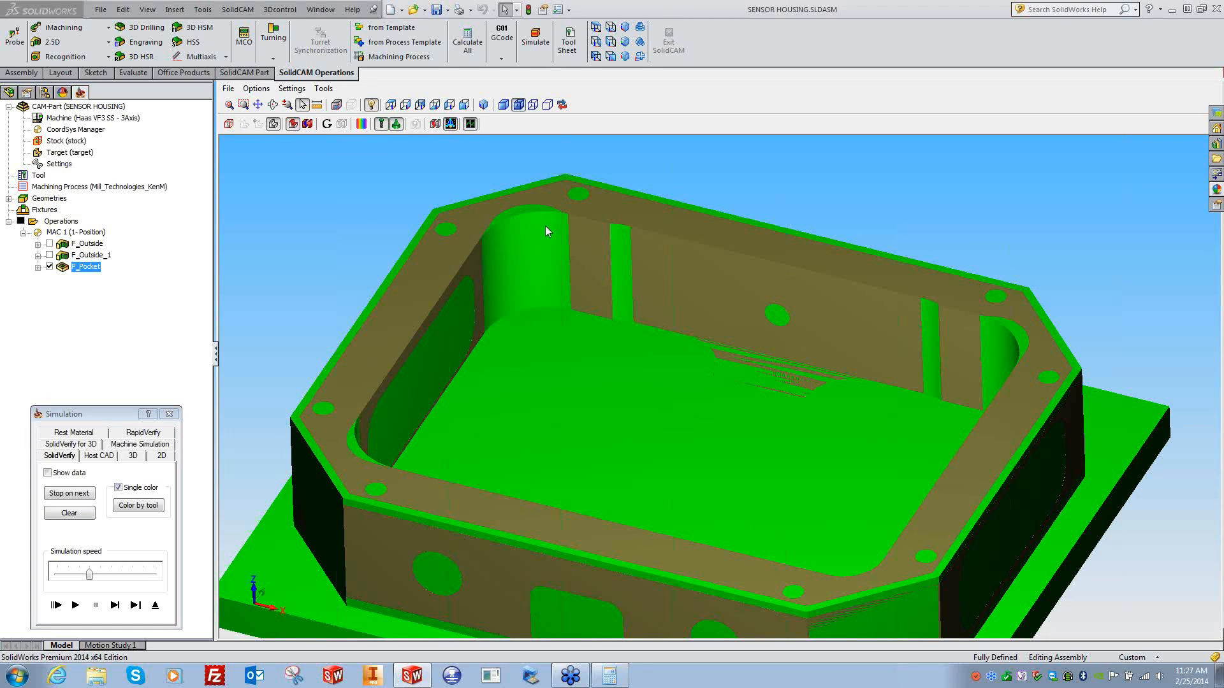
click(323, 88)
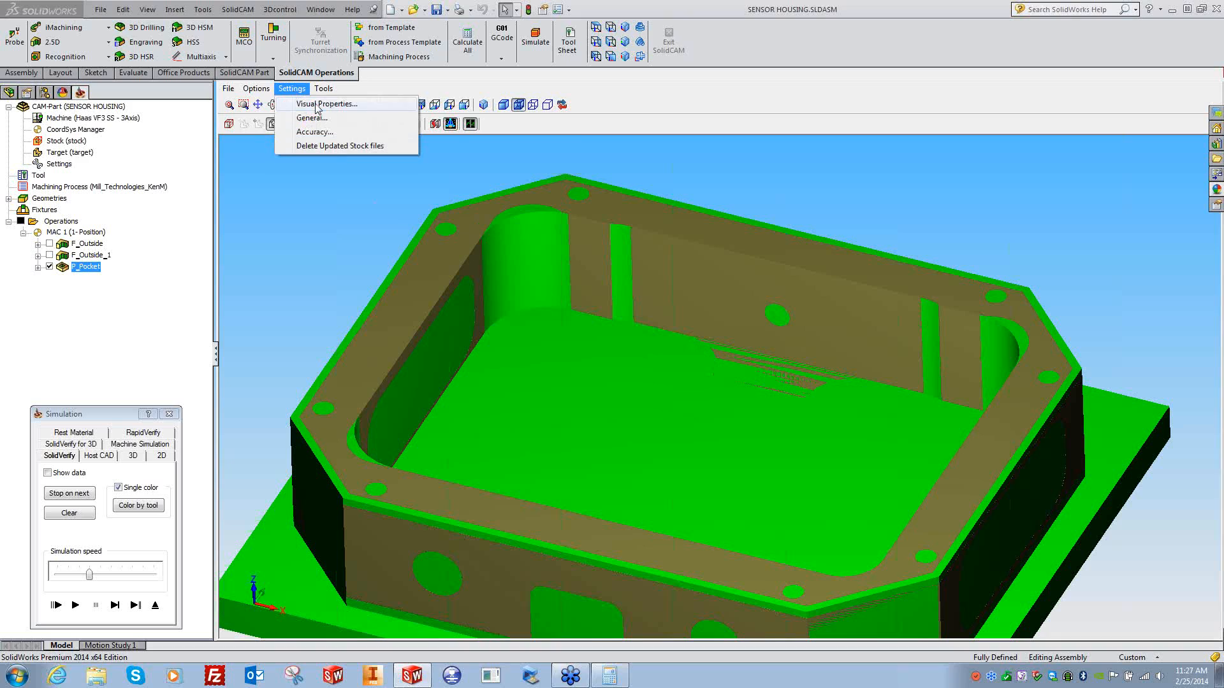
click(338, 107)
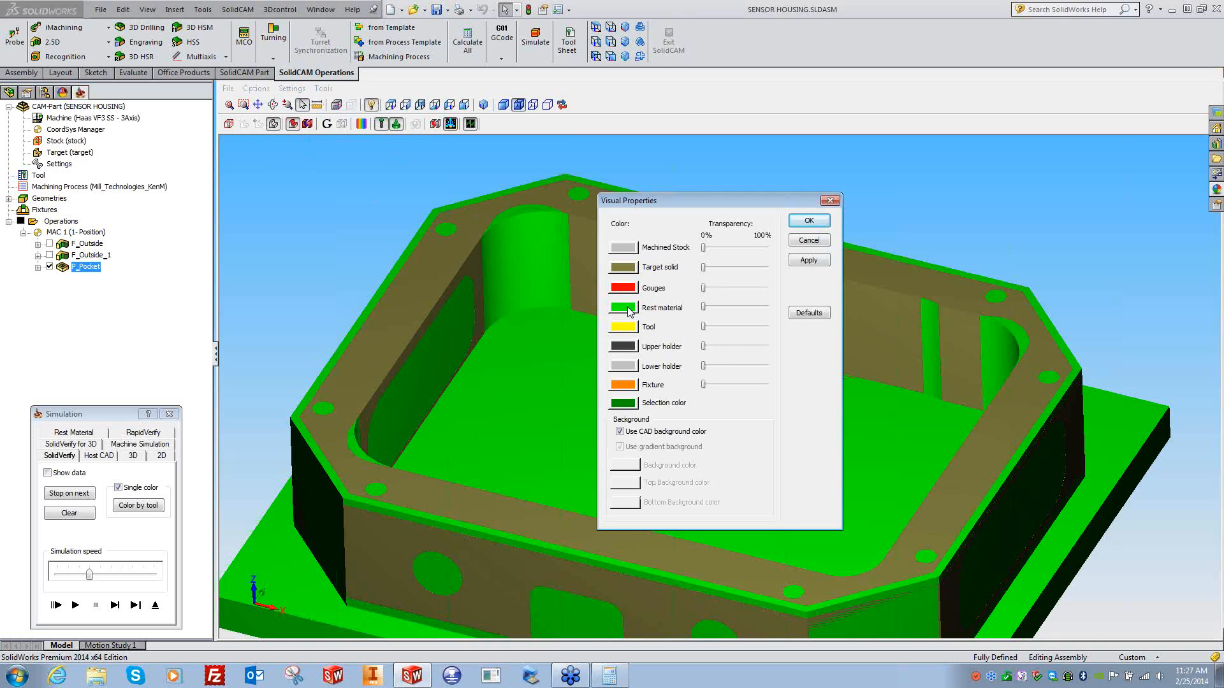
drag(741, 308, 702, 308)
click(808, 220)
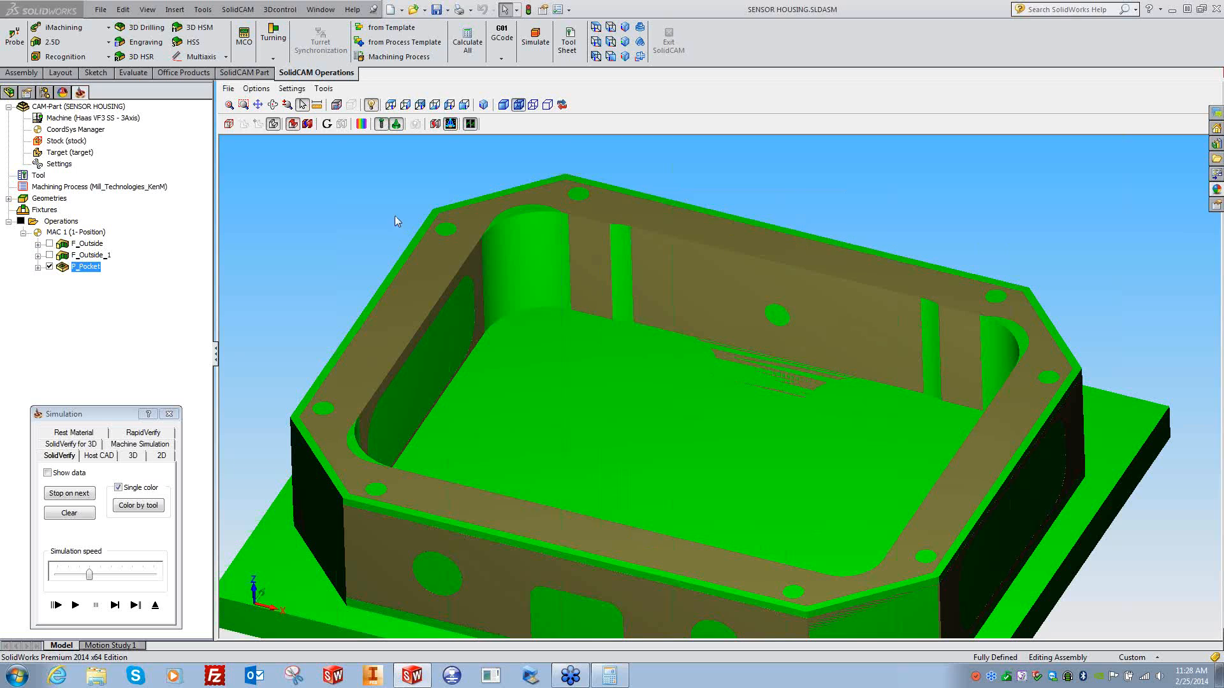
- Rotate the machined housing to a frontal view, then close the simulation
scroll(378, 223, up, 6)
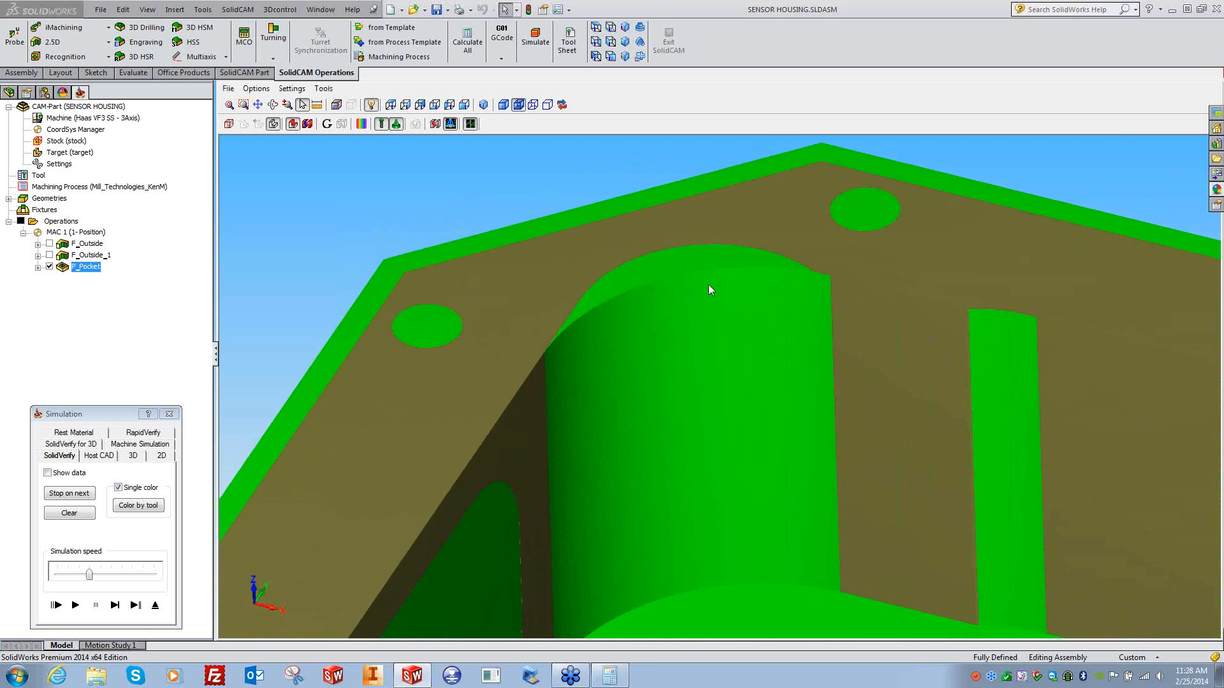
scroll(684, 301, down, 6)
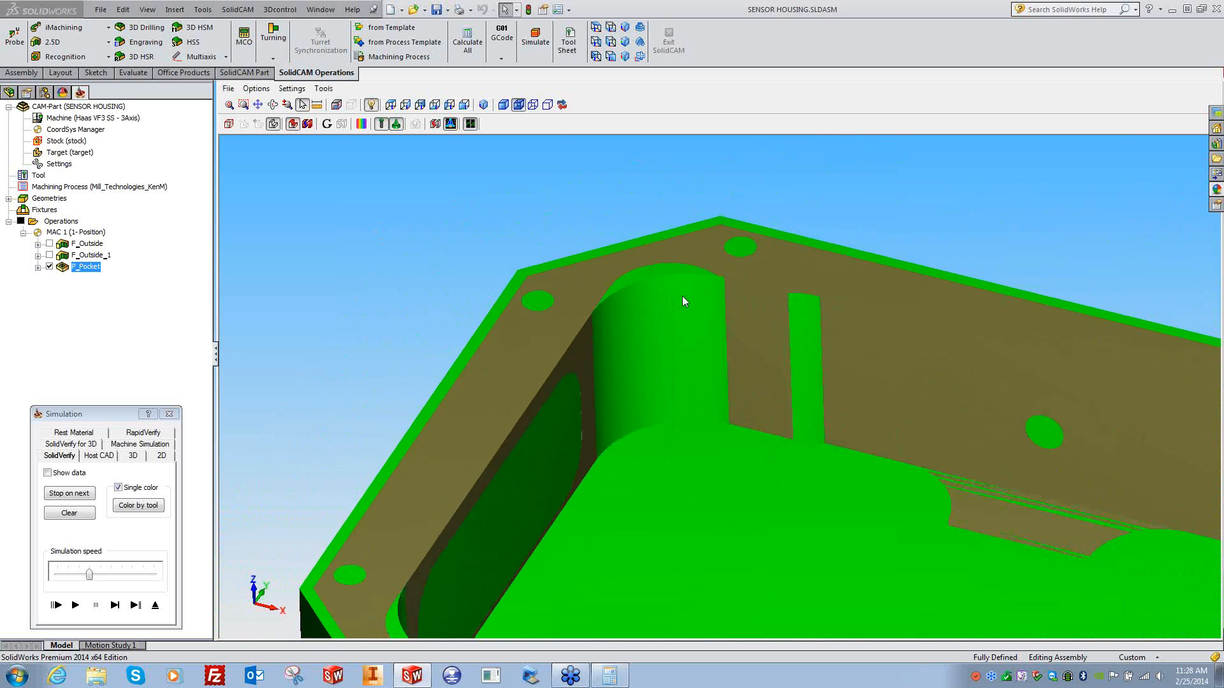
scroll(683, 301, down, 3)
middle_drag(682, 297, 357, 386)
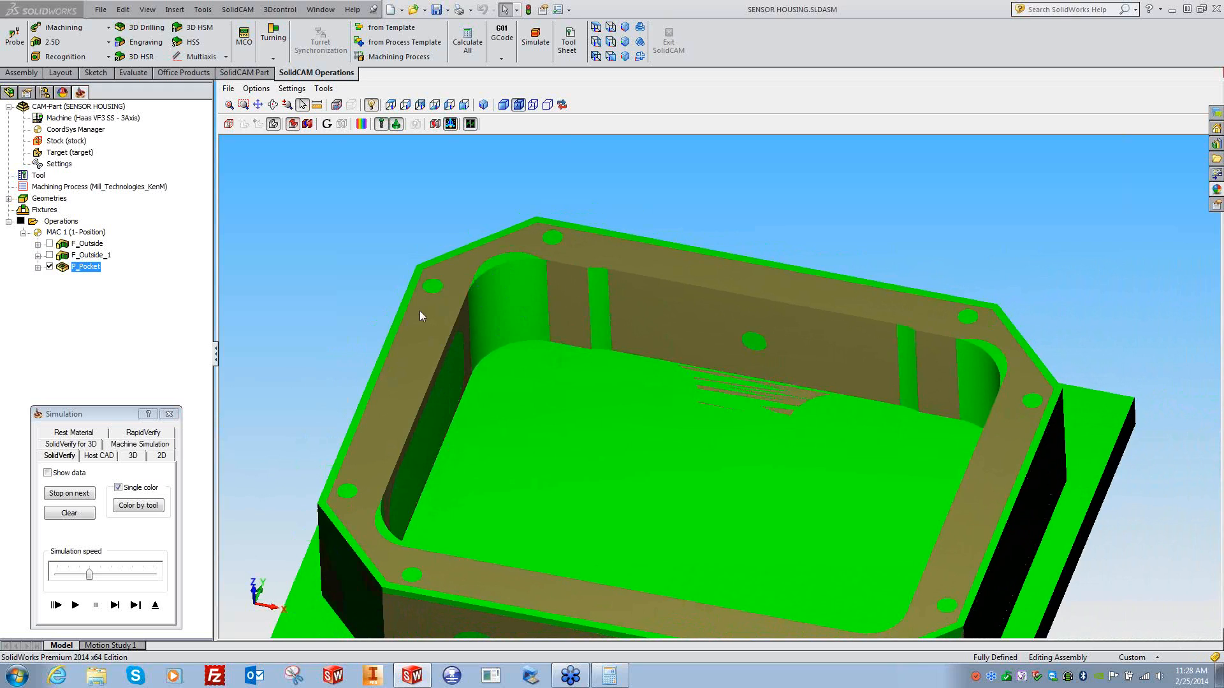
click(169, 414)
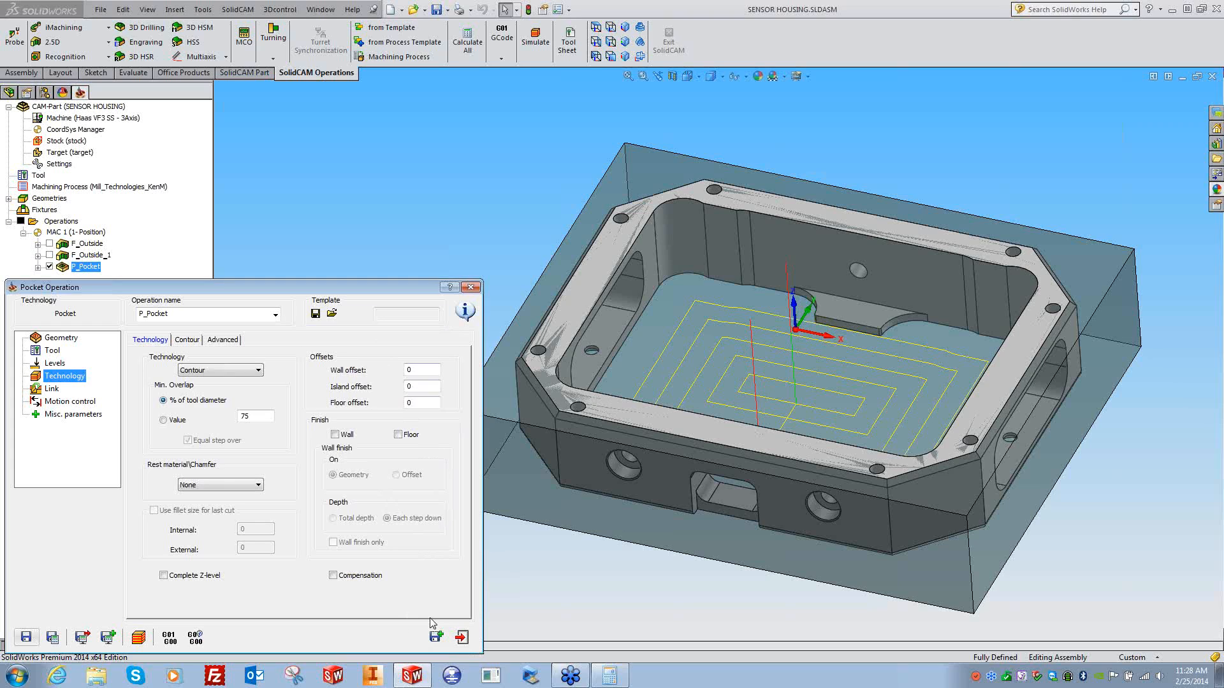
- Save P_Pocket and copy it as P_Pocket_1 using tool 1, the Ø0.5 4FL end mill
click(436, 636)
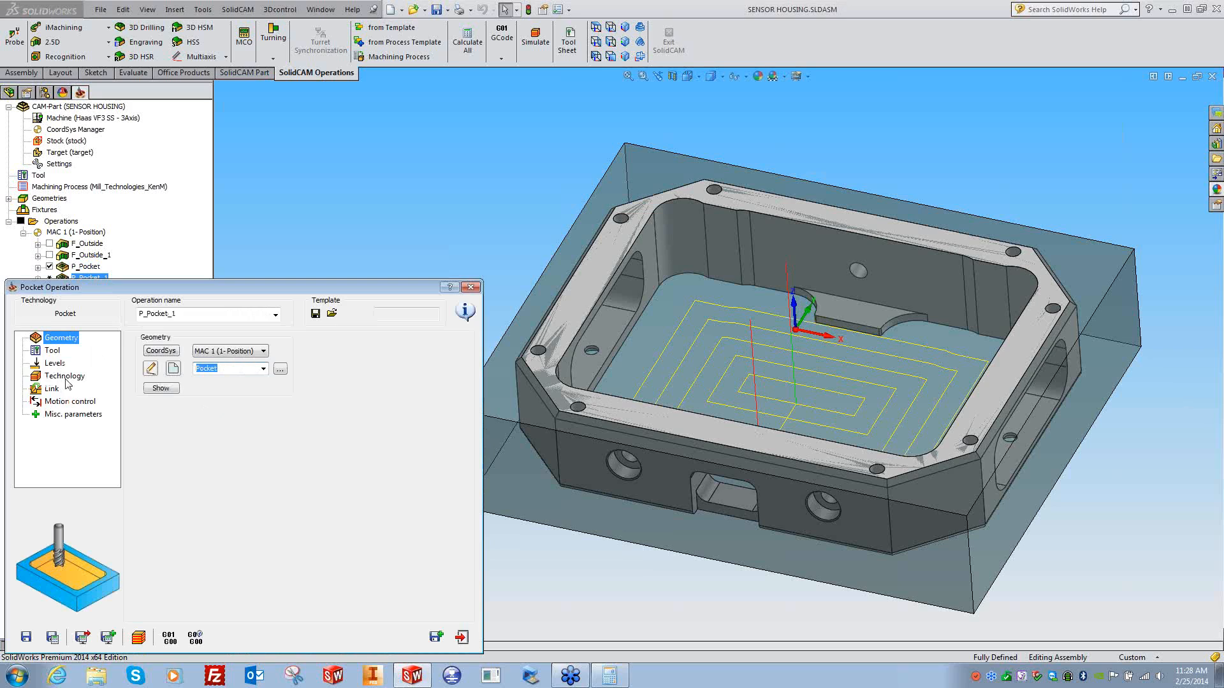
click(52, 352)
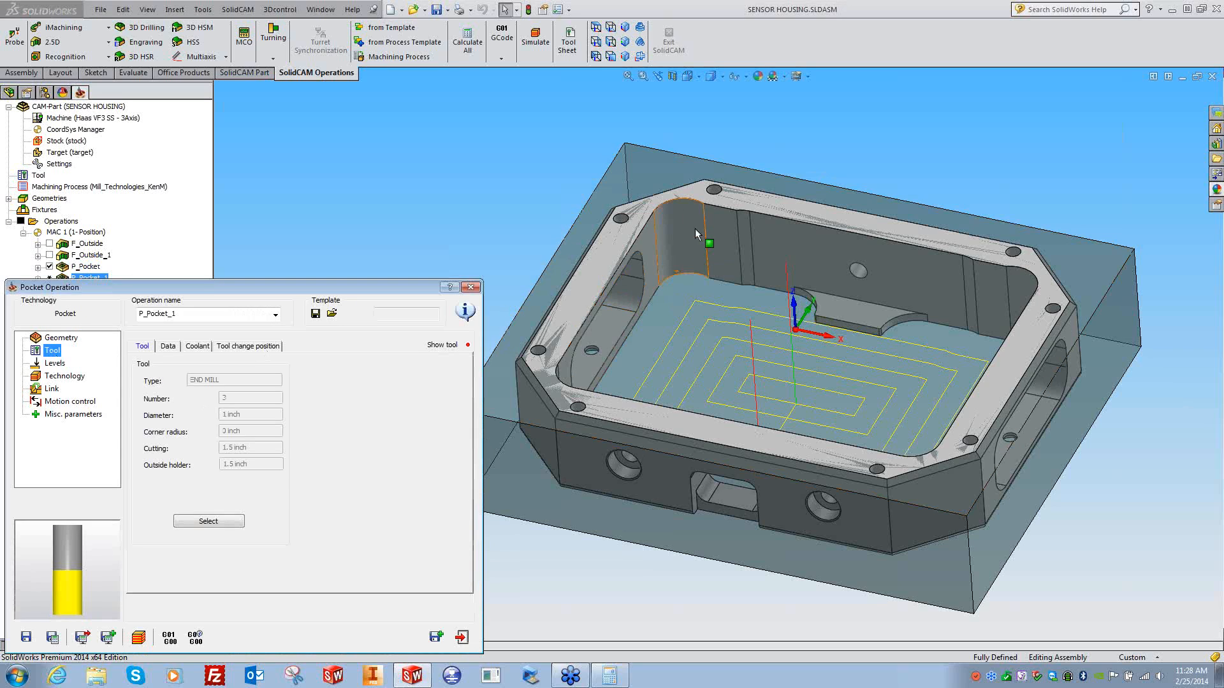
click(208, 522)
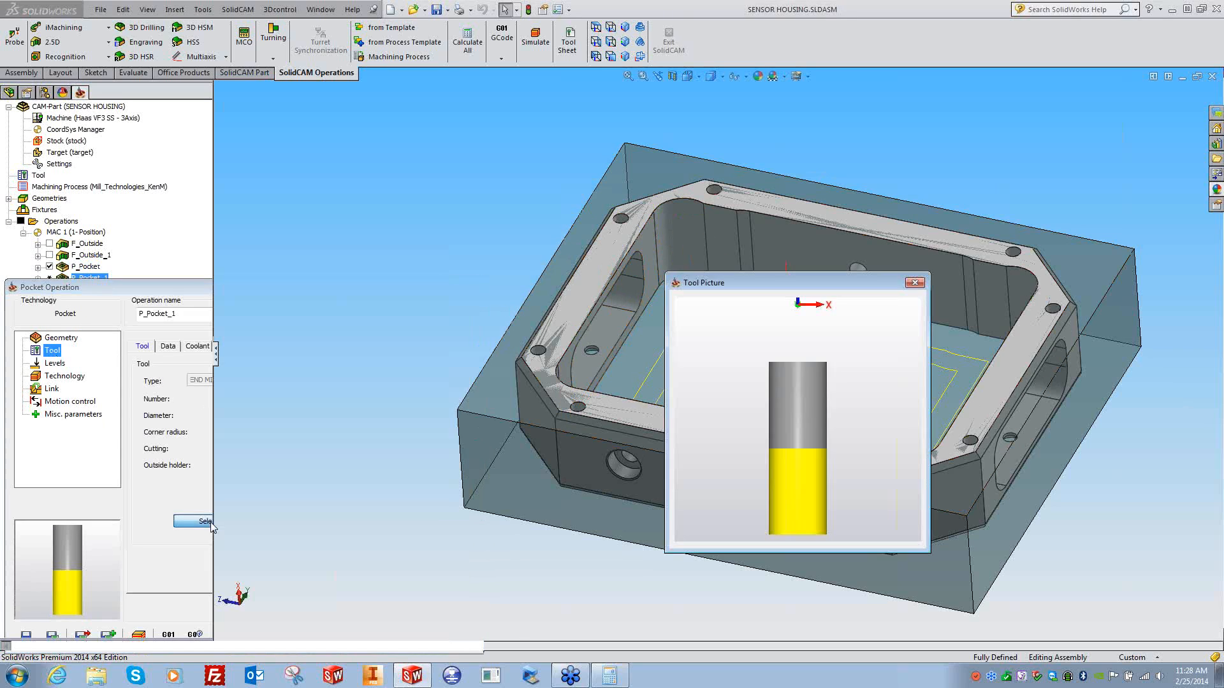
double_click(108, 341)
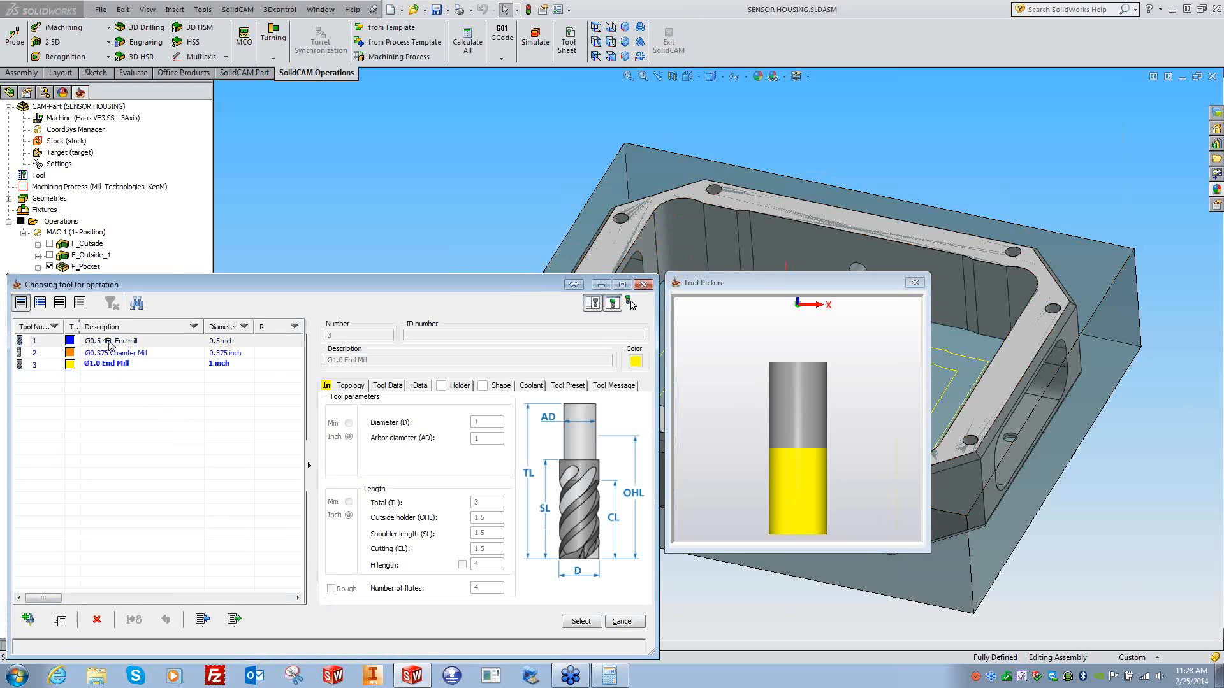
- Check the radius of the pocket's top corner arc and review the operation's levels
click(683, 204)
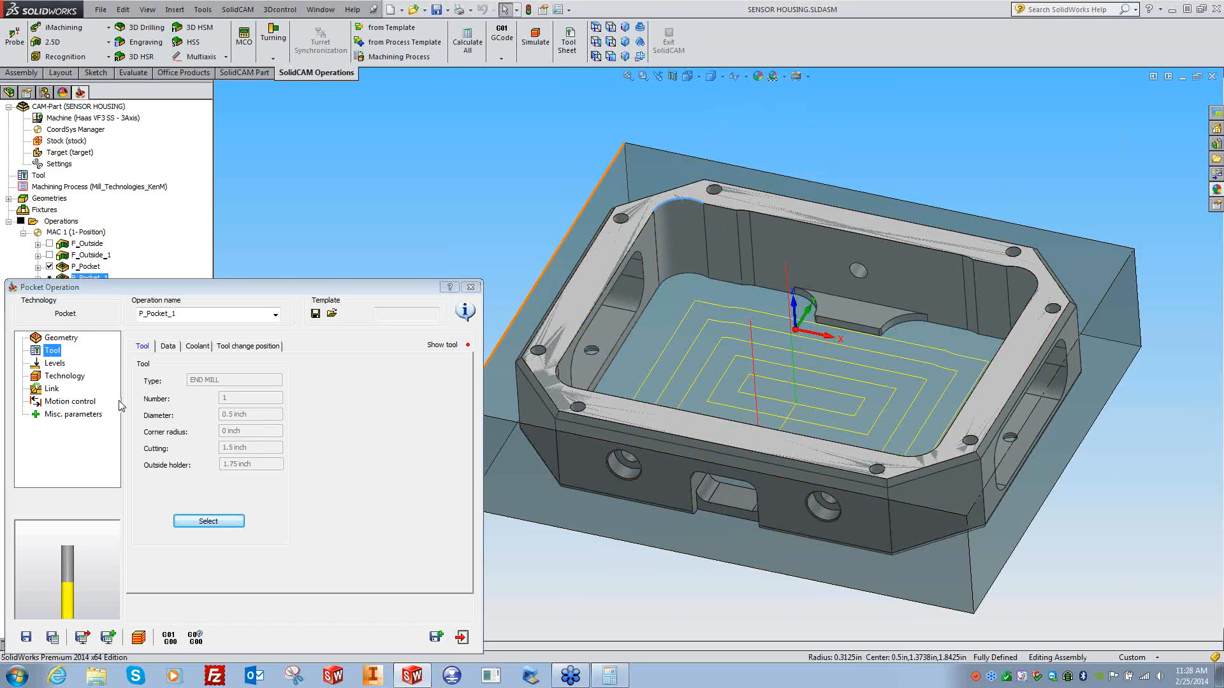
click(52, 363)
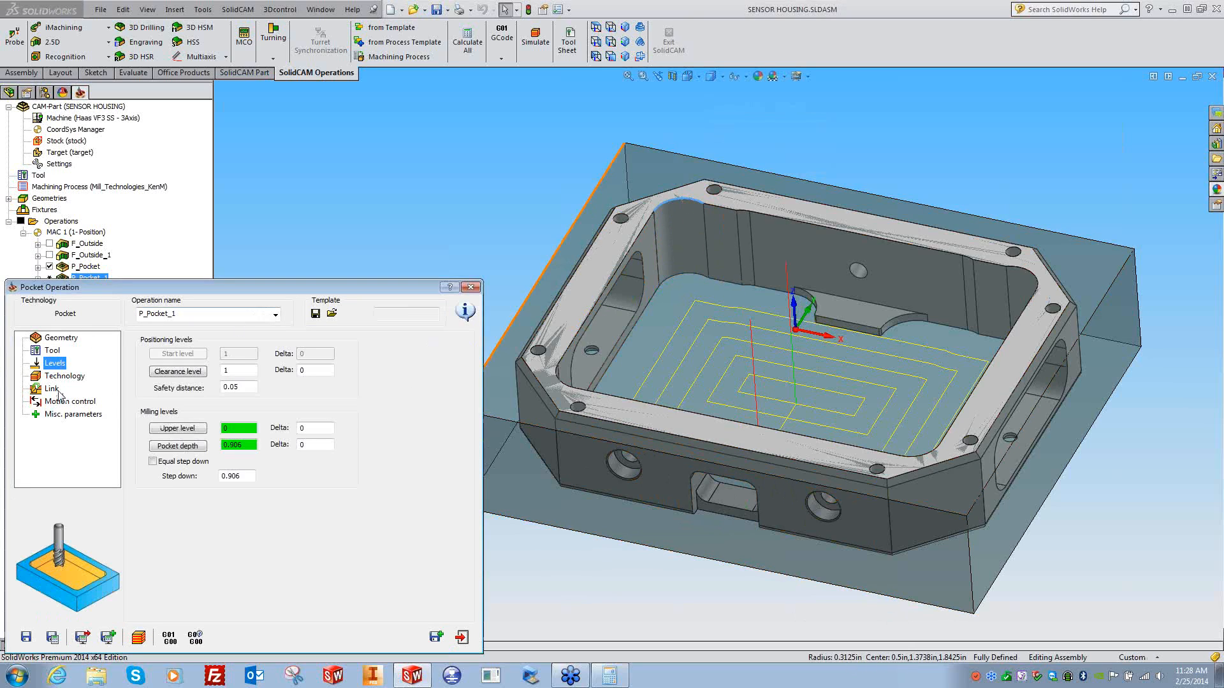
click(61, 378)
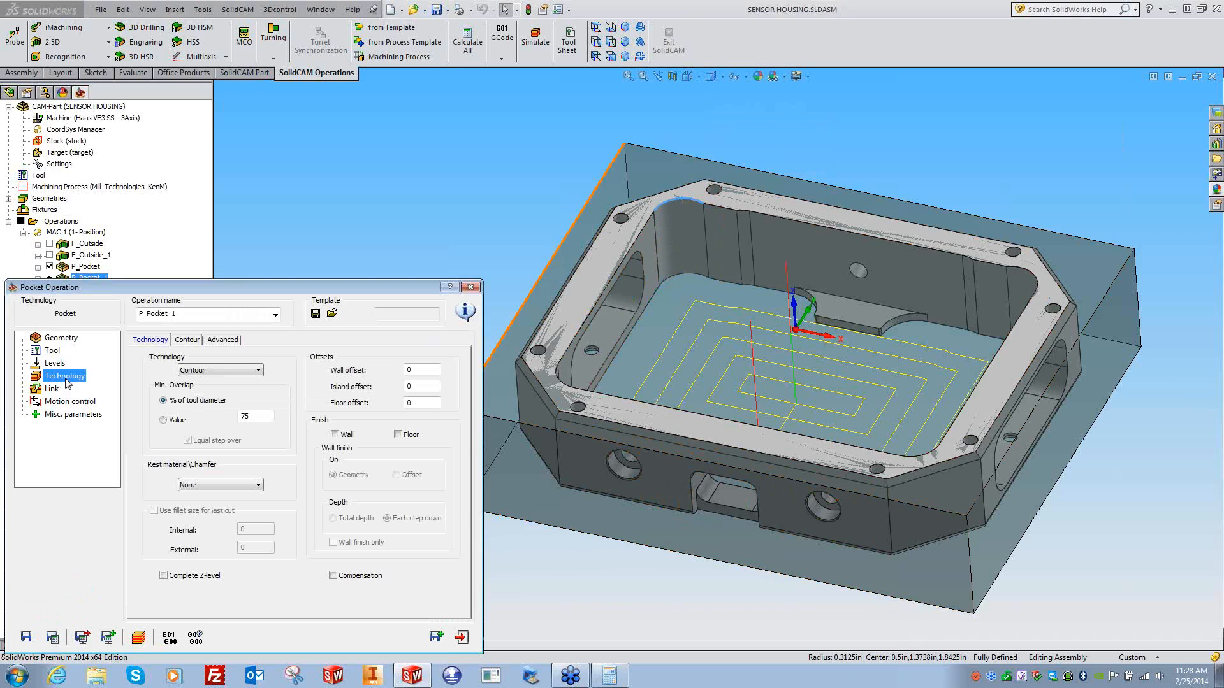
- Switch P_Pocket_1 to rest machining of separate areas, with previous tool diameter 1 from tool 3
click(210, 485)
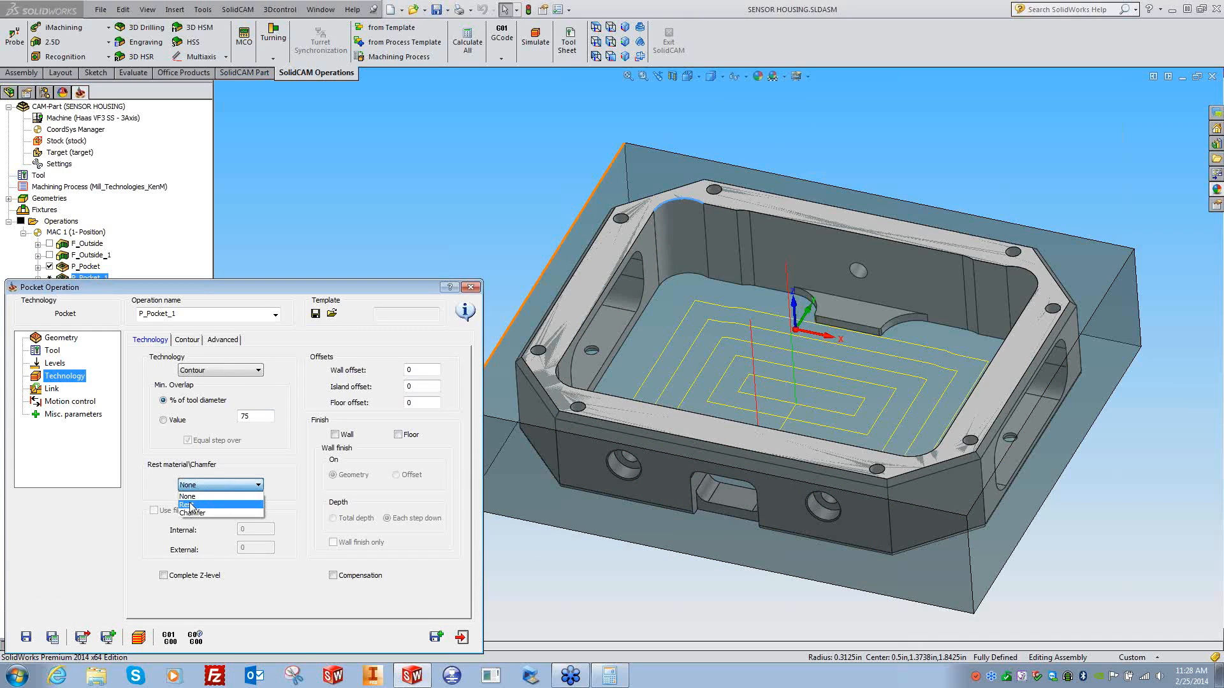
click(191, 505)
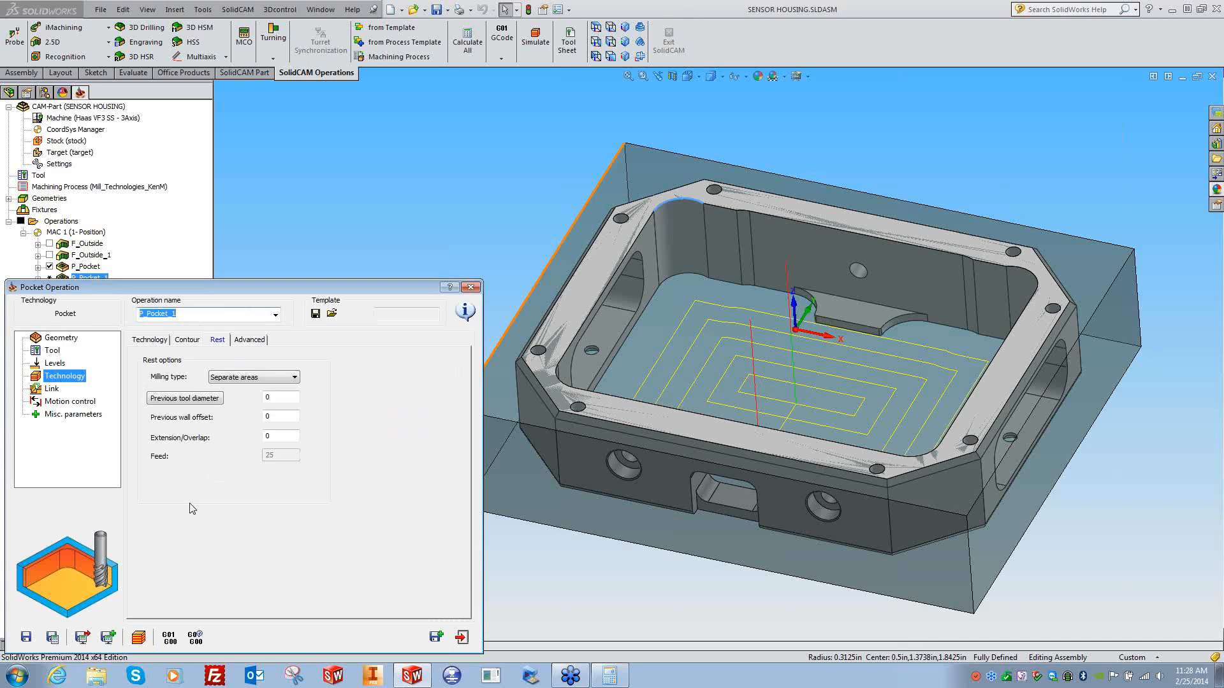
click(274, 377)
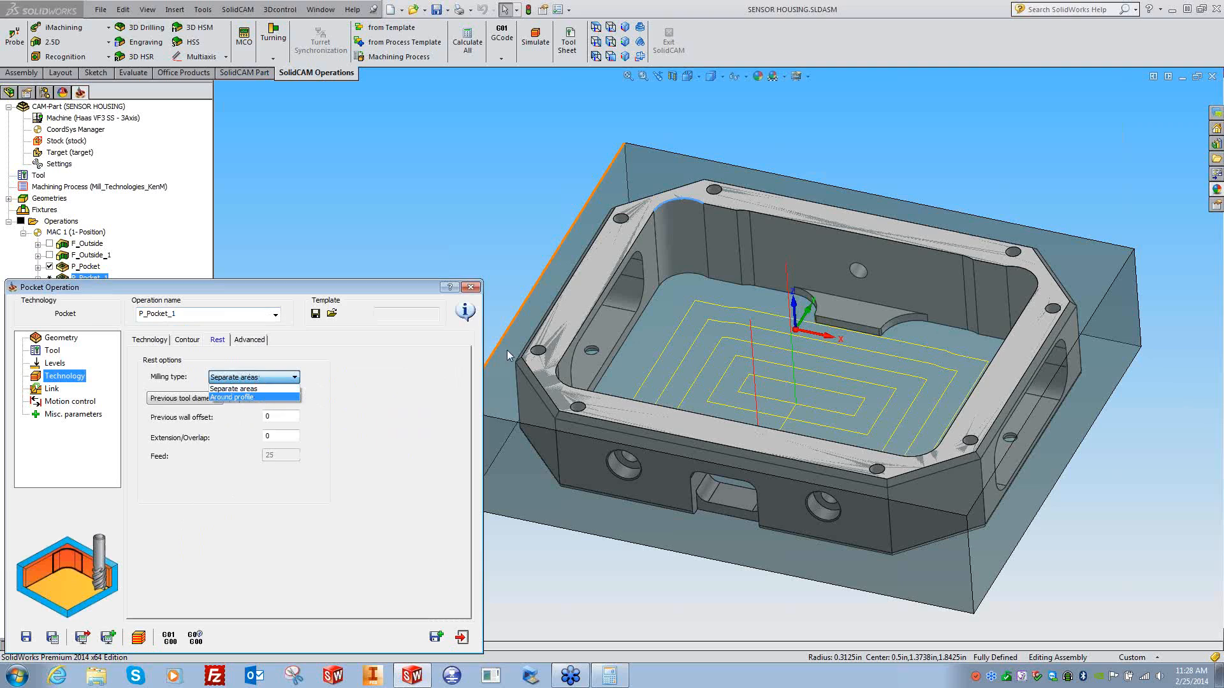
click(245, 390)
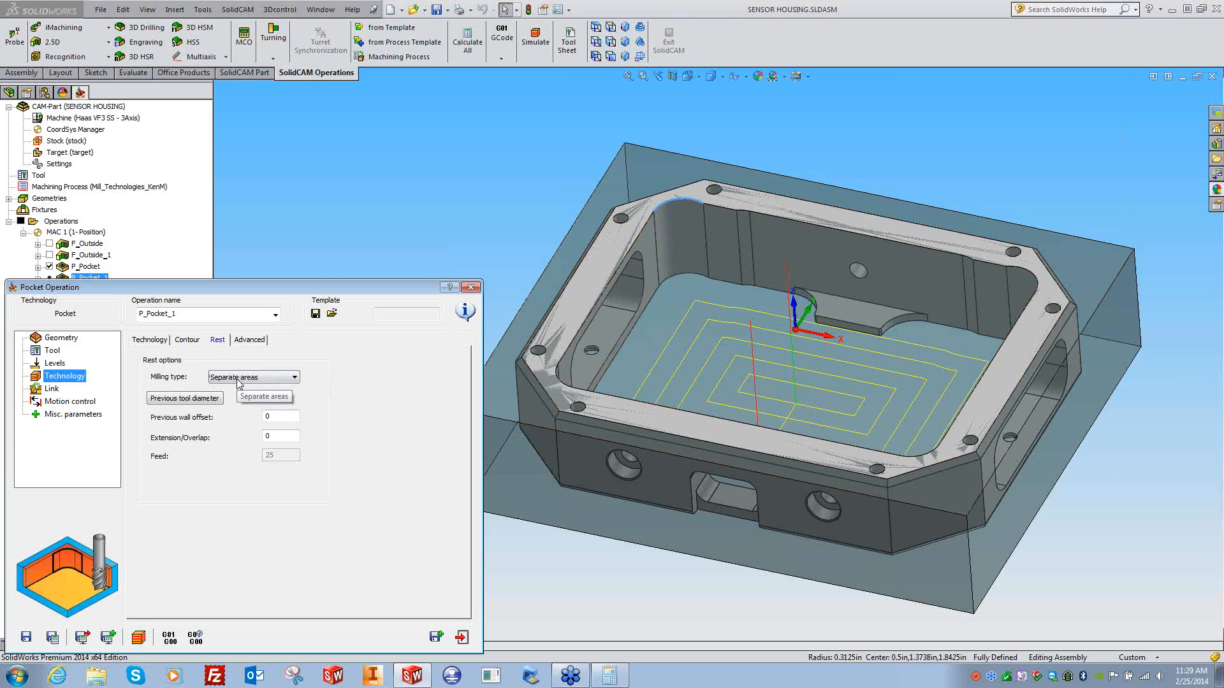
key(Tab)
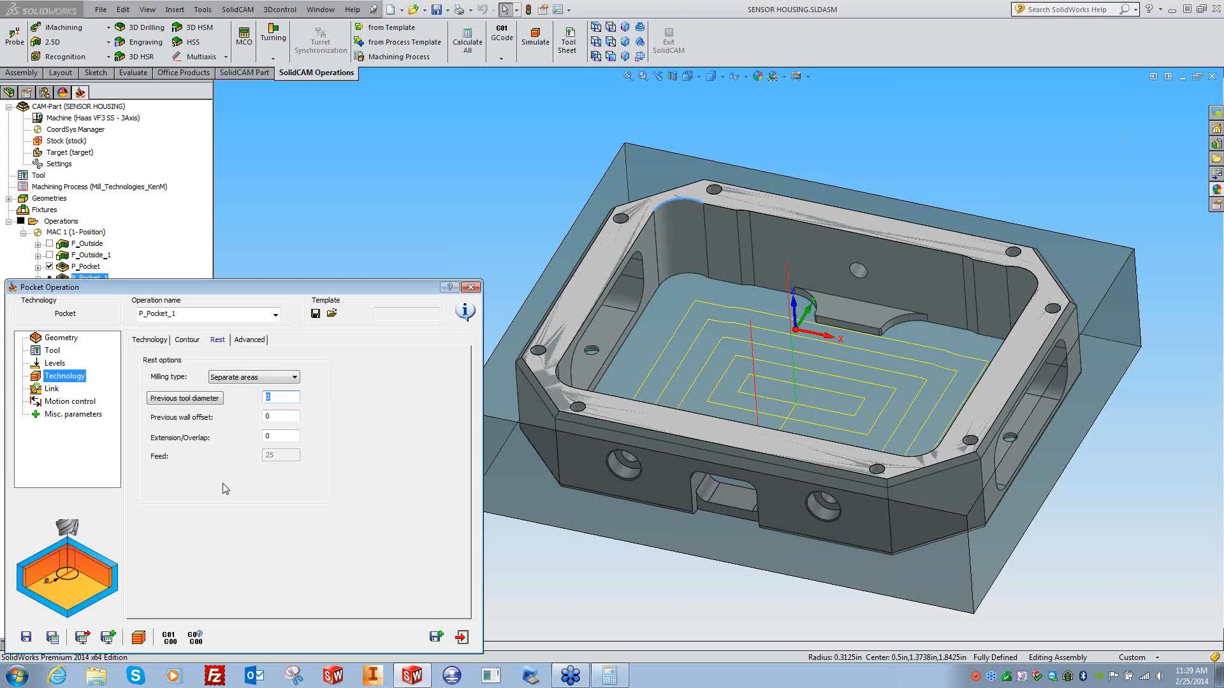
click(186, 398)
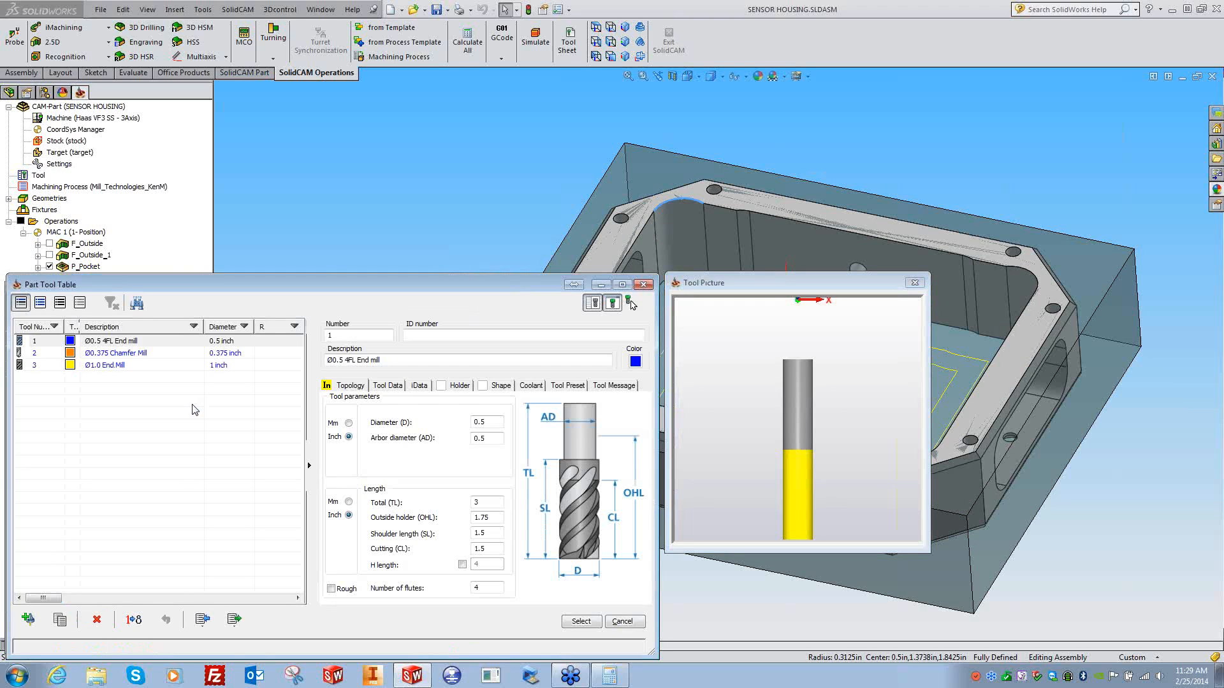
click(101, 366)
click(593, 626)
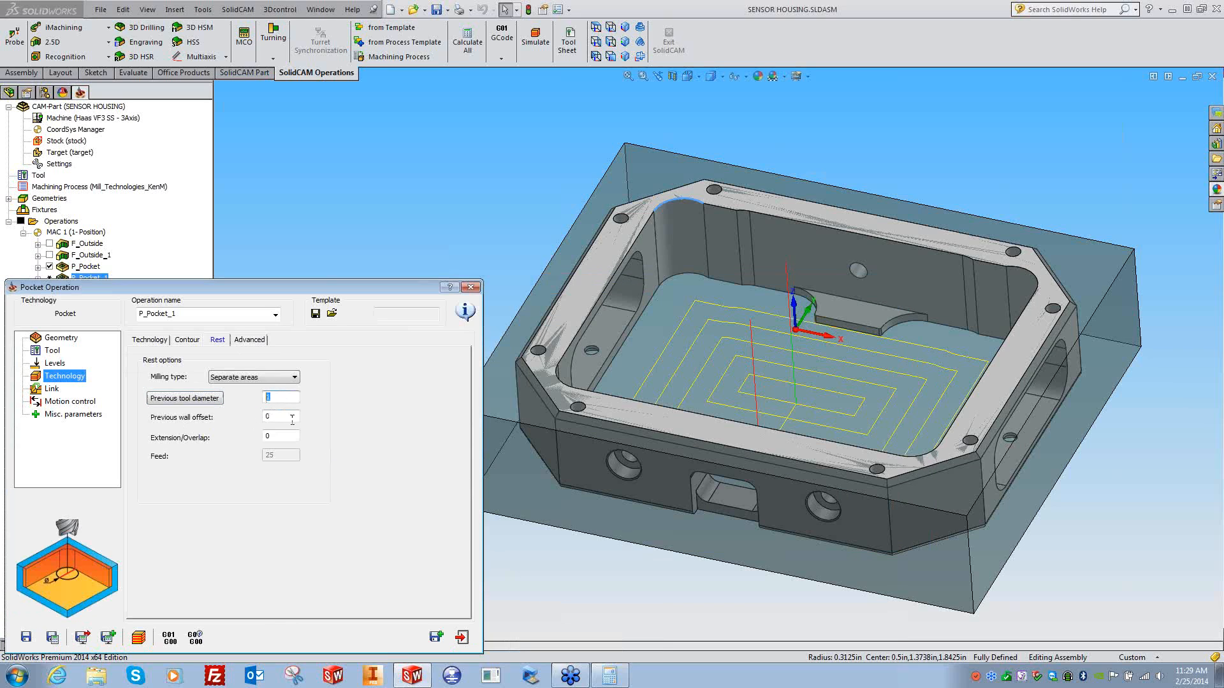
- Set the rest extension/overlap value to 0.15
click(285, 416)
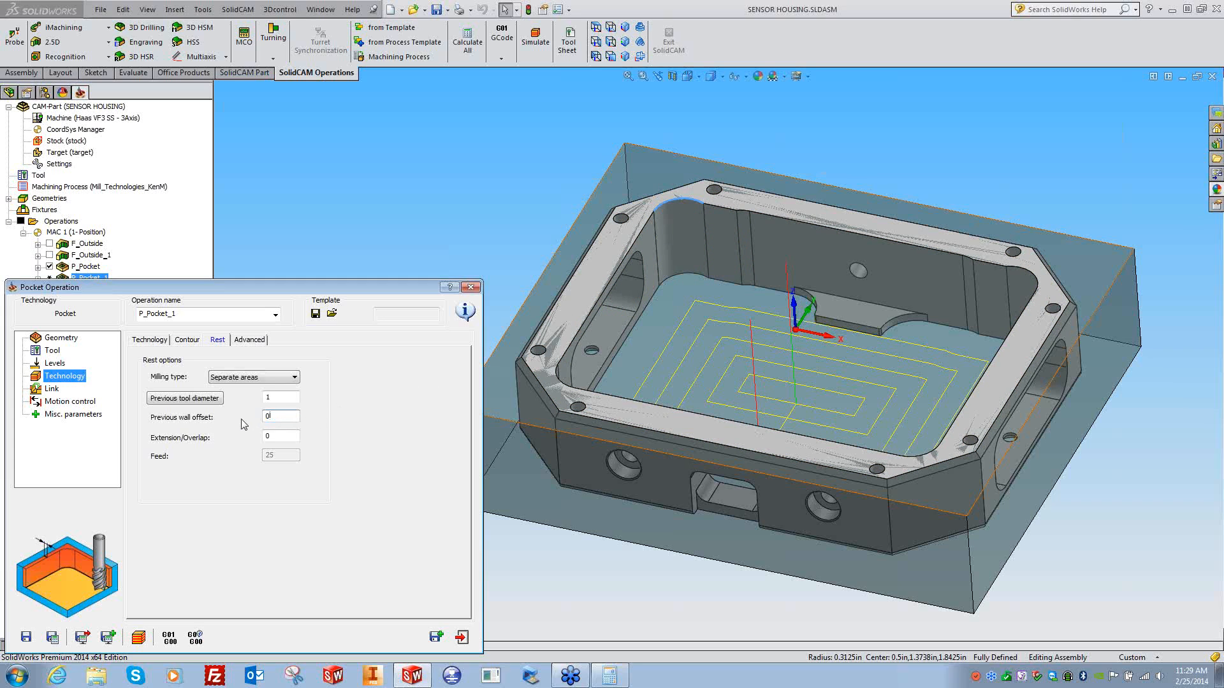
click(273, 435)
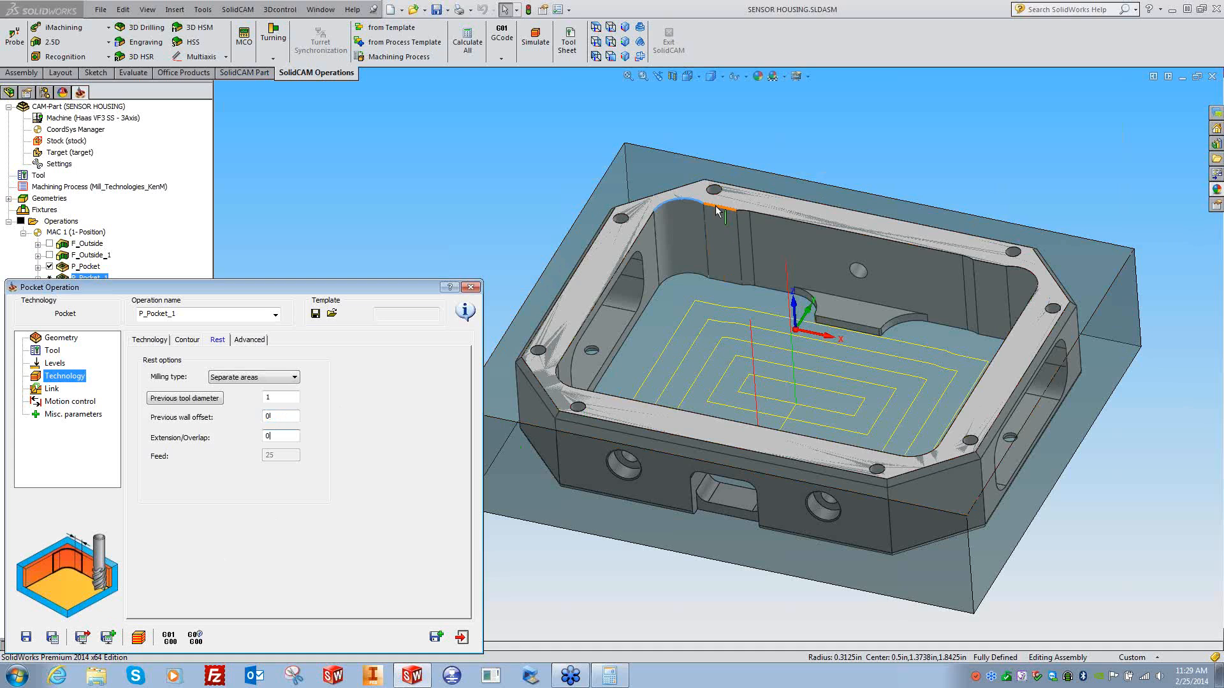
scroll(562, 158, down, 5)
scroll(613, 222, down, 5)
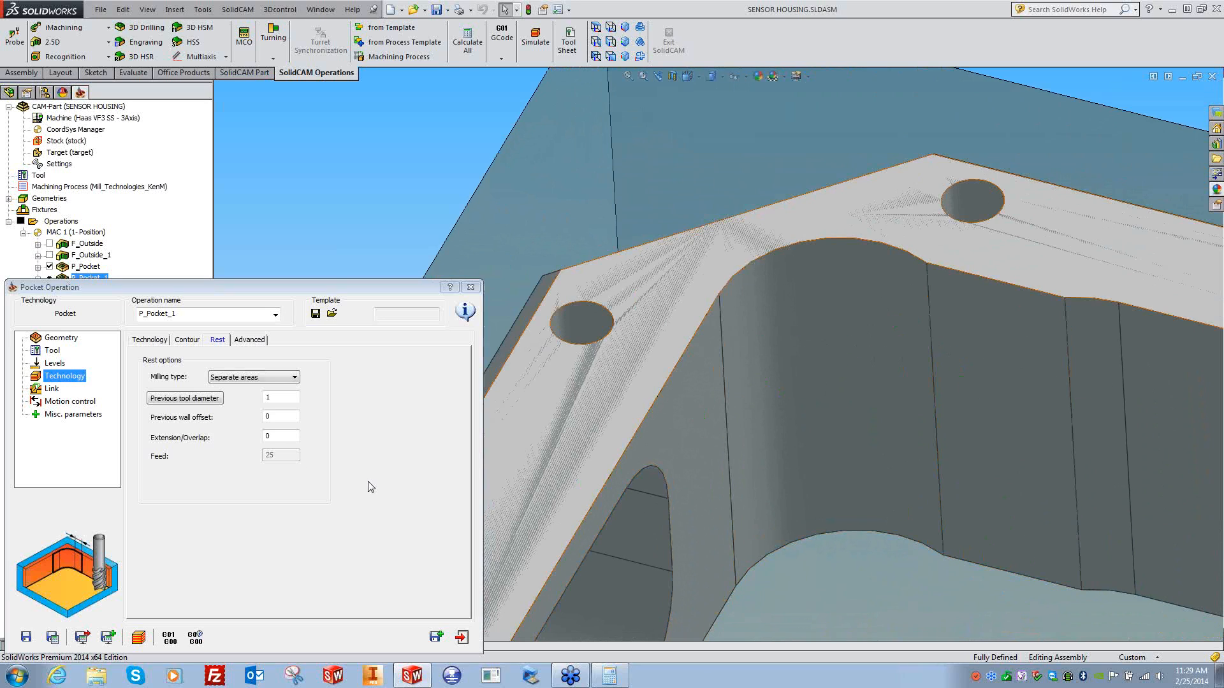
click(284, 437)
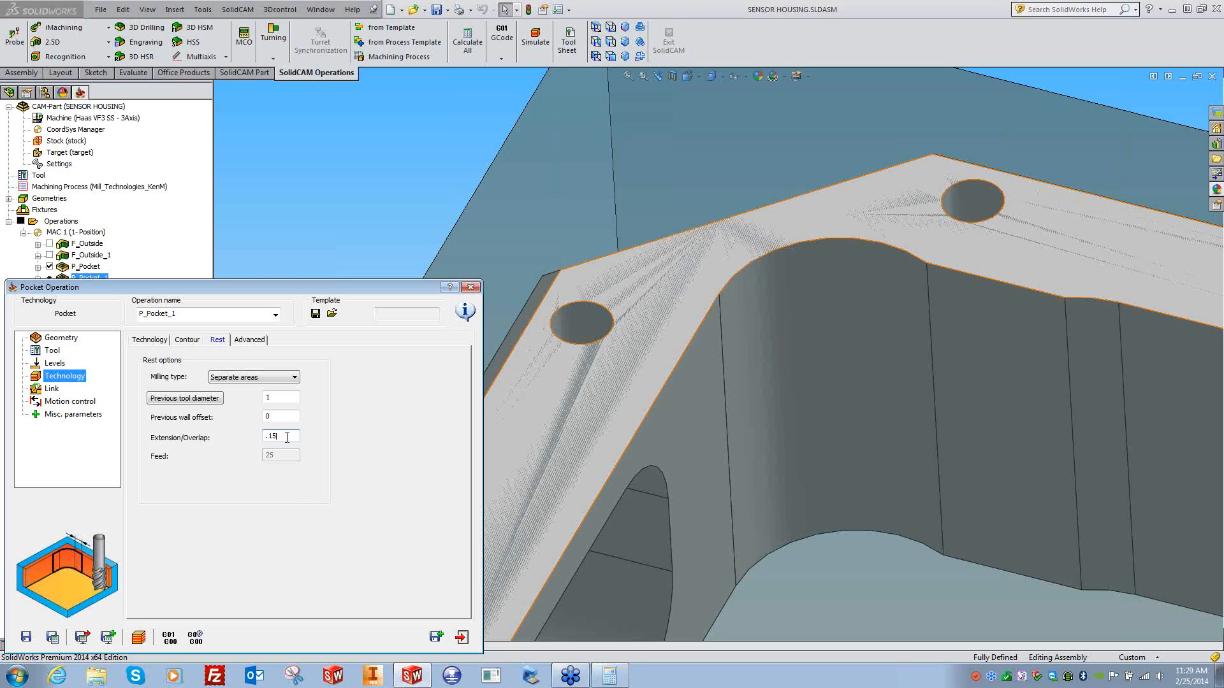
- Save and calculate the rest toolpath, then display only P_Pocket_1's toolpath
click(56, 643)
click(470, 288)
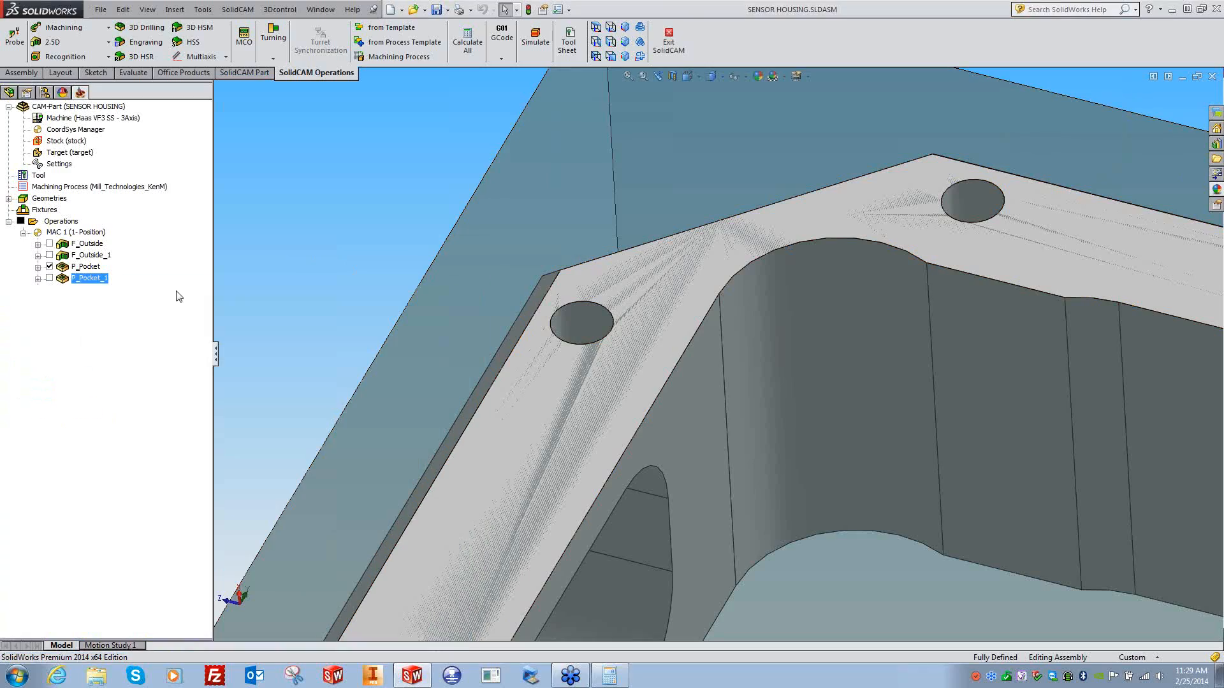
click(49, 279)
click(49, 266)
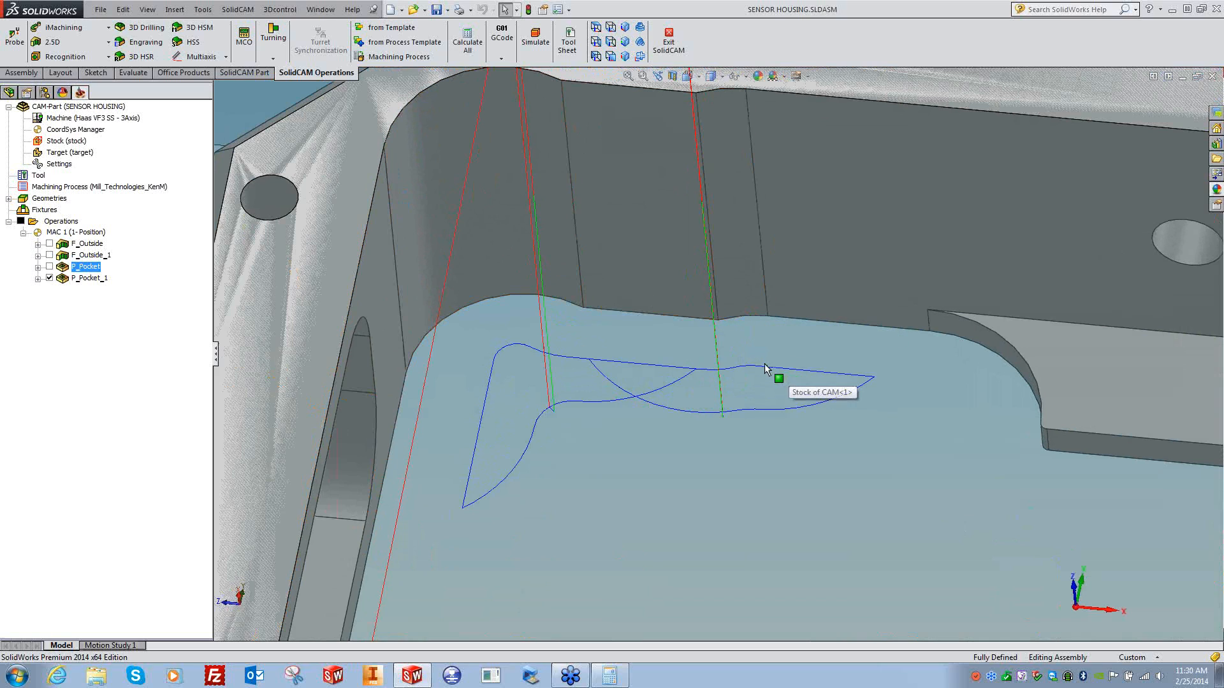
- Change P_Pocket_1's rest extension/overlap to .05 and recalculate the toolpath
double_click(77, 278)
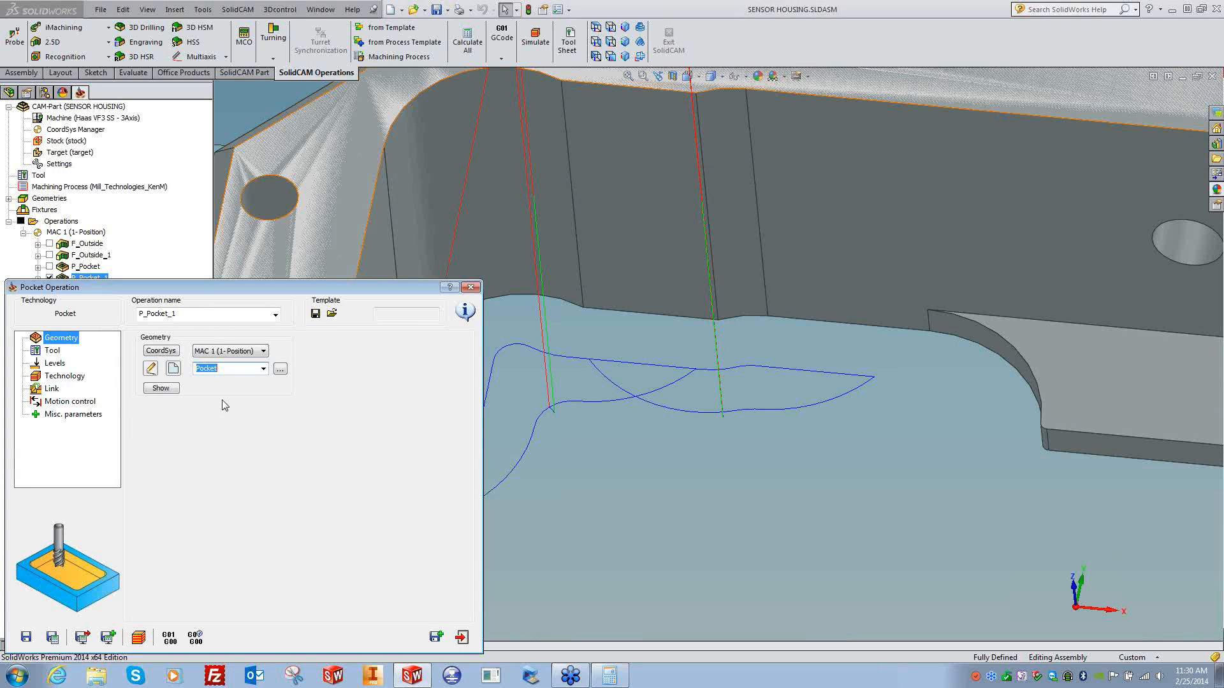
click(65, 376)
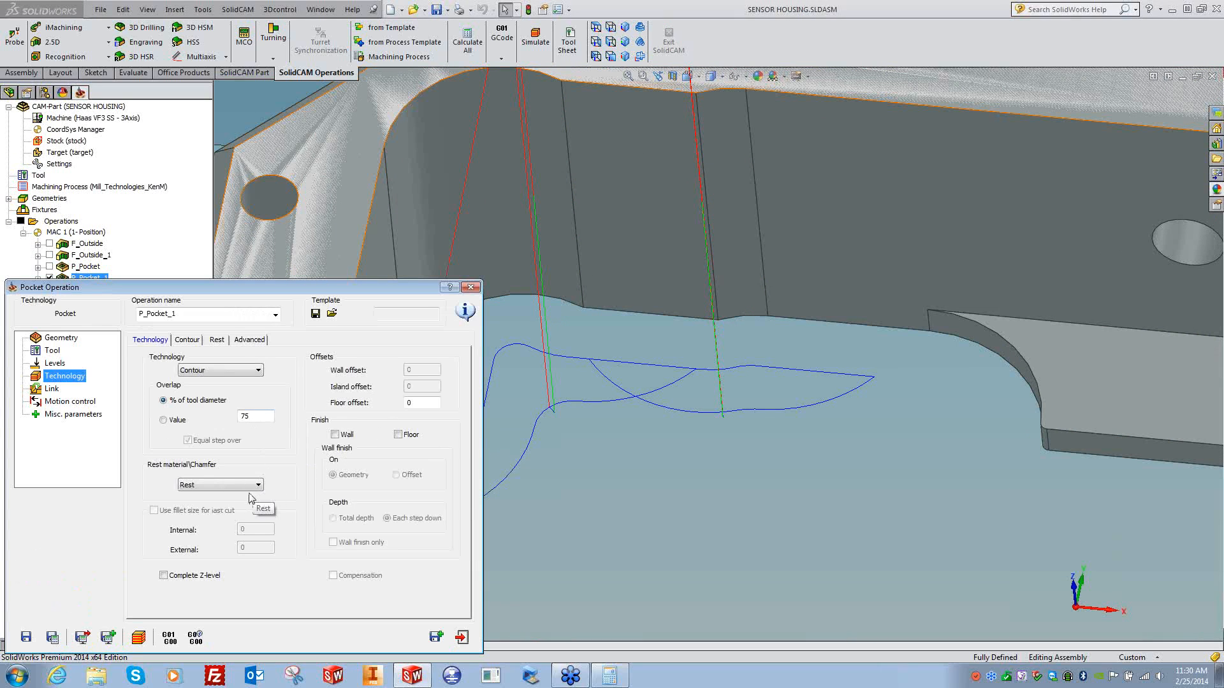
click(204, 485)
click(214, 341)
click(217, 340)
drag(284, 436, 243, 435)
text(.05)
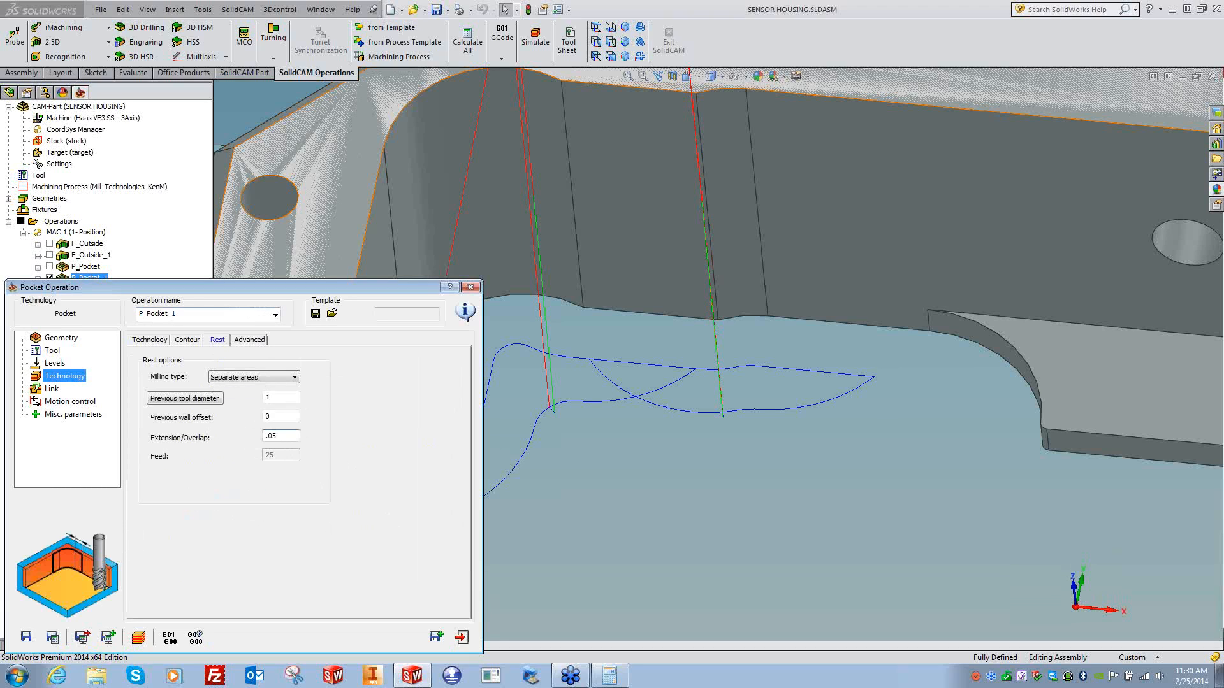
click(53, 637)
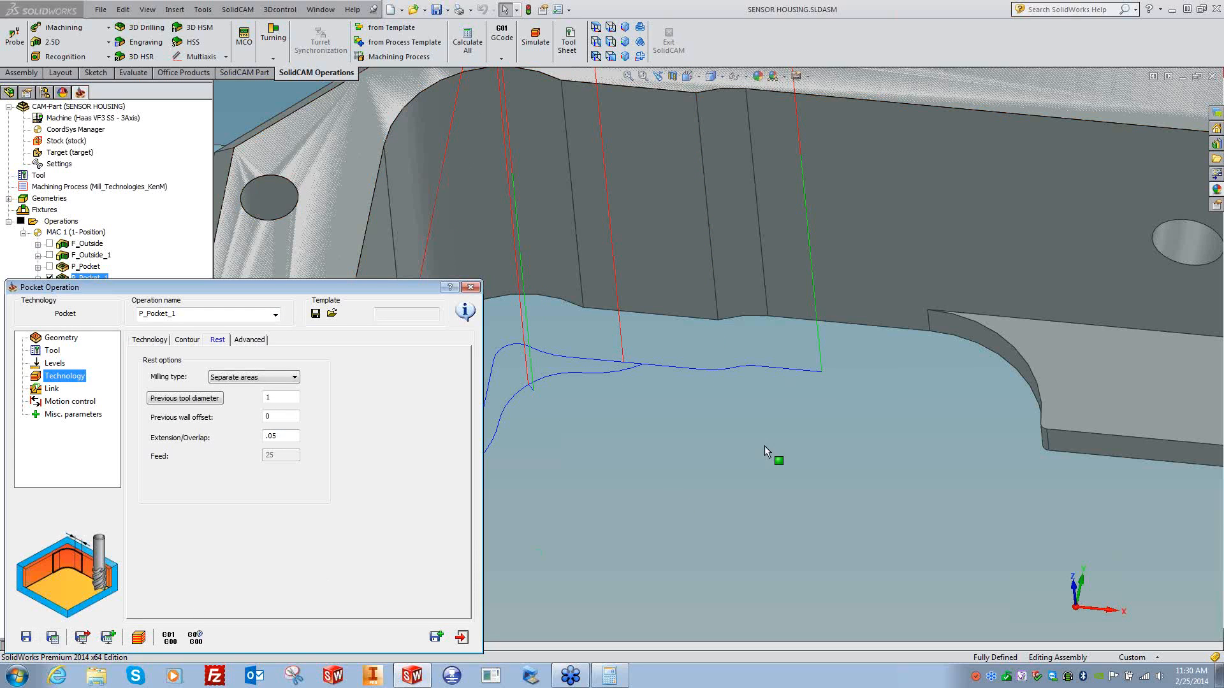
click(649, 446)
middle_drag(648, 446, 760, 407)
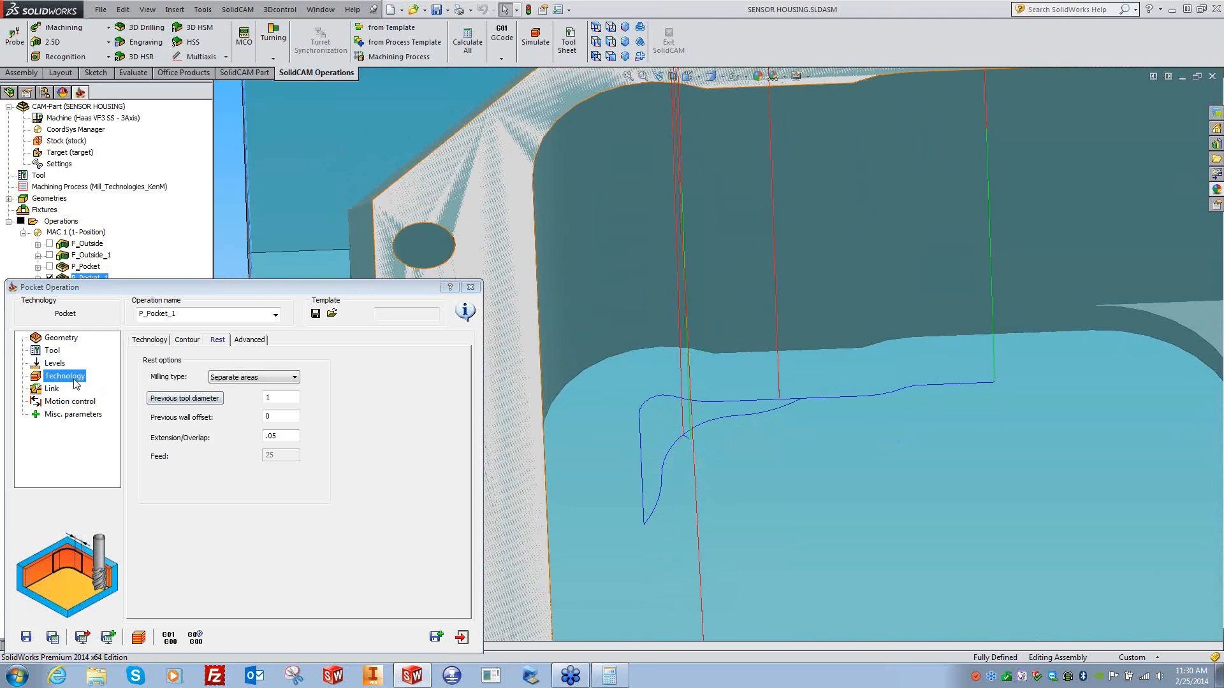
- Set the technology overlap to 95% of tool diameter and recalculate
click(165, 340)
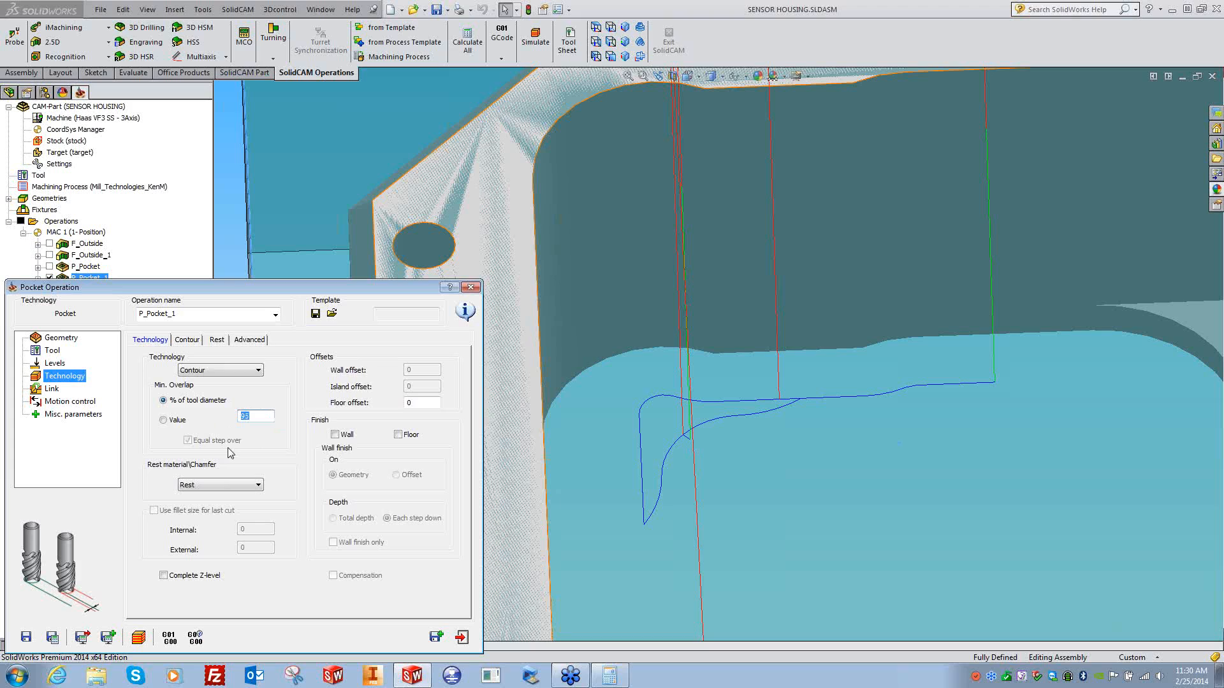
click(52, 637)
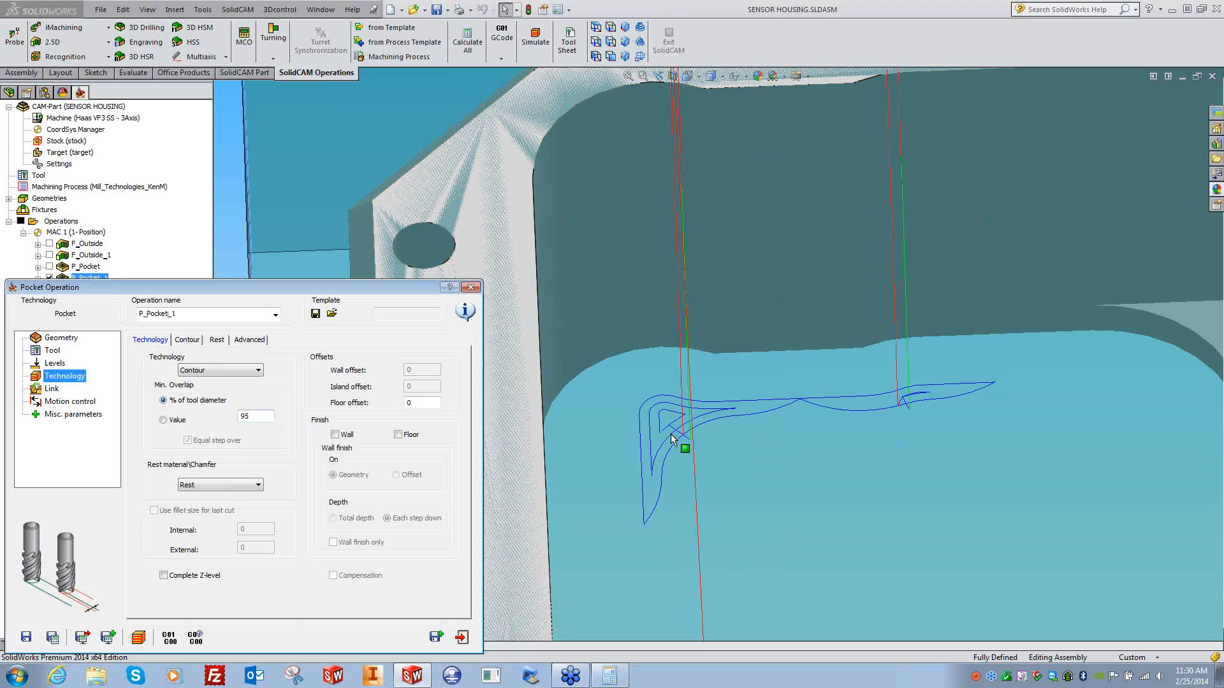
click(410, 271)
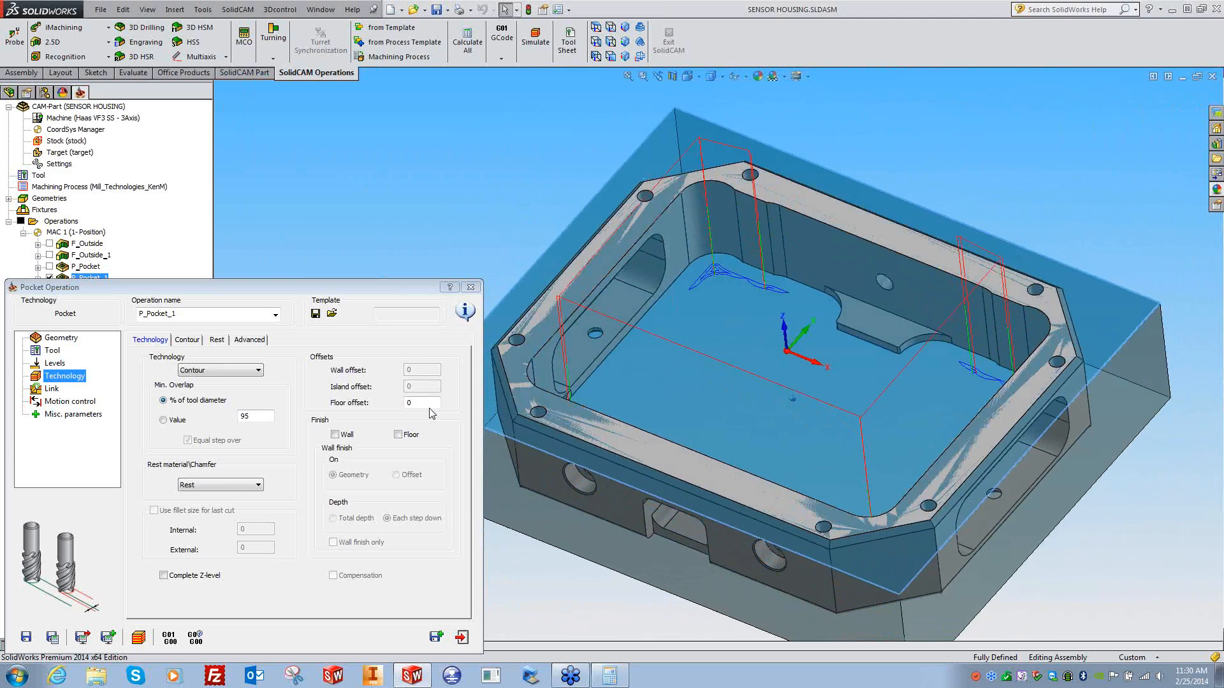
- Run a slowed SolidVerify simulation of P_Pocket_1 with target-comparison colouring, then close it
click(139, 638)
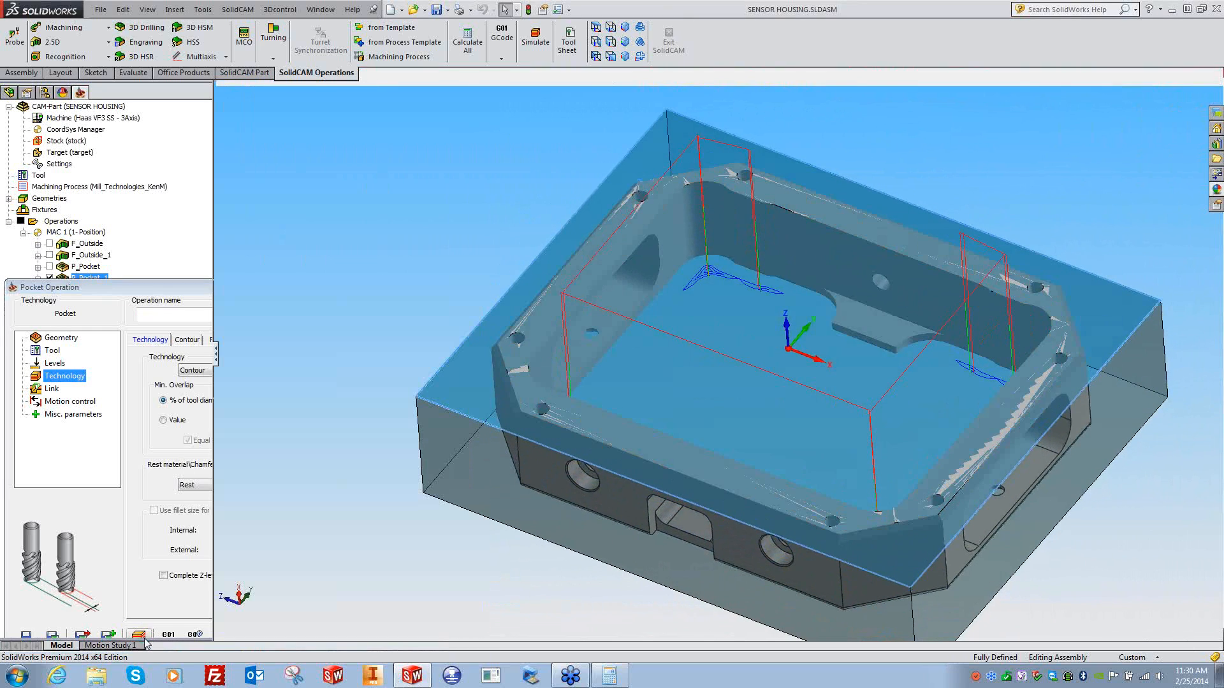
drag(91, 576, 80, 575)
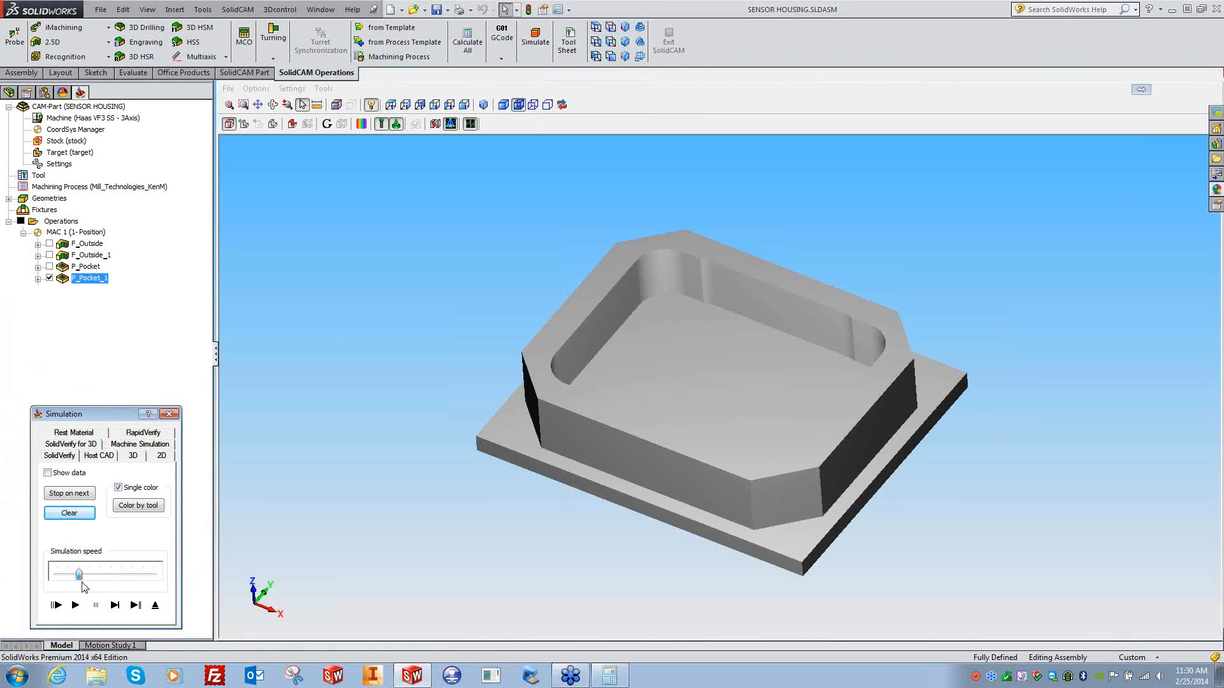
click(75, 605)
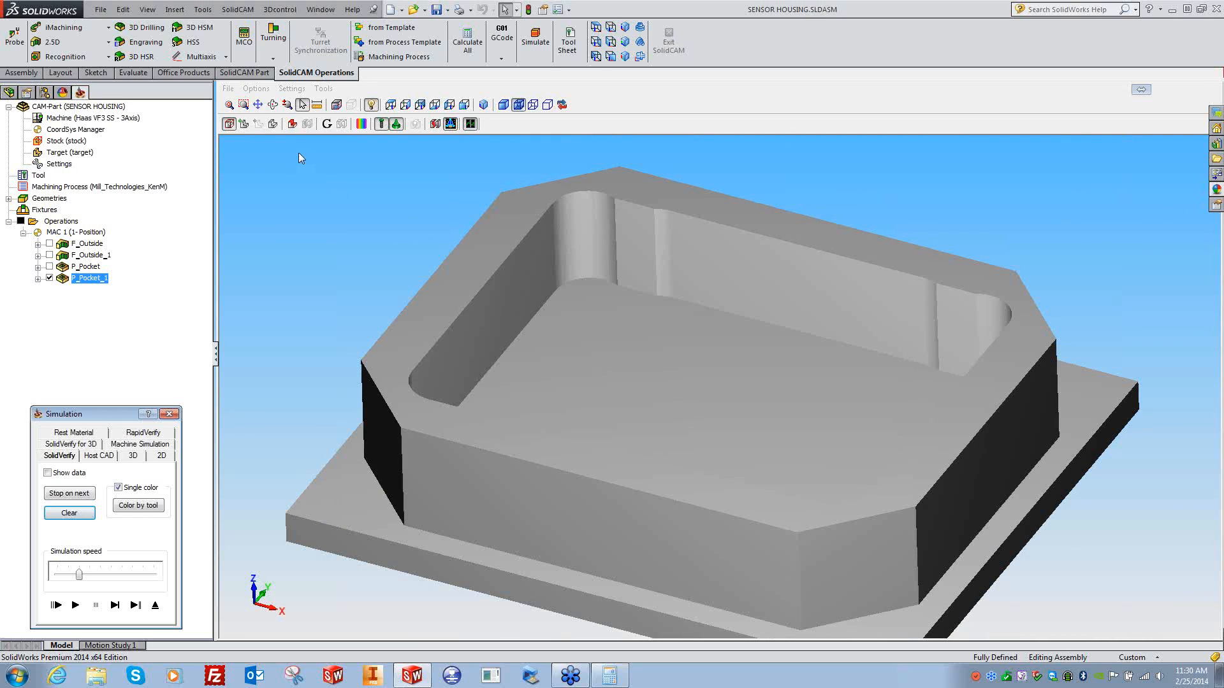
click(292, 123)
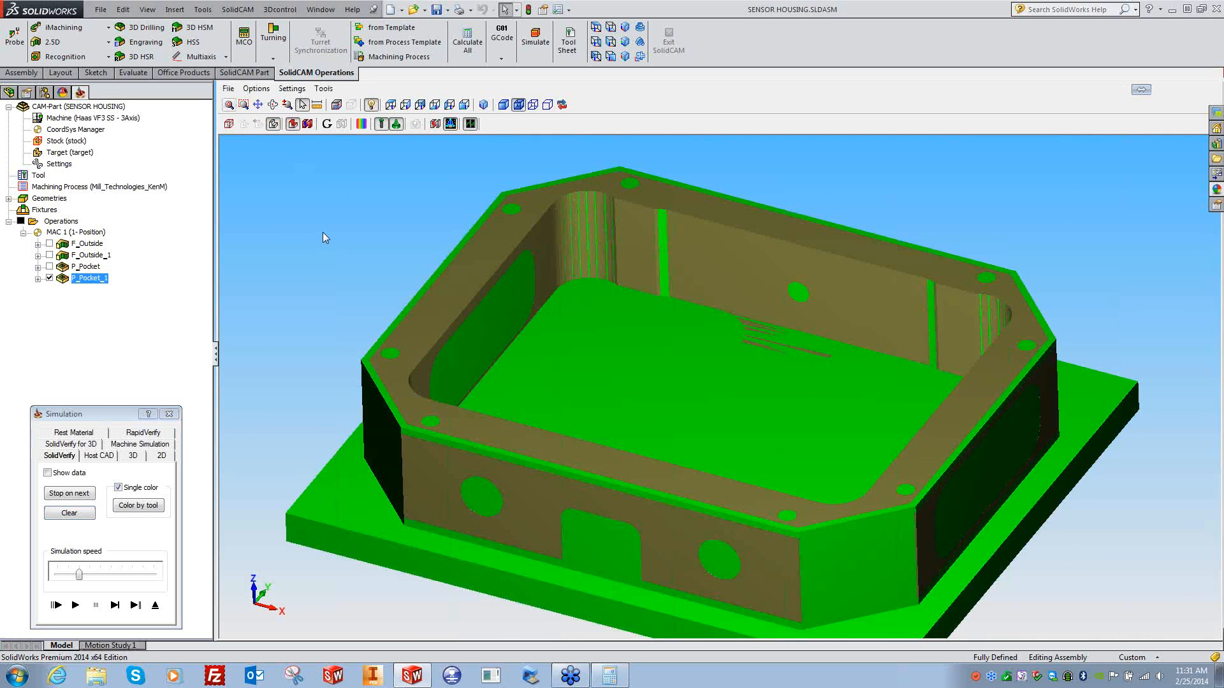
scroll(711, 330, up, 5)
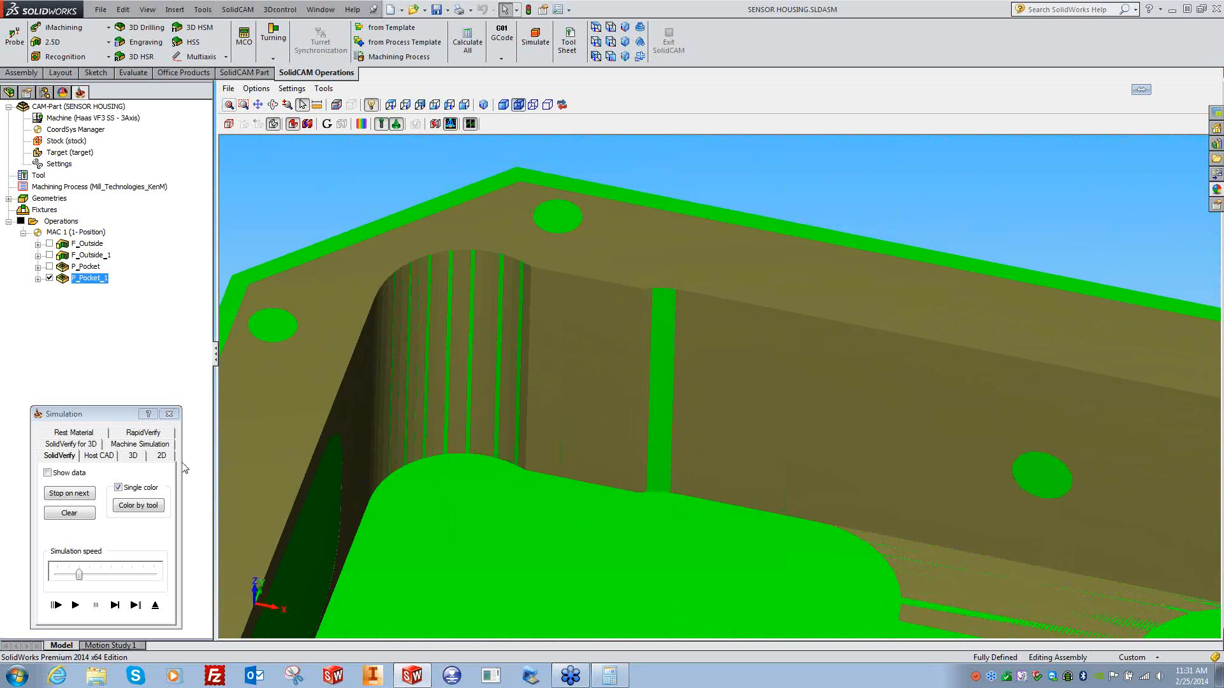
click(169, 414)
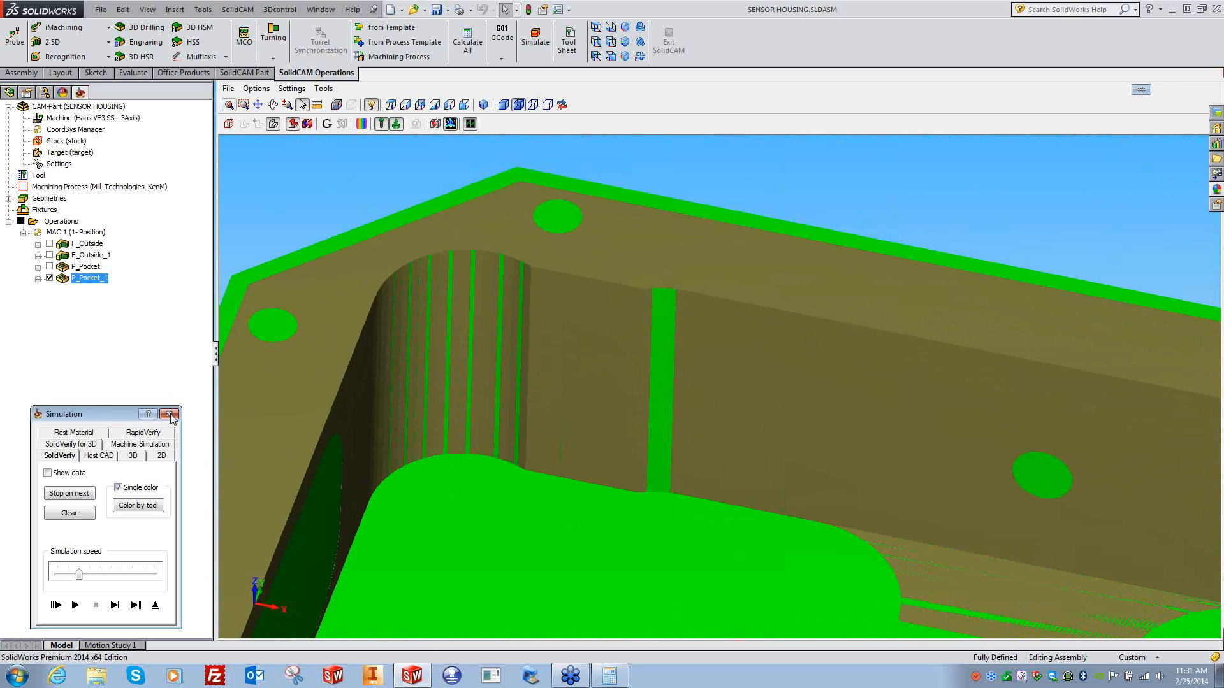
- Close the pocket operation, hide P_Pocket_1's toolpath, and orbit the housing to a steep angle
click(470, 287)
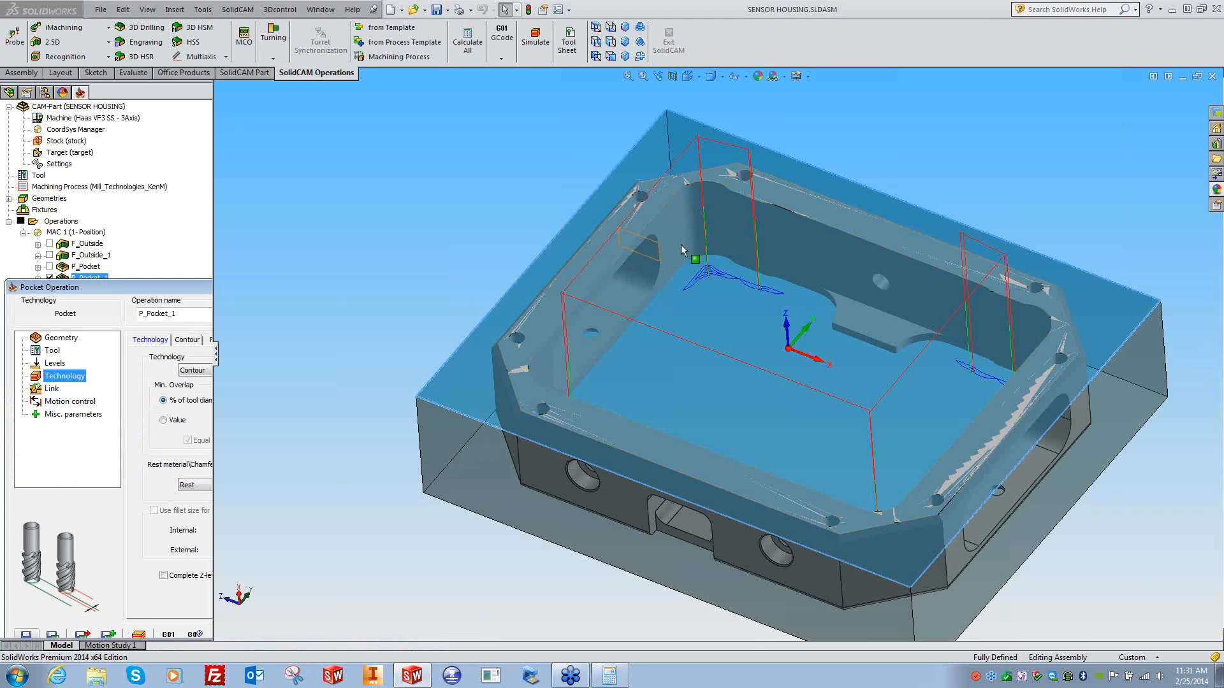
scroll(843, 179, down, 3)
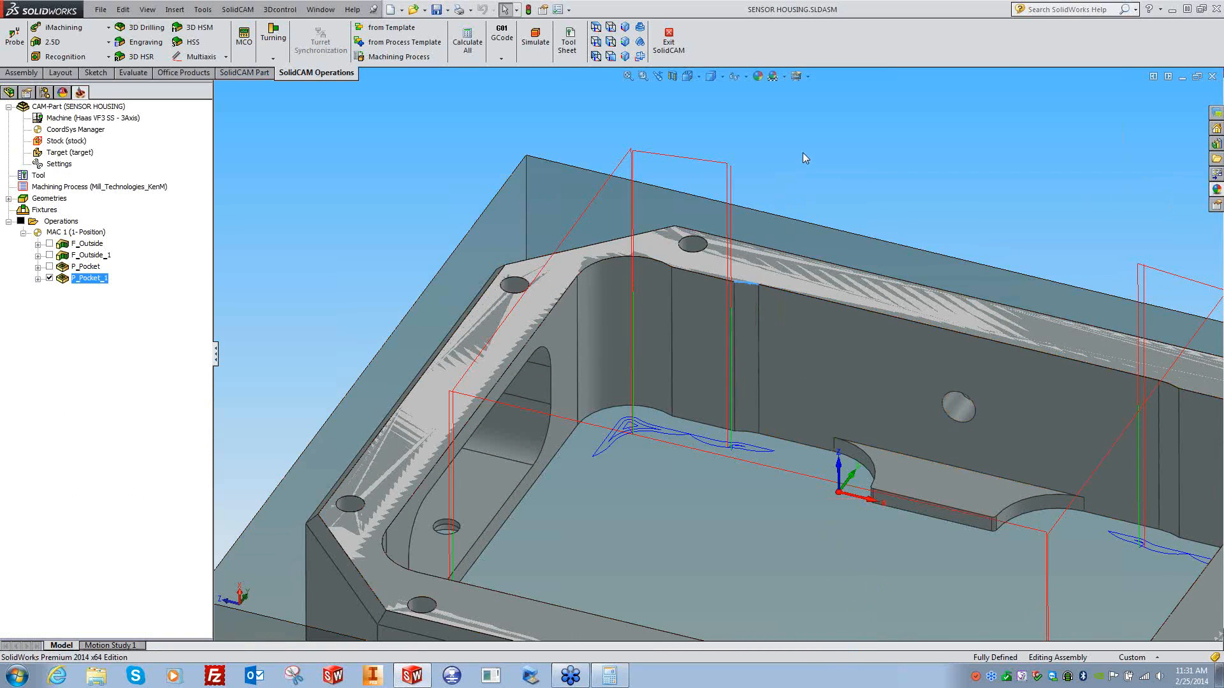
scroll(781, 169, up, 4)
click(50, 279)
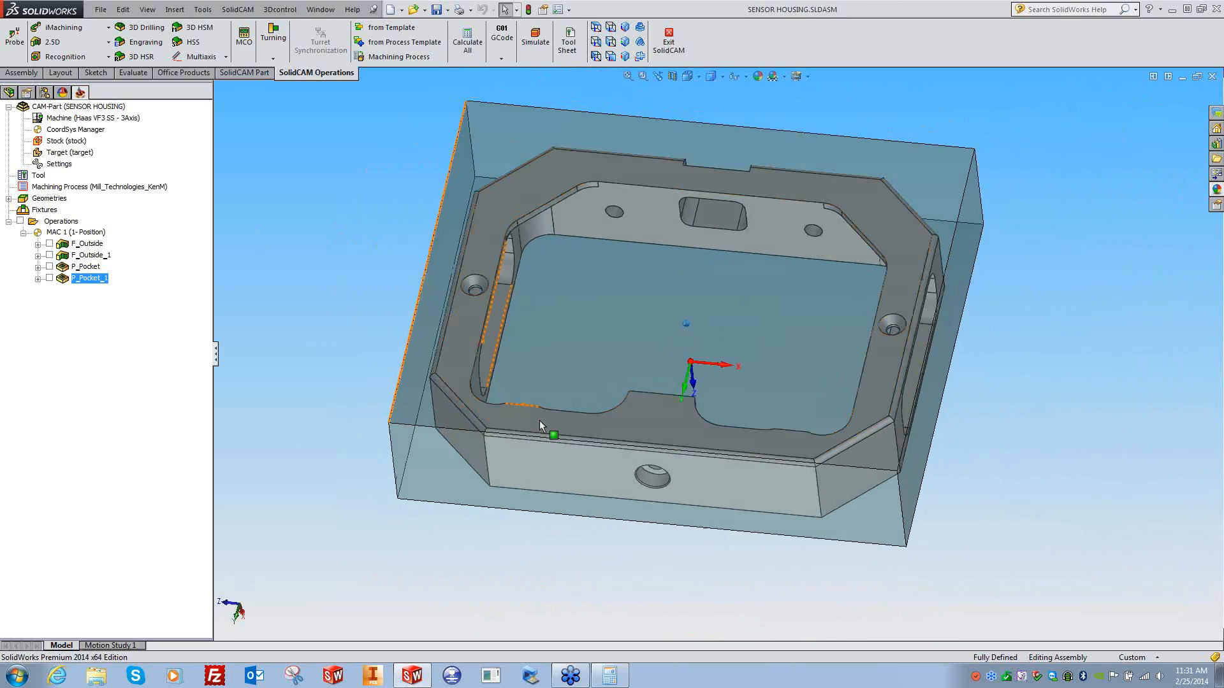
middle_drag(534, 421, 534, 420)
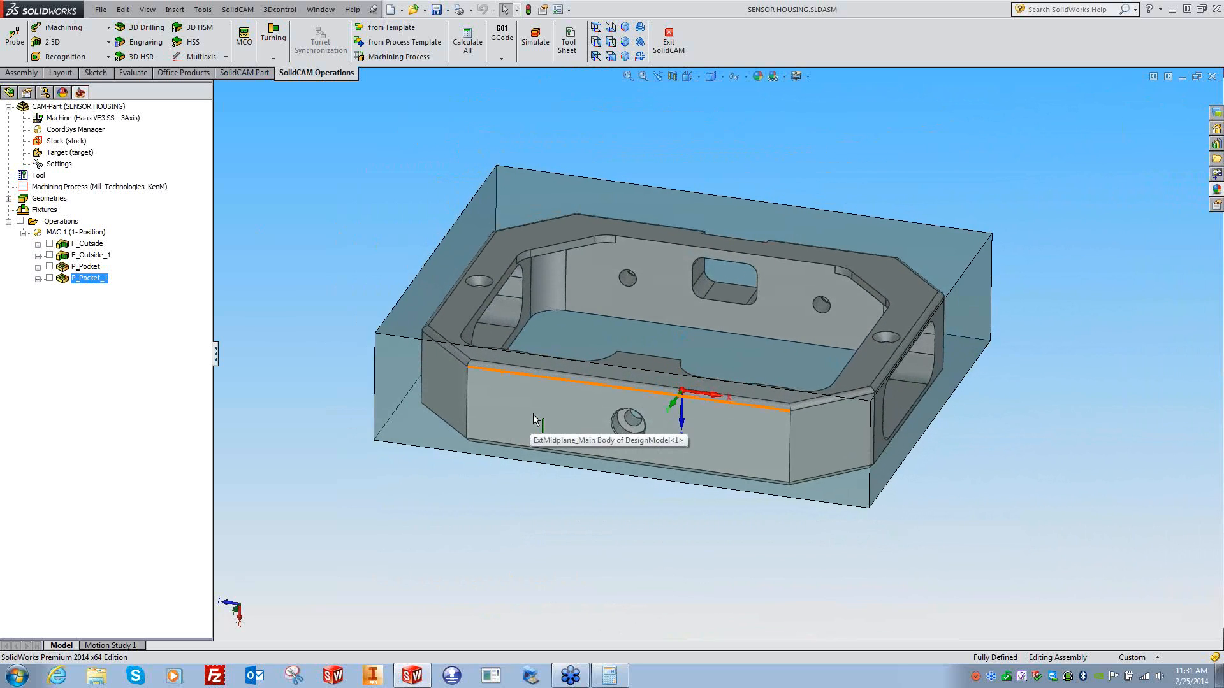
middle_drag(548, 375, 361, 364)
- Add a Profile operation after P_Pocket_1 using the MAC 4 (1-Position) coordinate system
right_click(92, 278)
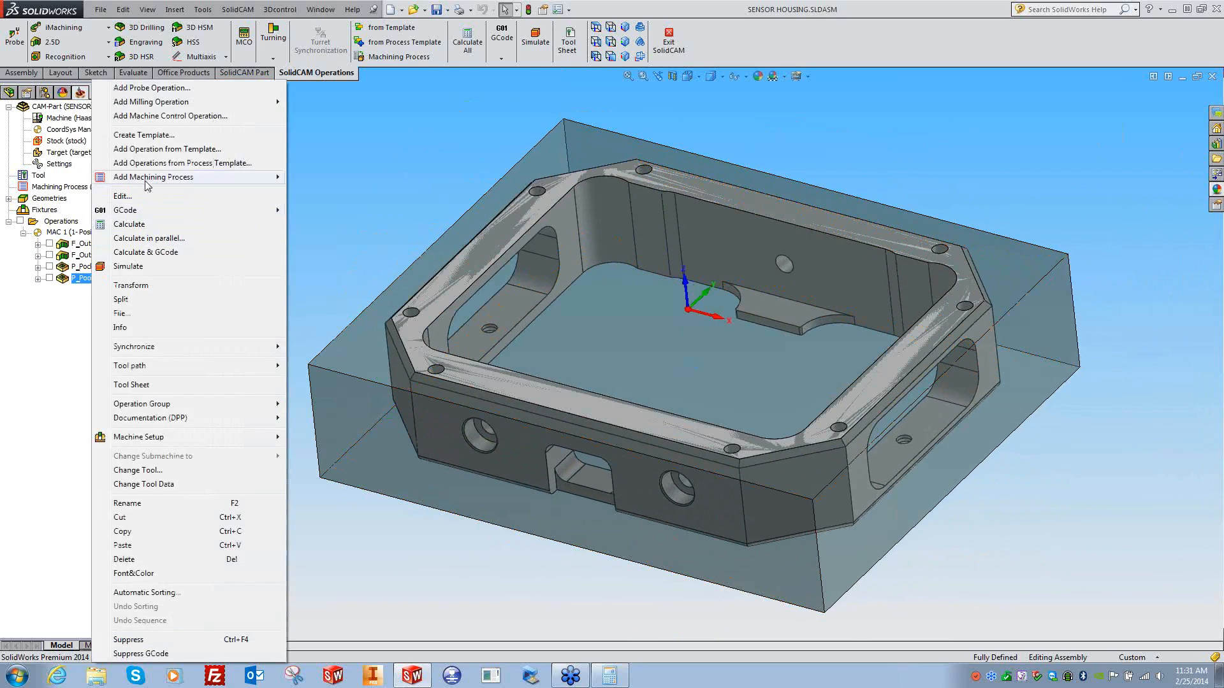
mouse_move(167, 107)
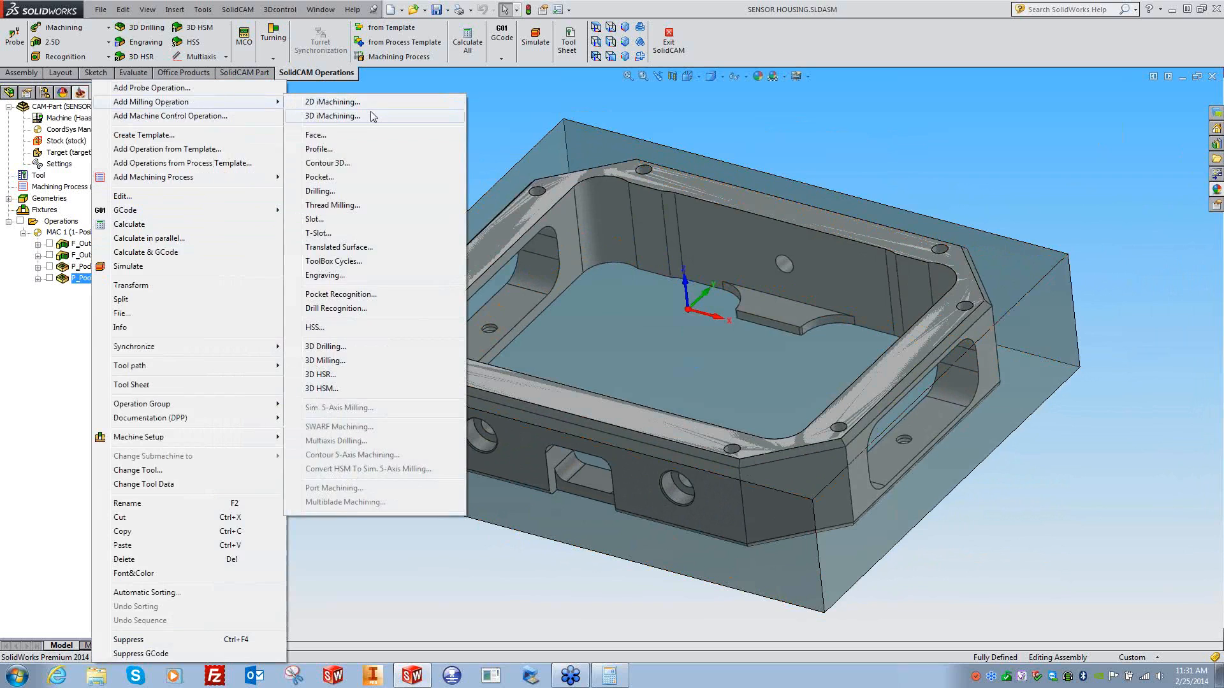
click(318, 151)
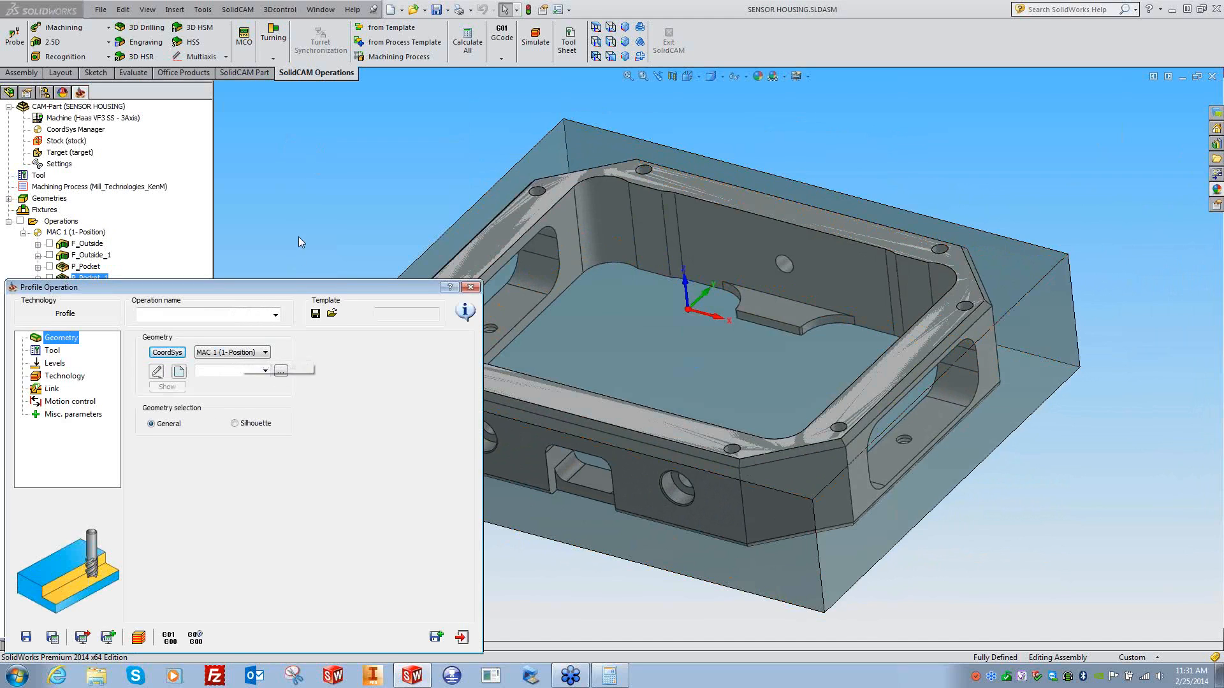
click(297, 243)
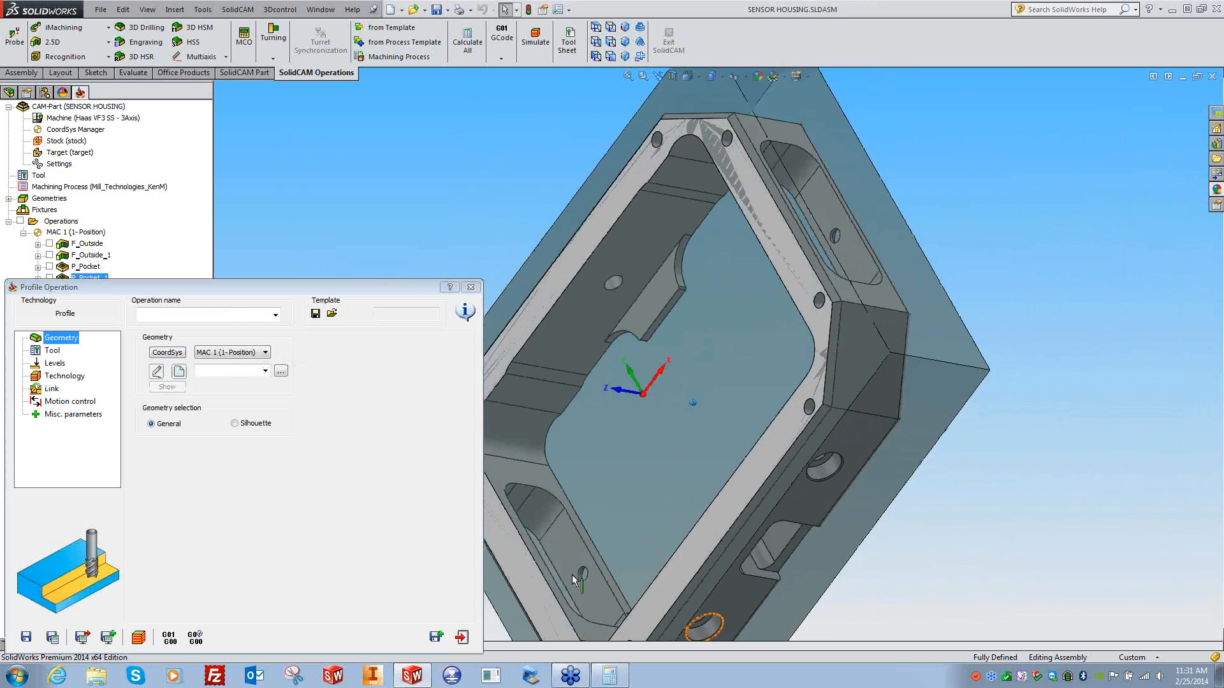
click(225, 353)
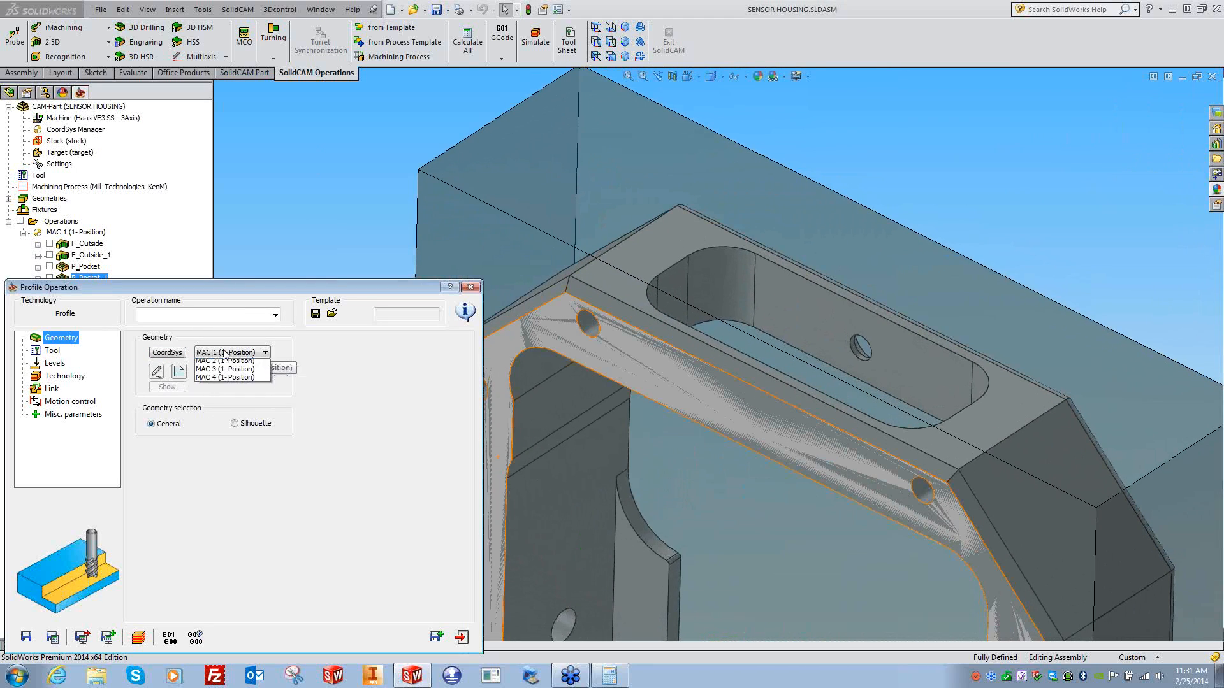
click(225, 371)
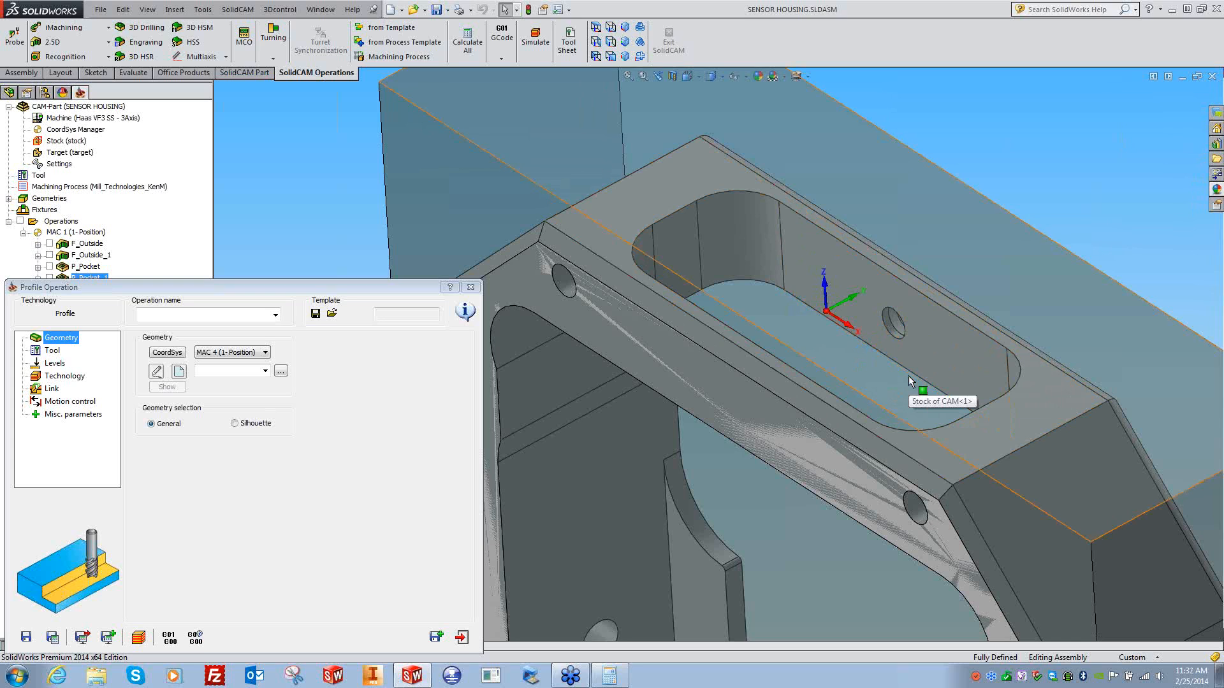
- Orbit toward the slot and start a new geometry for the profile
mouse_move(908, 376)
middle_down()
mouse_move(811, 212)
mouse_move(345, 227)
middle_up()
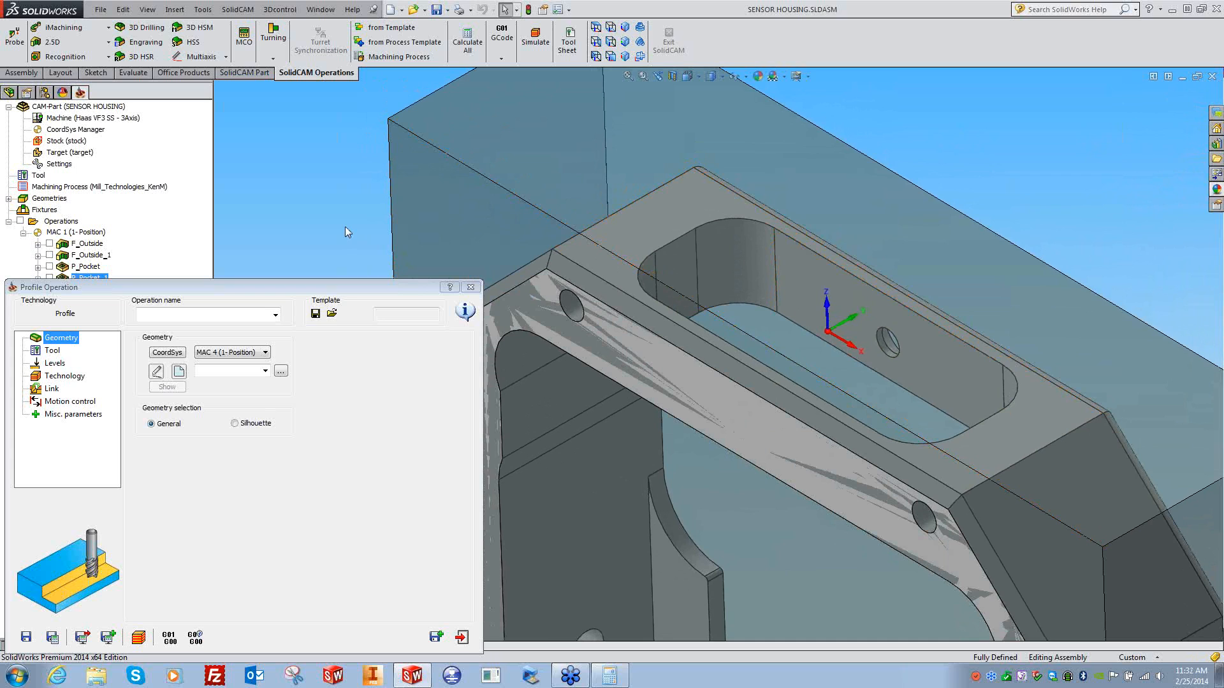
middle_drag(345, 227, 311, 259)
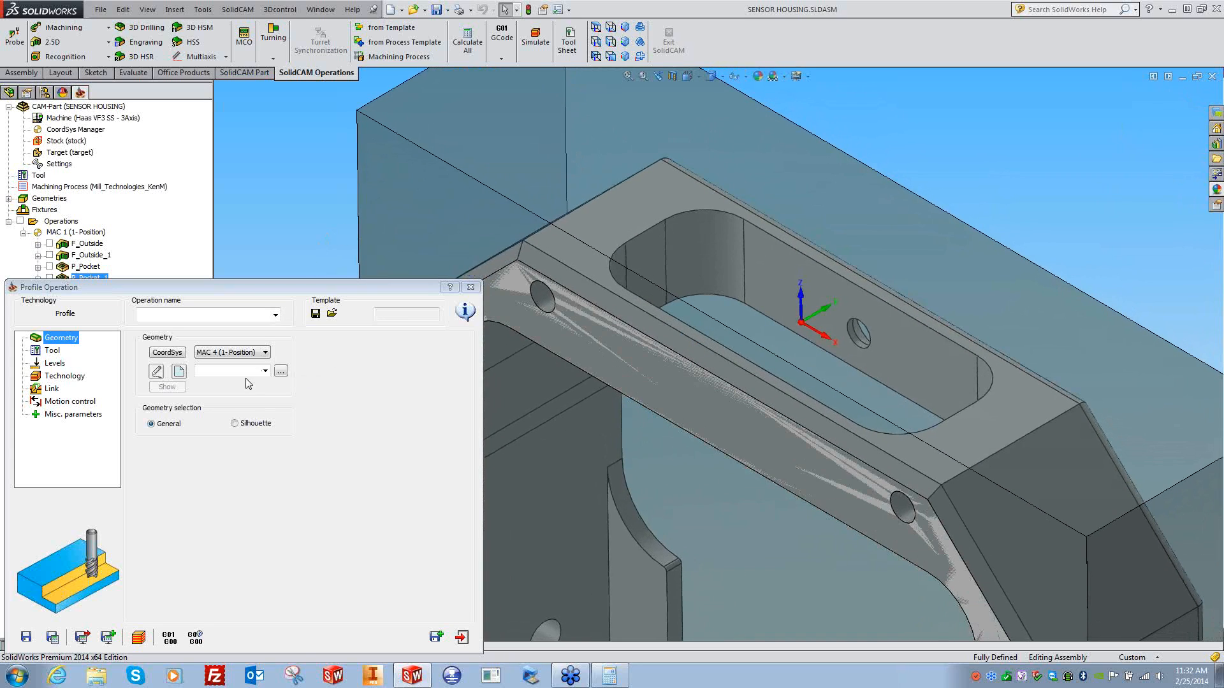
click(179, 371)
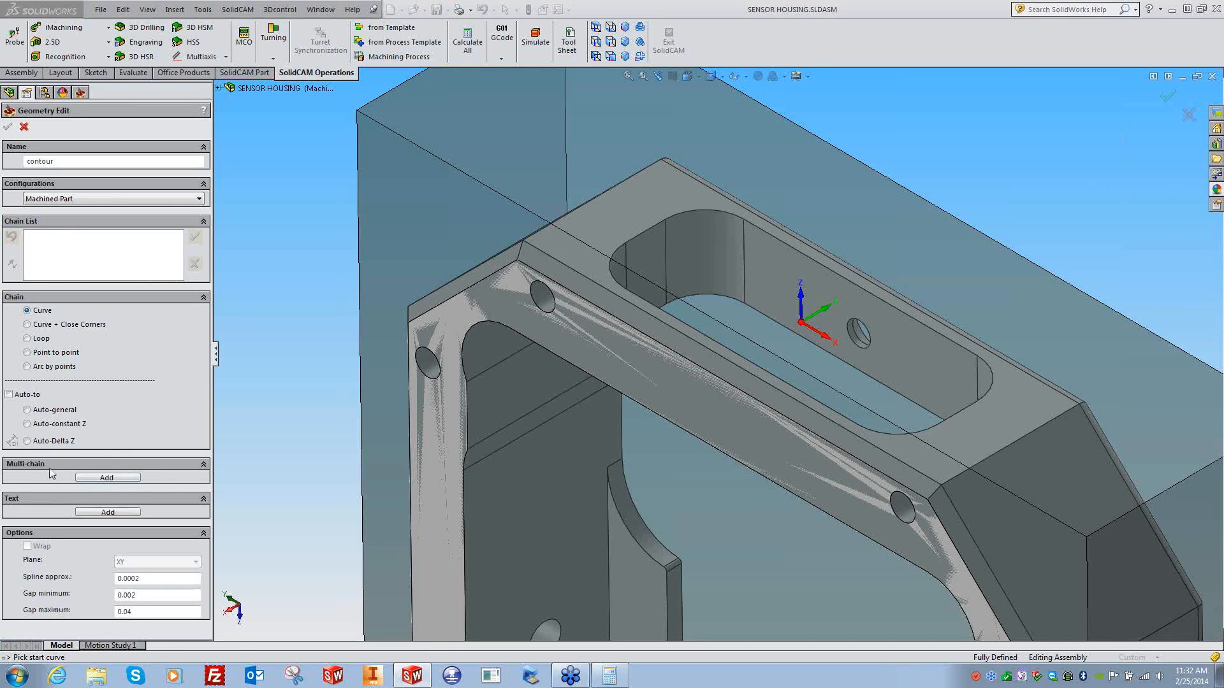
click(107, 478)
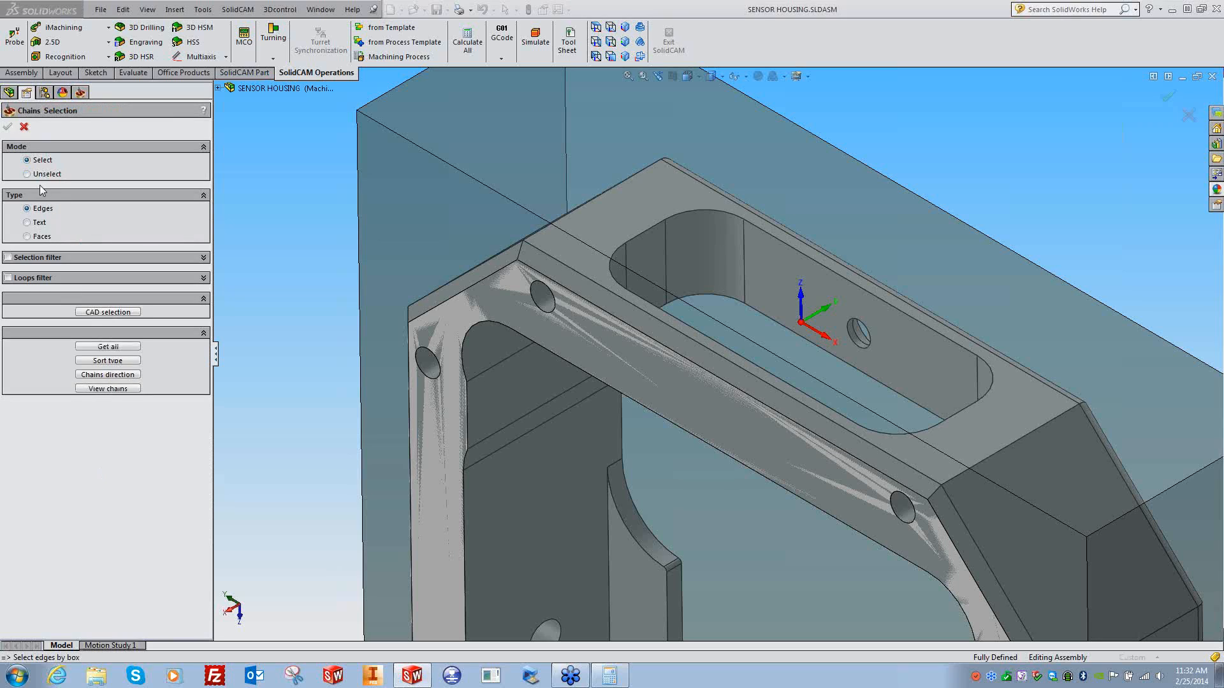
click(204, 259)
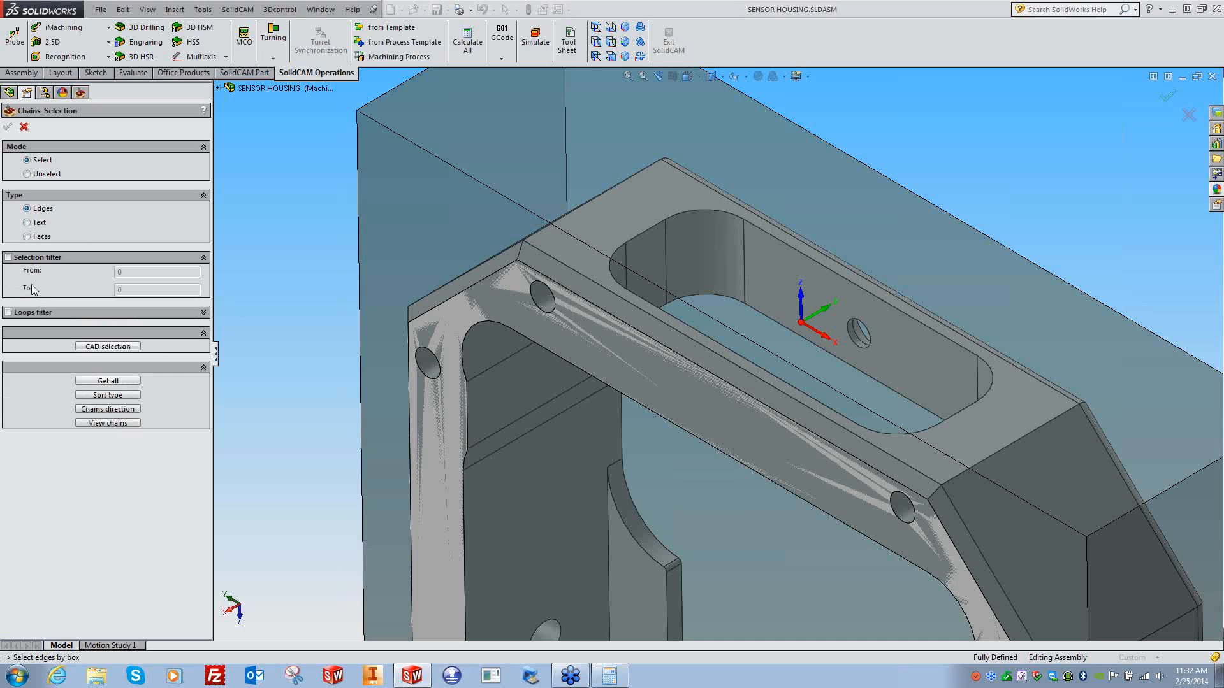
click(204, 258)
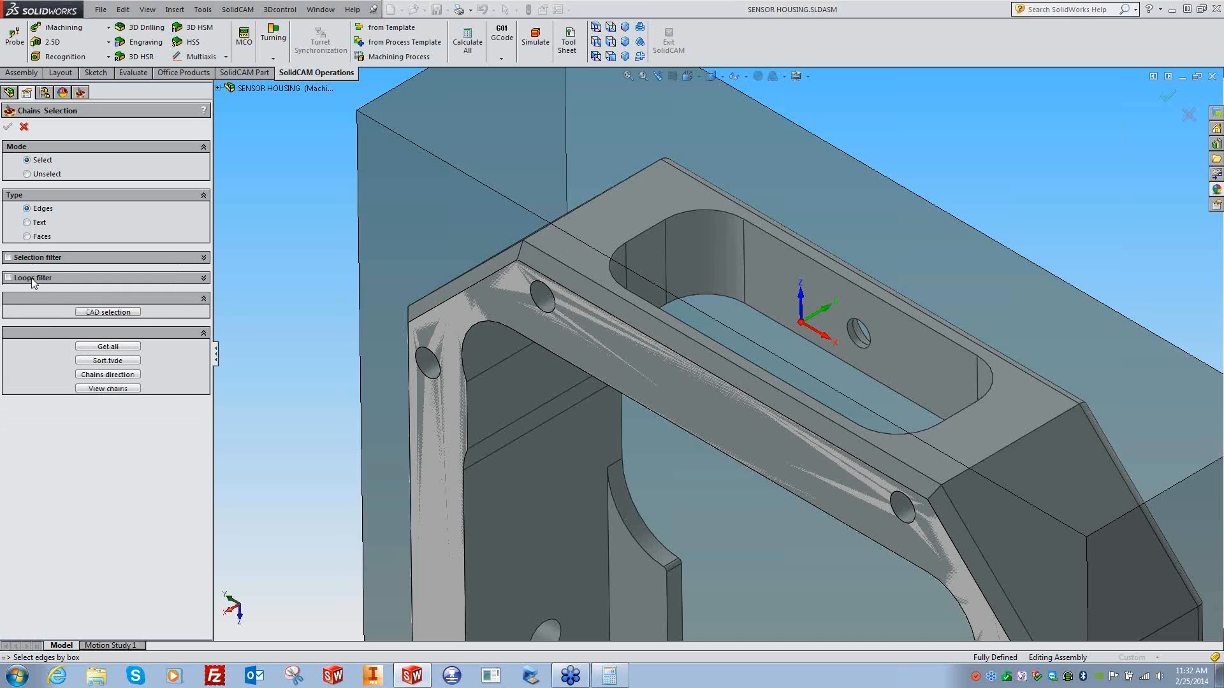
click(203, 278)
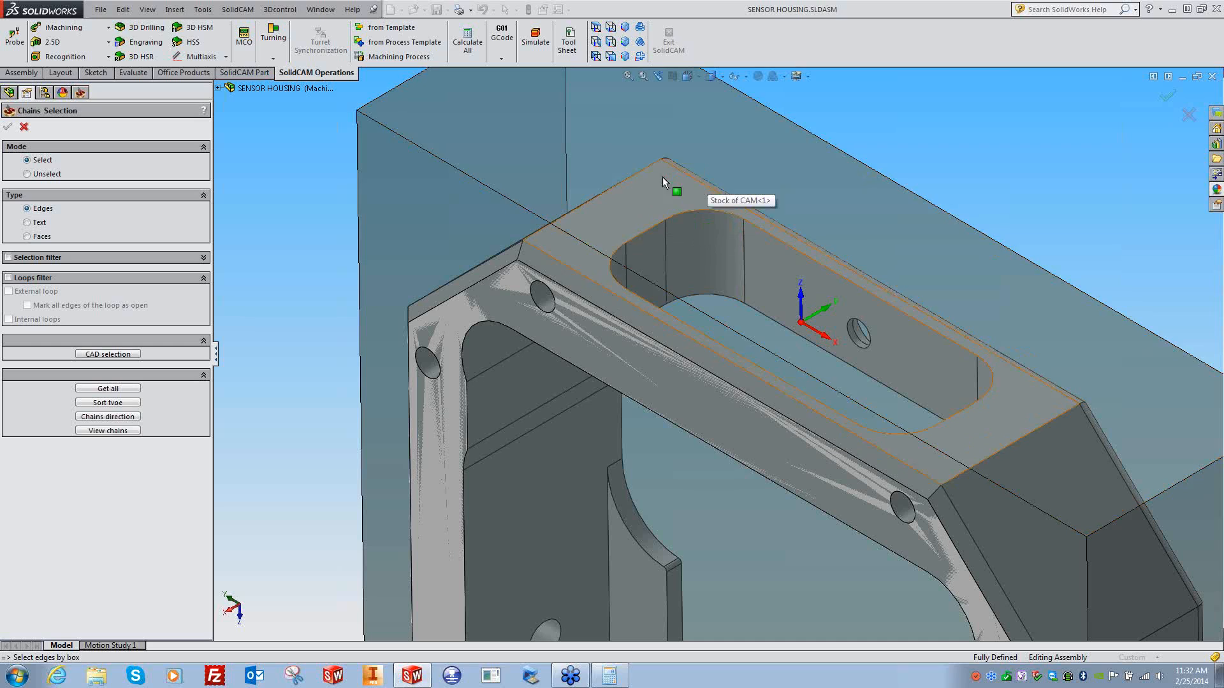
click(8, 277)
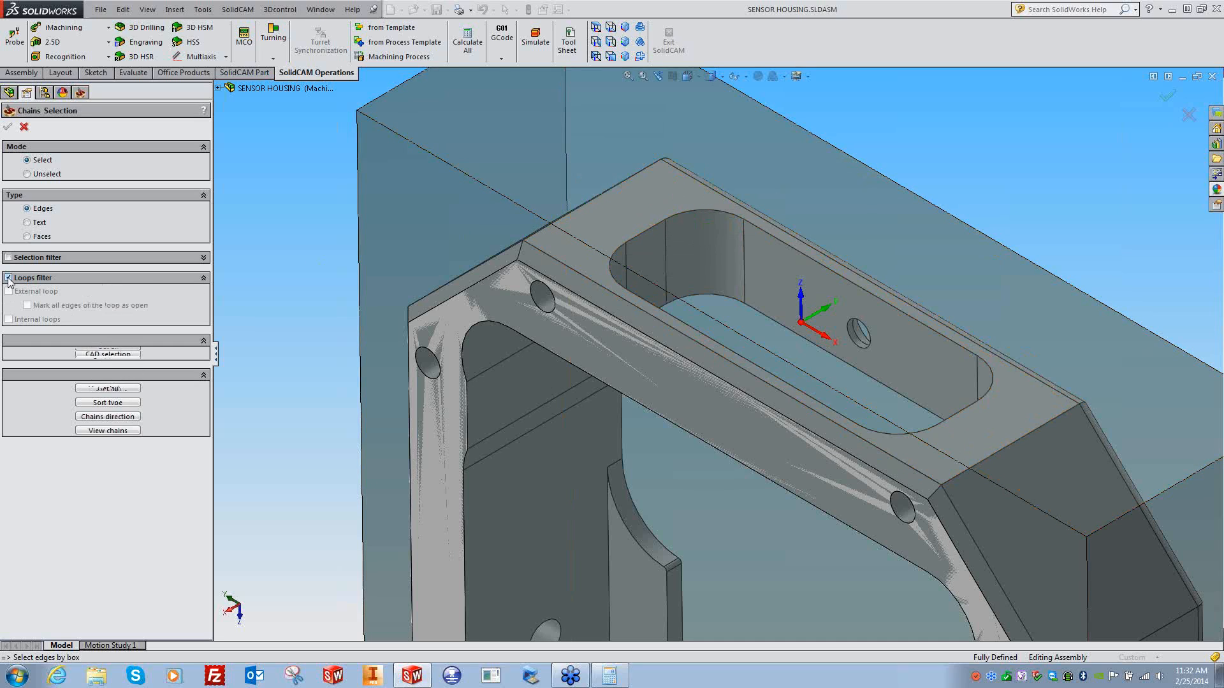
click(27, 237)
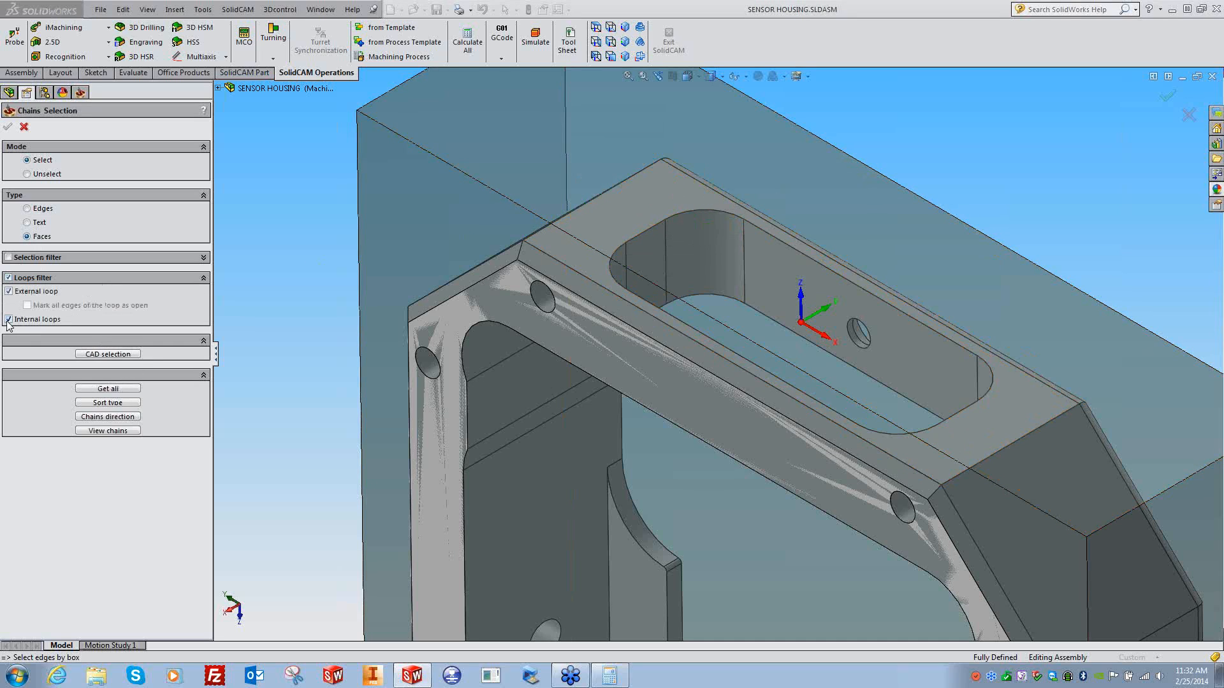
click(9, 291)
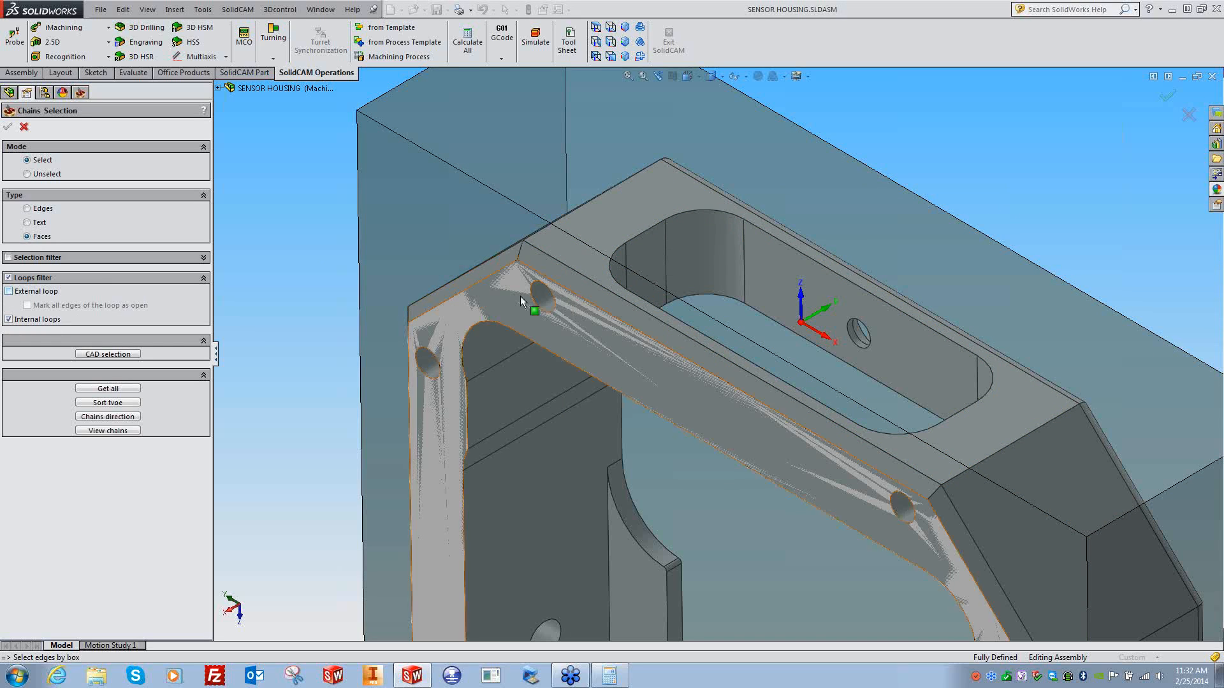
click(649, 219)
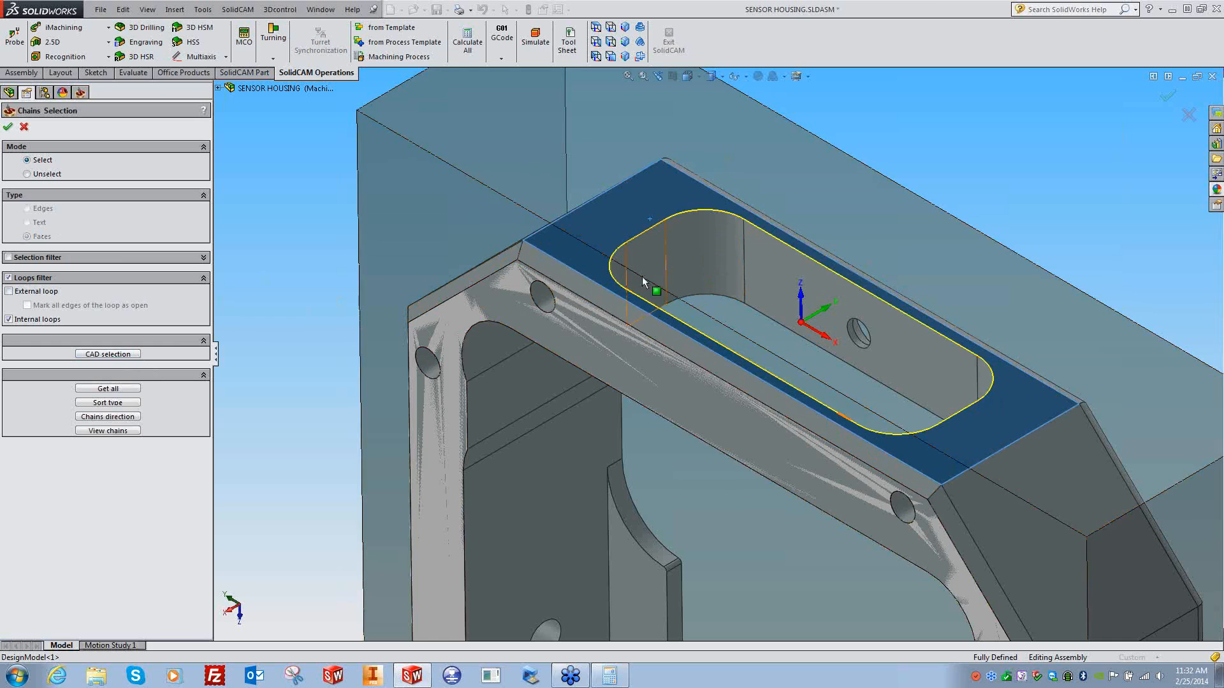
click(10, 278)
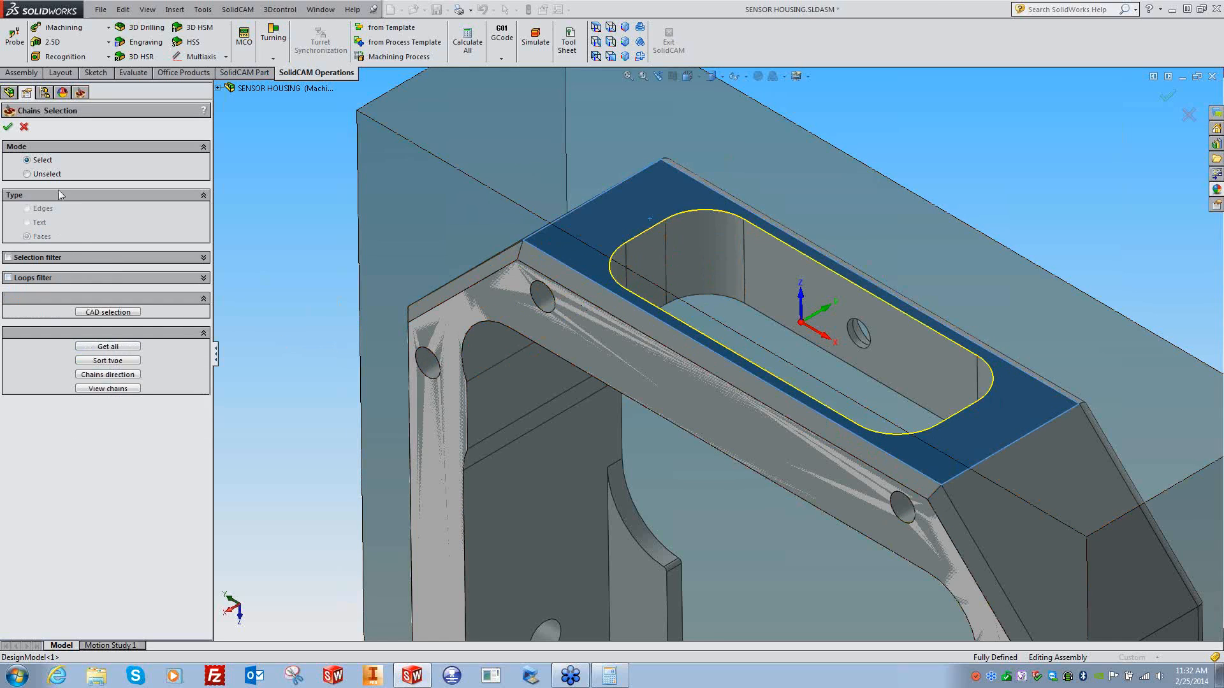
click(25, 127)
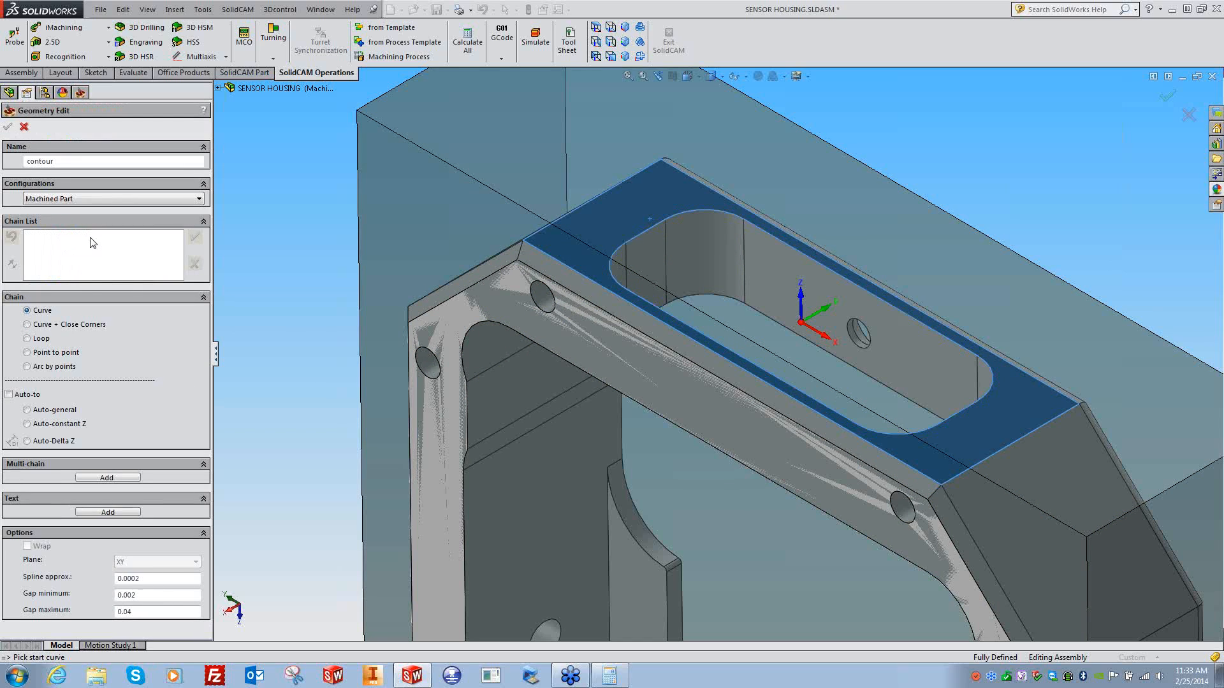
- Collect the chains from Sketch10 under the Cut-Ext End Thru Pockets feature
click(108, 478)
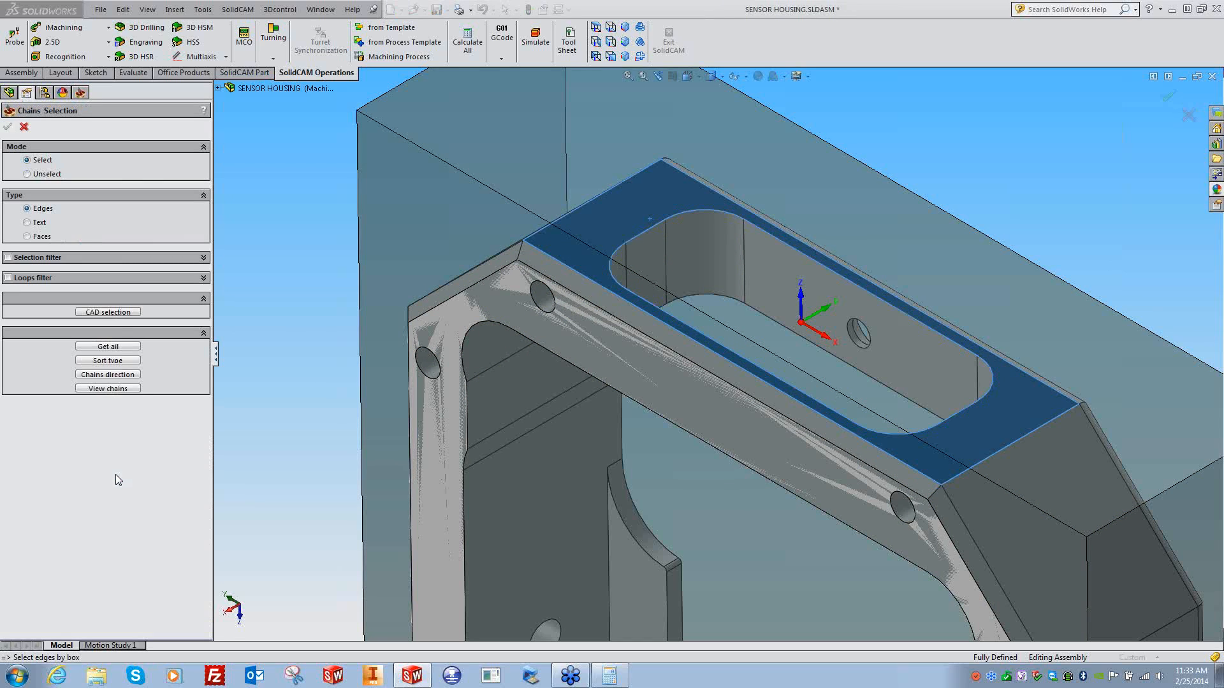
click(108, 313)
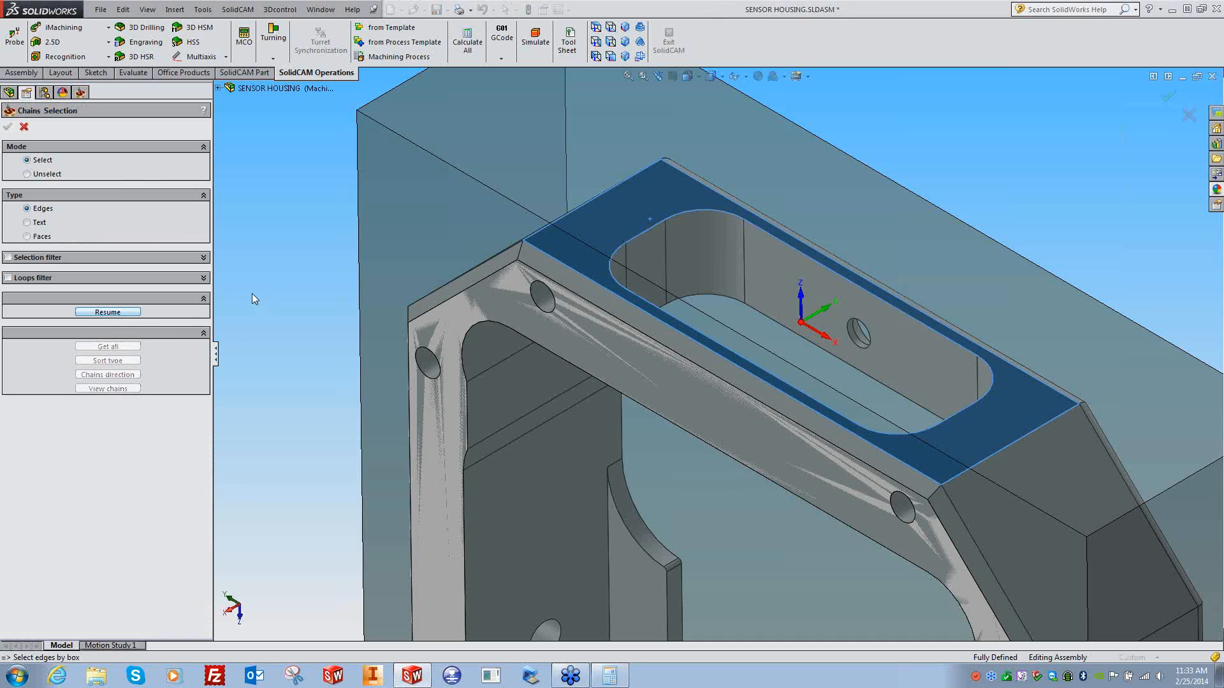
click(218, 88)
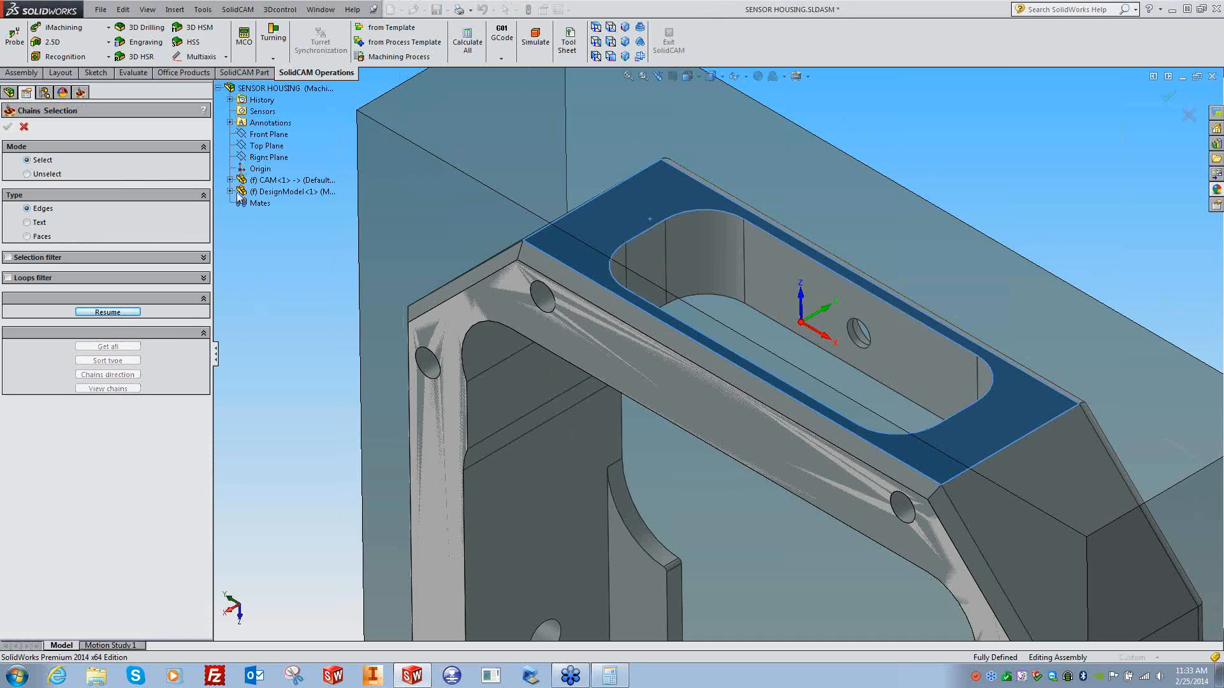
click(231, 191)
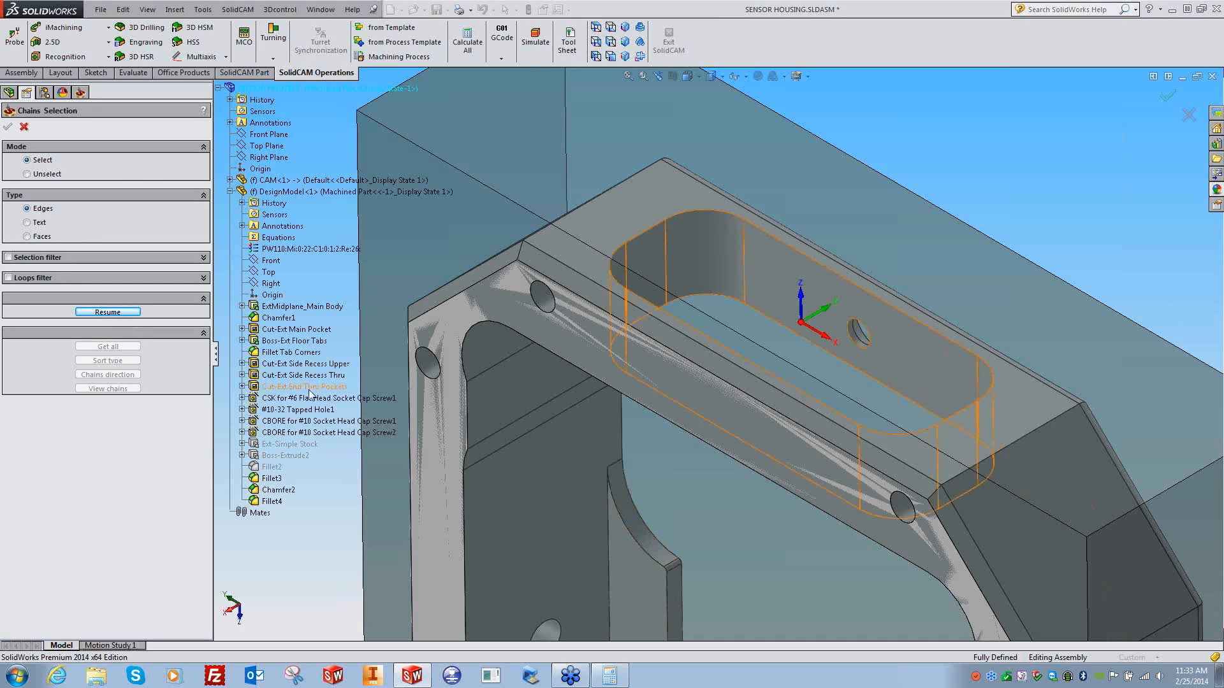
click(243, 386)
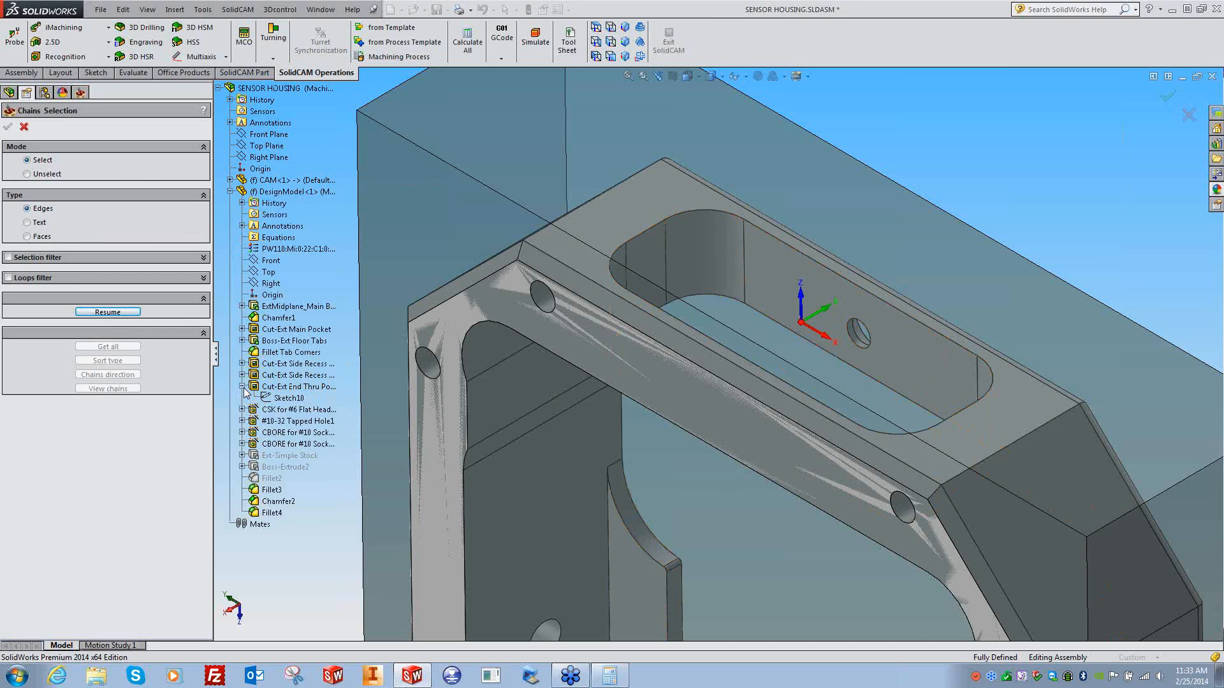
click(288, 398)
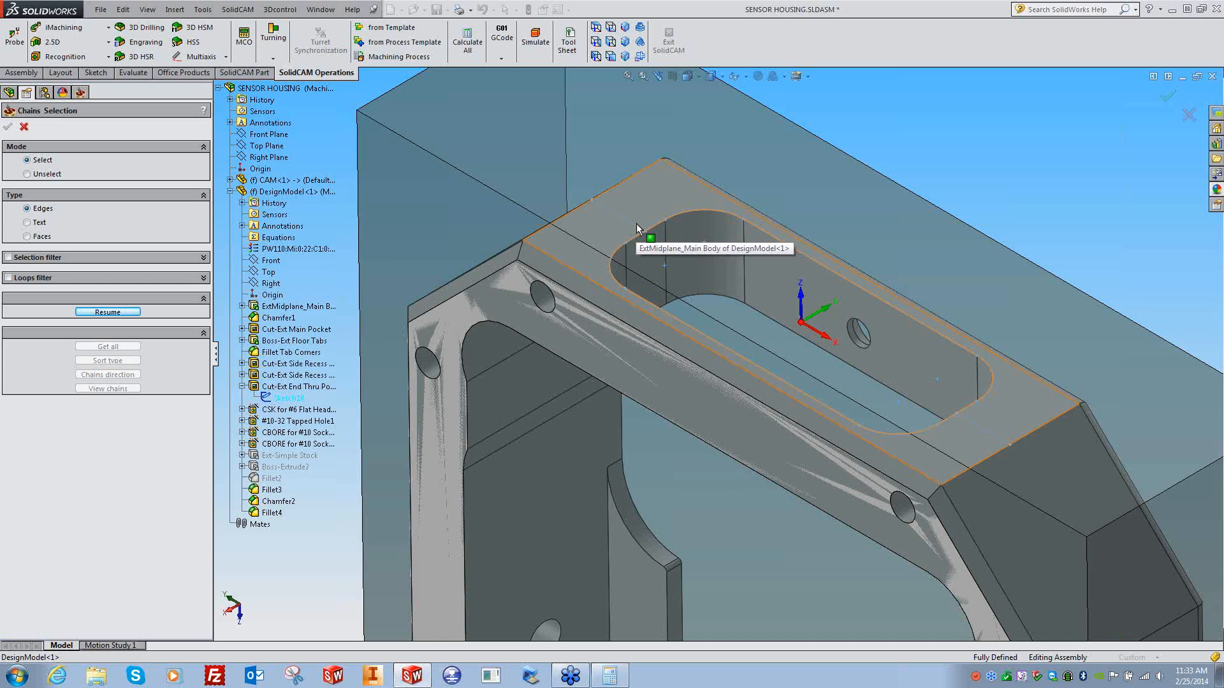
click(108, 311)
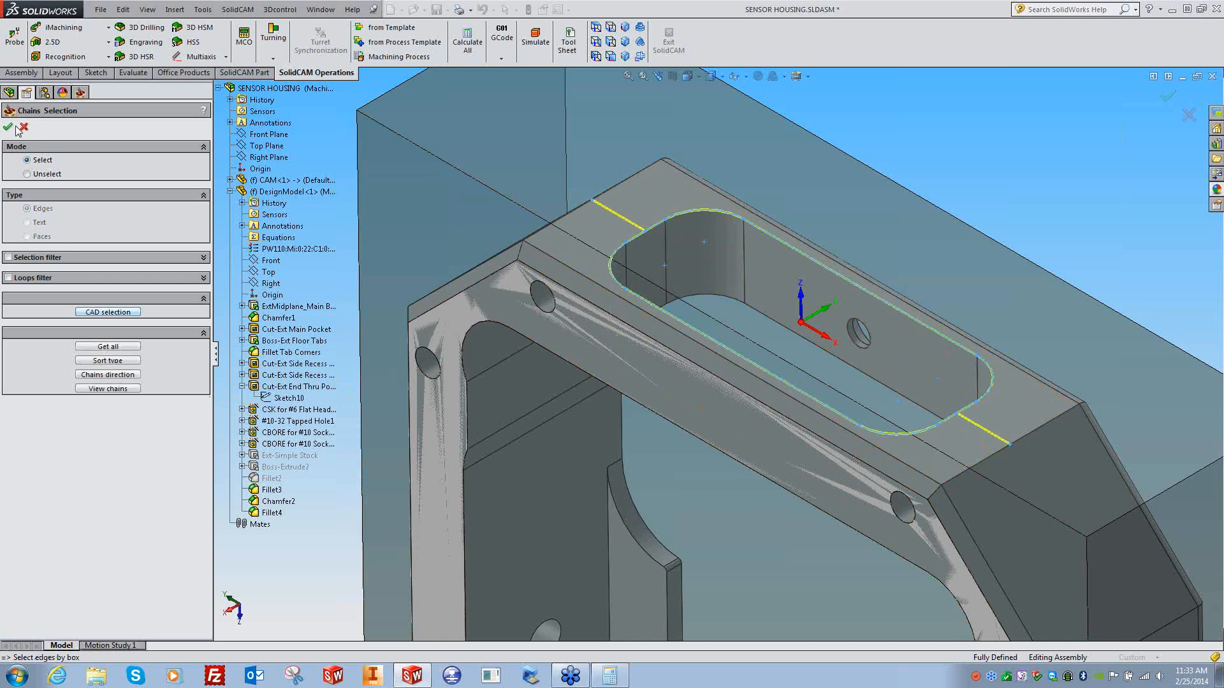
click(8, 127)
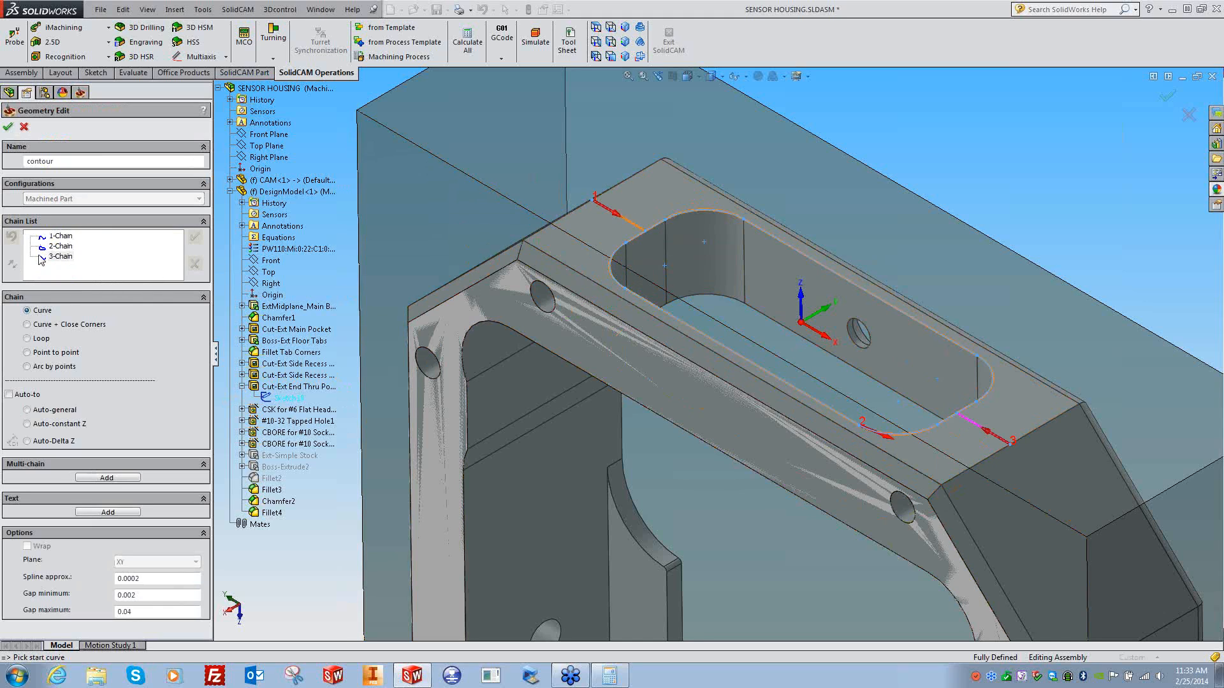
- Delete 1-Chain and 3-Chain, rename the geometry to 'Slot', and confirm it
click(61, 235)
ctrl+click(60, 256)
right_click(62, 262)
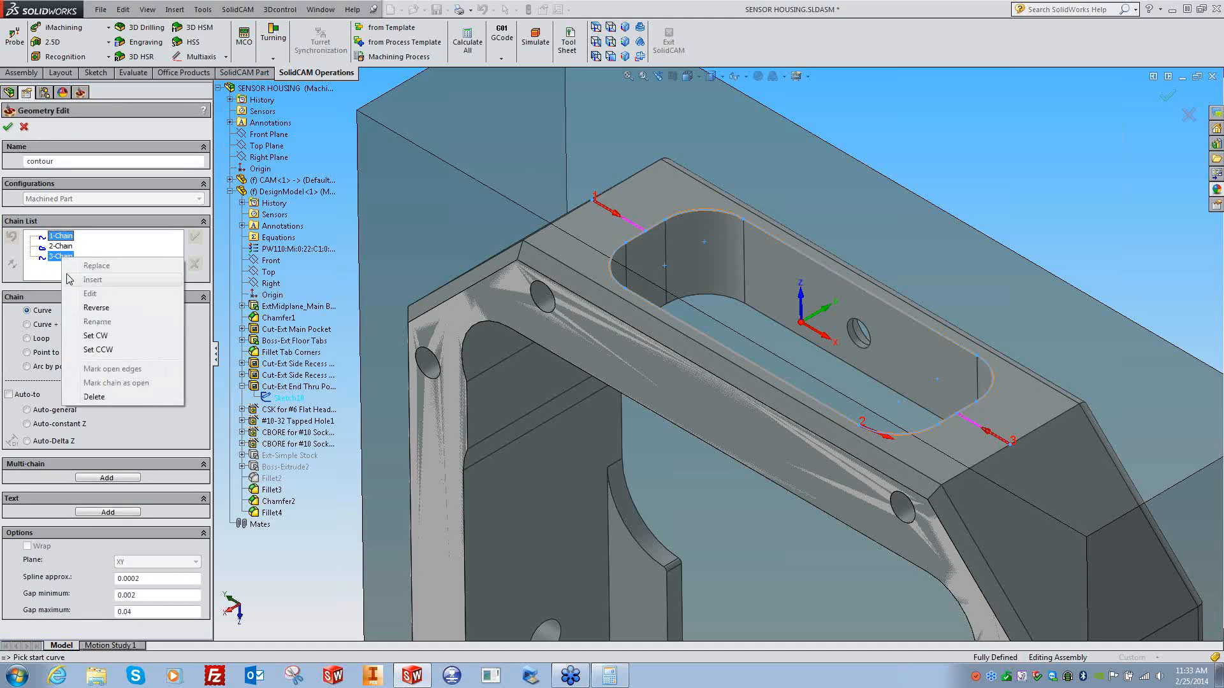
click(94, 396)
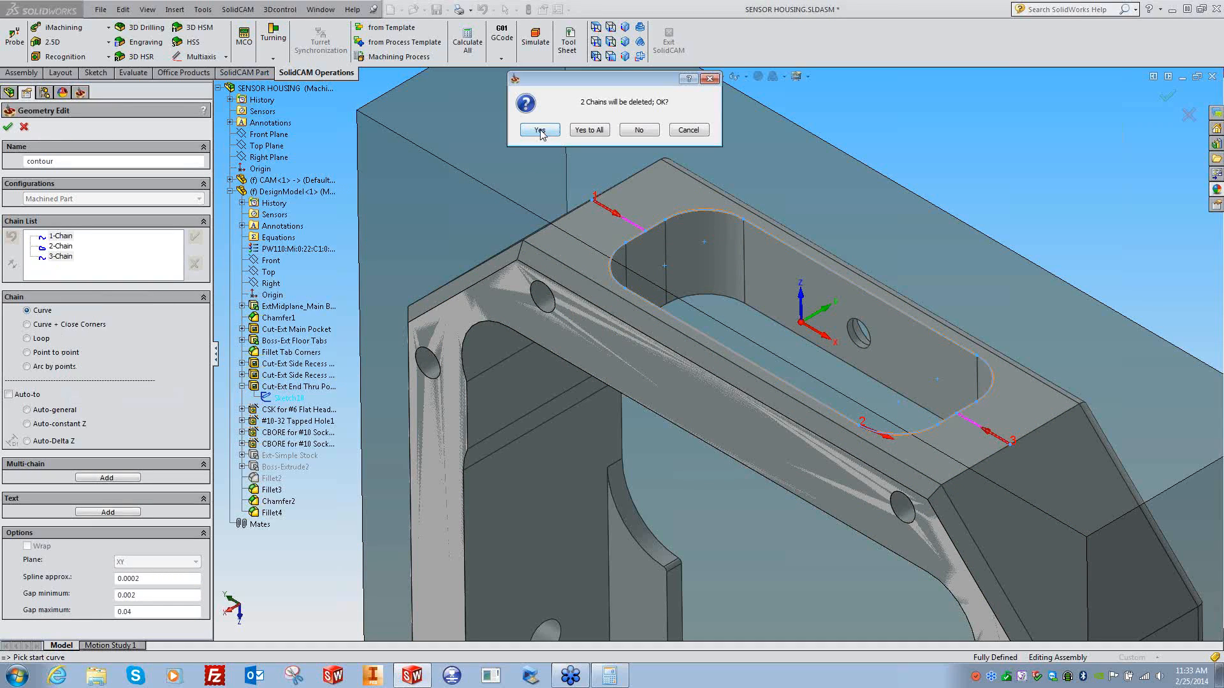
click(588, 130)
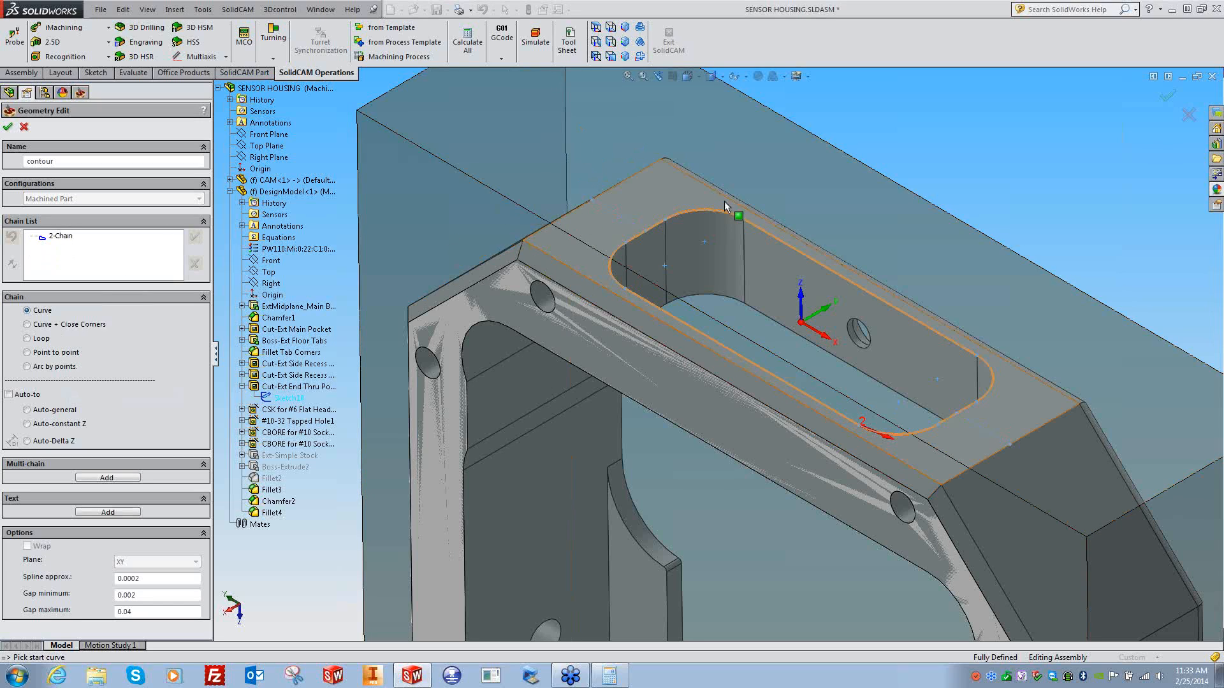
double_click(38, 161)
text(S)
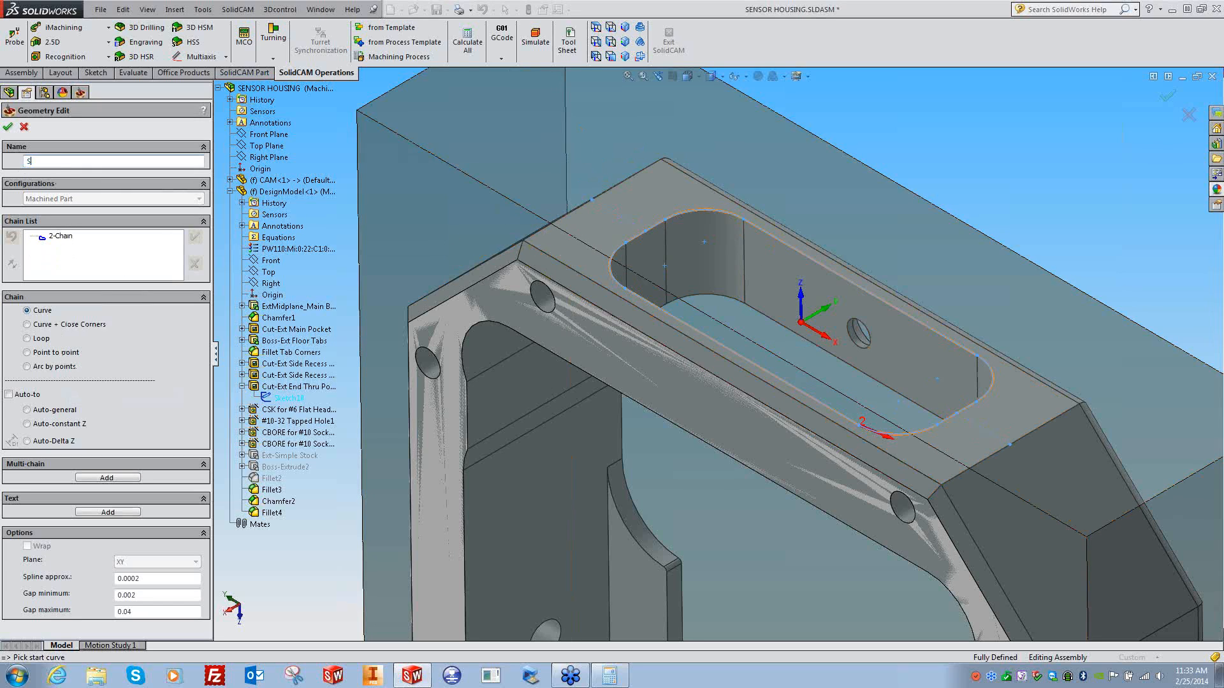
text(lot)
click(8, 126)
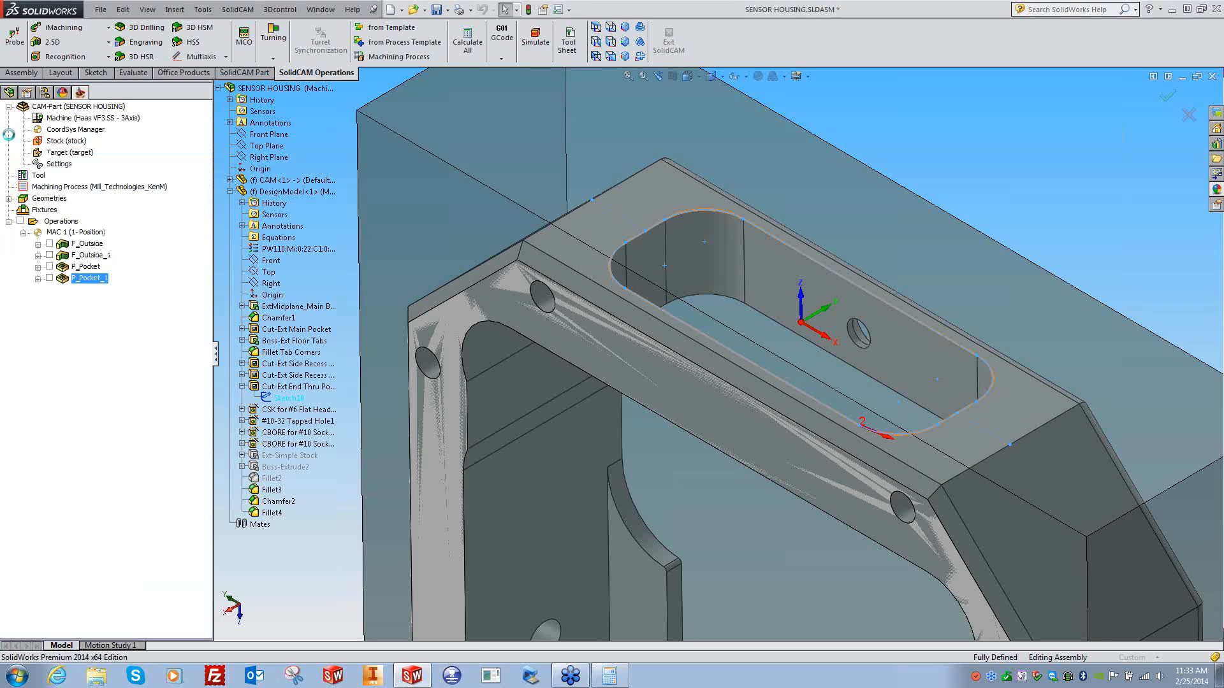
- Select tool 1, the 0.5-inch end mill, for the profile operation
click(60, 351)
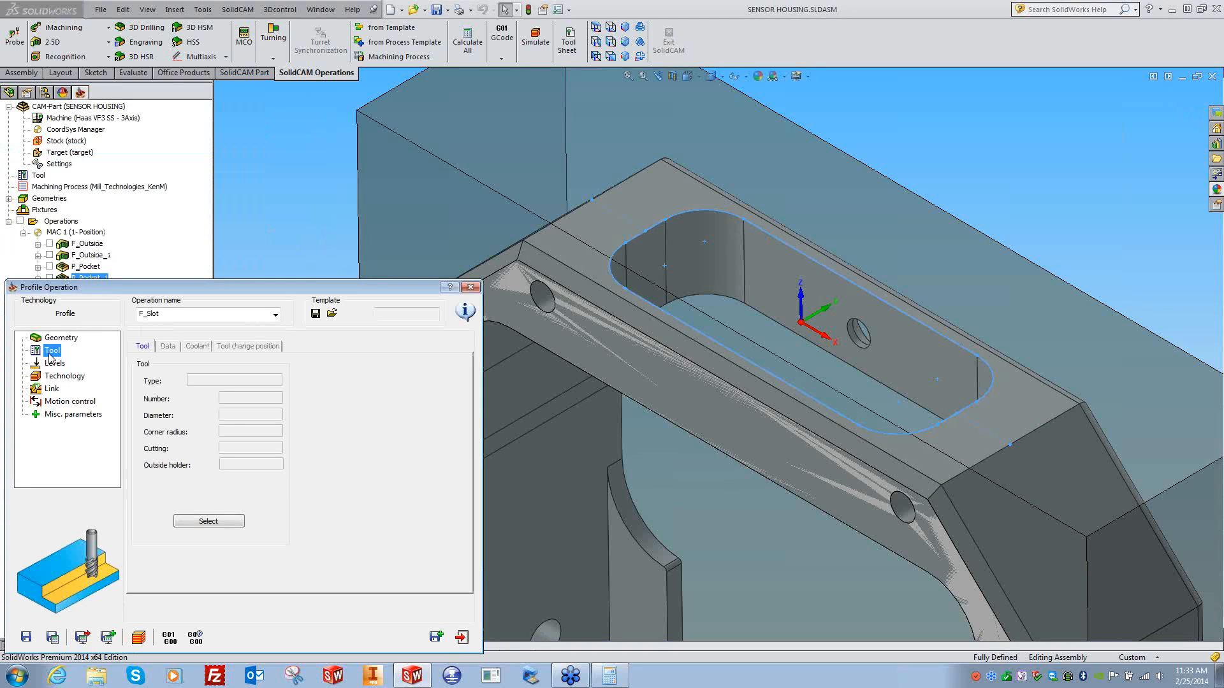
click(214, 520)
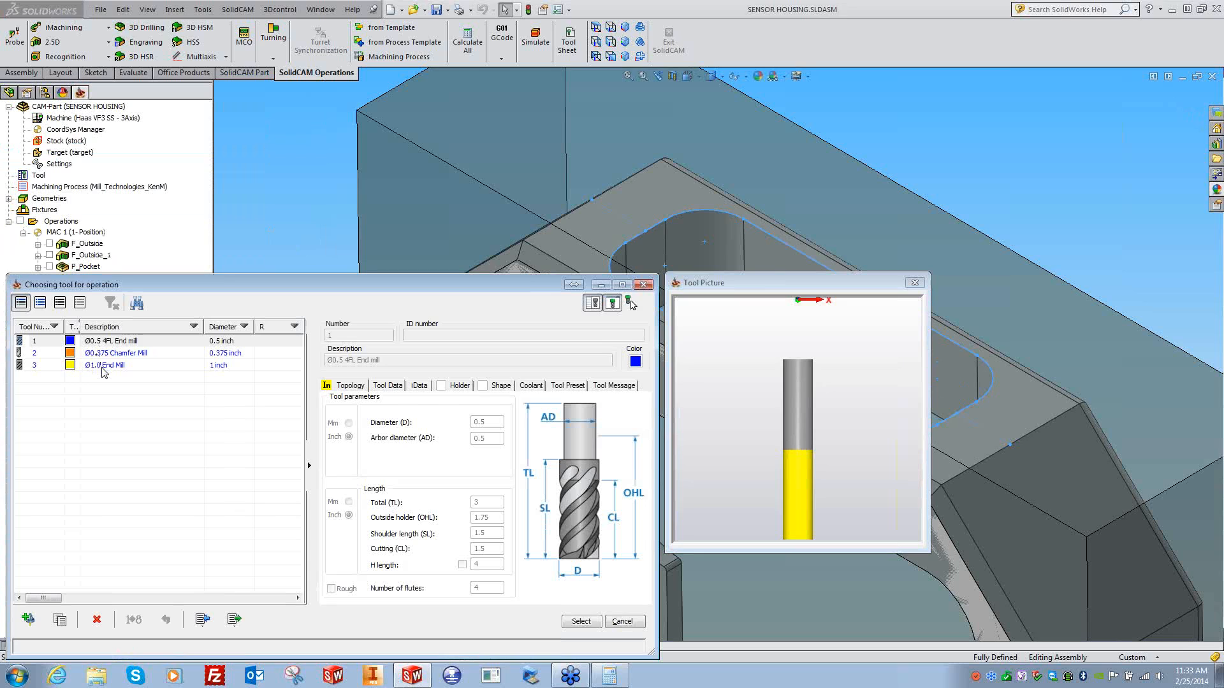
double_click(112, 346)
- Set the upper level at the top face and profile depth at the slot floor, then save F_Slot
click(53, 363)
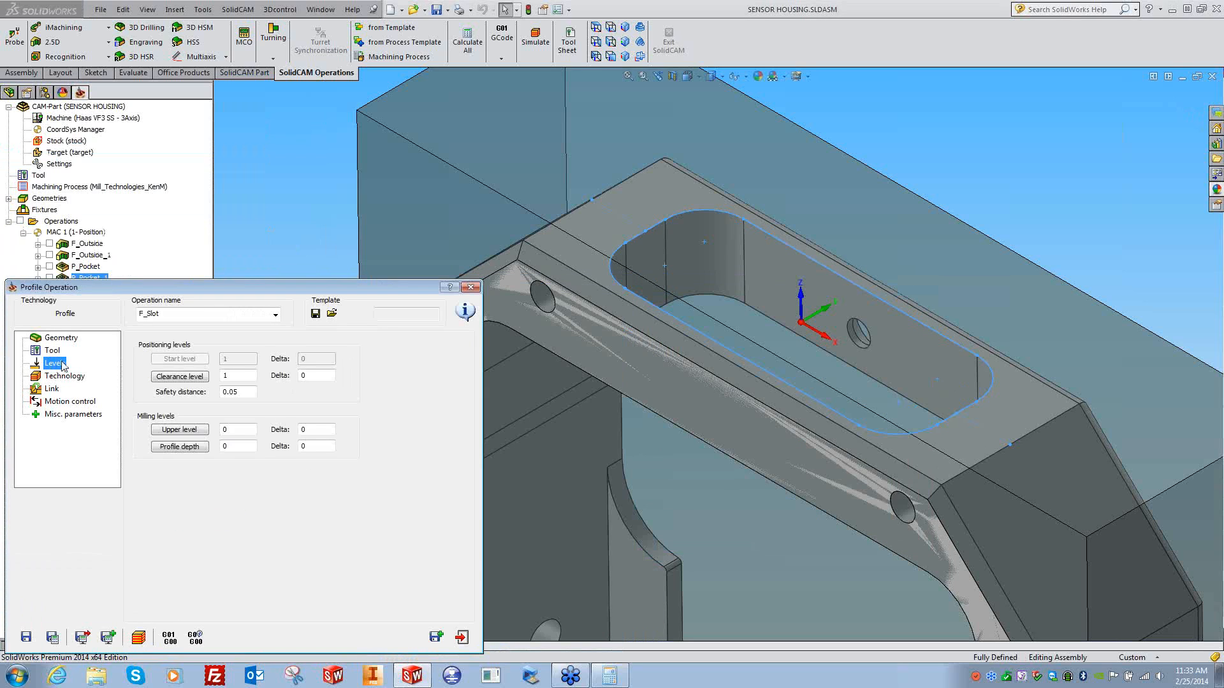
click(180, 429)
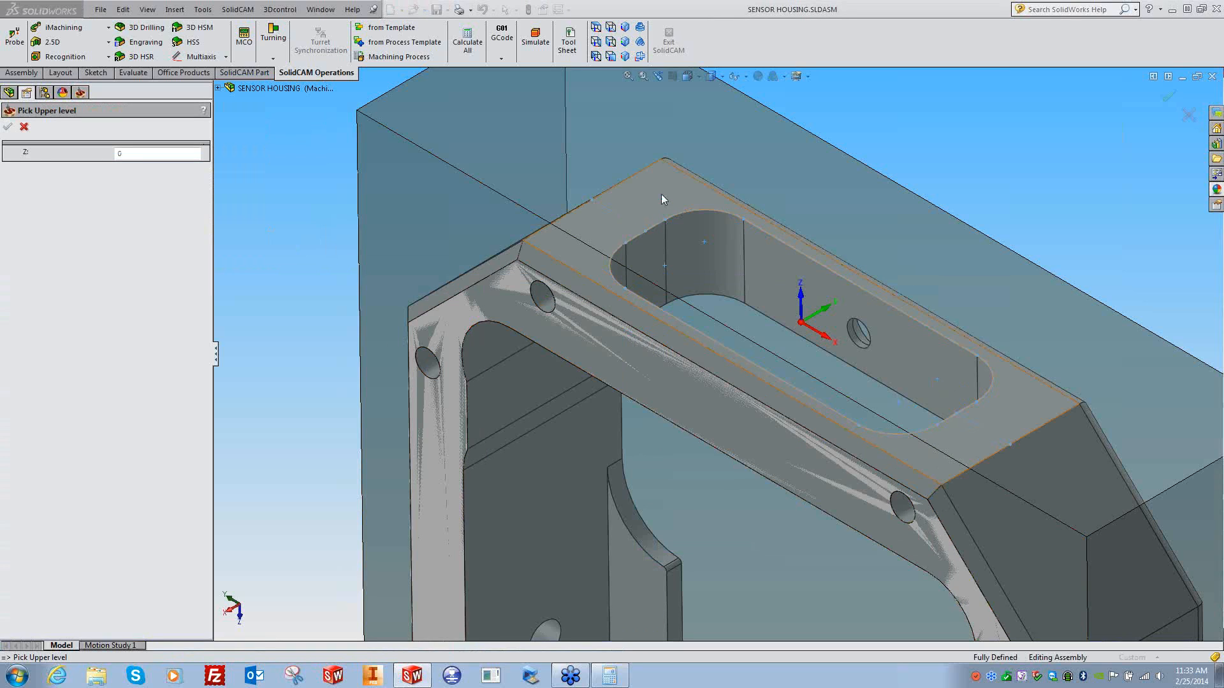
click(661, 193)
click(9, 128)
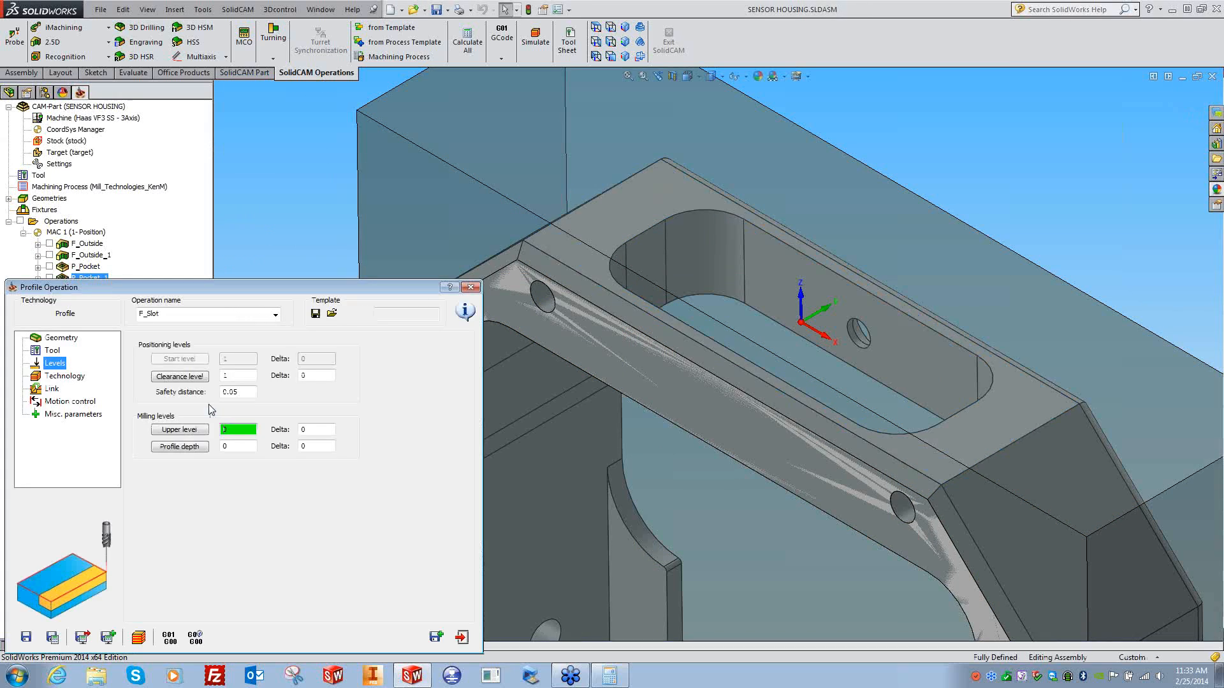
click(180, 451)
click(745, 305)
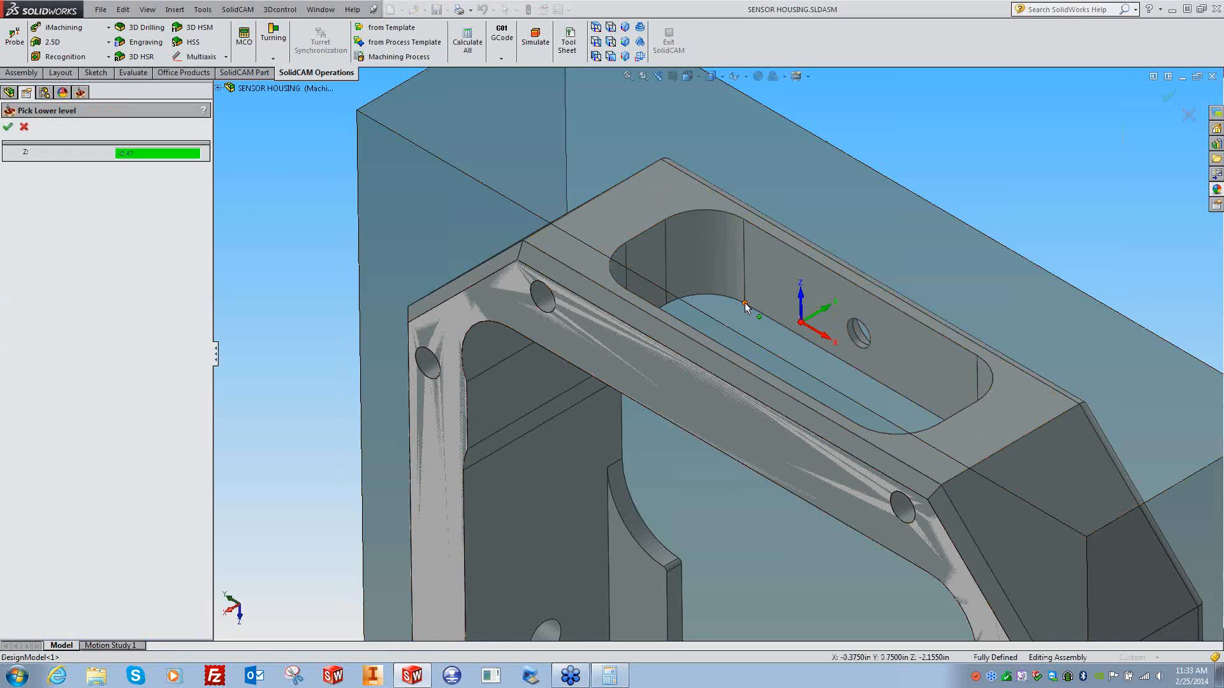
click(8, 126)
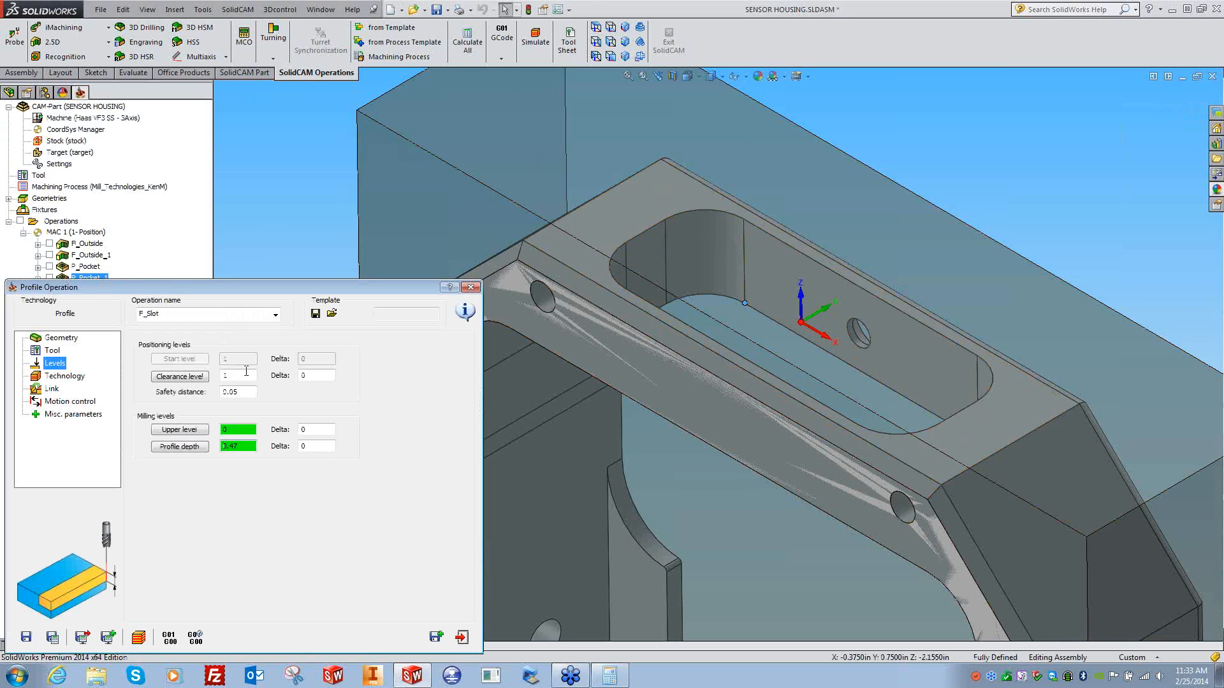
double_click(310, 447)
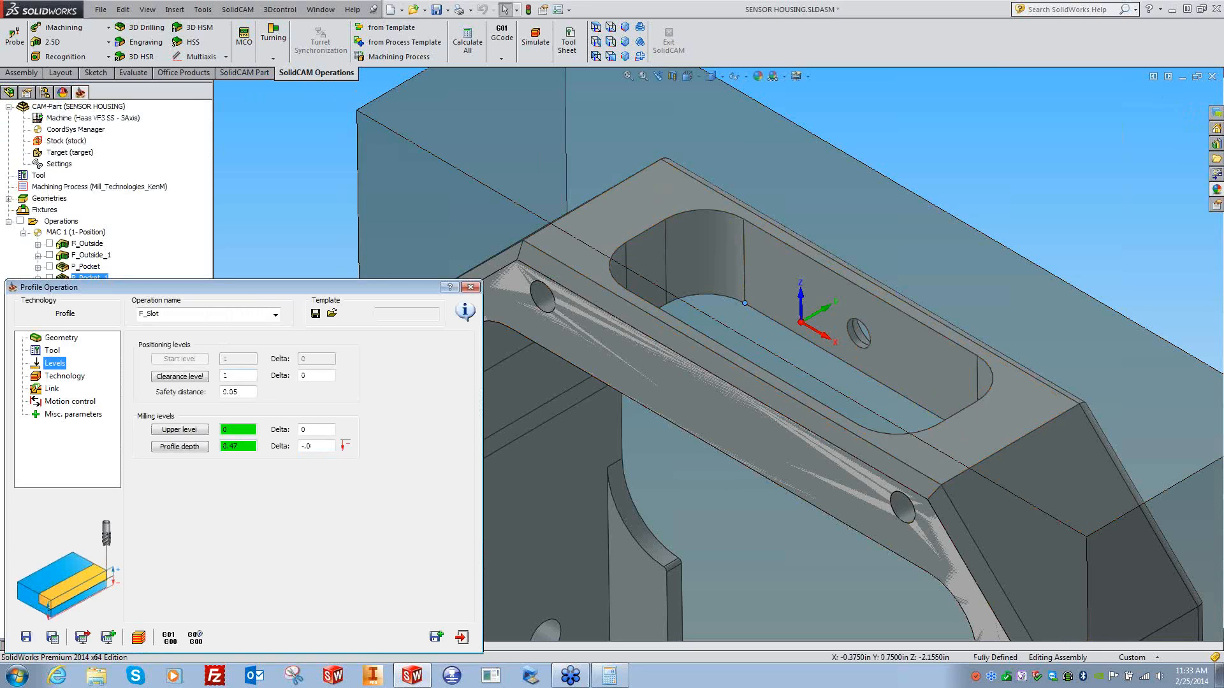
click(64, 376)
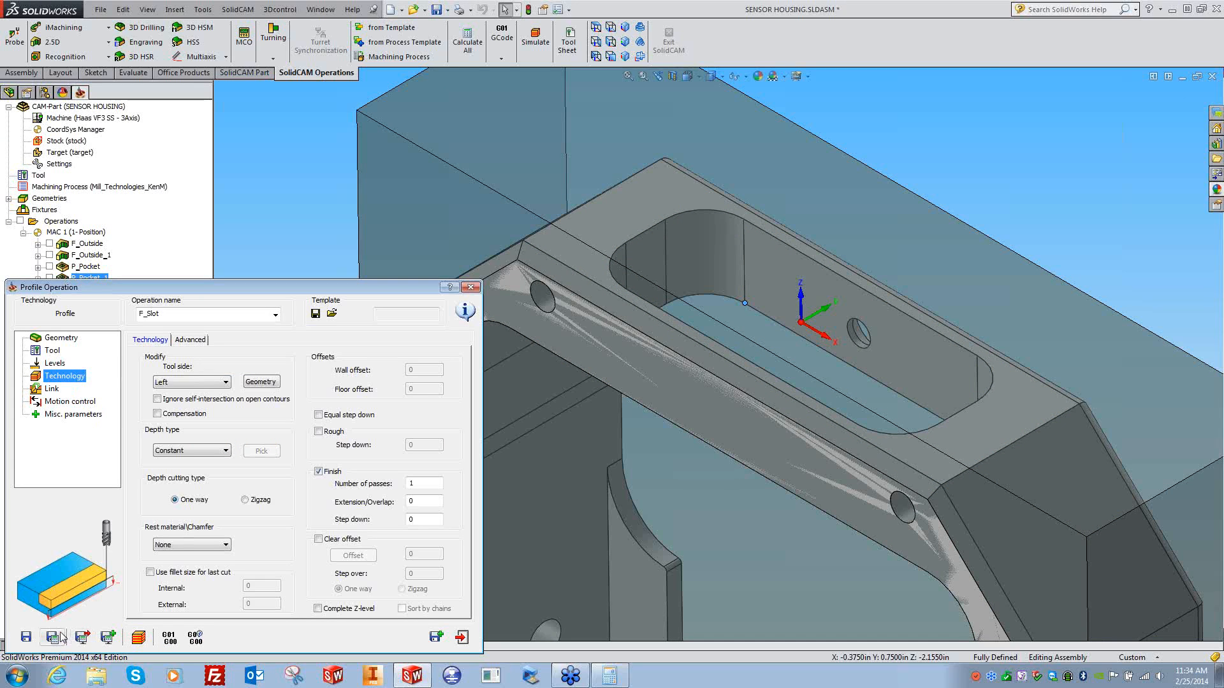
click(471, 288)
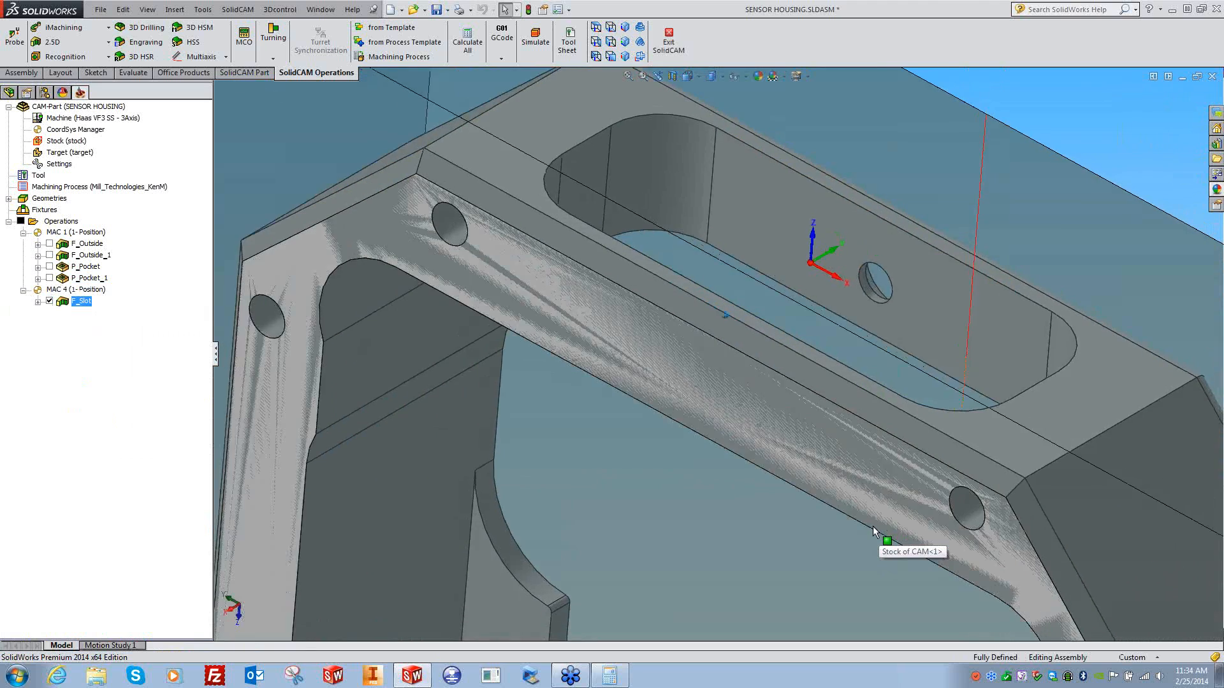
- Recalculate F_Slot's toolpath with a 0.1 step down and inspect the slot
double_click(79, 302)
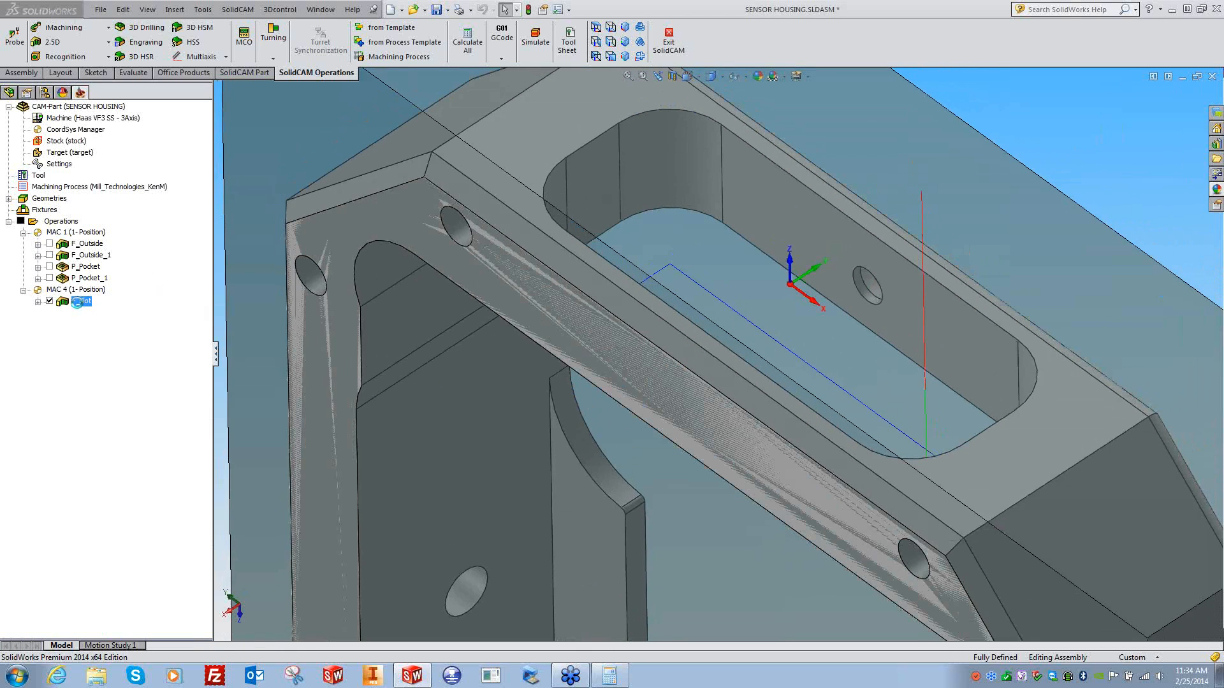
click(66, 378)
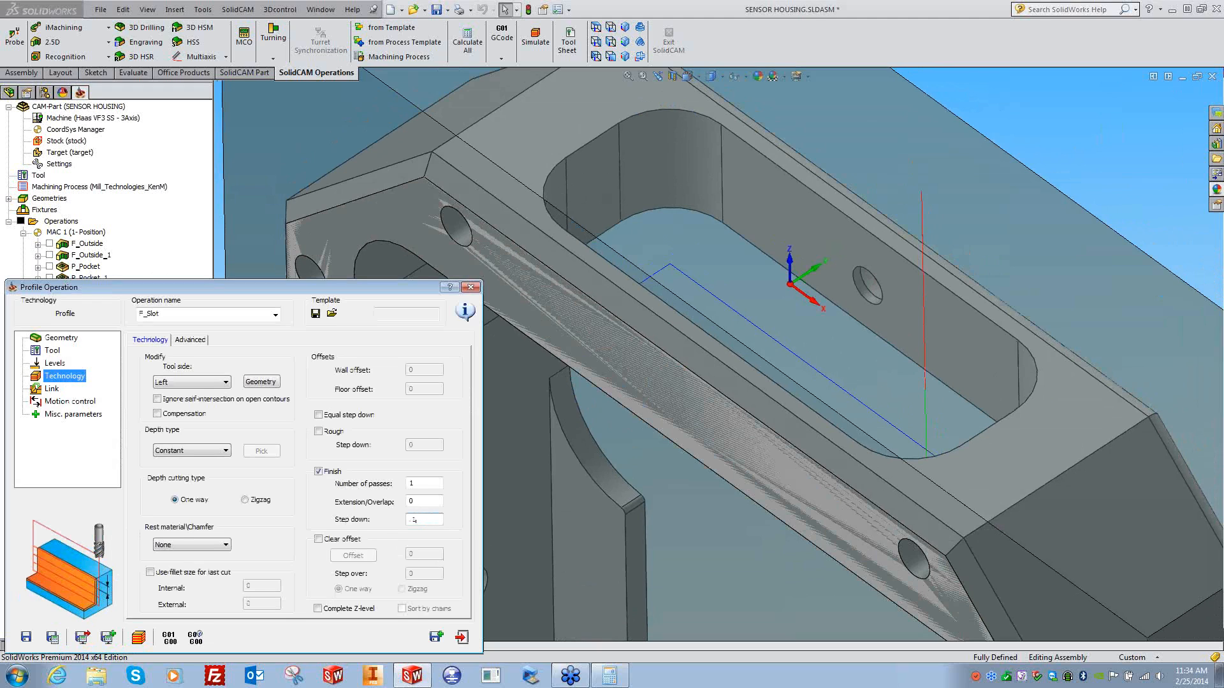
click(52, 636)
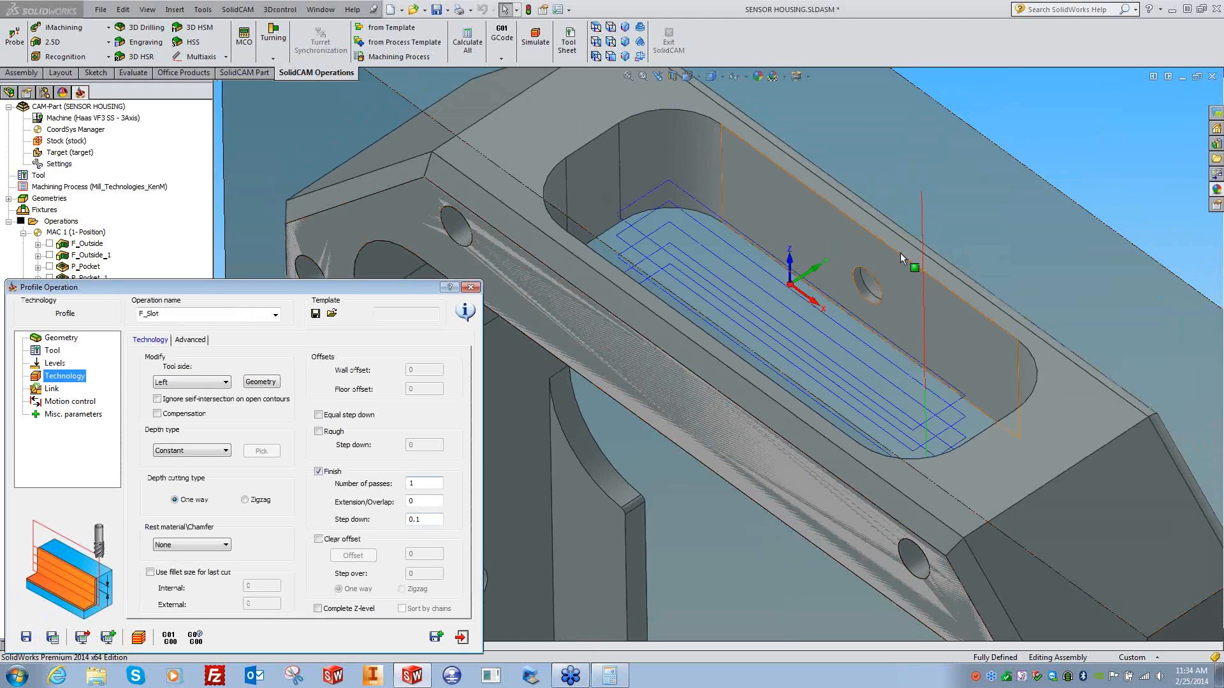
middle_drag(1089, 142, 847, 325)
middle_drag(961, 365, 641, 371)
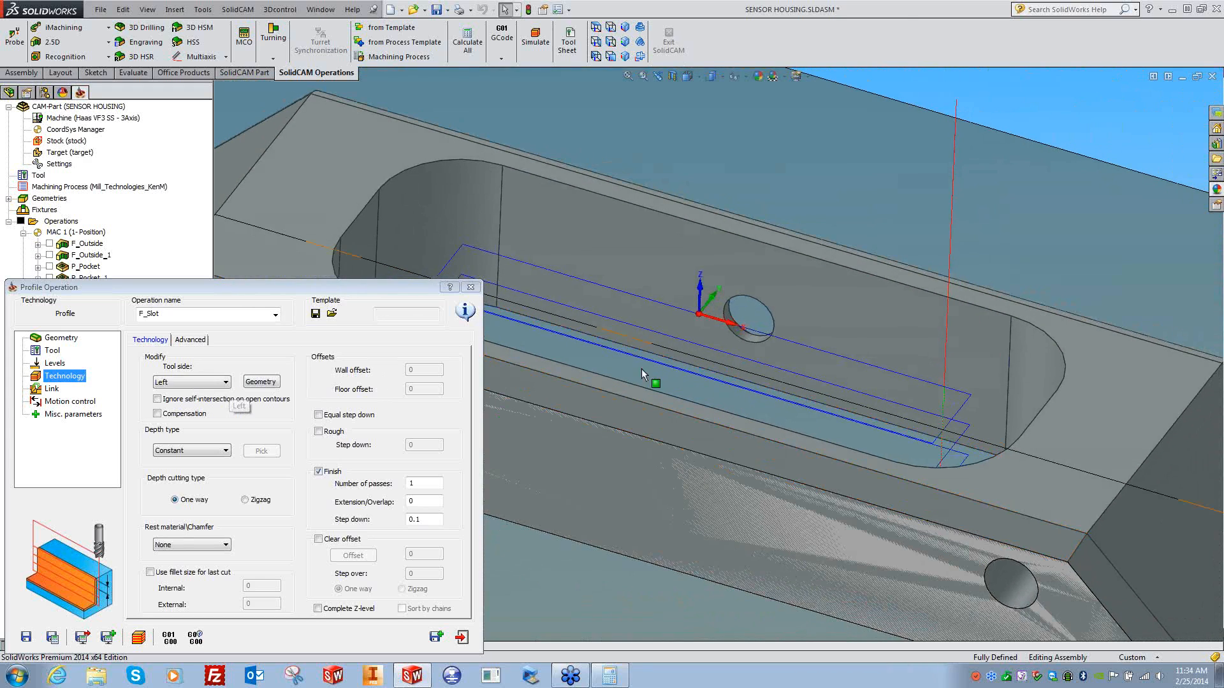
middle_drag(740, 255, 573, 331)
- Shift the slot chain's start position 33% along the outline and recalculate
click(261, 382)
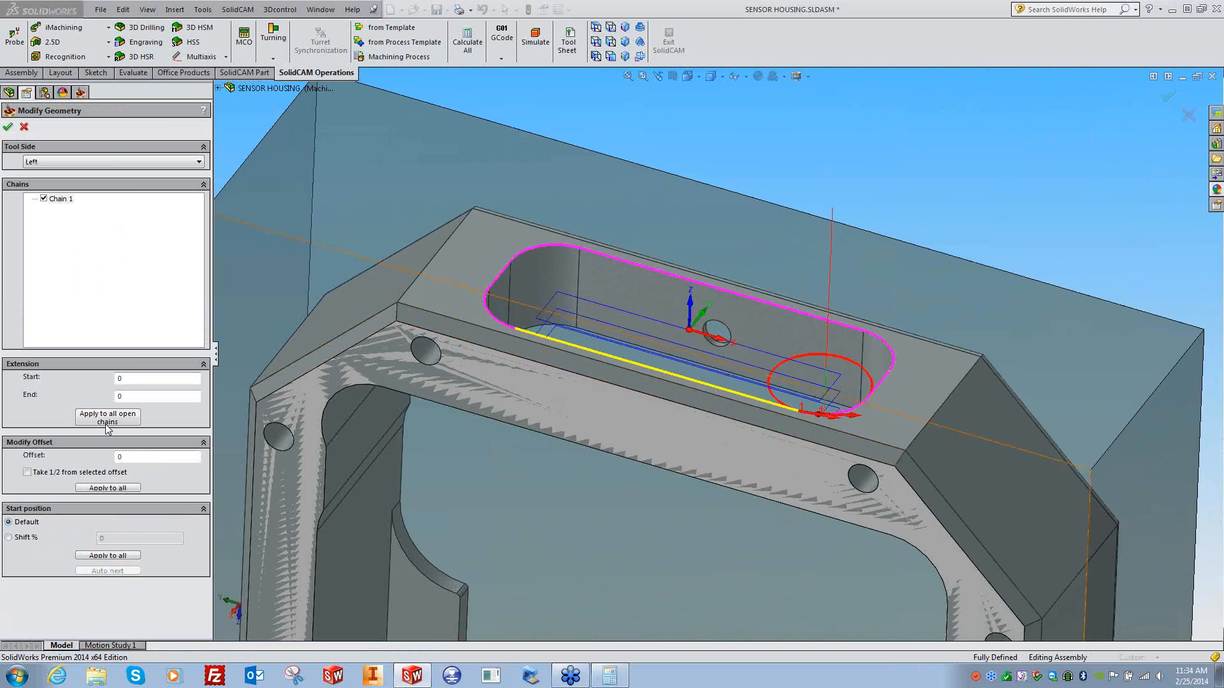
click(26, 539)
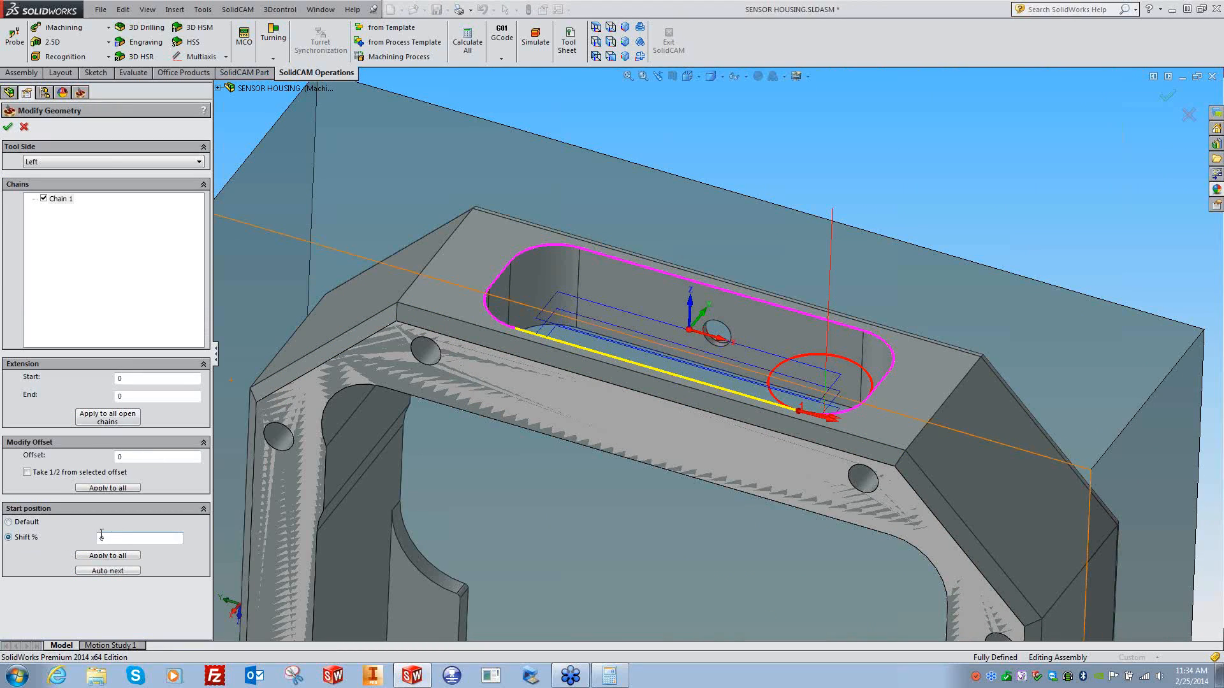
click(721, 293)
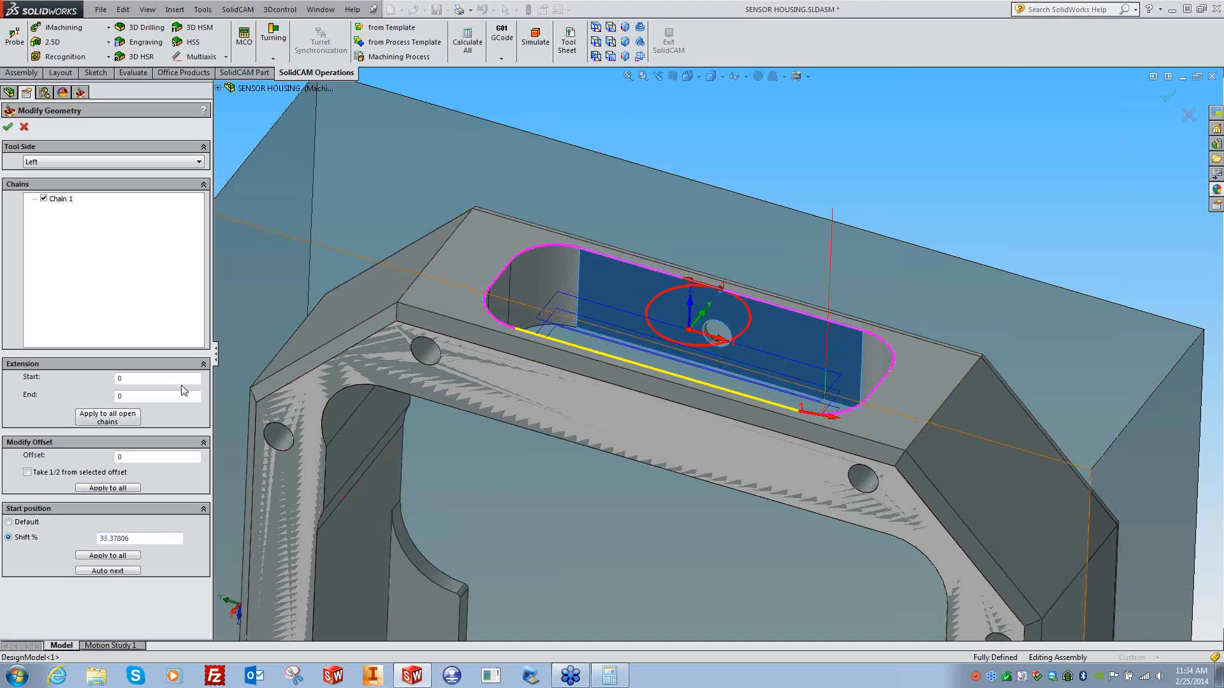
drag(137, 539, 83, 540)
text(33)
key(Tab)
click(7, 127)
click(53, 639)
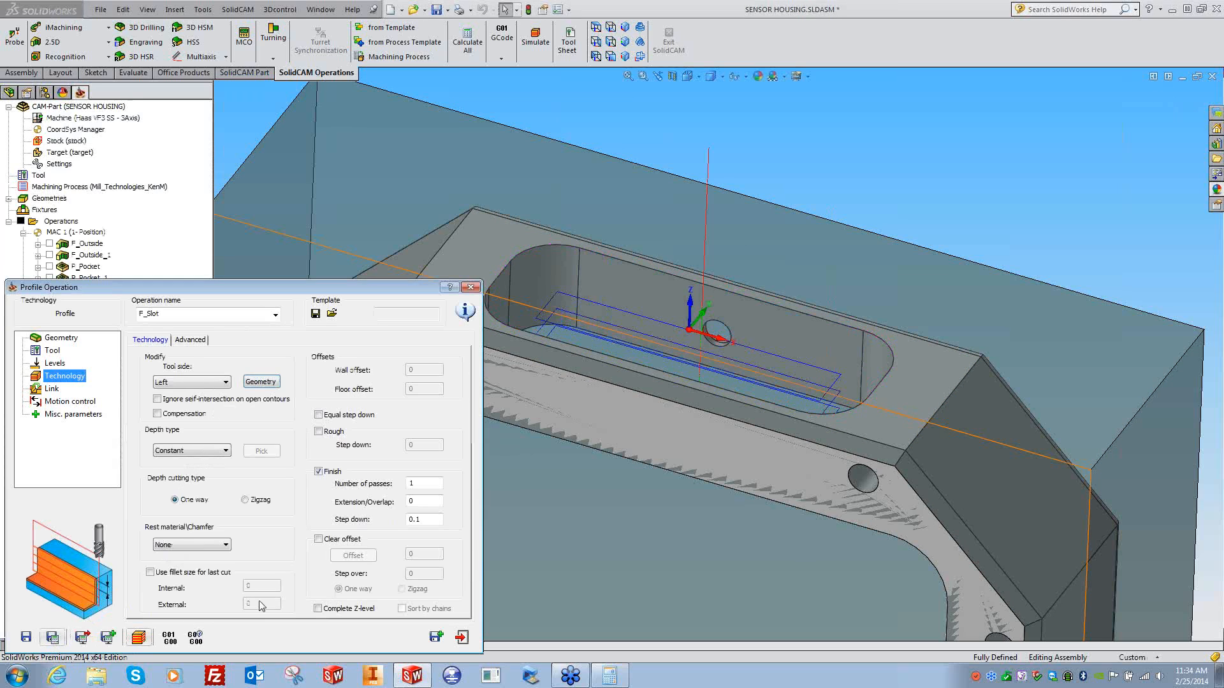
- Give F_Slot a 0.1-radius arc lead-in by distance, with the lead-out matching it
click(52, 389)
click(210, 453)
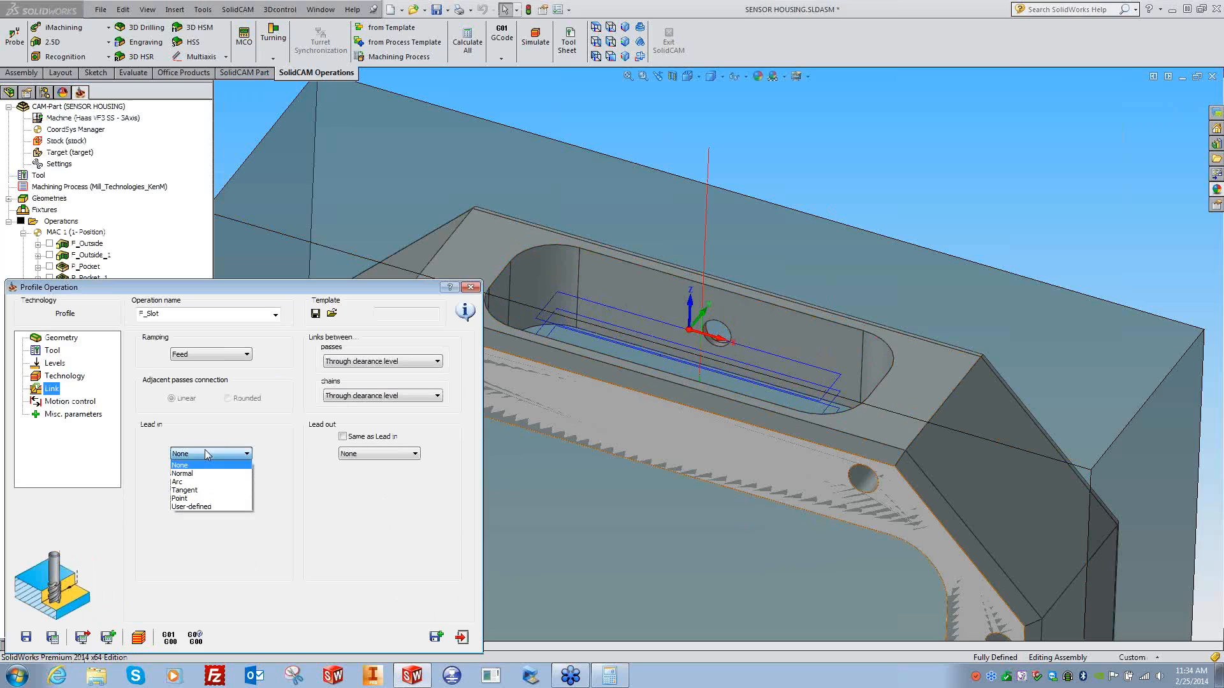
click(187, 486)
drag(244, 505, 206, 508)
text(.)
click(205, 503)
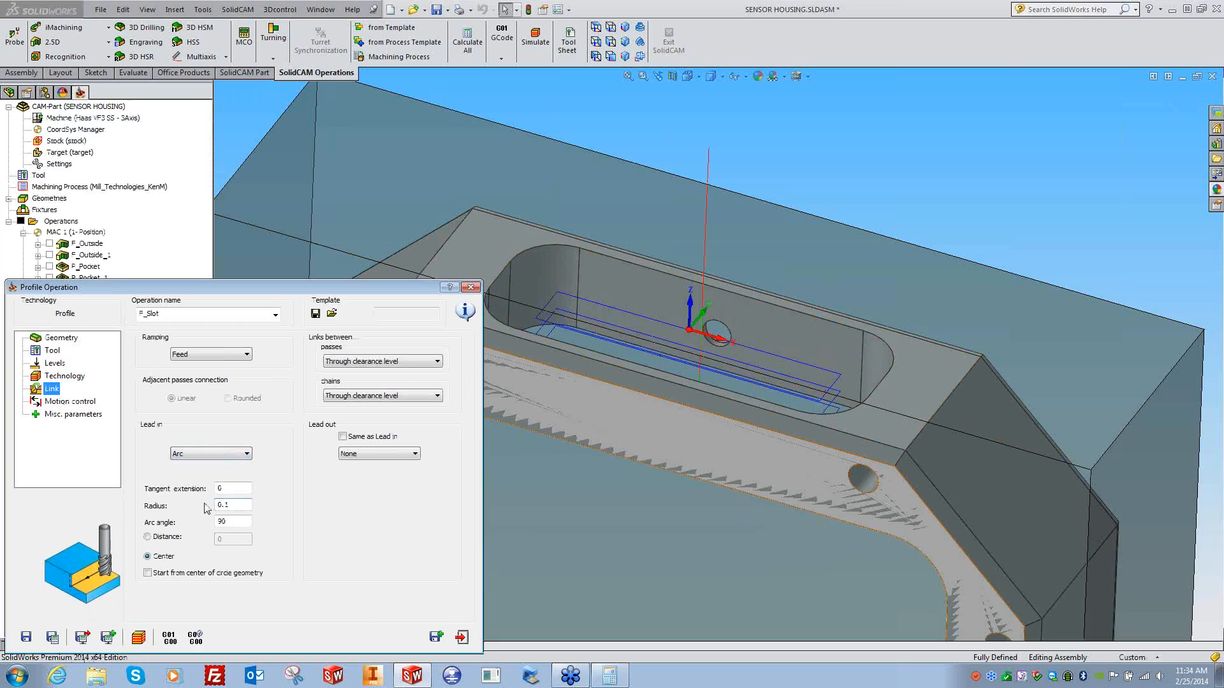
click(148, 538)
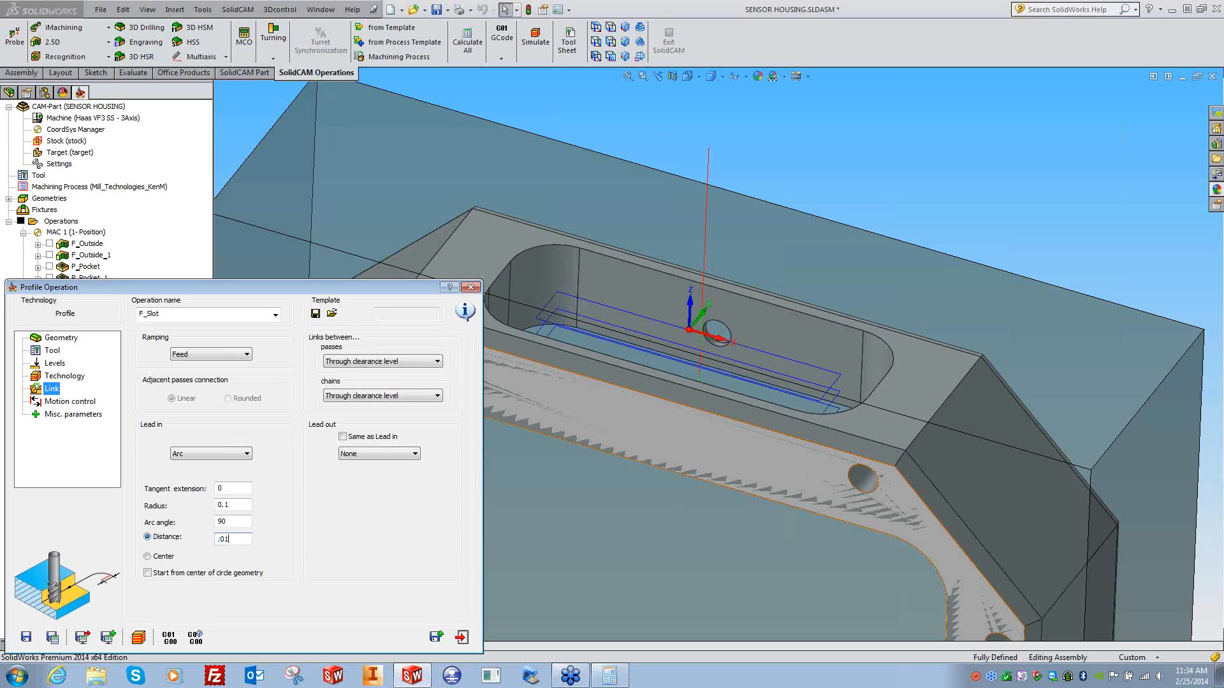
click(343, 437)
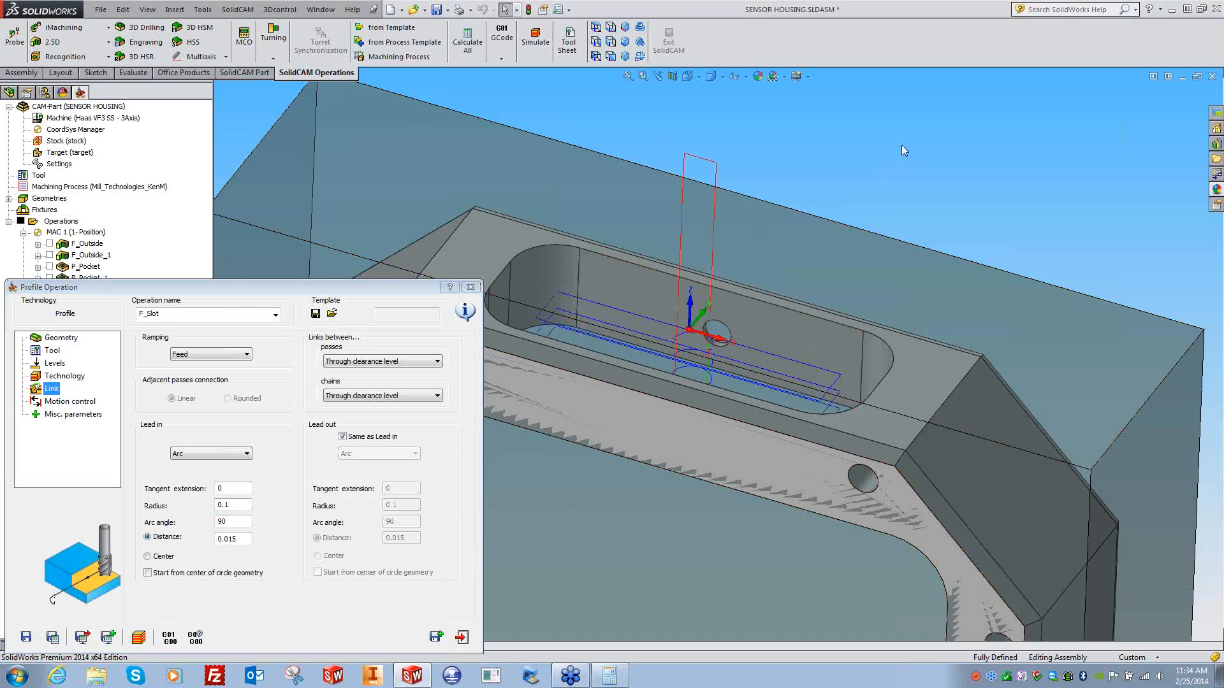
- Keep Feed as the ramping mode for the slot profile
scroll(893, 161, down, 5)
scroll(987, 163, down, 8)
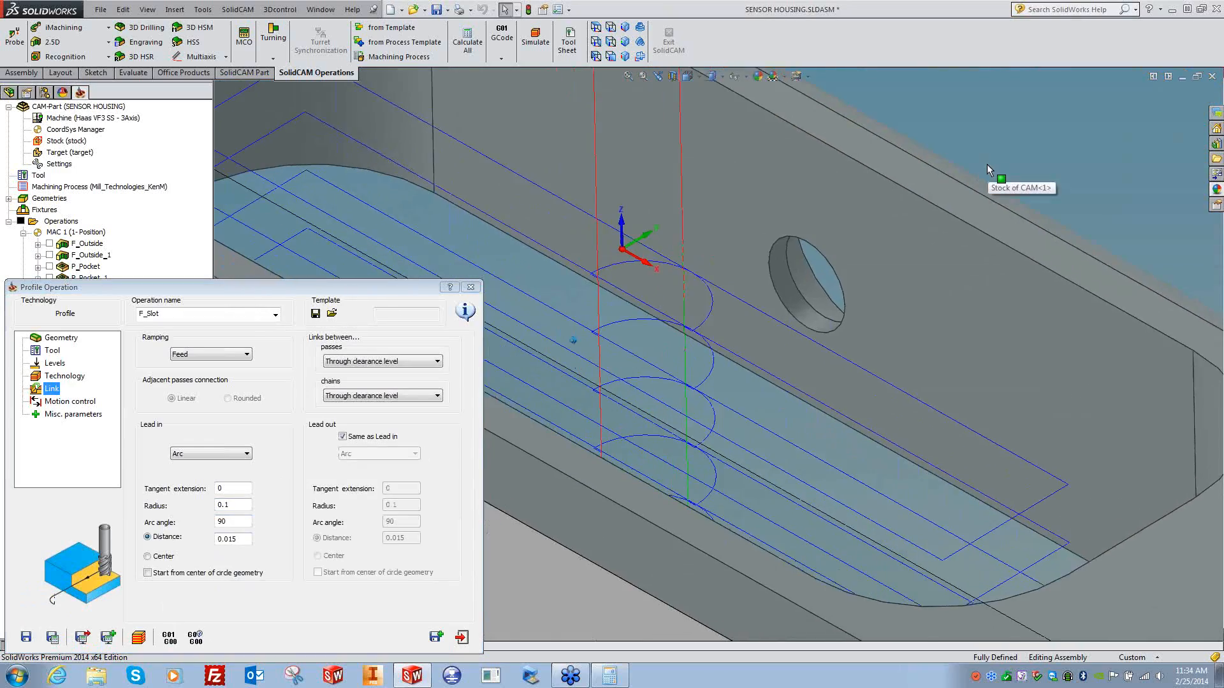
middle_drag(984, 166, 827, 371)
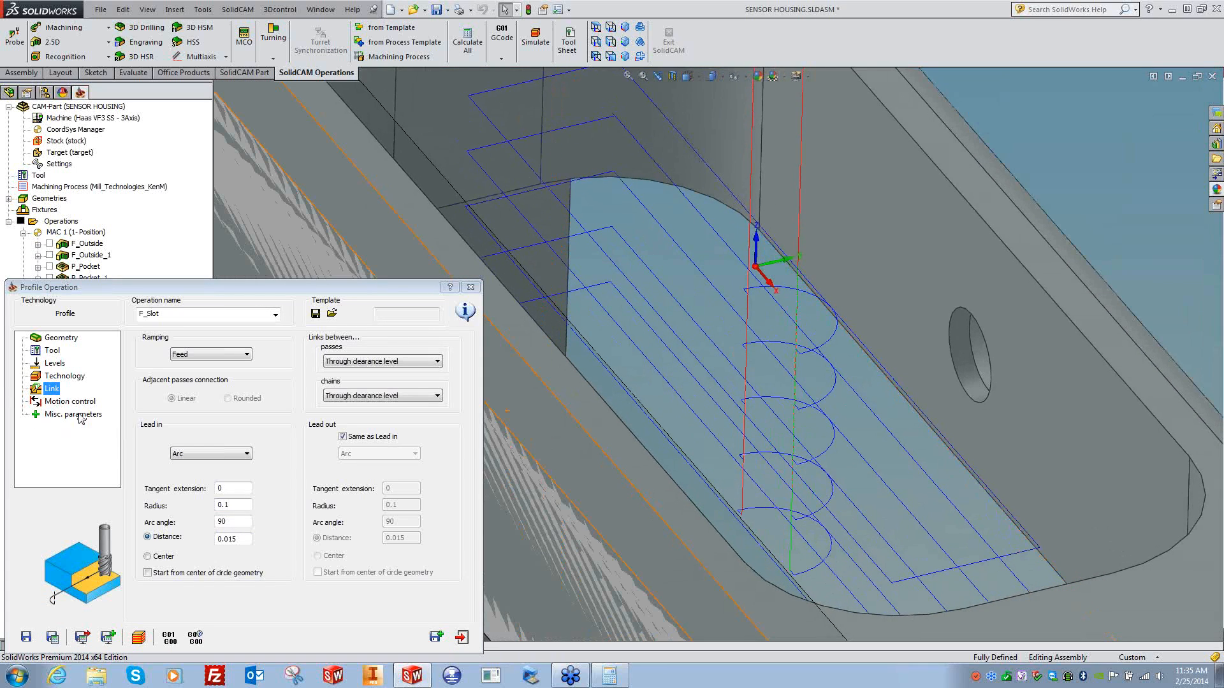
click(191, 353)
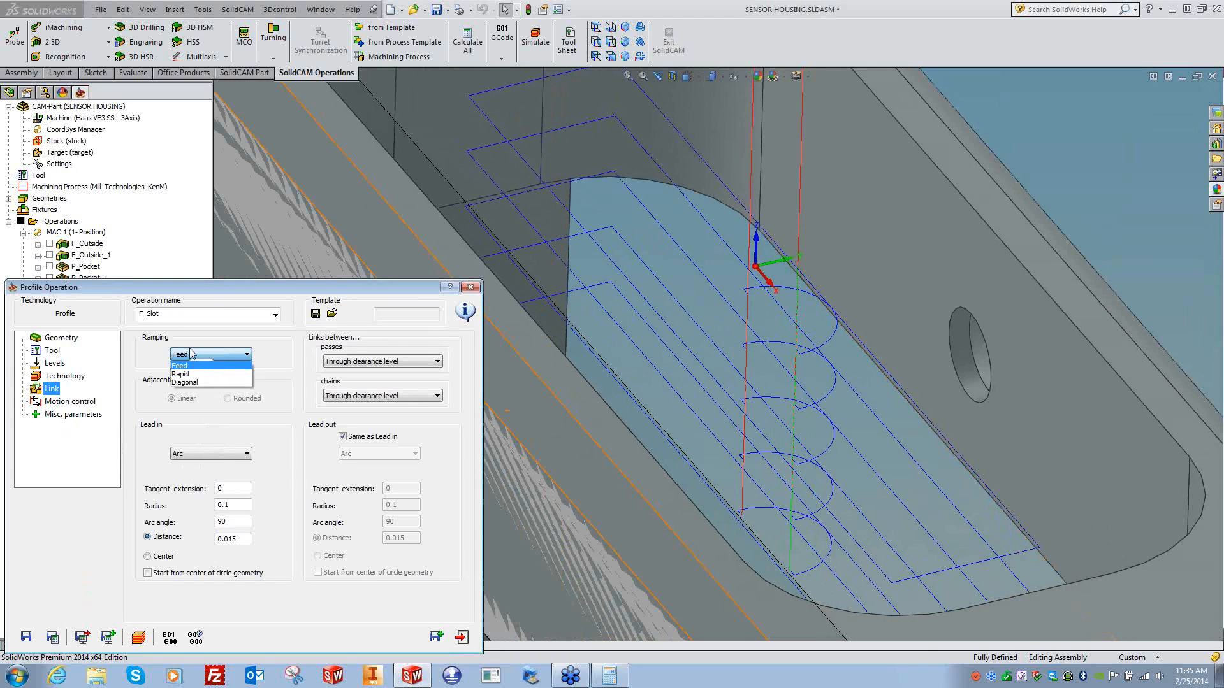
click(250, 320)
click(65, 375)
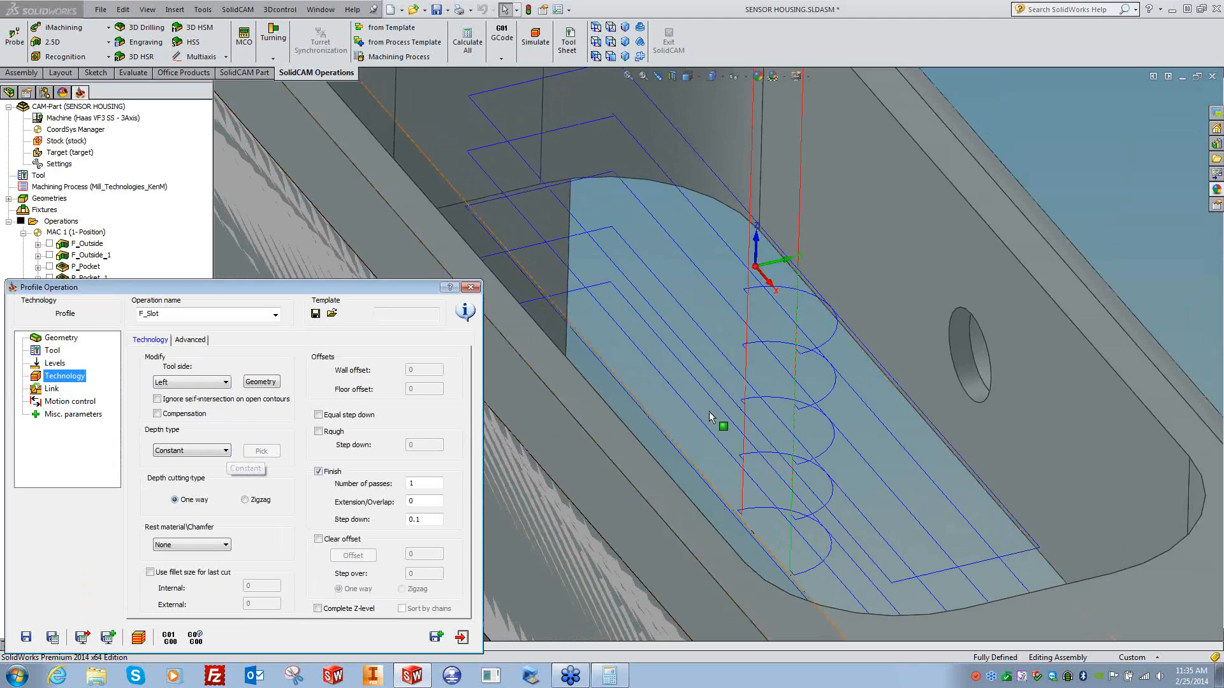
- Set F_Slot's depth type to Helical and inspect the slot with its 0.1 step down
click(170, 450)
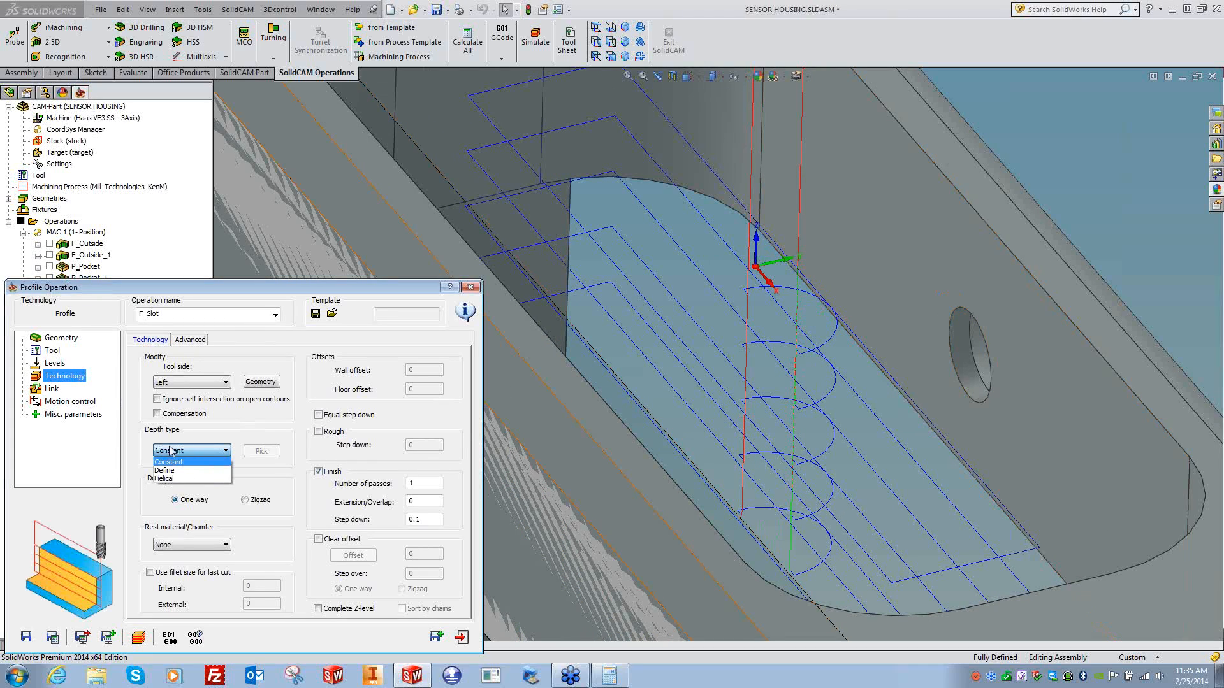
click(166, 478)
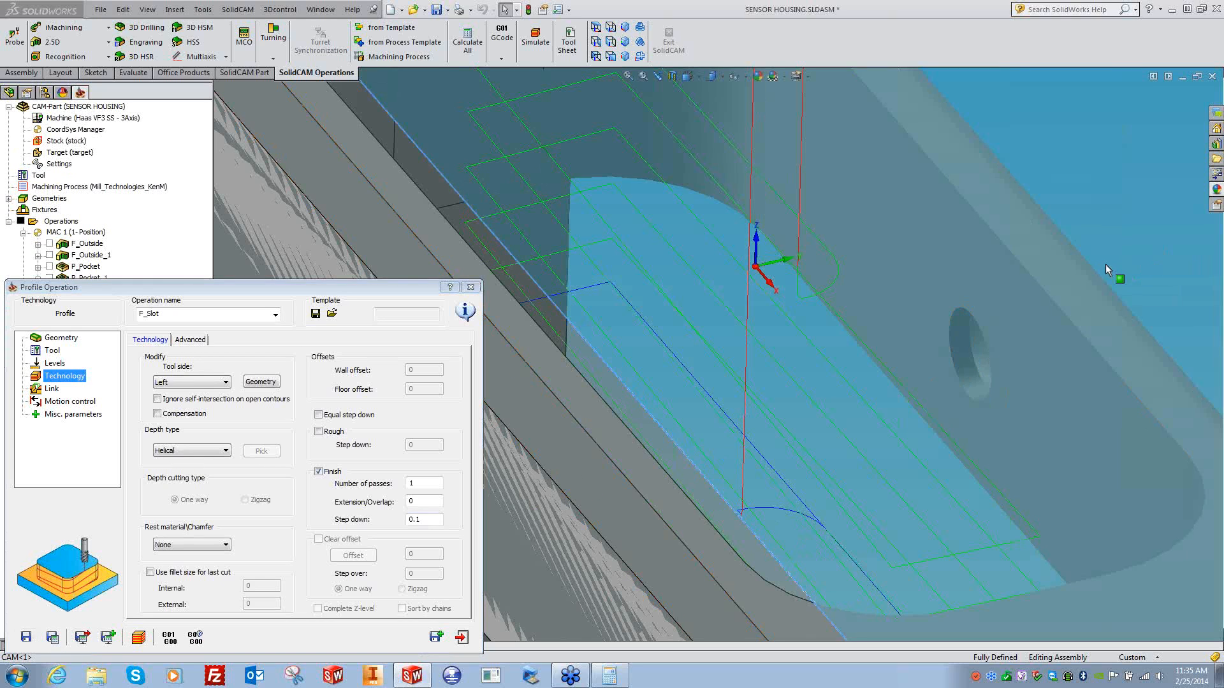
scroll(1107, 264, up, 5)
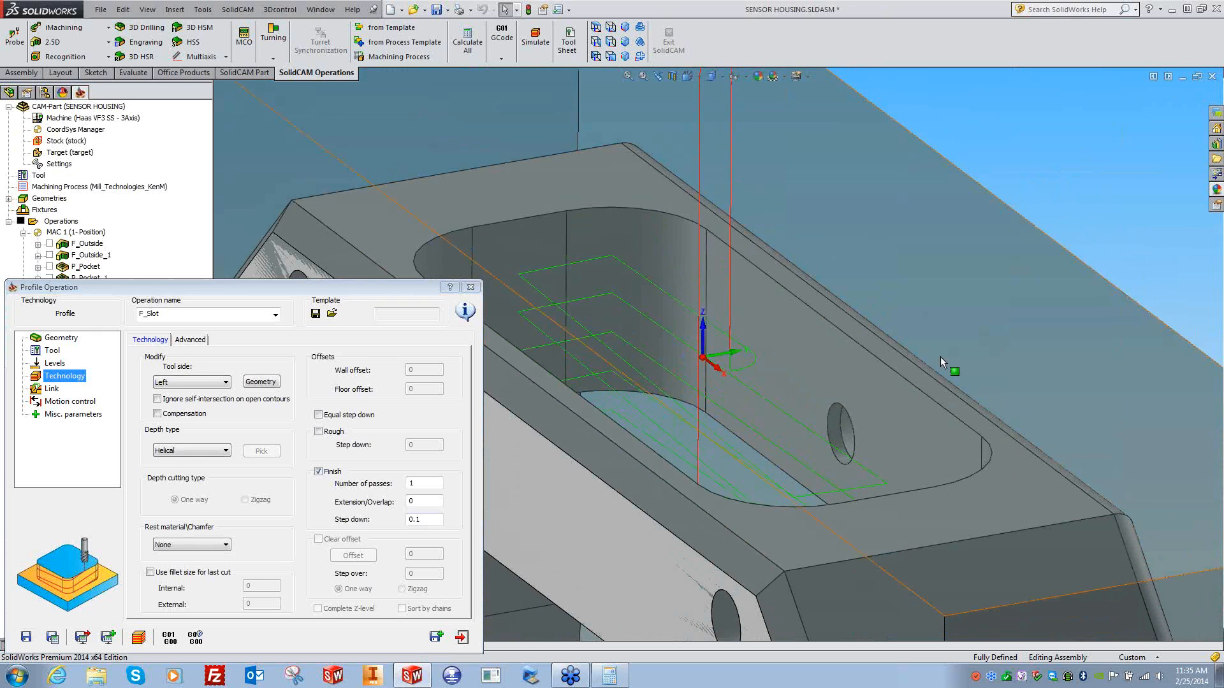
middle_drag(868, 516, 669, 472)
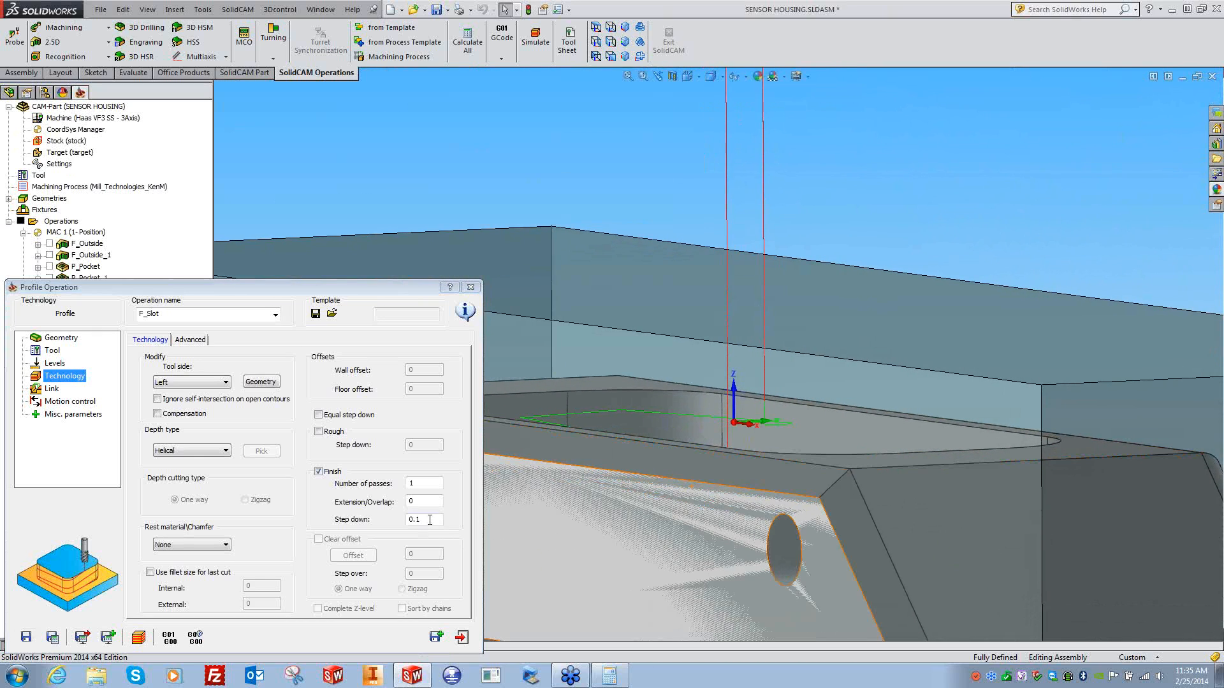
click(392, 519)
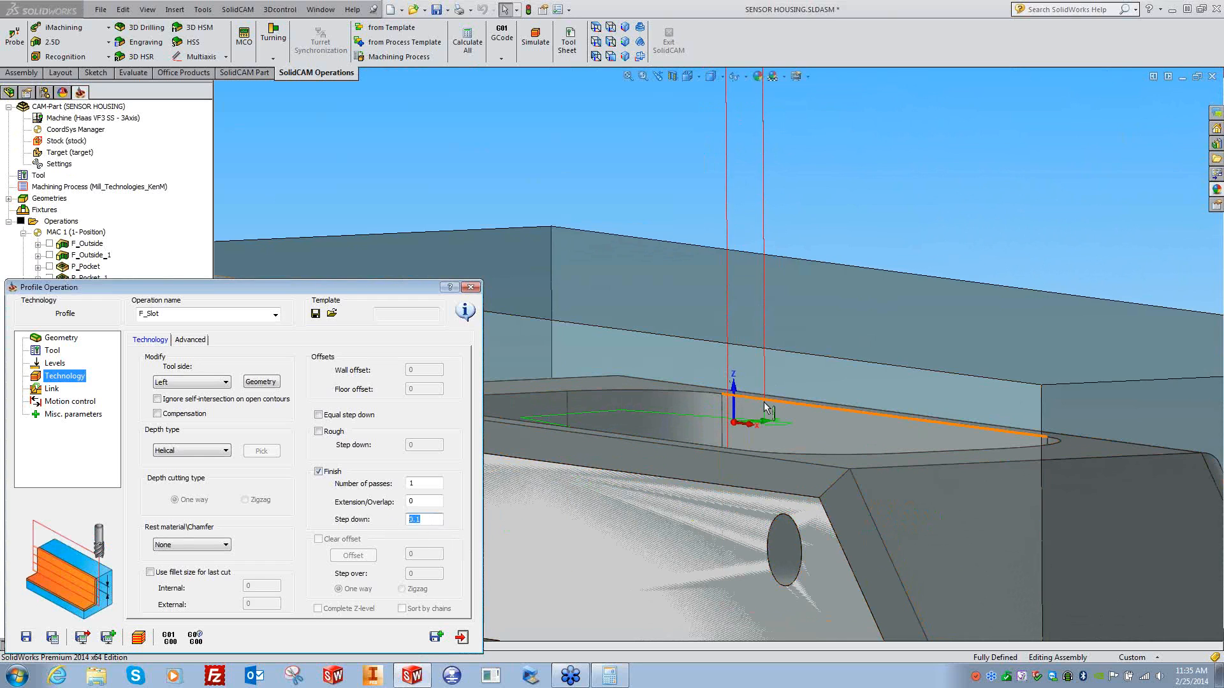
middle_drag(913, 239, 882, 274)
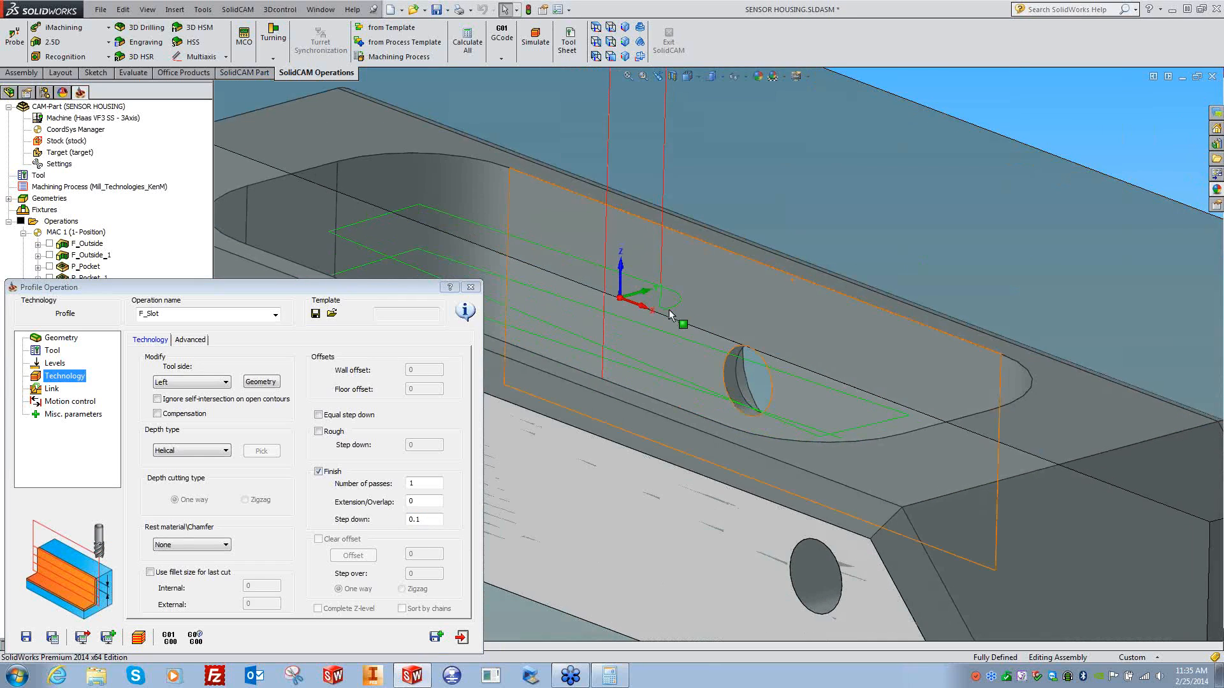
middle_drag(665, 333, 438, 278)
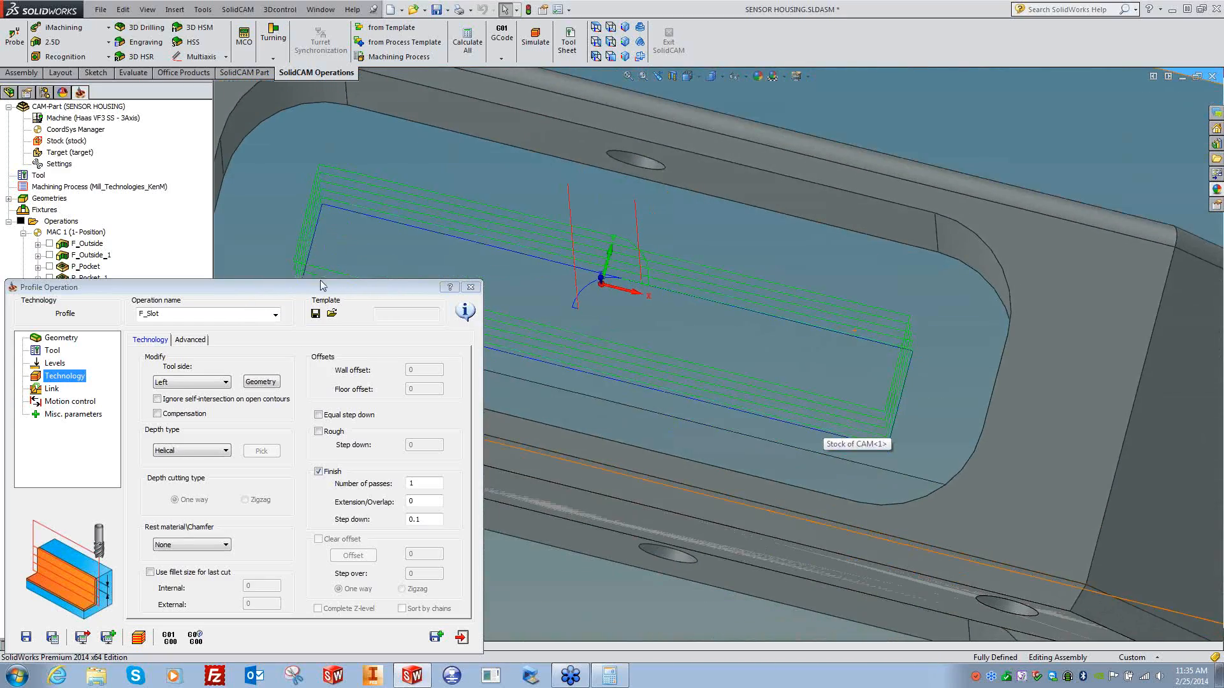
middle_drag(570, 312, 775, 371)
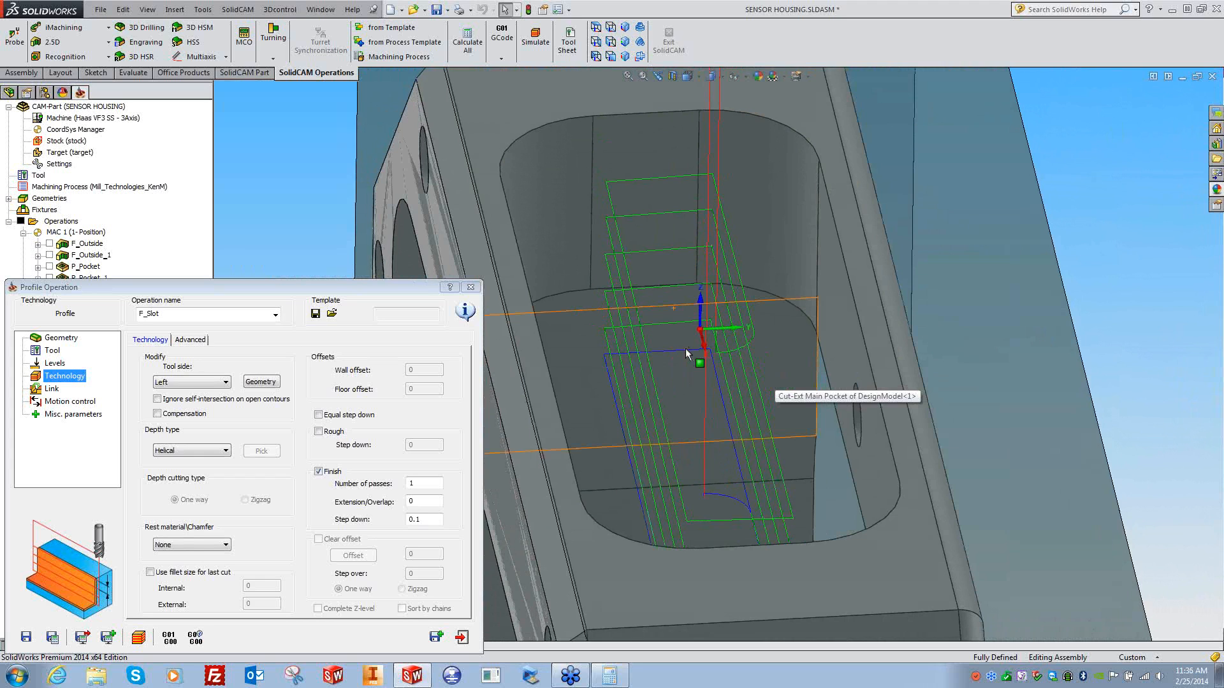
middle_drag(1111, 295, 783, 383)
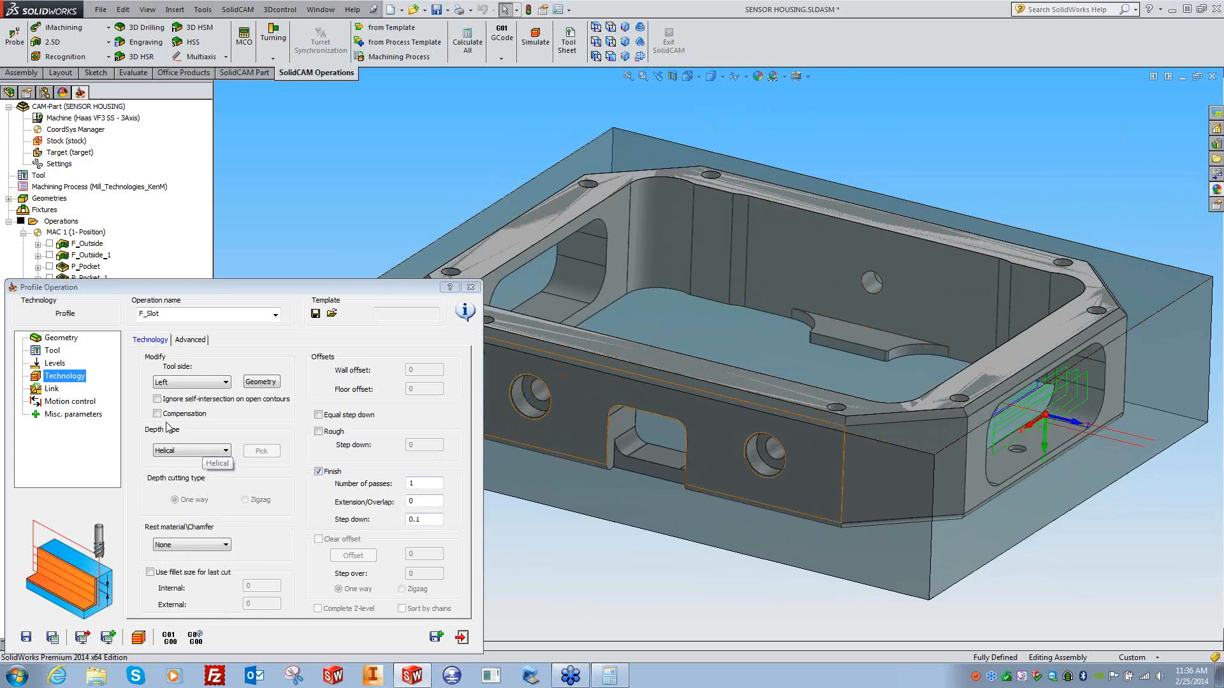
- Review the Advanced profile settings, then close the F_Slot operation
click(193, 342)
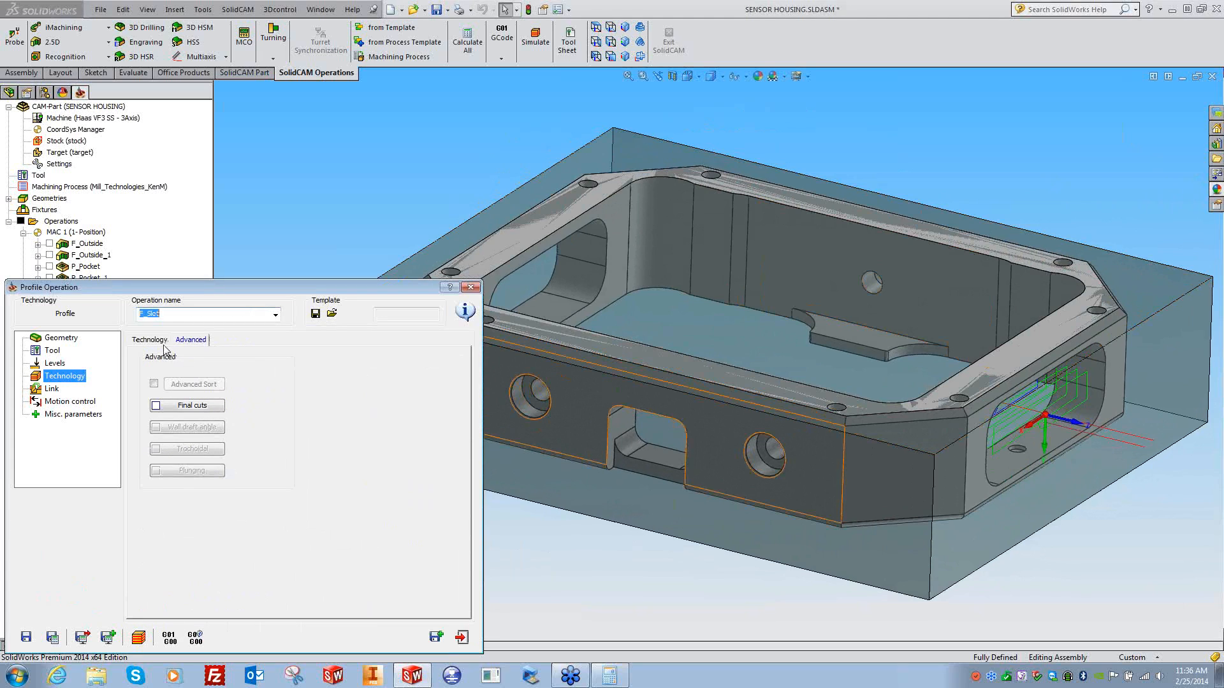
click(164, 342)
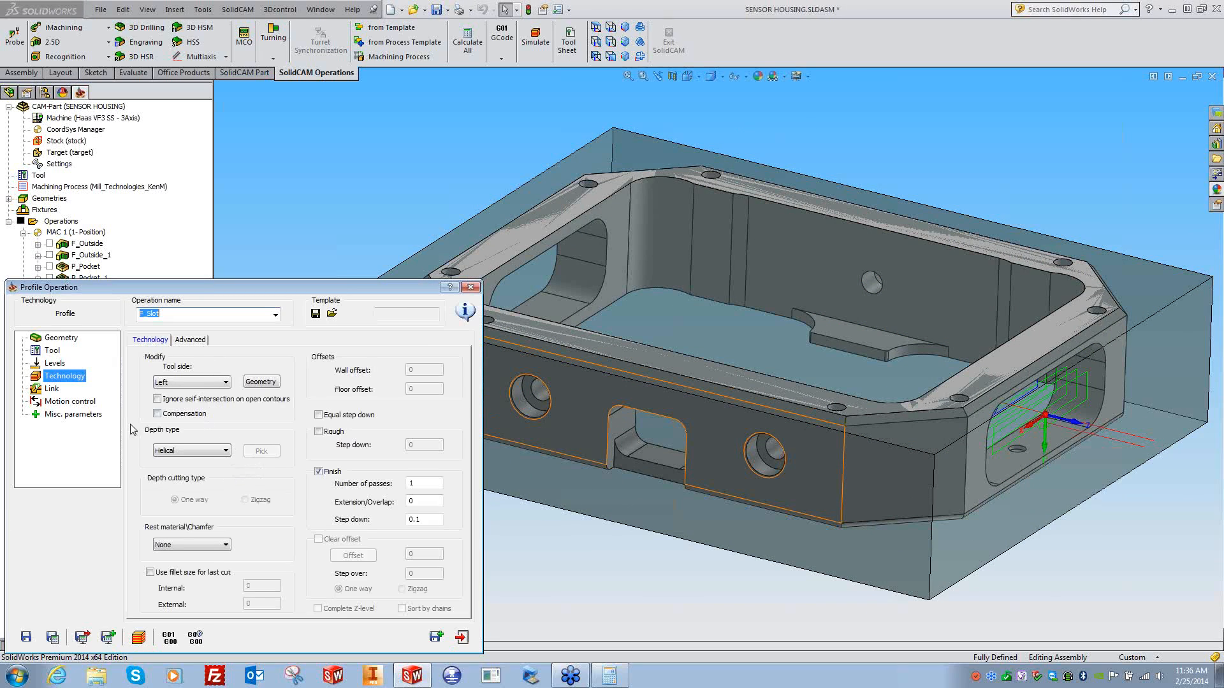
click(471, 287)
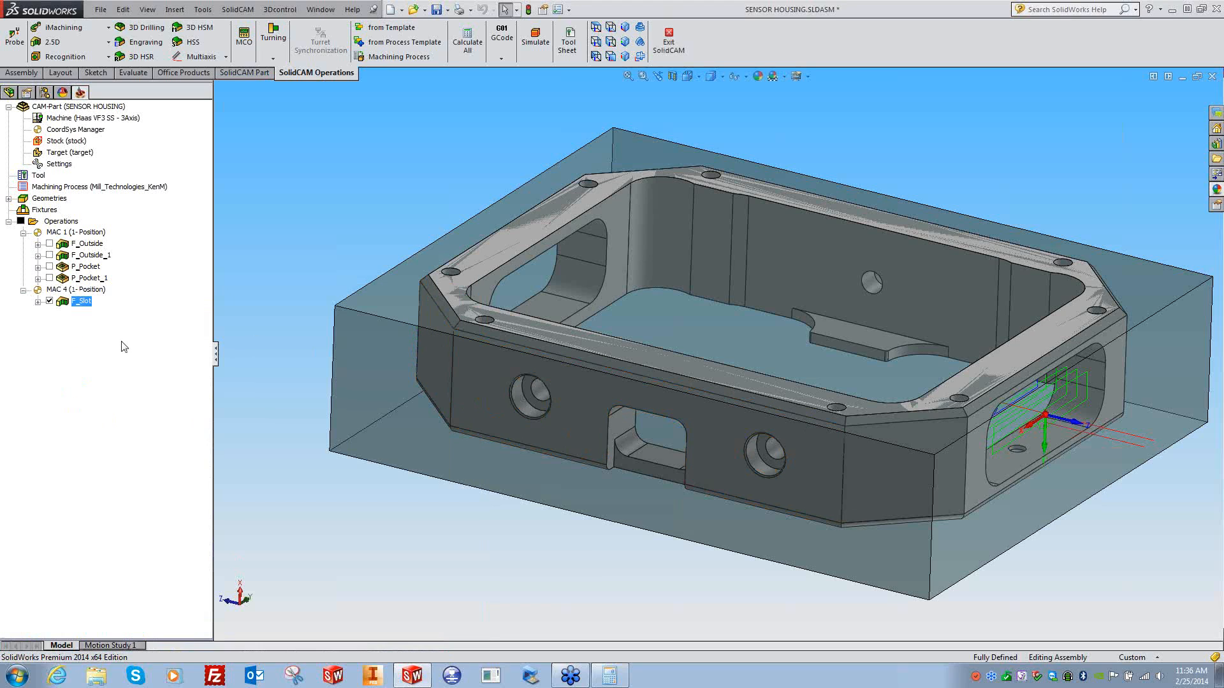
- Browse the milling options, then add a Machine Control operation (MACHINE_CTRL on MAC 1)
right_click(71, 221)
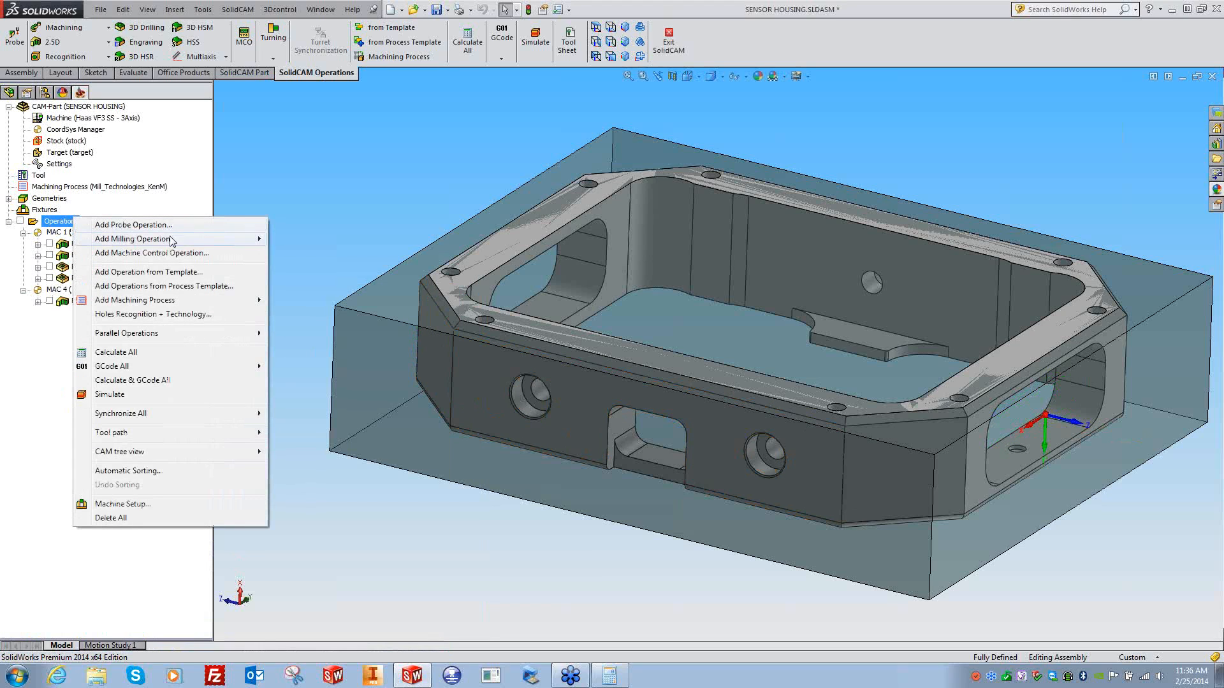
mouse_move(191, 239)
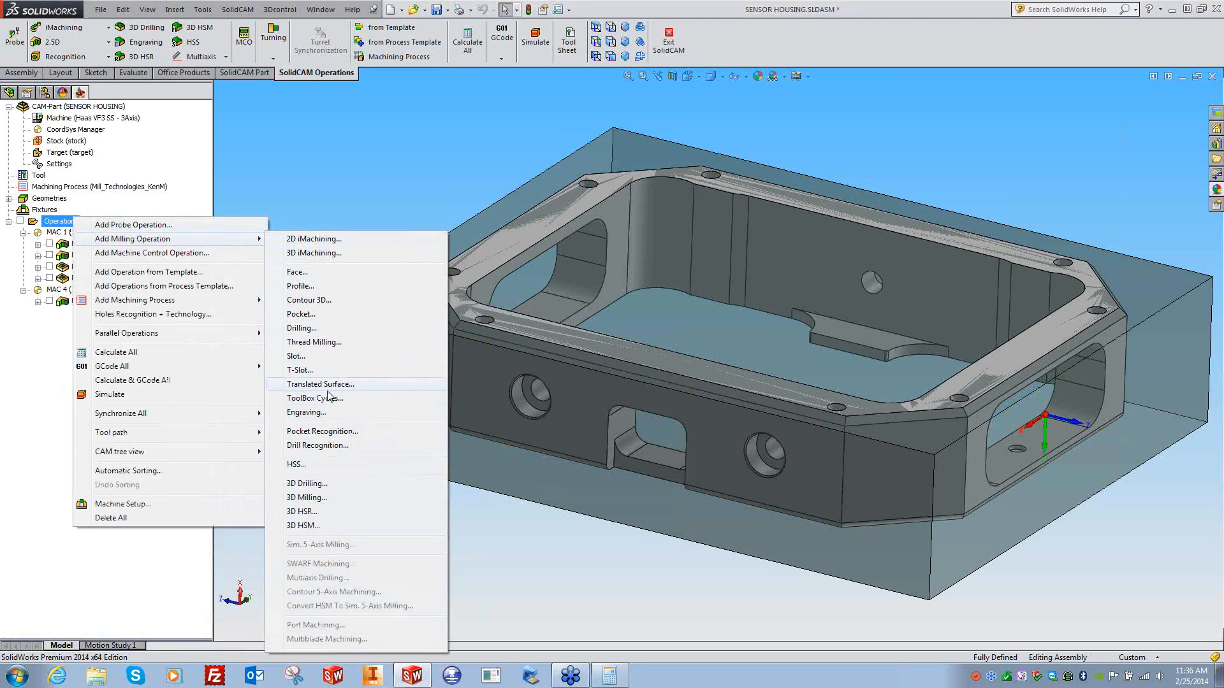
click(366, 168)
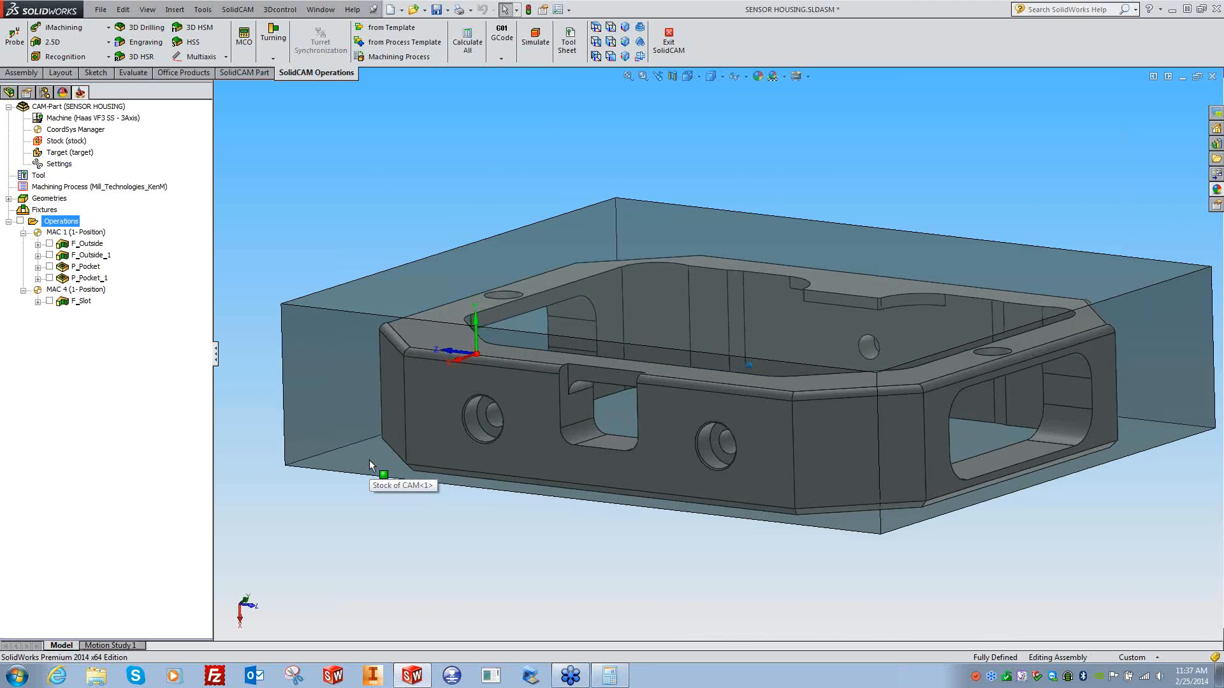
right_click(62, 221)
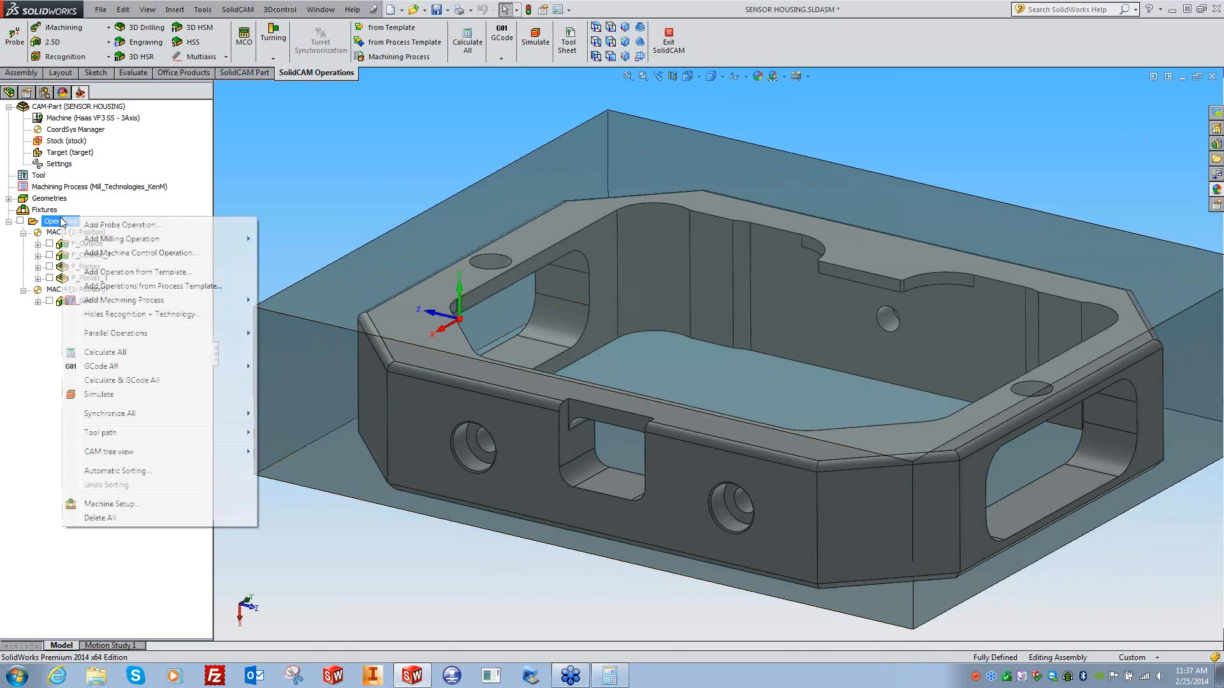
click(137, 252)
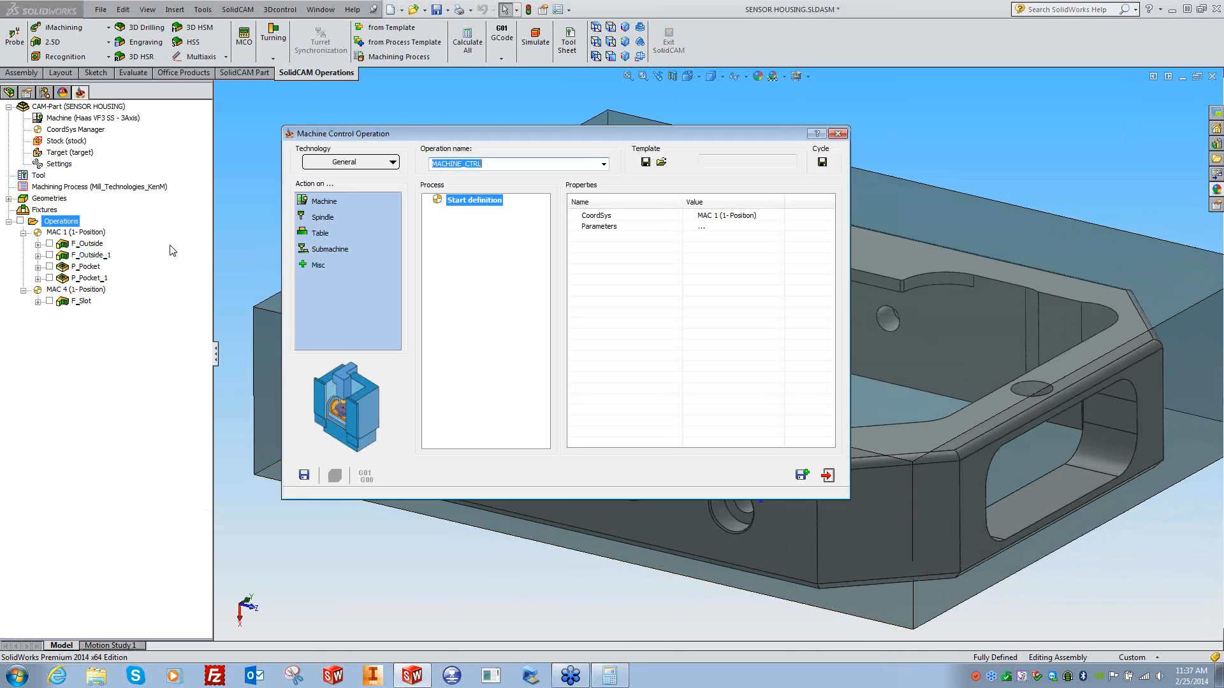
- Discard the machine control operation and try adding a Contour 3D operation
click(837, 133)
right_click(67, 223)
mouse_move(242, 245)
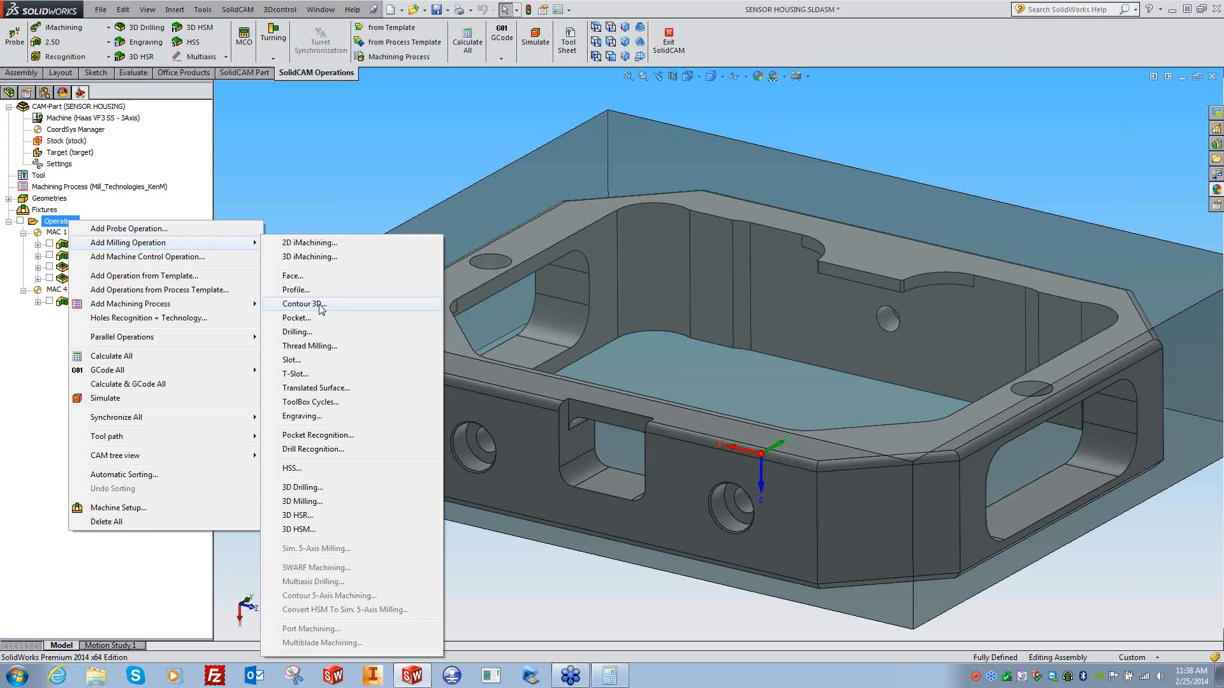
click(321, 305)
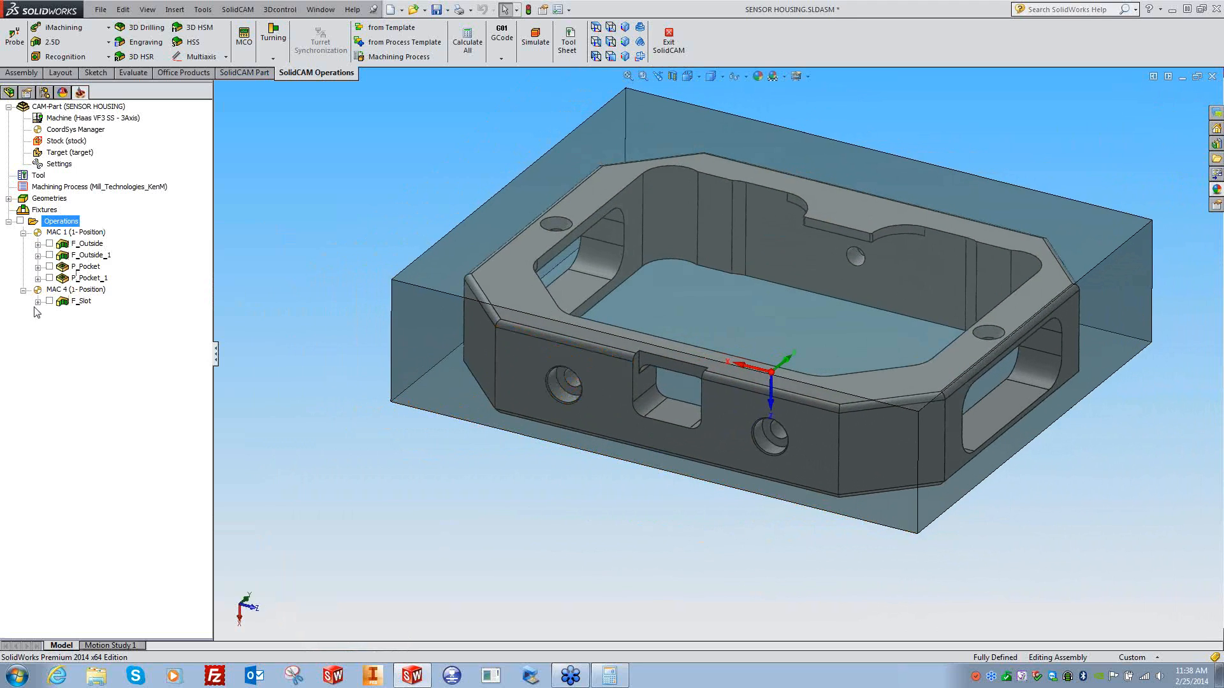
- Add a Contour 3D operation after F_Slot on MAC 4
right_click(76, 307)
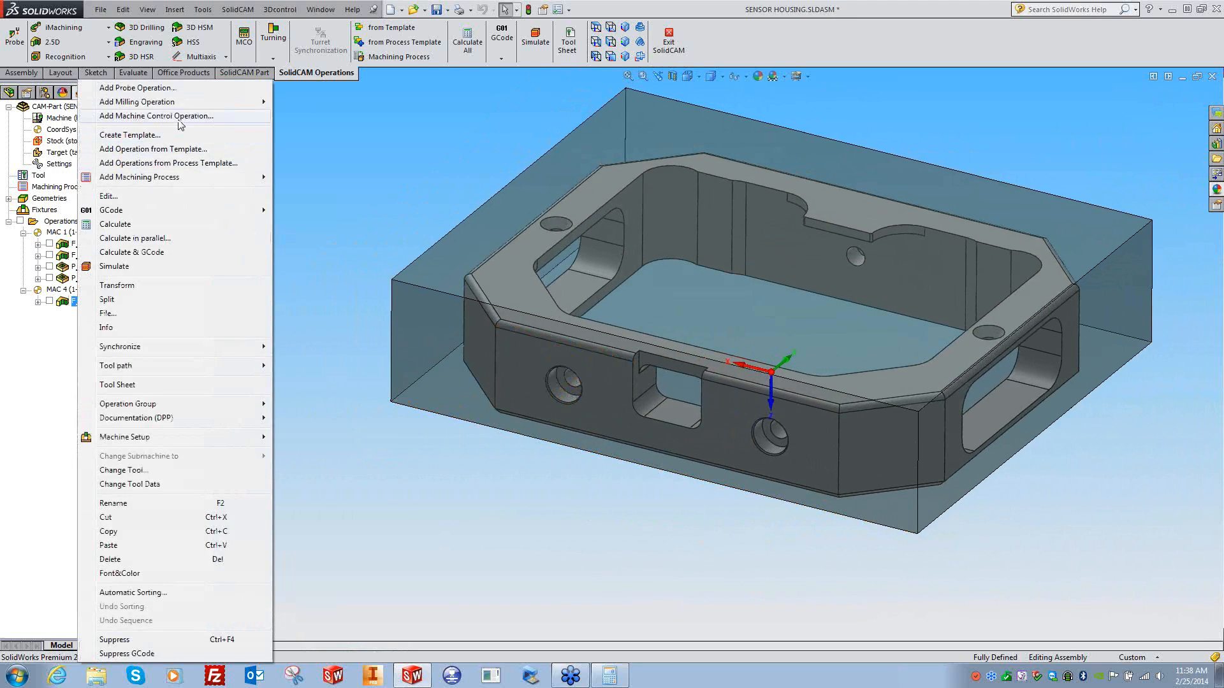
mouse_move(210, 102)
click(325, 162)
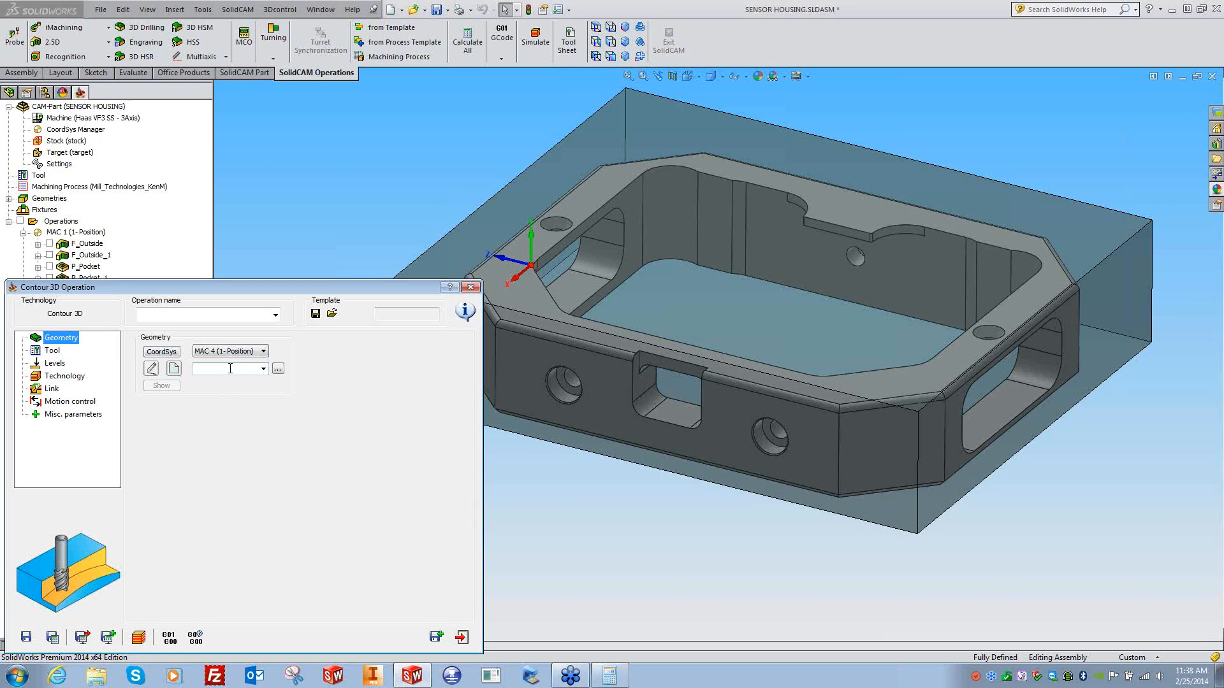
- Set the Contour 3D operation's coordinate system to MAC 3
click(673, 568)
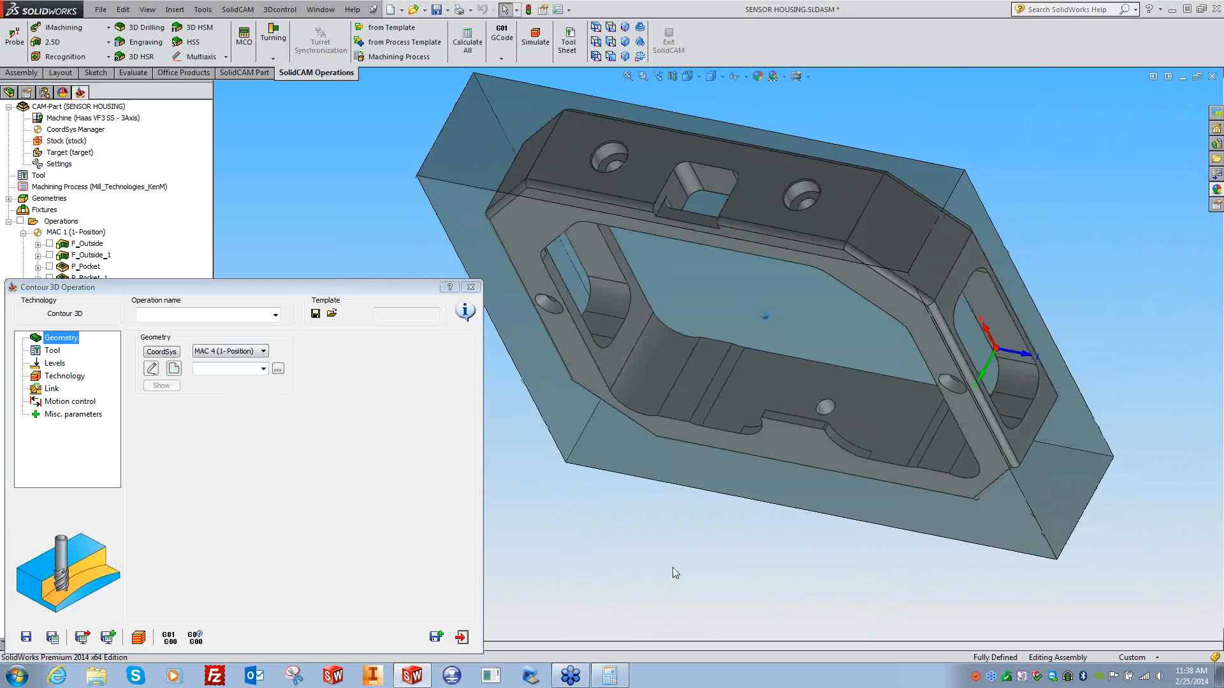
click(239, 352)
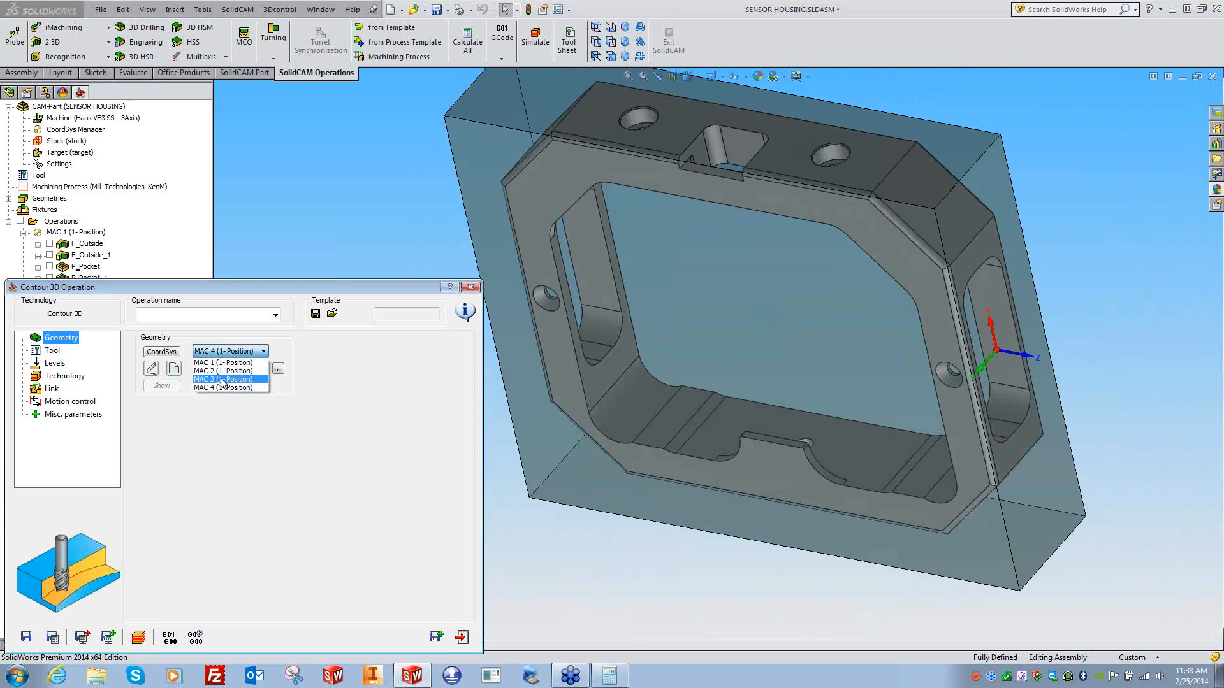
click(223, 375)
click(637, 556)
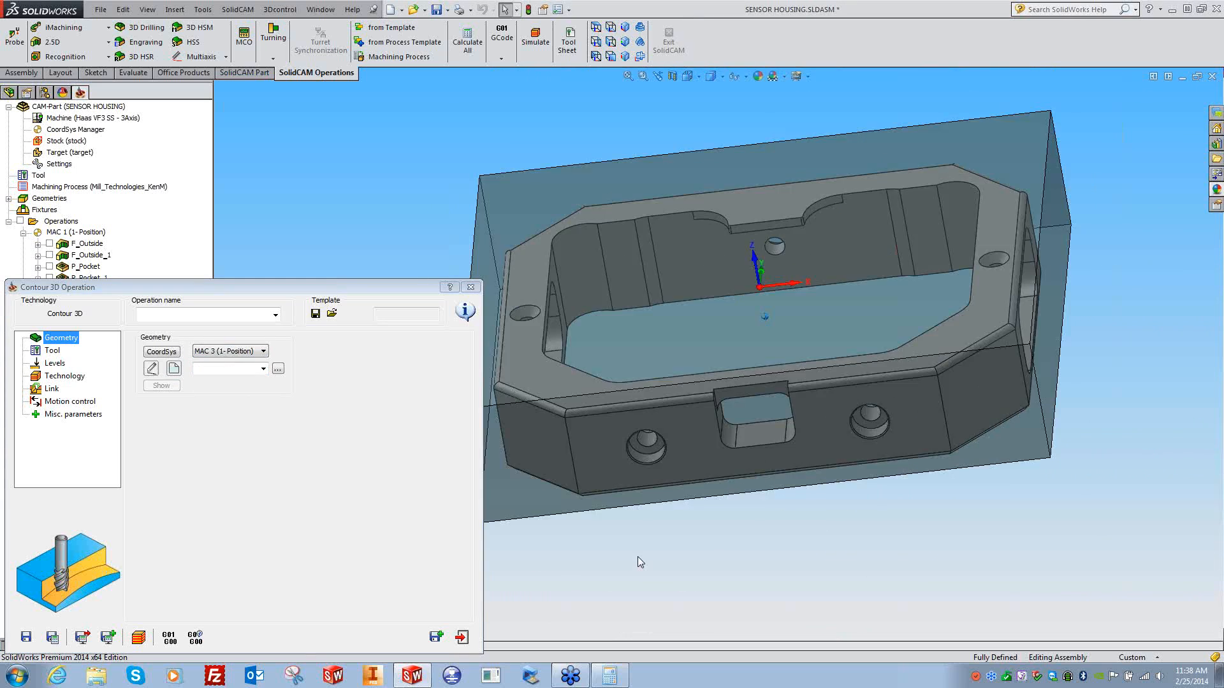
- Define one curve chain along the top edge around the side notch, then rename the geometry
click(174, 368)
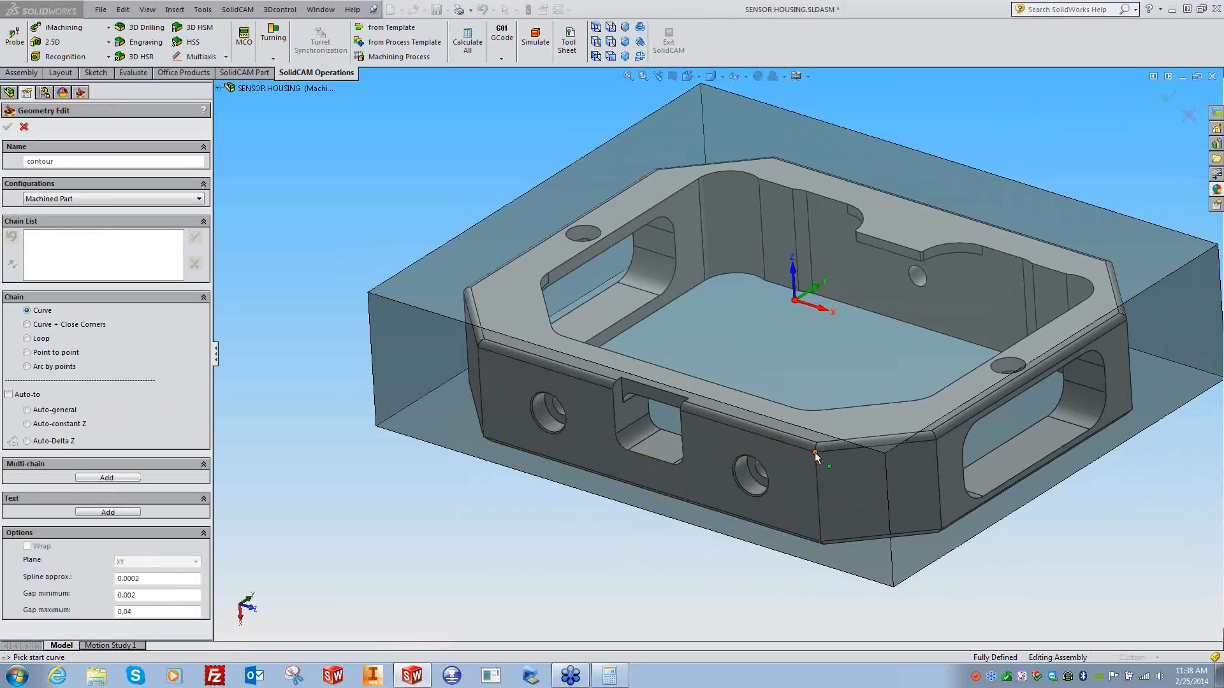
click(771, 440)
click(681, 428)
click(678, 464)
click(656, 459)
click(622, 448)
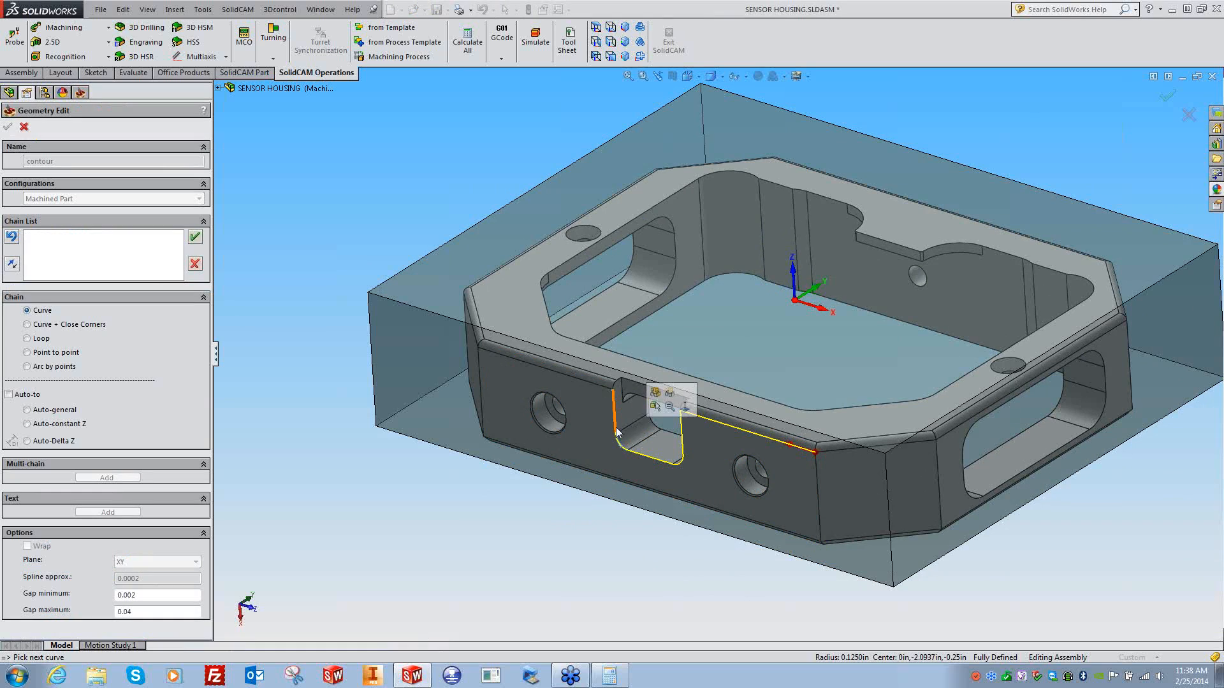
click(616, 427)
click(555, 370)
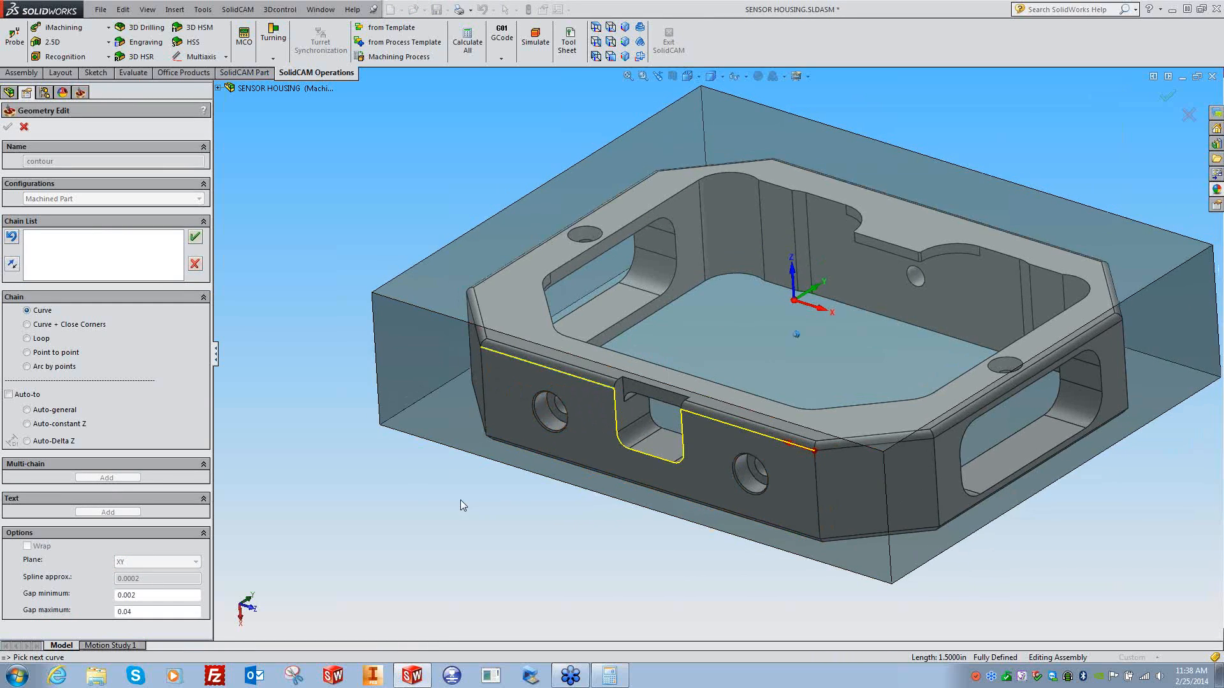
middle_drag(534, 502, 589, 600)
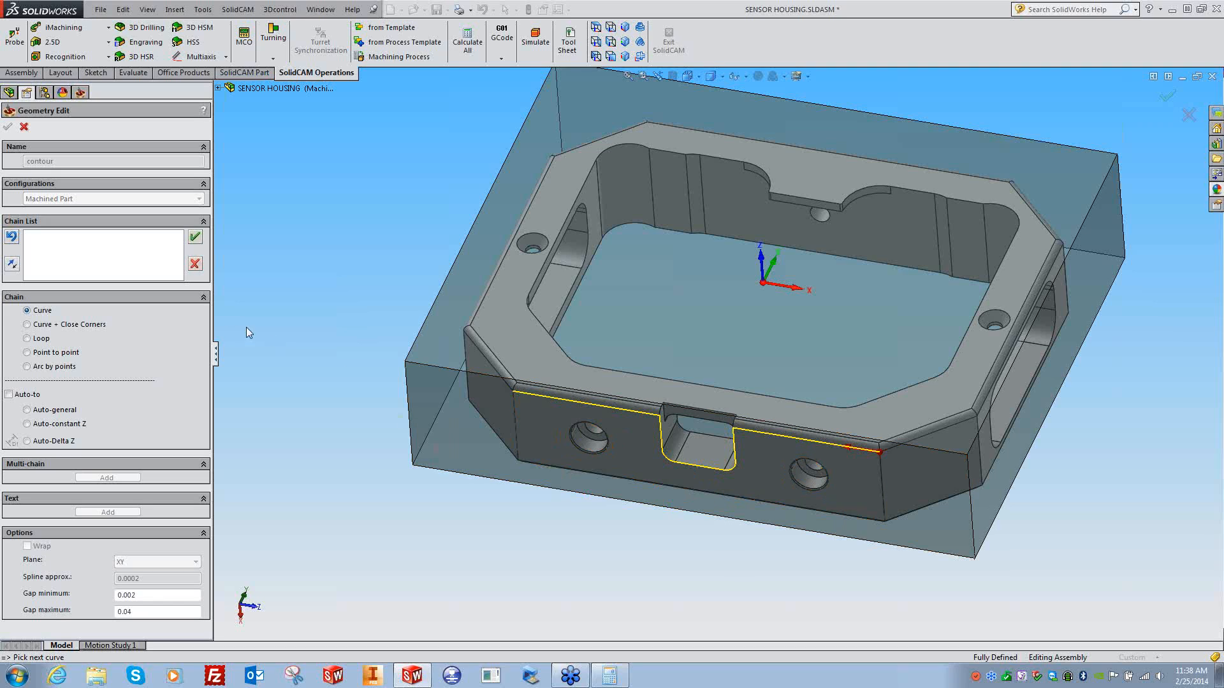
click(195, 238)
double_click(60, 160)
text(3D C)
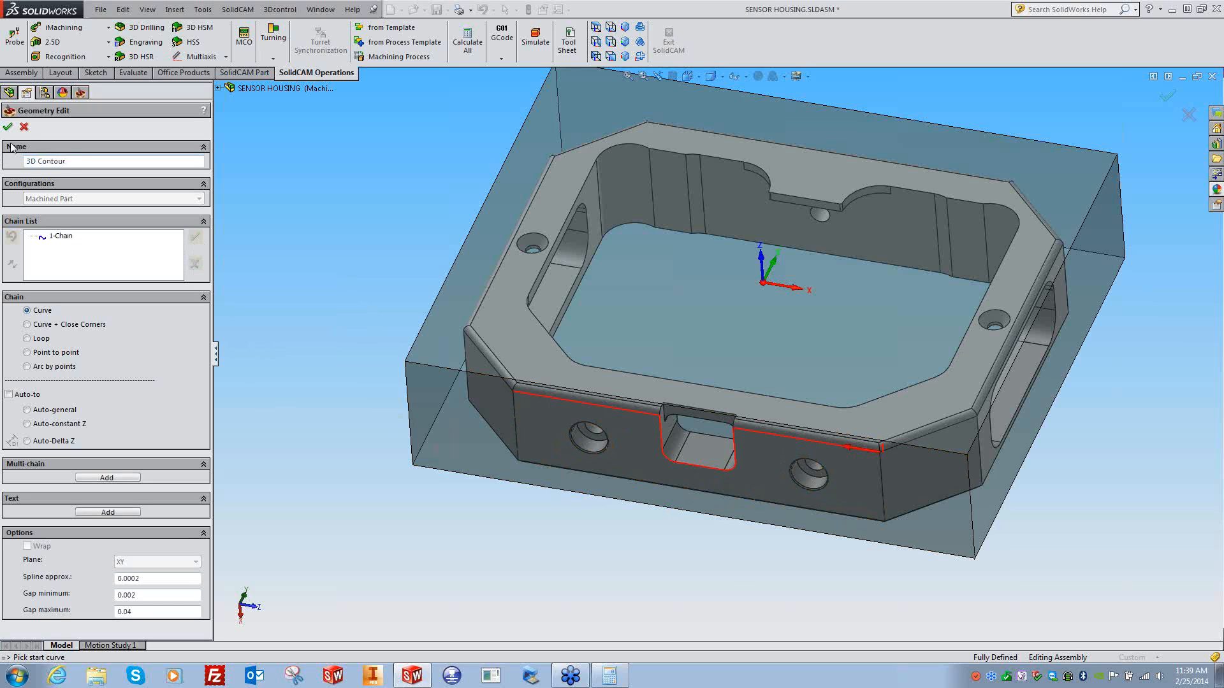
- Confirm the chain and assign a new 0.125-inch ball nose mill as tool 4
click(9, 126)
click(54, 351)
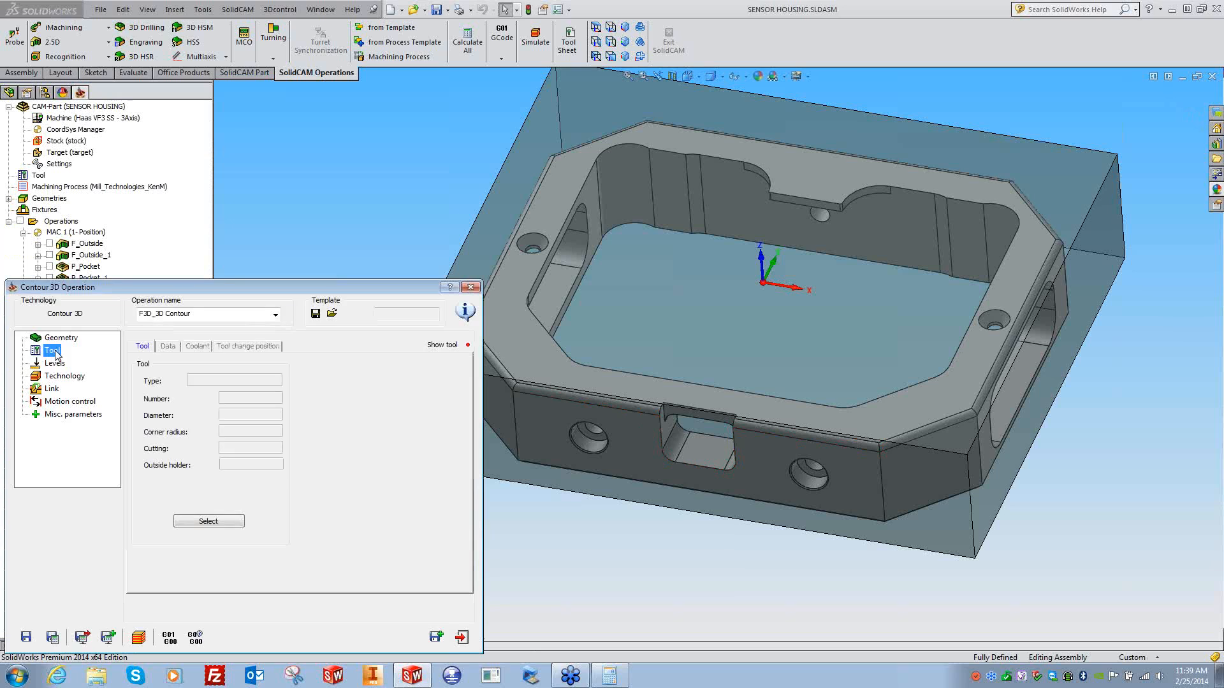
click(209, 521)
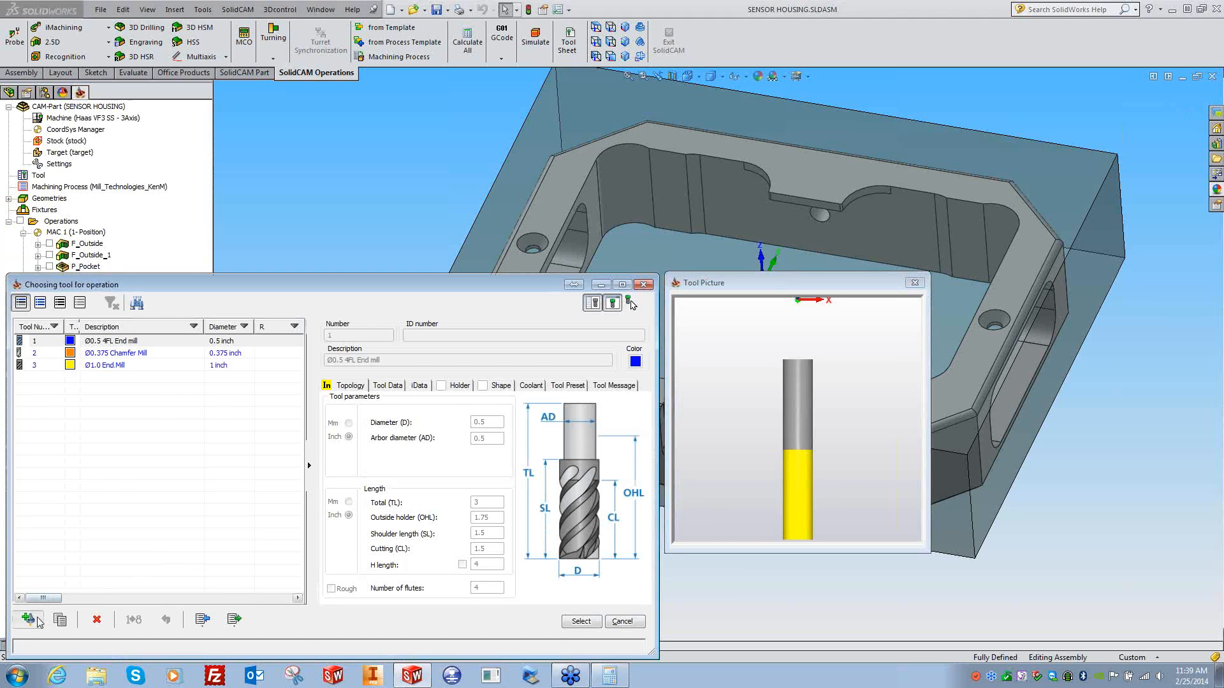
click(28, 619)
click(448, 386)
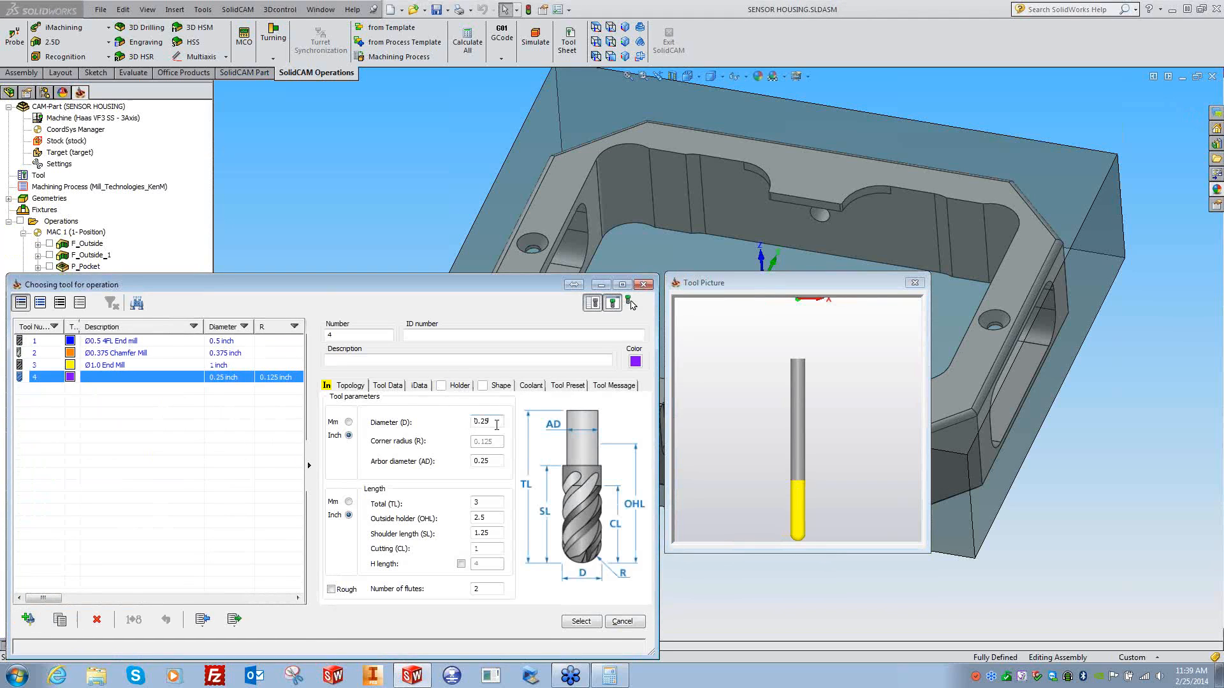
double_click(496, 425)
text(.0)
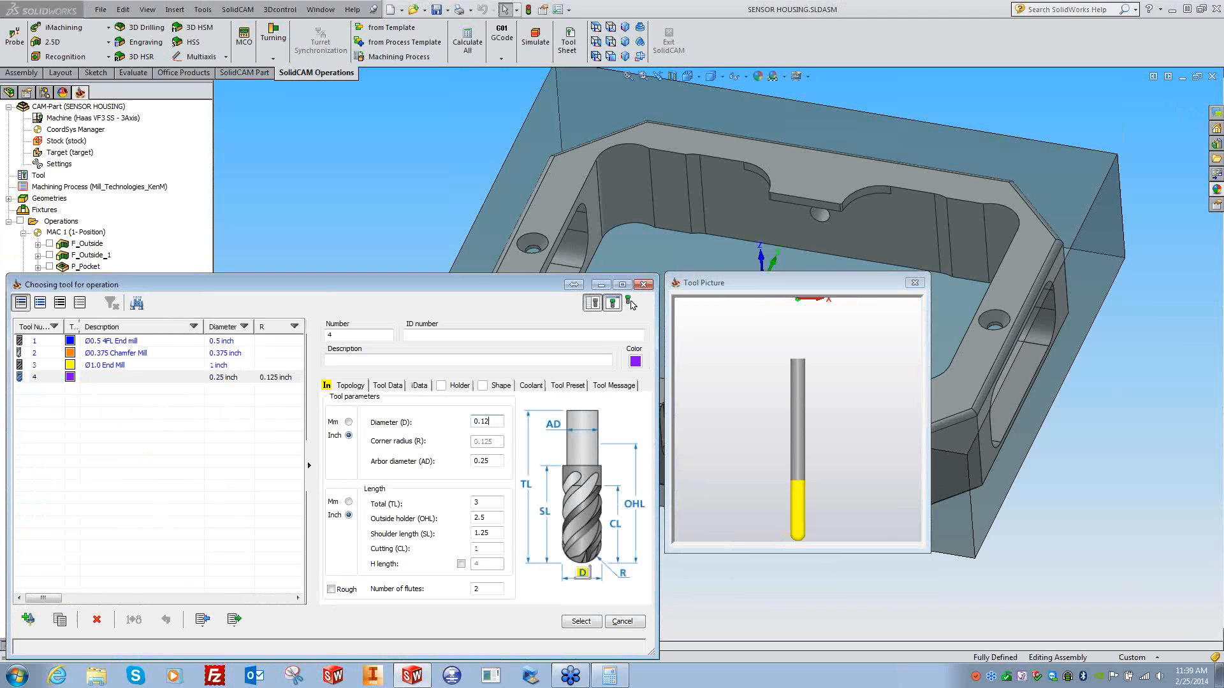
key(Tab)
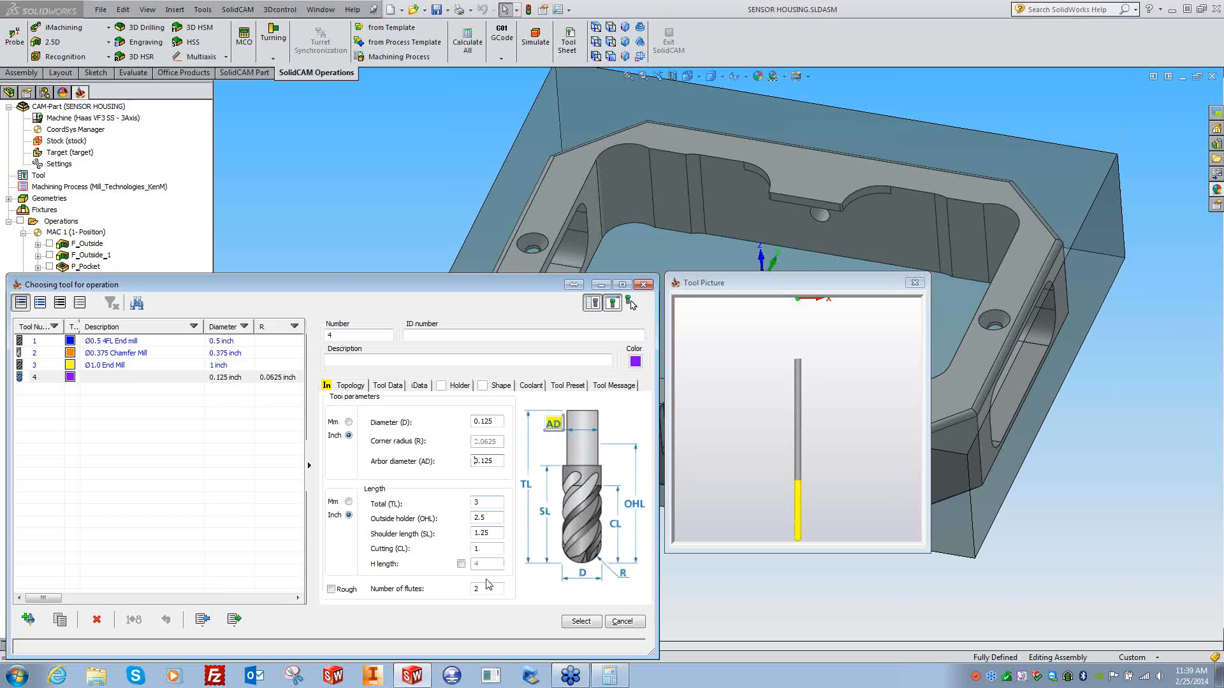
click(590, 625)
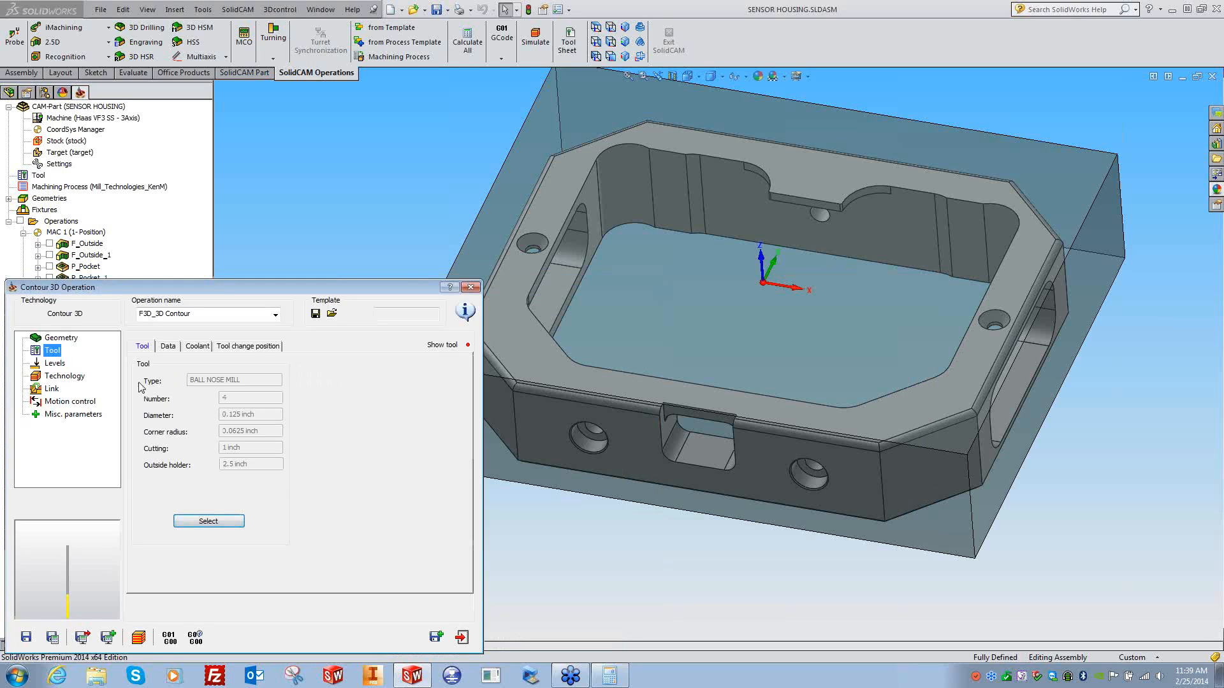
- Set tool side to Center, then save, calculate and display the toolpath
click(55, 363)
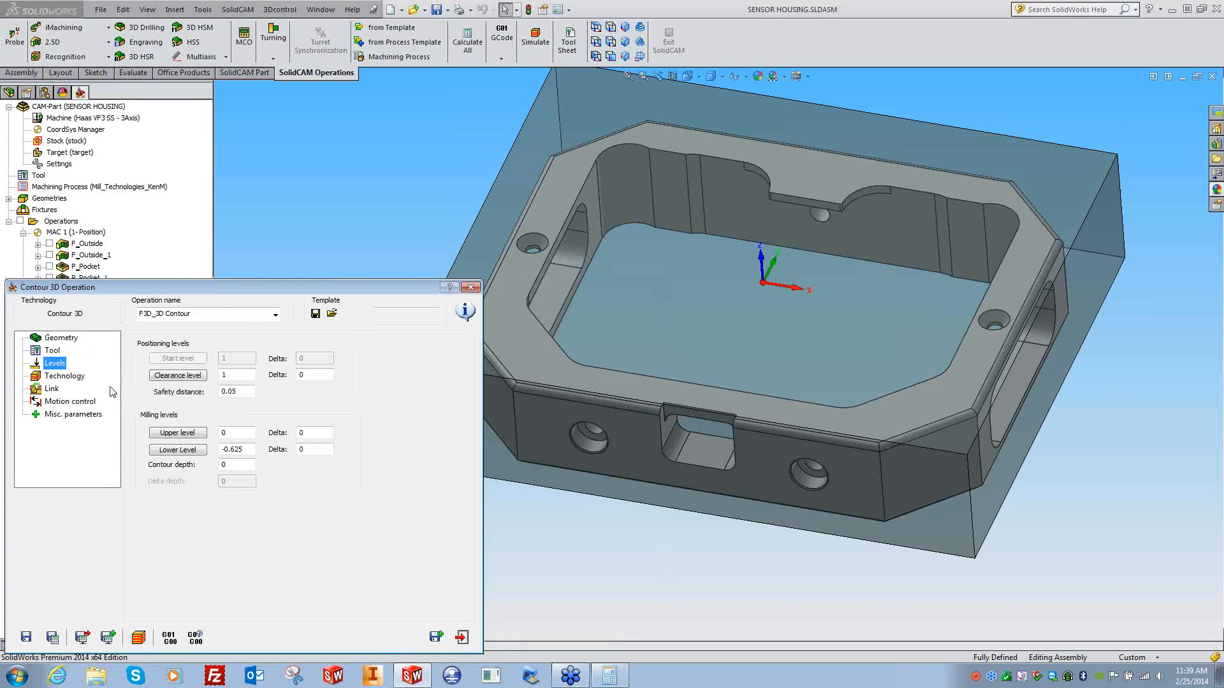
click(65, 376)
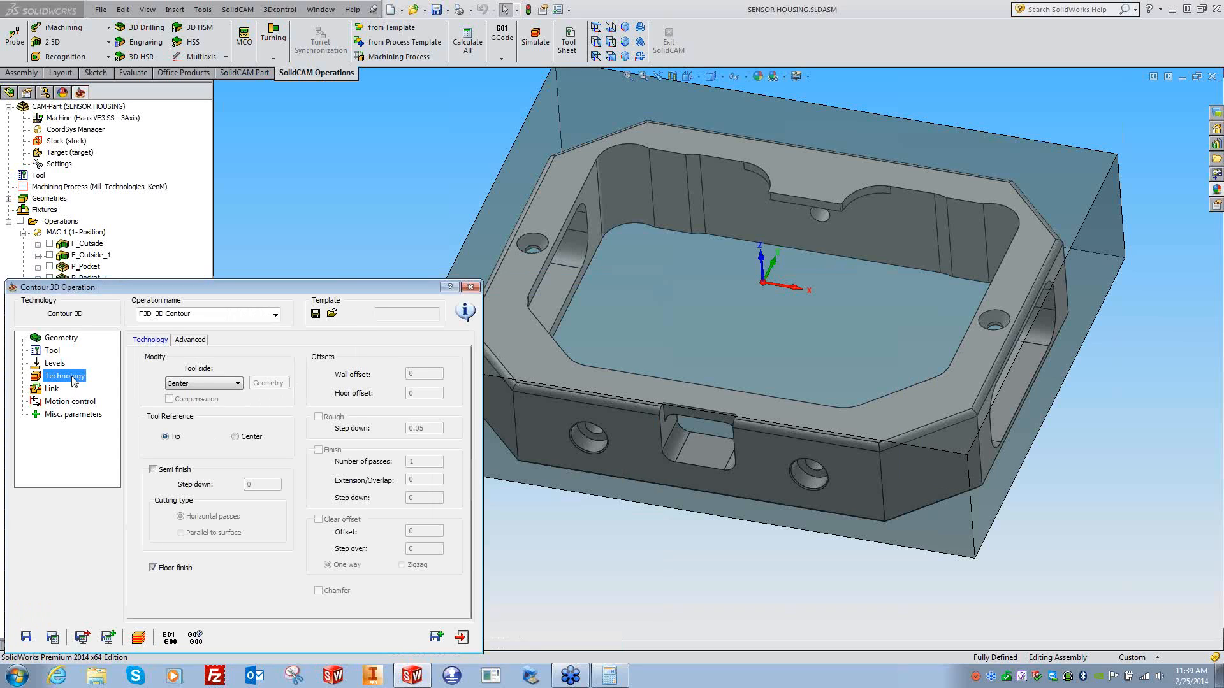
click(55, 363)
click(65, 378)
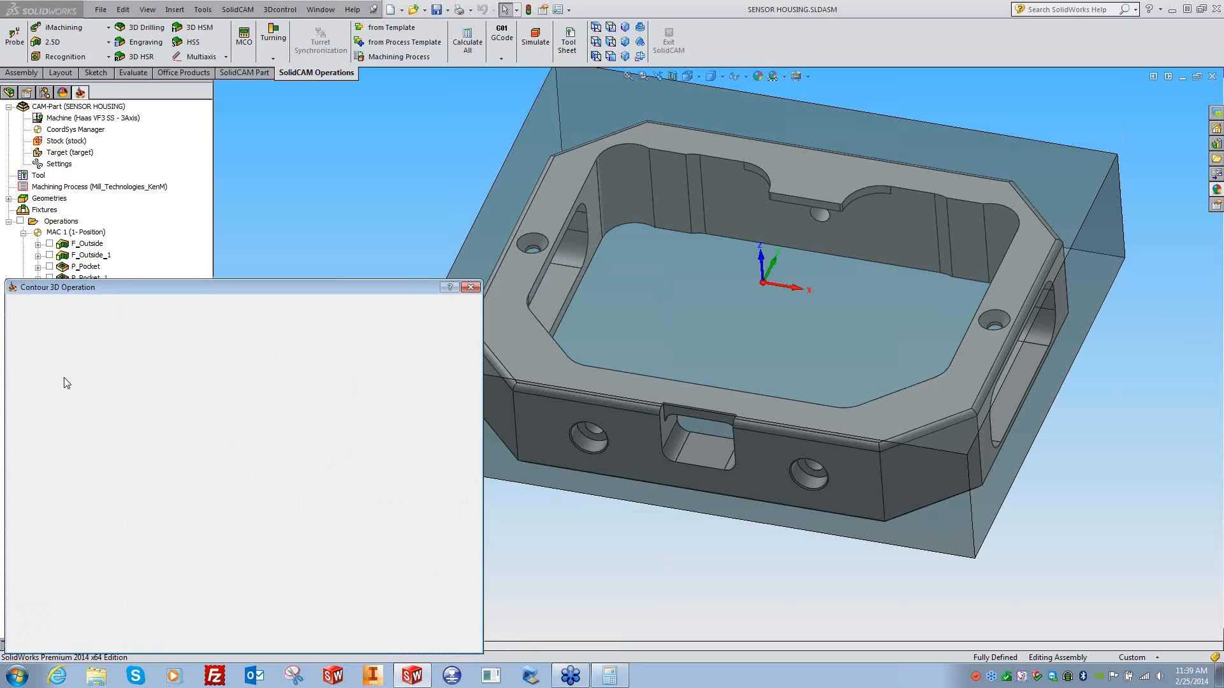
click(198, 383)
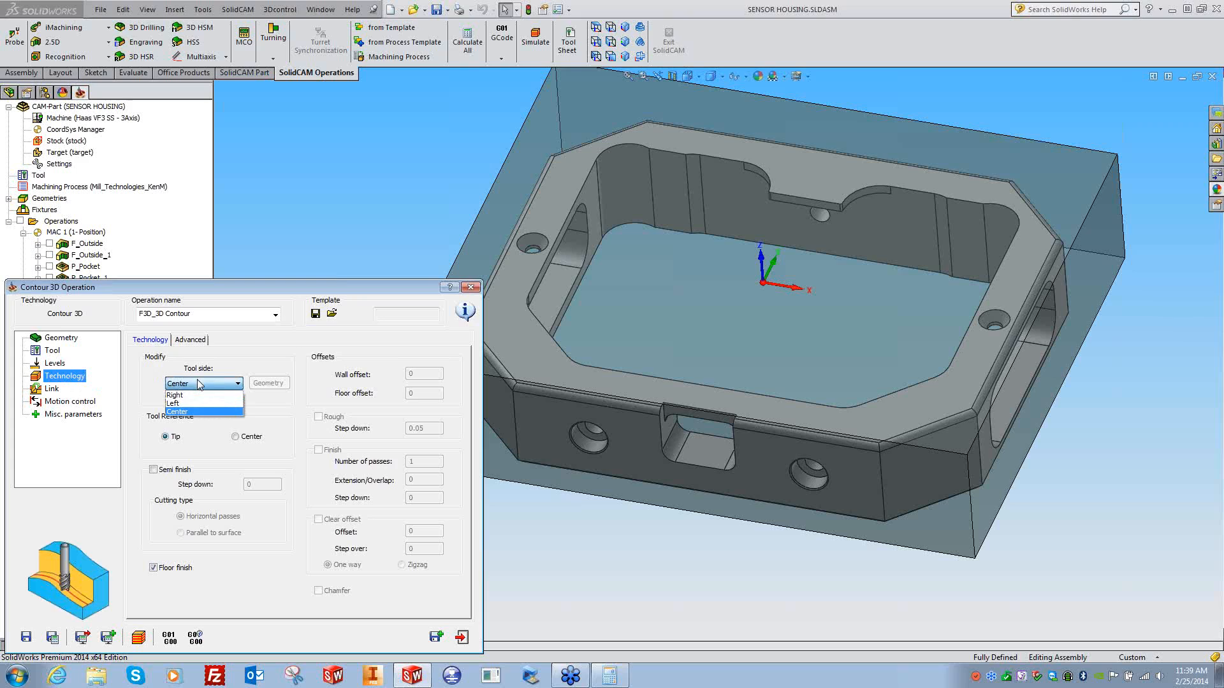
click(182, 411)
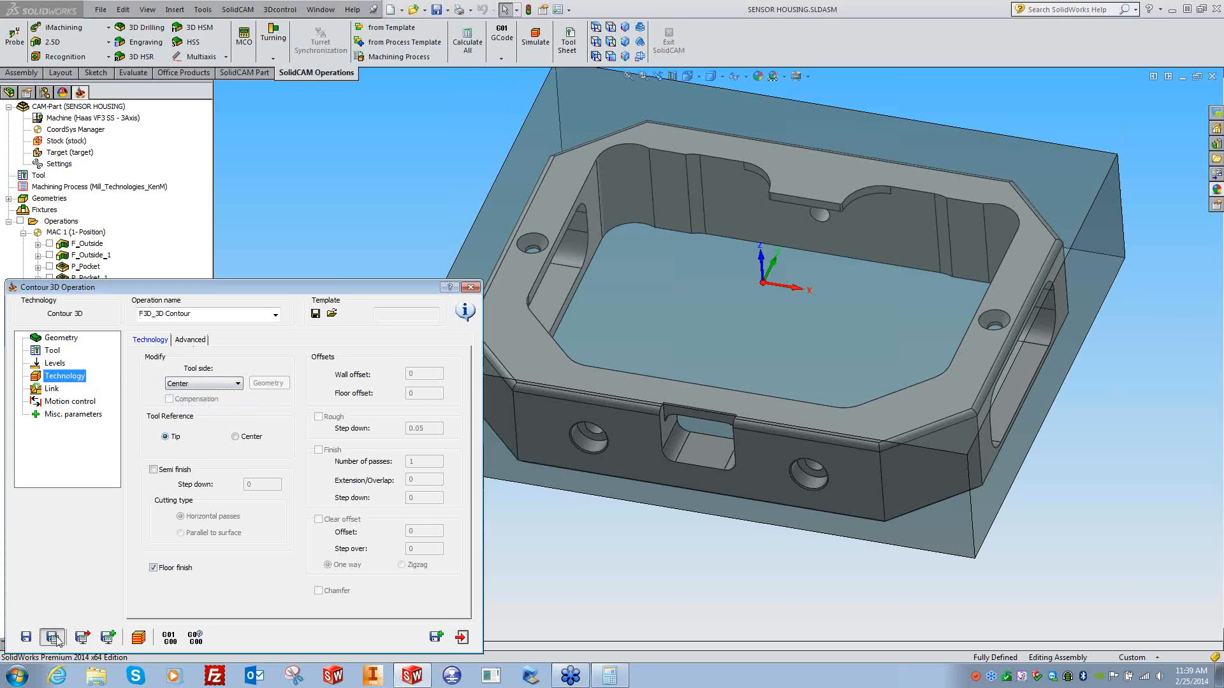
click(471, 287)
click(50, 324)
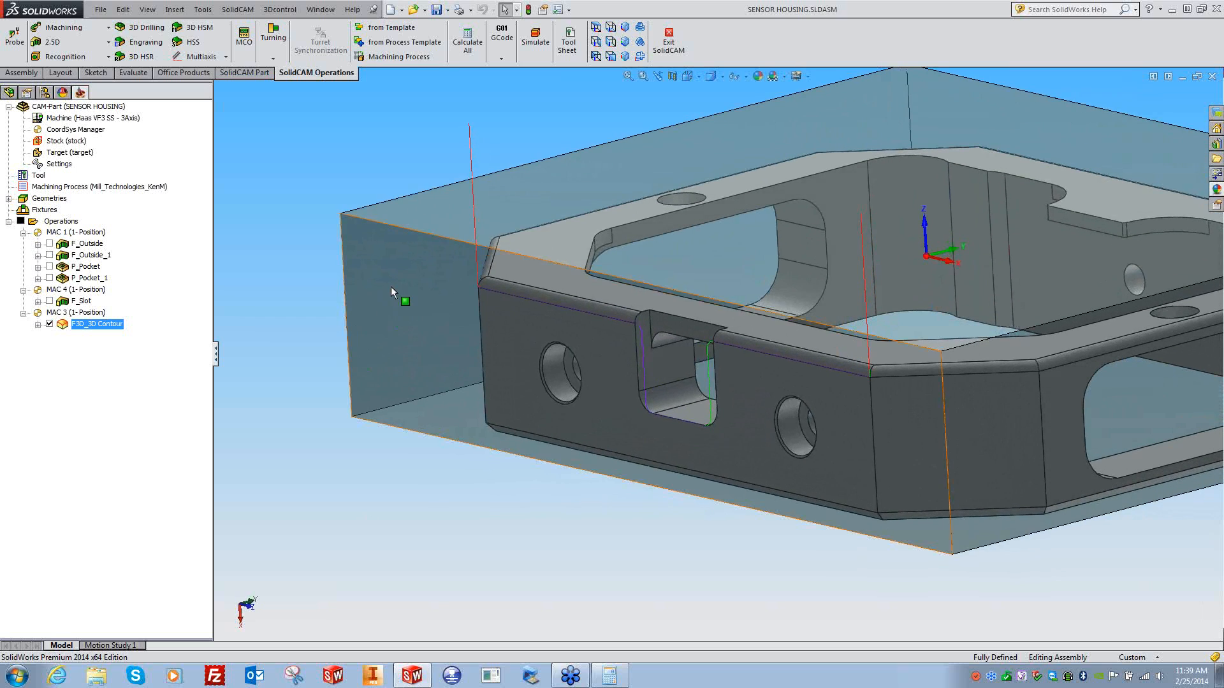
right_click(391, 287)
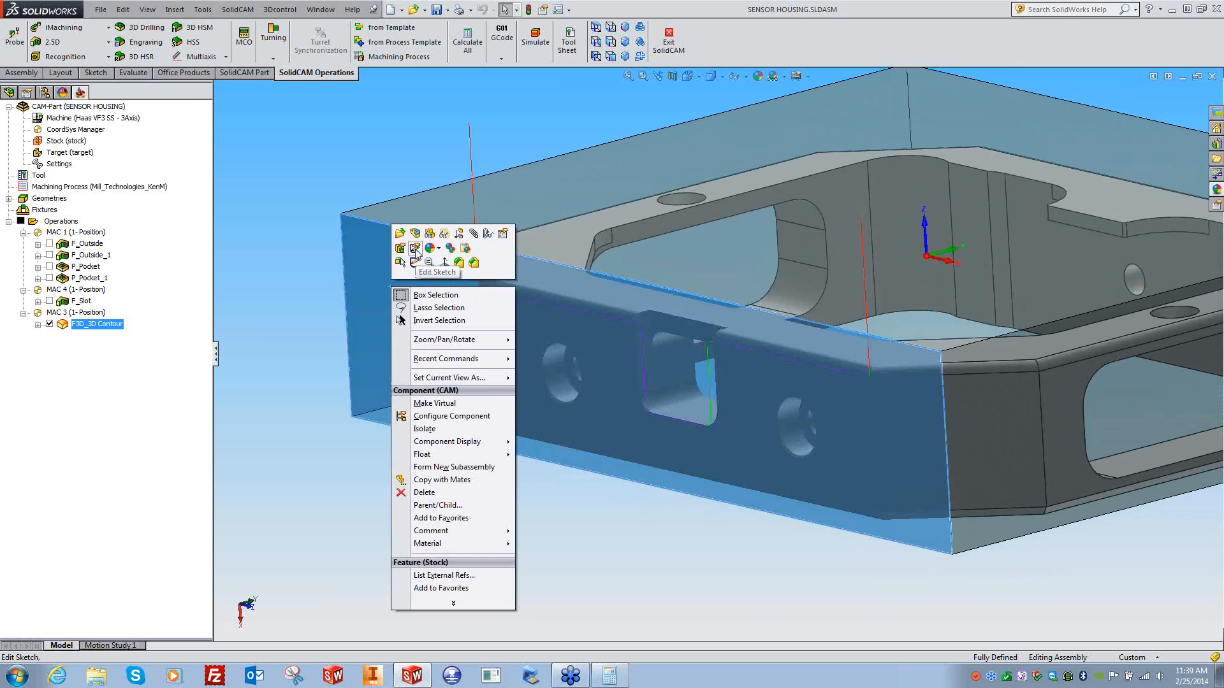
click(365, 454)
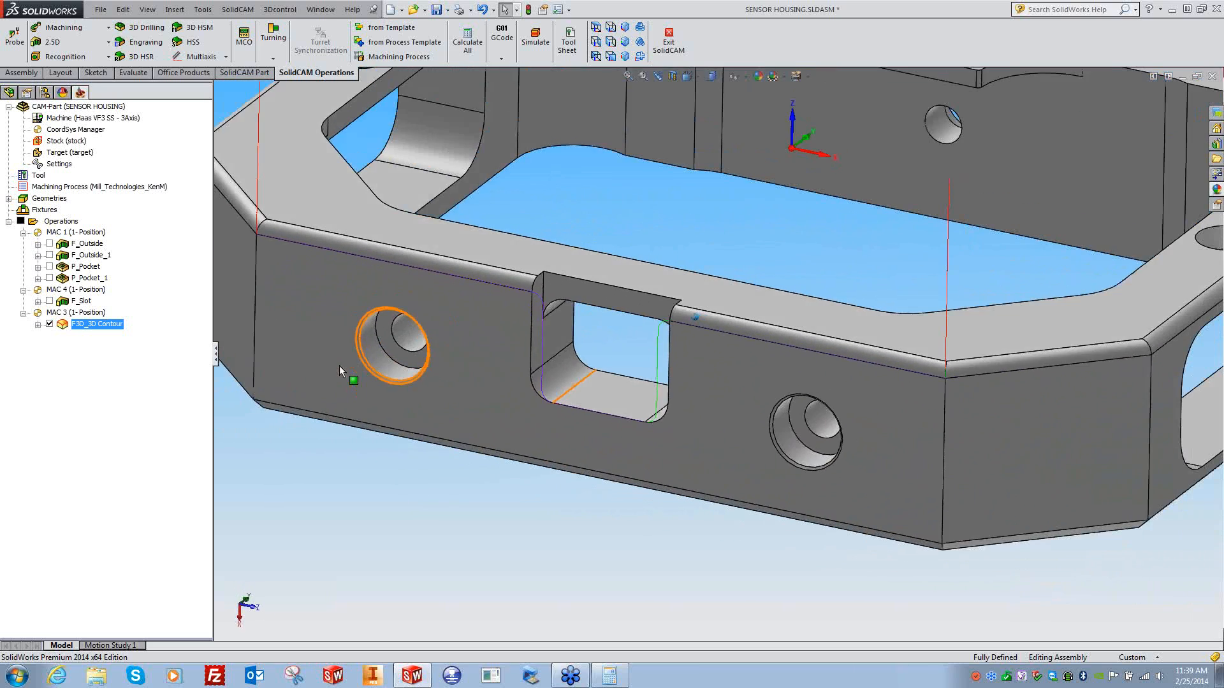
right_click(107, 325)
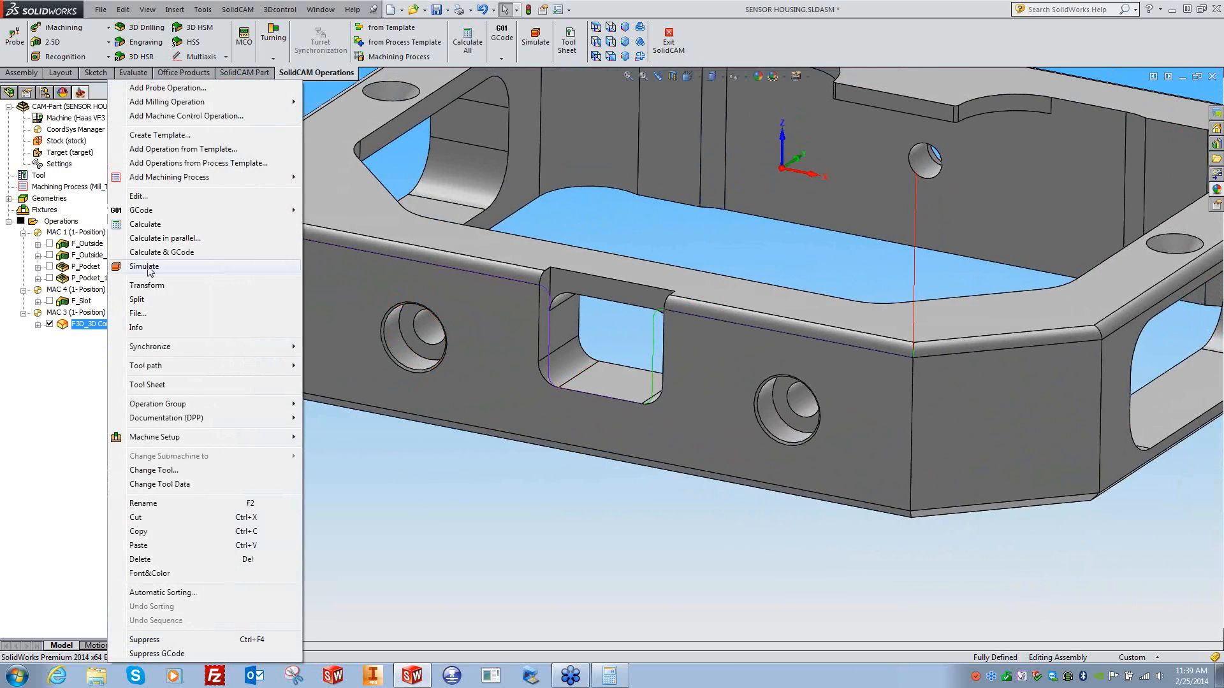
click(171, 328)
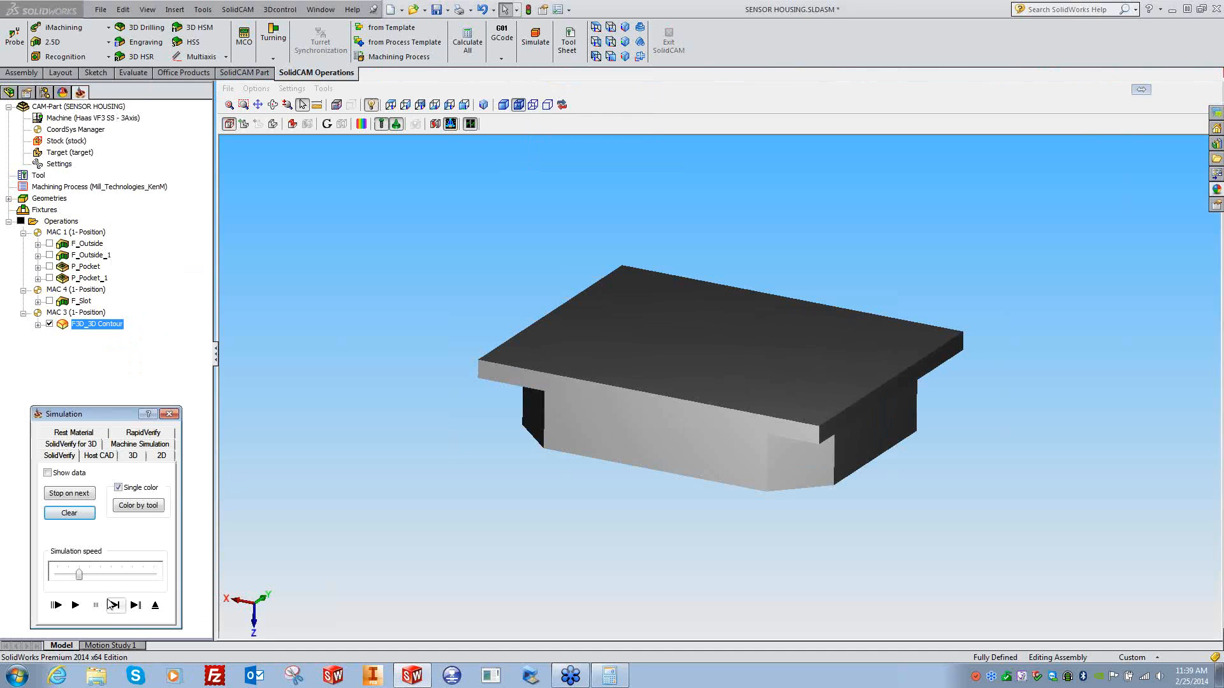
drag(80, 574, 57, 574)
click(75, 605)
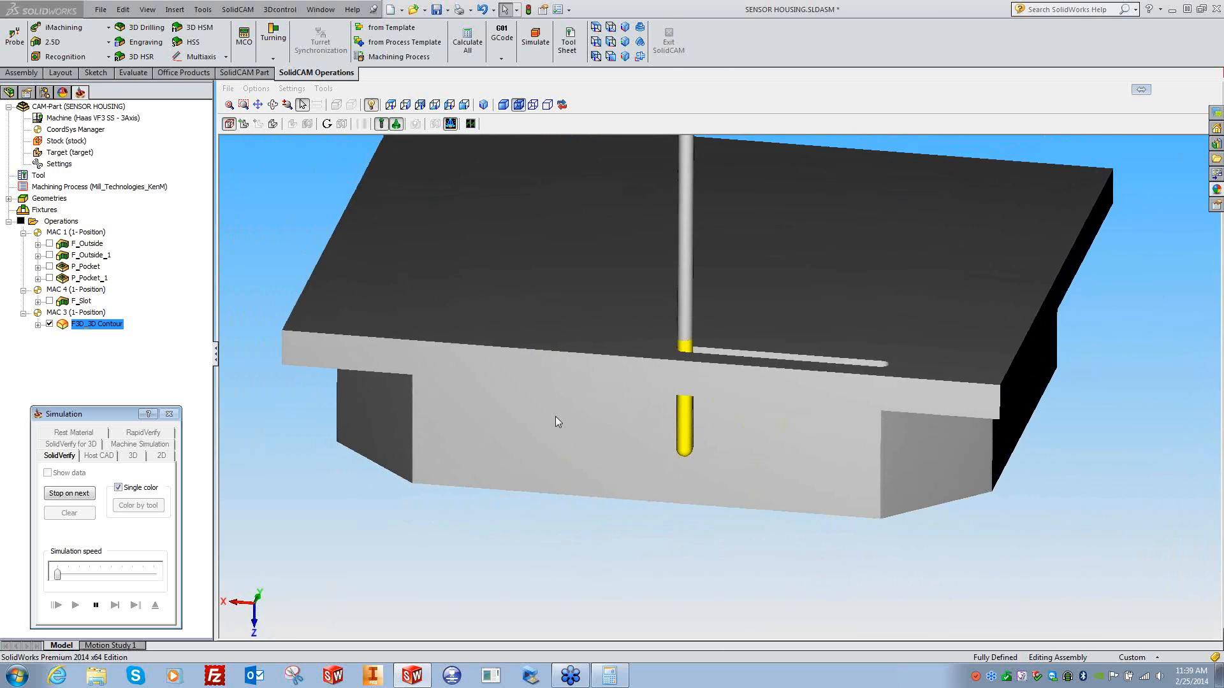
click(121, 575)
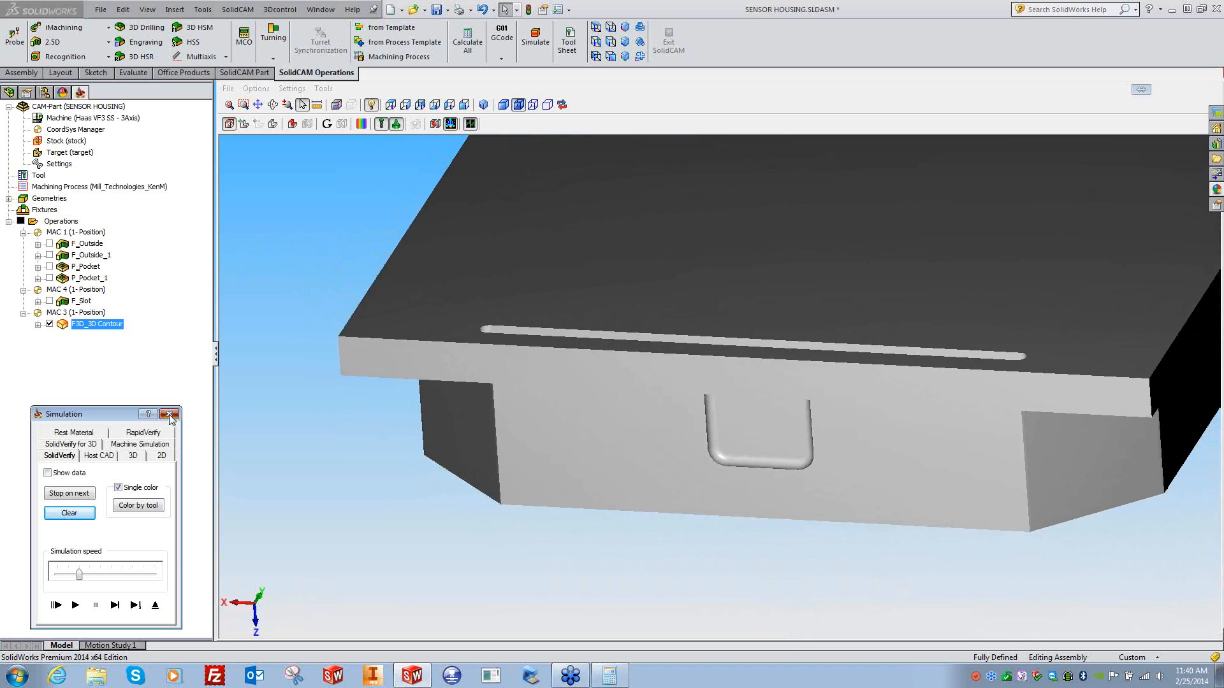
- Reopen F3D_3D Contour, check its depth, set tool side Left and attempt calculation
click(169, 415)
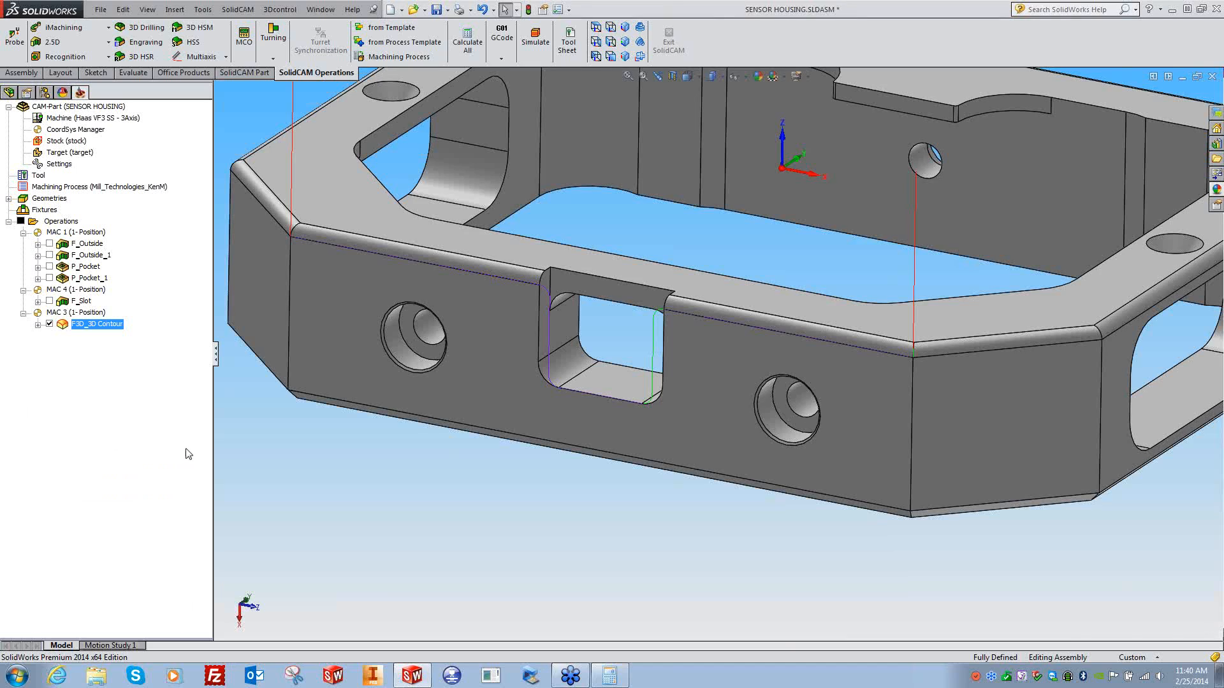
double_click(96, 325)
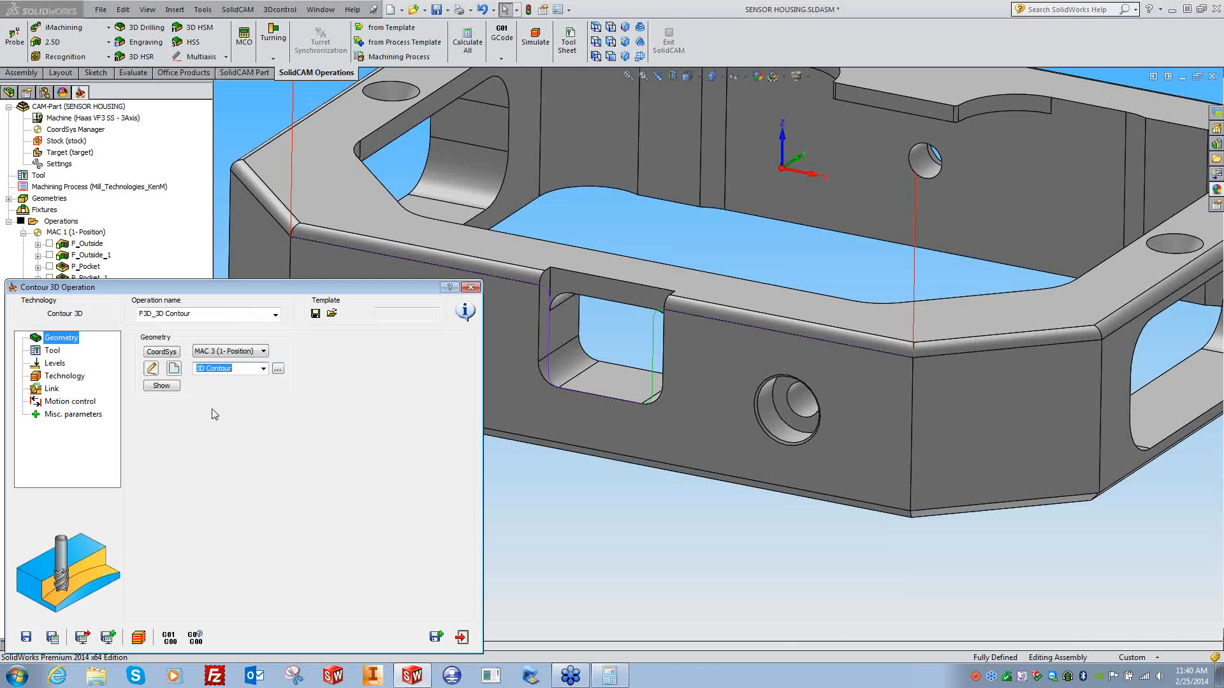
click(54, 363)
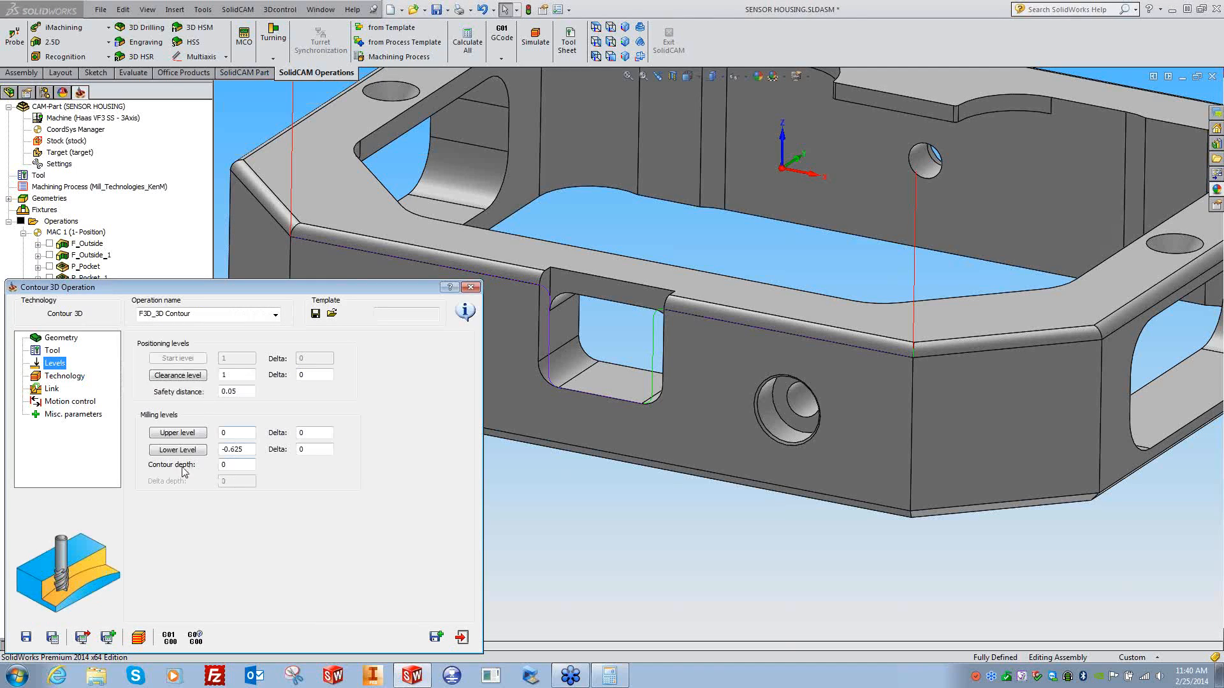
click(237, 464)
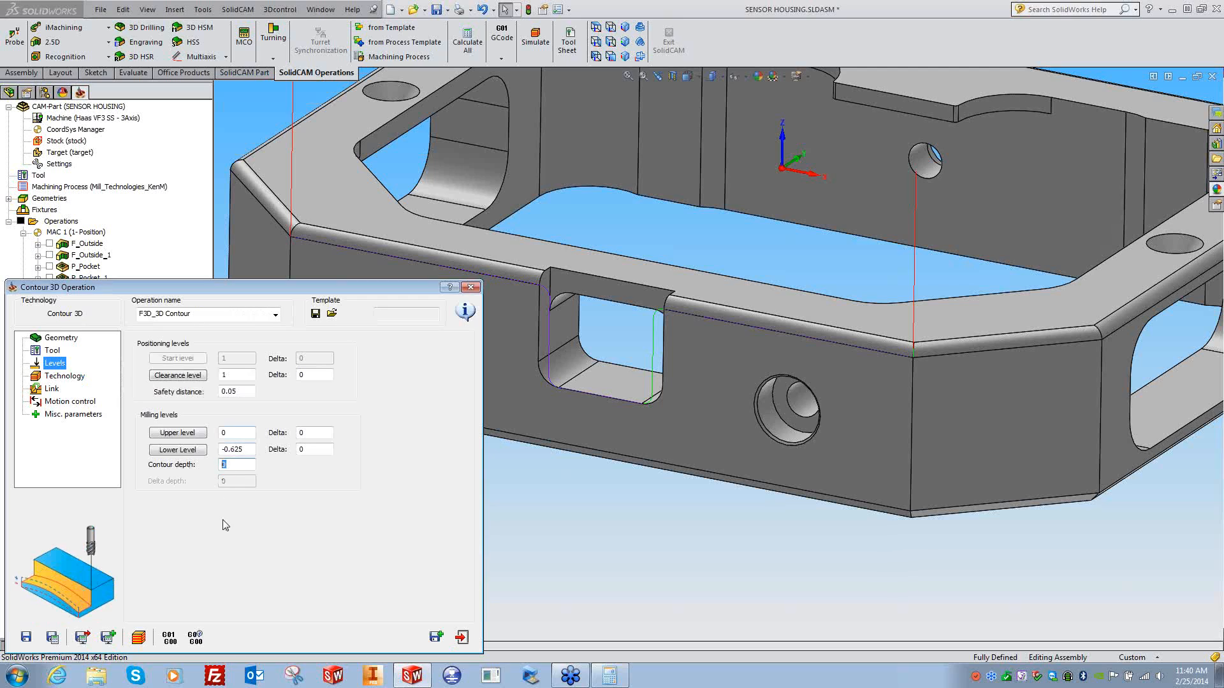
click(75, 379)
click(217, 385)
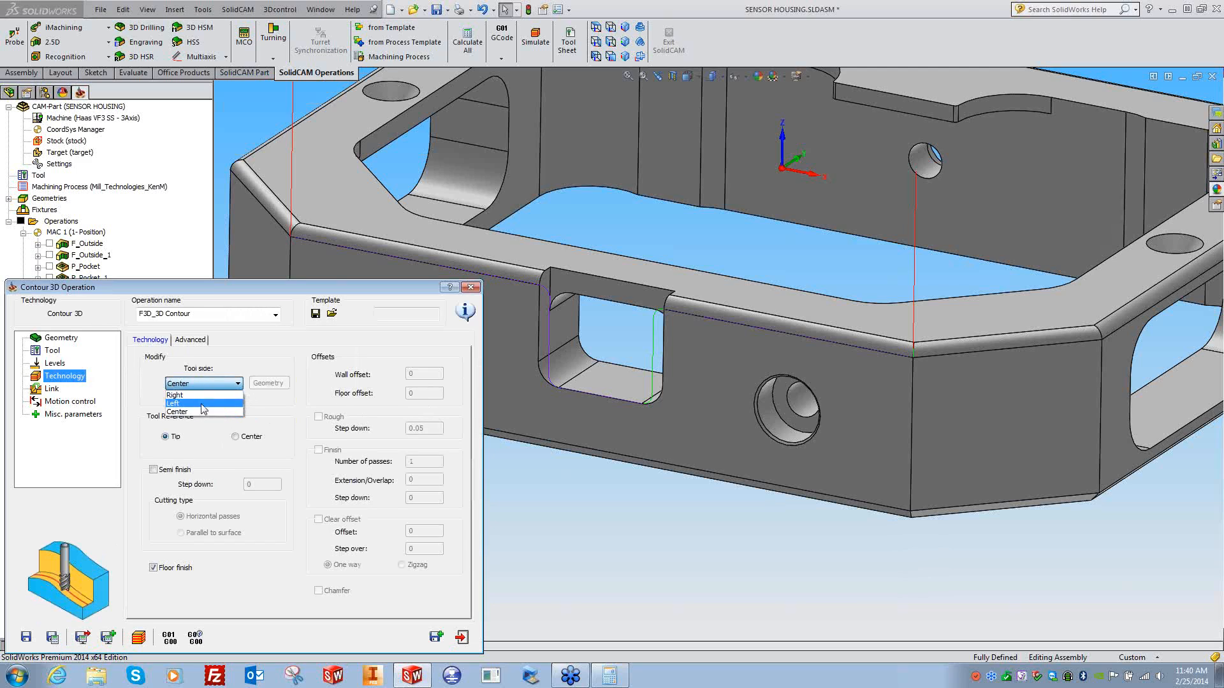
click(179, 404)
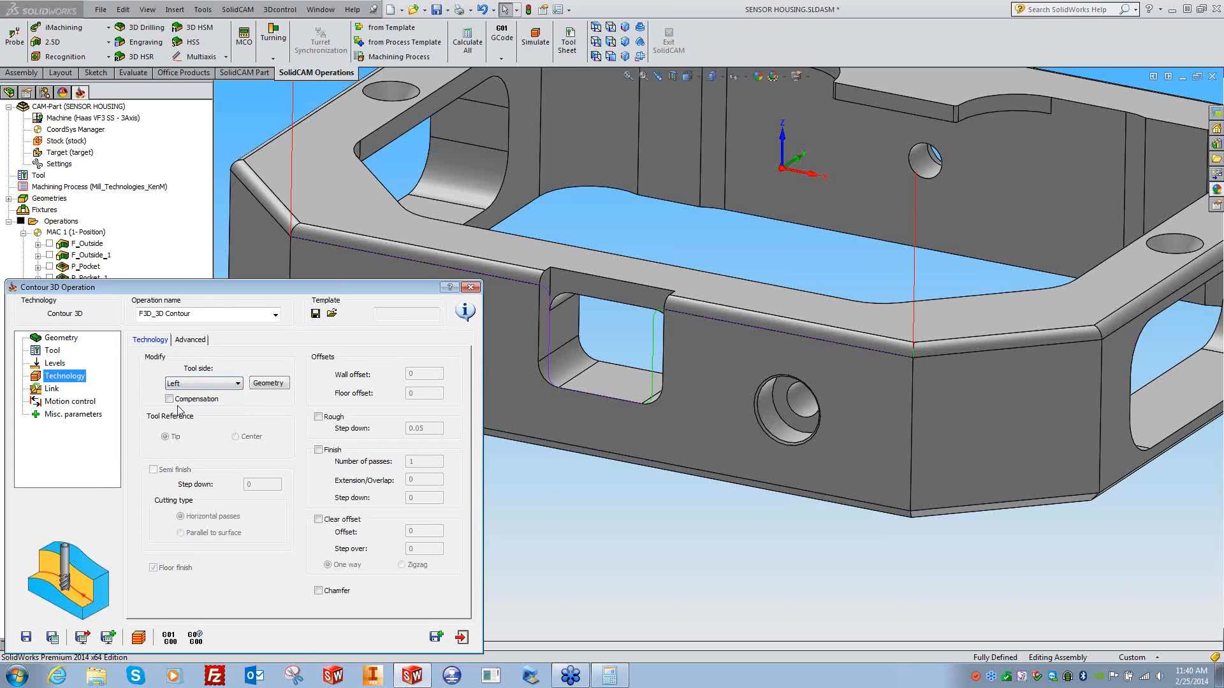
click(52, 637)
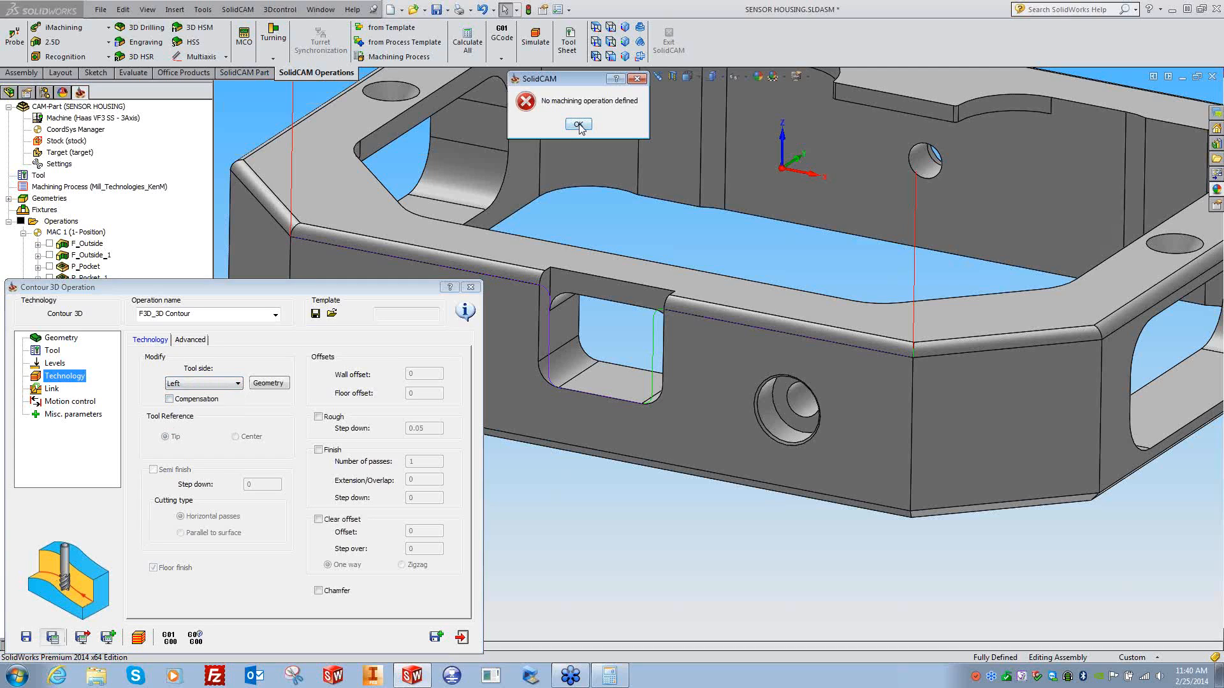
click(579, 125)
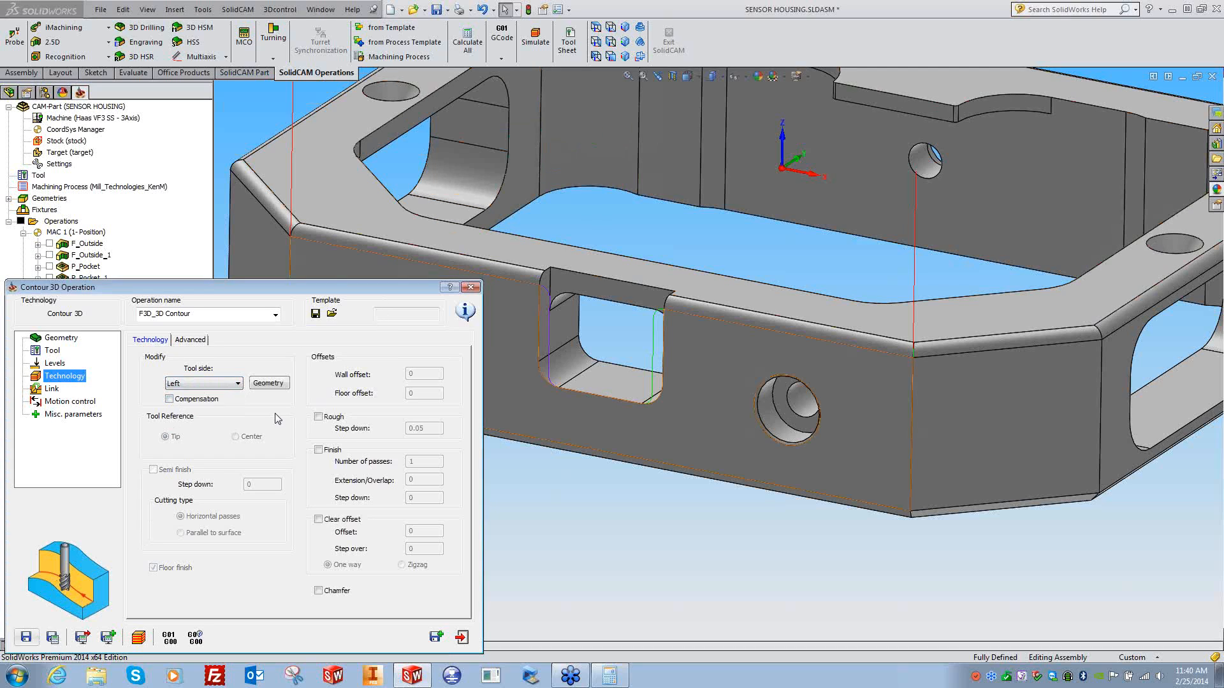
- Reset tool side to Left, enable a finish pass, and recalculate the toolpath
click(204, 383)
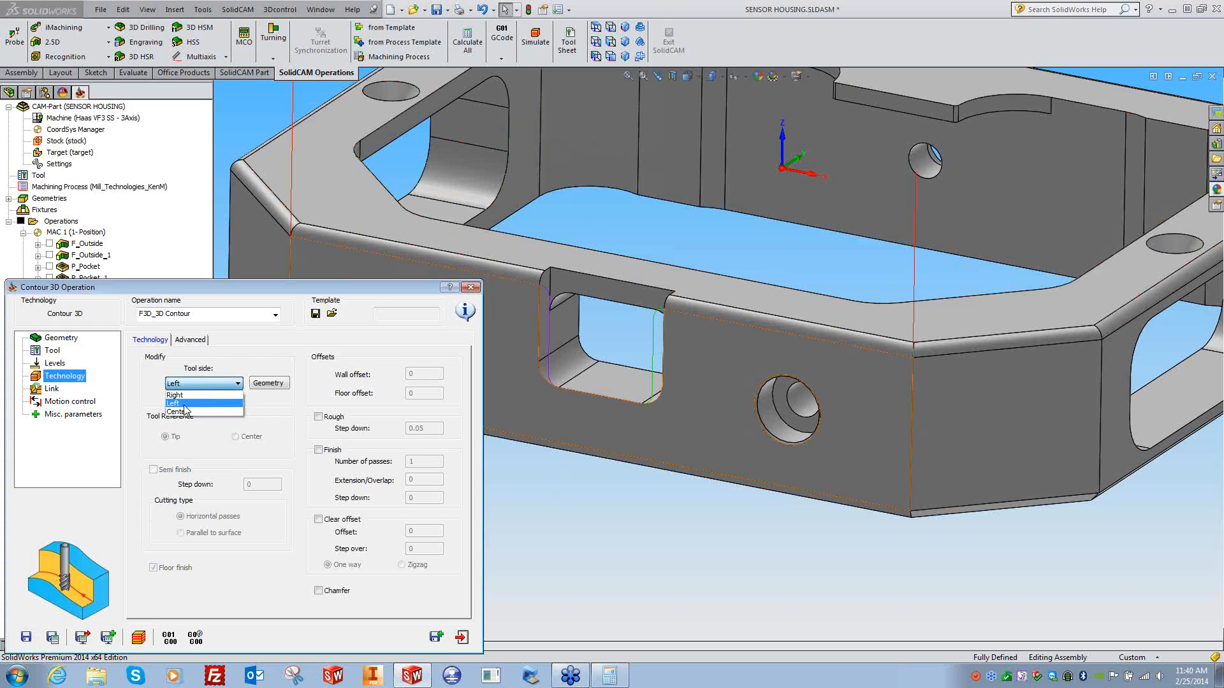
click(191, 412)
click(207, 383)
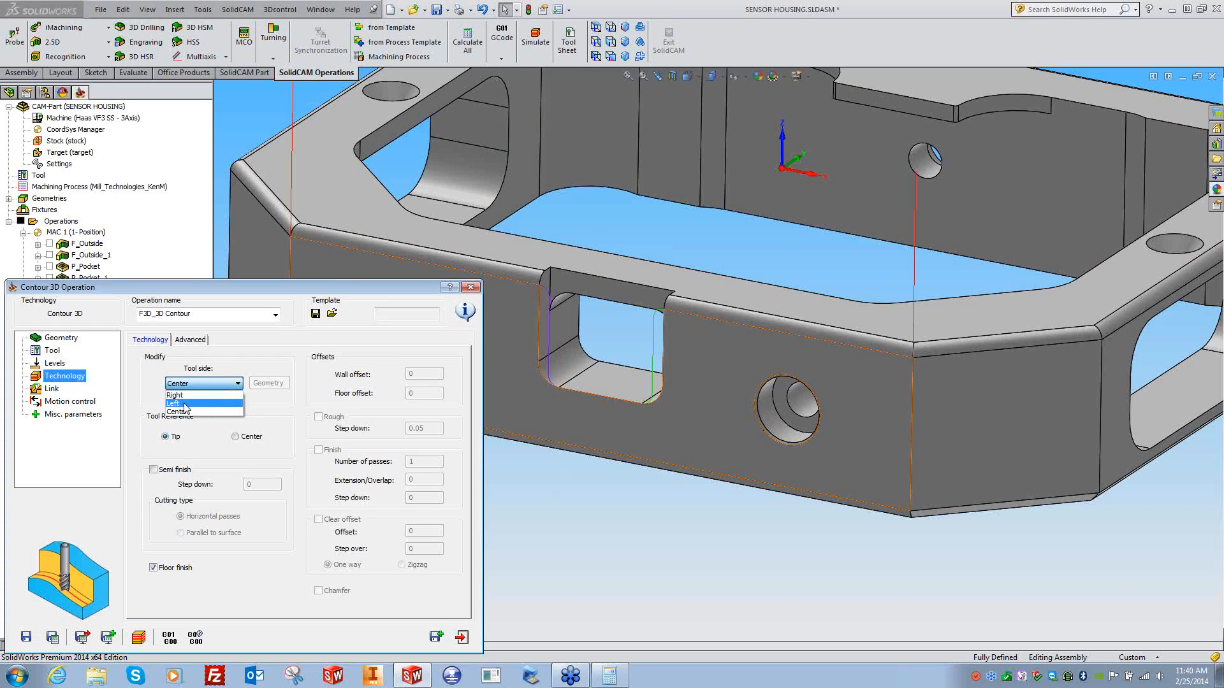
click(185, 404)
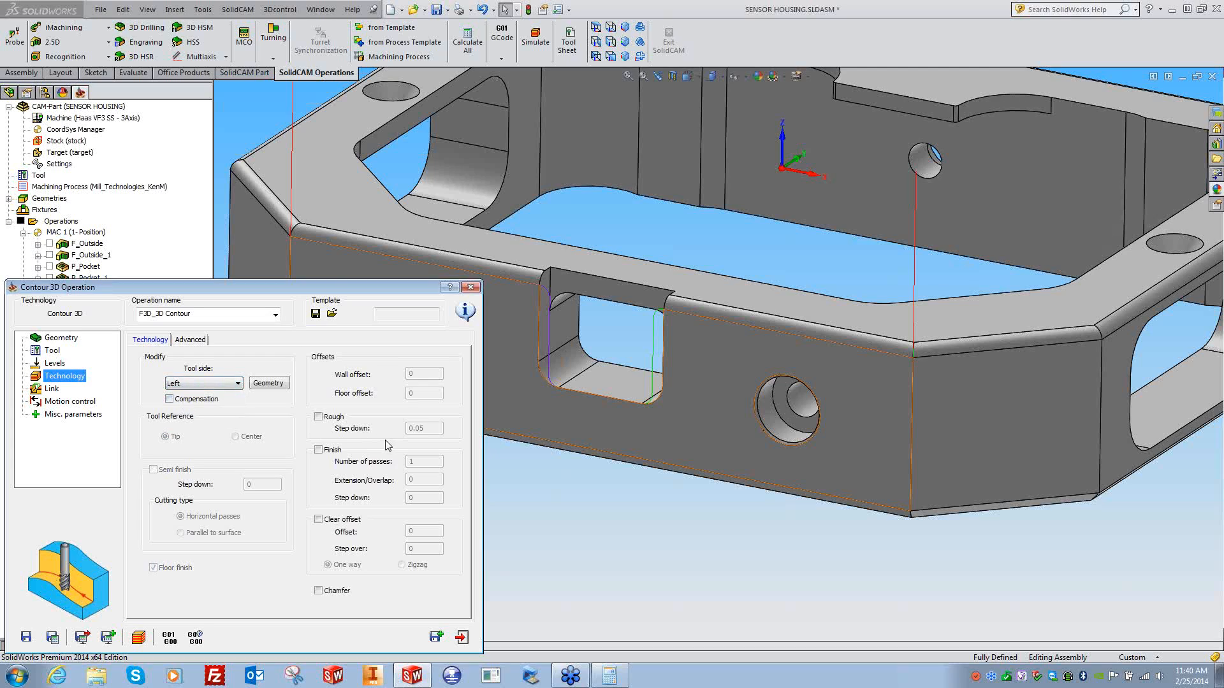
click(326, 454)
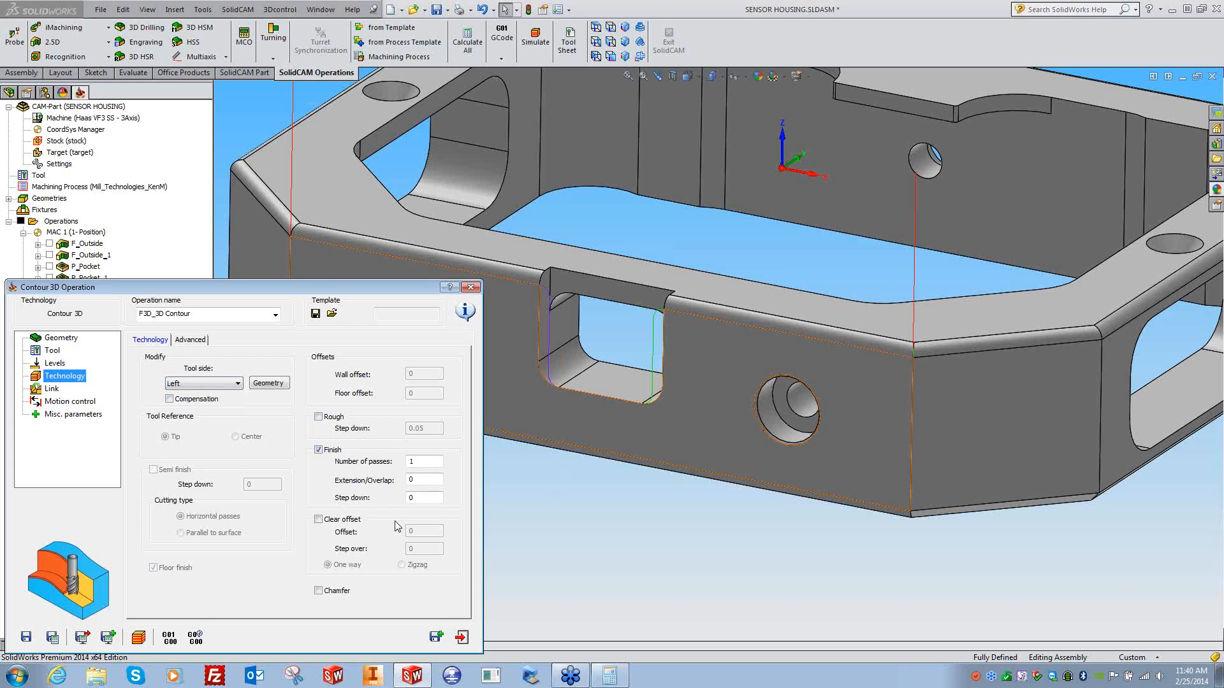
click(52, 637)
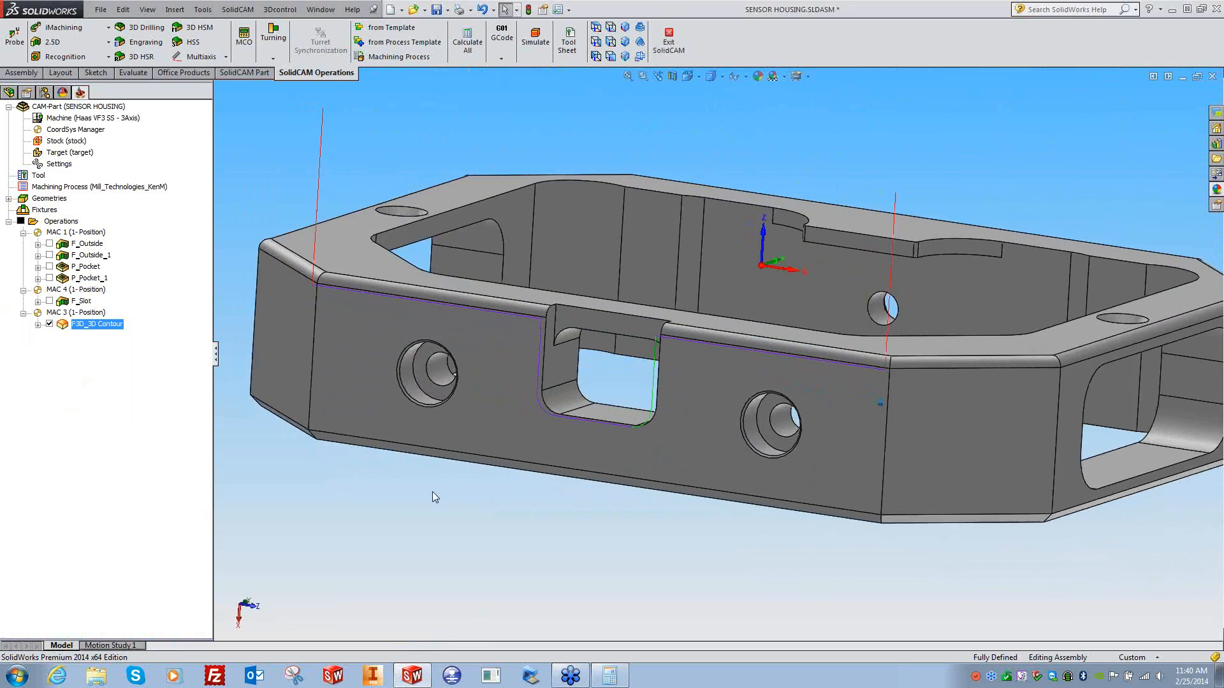
- Reopen F3D_3D Contour and set its tool side to Center
double_click(95, 327)
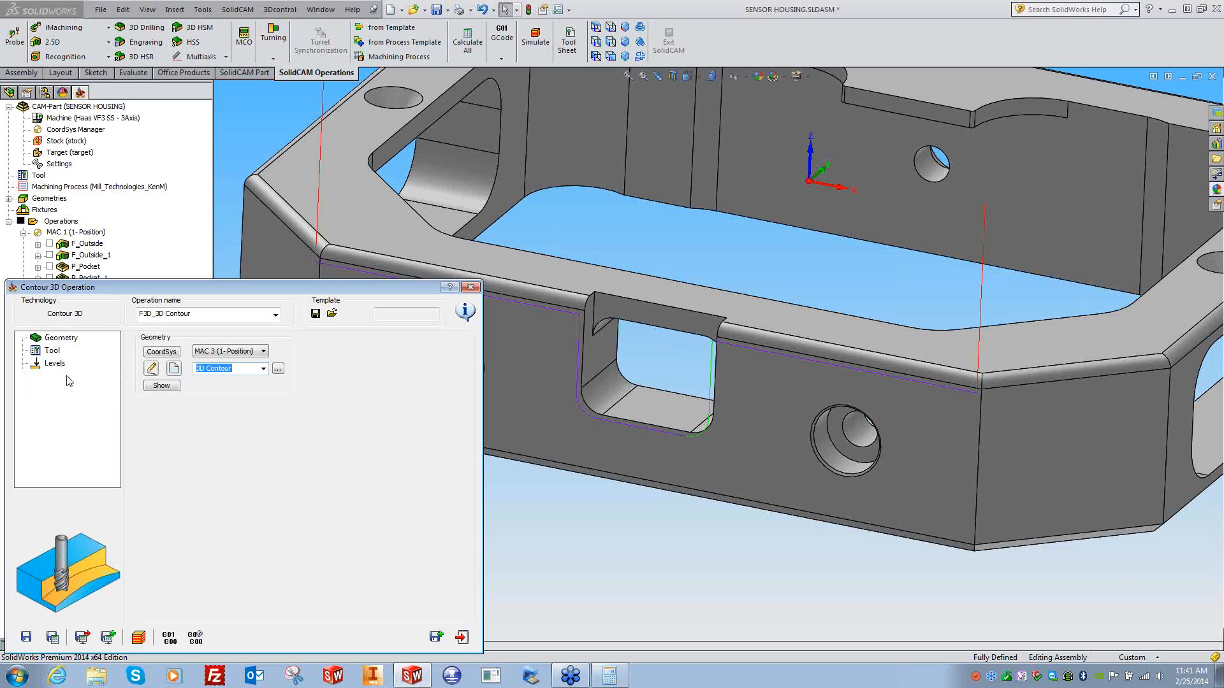
click(66, 376)
click(182, 342)
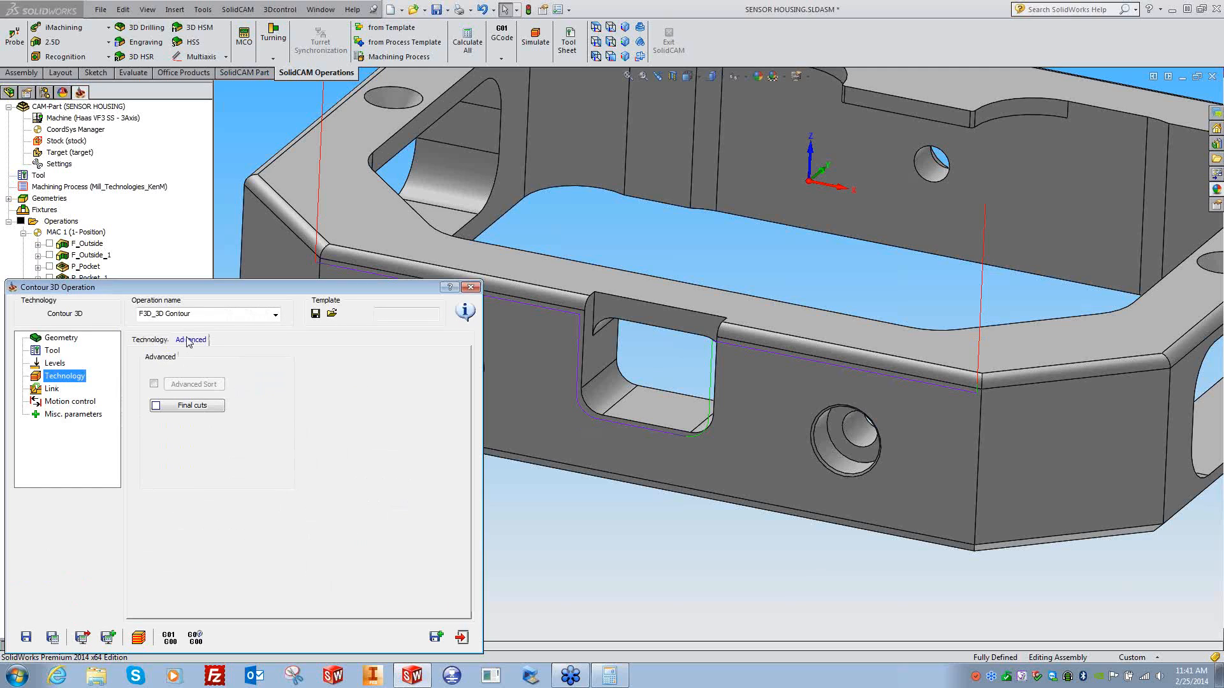
click(146, 341)
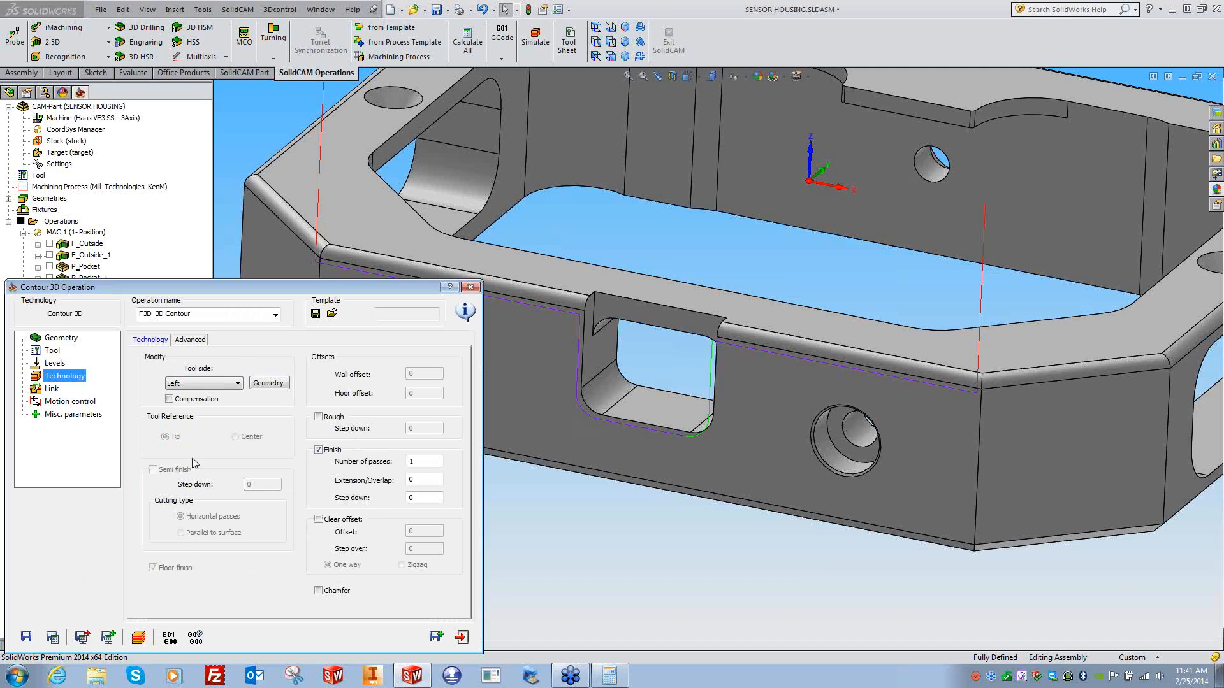
click(223, 385)
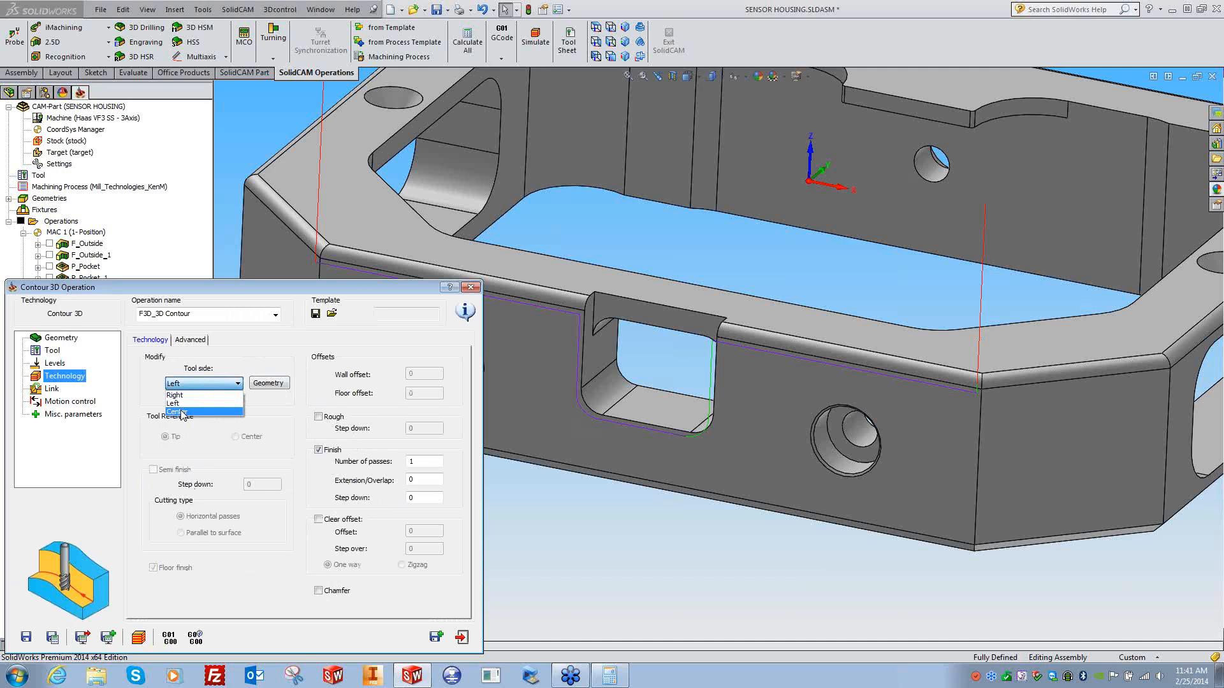
click(183, 413)
- Enable semi-finish passes and leave the tool reference at Tip after trying Center
click(153, 470)
double_click(264, 486)
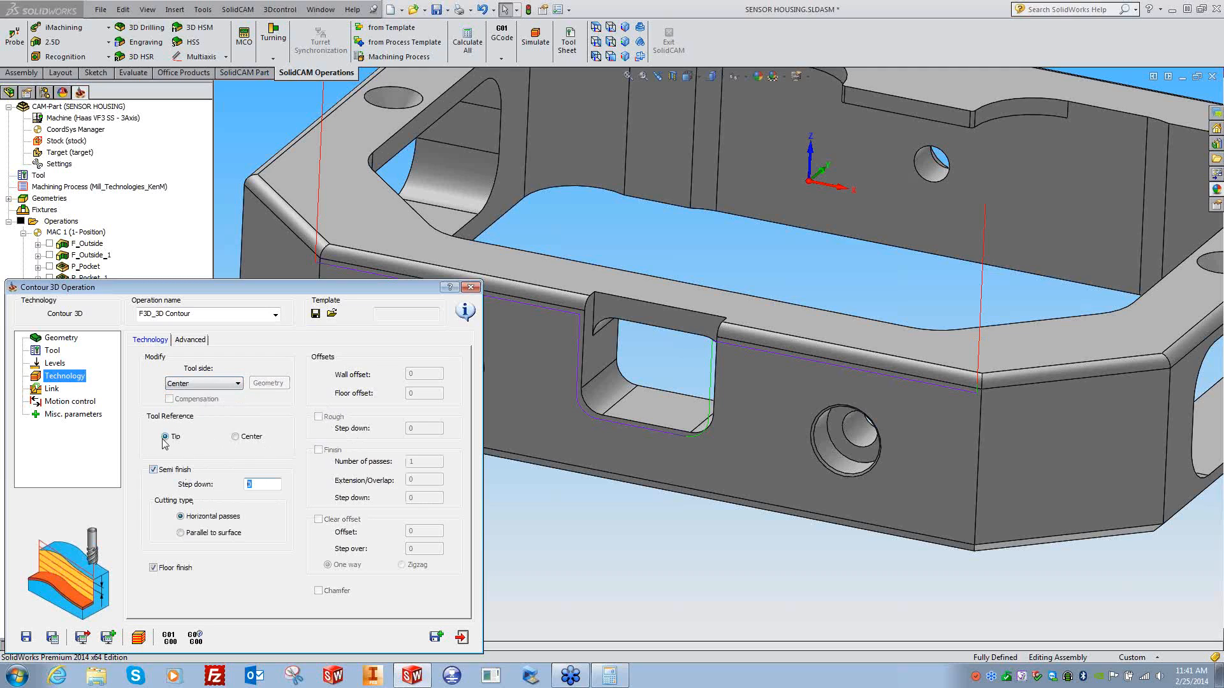
click(236, 438)
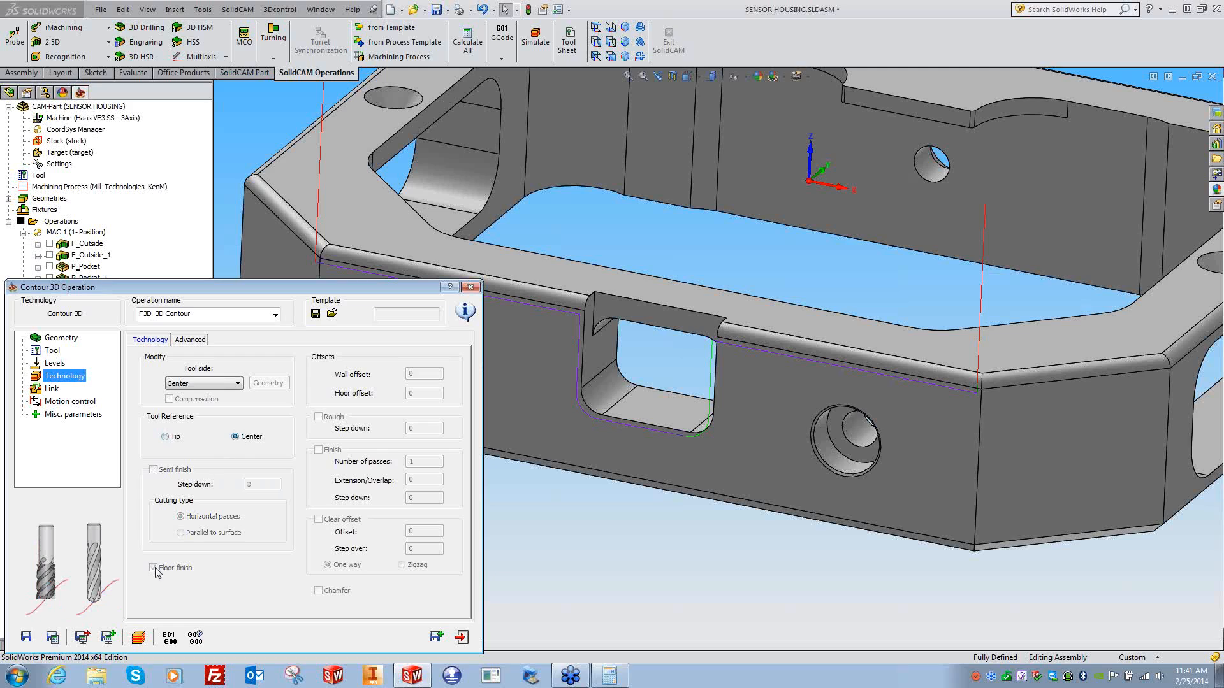
click(175, 438)
click(236, 437)
click(175, 439)
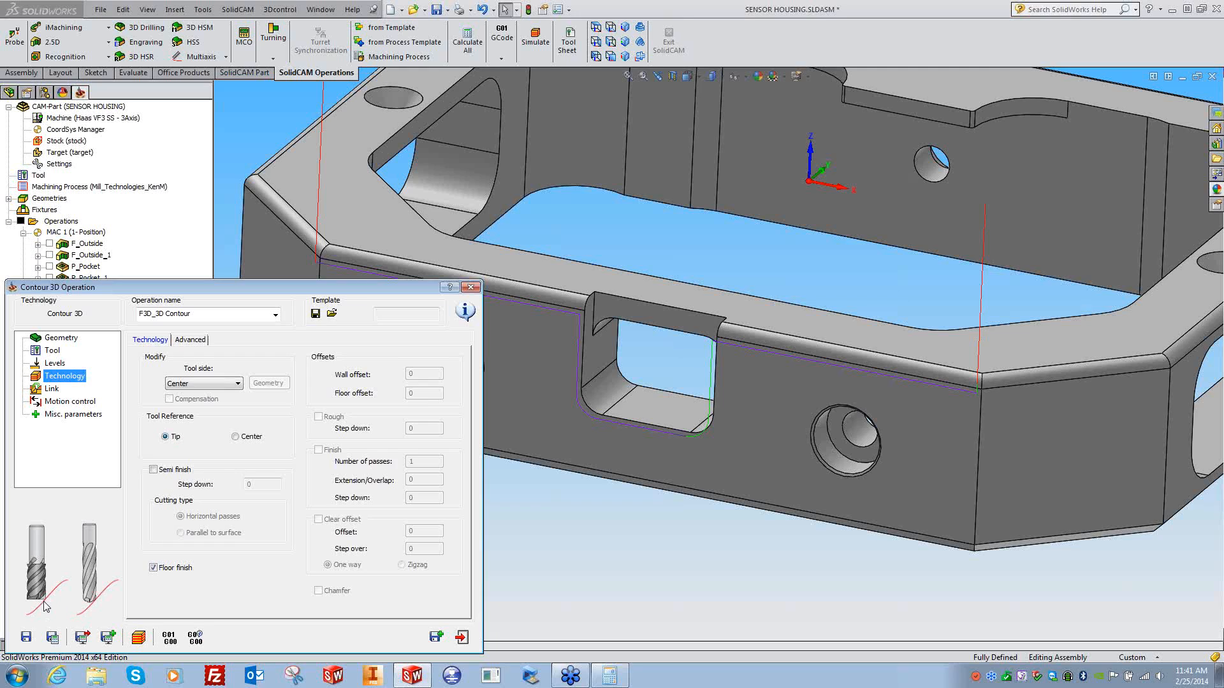
click(54, 353)
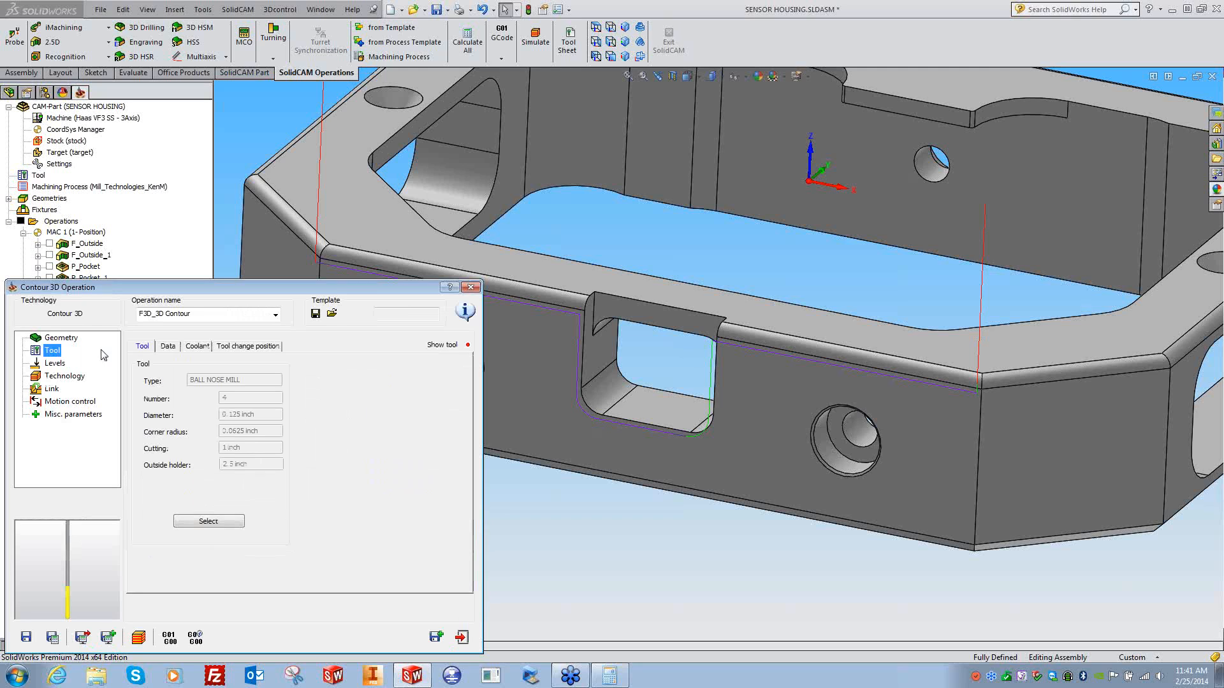
- Assign a new end mill with 0.125-inch diameter as tool 5 and preview it
click(196, 522)
click(29, 621)
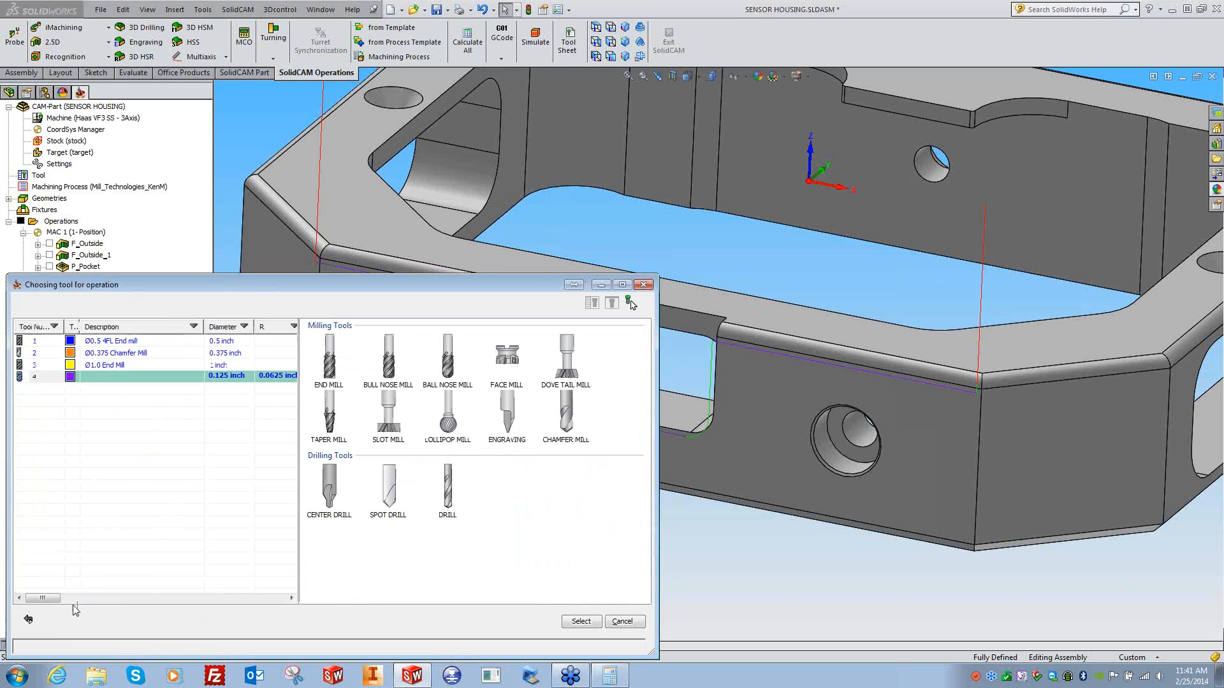
double_click(329, 357)
drag(493, 422, 453, 424)
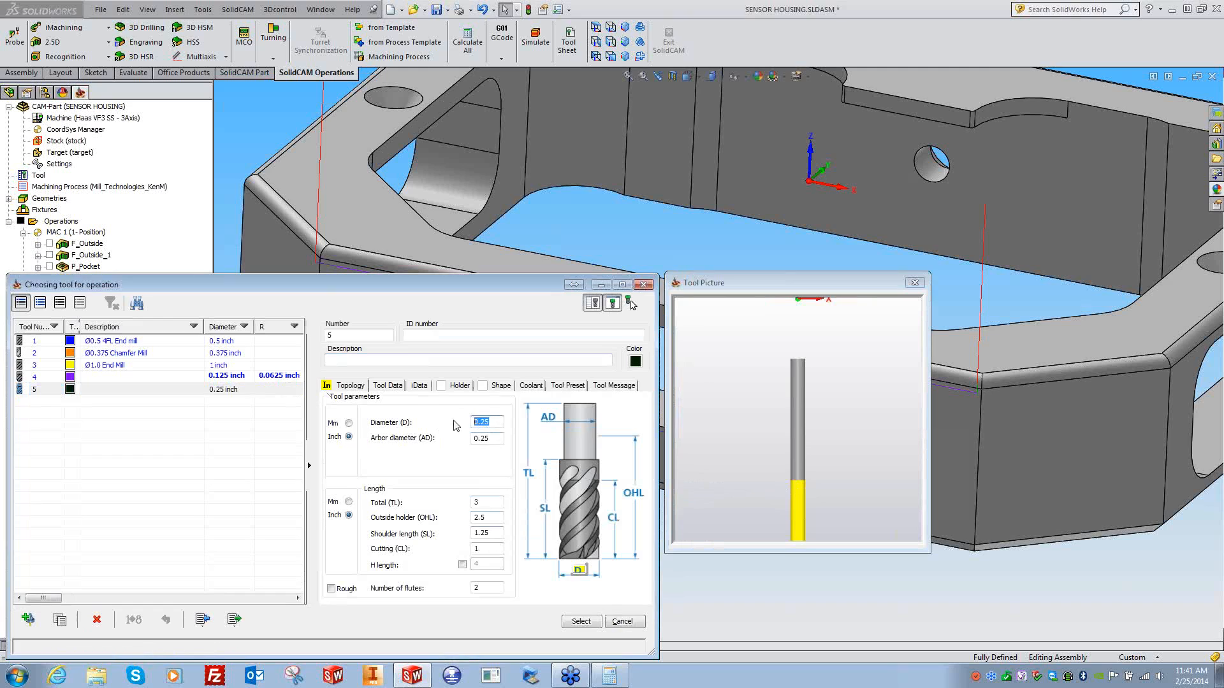
text(.375)
key(Tab)
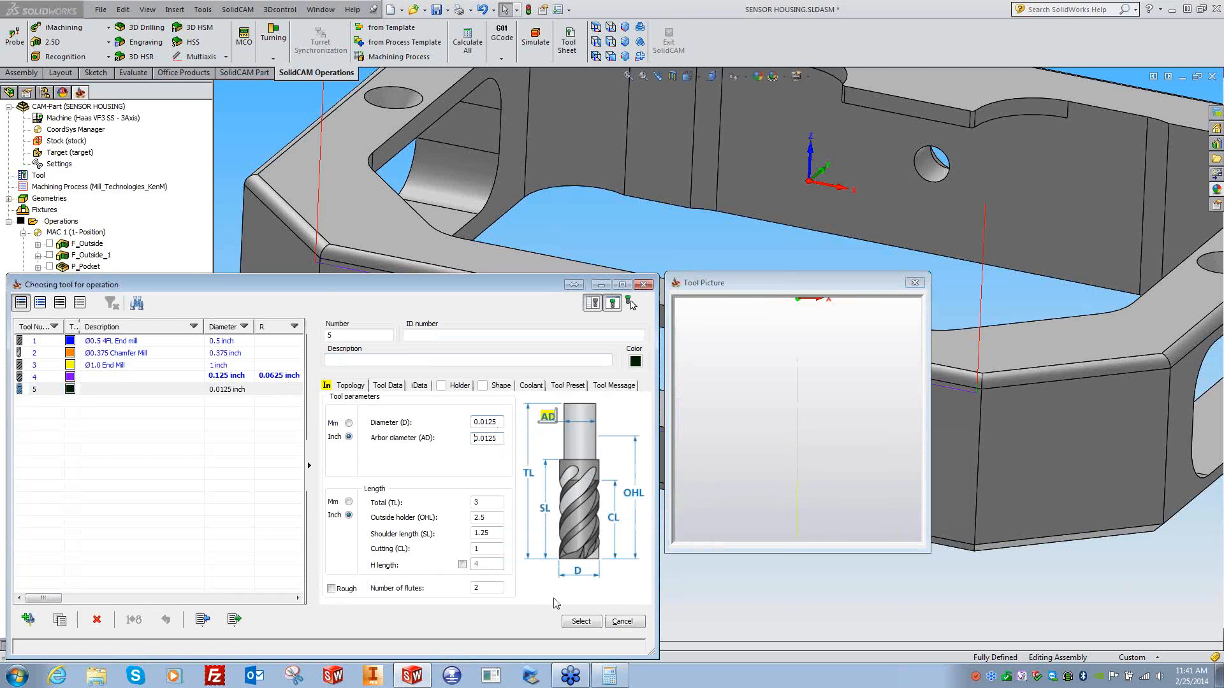
text(.125)
key(Tab)
click(581, 622)
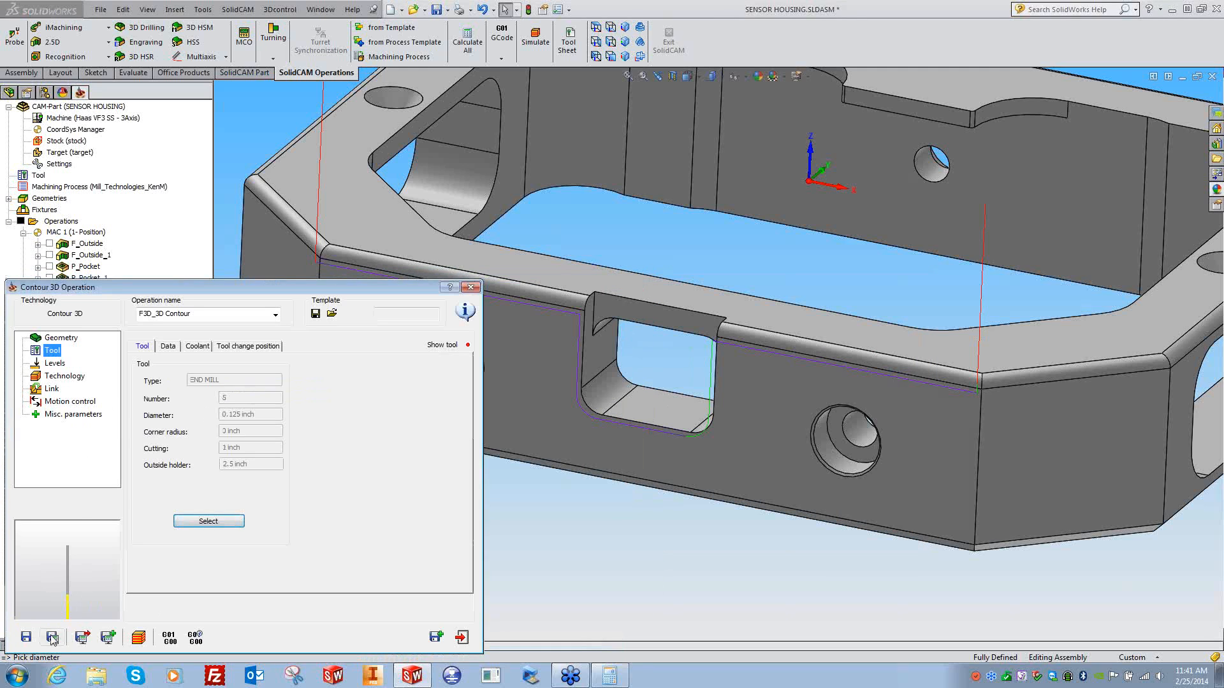
click(650, 623)
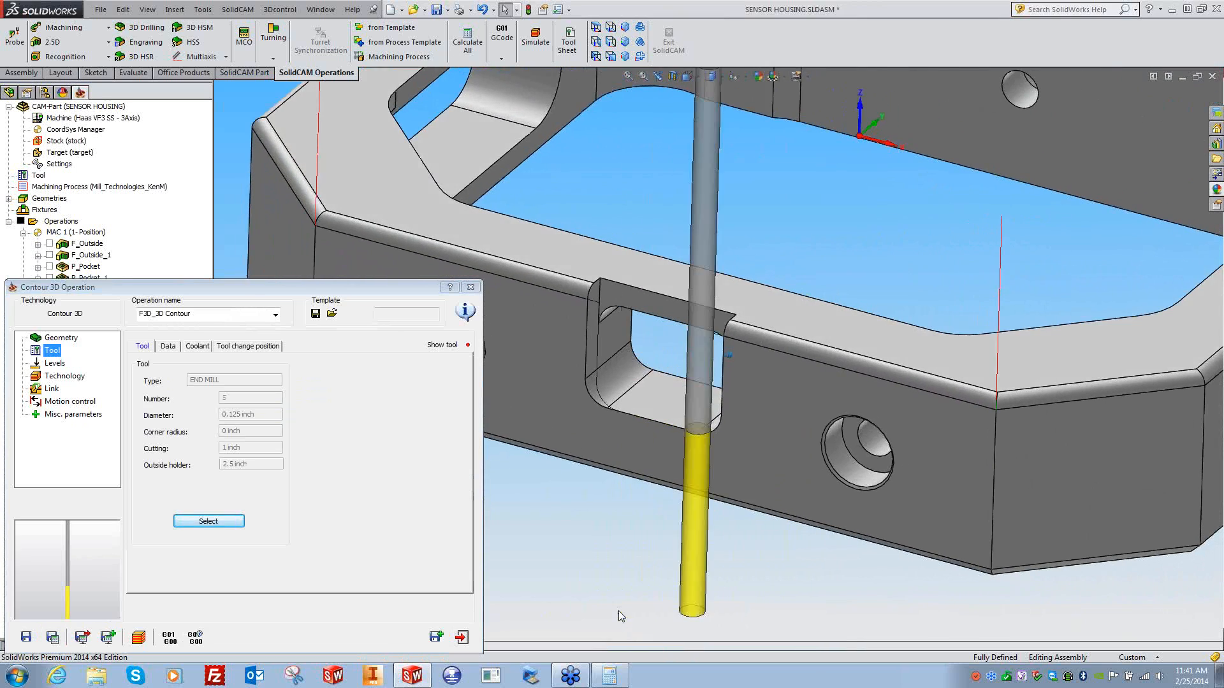
- Keep the tool reference at Tip, set lead-in to None, and close the operation
click(64, 377)
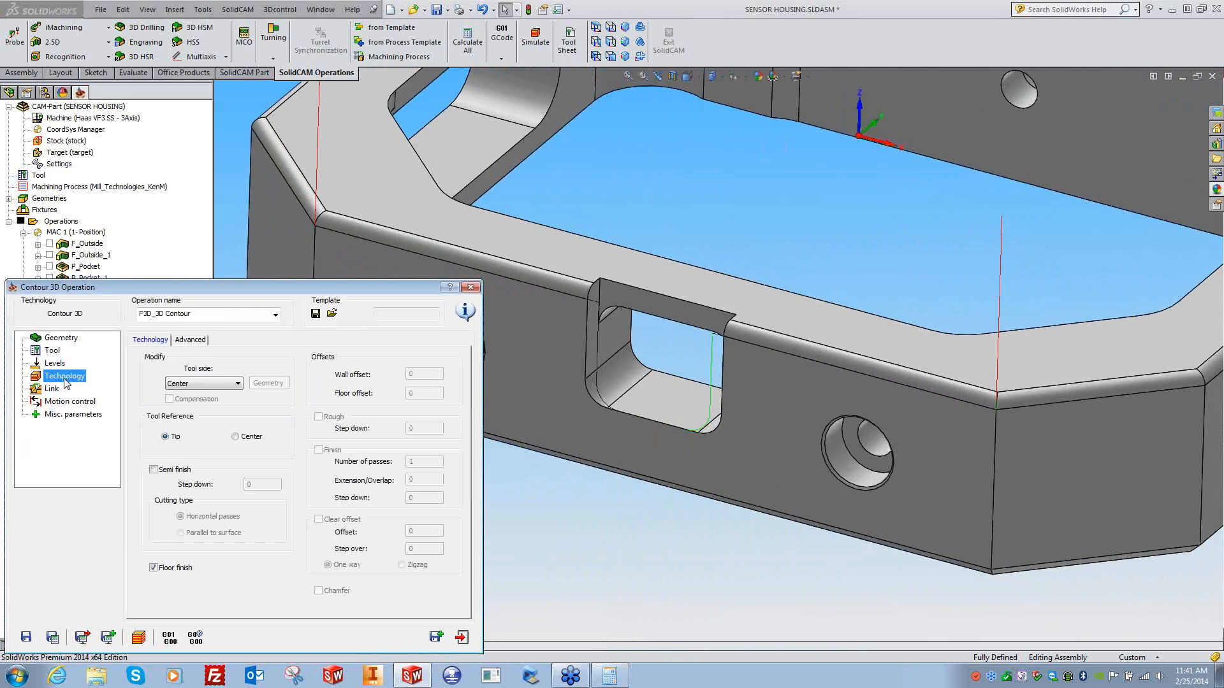
click(247, 437)
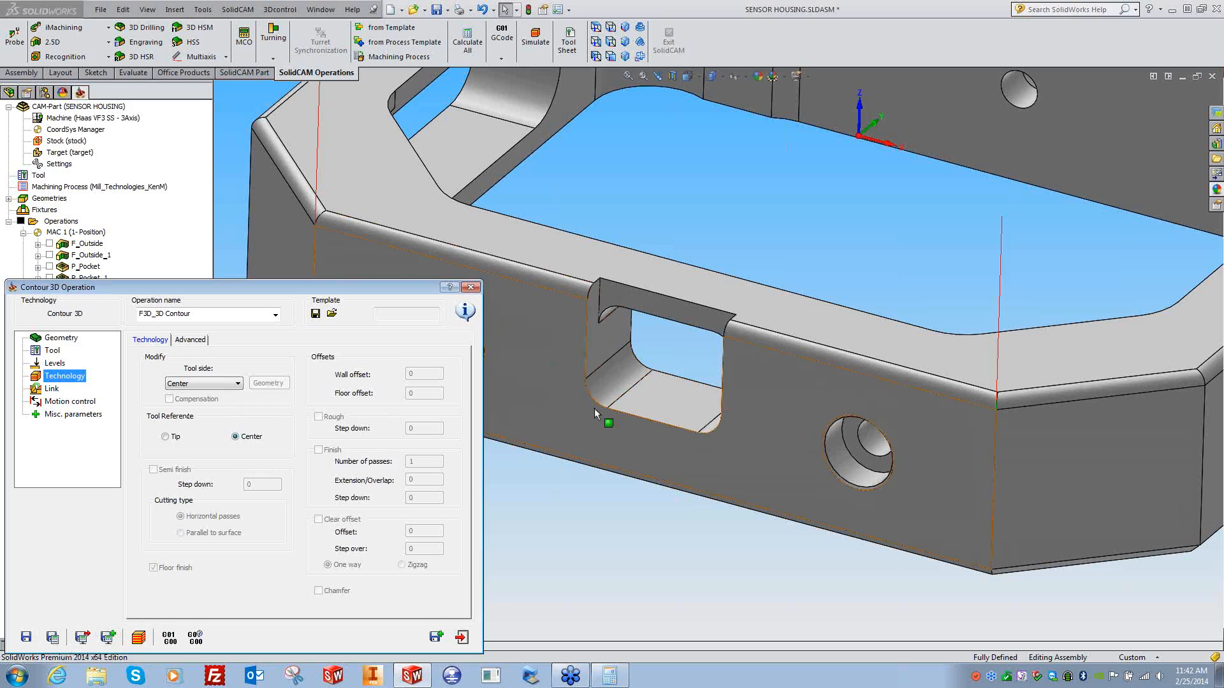
click(167, 437)
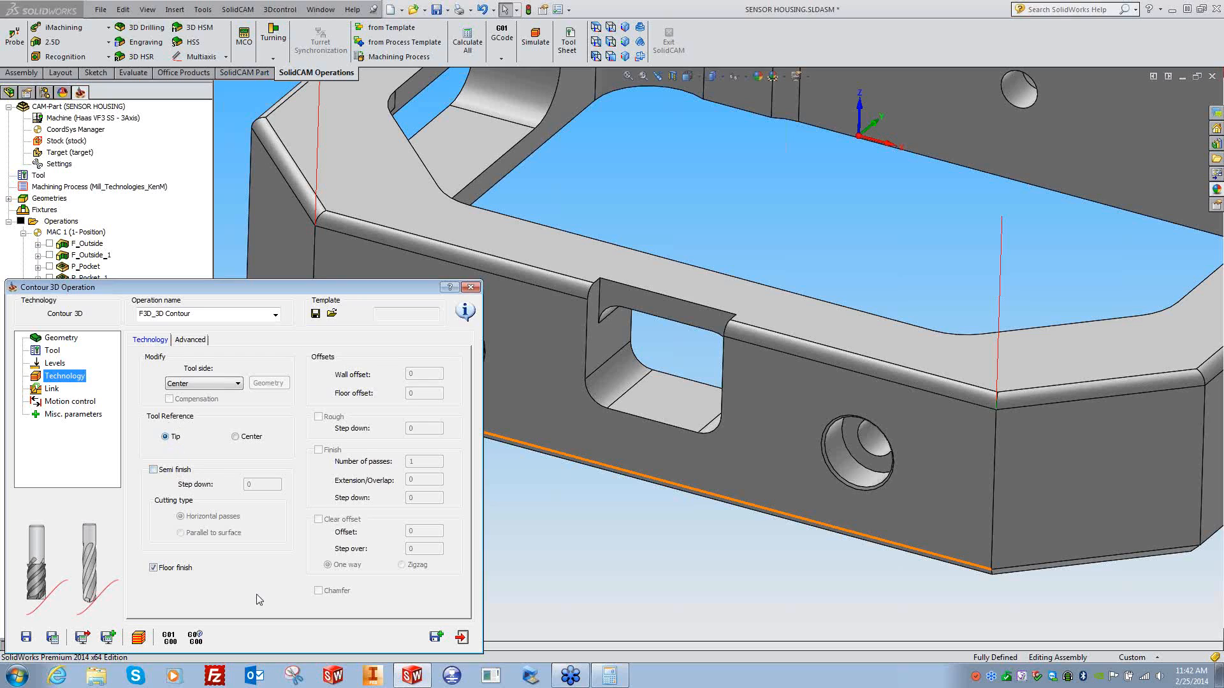
click(50, 390)
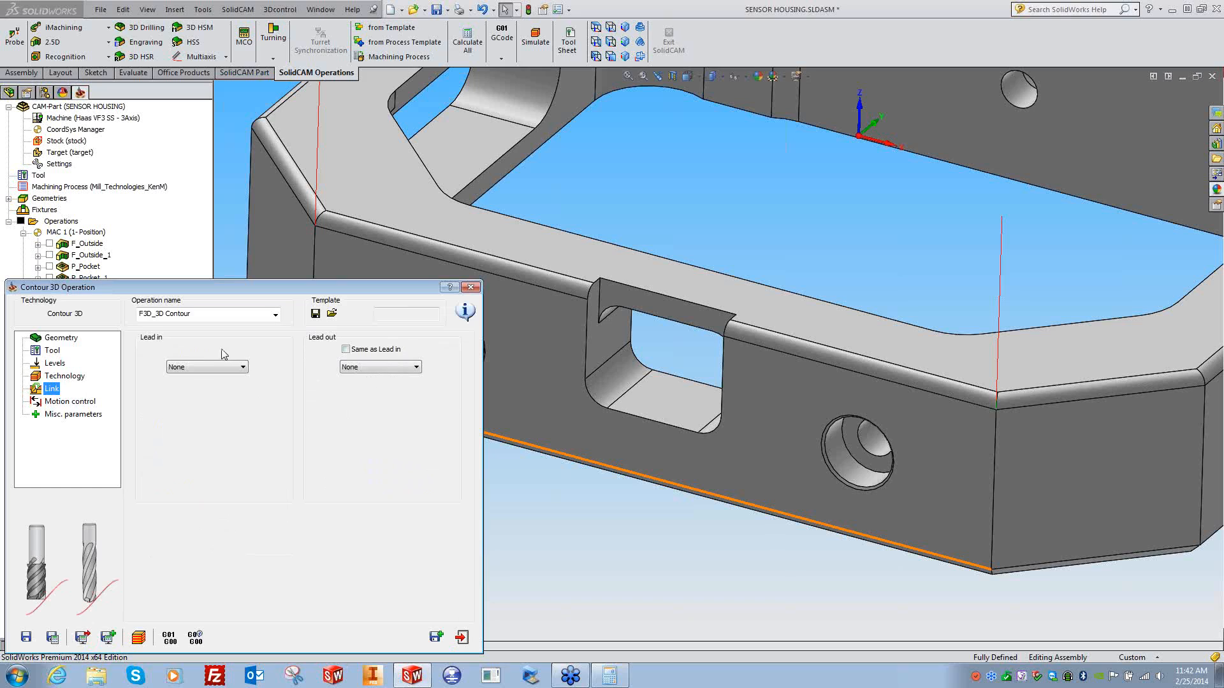
click(205, 368)
click(376, 404)
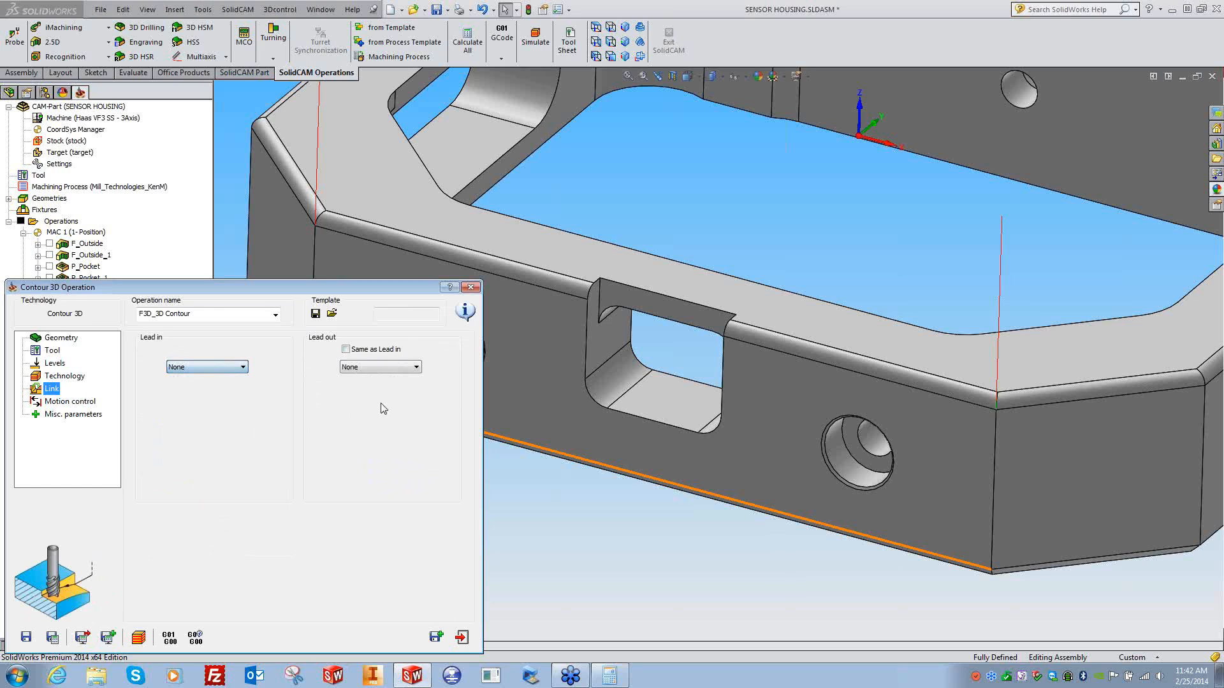
click(471, 288)
- Confirm leaving the operation, browse the milling options, then close the SENSOR HOUSING CAM-part
click(570, 120)
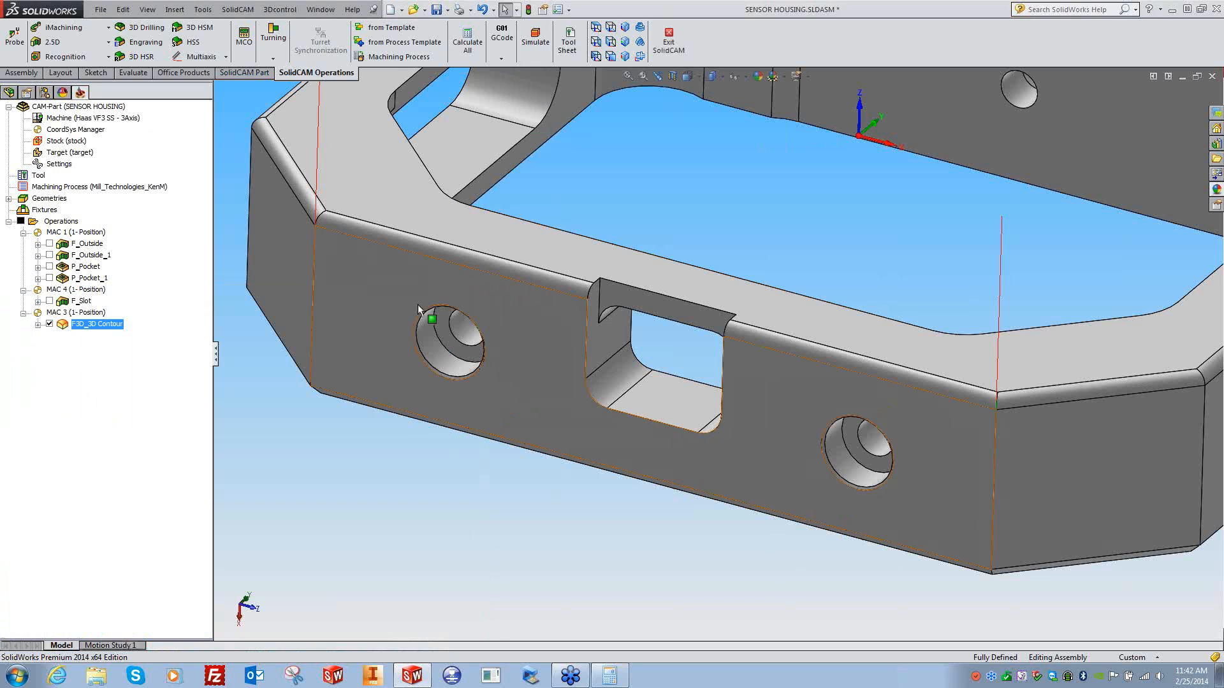
right_click(69, 223)
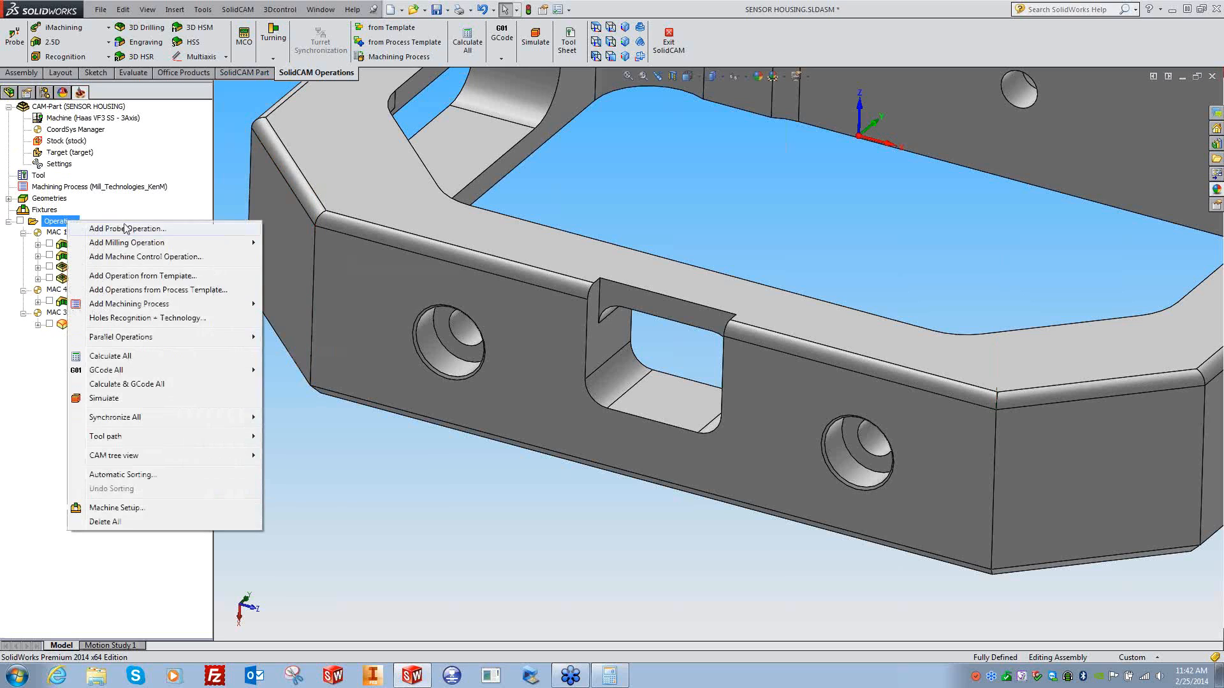
mouse_move(164, 246)
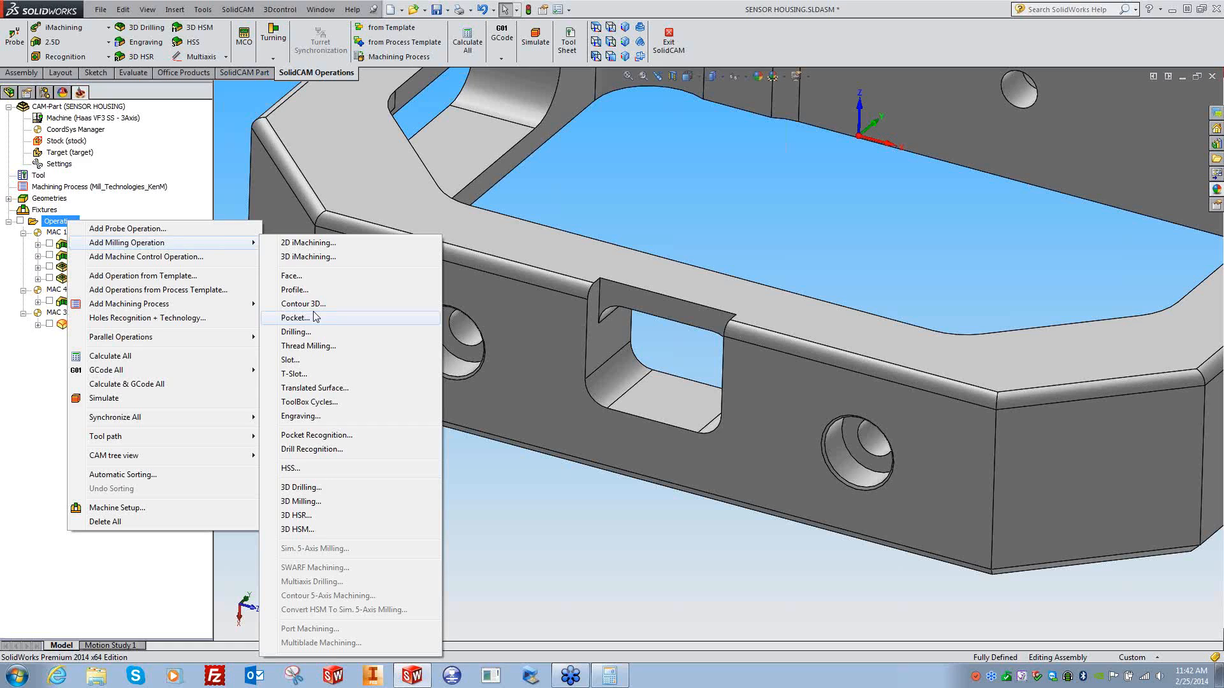
click(308, 346)
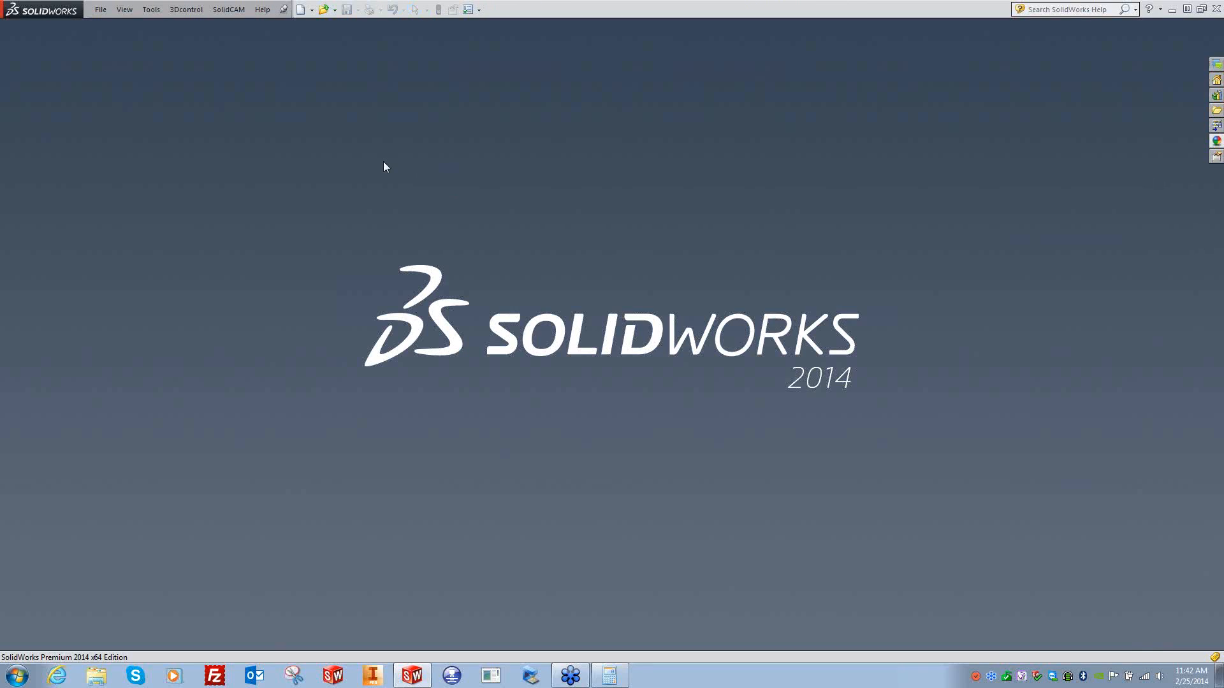
- Open ANGLE BRACKET.PRT from D:\SolidCAM\2 Axis
click(228, 9)
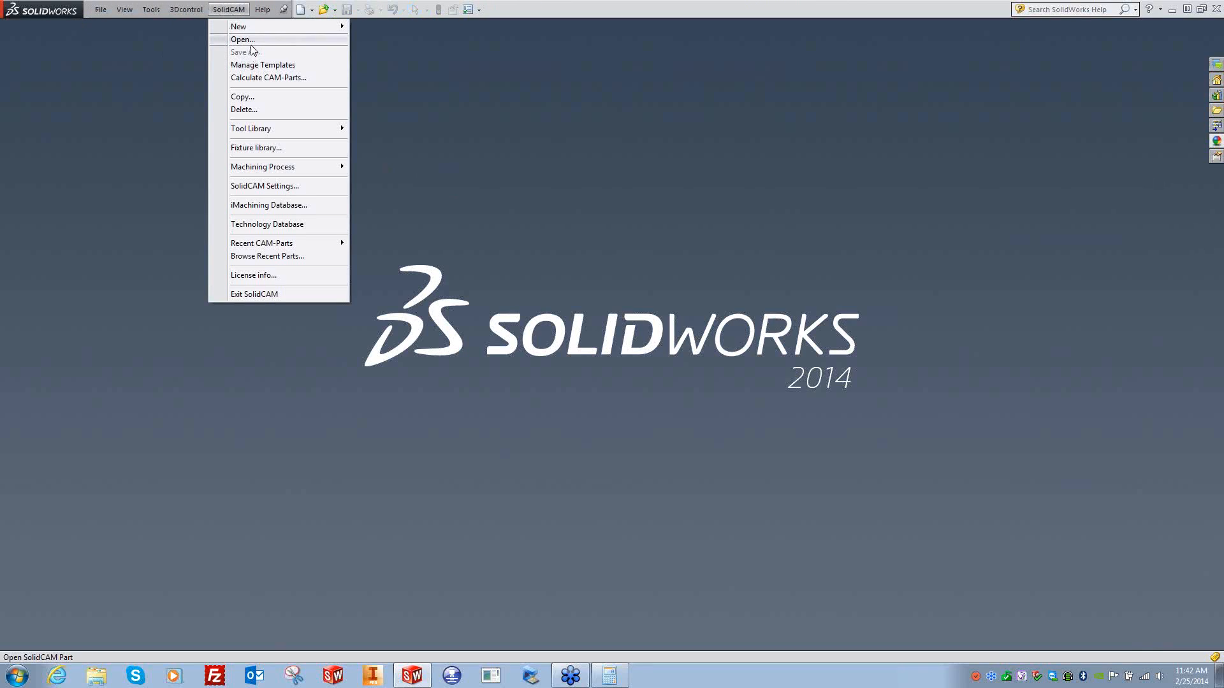
click(233, 39)
click(466, 232)
click(456, 325)
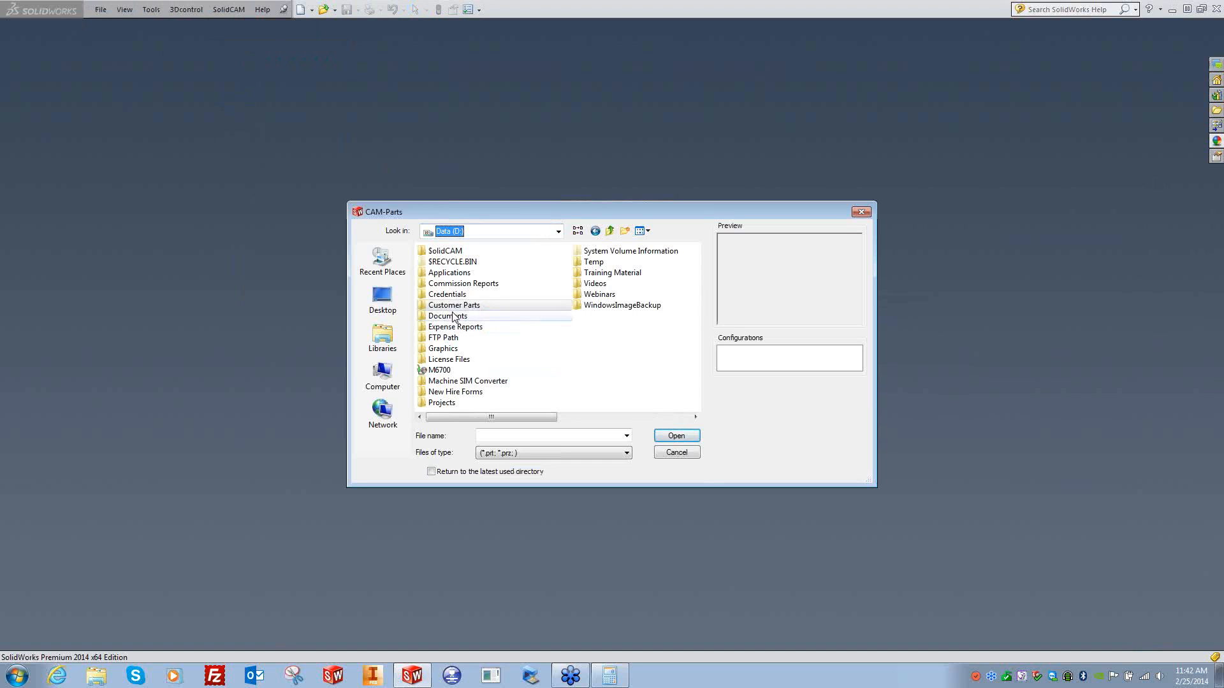
double_click(445, 251)
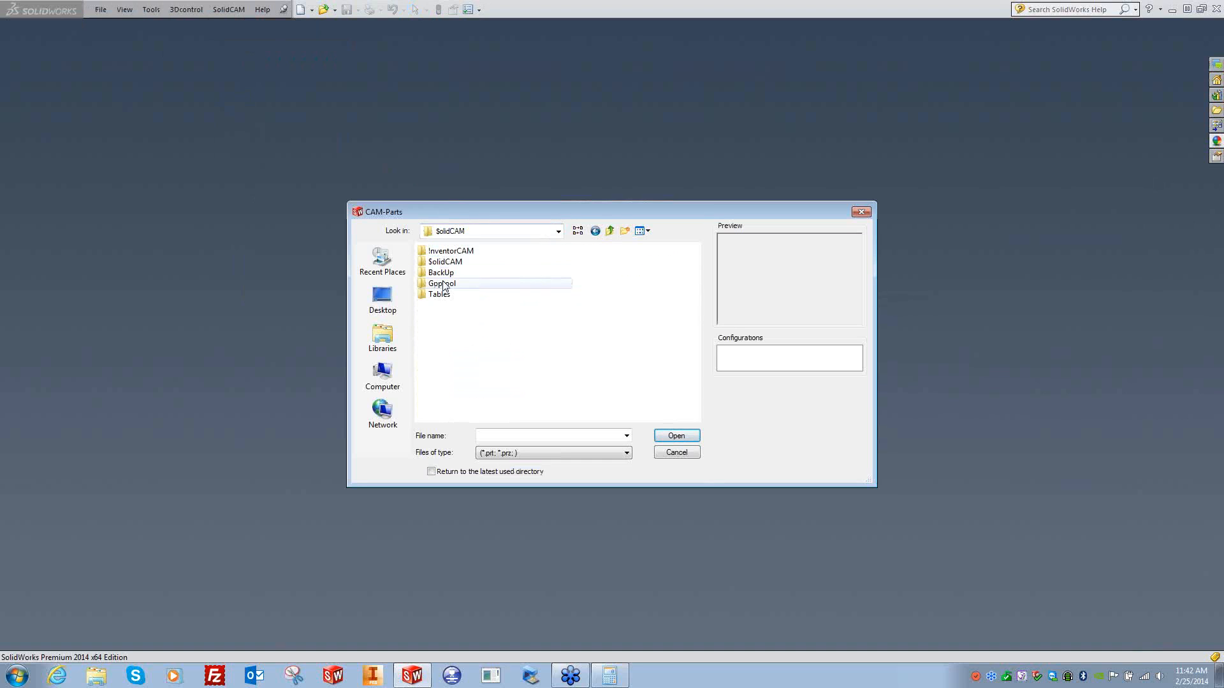
double_click(447, 263)
double_click(447, 264)
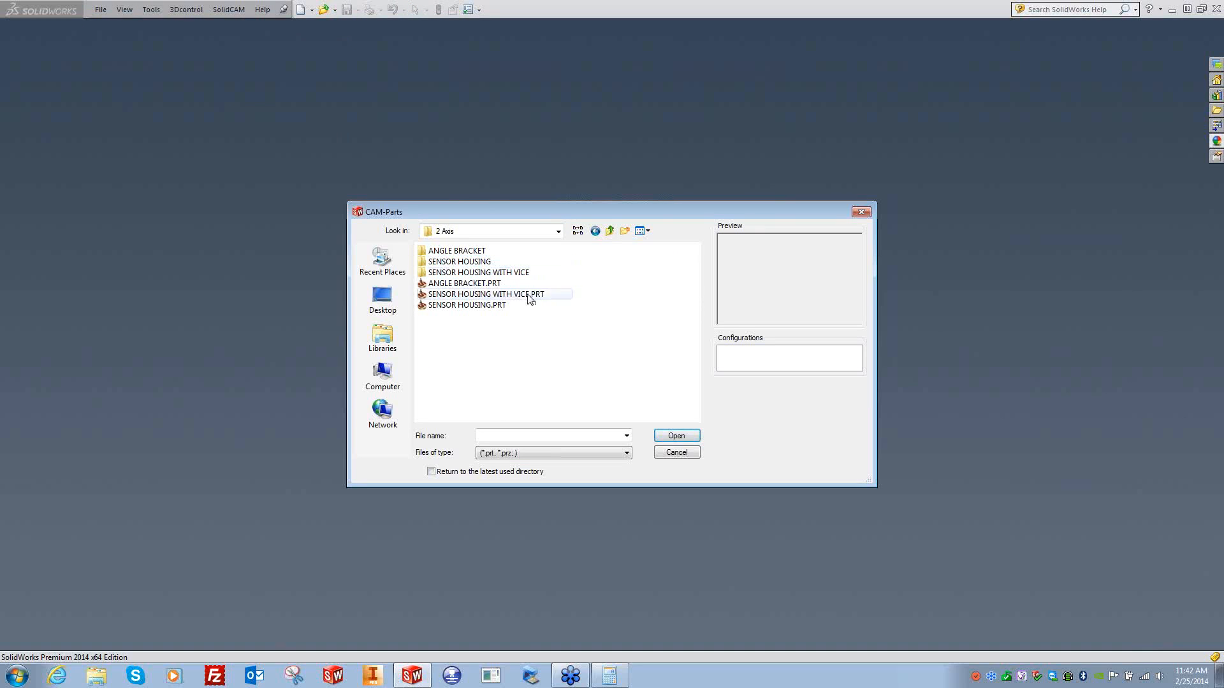
click(470, 284)
click(677, 436)
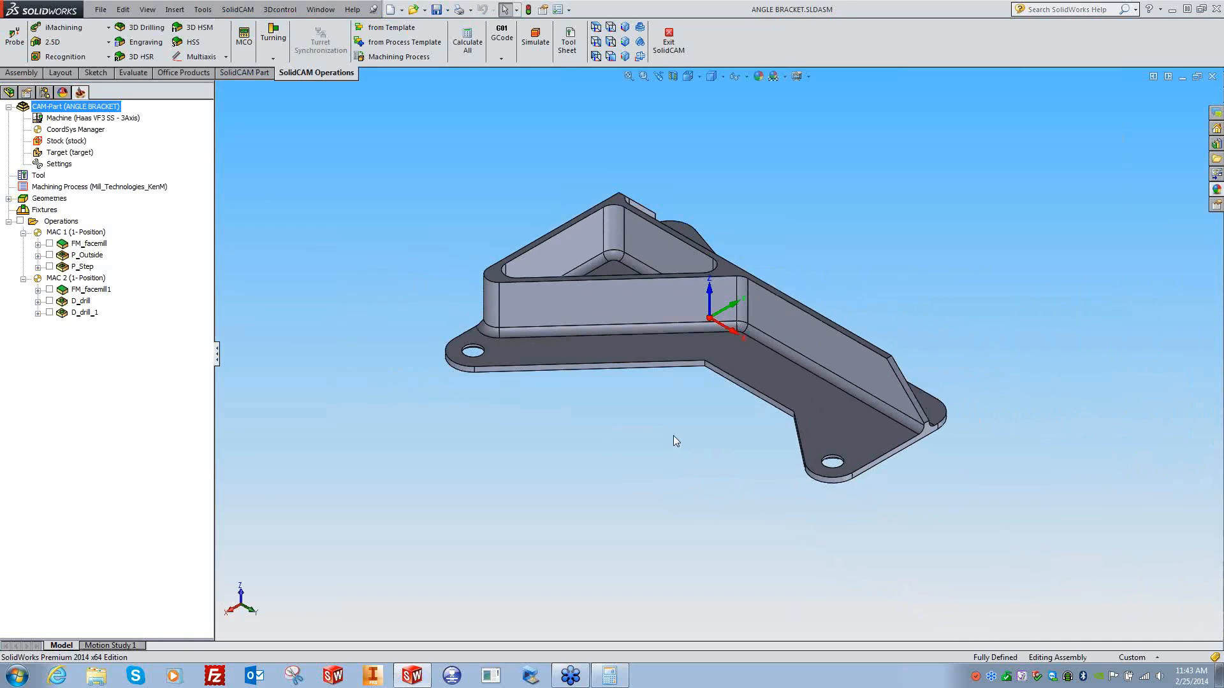
- Display the D_drill_1 and D_drill operation geometry, then hide it again
click(49, 312)
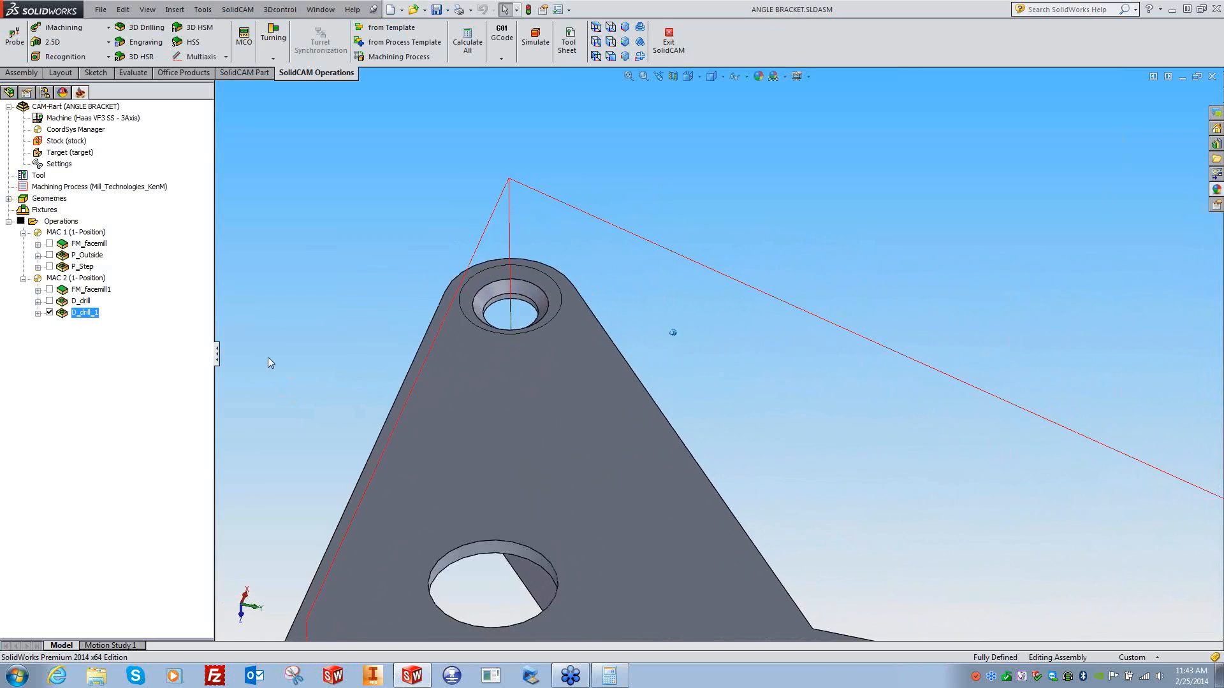
click(50, 301)
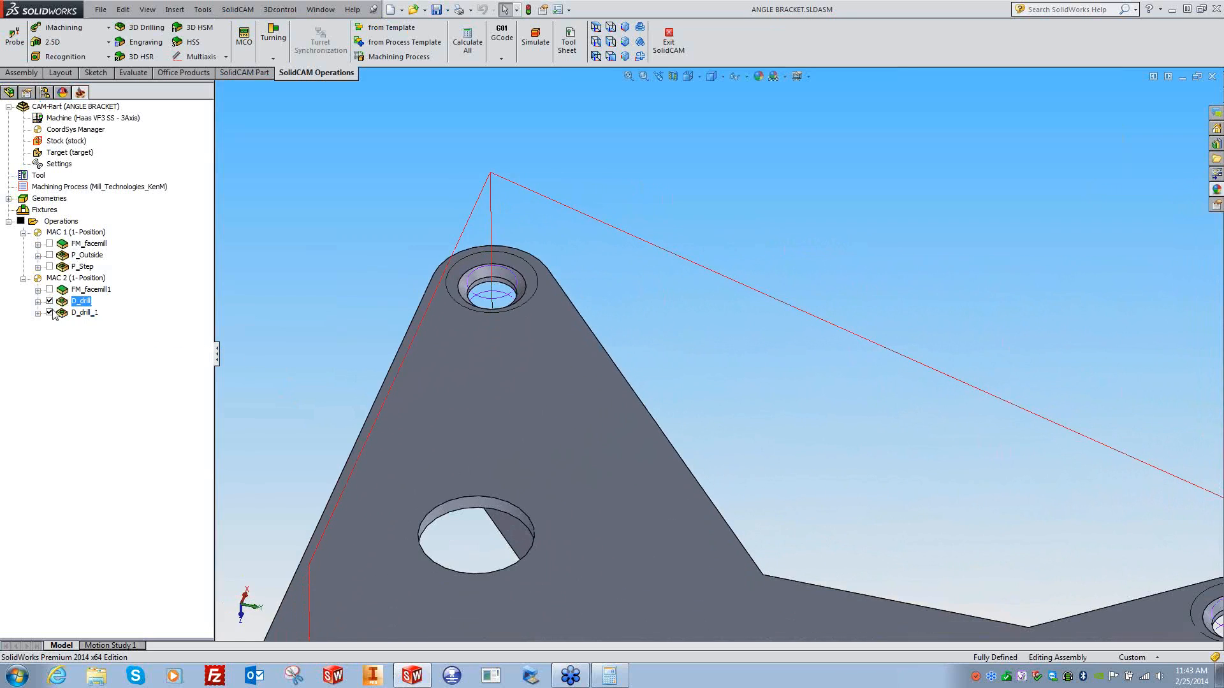
click(49, 313)
click(49, 301)
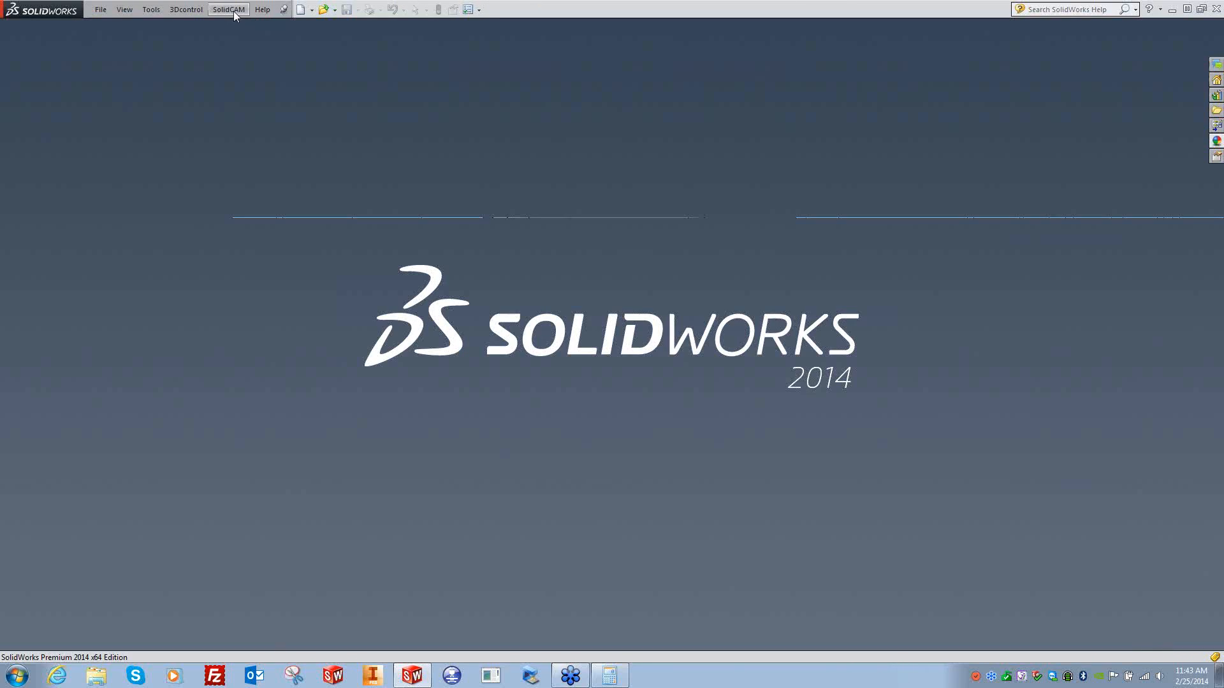
- Reopen SENSOR HOUSING.prt from the recent CAM-Parts list
click(229, 9)
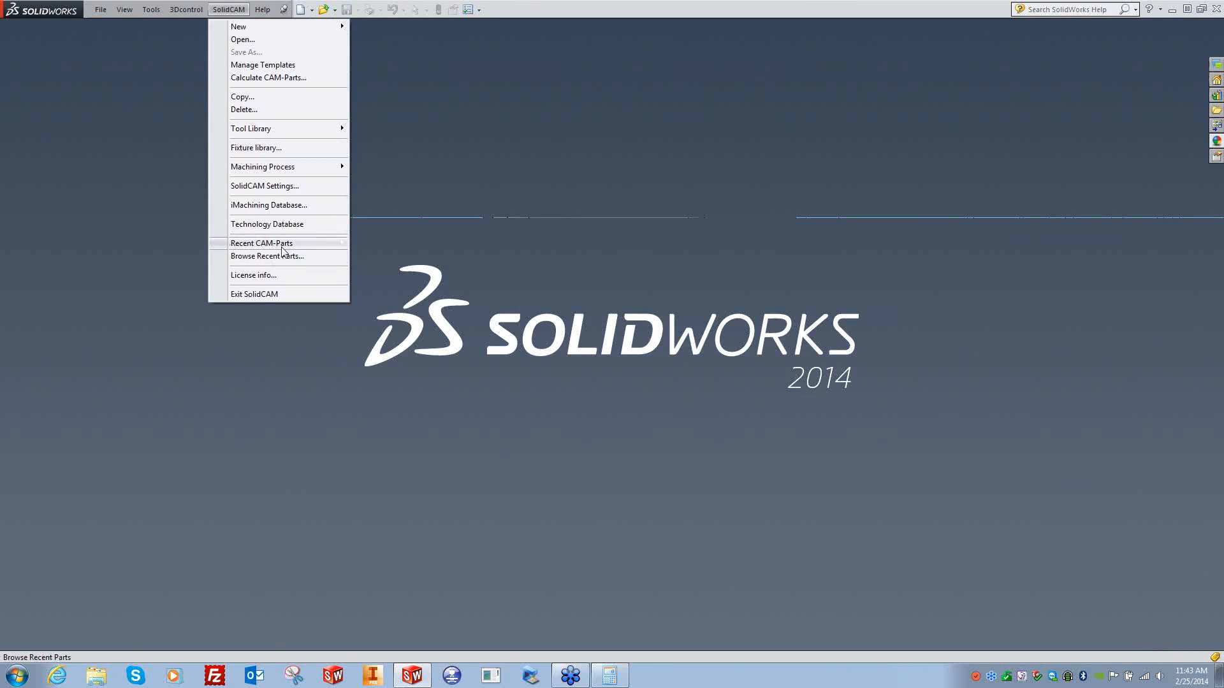
mouse_move(316, 246)
click(518, 257)
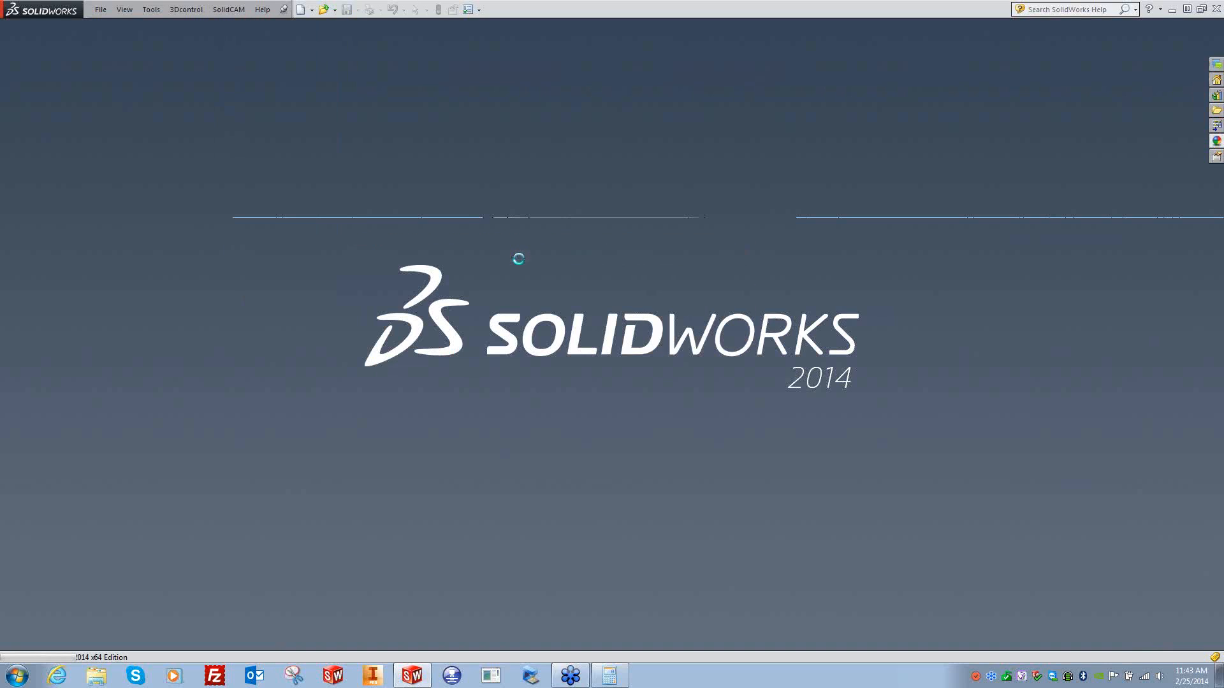
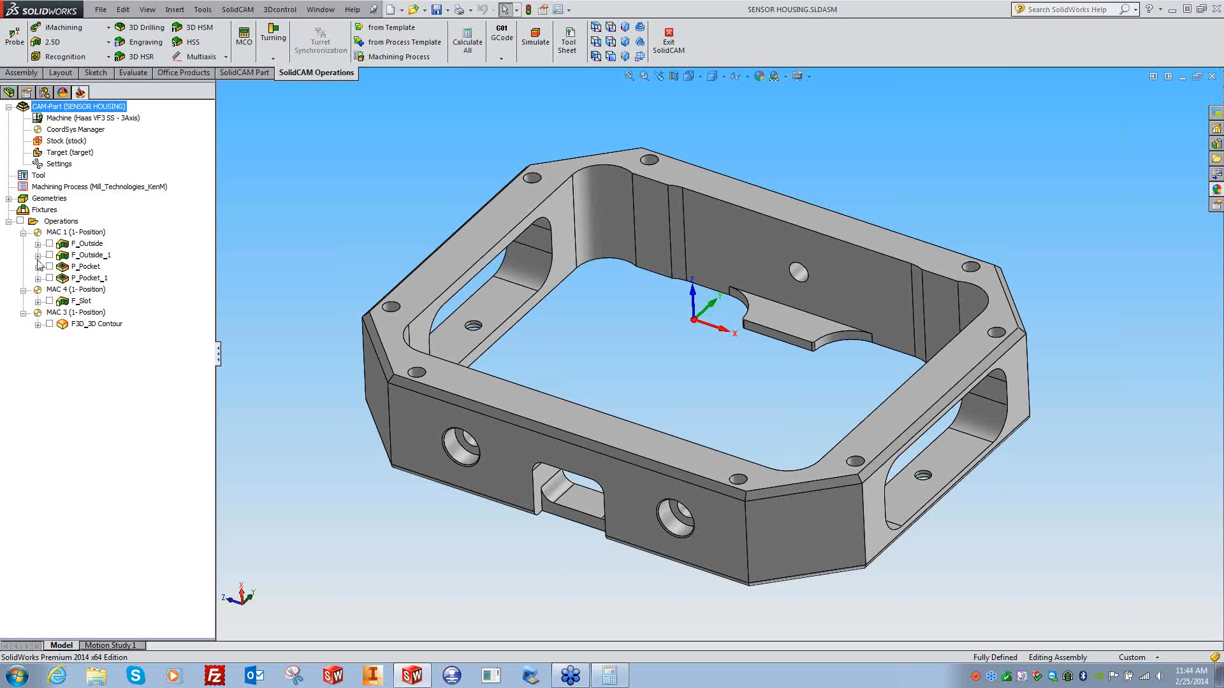
- Close SENSOR HOUSING and reopen ANGLE BRACKET.PRT from the recent CAM-Parts list
click(1212, 76)
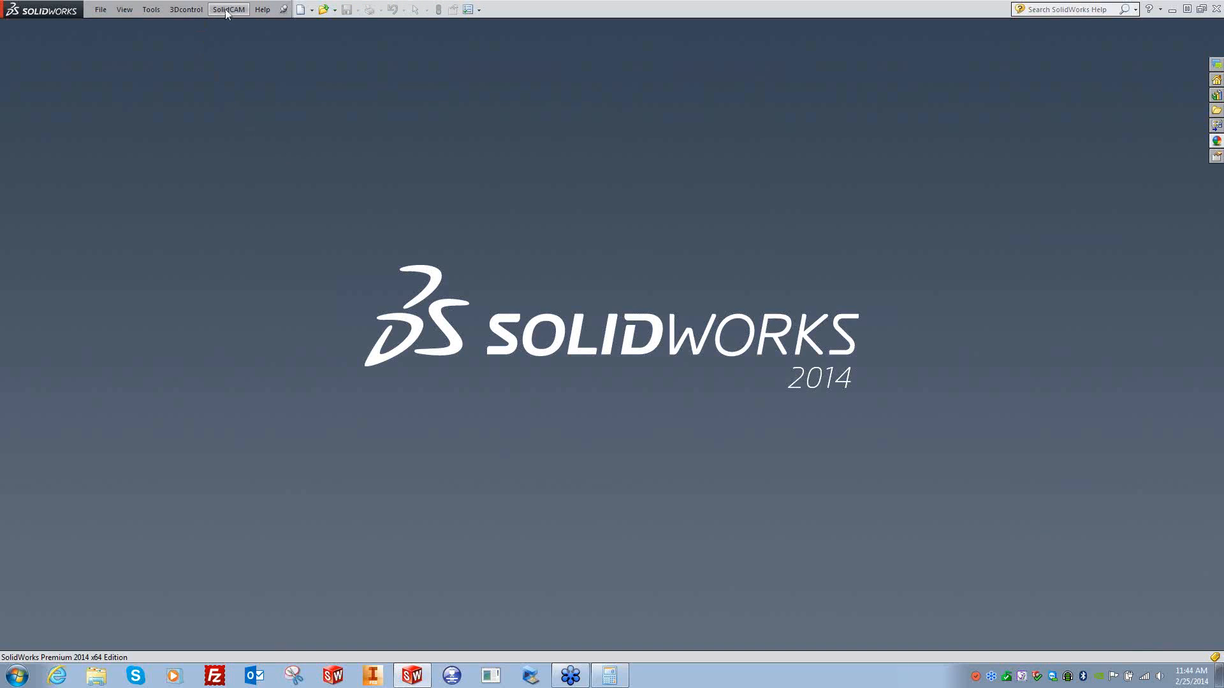
click(227, 9)
mouse_move(300, 246)
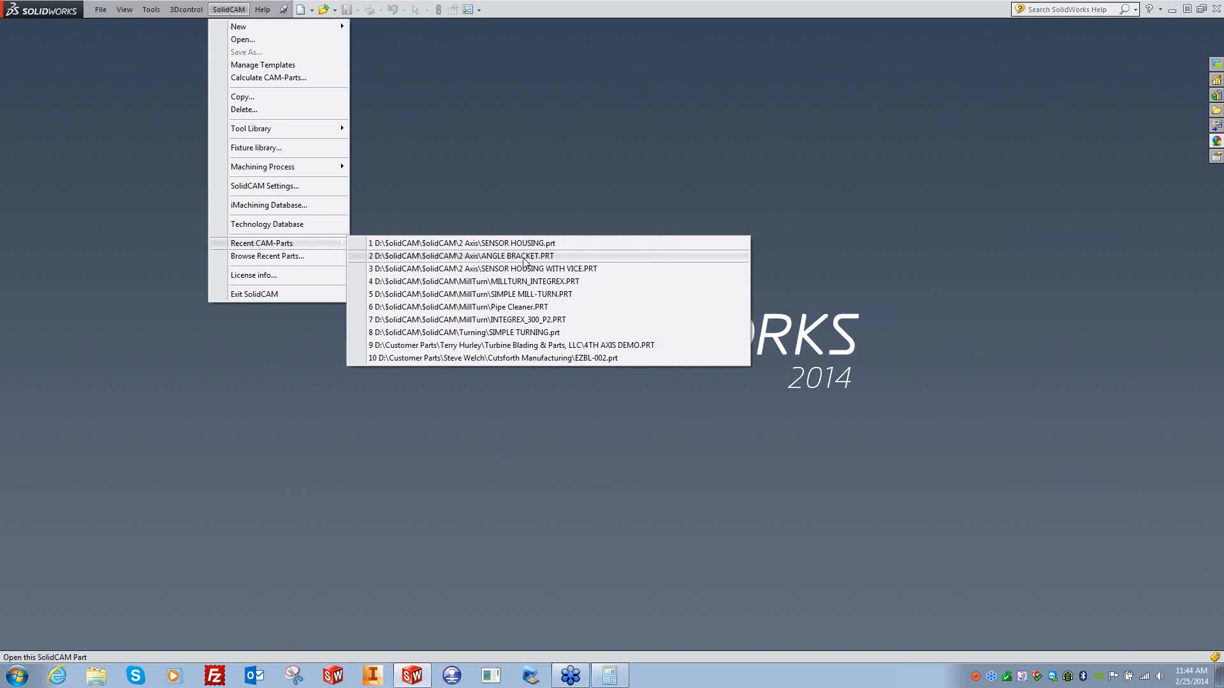
click(524, 257)
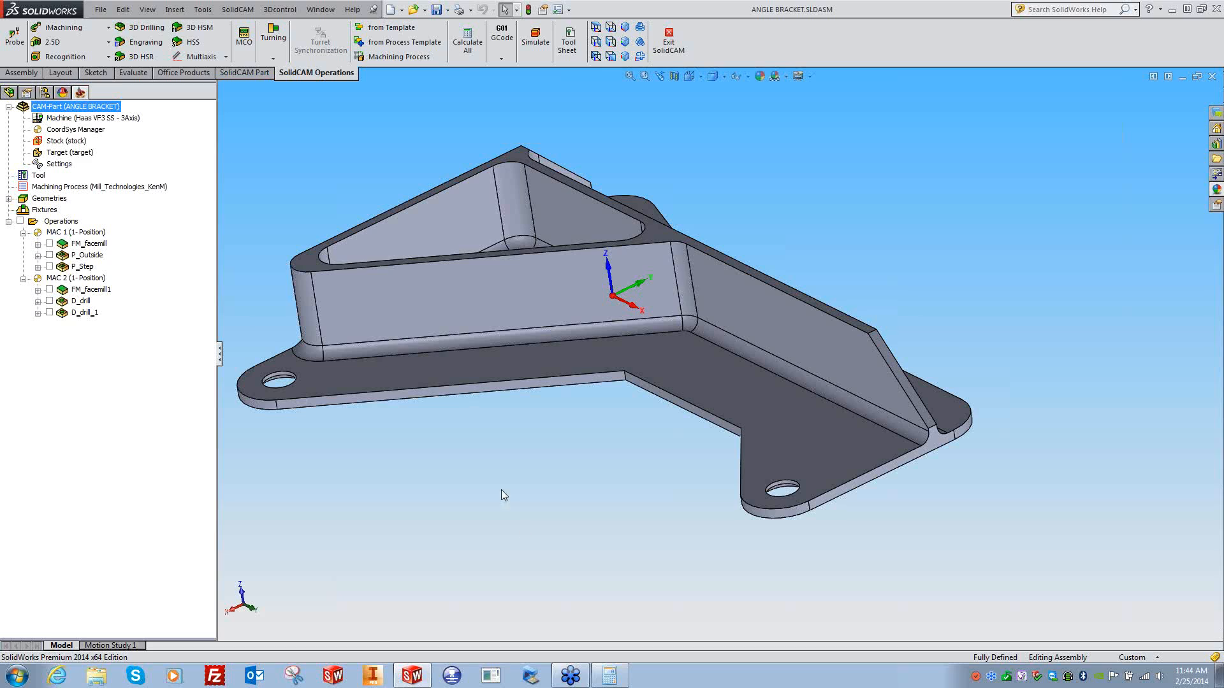
- Add an HSS milling operation from D_drill_1 using Parallel cuts: Linear technology
right_click(79, 316)
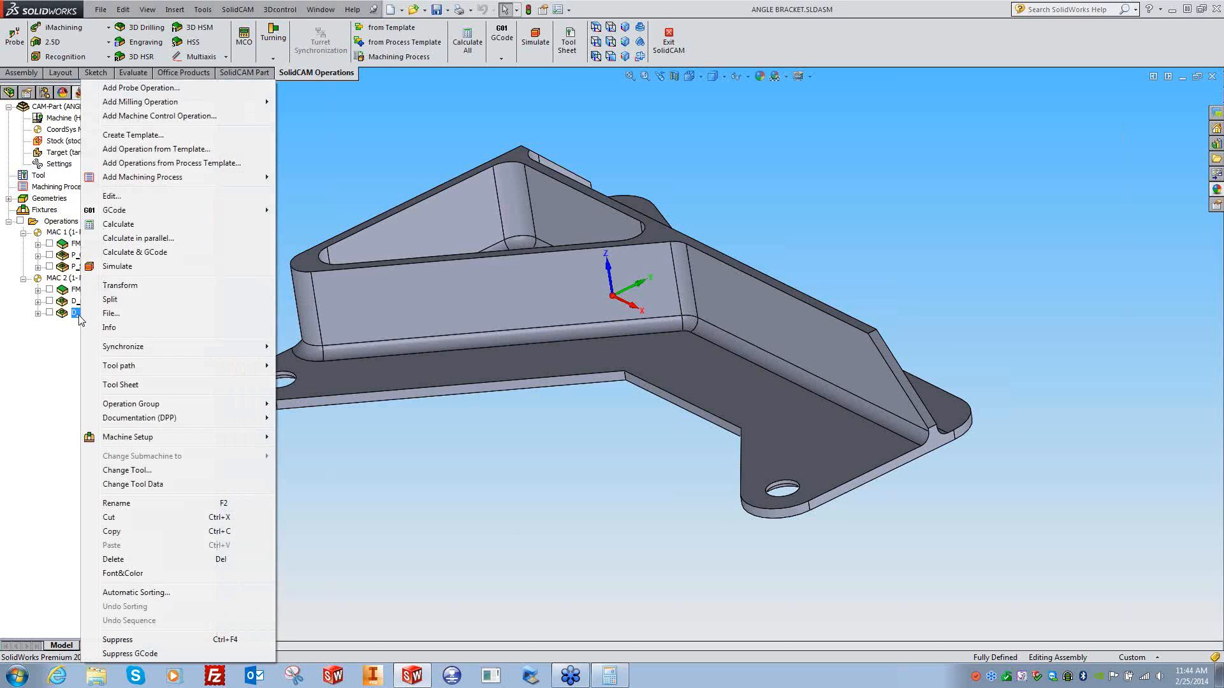
mouse_move(191, 102)
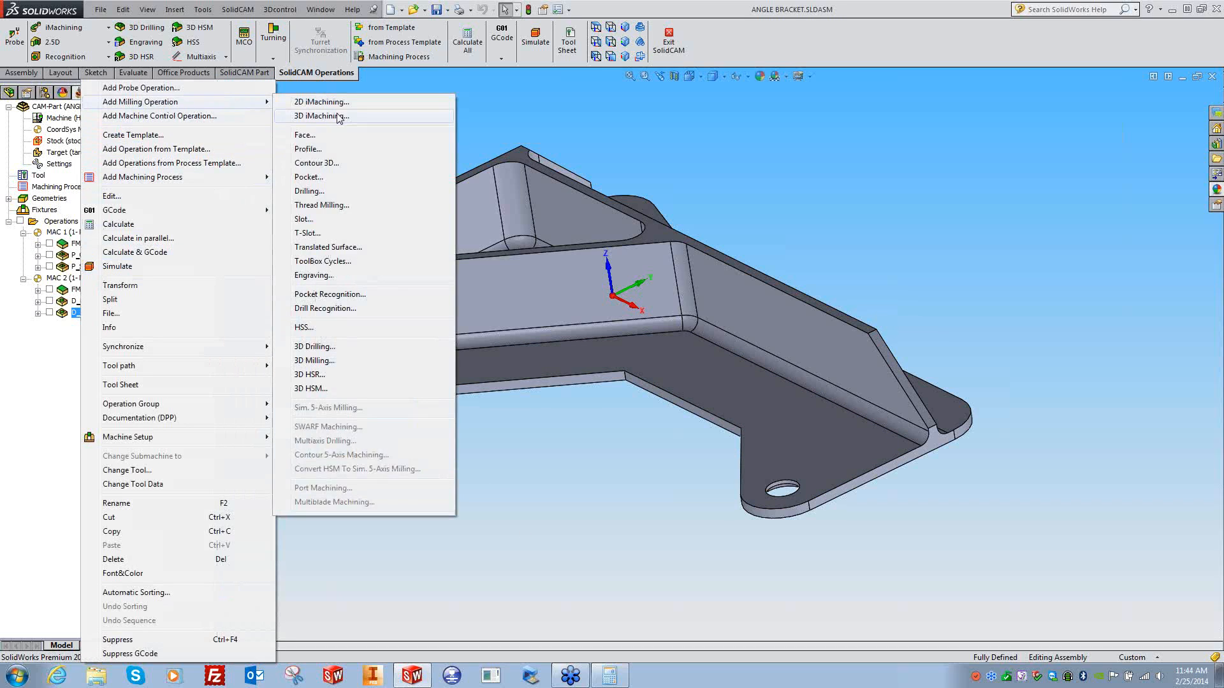
click(313, 332)
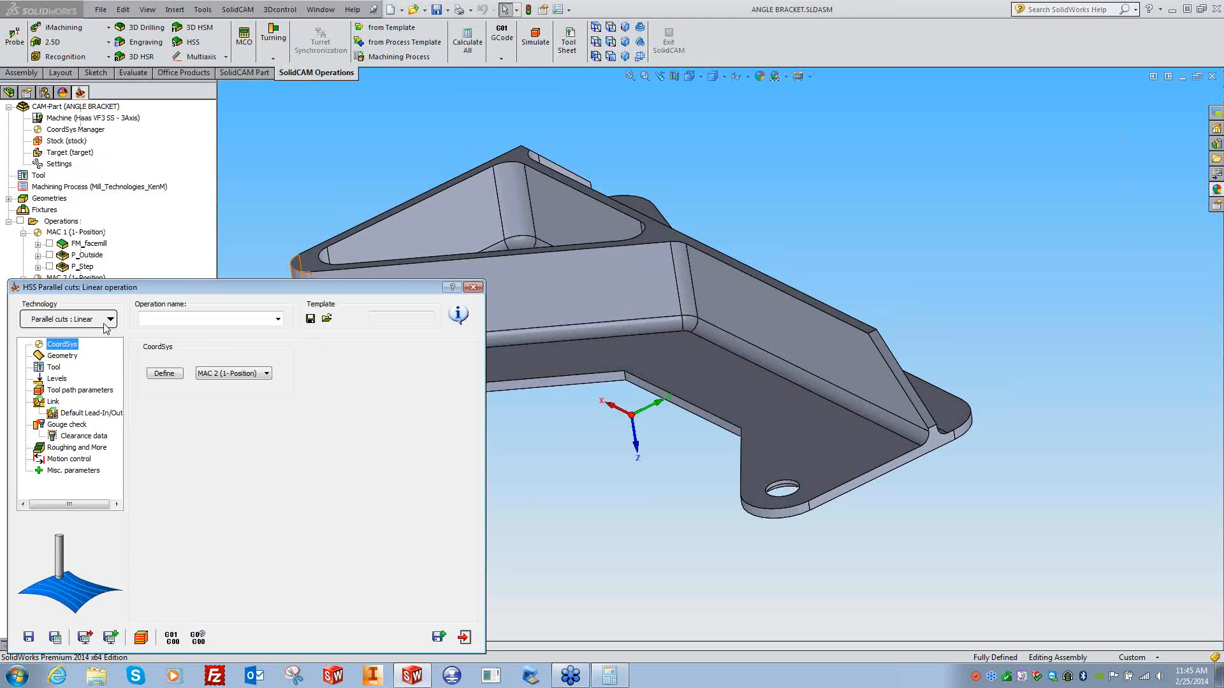
click(103, 324)
mouse_move(94, 338)
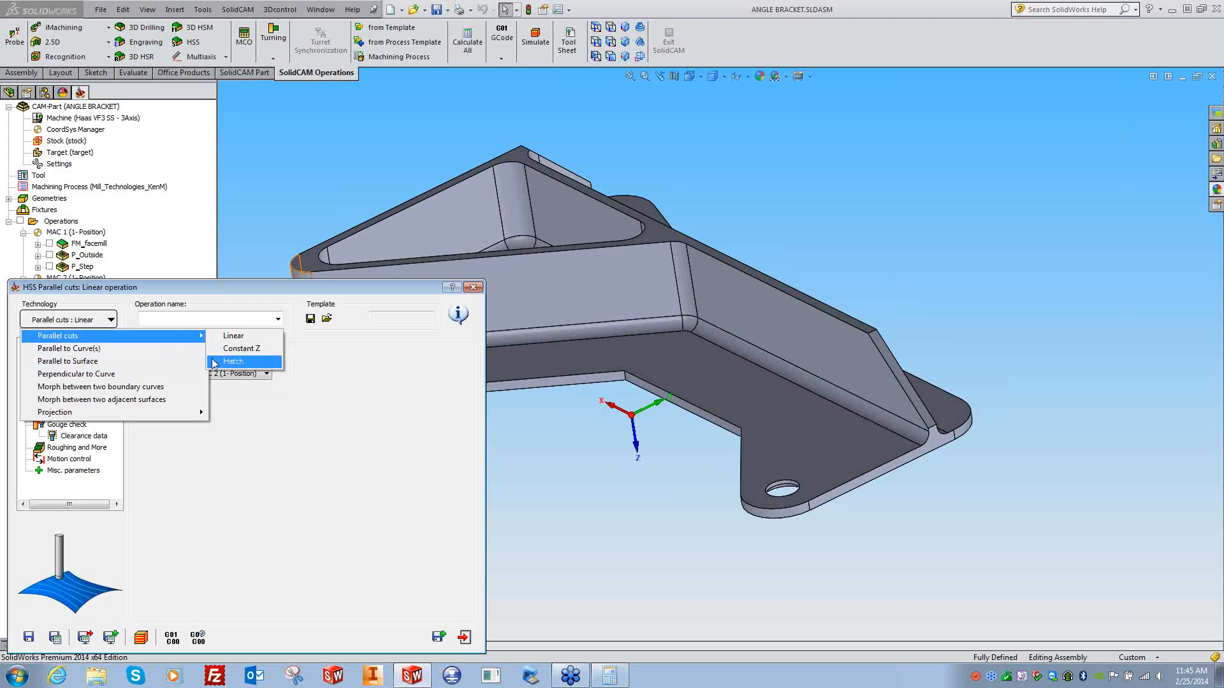
click(232, 340)
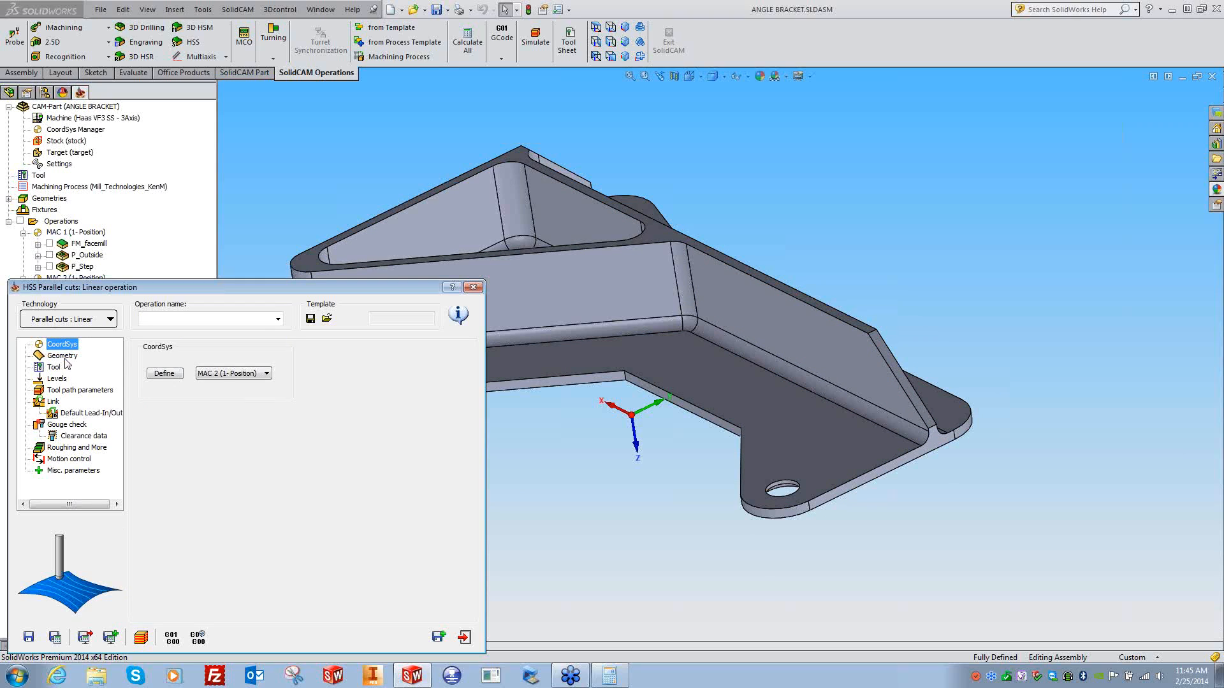
click(242, 373)
- Set the coordinate system to MAC 1 and create drive surface 'faces' from the fillet face
click(230, 383)
click(569, 453)
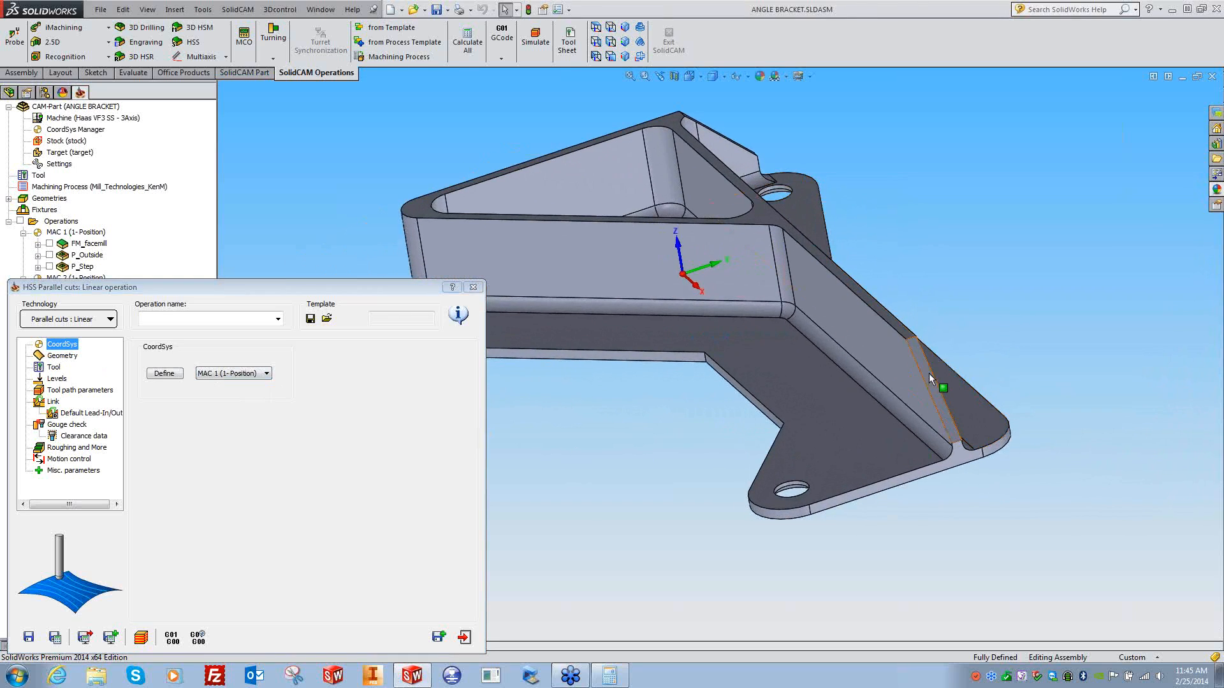
click(62, 358)
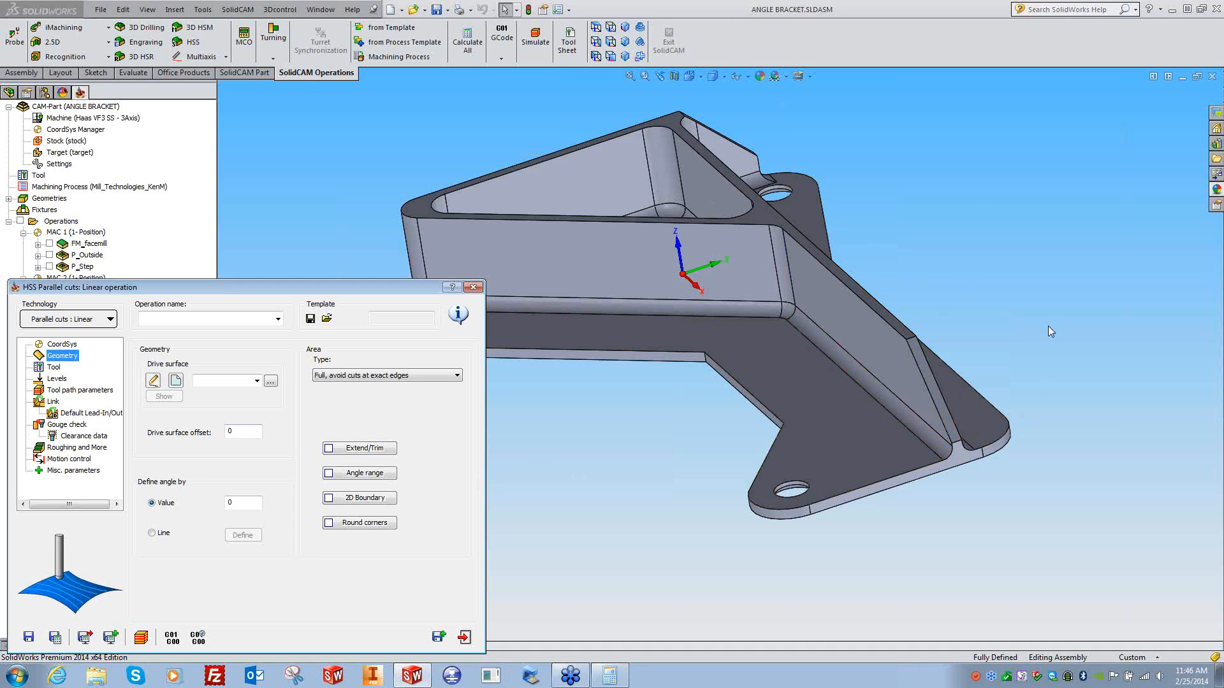
click(178, 381)
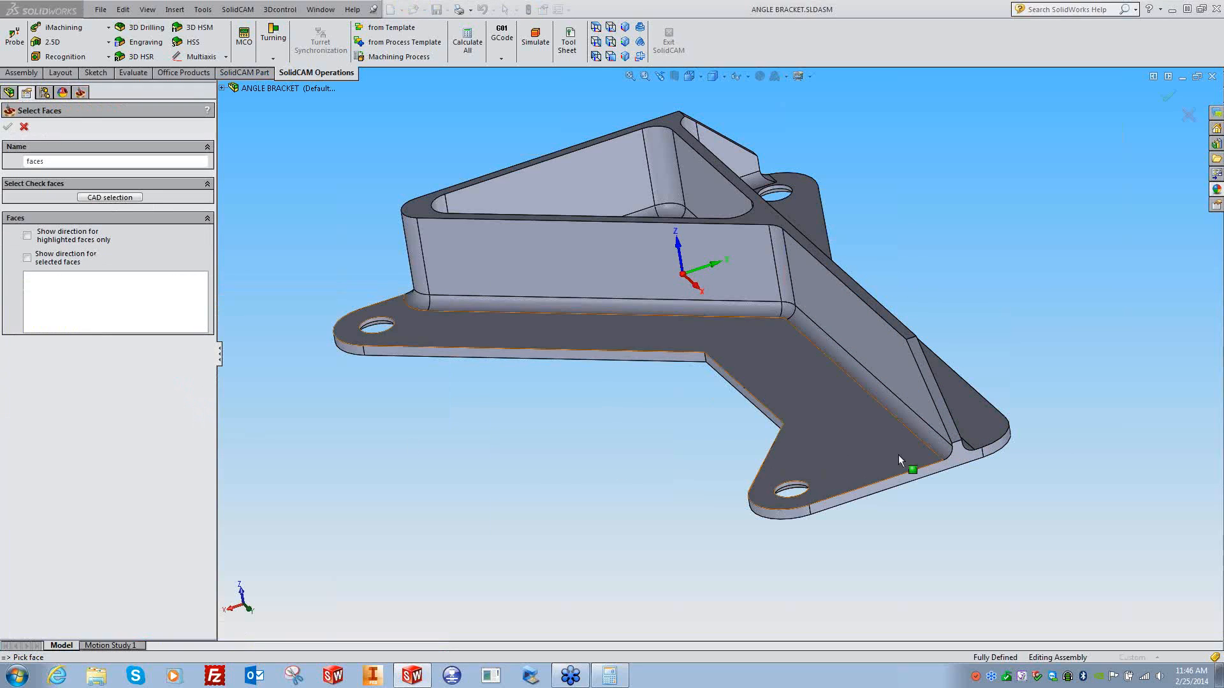
click(931, 387)
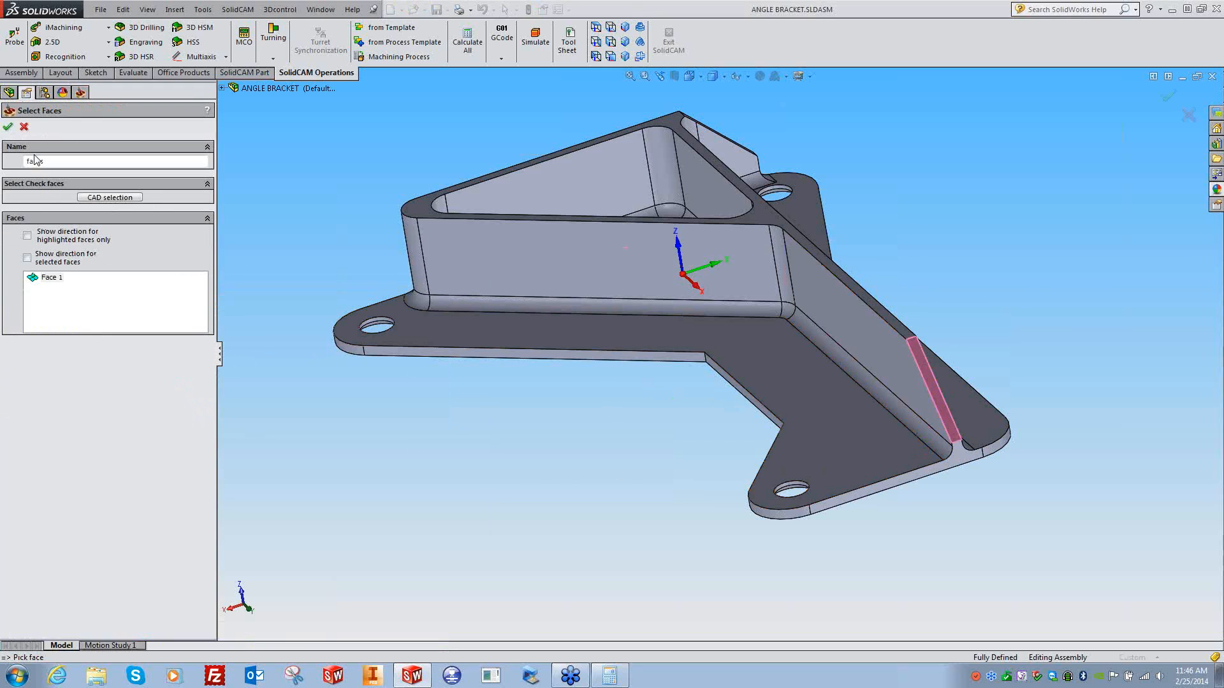
click(8, 127)
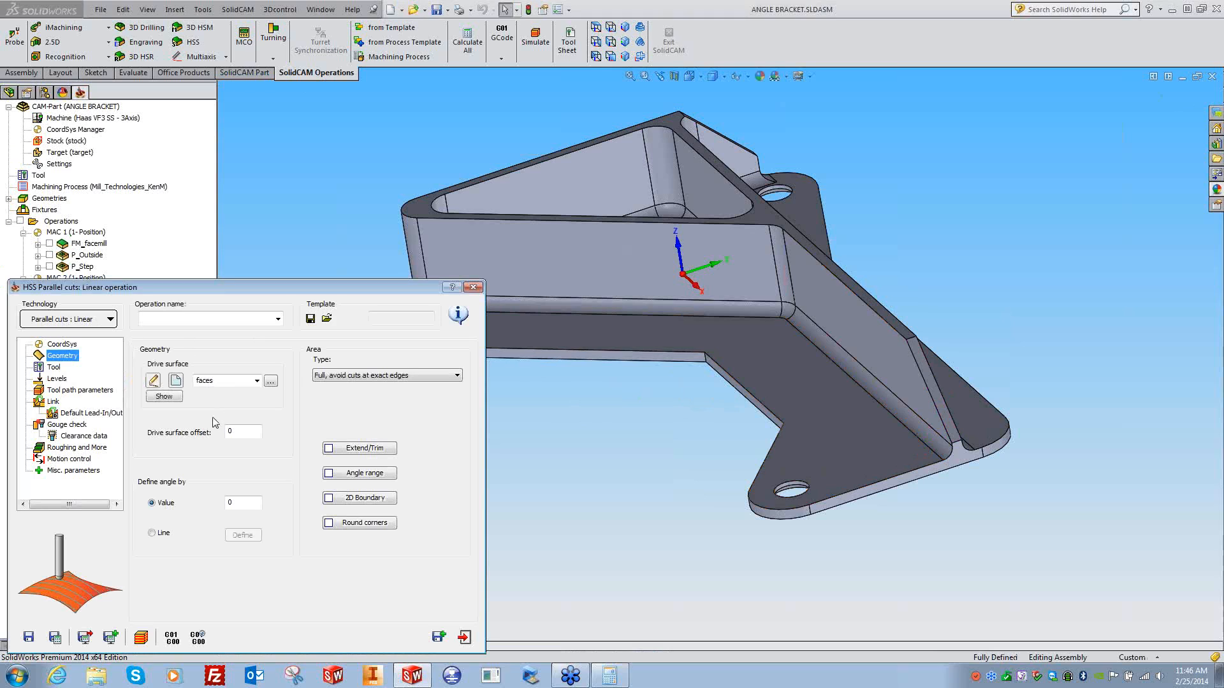
- Add tool 6, a 0.25-inch ball nose mill described 'Ø0.25 4FL Ball Mill', to the operation
click(54, 368)
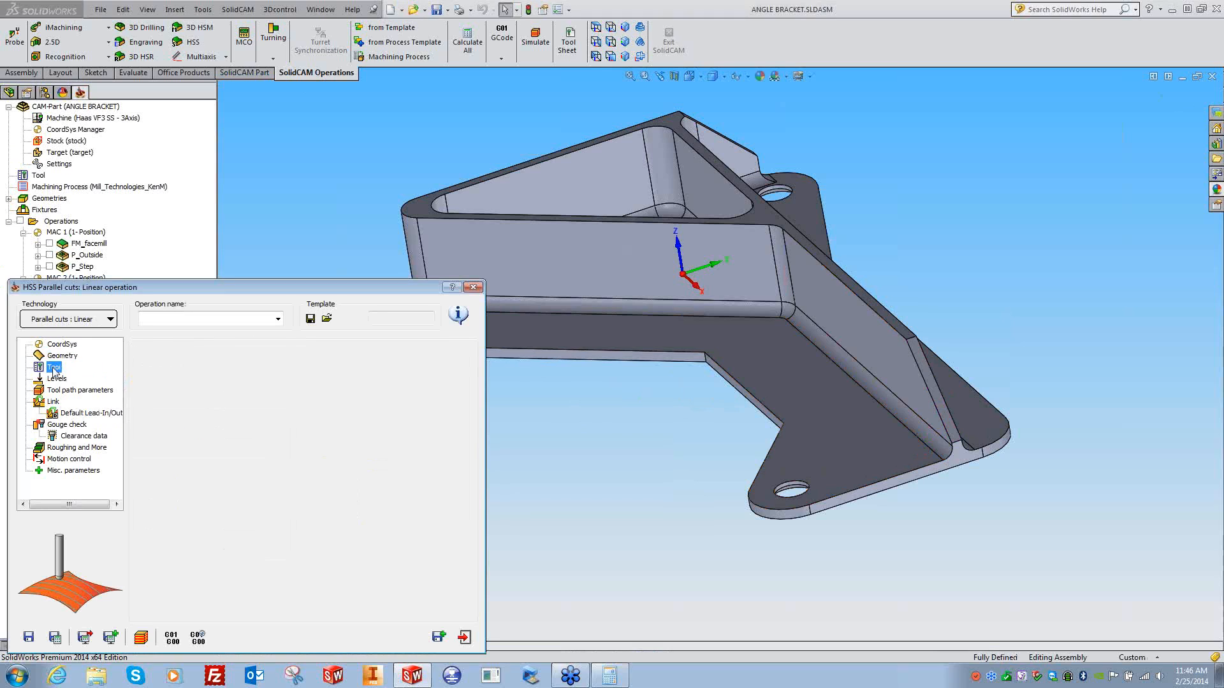
click(216, 498)
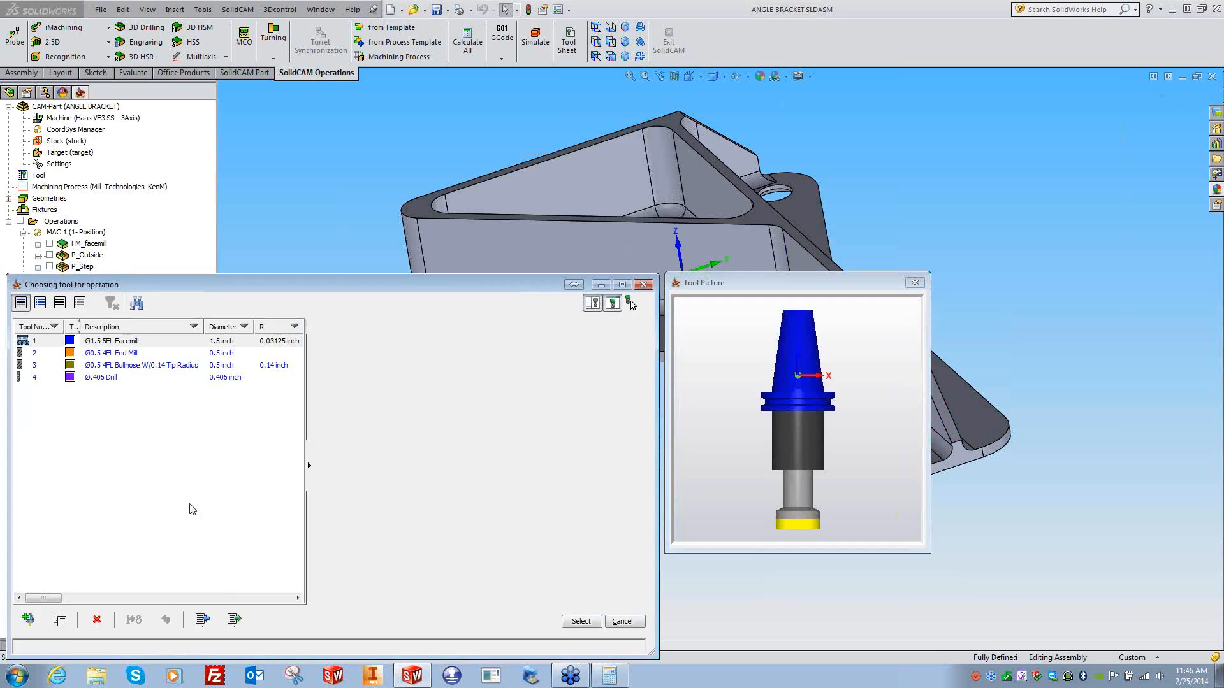
click(28, 619)
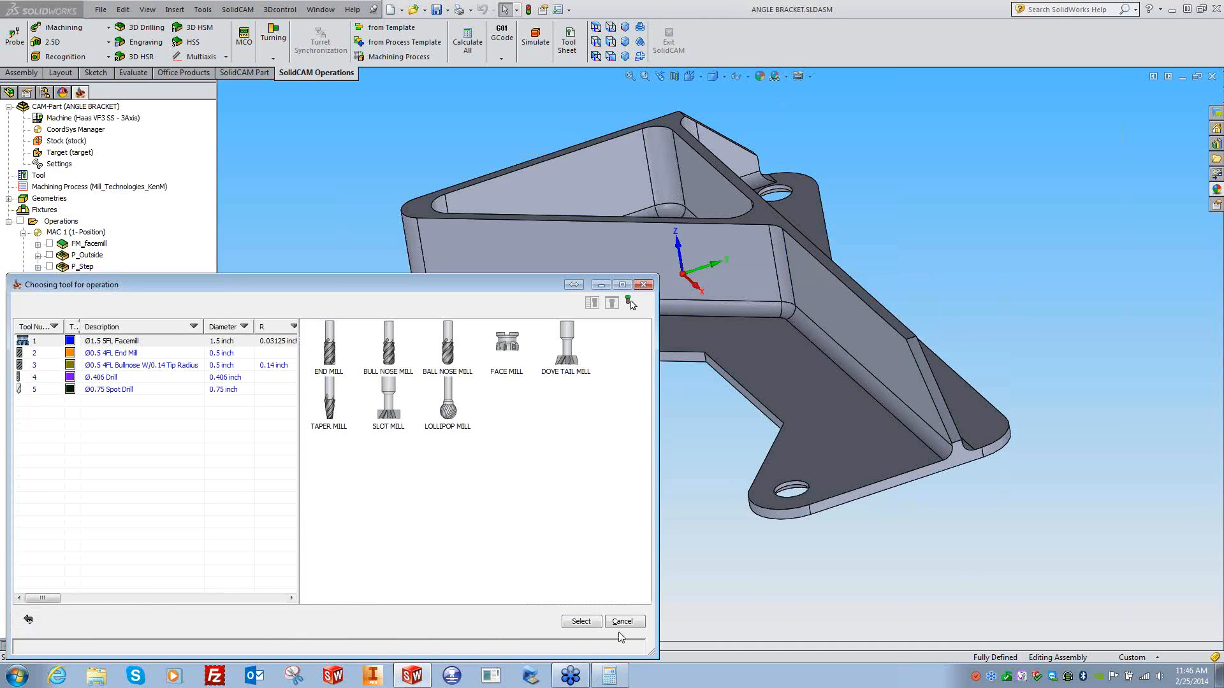
click(622, 621)
click(202, 498)
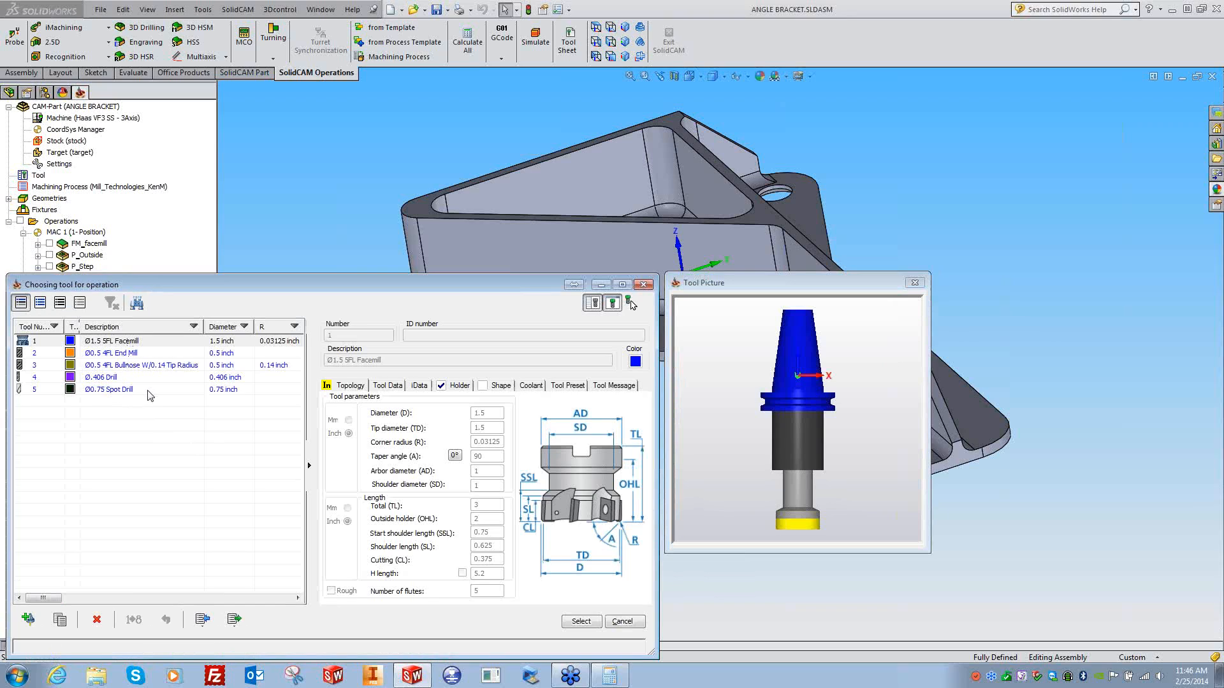
click(28, 619)
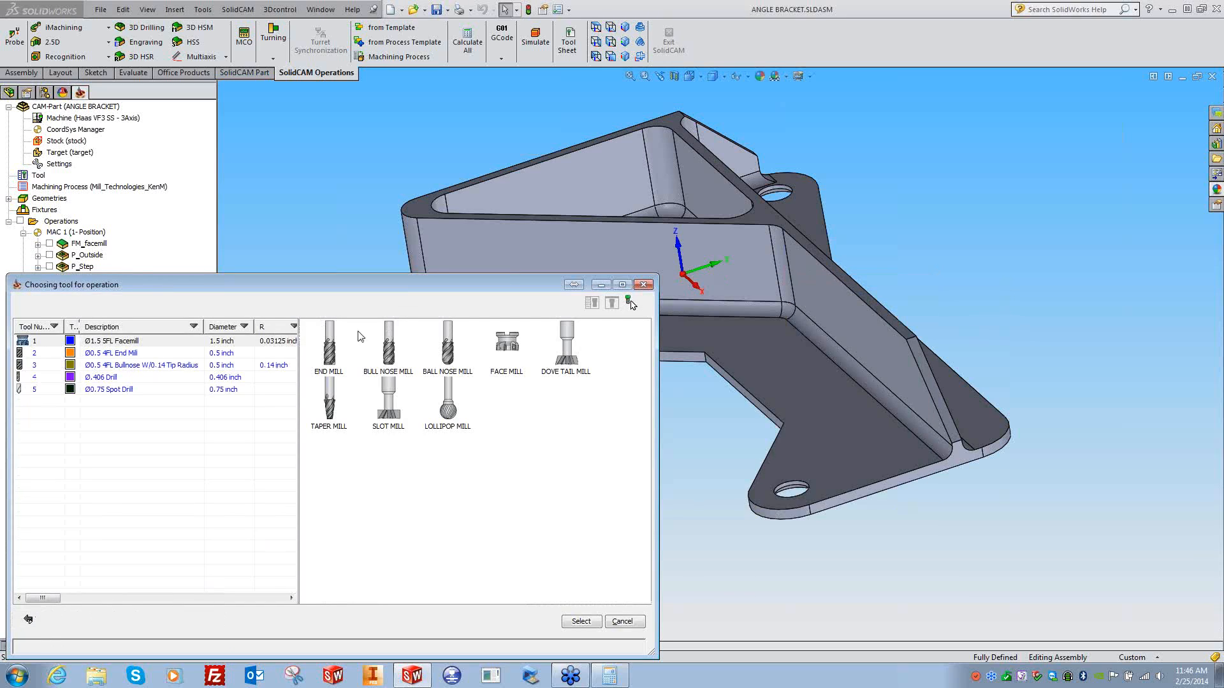
click(449, 350)
click(424, 360)
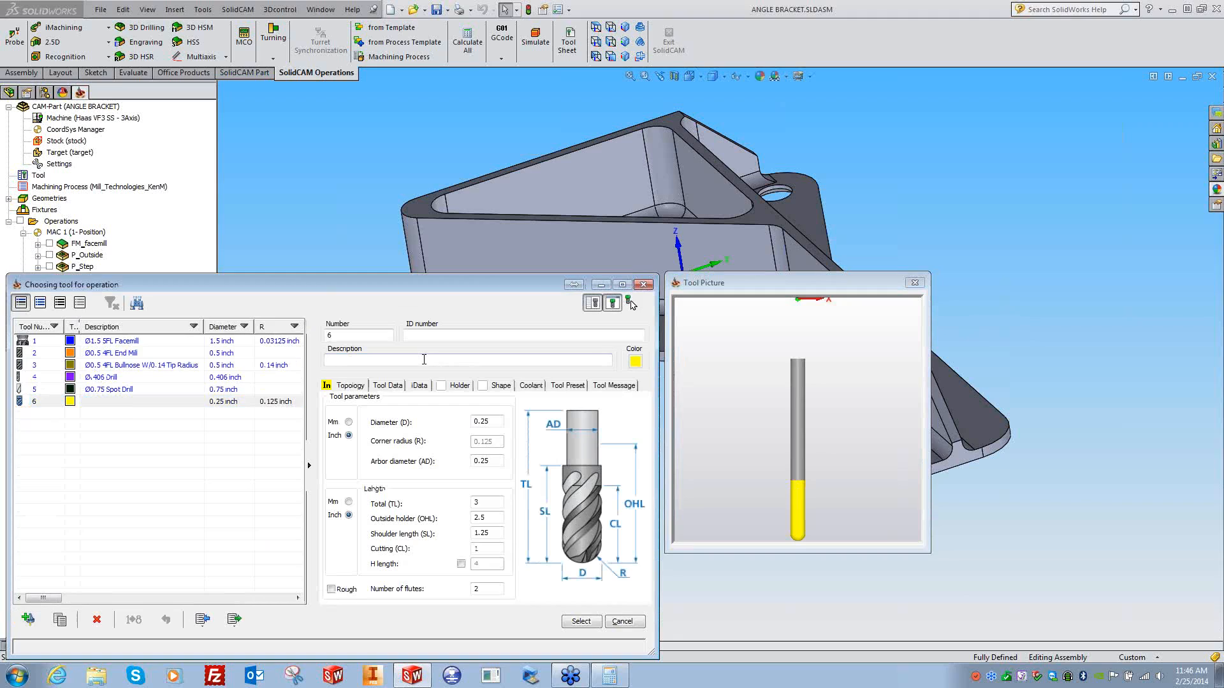
text(Ø0.)
key(BackSpace)
text(0.25 4FL)
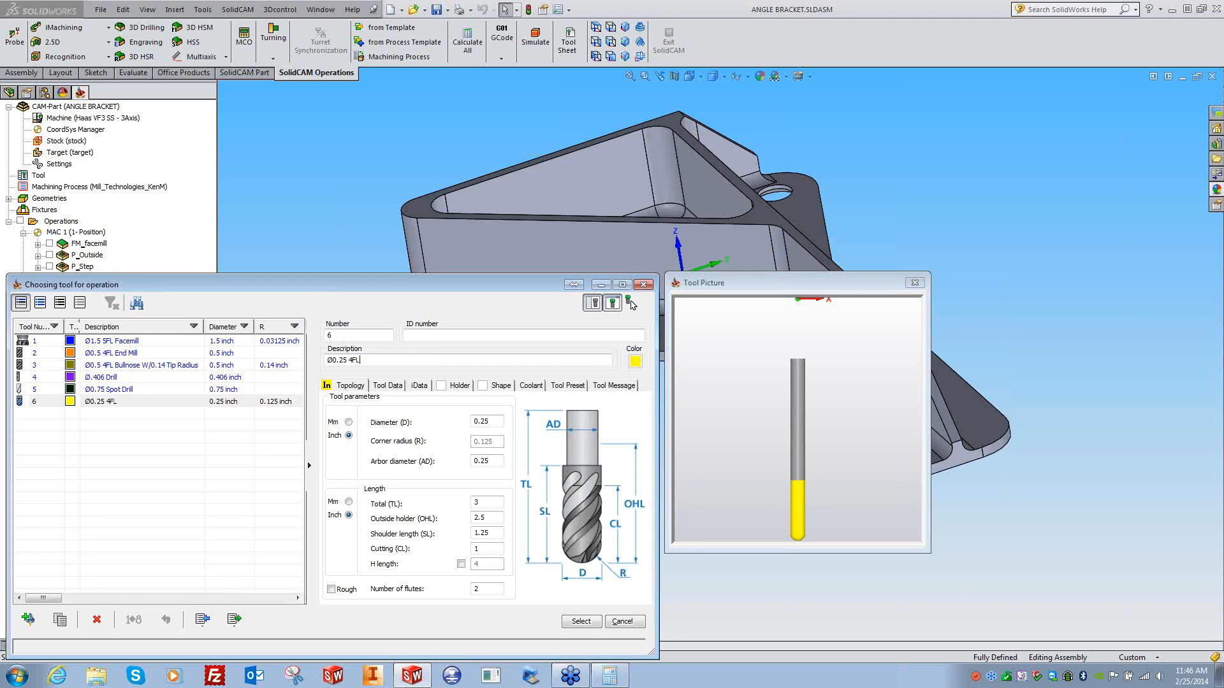
text( Ball Mill)
click(492, 421)
click(577, 621)
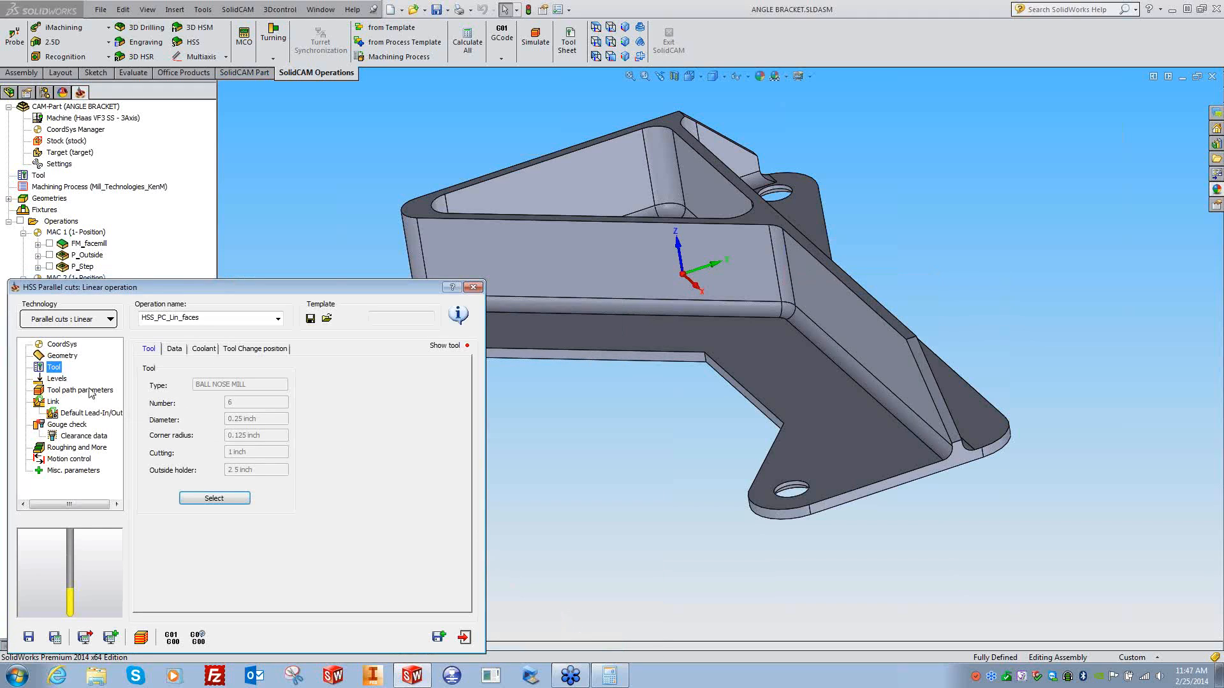
- Keep Plane as the clearance area type and select the plane height value
click(57, 379)
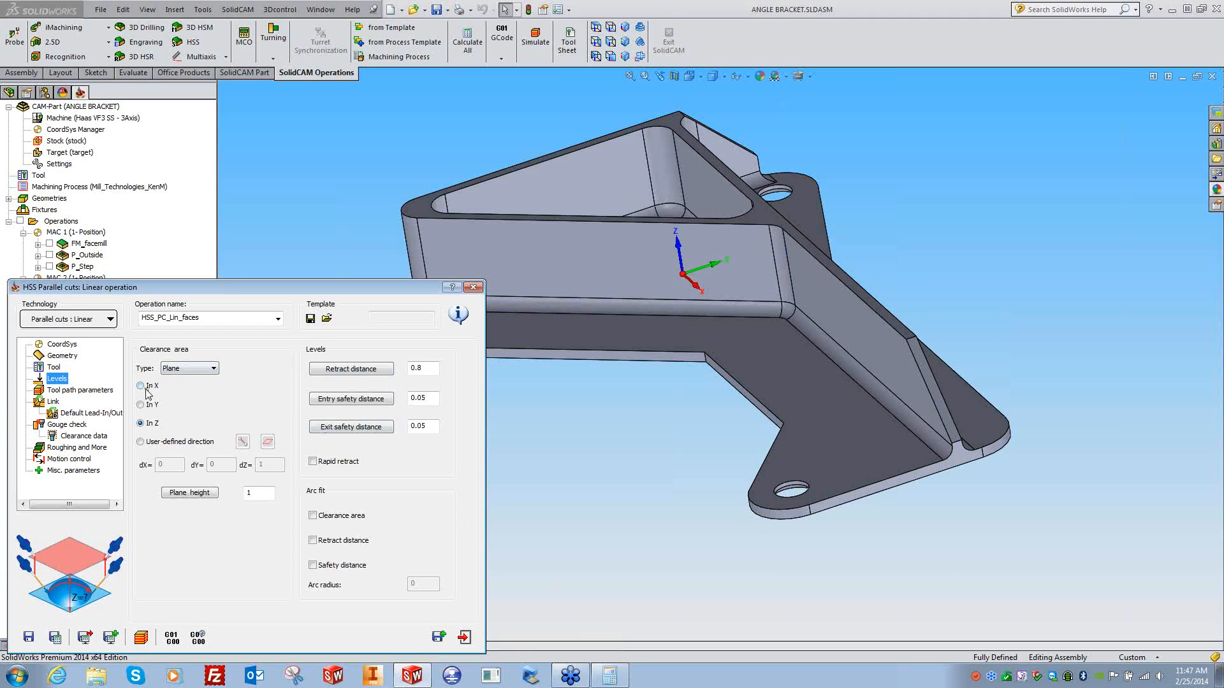
click(206, 372)
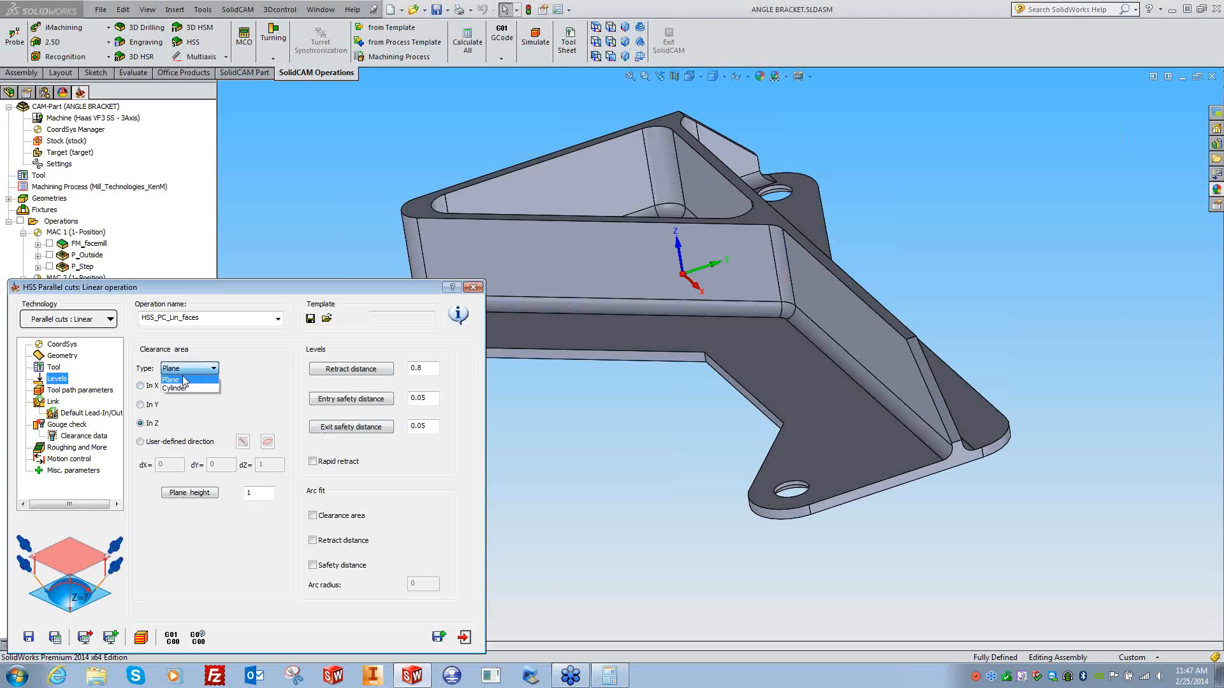
click(263, 402)
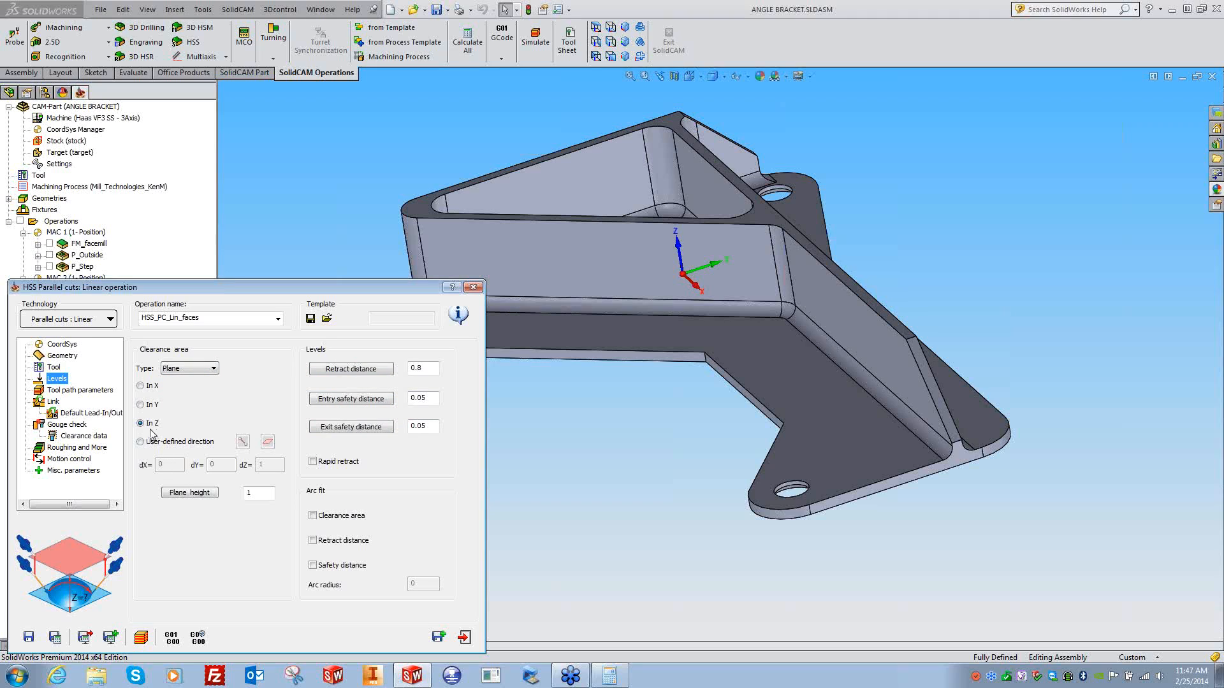
double_click(250, 493)
- Review the operation's pages and enable cut tolerance at 0.0008 in surface quality
click(70, 390)
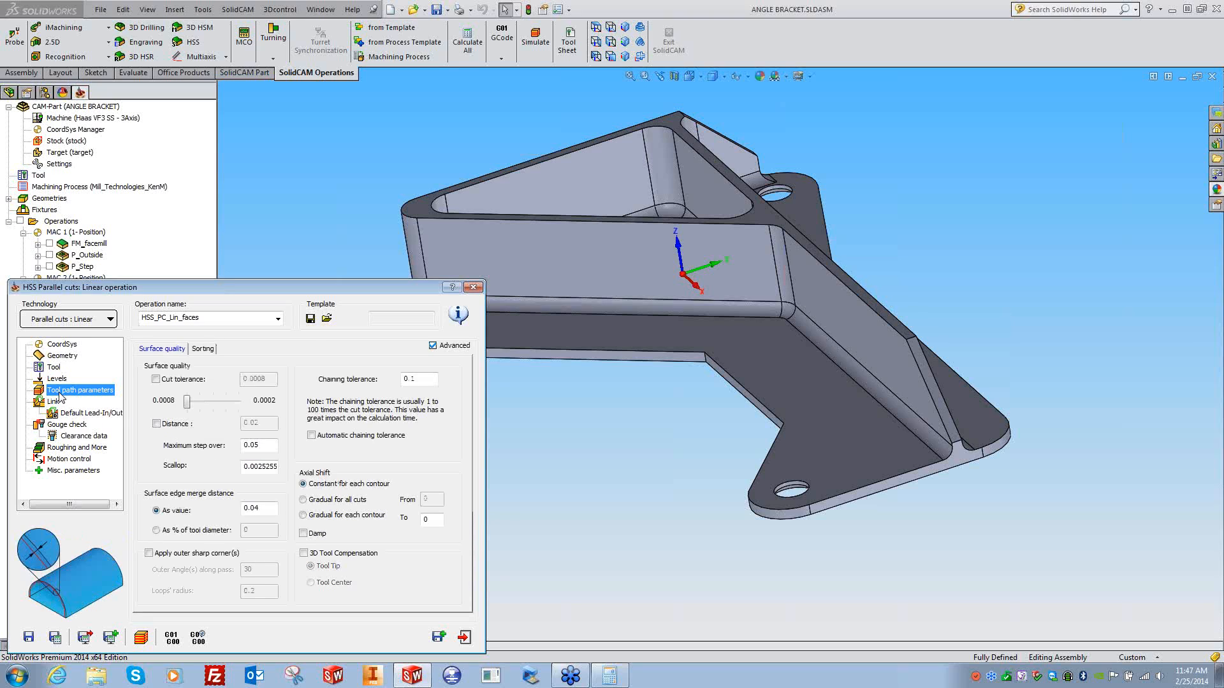
click(64, 355)
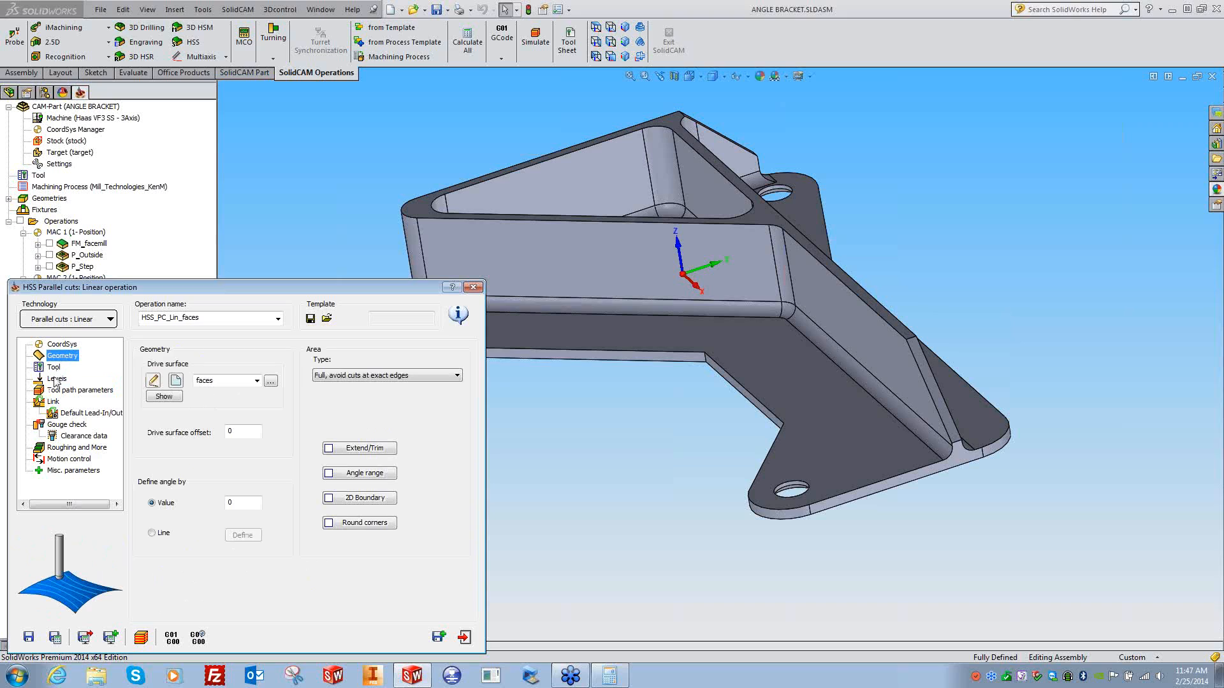
click(55, 368)
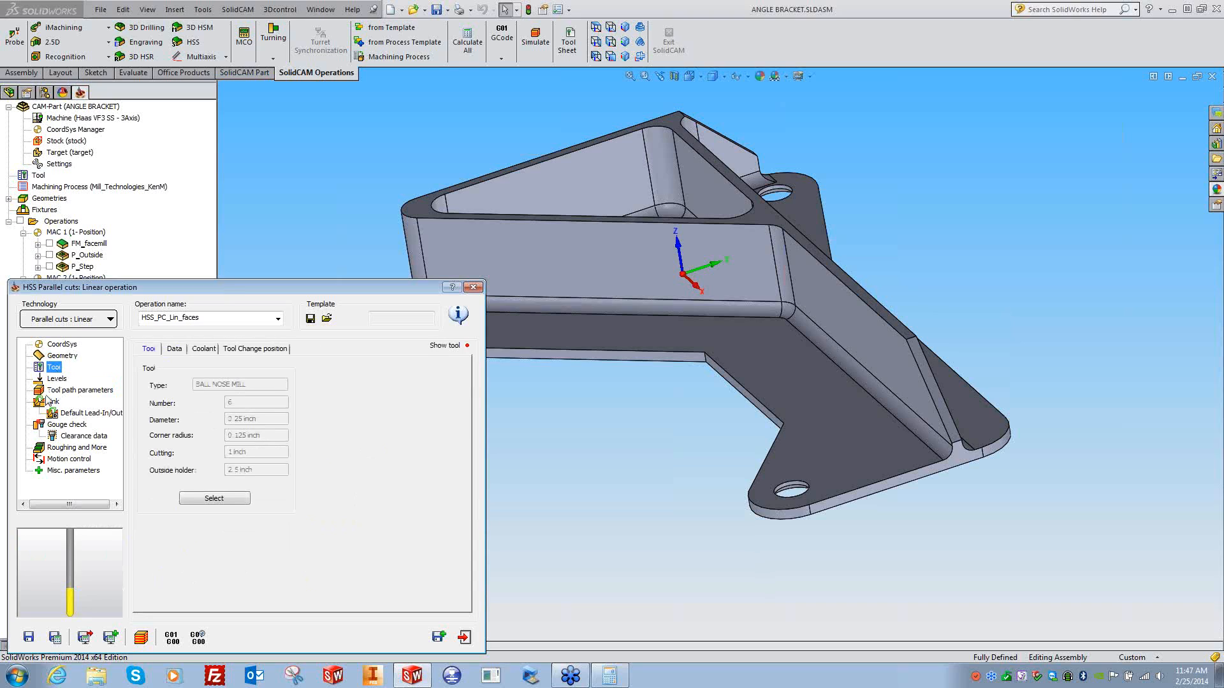
click(61, 392)
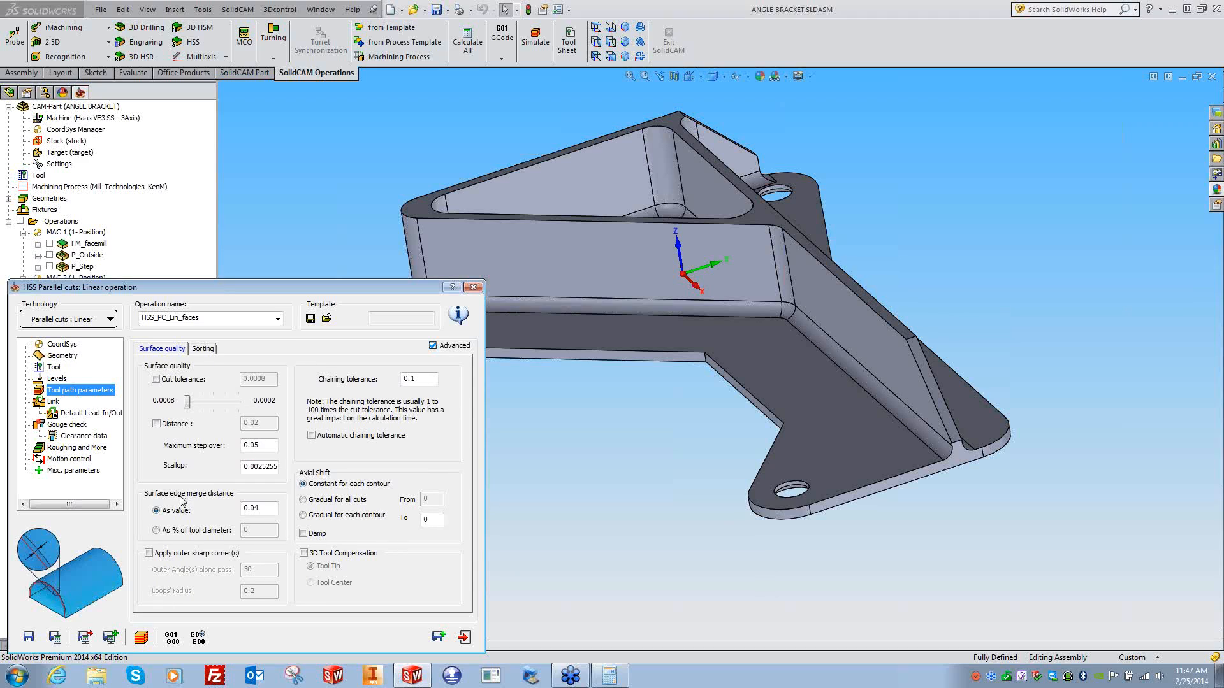
click(163, 381)
- Launch Paint with a blank canvas from the Start menu
click(17, 675)
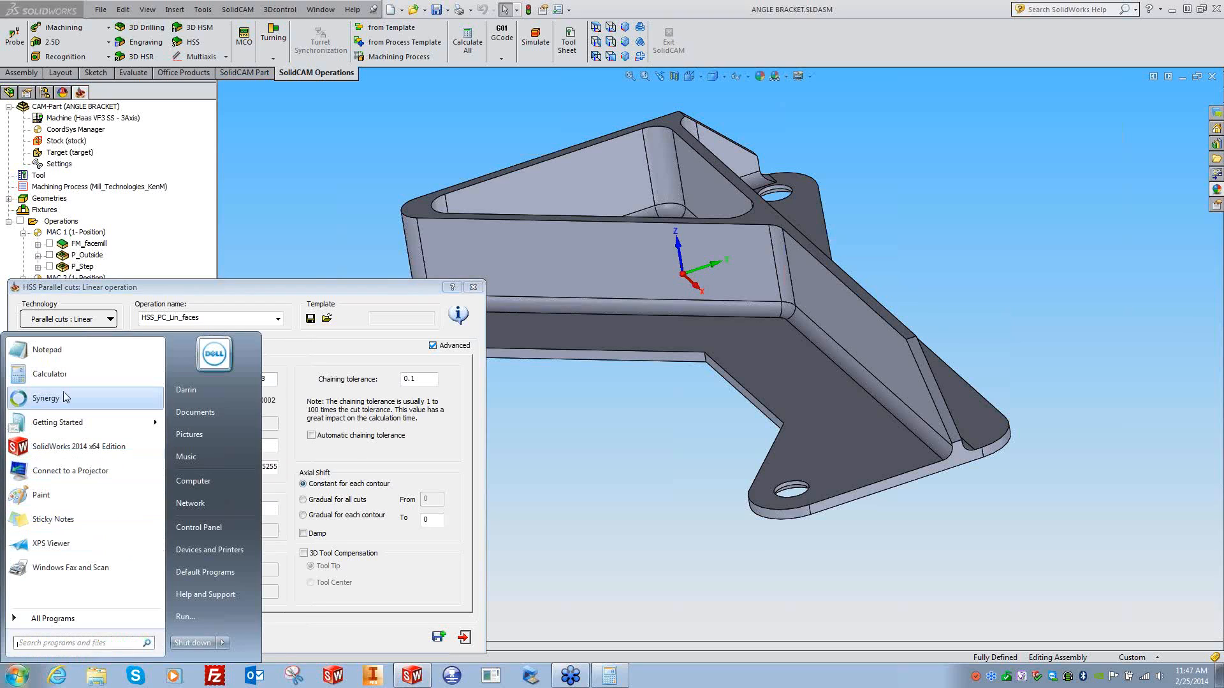
click(47, 495)
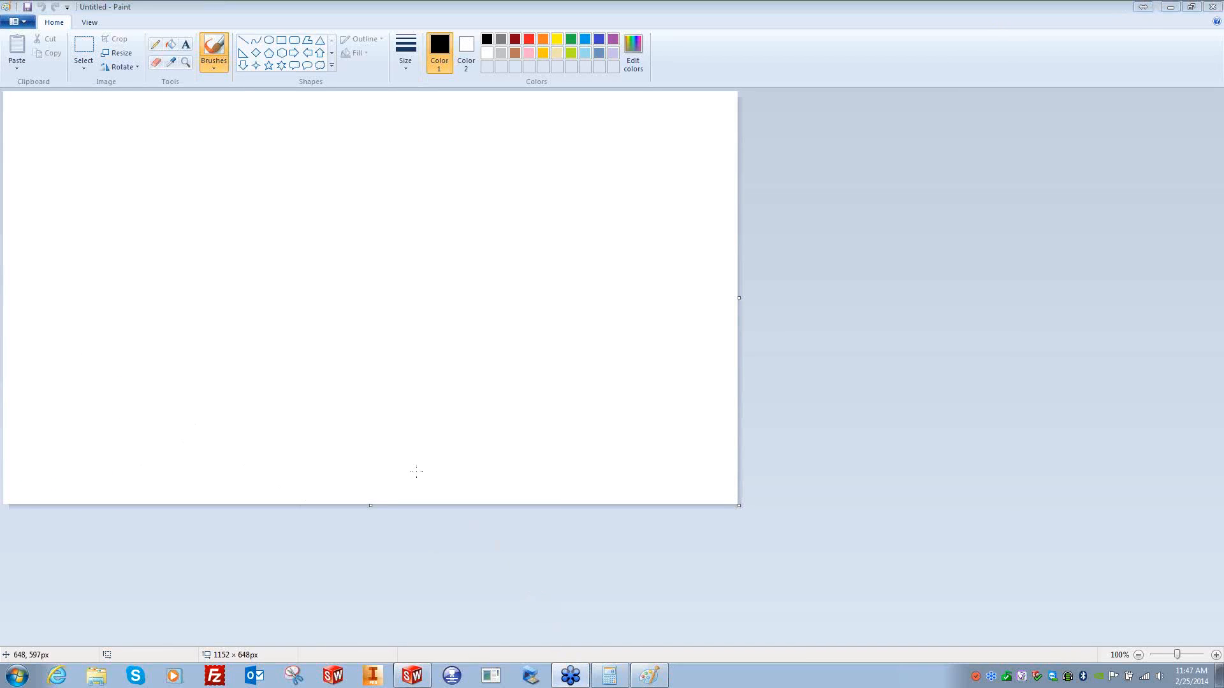
click(411, 676)
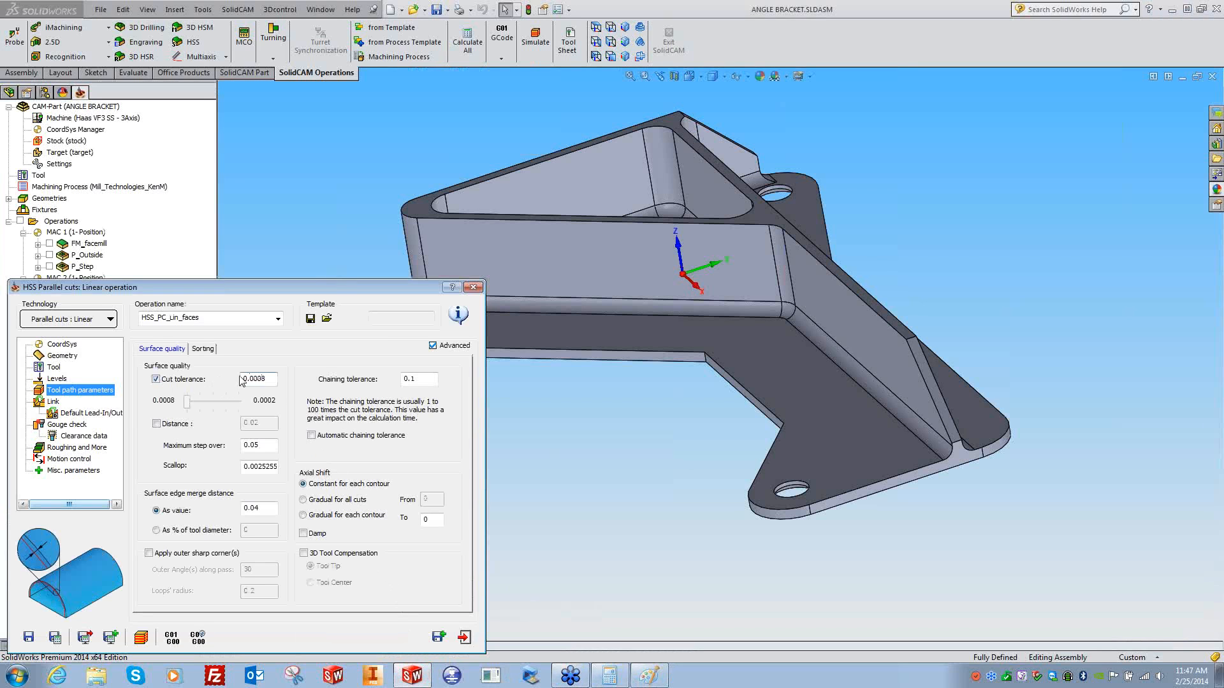
click(649, 676)
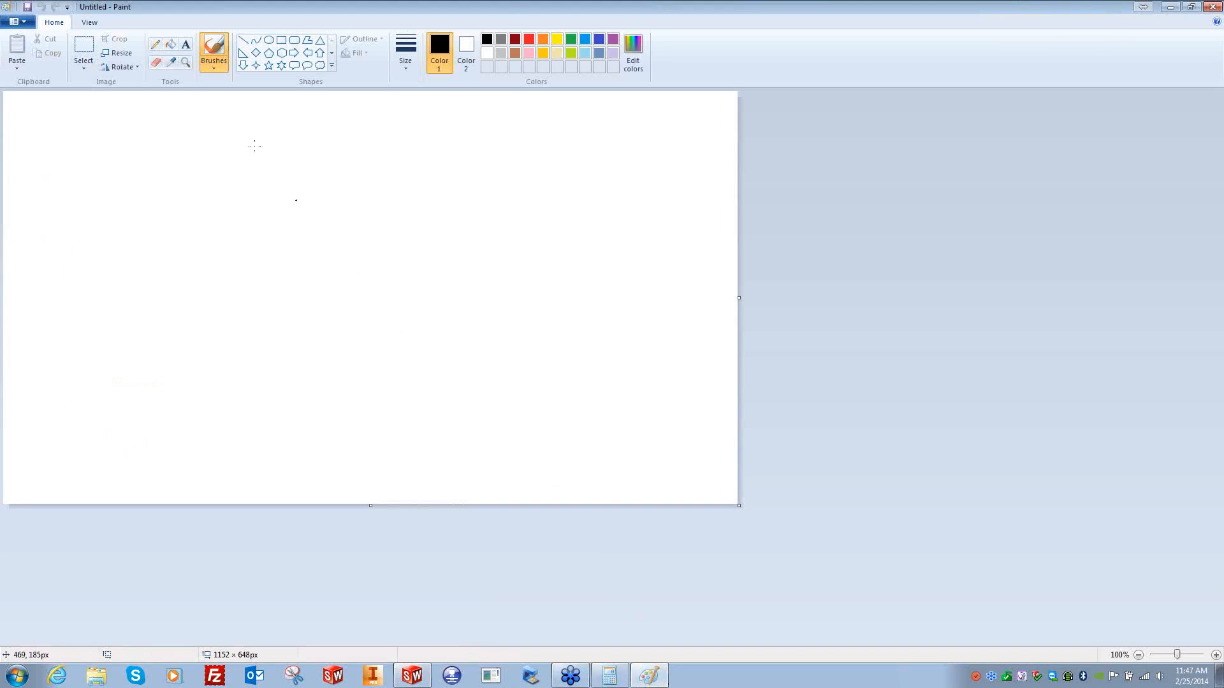
- Draw a large circle and straight chords approximating its upper arc
click(269, 41)
drag(241, 147, 708, 624)
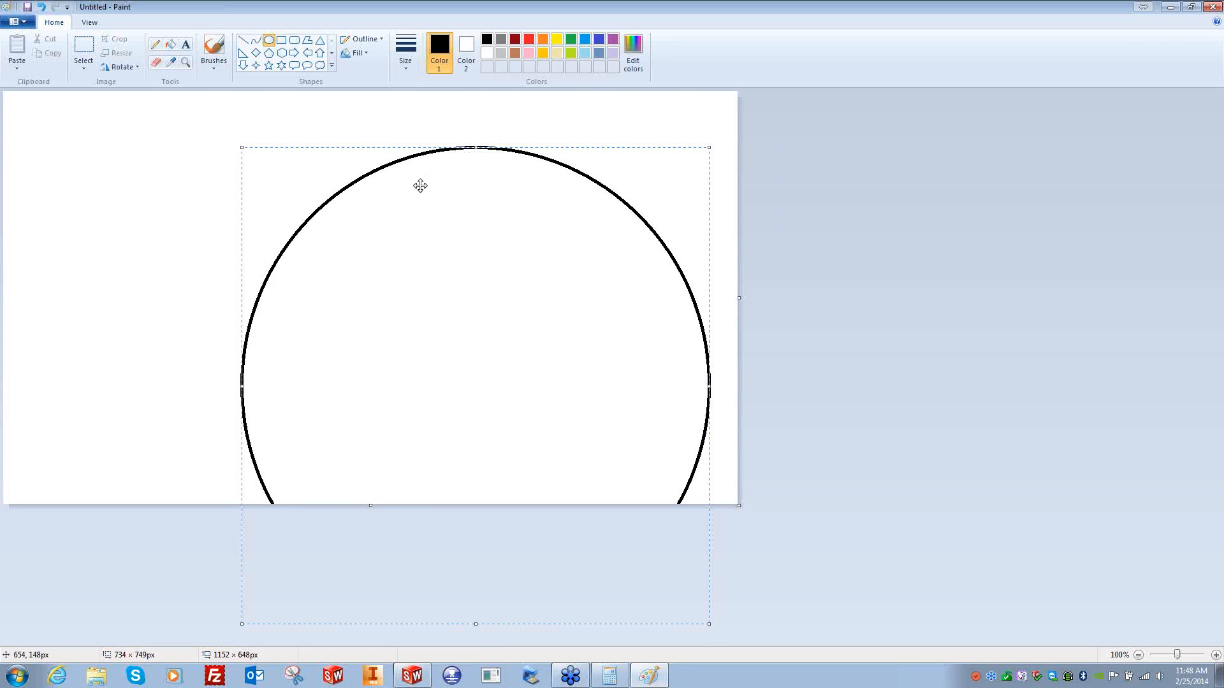
click(243, 39)
drag(261, 297, 333, 199)
drag(348, 189, 635, 211)
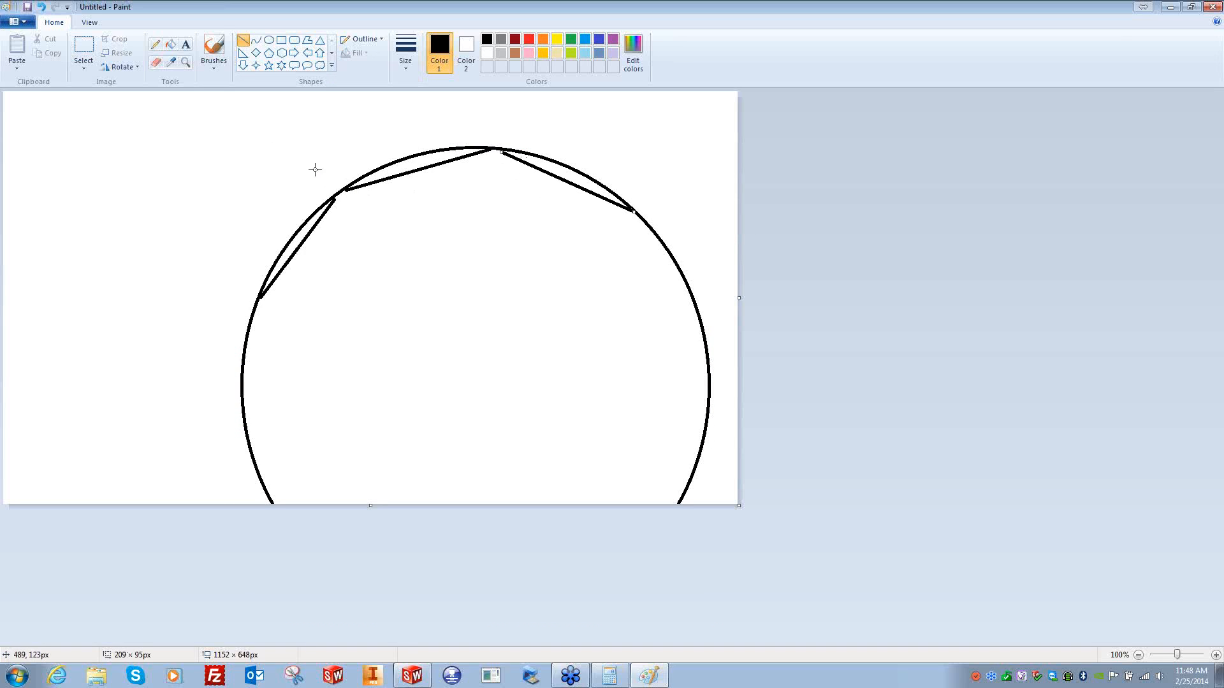
click(241, 43)
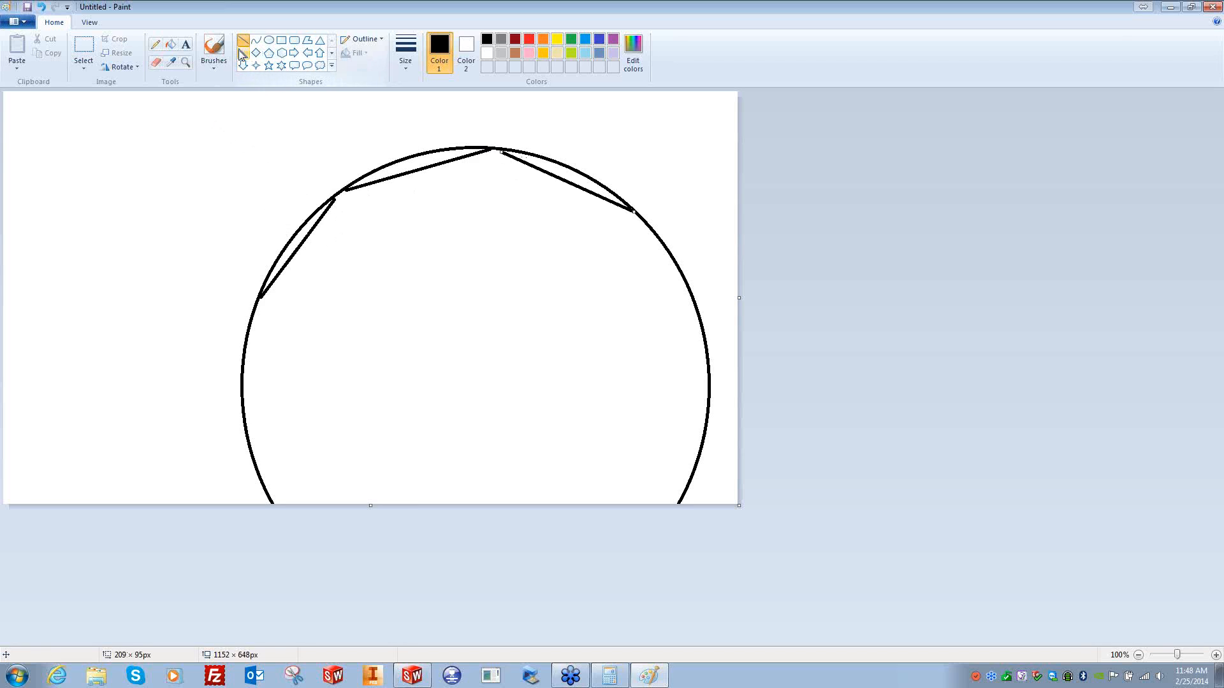
click(155, 44)
- Mark the chord gap with arrows and '.0005', then close Paint without saving
drag(291, 236, 230, 182)
drag(302, 242, 346, 285)
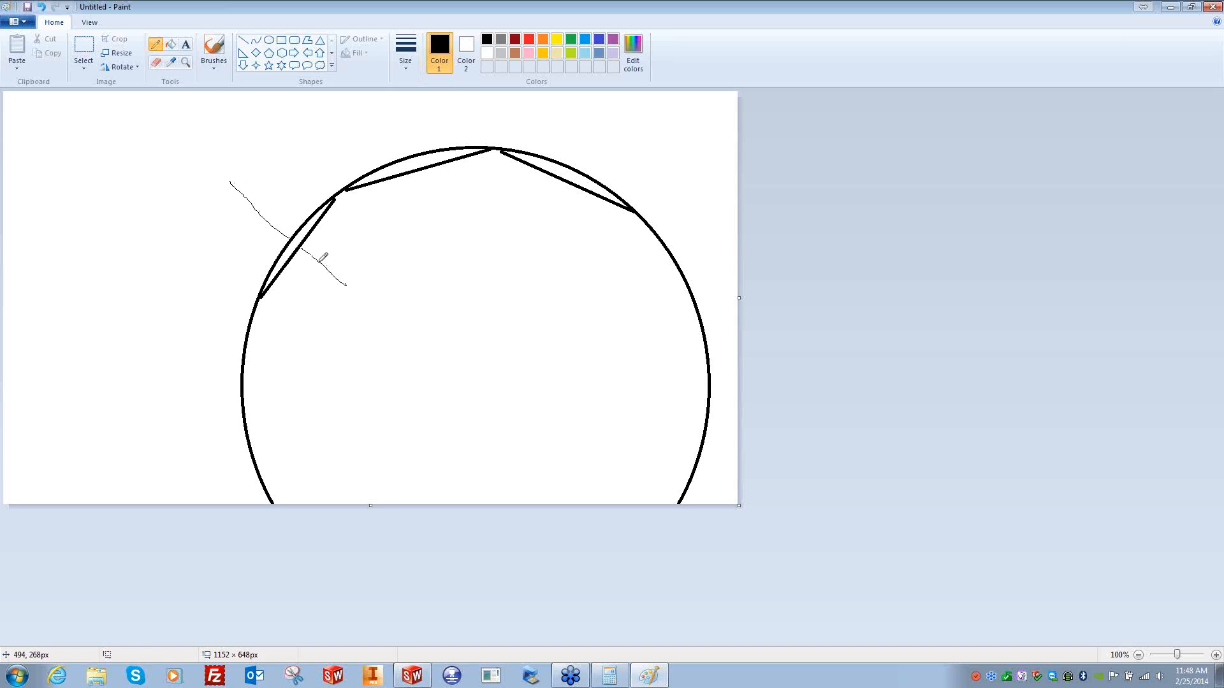
mouse_move(302, 248)
mouse_down()
mouse_move(322, 249)
mouse_move(305, 262)
mouse_move(288, 227)
mouse_move(275, 243)
mouse_up()
mouse_move(224, 165)
mouse_down()
mouse_move(269, 143)
mouse_move(306, 160)
mouse_move(320, 143)
mouse_up()
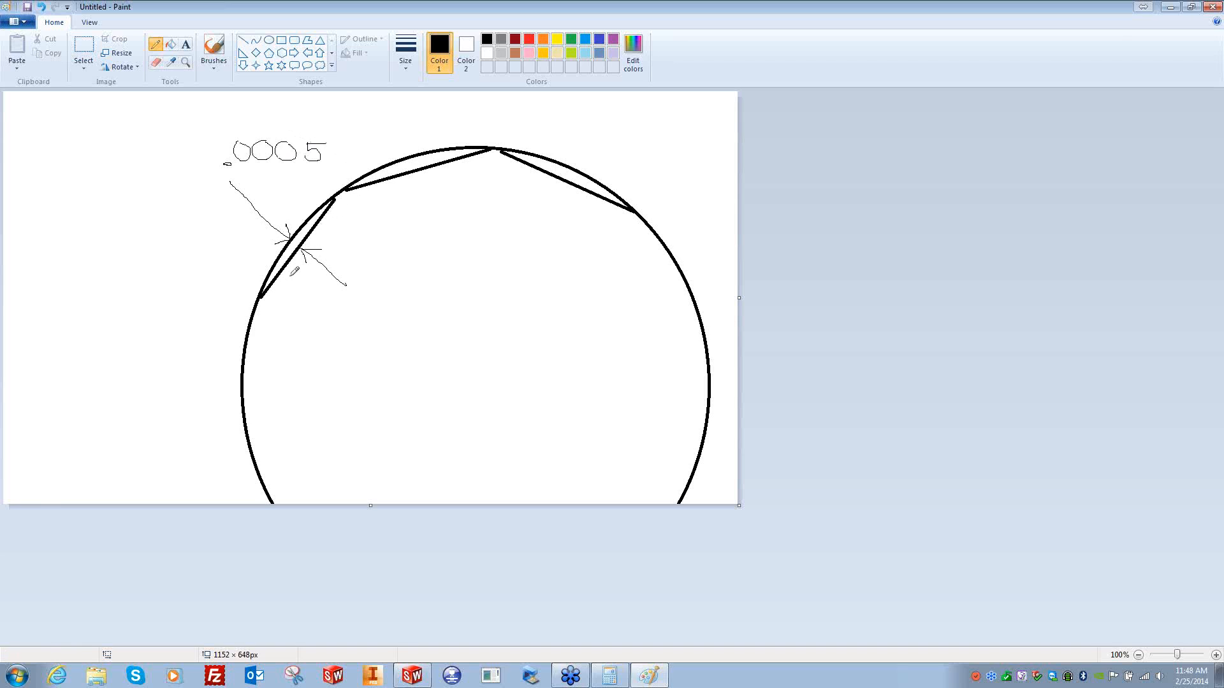
mouse_move(262, 309)
mouse_down()
mouse_move(272, 348)
mouse_move(315, 342)
mouse_move(311, 311)
mouse_move(266, 309)
mouse_up()
mouse_move(159, 250)
mouse_down()
mouse_move(171, 260)
mouse_move(176, 234)
mouse_up()
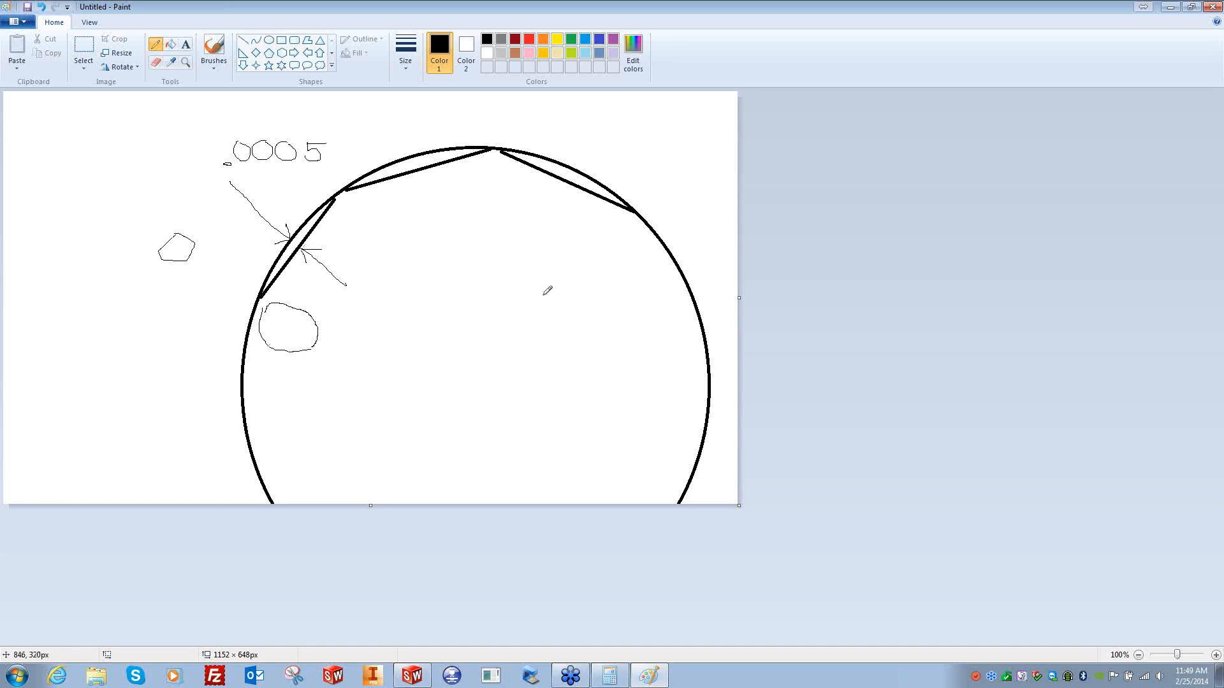
click(1213, 6)
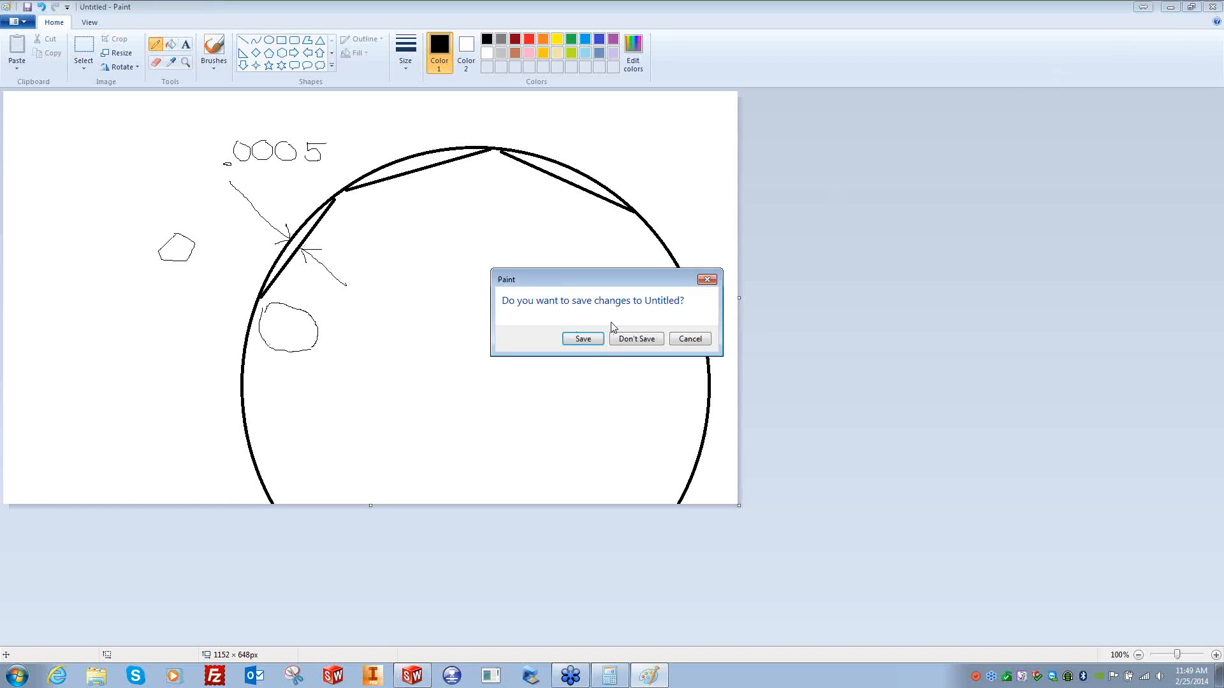
click(625, 340)
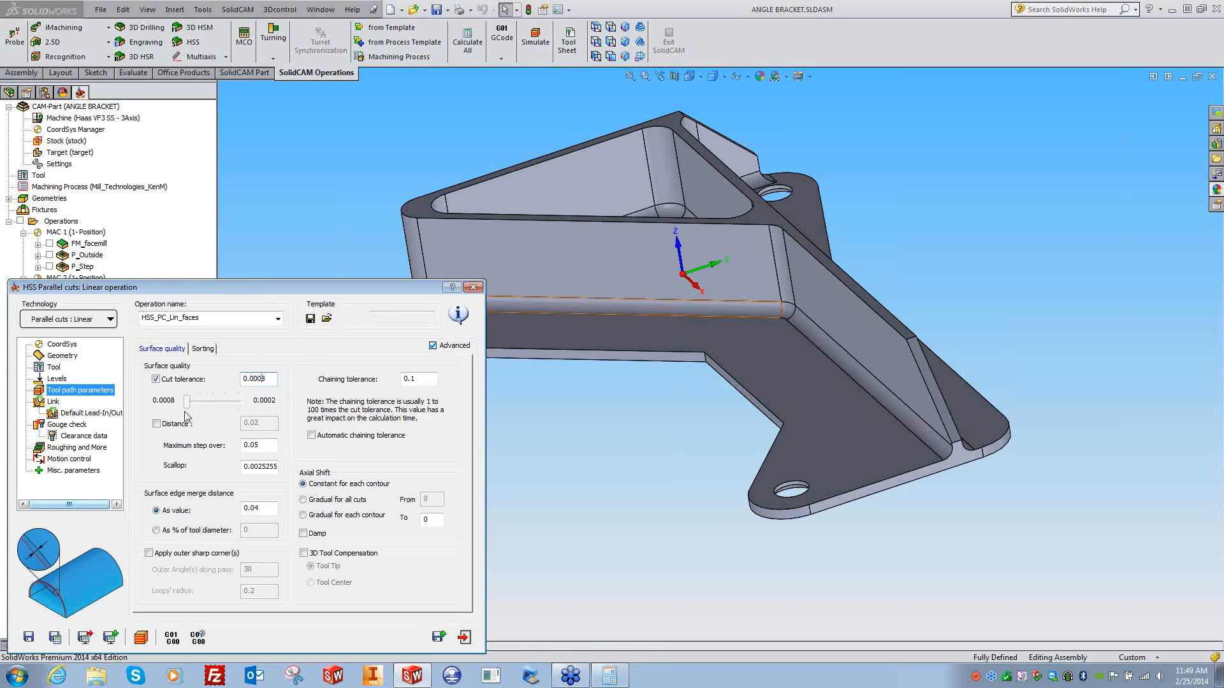
- Try the tolerance slider, then re-enable Cut tolerance and enter .0005
click(156, 380)
mouse_move(188, 403)
mouse_down()
mouse_move(250, 403)
mouse_move(184, 403)
mouse_up()
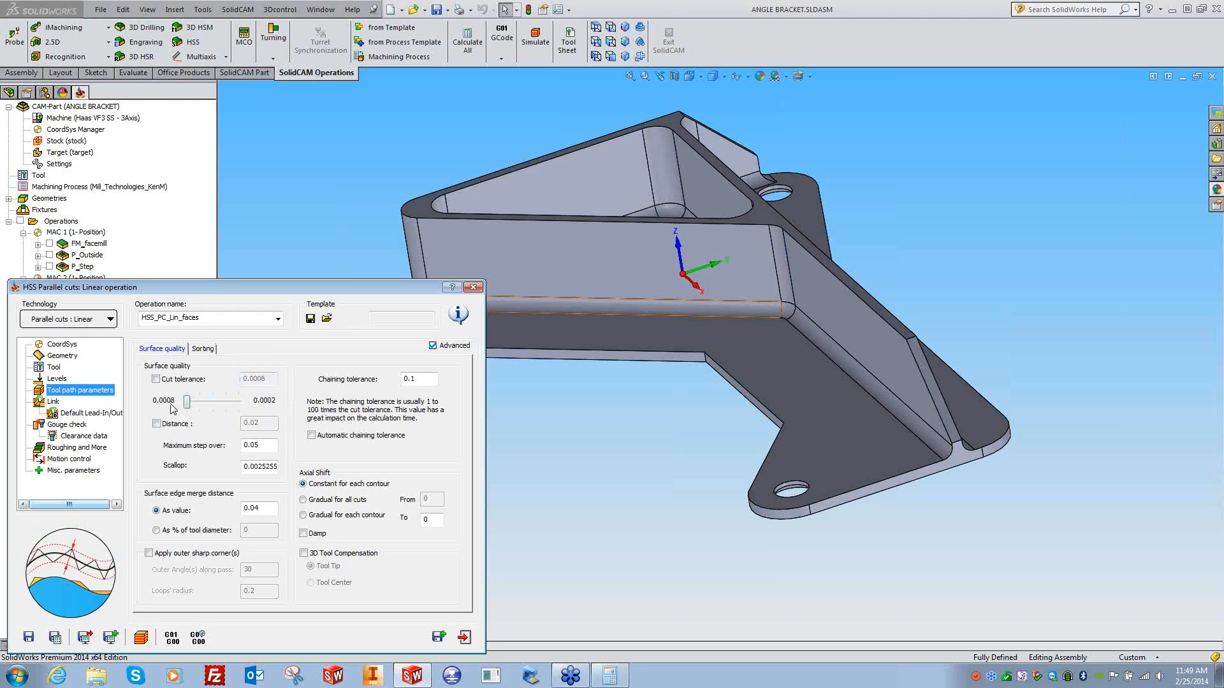
drag(187, 402, 211, 403)
click(156, 379)
key(Tab)
text(.)
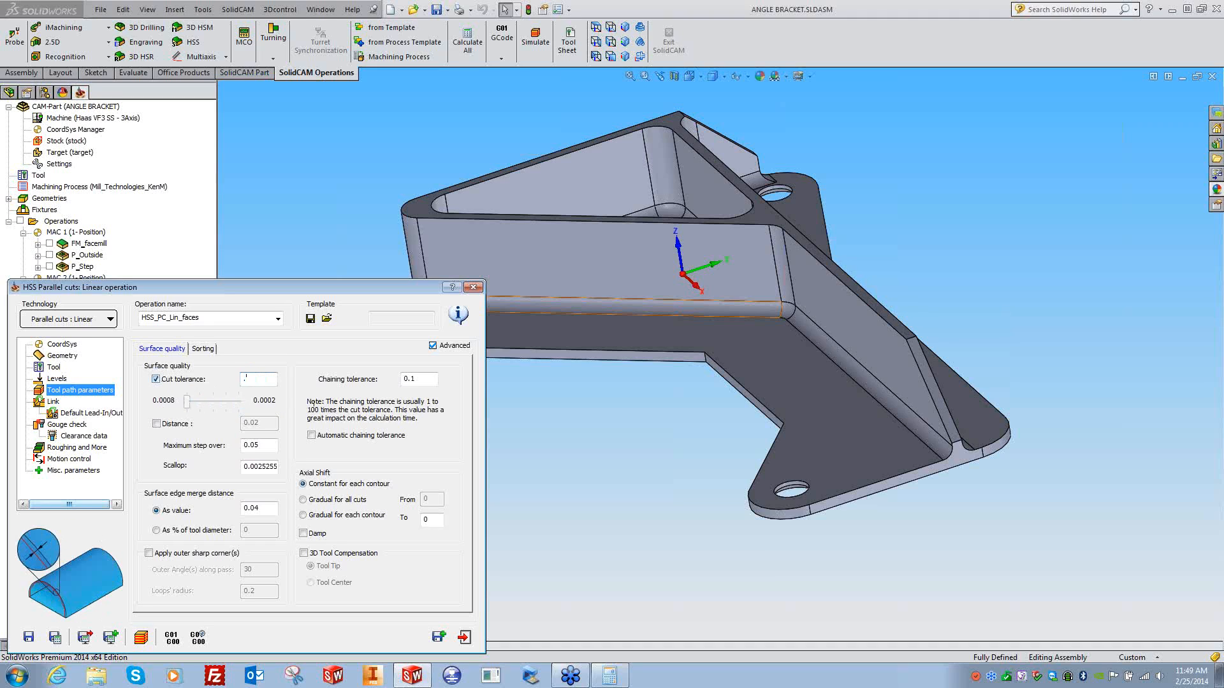
text(0005)
drag(266, 384, 201, 395)
click(267, 444)
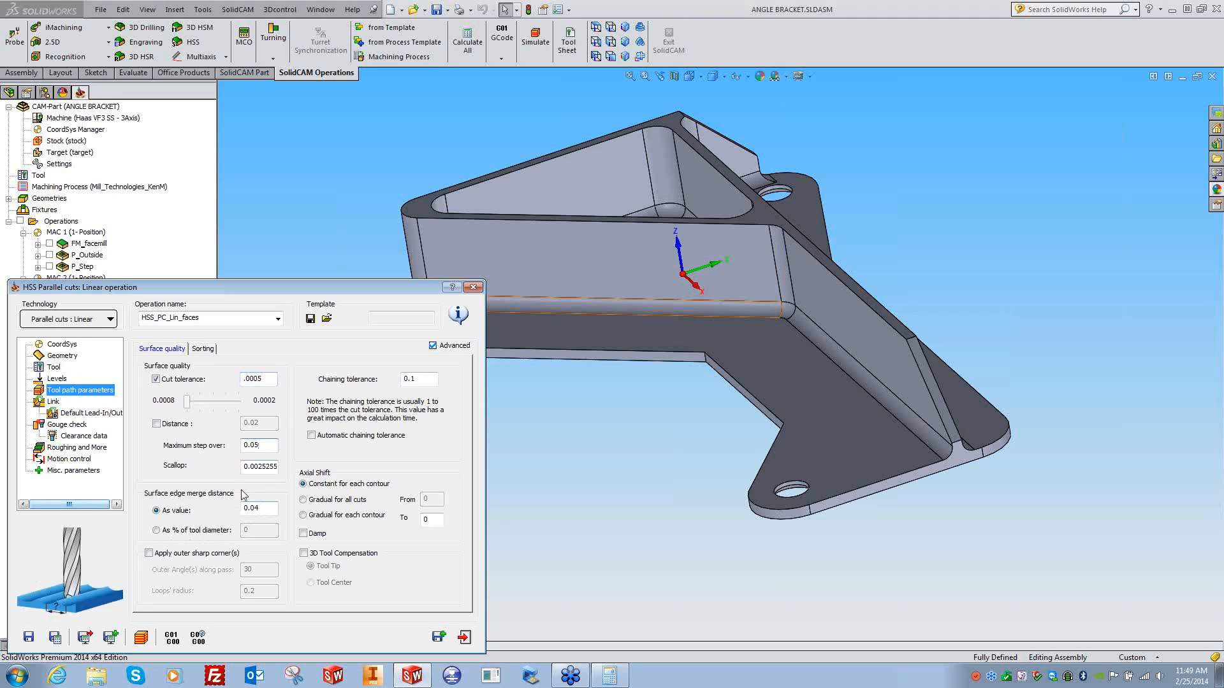
click(16, 676)
- In a fresh Paint canvas, draw two overlapping ball-nose tool outlines above a surface line
click(40, 494)
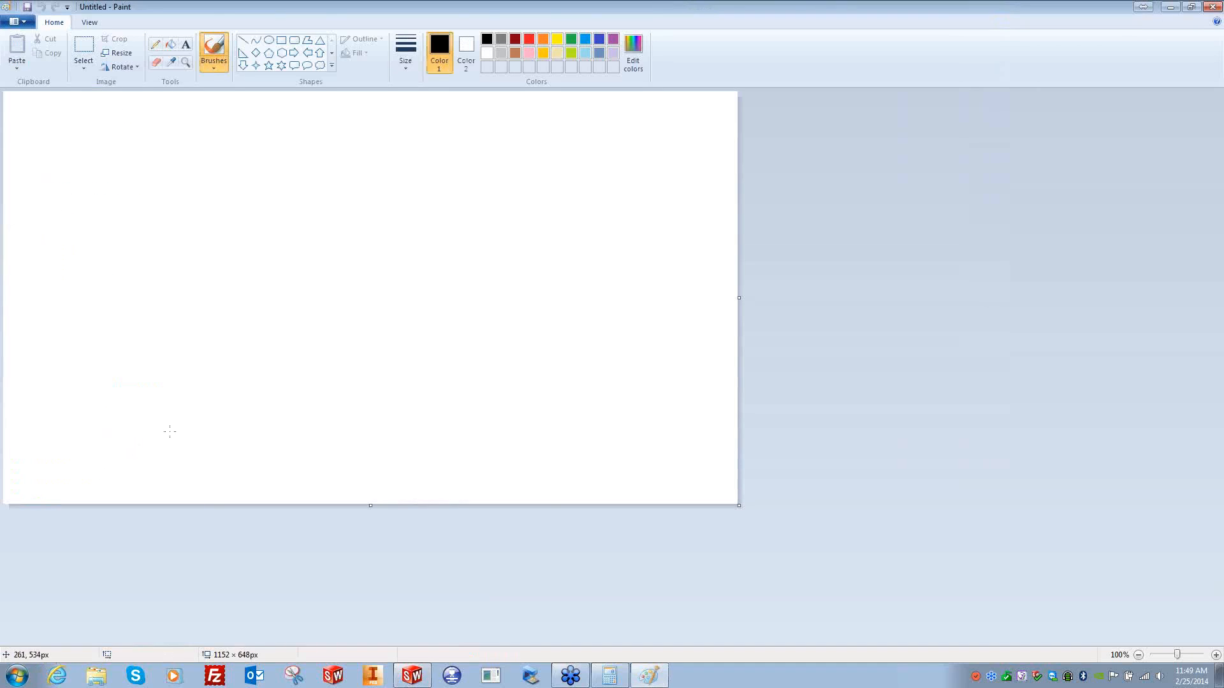
mouse_move(146, 140)
mouse_down()
mouse_move(144, 309)
mouse_move(181, 350)
mouse_move(218, 310)
mouse_move(226, 198)
mouse_up()
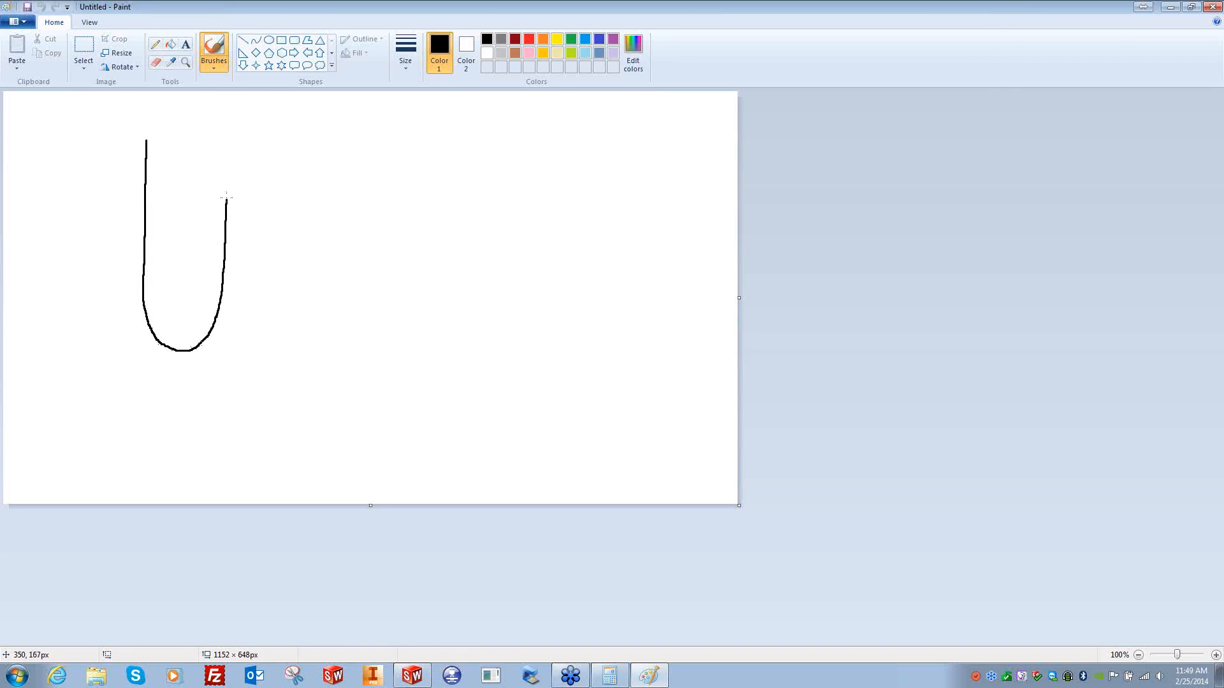
drag(226, 144, 226, 140)
mouse_move(215, 288)
mouse_down()
mouse_move(217, 332)
mouse_move(260, 336)
mouse_move(265, 139)
mouse_up()
mouse_move(62, 354)
mouse_down()
mouse_move(299, 348)
mouse_move(431, 360)
mouse_up()
- Mark the scallop between the tool paths and add step-over arrows
drag(183, 327, 261, 319)
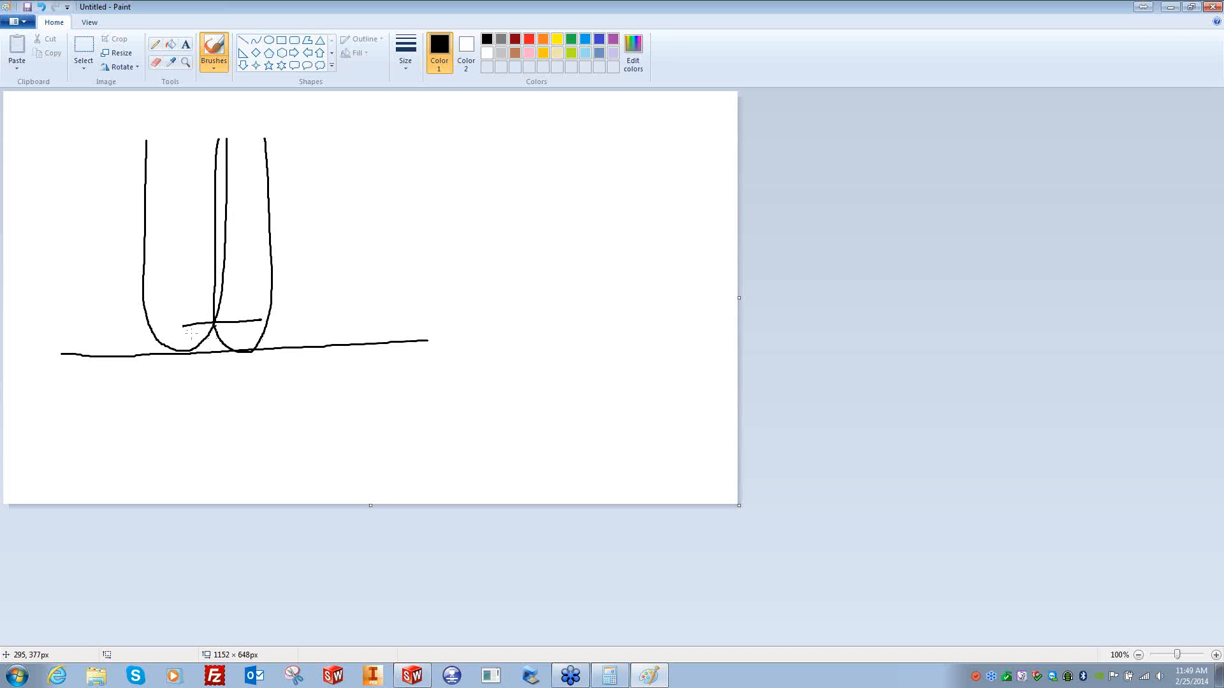
drag(193, 352, 193, 404)
mouse_move(196, 352)
mouse_down()
mouse_move(214, 329)
mouse_move(201, 350)
mouse_up()
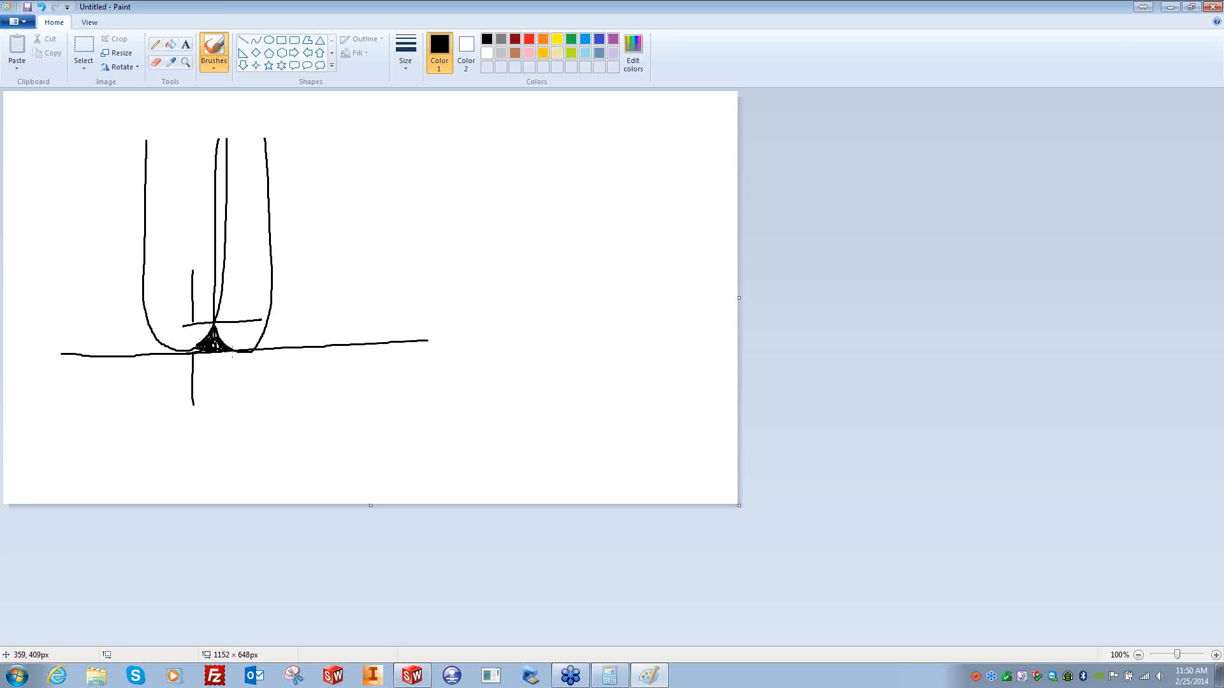
drag(241, 384, 303, 384)
drag(139, 389, 189, 385)
mouse_move(273, 374)
mouse_down()
mouse_move(243, 384)
mouse_move(260, 404)
mouse_up()
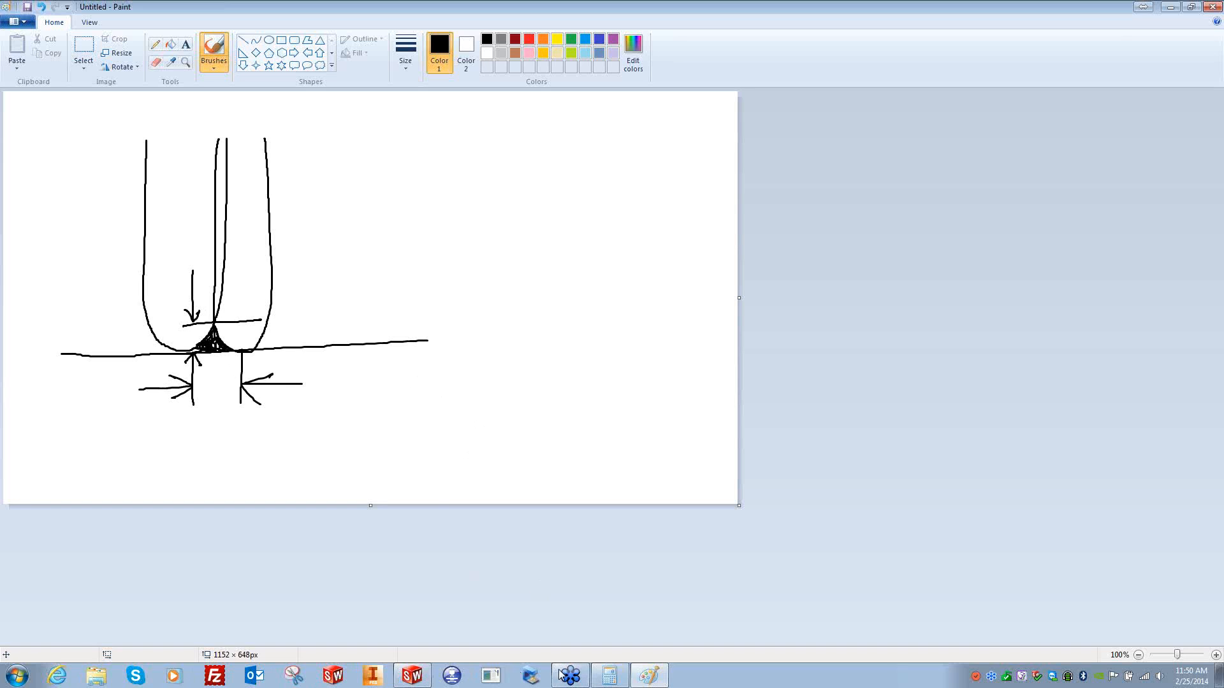
- Set the maximum step over to .01, then save and close the operation
click(412, 675)
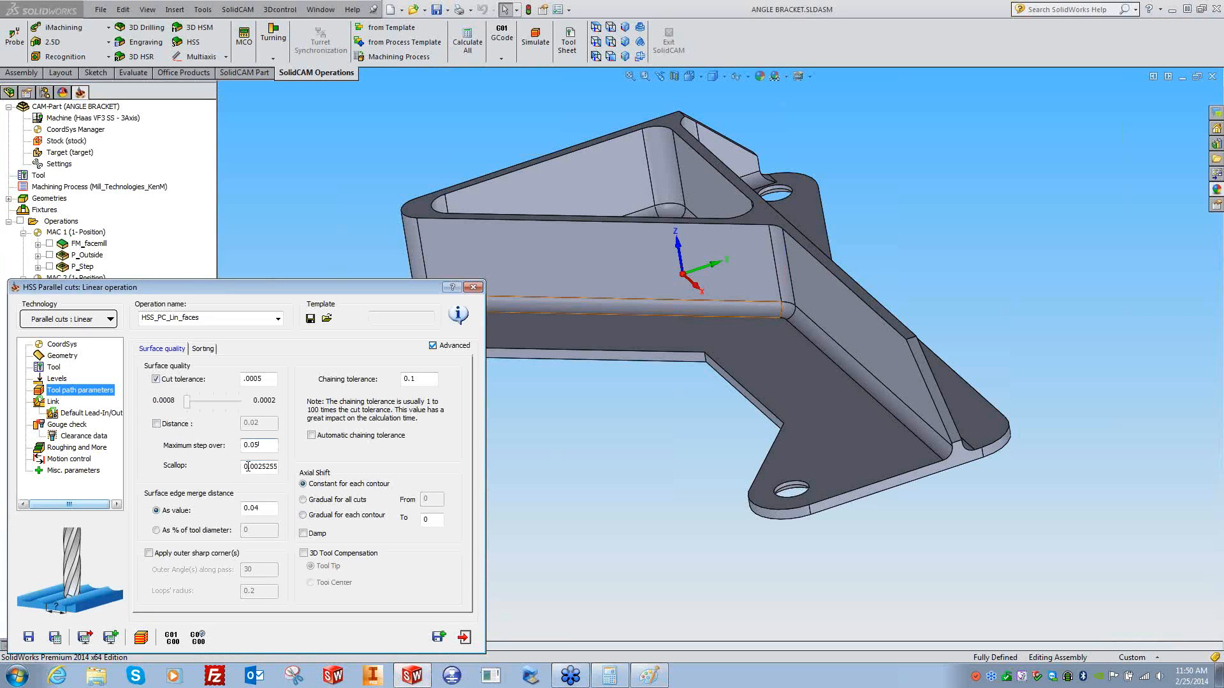
double_click(263, 446)
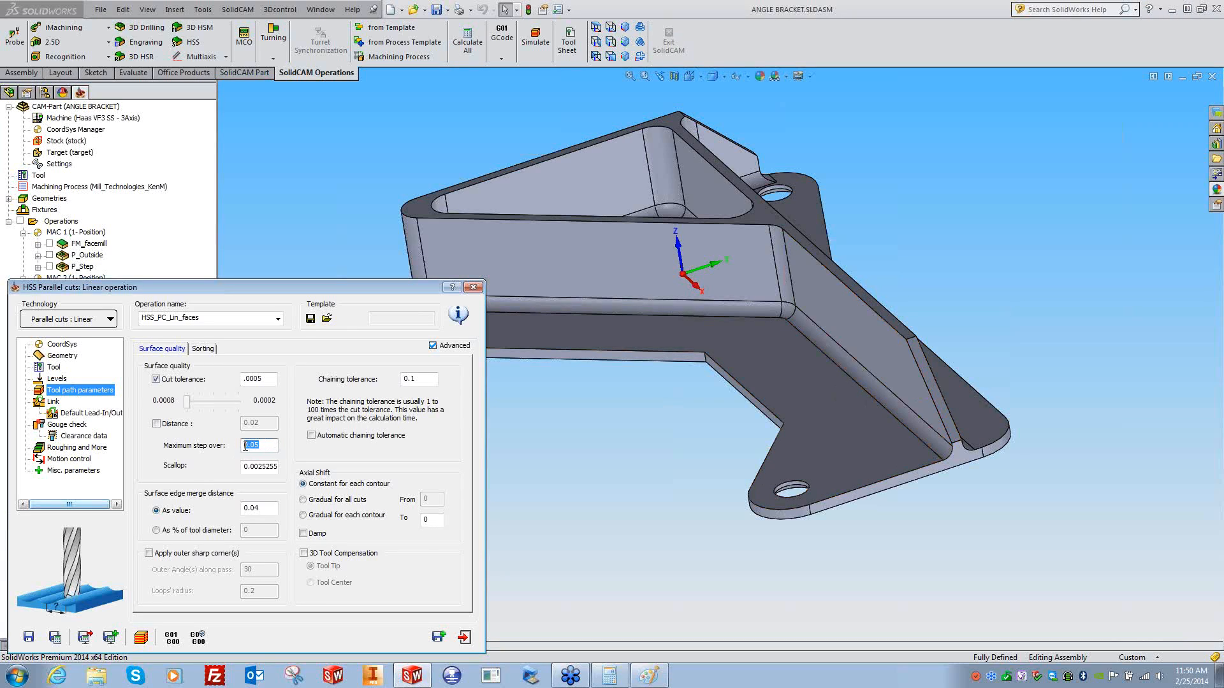
text(.01)
double_click(246, 467)
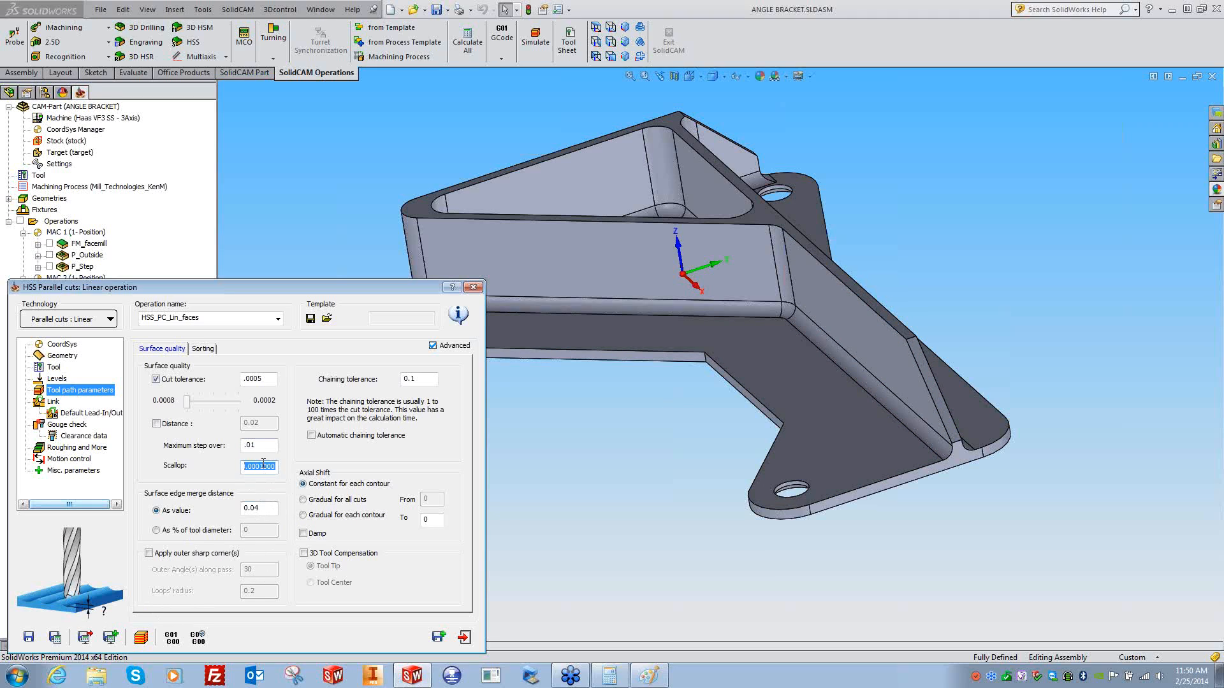
click(56, 638)
click(473, 287)
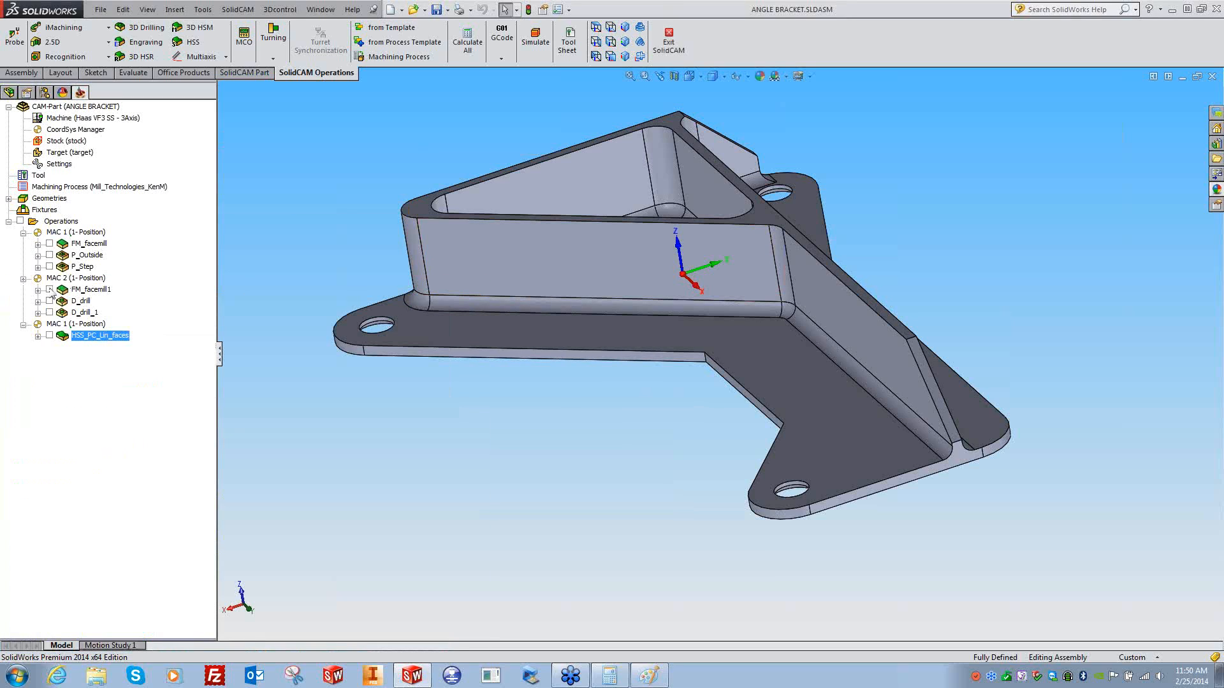
- Display the HSS_PC_Lin_faces toolpath and zoom in on it along the sloped edge
click(50, 336)
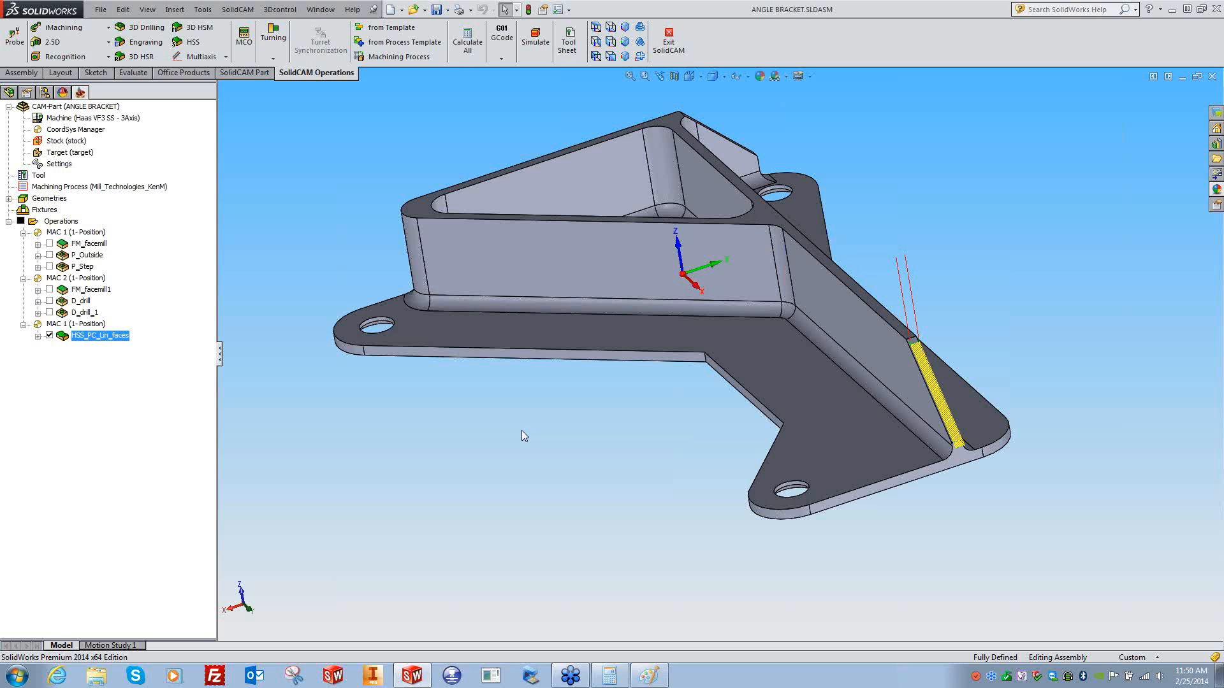
key(Left)
key(Left)
key(Left)
key(Left)
key(Left)
key(Left)
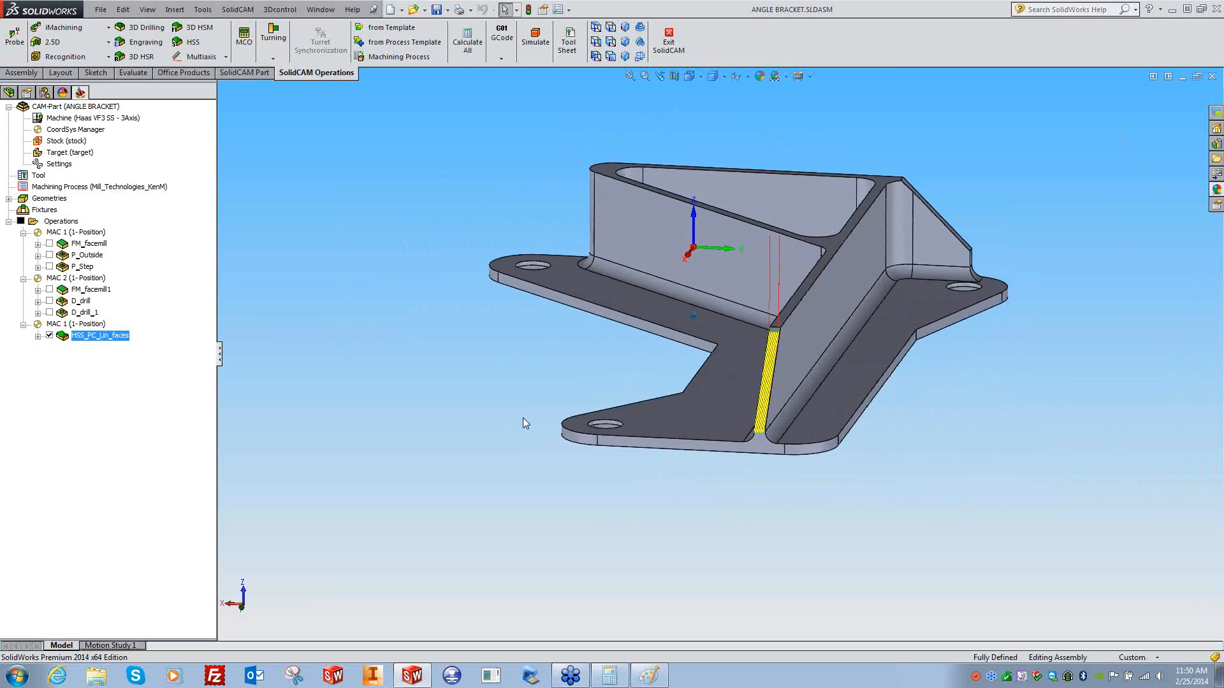
scroll(523, 420, down, 8)
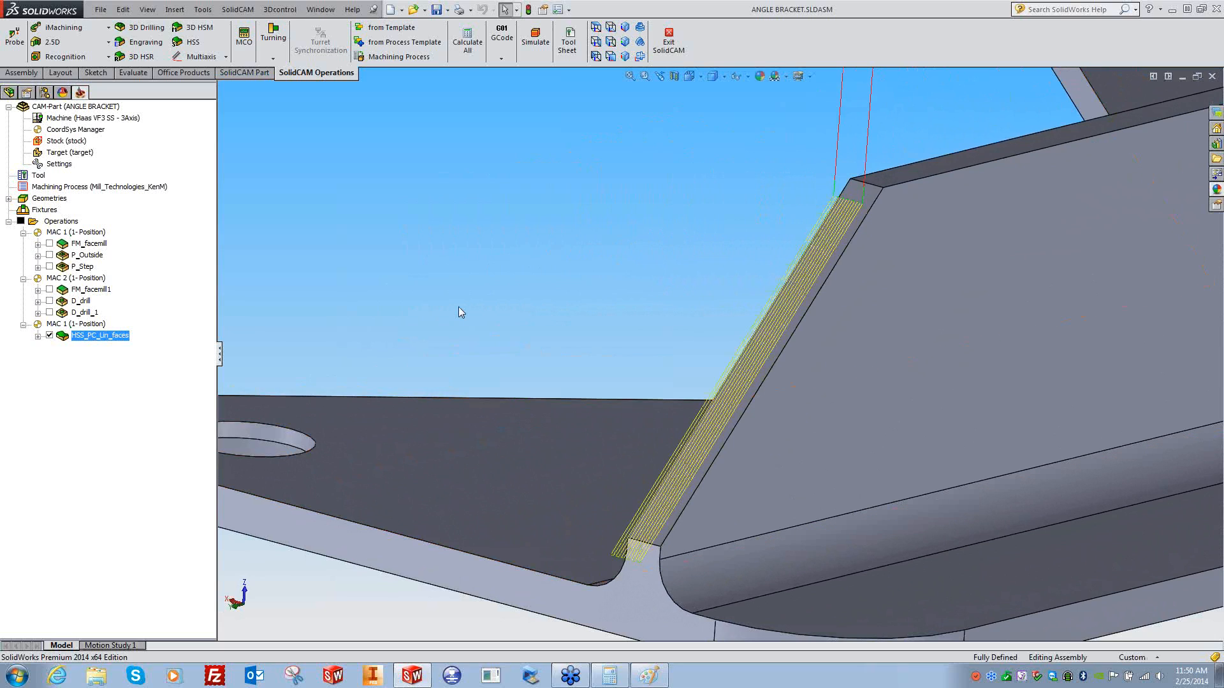
- Set the HSS_PC_Lin_faces cutting method to One way and recalculate the toolpath
double_click(70, 343)
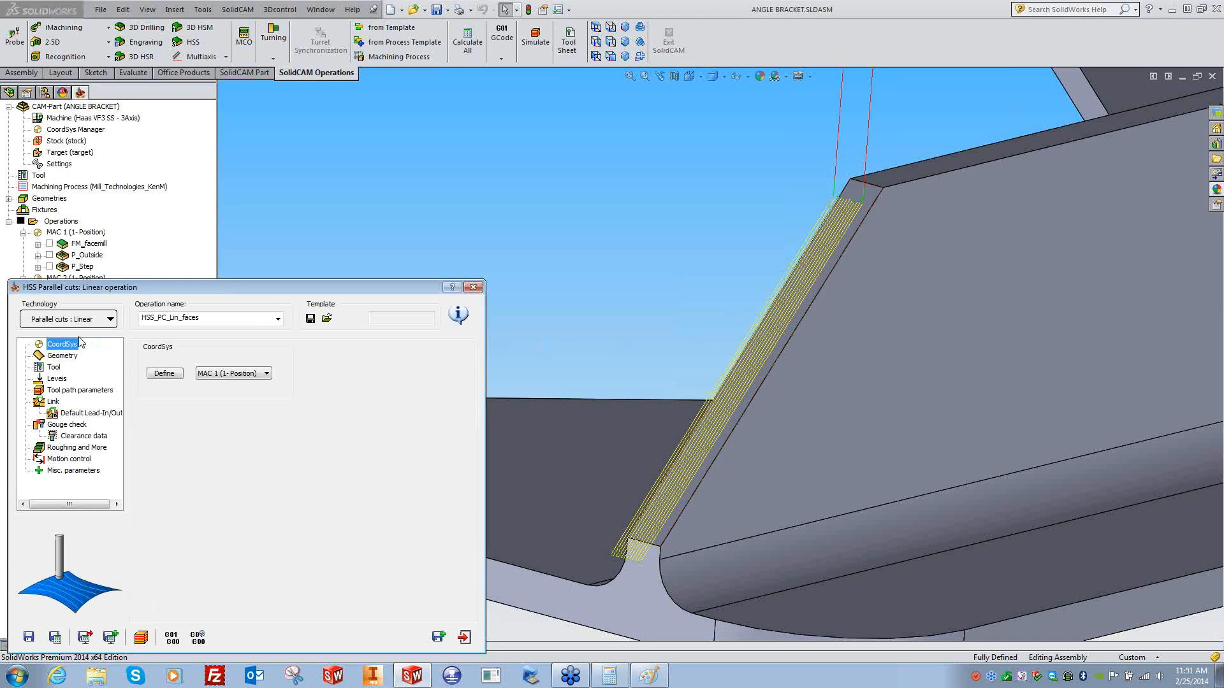
click(63, 390)
click(204, 349)
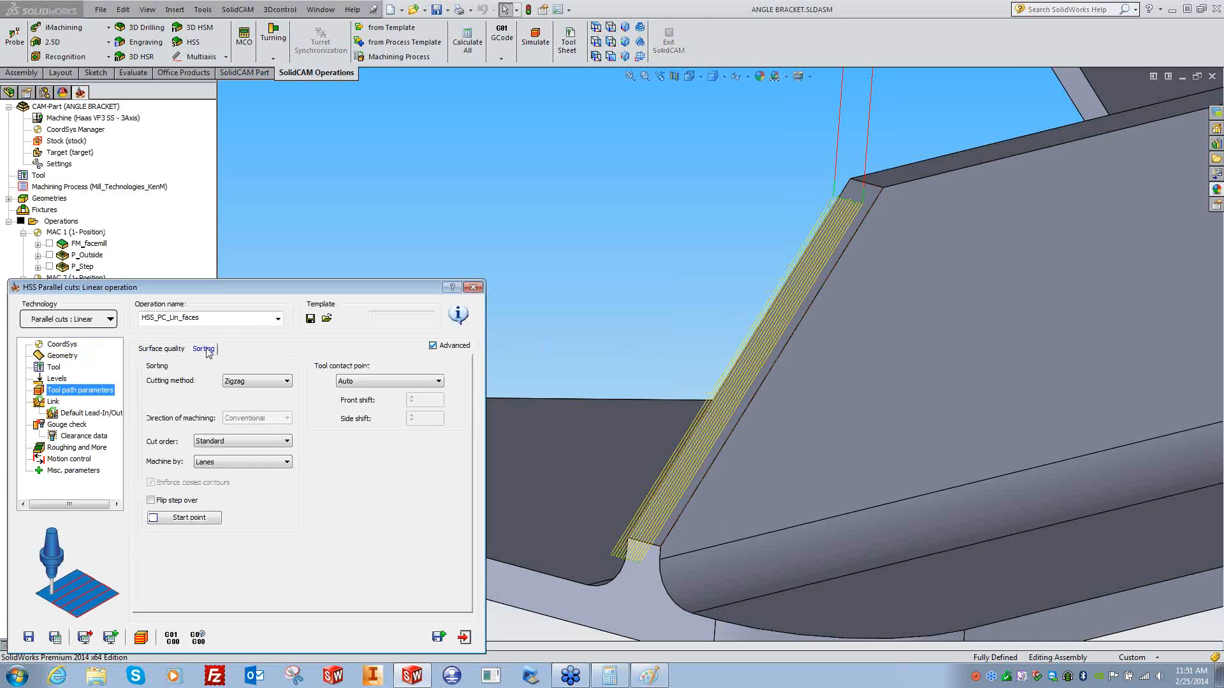
click(255, 381)
click(243, 397)
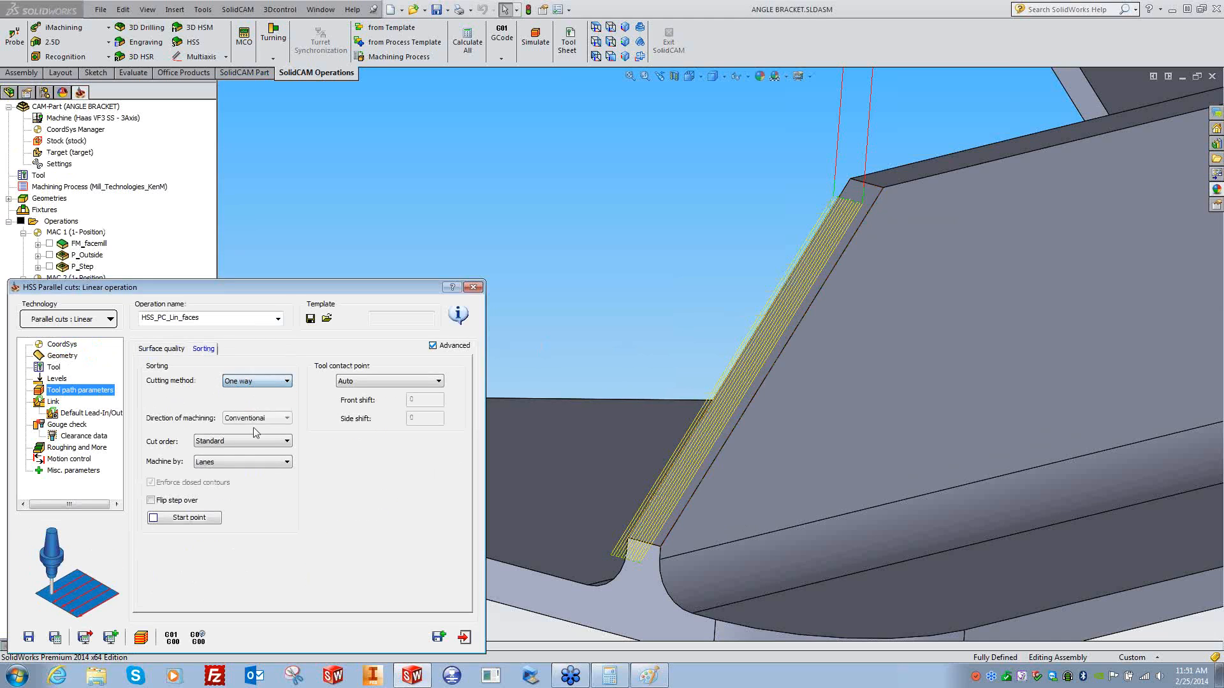
click(55, 638)
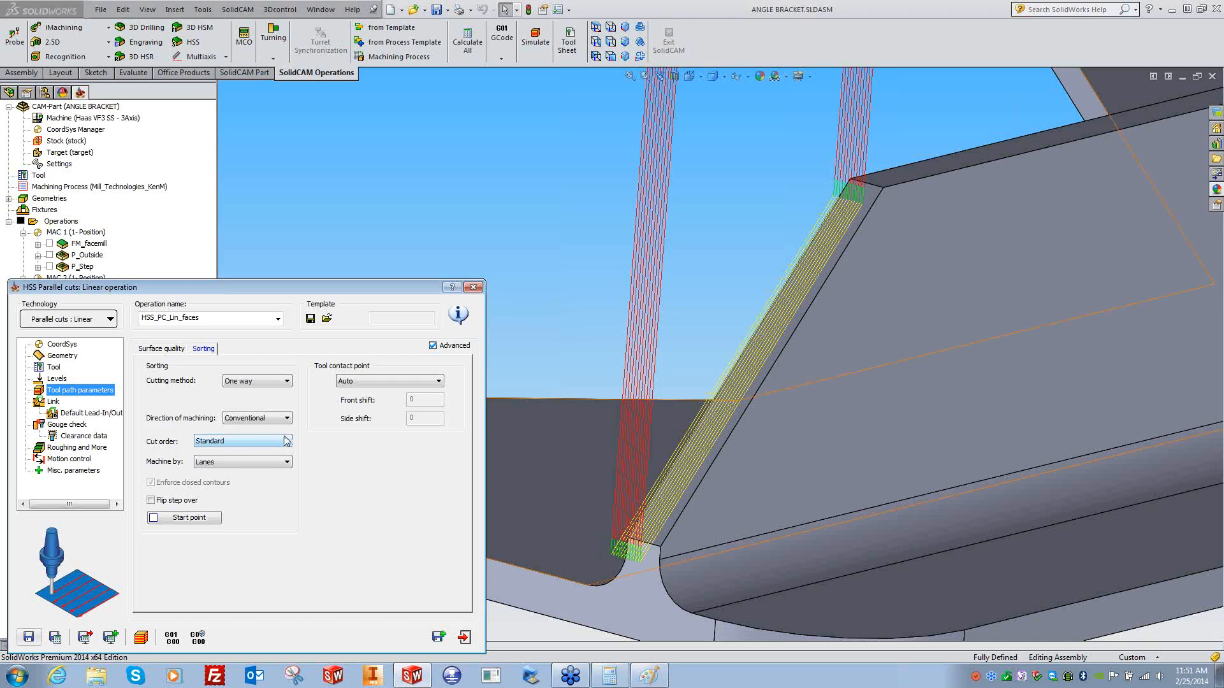
- Revert the cutting method to Zigzag, recalculate, and inspect the chamfer toolpath
click(255, 381)
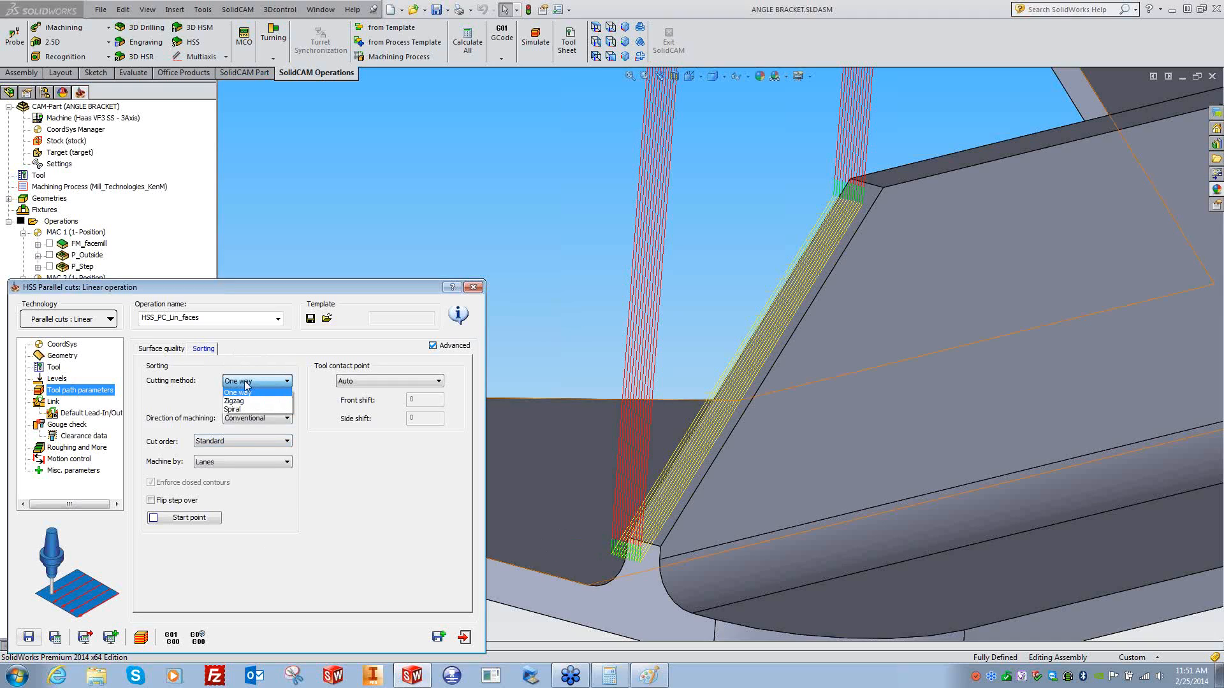
click(240, 406)
click(169, 351)
click(55, 638)
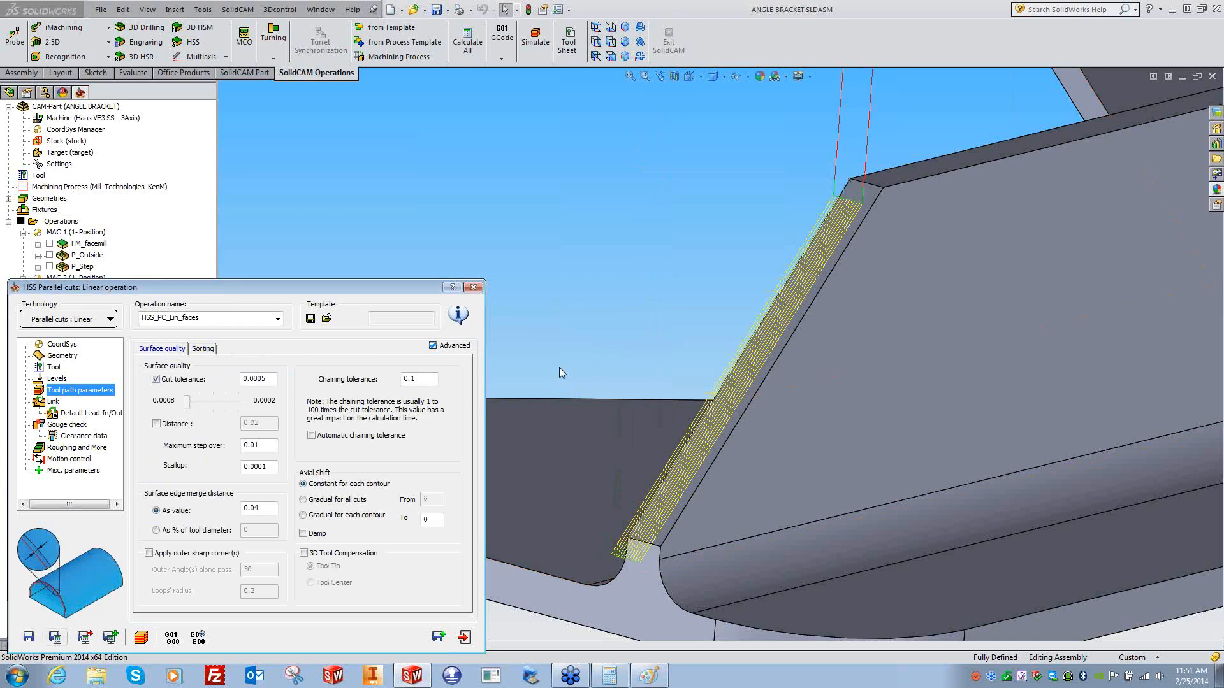
middle_drag(700, 224, 767, 284)
scroll(768, 285, down, 5)
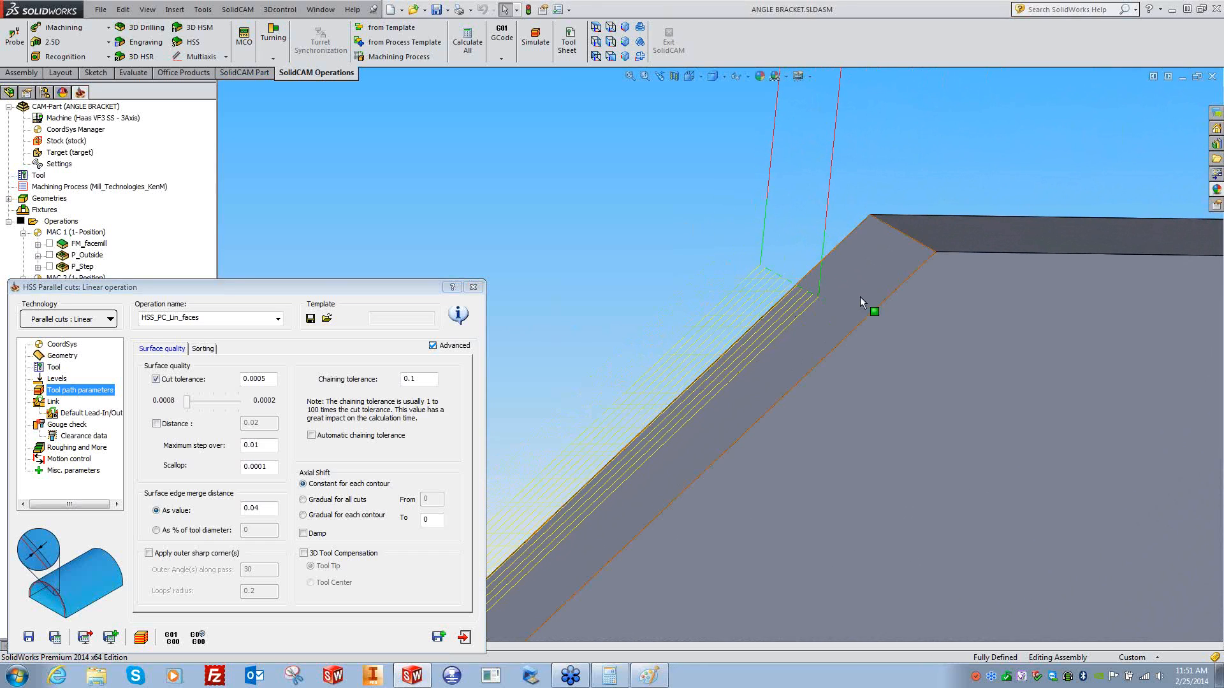
scroll(633, 224, up, 5)
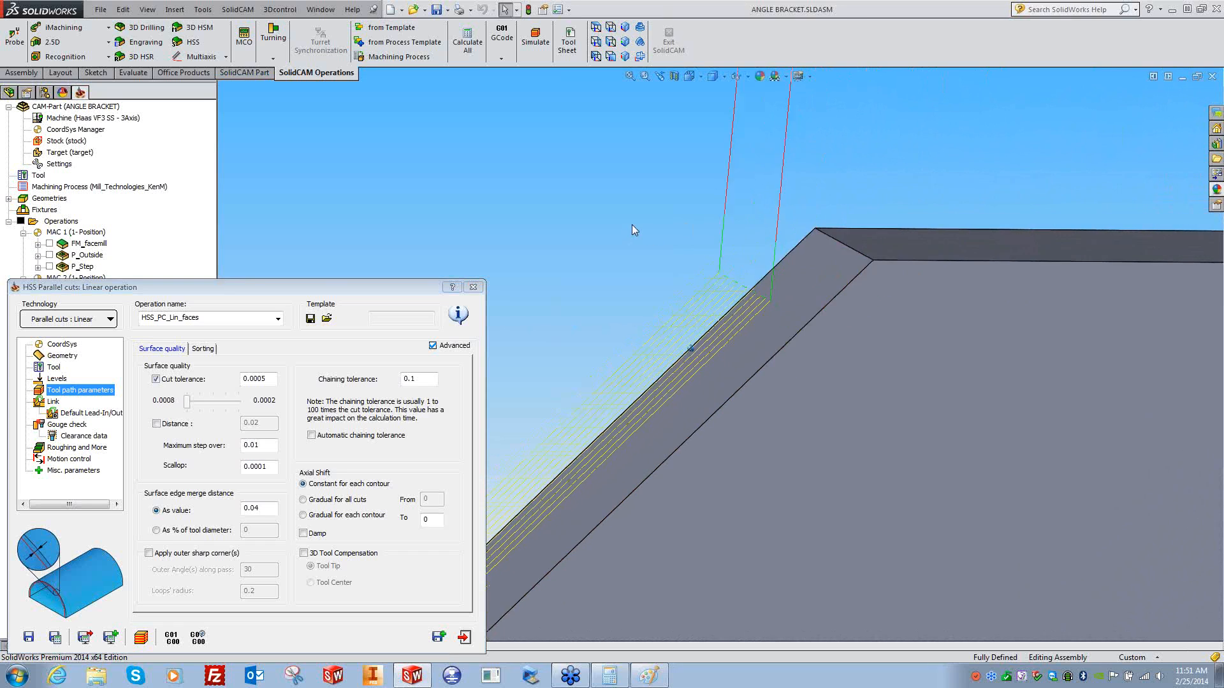
scroll(782, 232, up, 3)
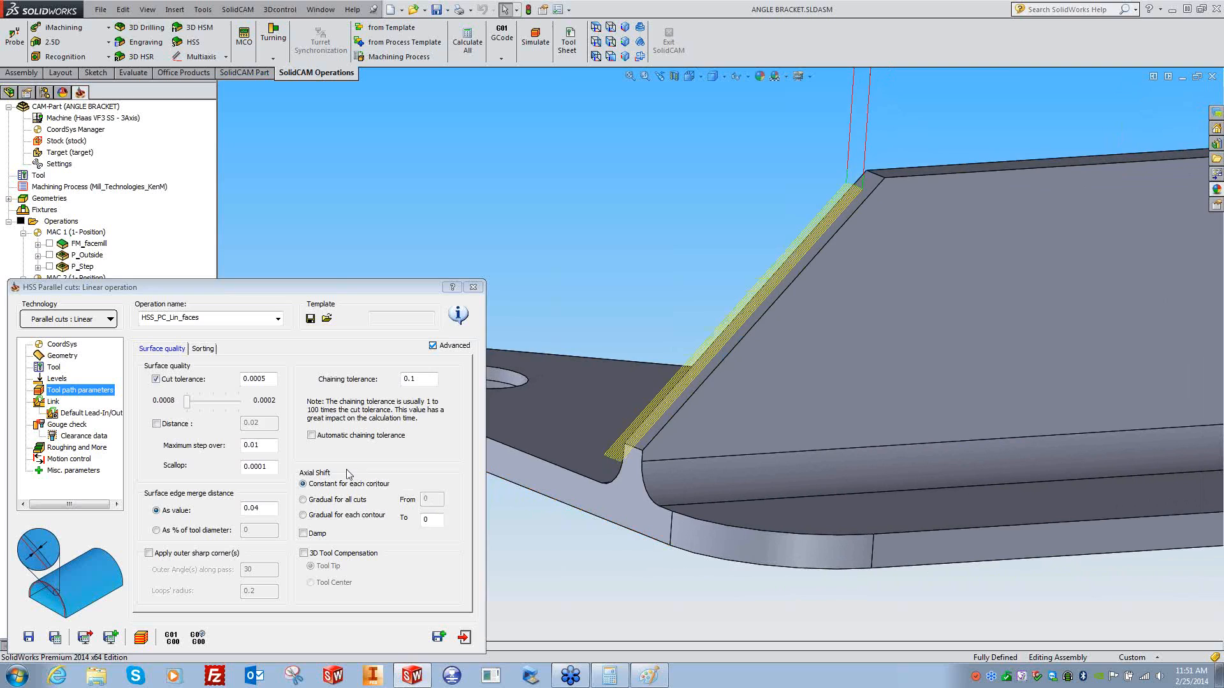
- Enable Extend/Trim on the toolpath ends in Geometry and recalculate
click(62, 356)
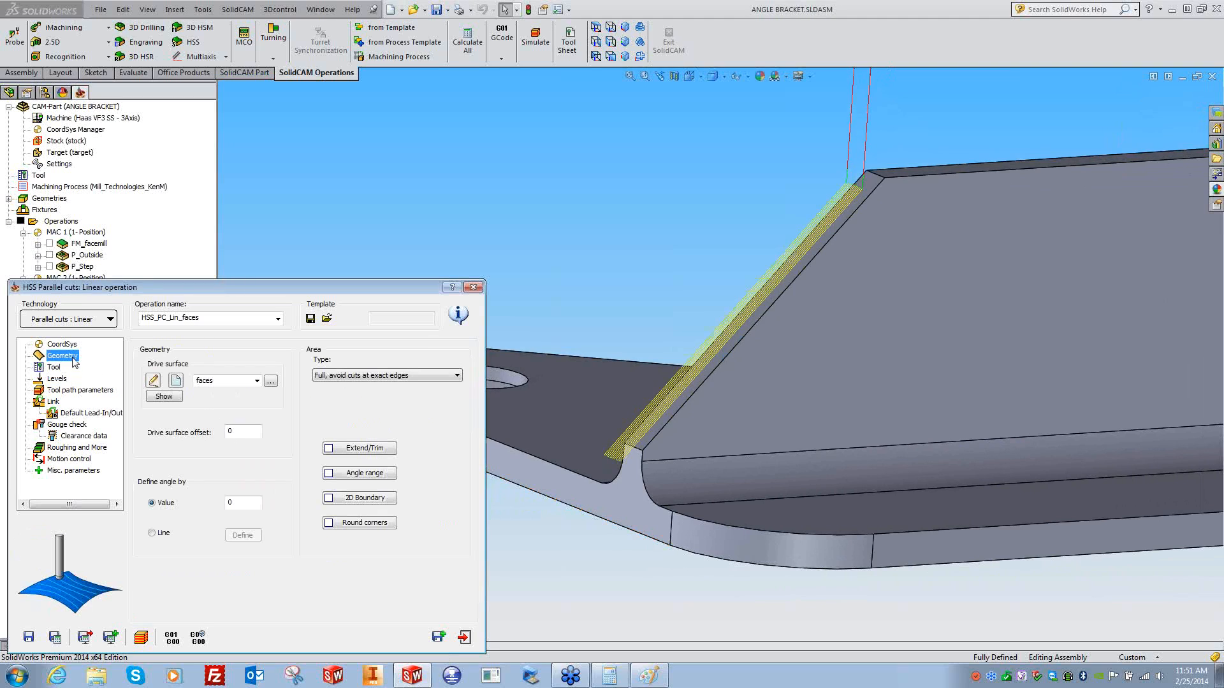
click(359, 449)
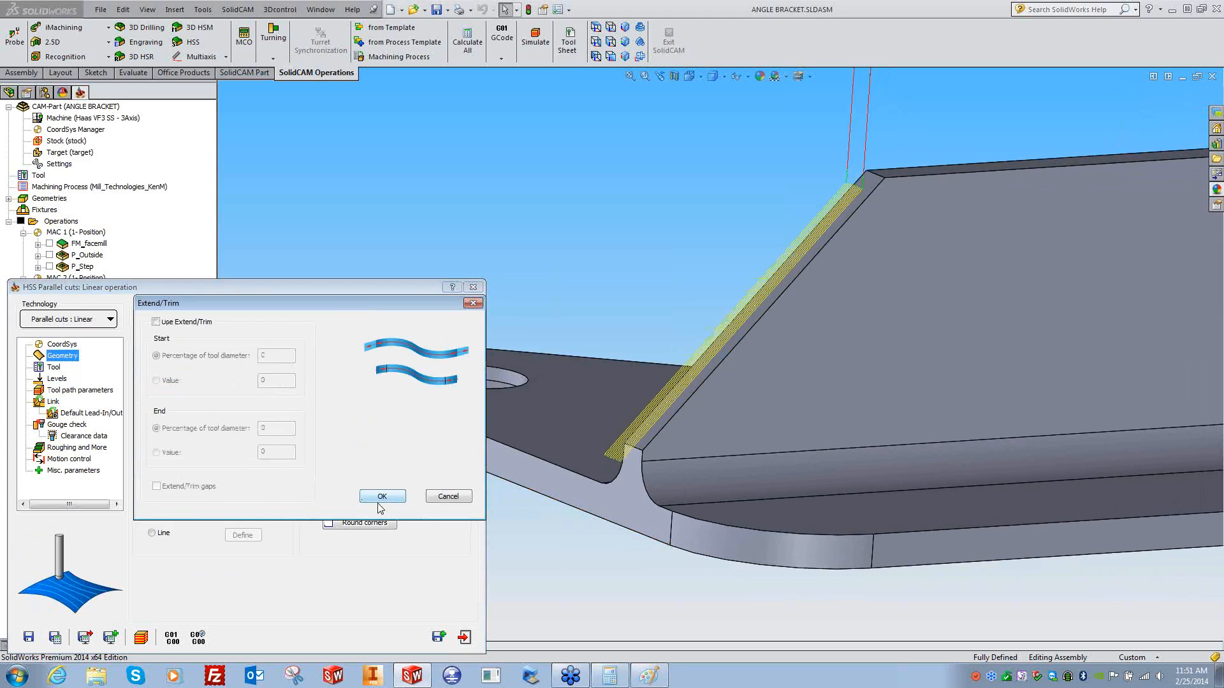
click(156, 323)
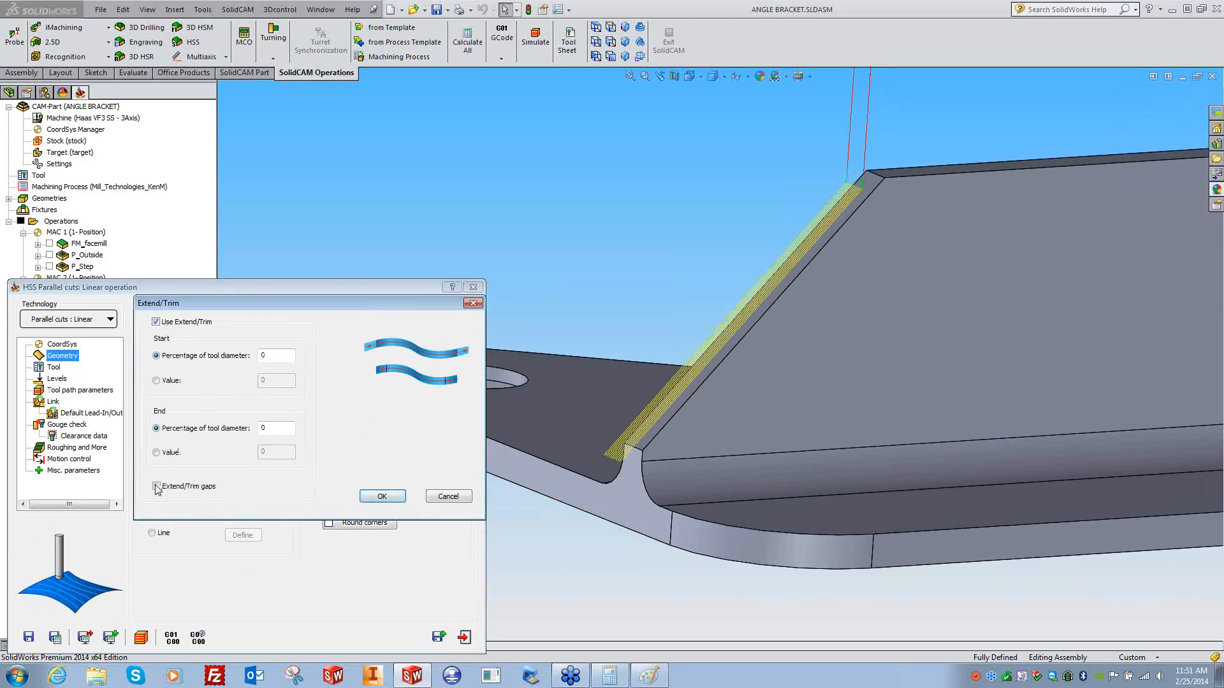
double_click(276, 355)
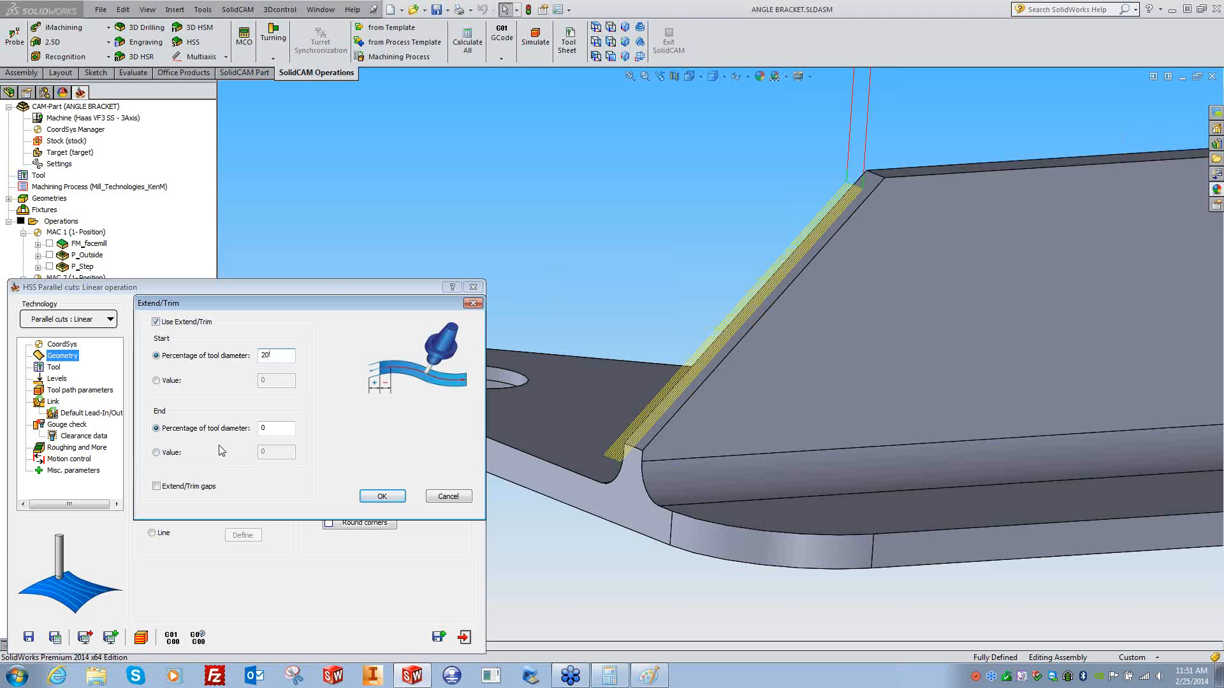
double_click(279, 428)
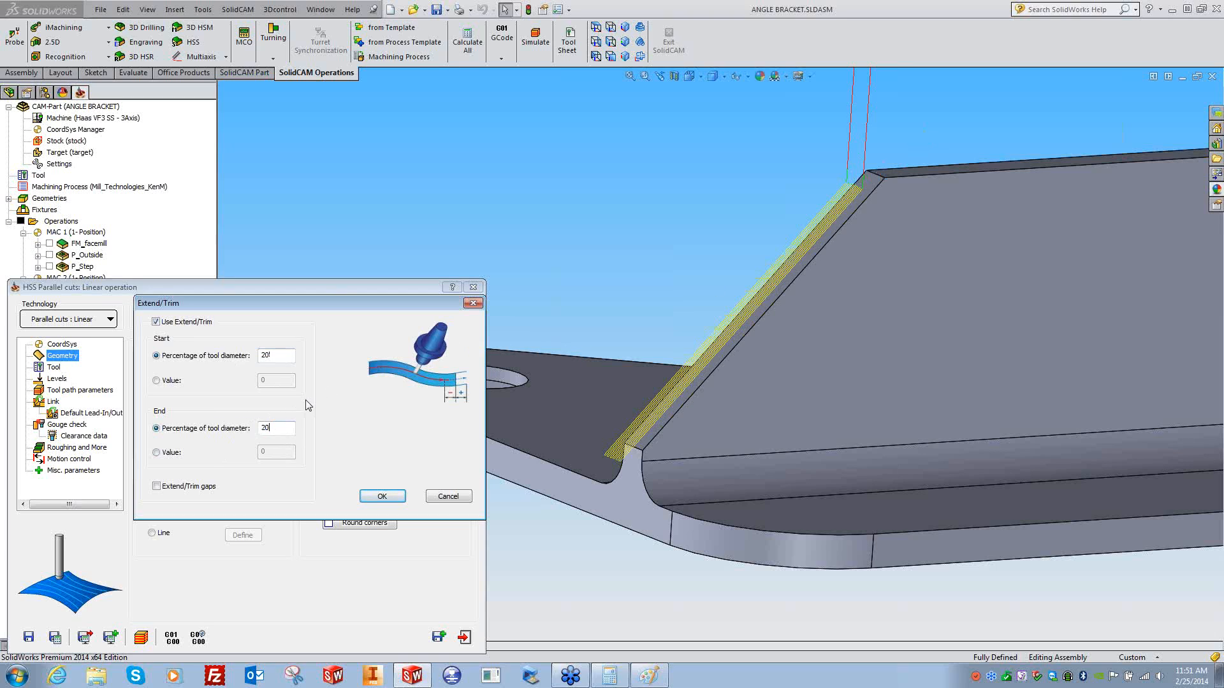
click(382, 497)
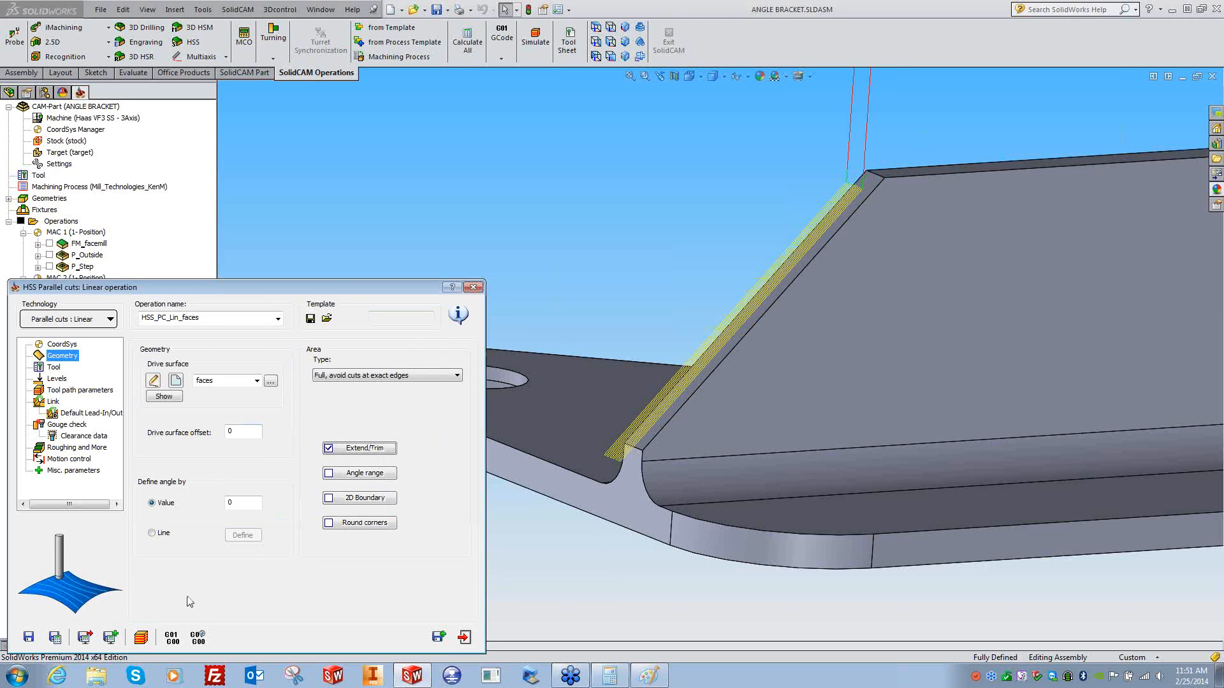
click(56, 636)
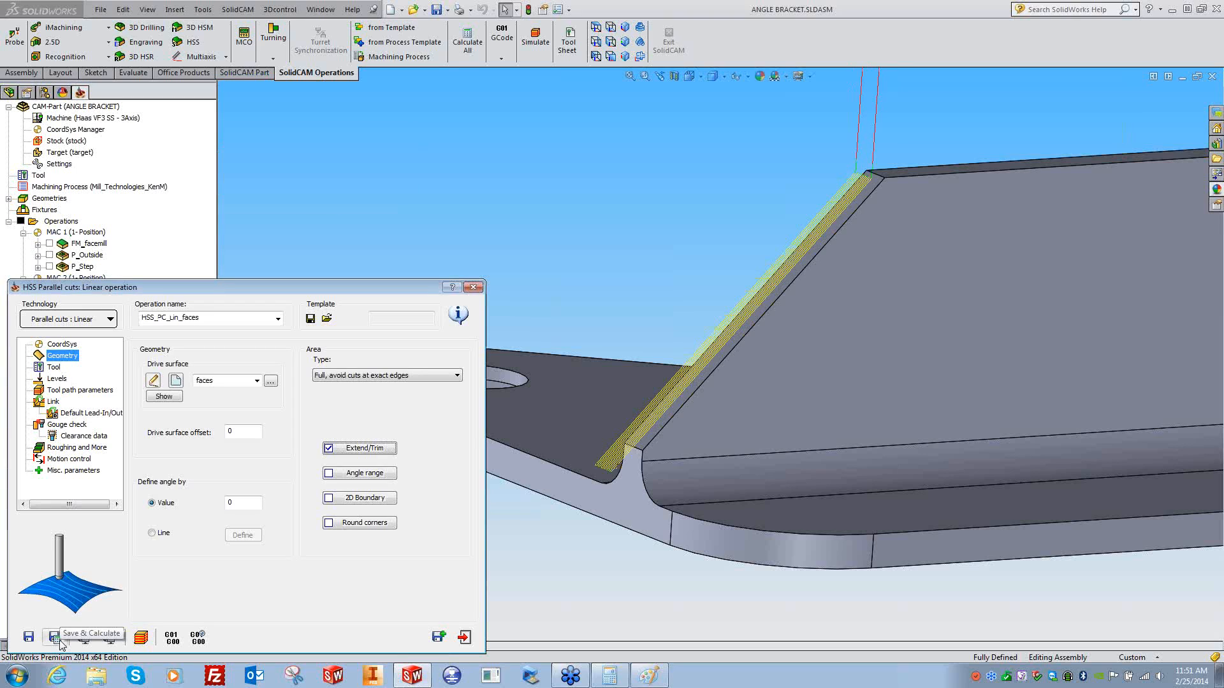
- Set the start and end extensions to 100% and recalculate
click(347, 450)
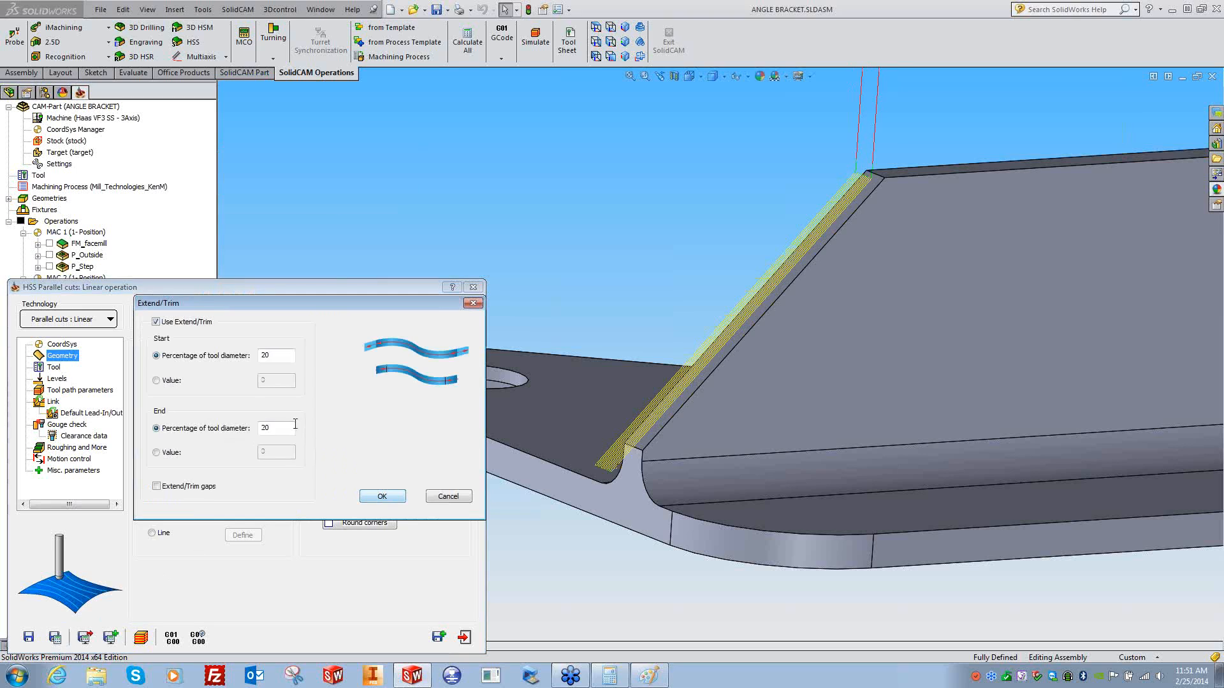
double_click(261, 356)
text(100)
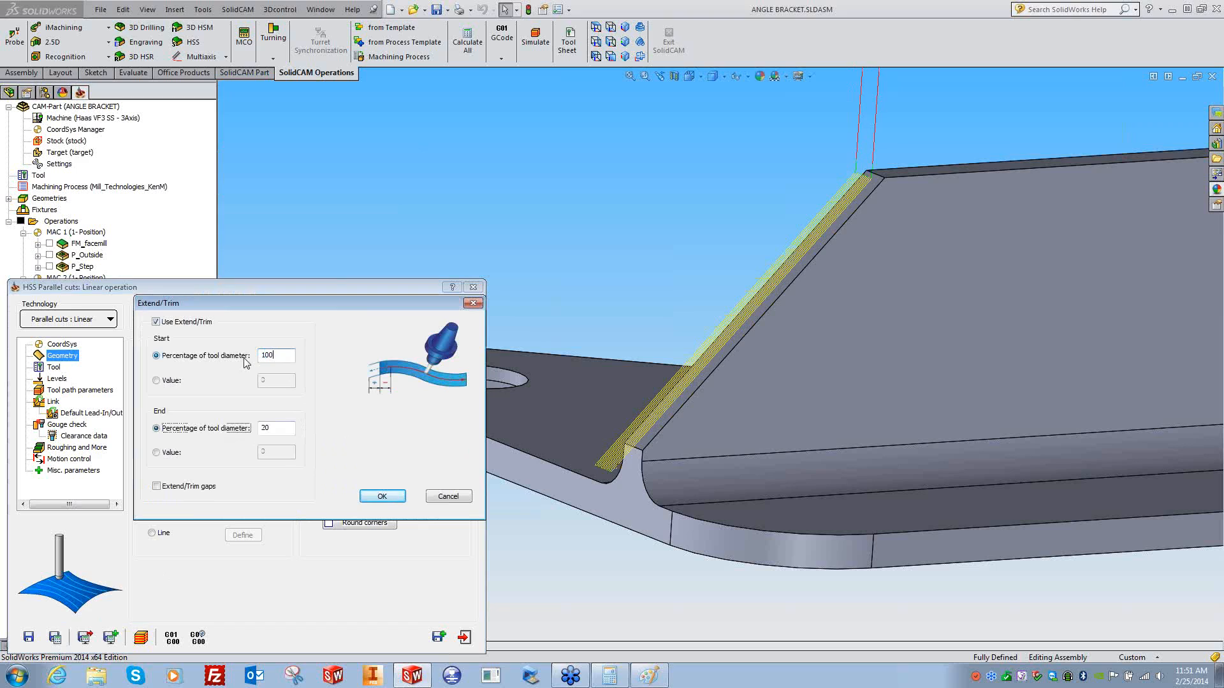
double_click(263, 427)
text(100)
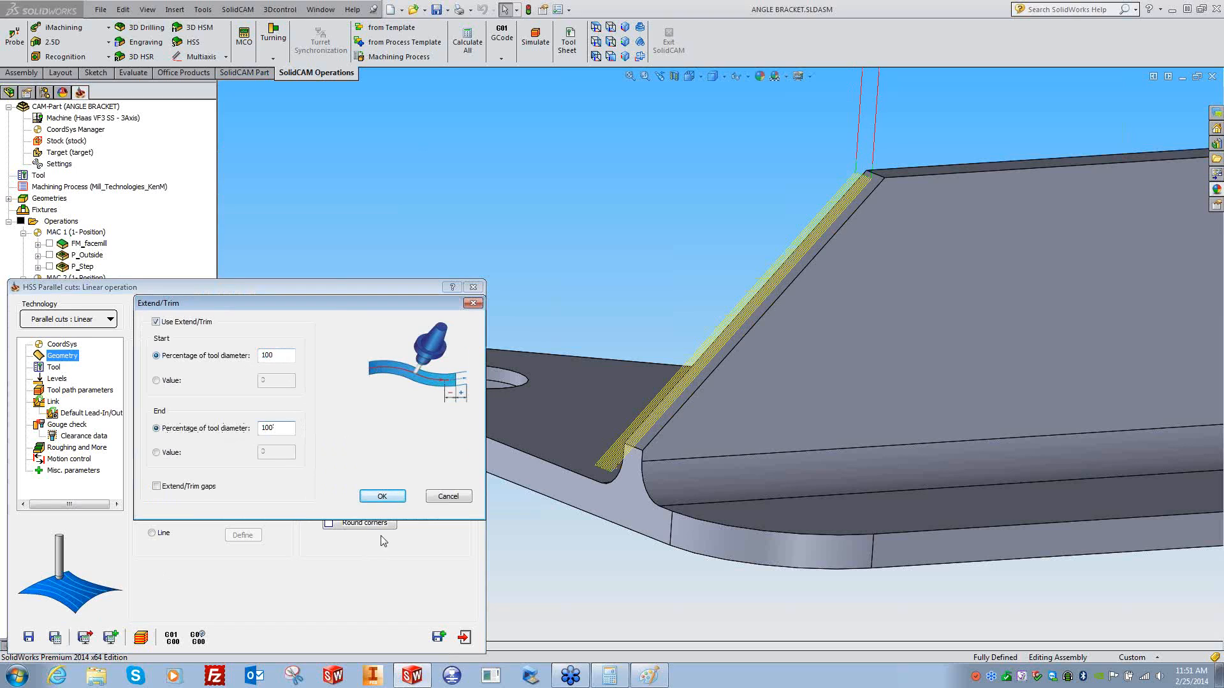
click(382, 496)
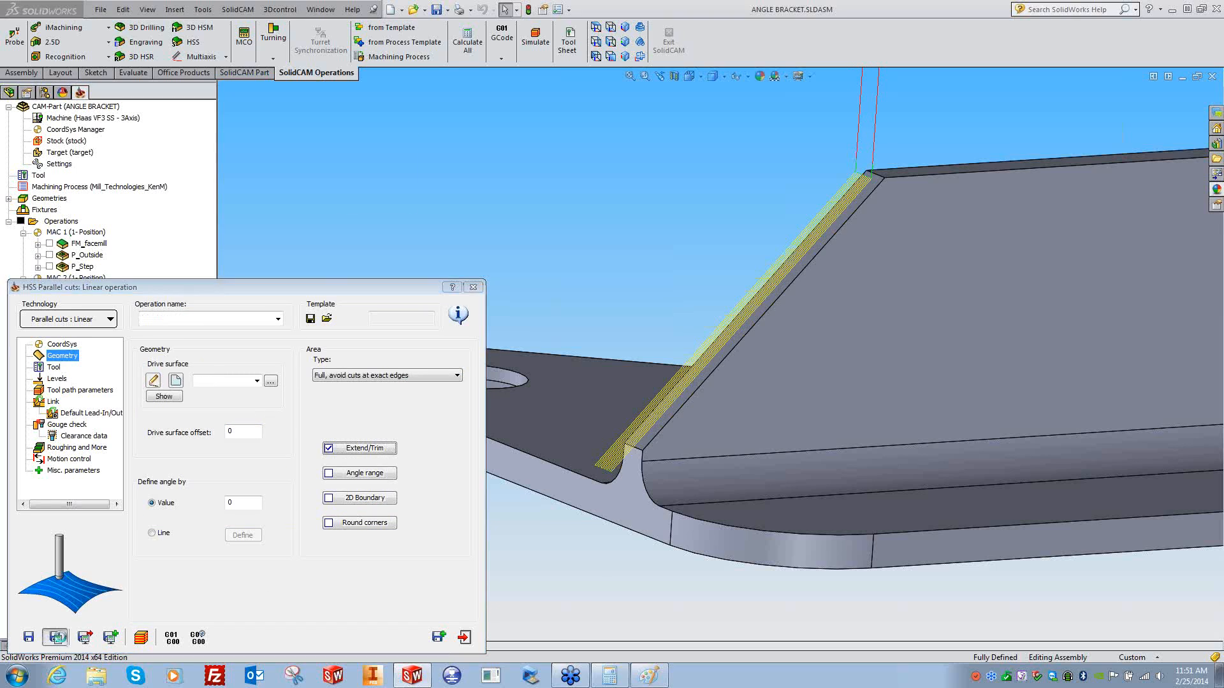
click(55, 637)
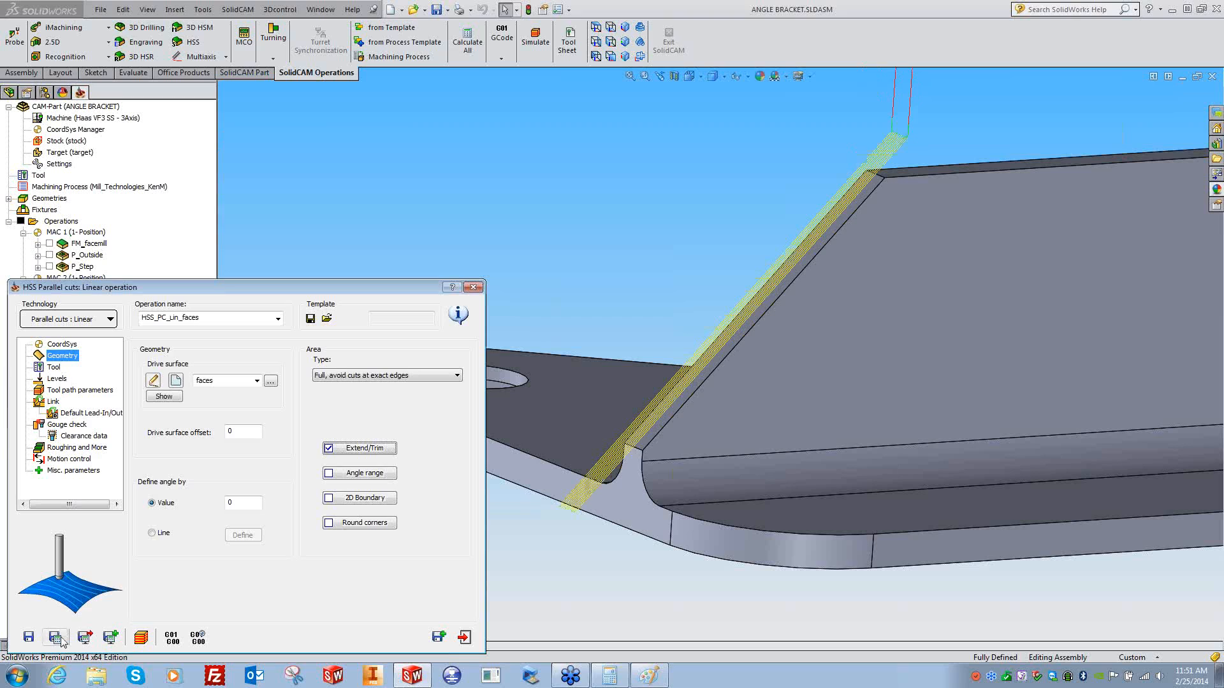
- Set both extensions to 20% of tool diameter, recalculate, and launch the simulation
click(361, 451)
double_click(277, 359)
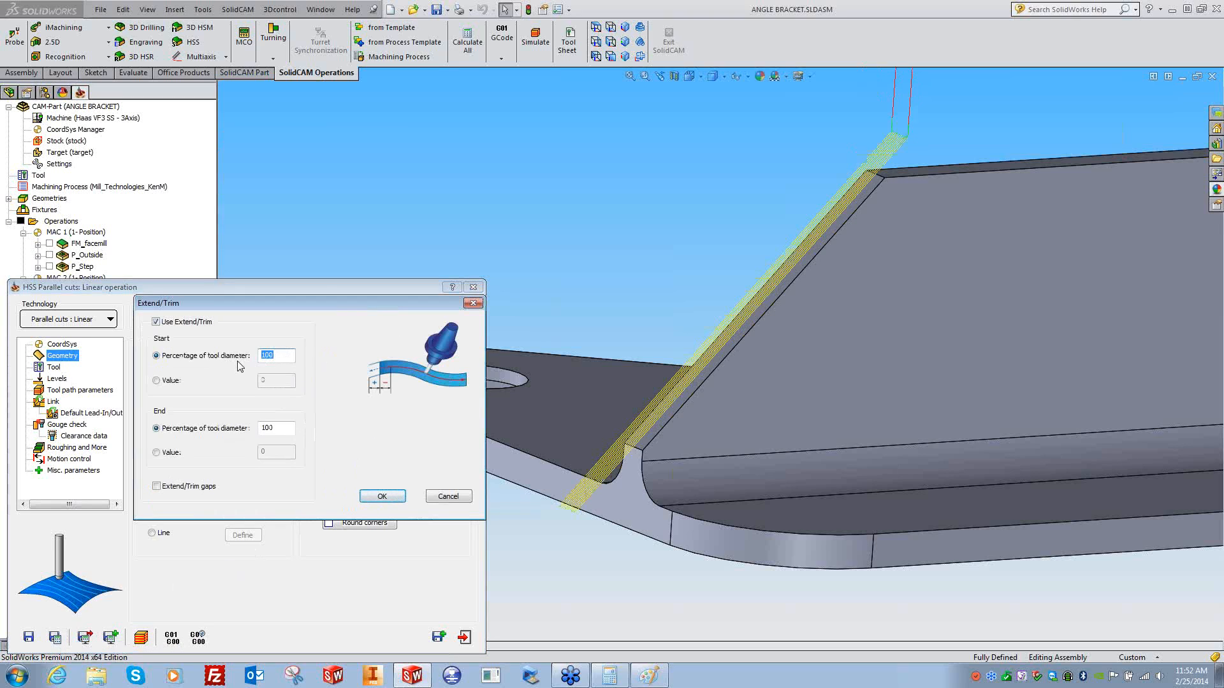
text(20)
key(Tab)
key(Tab)
text(20)
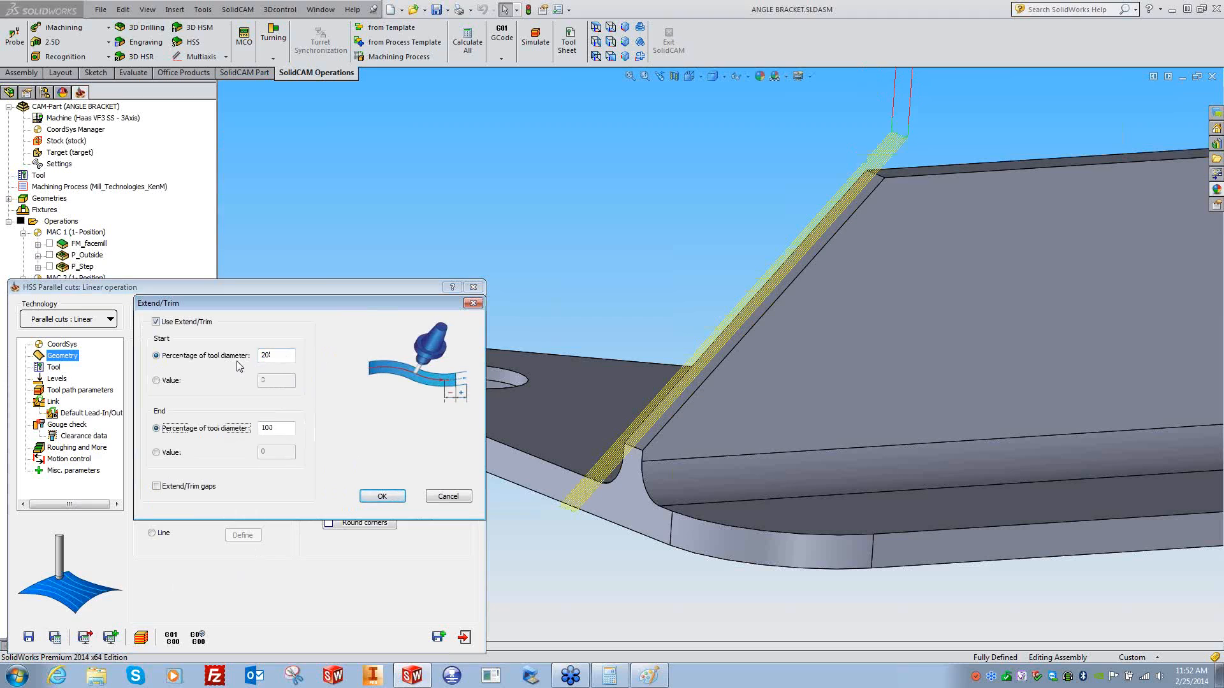
key(shift+Tab)
key(shift+Tab)
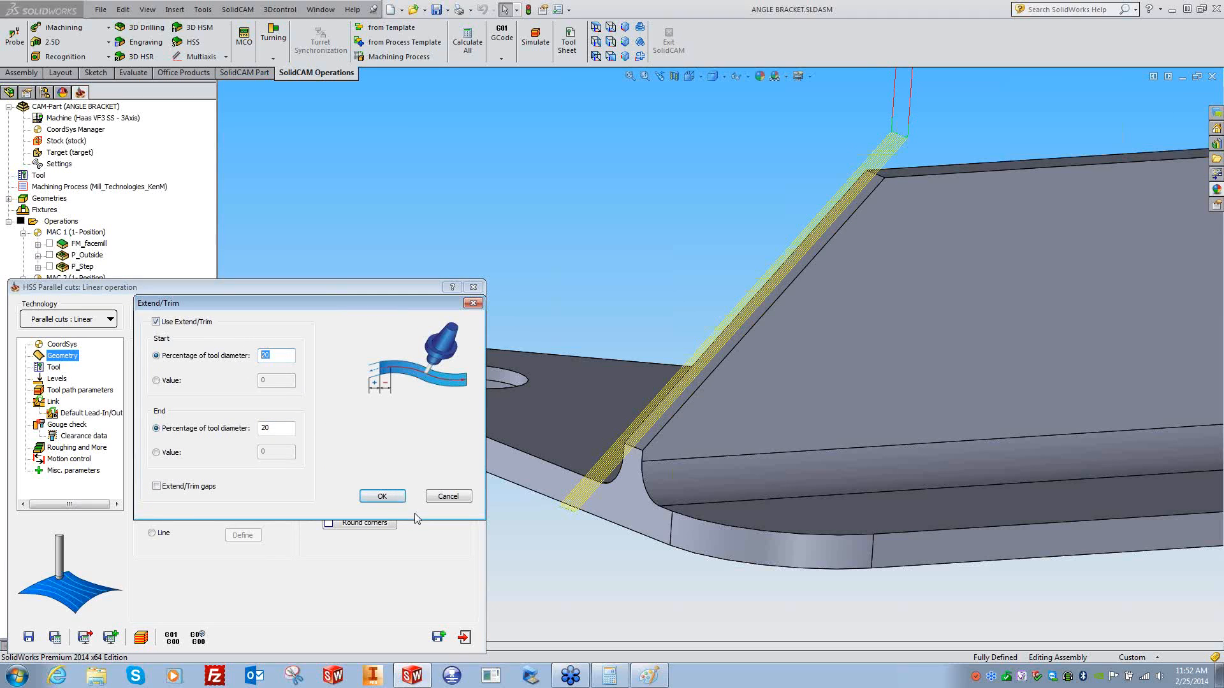
click(383, 496)
click(55, 642)
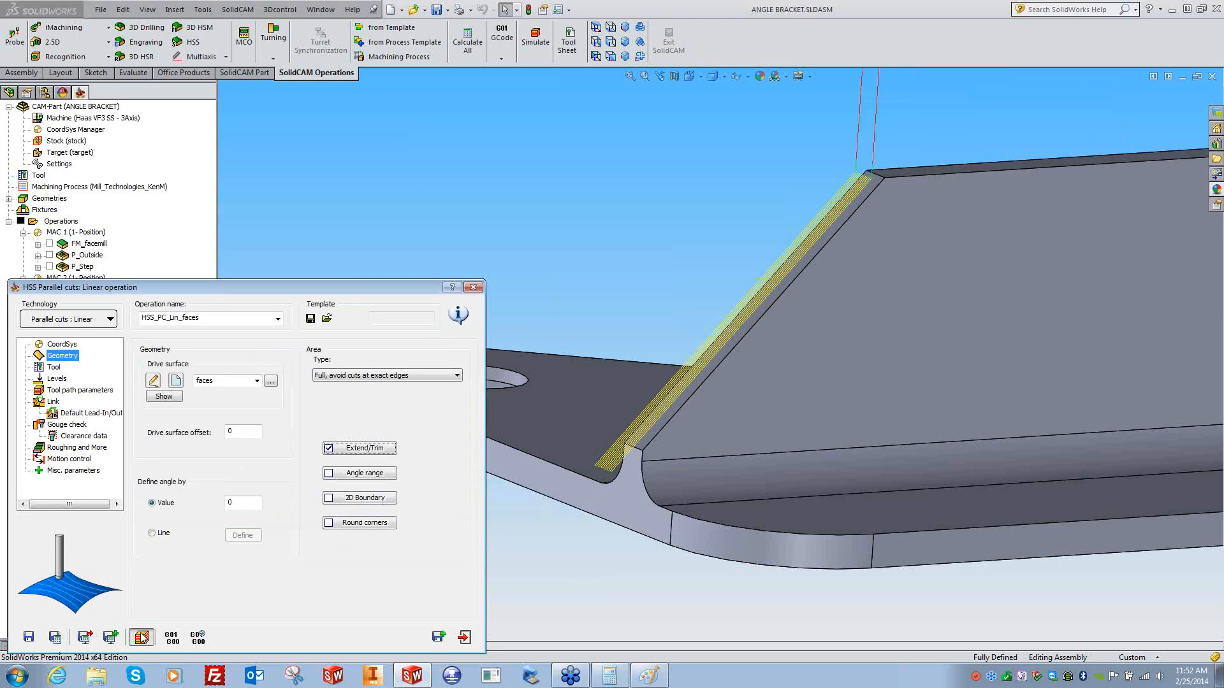
click(141, 638)
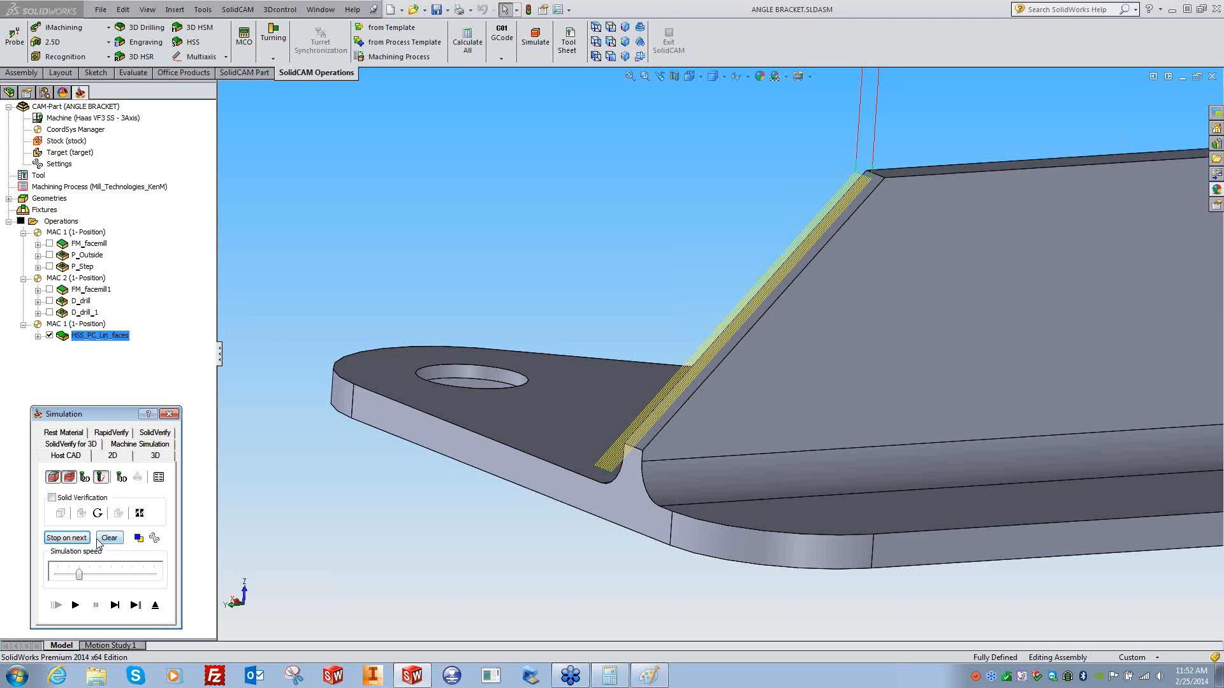
- Run a slowed-down SolidVerify simulation, single-stepping the ball mill along the bracket edge
click(155, 433)
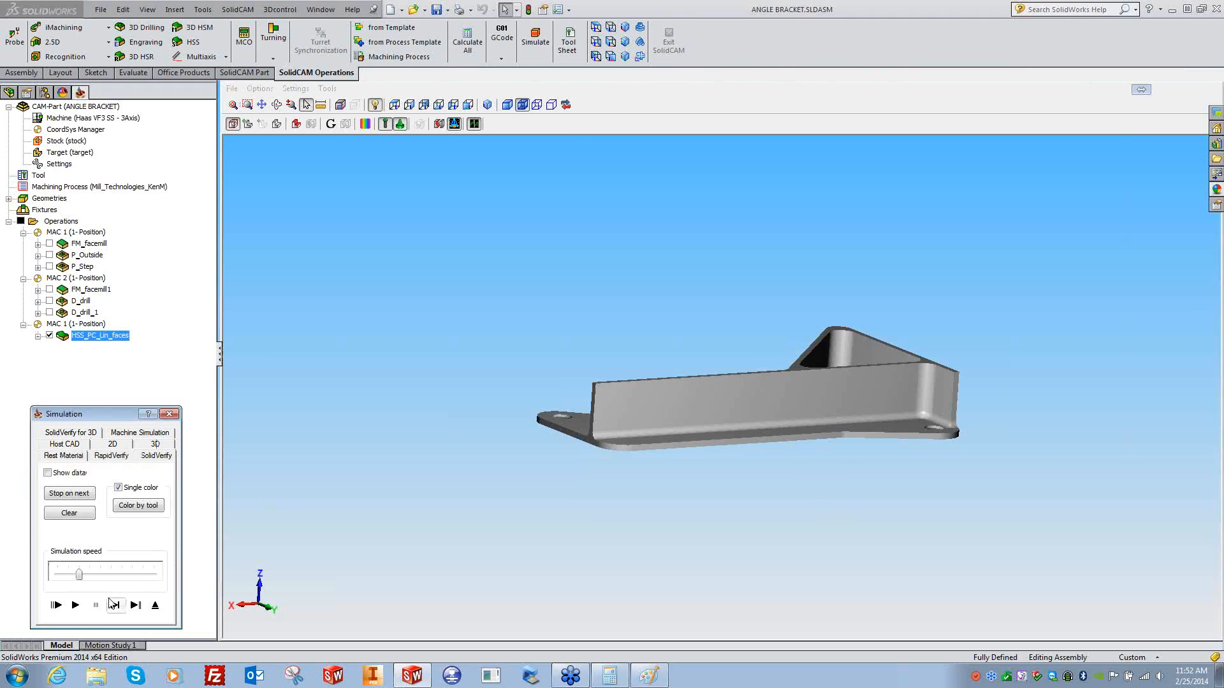
drag(79, 574, 56, 575)
click(116, 606)
click(116, 605)
click(116, 605)
click(116, 606)
click(115, 605)
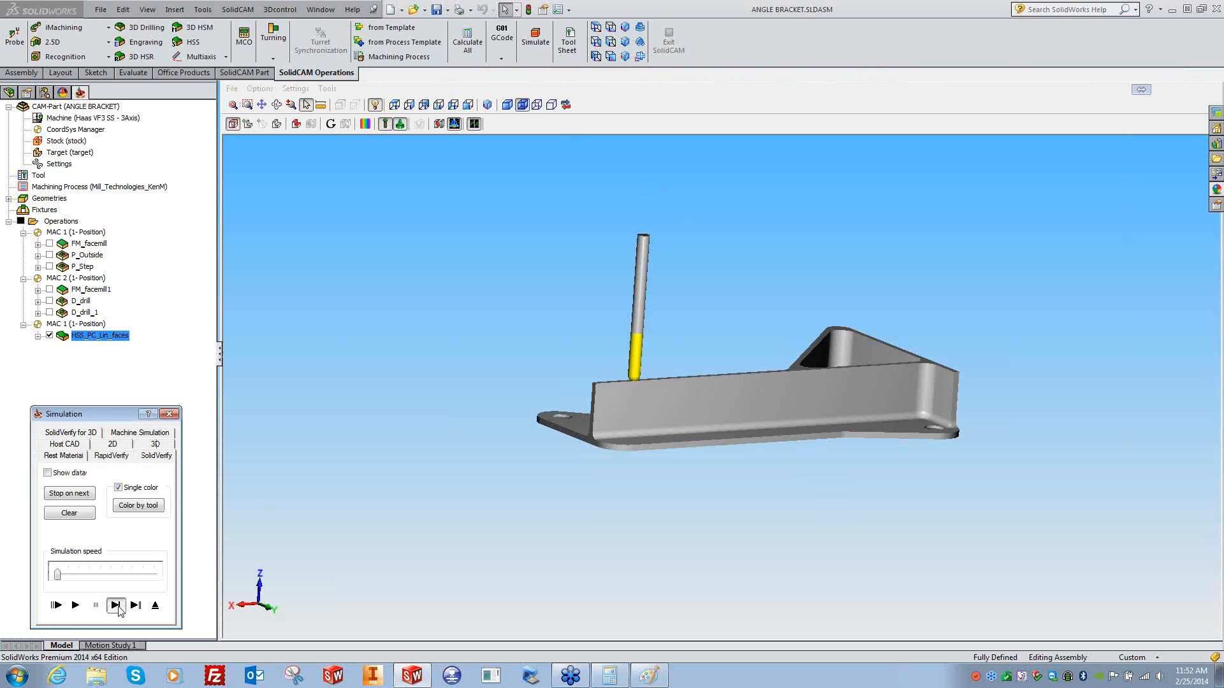
click(116, 605)
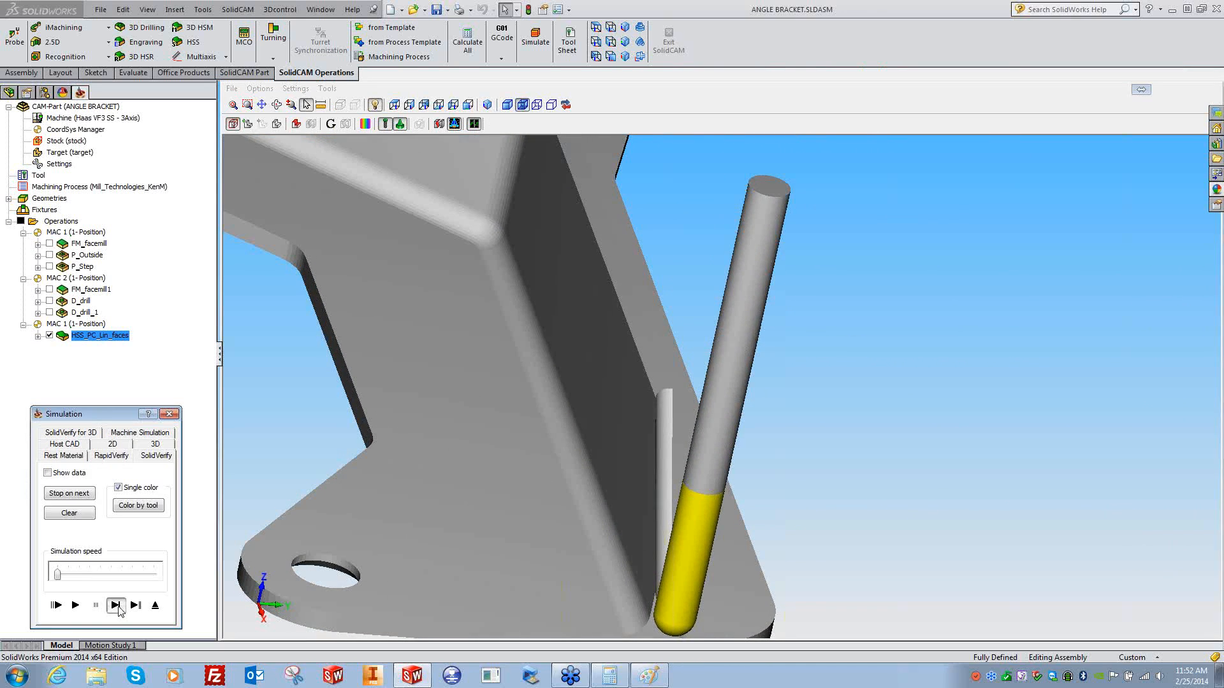
- Keep stepping the tool through the chamfer, then close the simulation
click(119, 610)
click(120, 611)
click(119, 610)
click(120, 611)
click(120, 611)
click(119, 611)
click(120, 611)
click(119, 611)
click(119, 611)
click(120, 610)
click(119, 610)
click(120, 611)
click(120, 610)
click(120, 610)
click(119, 610)
click(119, 611)
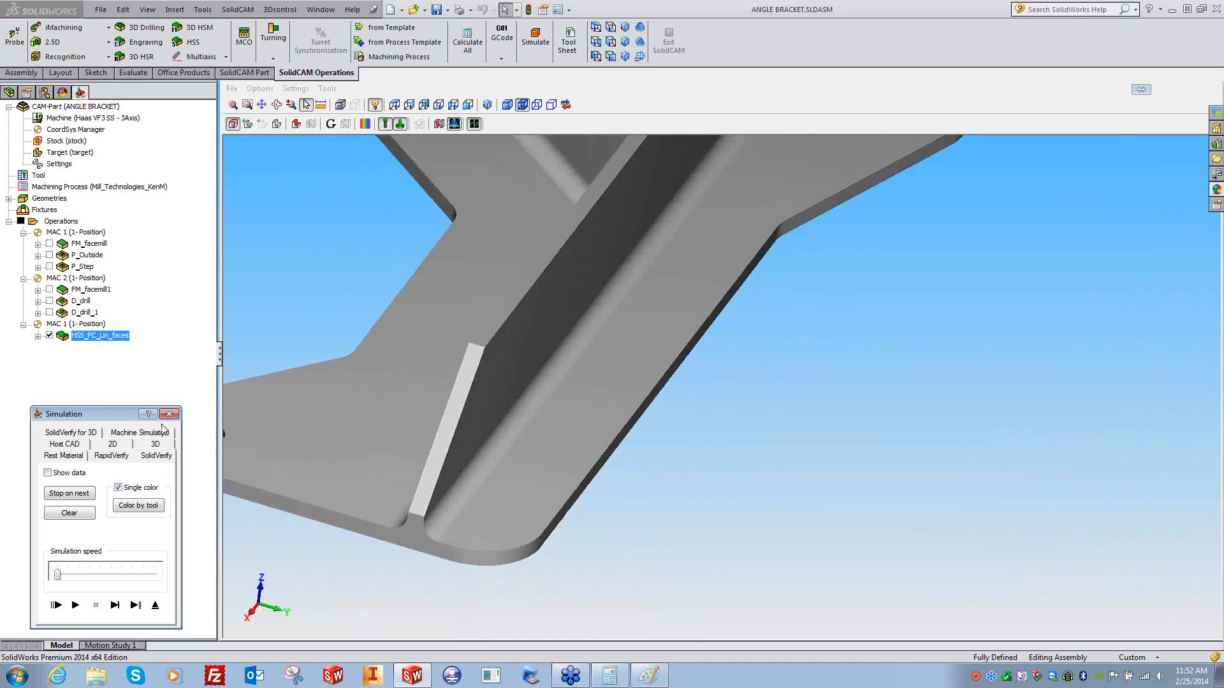
click(169, 415)
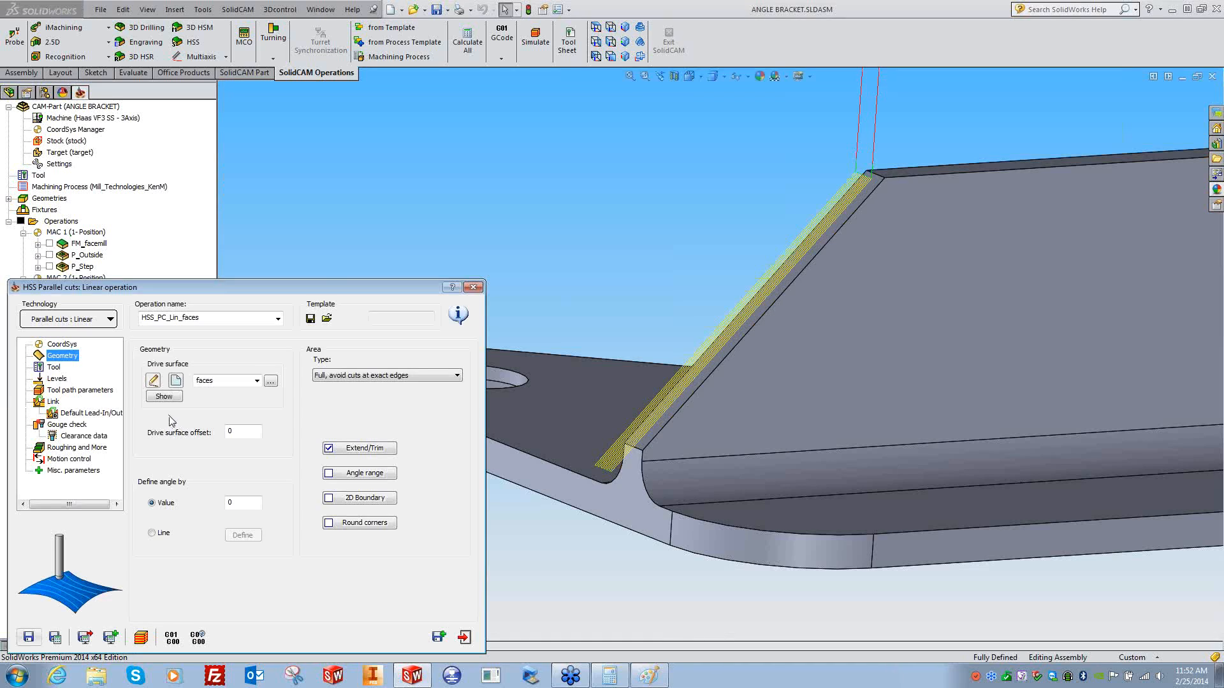
- Enable Flip step over in the sorting options and recalculate
click(68, 391)
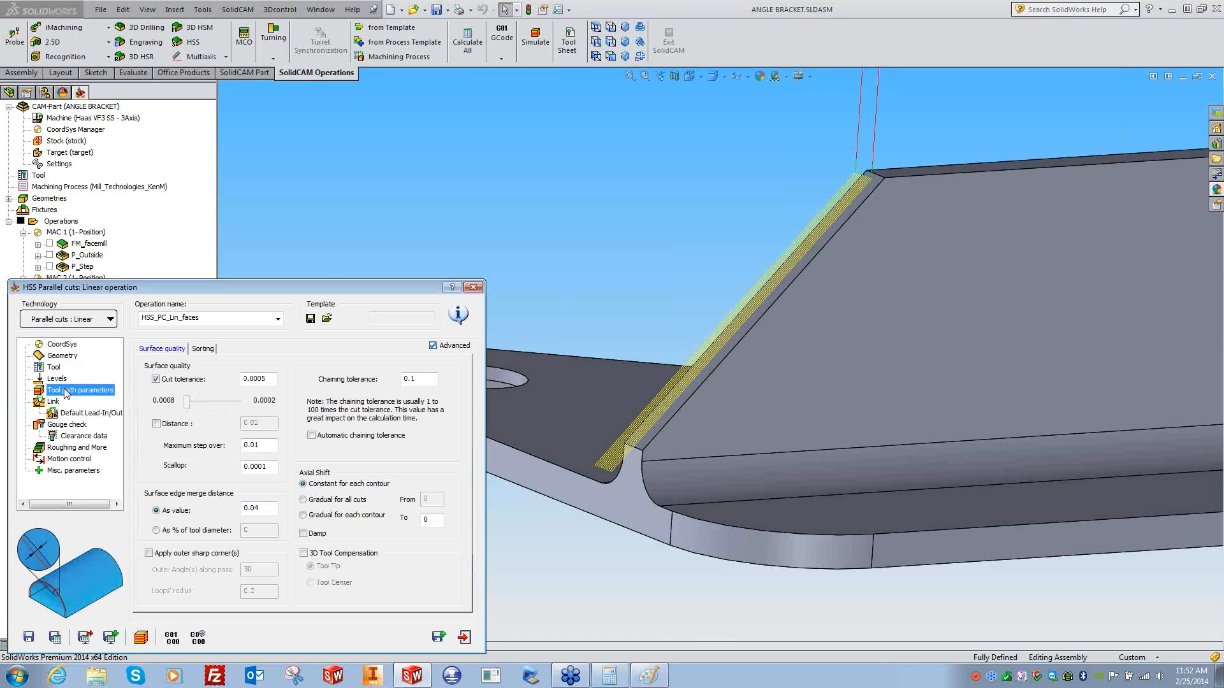
click(206, 349)
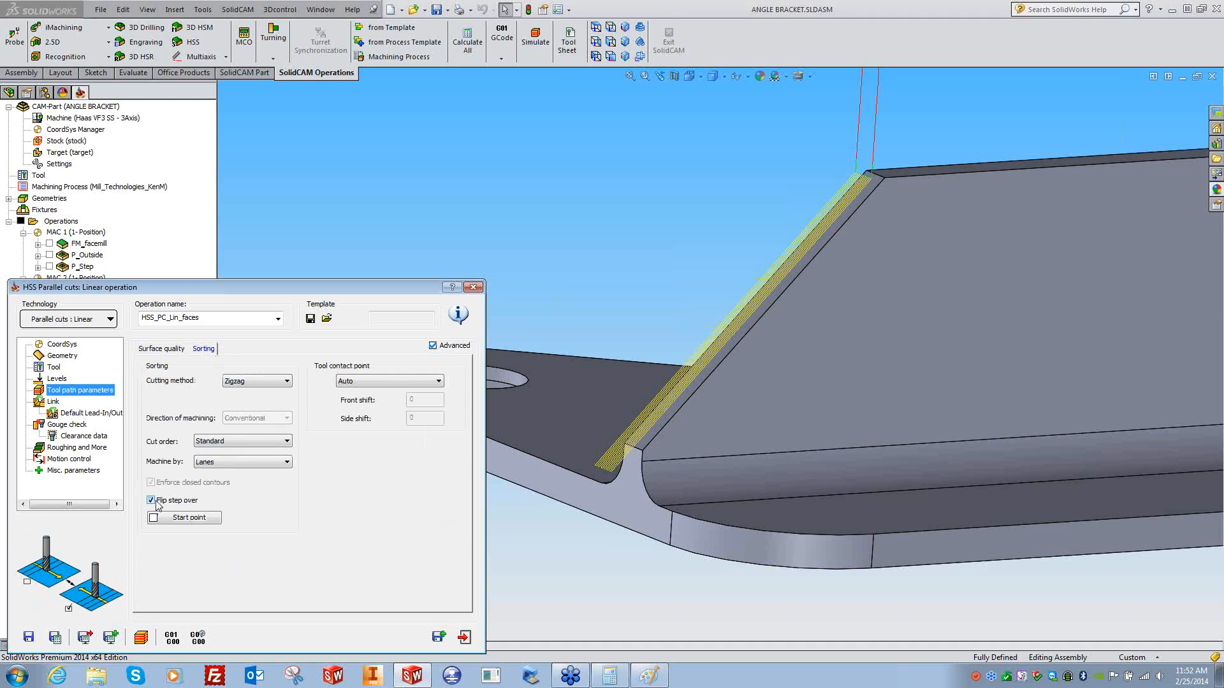
click(55, 637)
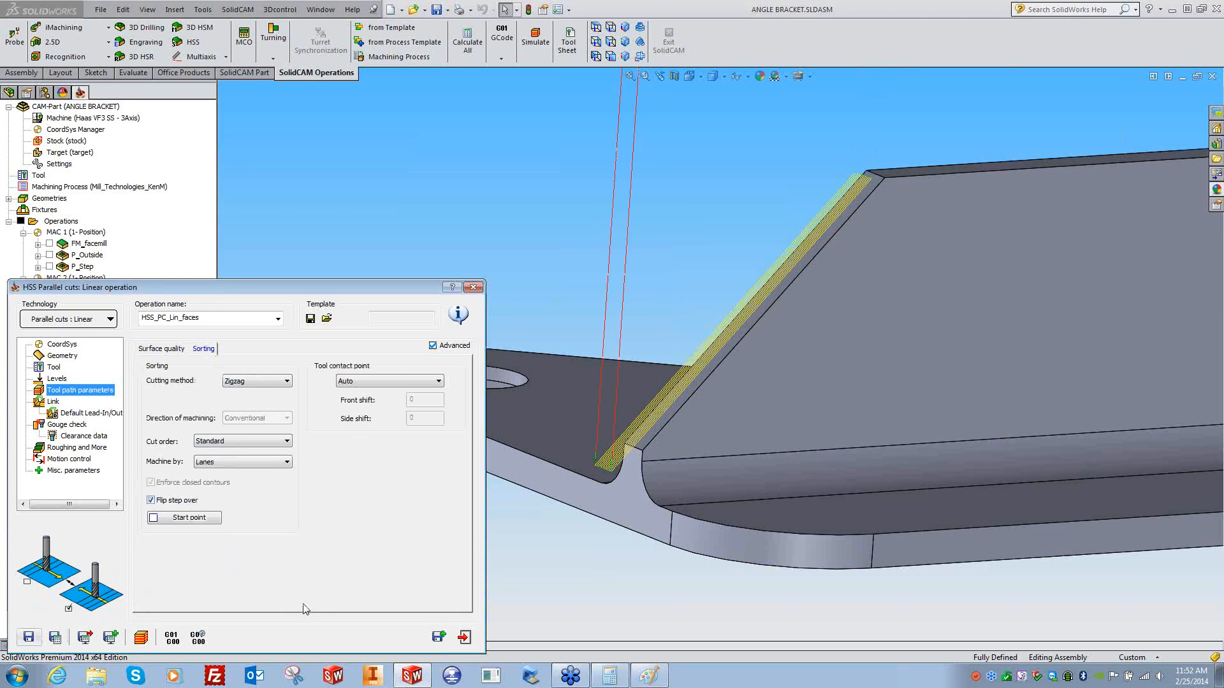
- Re-simulate in SolidVerify, decline crash monitoring, play to the end, and inspect the chamfer
click(151, 639)
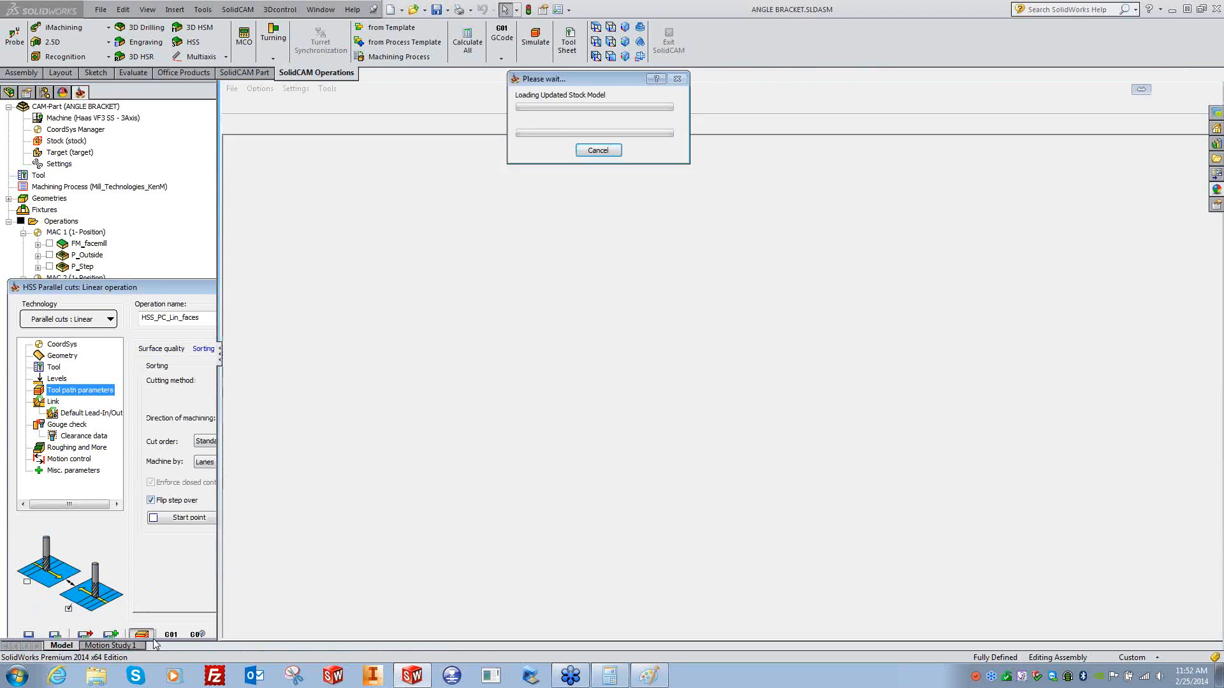
click(115, 606)
click(115, 606)
click(115, 606)
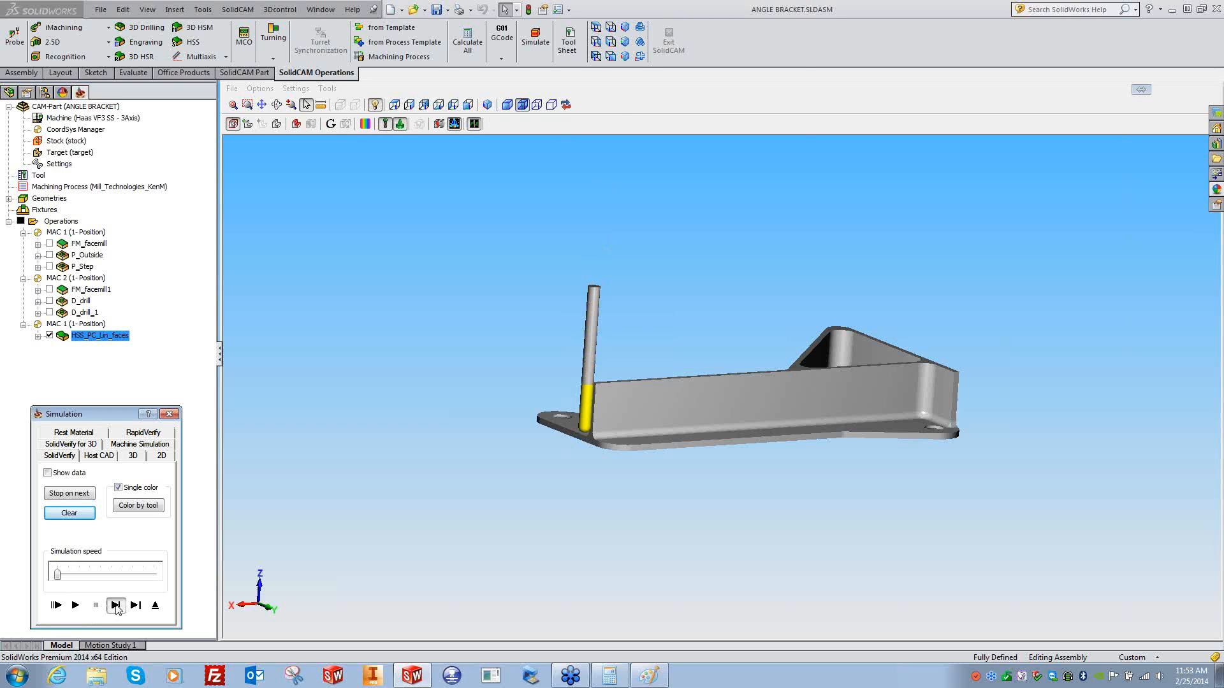
click(115, 606)
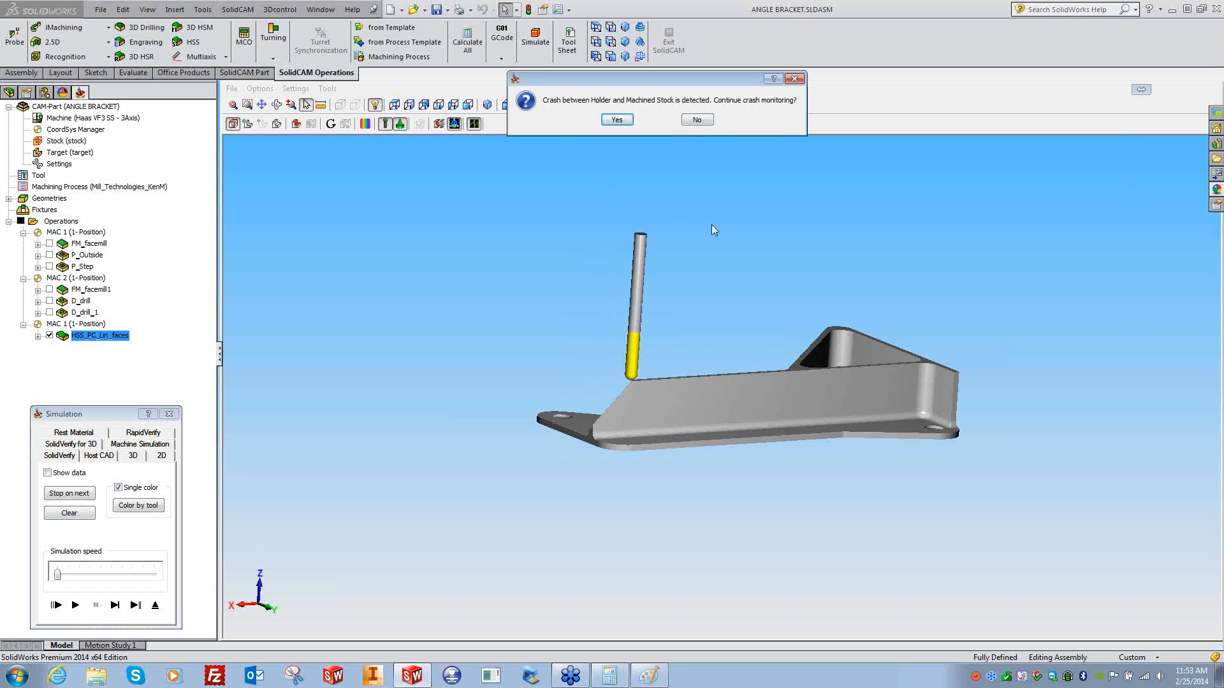
click(696, 120)
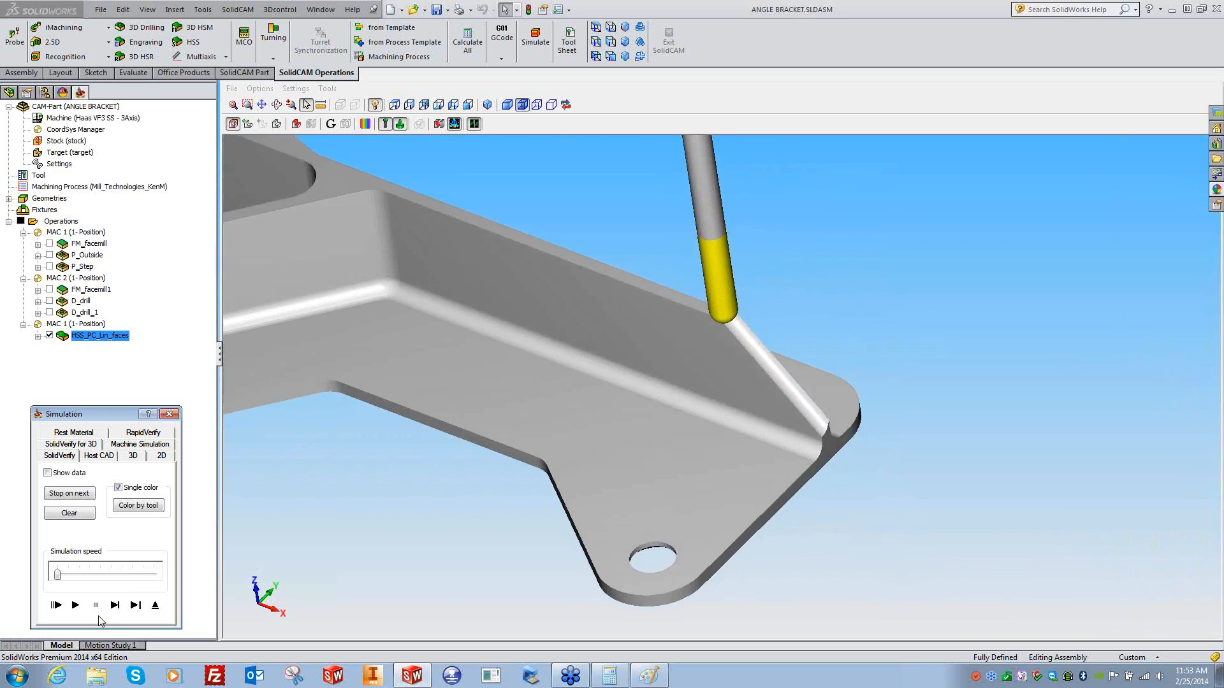
click(77, 607)
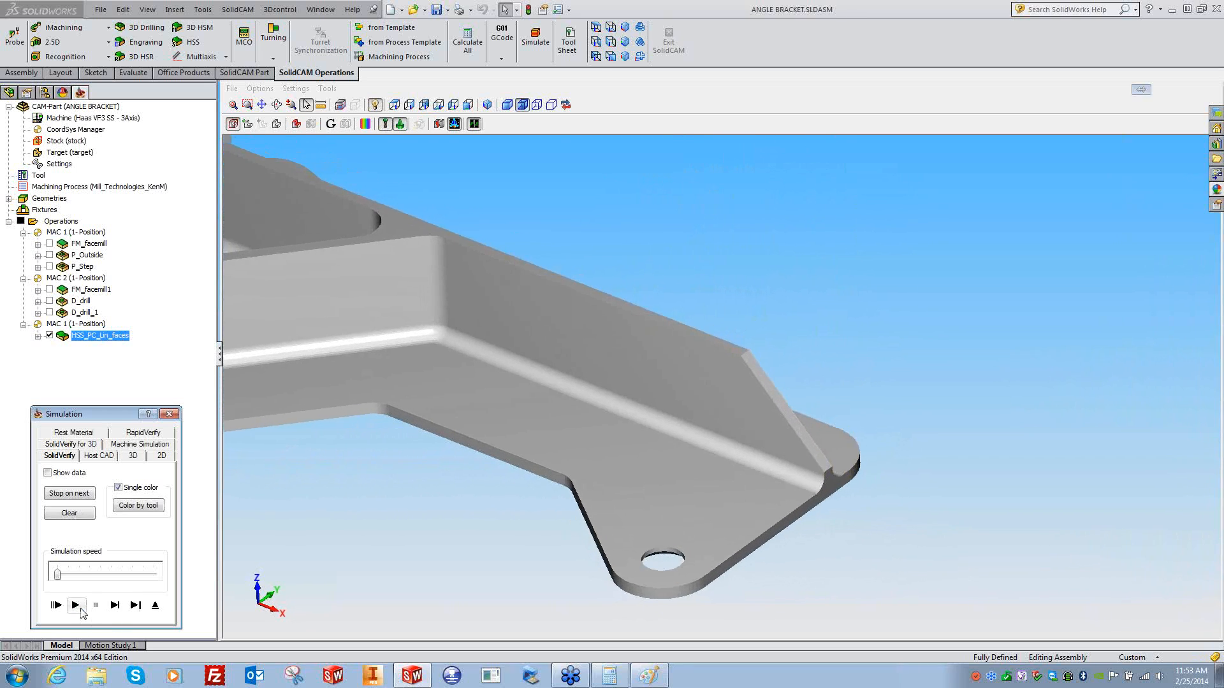
middle_drag(844, 395, 894, 379)
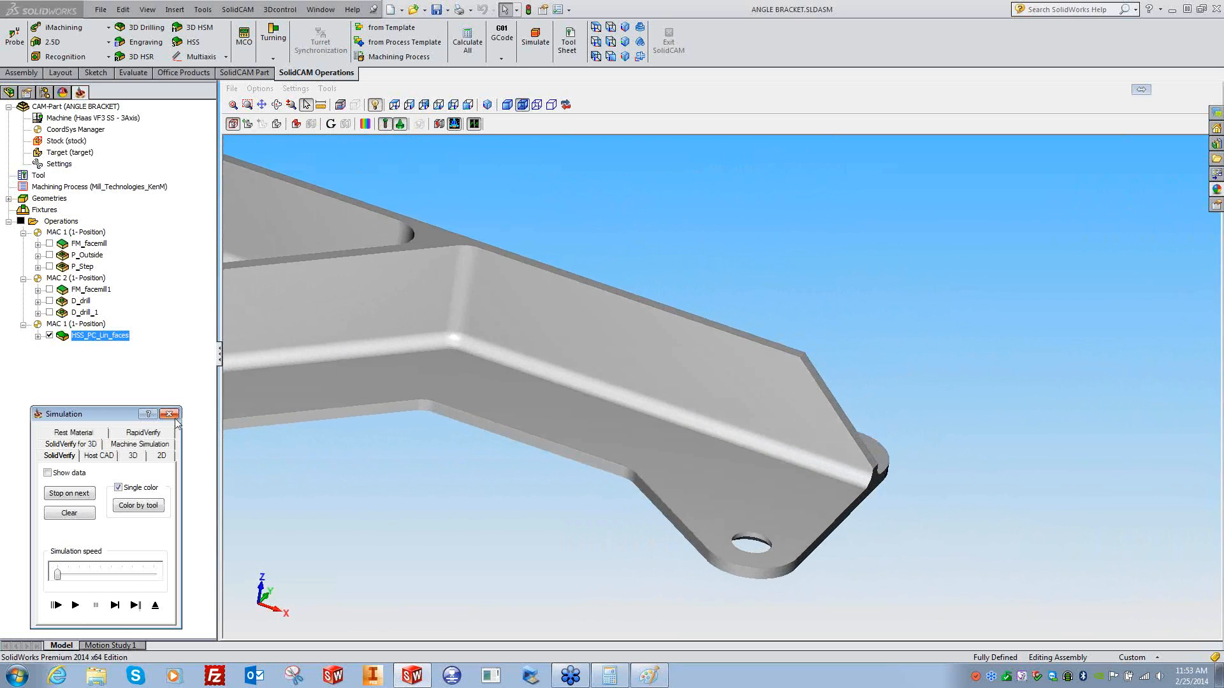
click(169, 414)
click(71, 447)
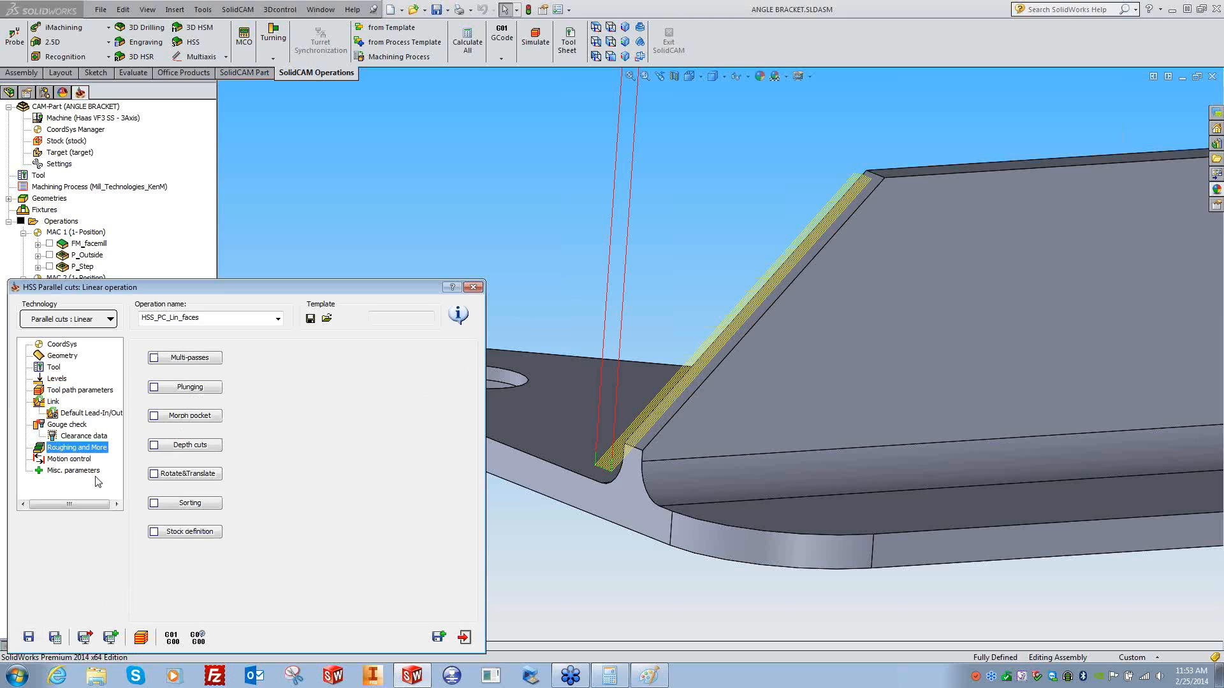
- Confirm multi-passes stay off, close HSS_PC_Lin_faces, and orbit the bracket to its other side
click(190, 358)
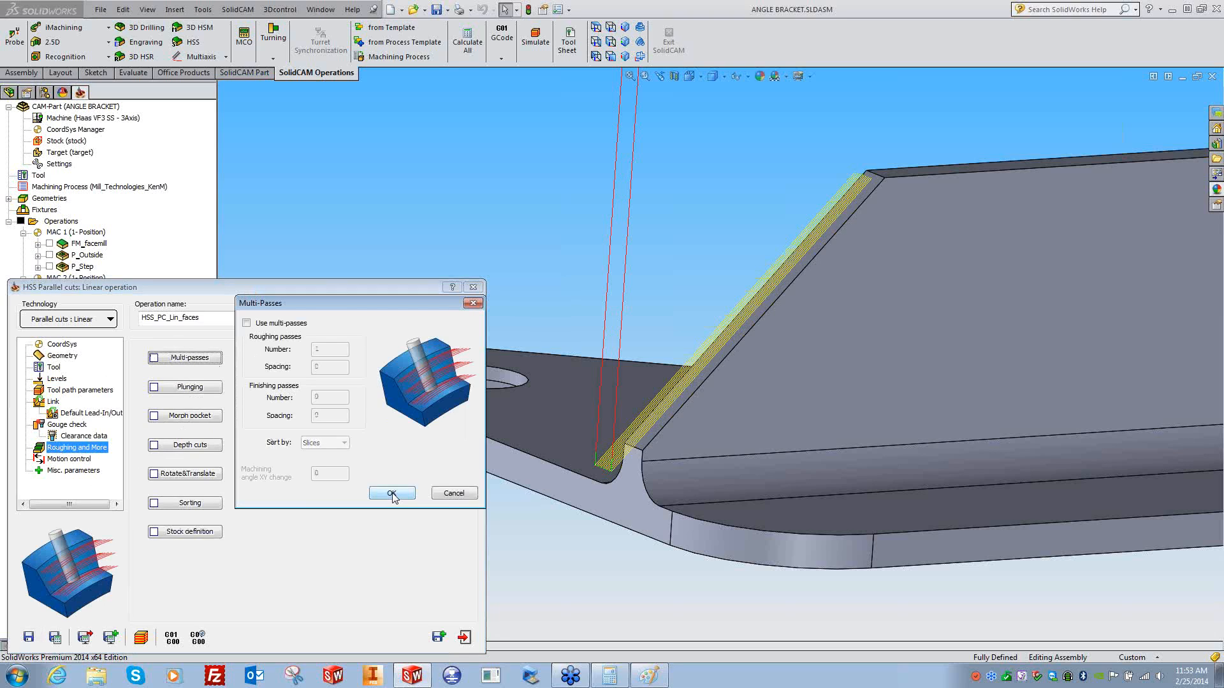
click(454, 494)
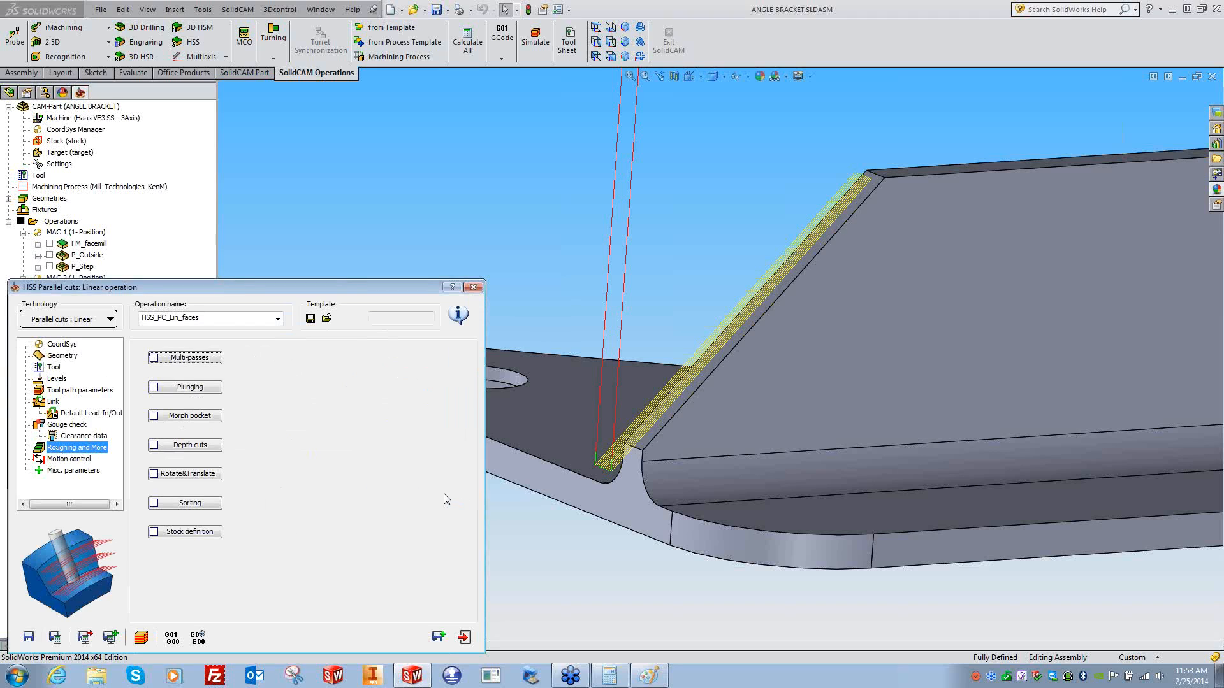
click(474, 288)
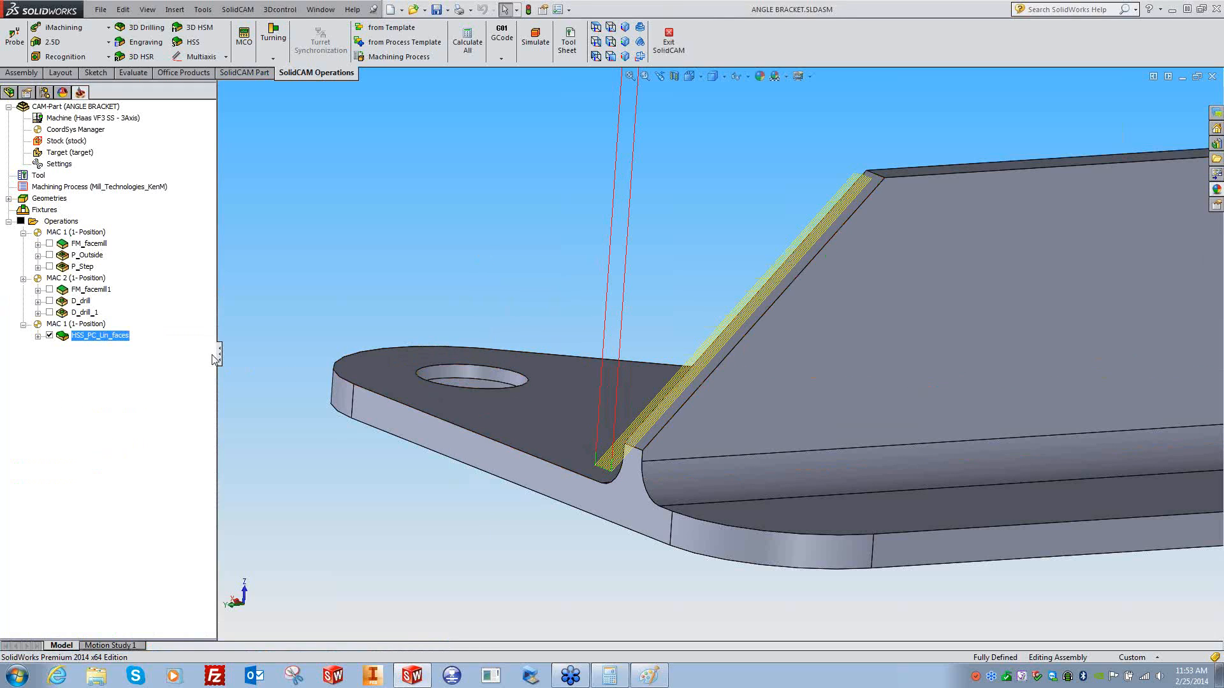
middle_drag(733, 357, 769, 405)
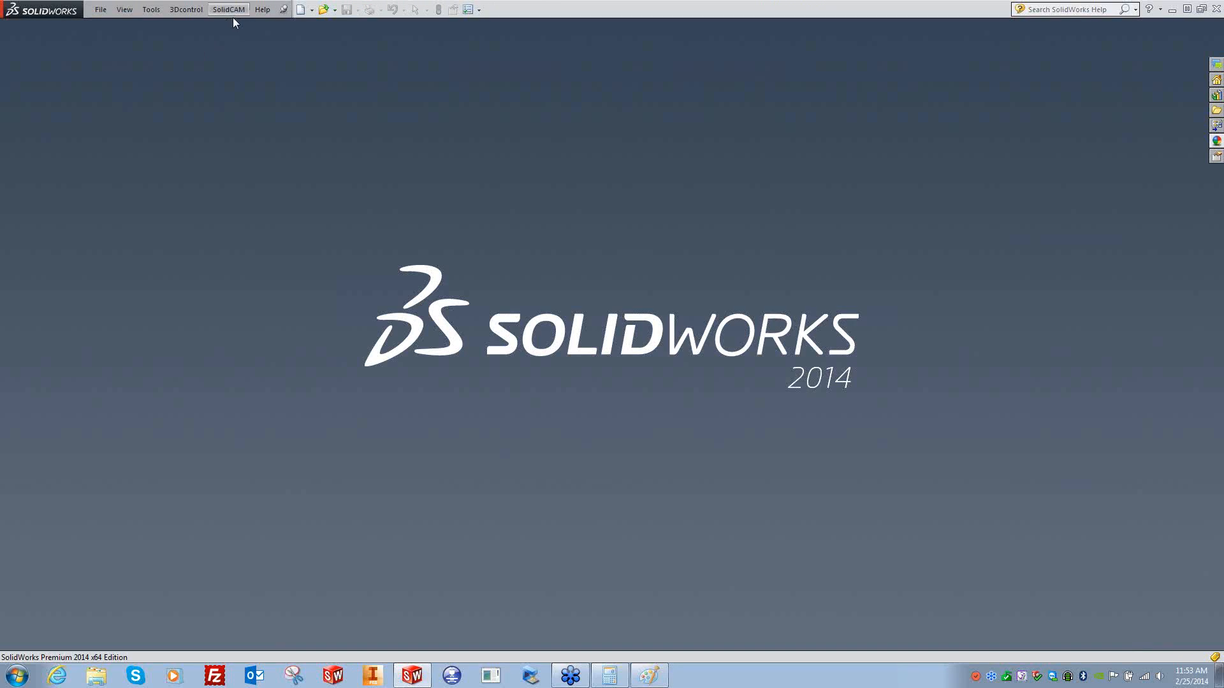
- Close the ANGLE BRACKET CAM part and open the recent SENSOR HOUSING part
click(228, 9)
mouse_move(265, 248)
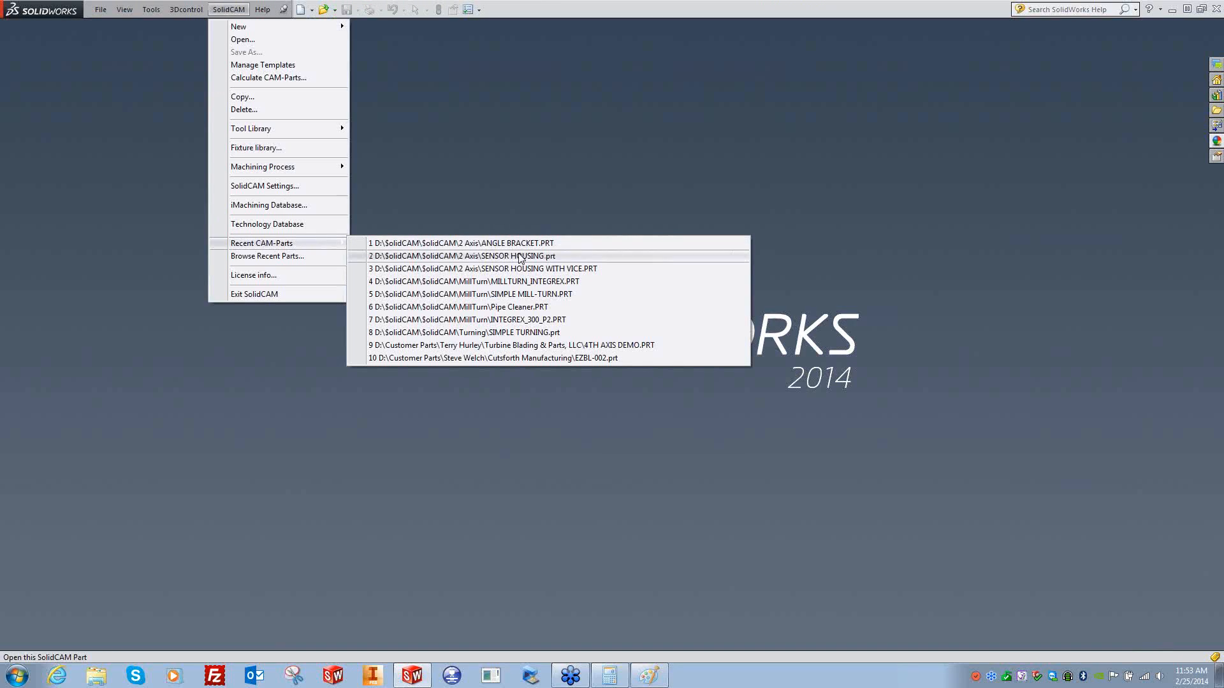
click(510, 249)
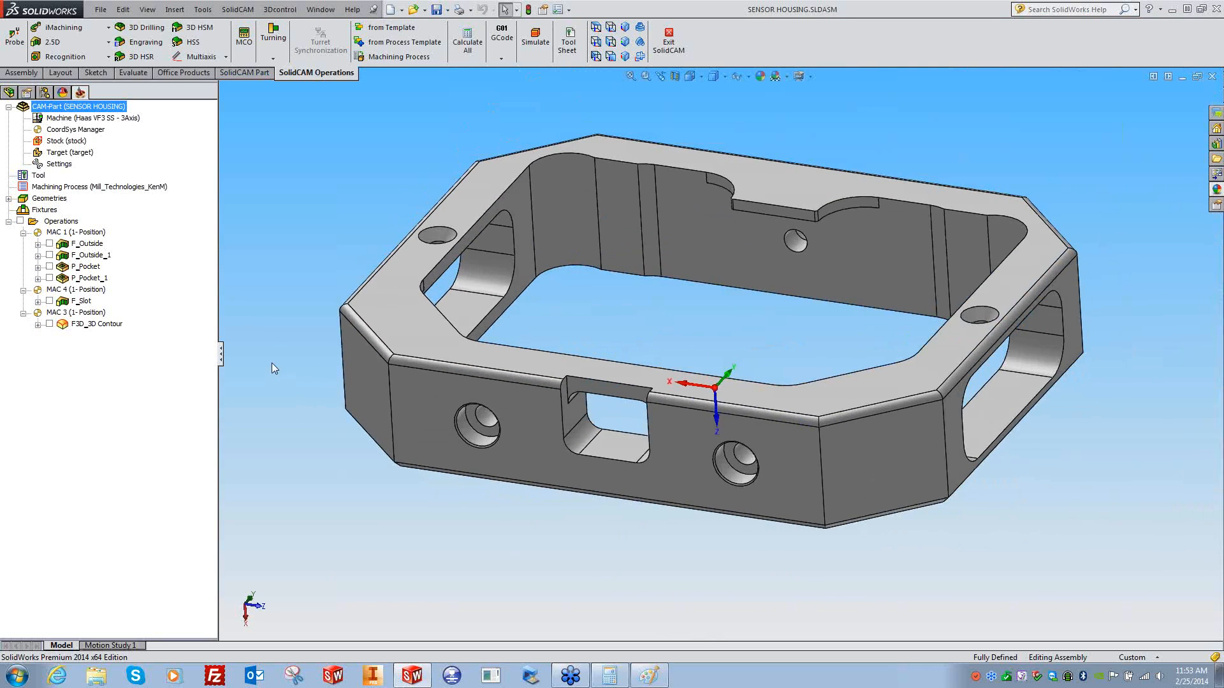
- Add an HSS operation after F3D_3D Contour using the Parallel cuts: Constant Z strategy
right_click(89, 324)
mouse_move(180, 105)
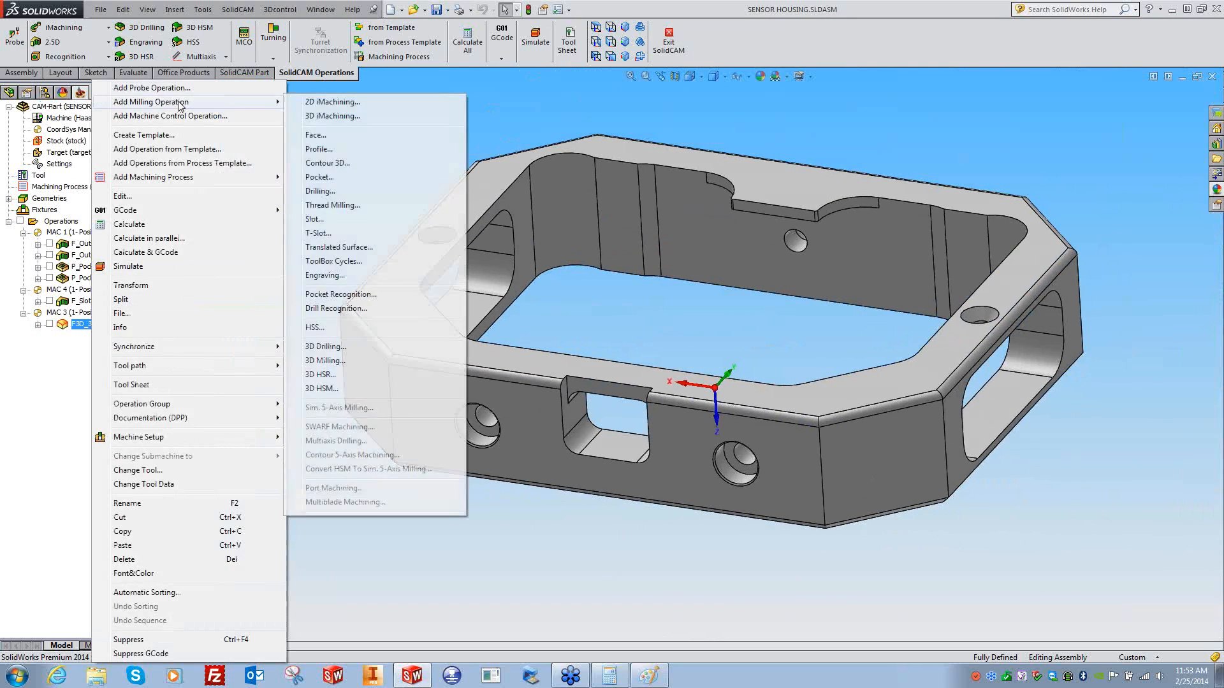
click(327, 324)
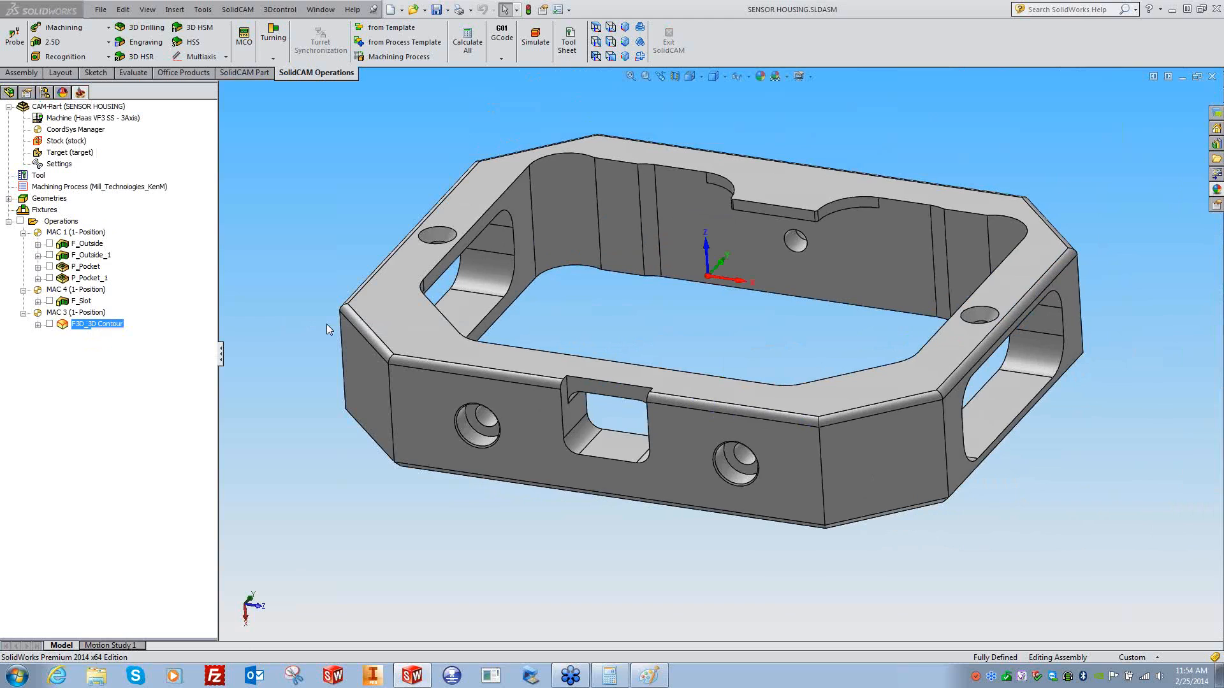
click(111, 320)
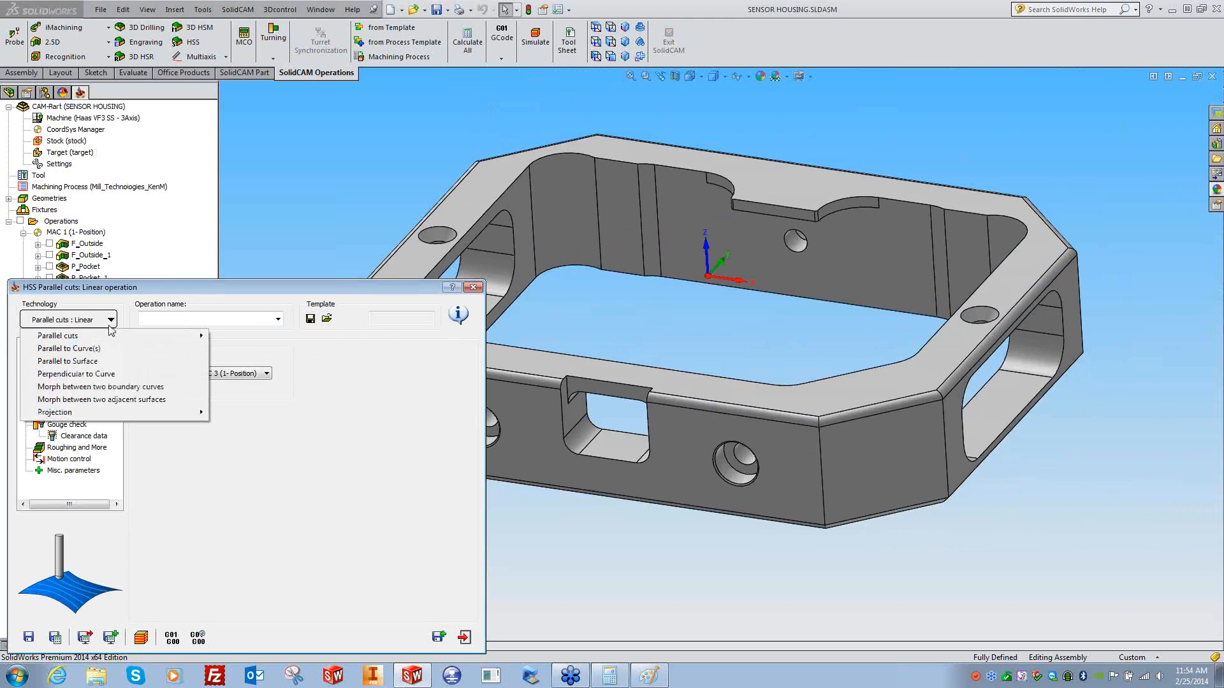
mouse_move(163, 336)
click(249, 350)
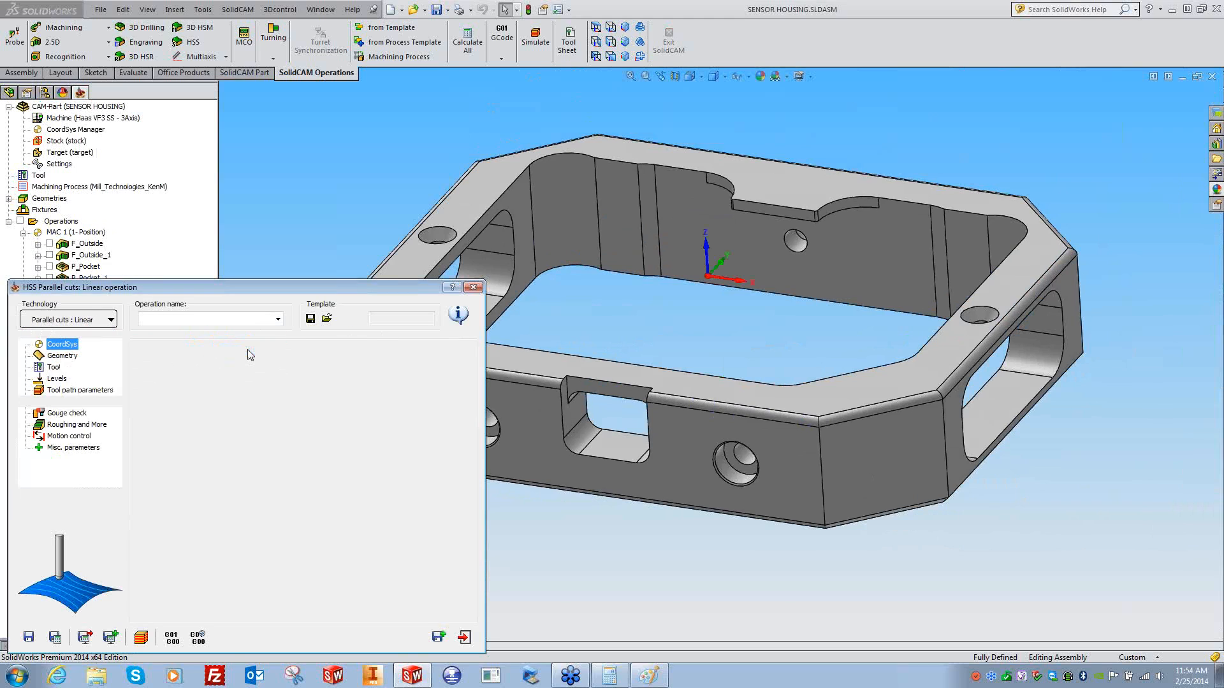
click(62, 355)
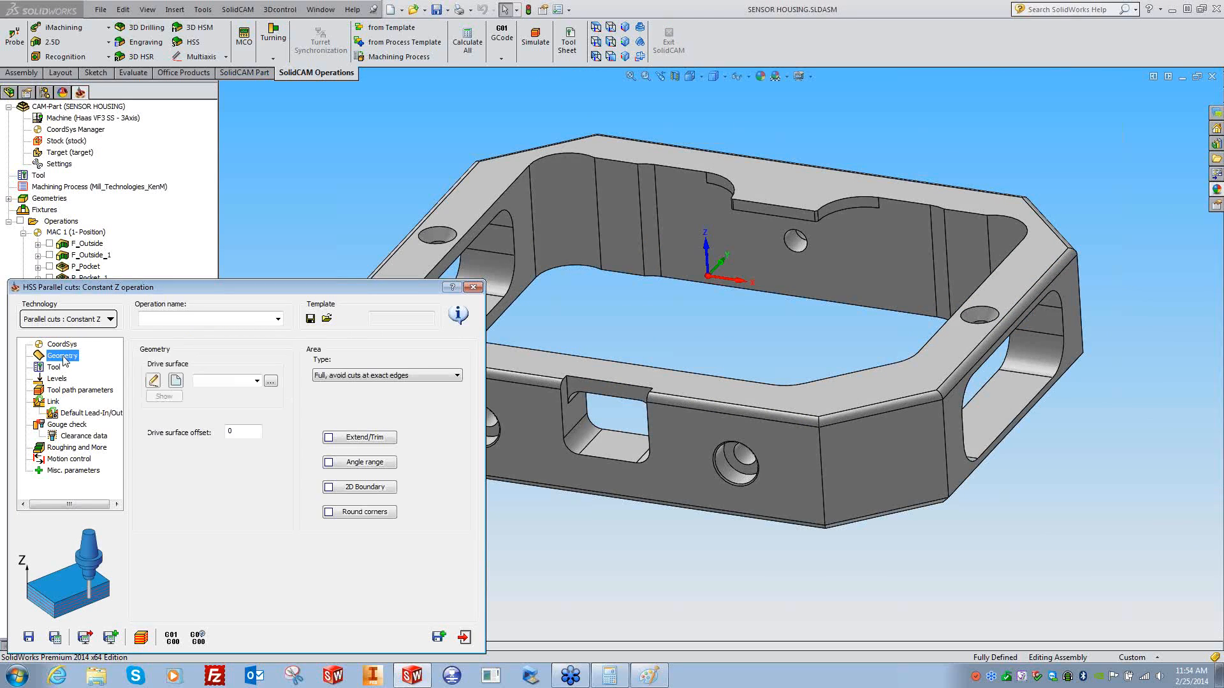
- Select all the chamfer and fillet edge faces as the drive surface
click(176, 382)
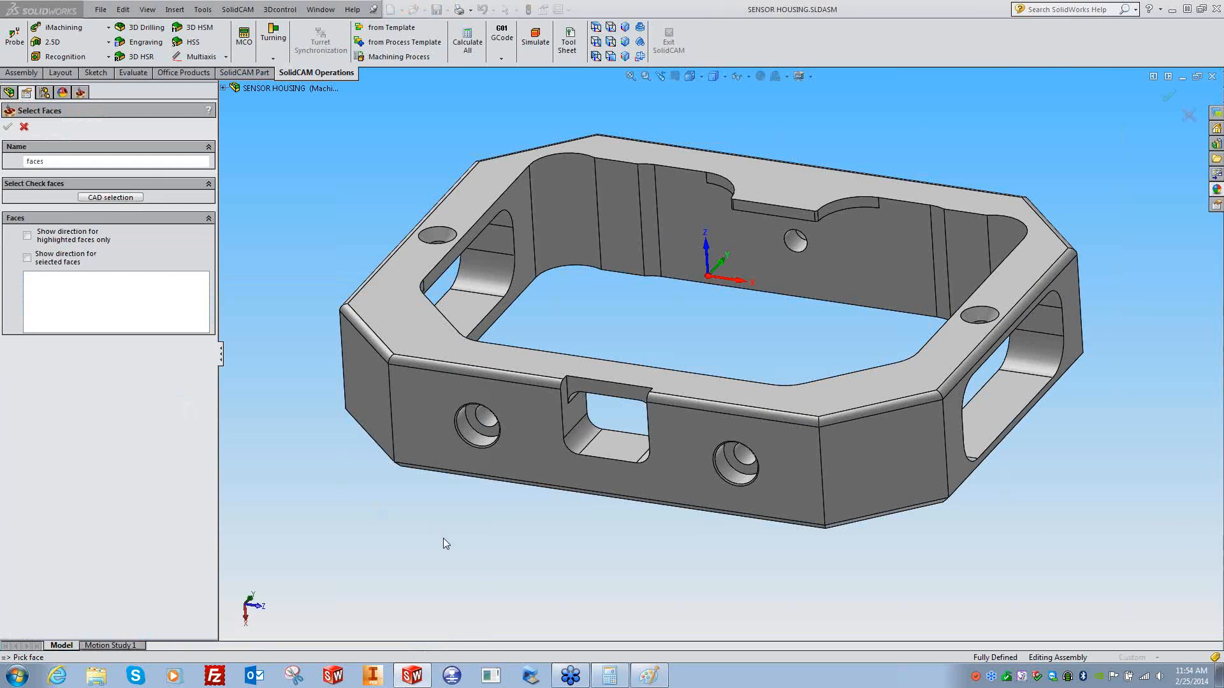
click(403, 362)
click(378, 344)
middle_drag(378, 344, 712, 475)
click(711, 474)
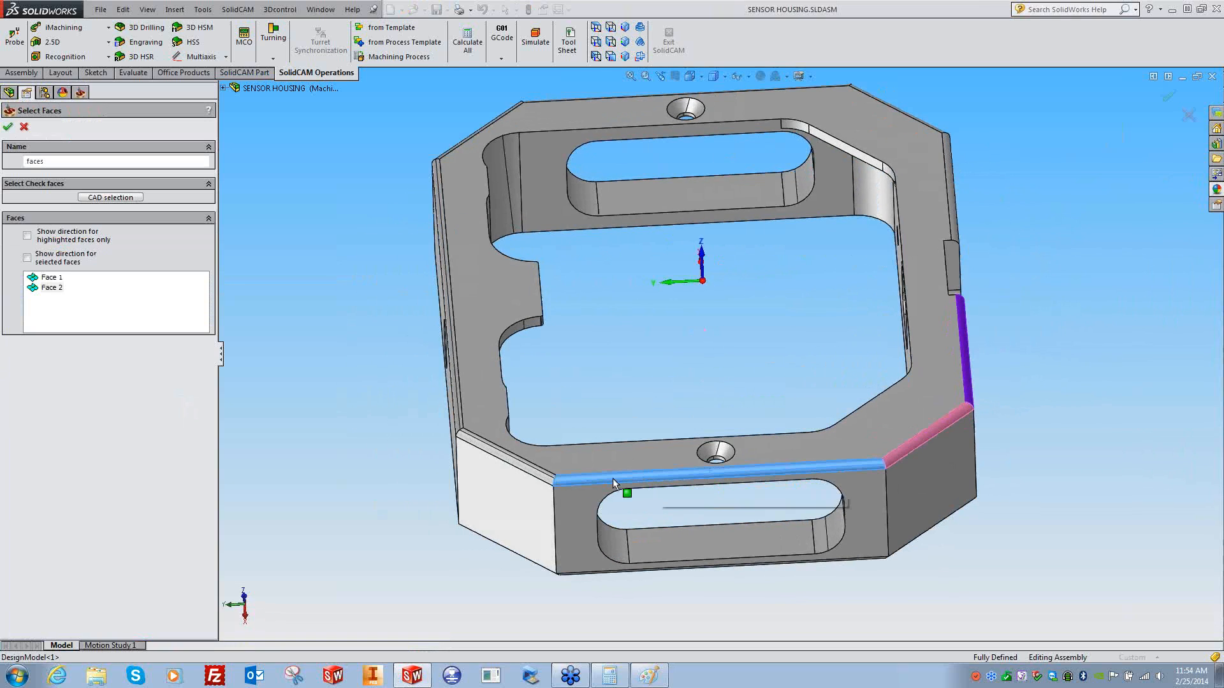
click(472, 442)
click(455, 416)
middle_drag(454, 418, 635, 436)
click(618, 458)
click(556, 435)
click(556, 440)
click(635, 437)
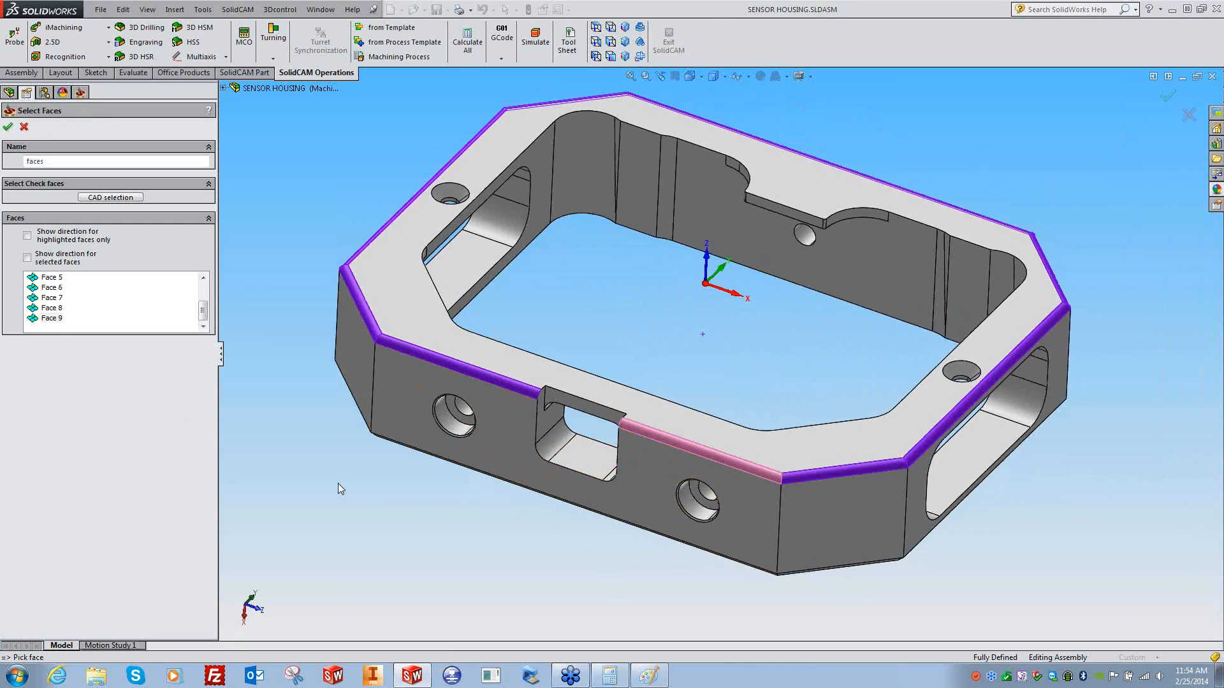
click(7, 127)
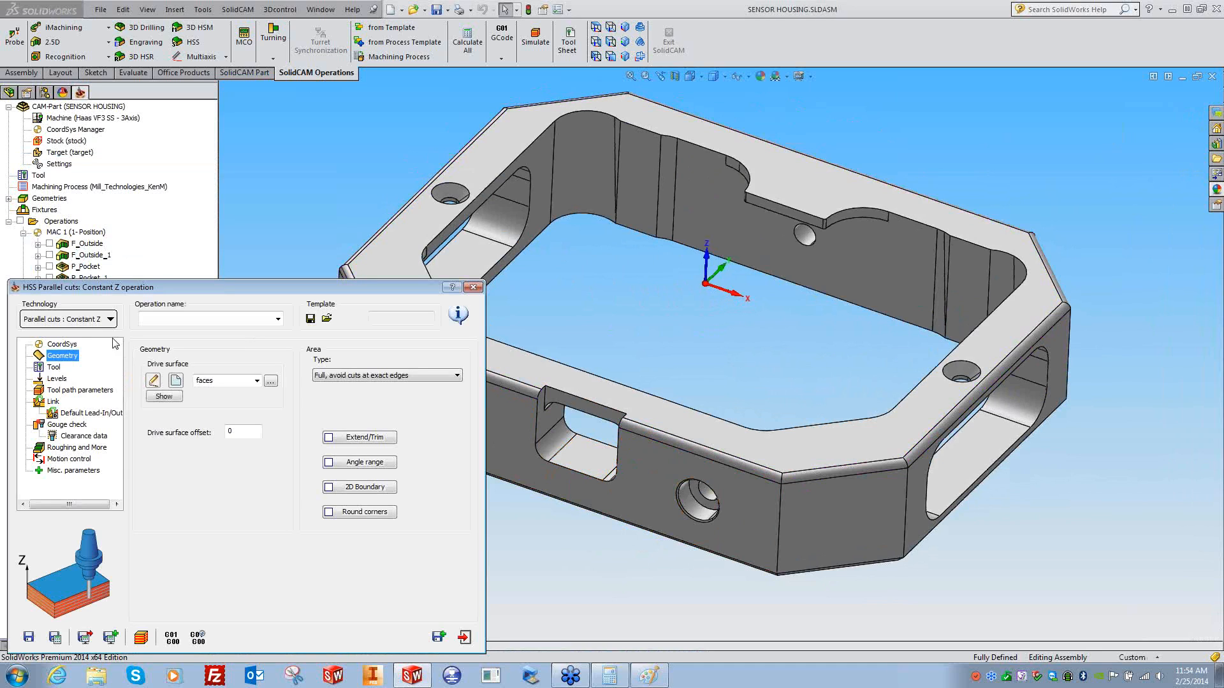
- Assign tool 4, the 0.125 inch ball nose, to the operation
click(53, 367)
click(217, 499)
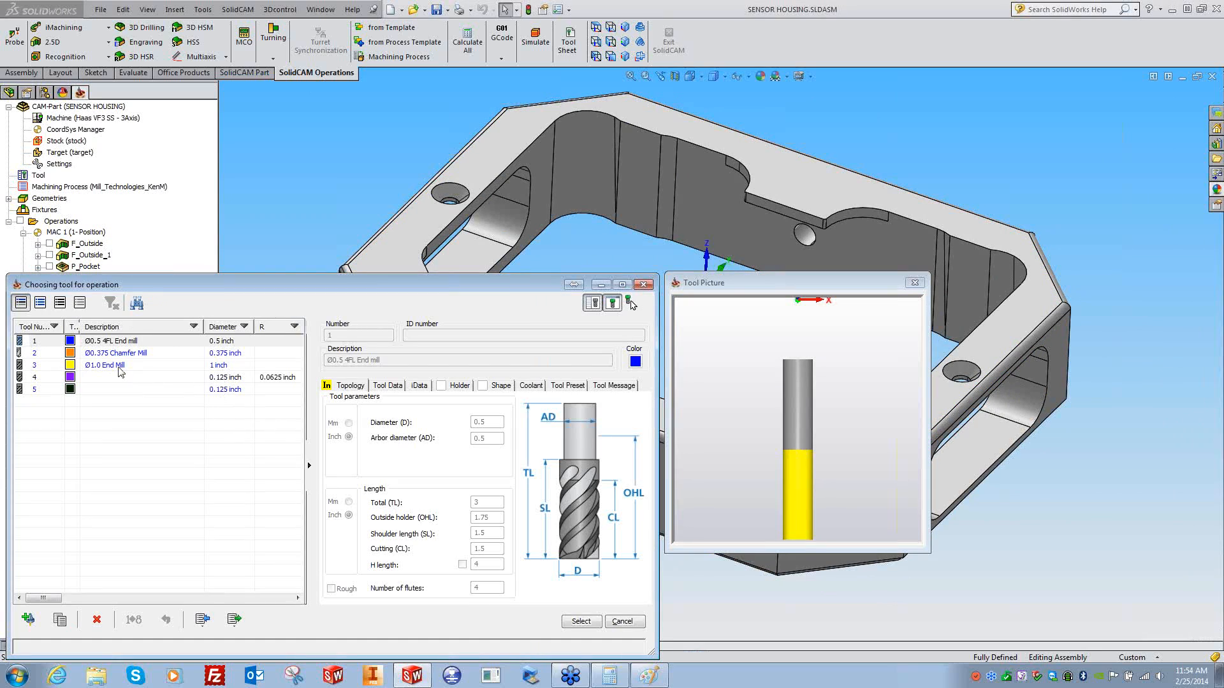
click(171, 389)
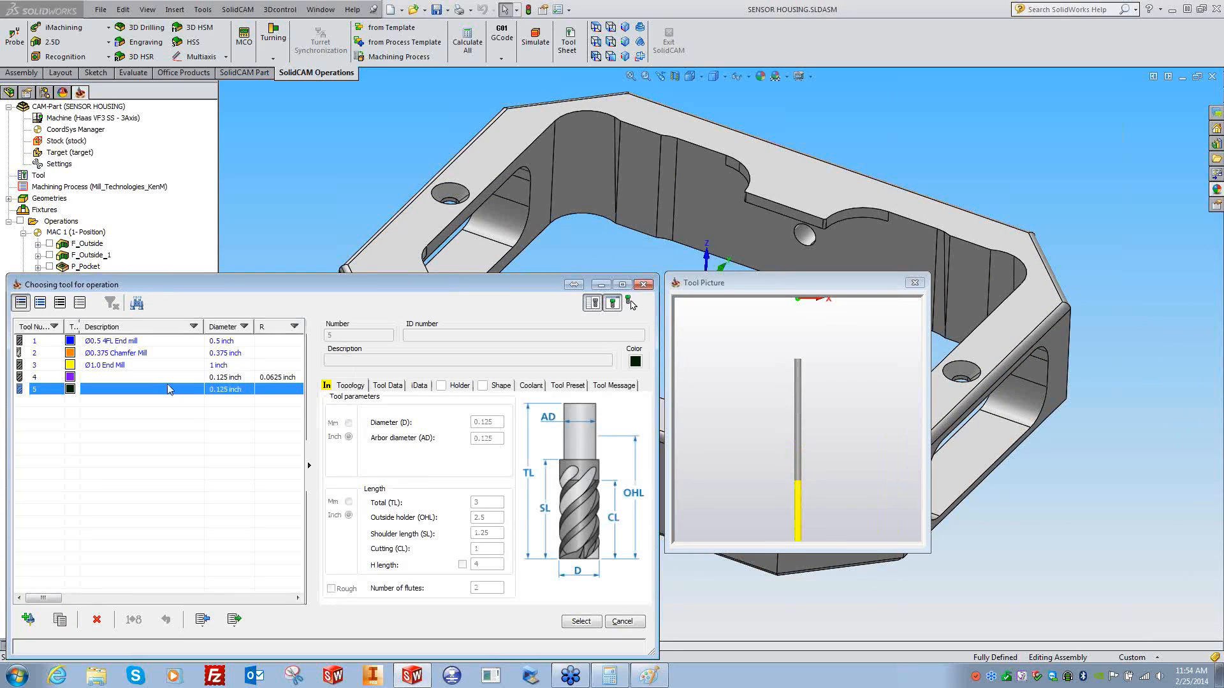
click(164, 379)
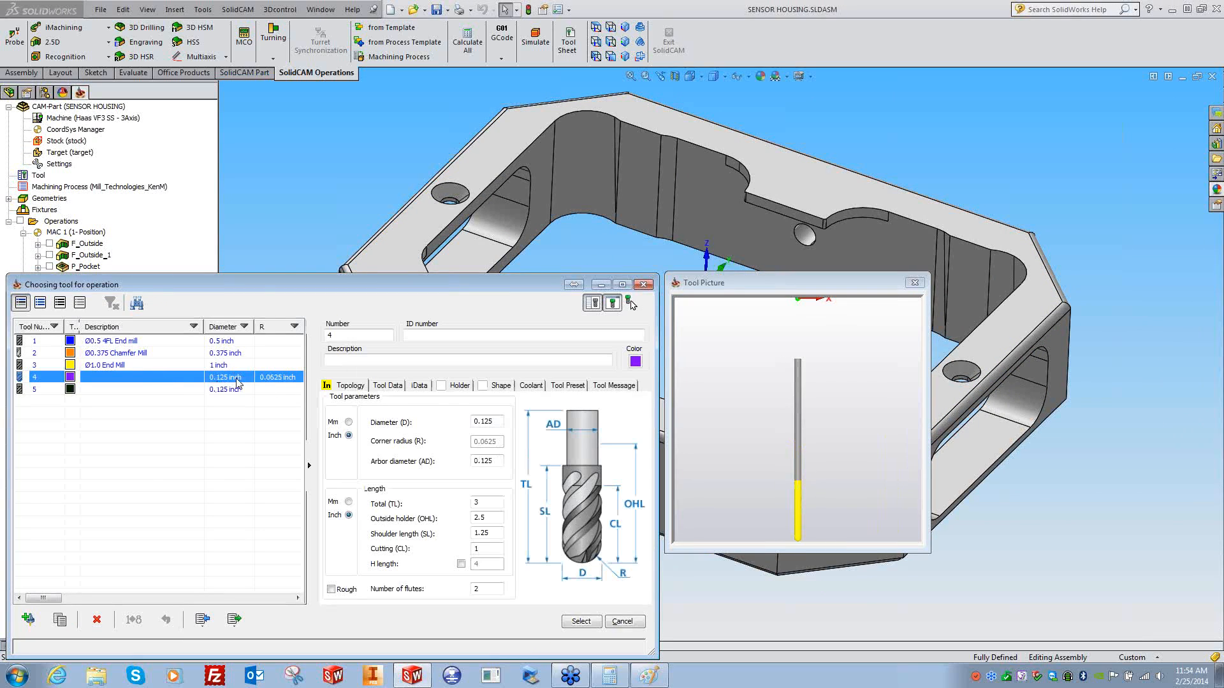
click(580, 622)
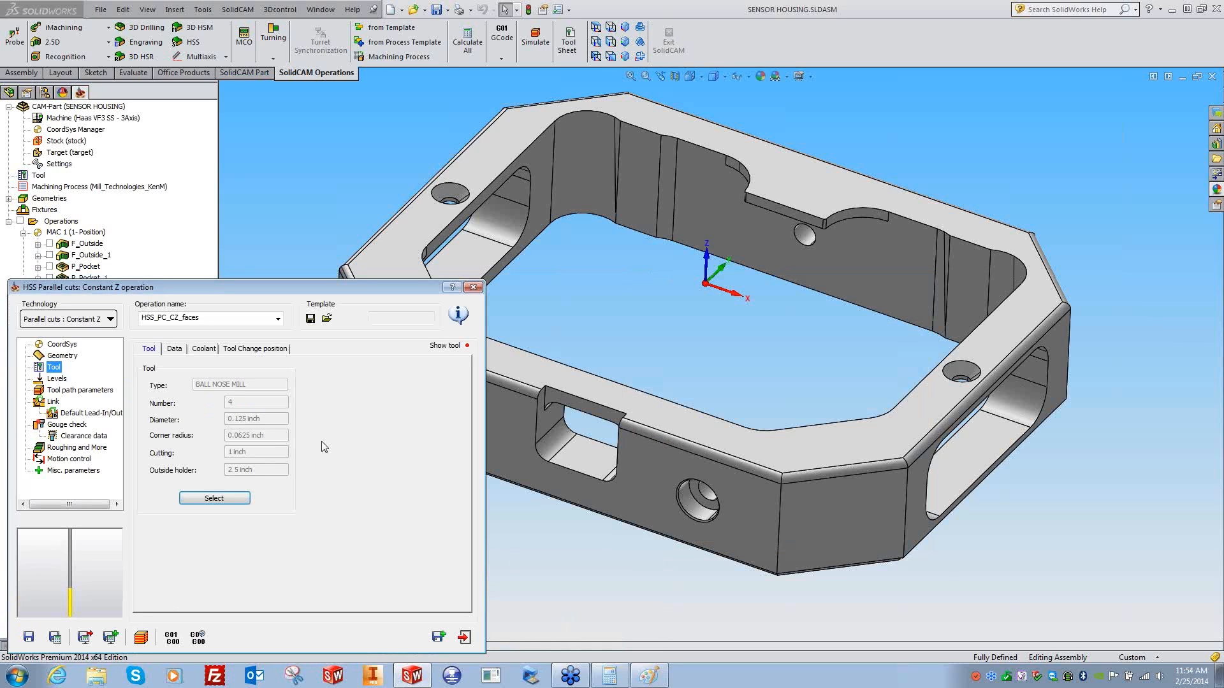
- Set cut tolerance .0005 and maximum step over .001, then save and calculate
click(56, 379)
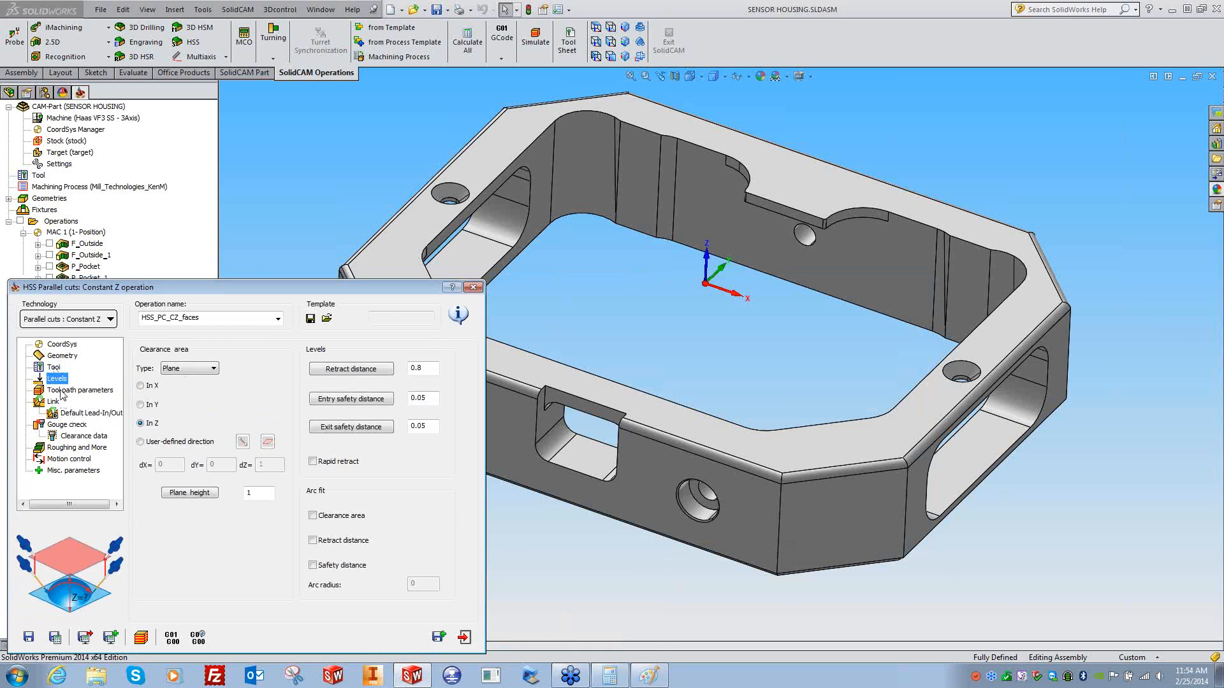
click(63, 391)
click(174, 380)
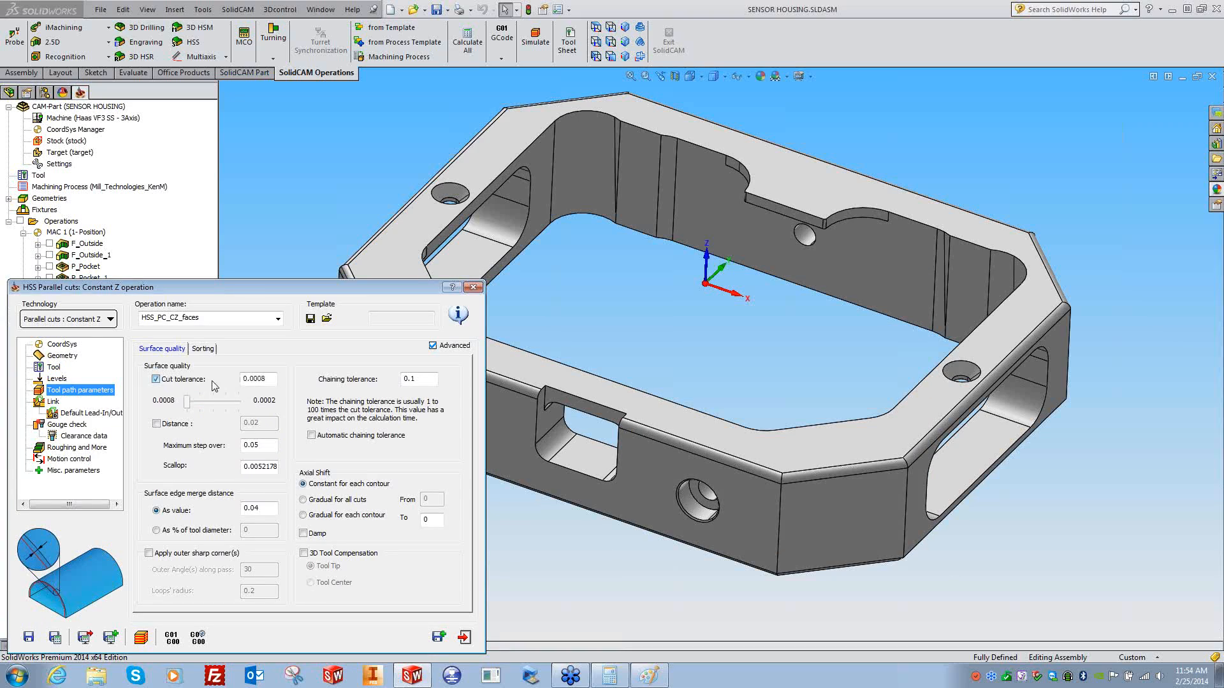
text(.00)
click(244, 445)
text(.)
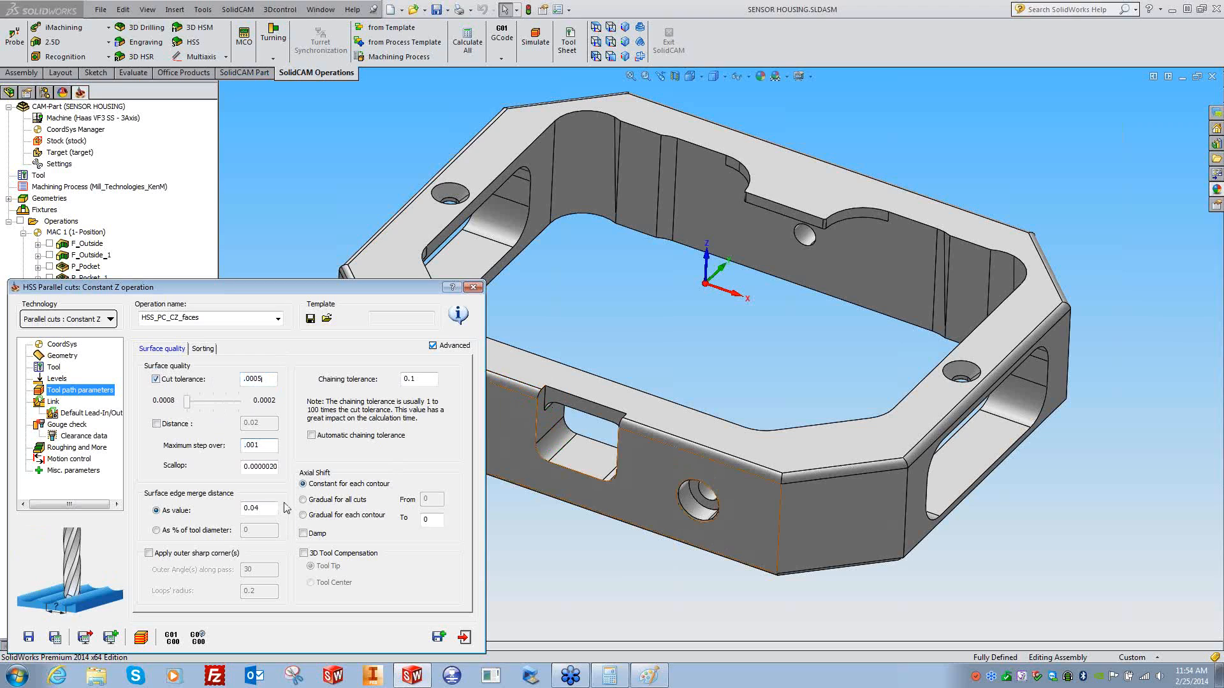
click(54, 637)
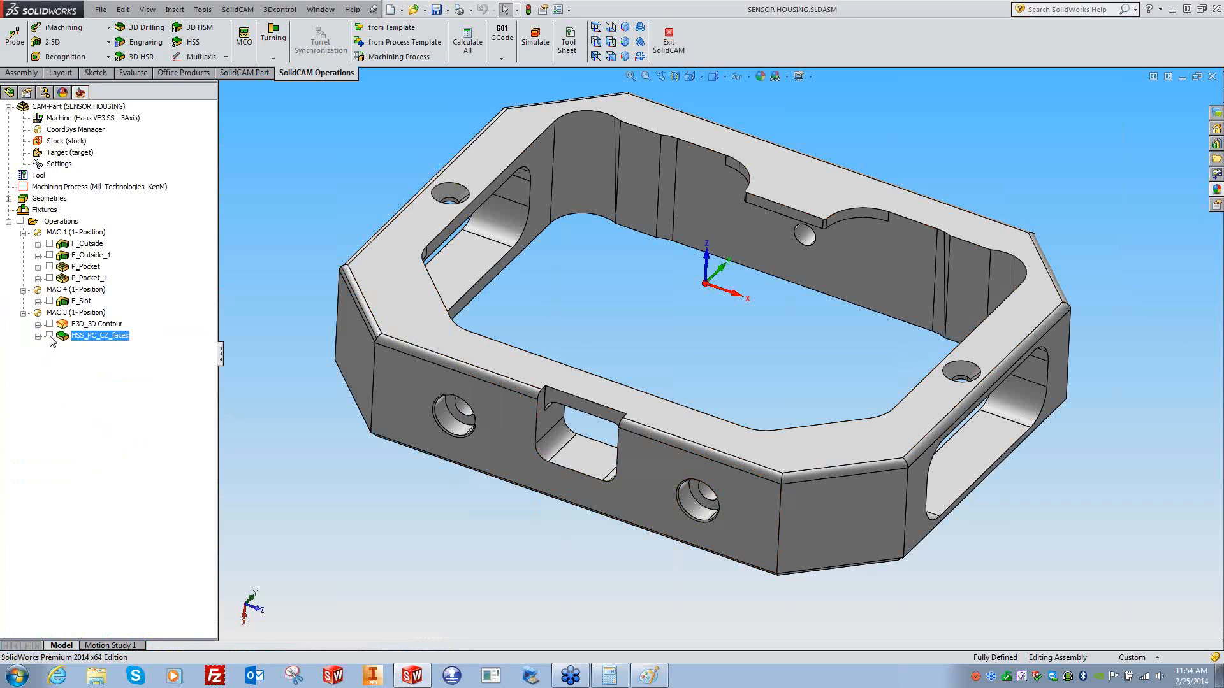
- Display the HSS_PC_CZ_faces toolpath and zoom and rotate around the slot to inspect it
click(50, 336)
middle_drag(359, 486, 365, 489)
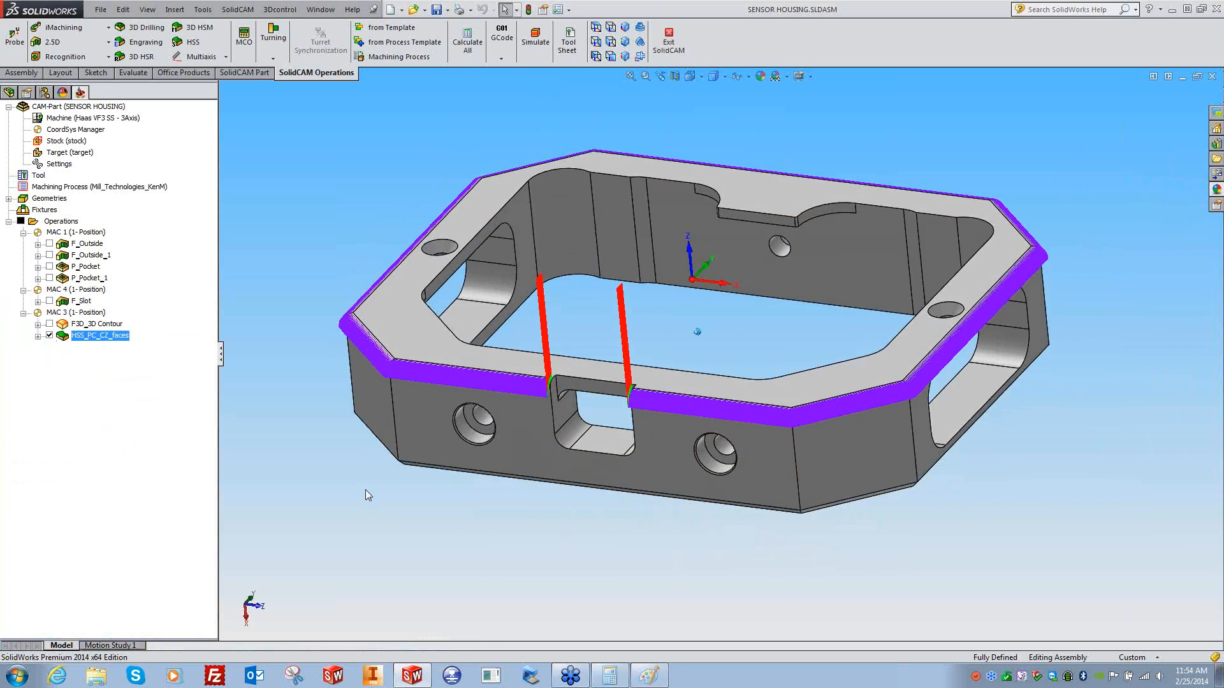
scroll(365, 491, down, 4)
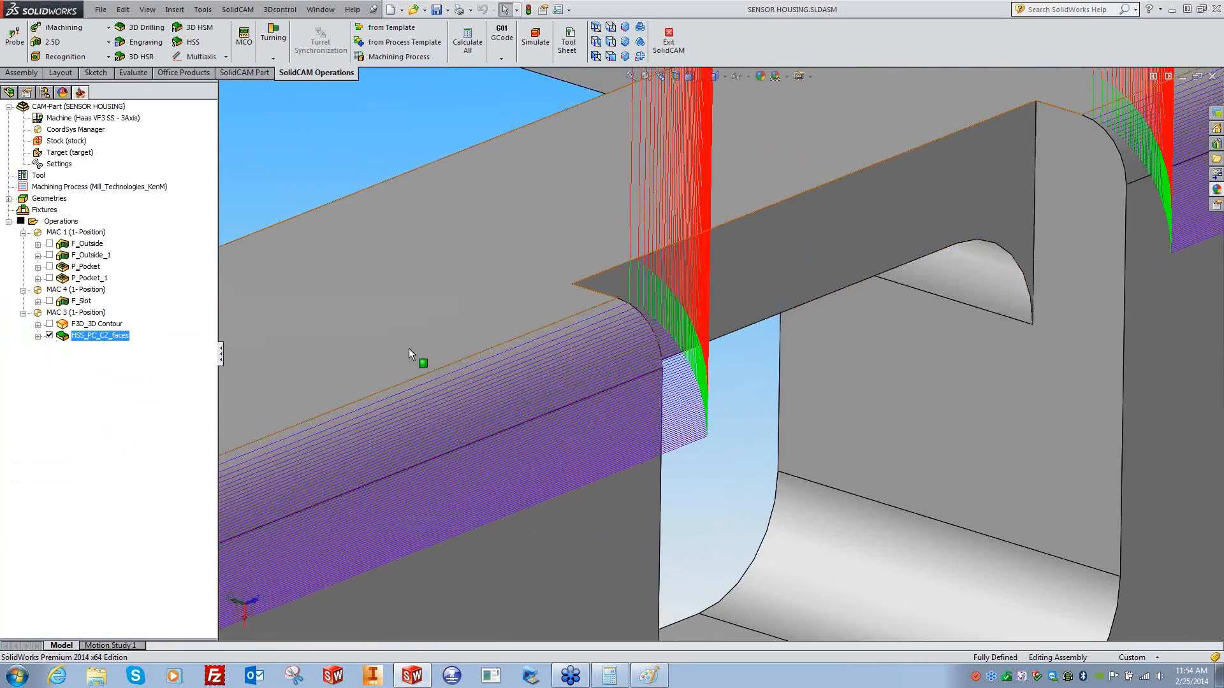
scroll(694, 258, up, 4)
scroll(707, 411, down, 5)
scroll(709, 407, down, 2)
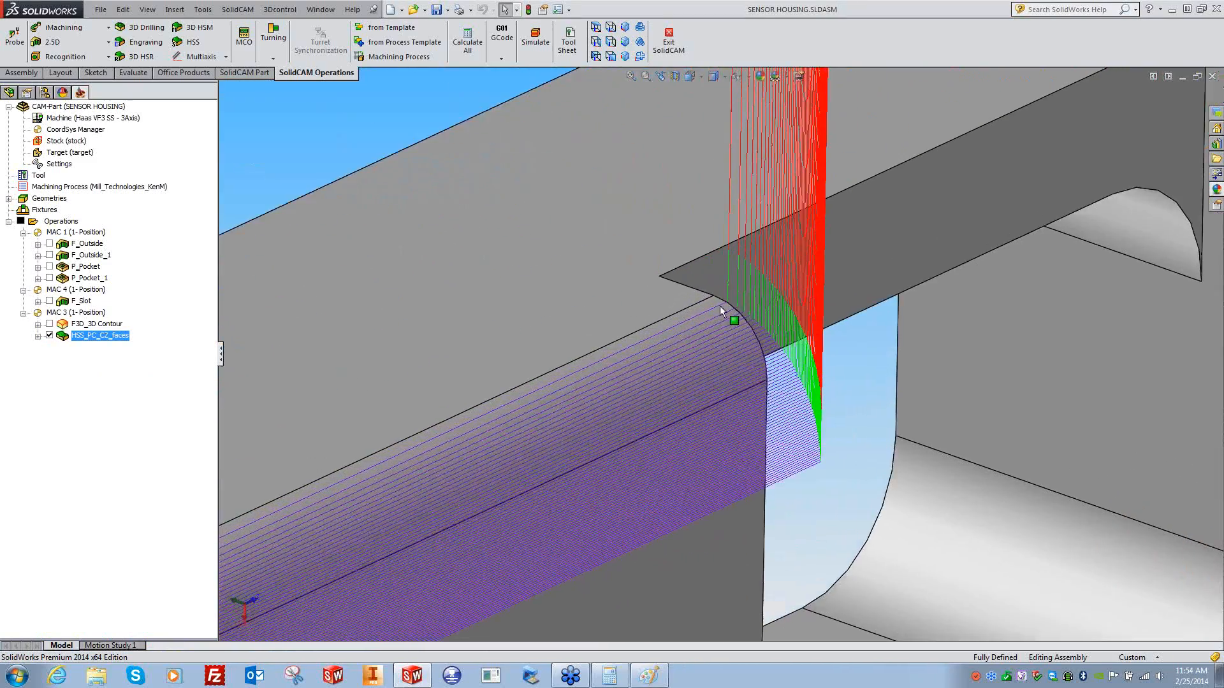
scroll(841, 252, up, 2)
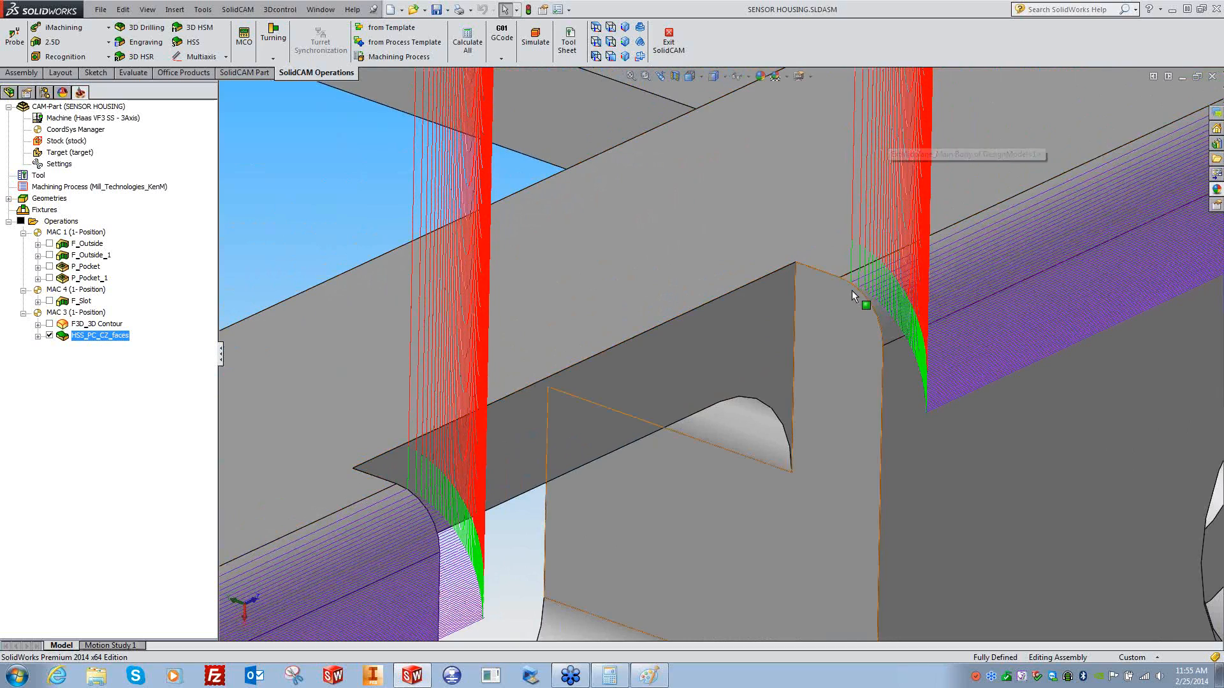
scroll(690, 271, up, 7)
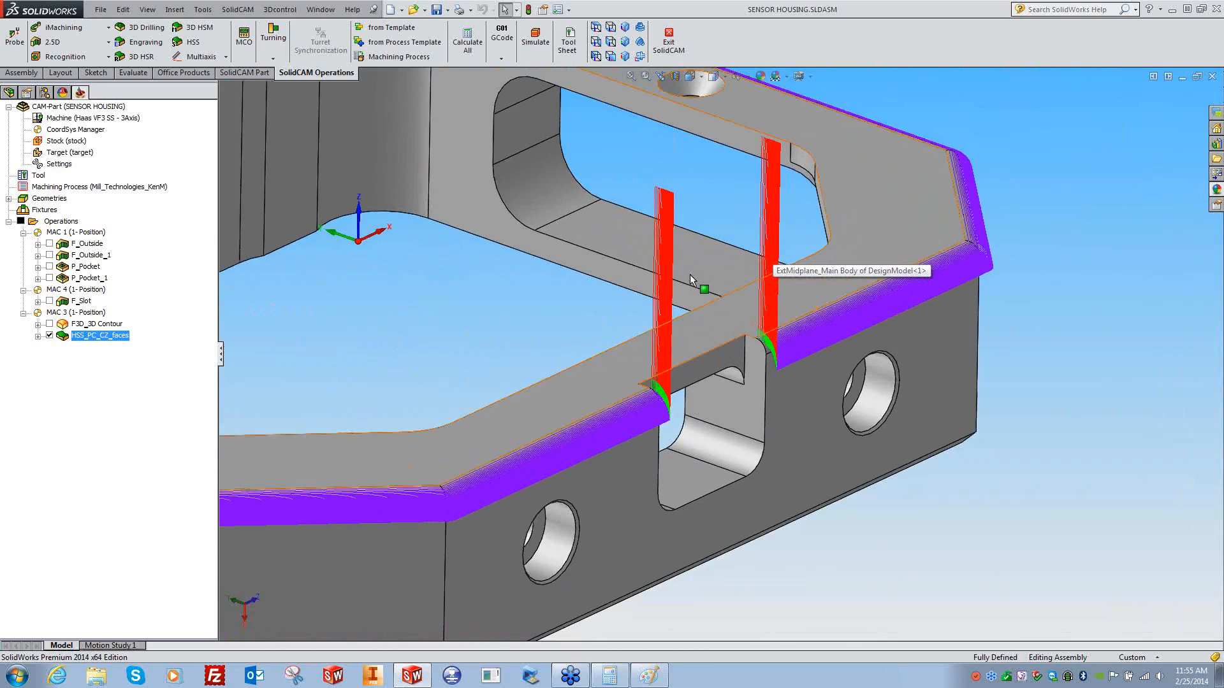
middle_drag(690, 274, 625, 327)
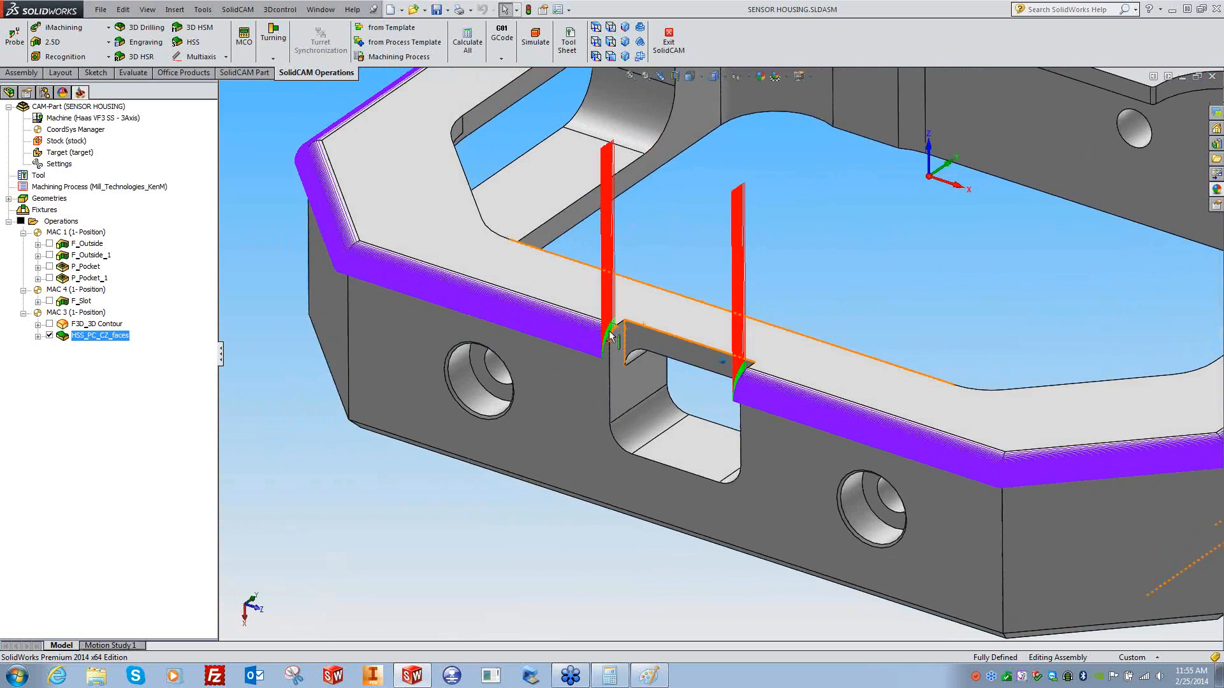
- Switch HSS_PC_CZ_faces to One way cutting, recalculate, and show its Links options
double_click(95, 336)
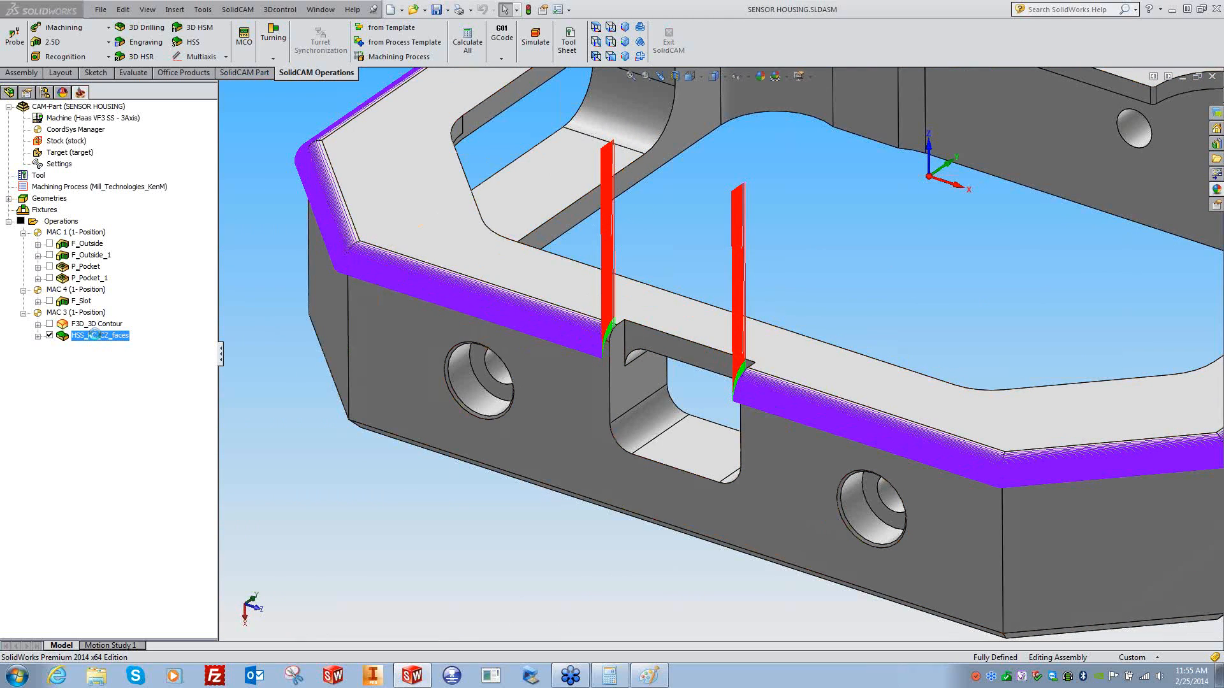
click(74, 391)
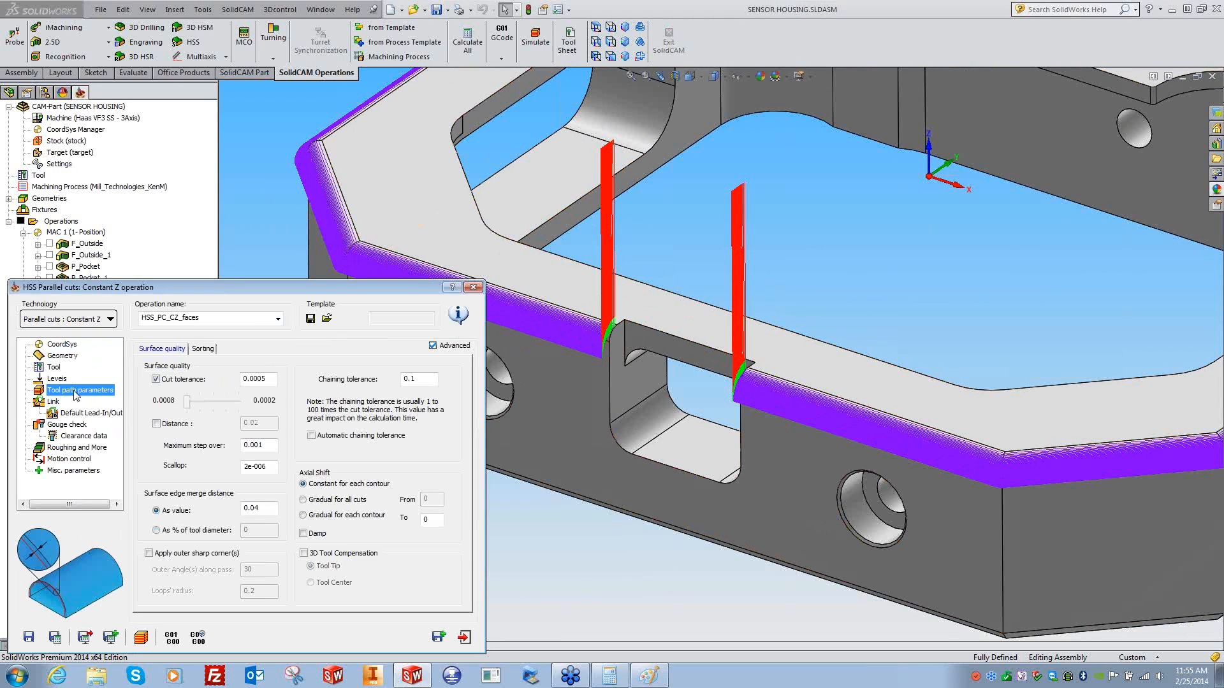
click(203, 349)
click(233, 382)
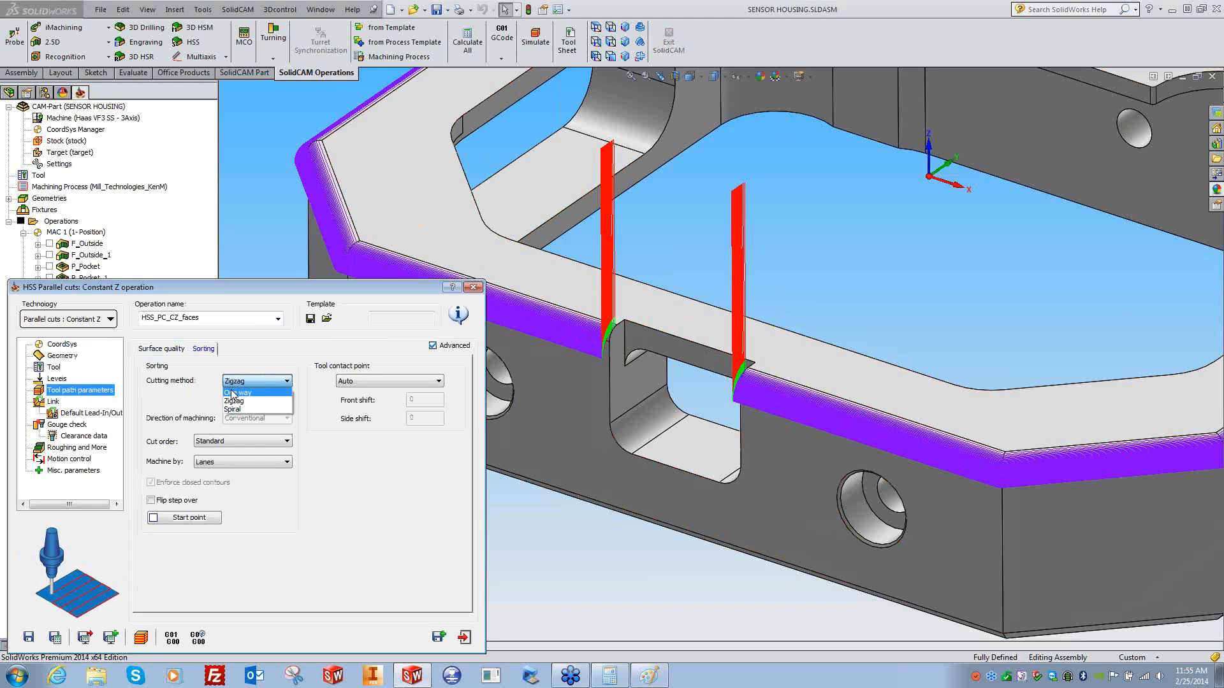
click(232, 395)
click(55, 636)
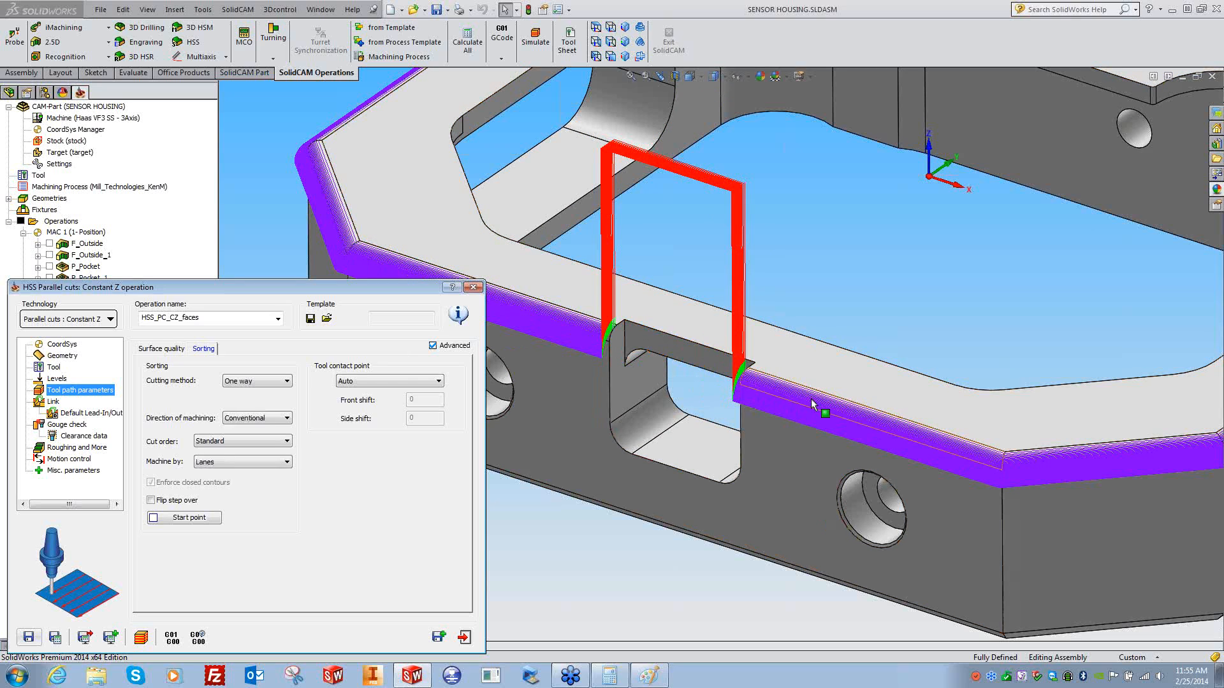
click(53, 402)
click(211, 349)
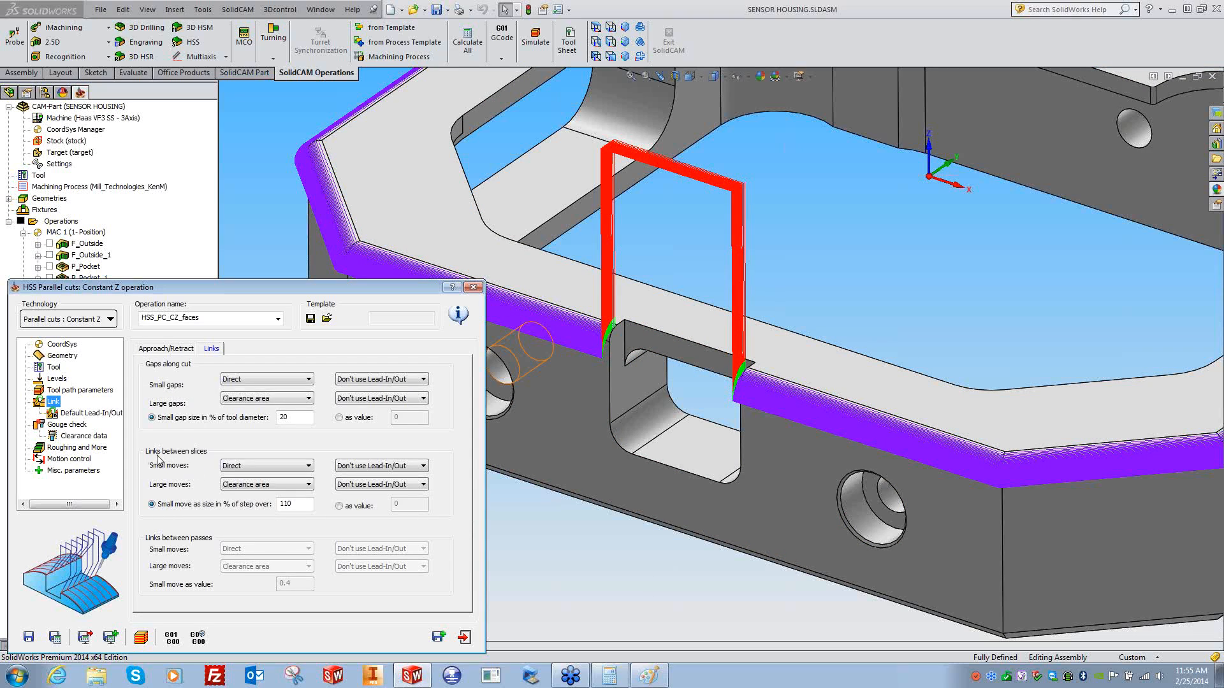
- Link large gaps directly and recalculate the toolpath
click(245, 402)
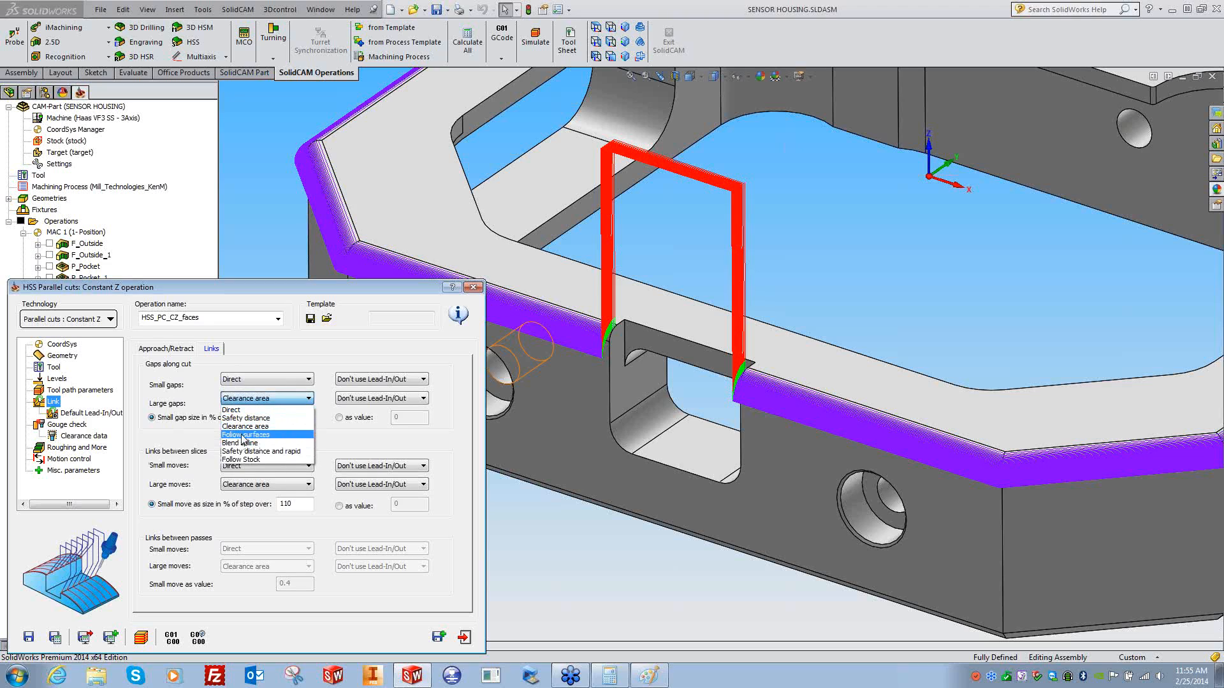
click(233, 410)
click(61, 644)
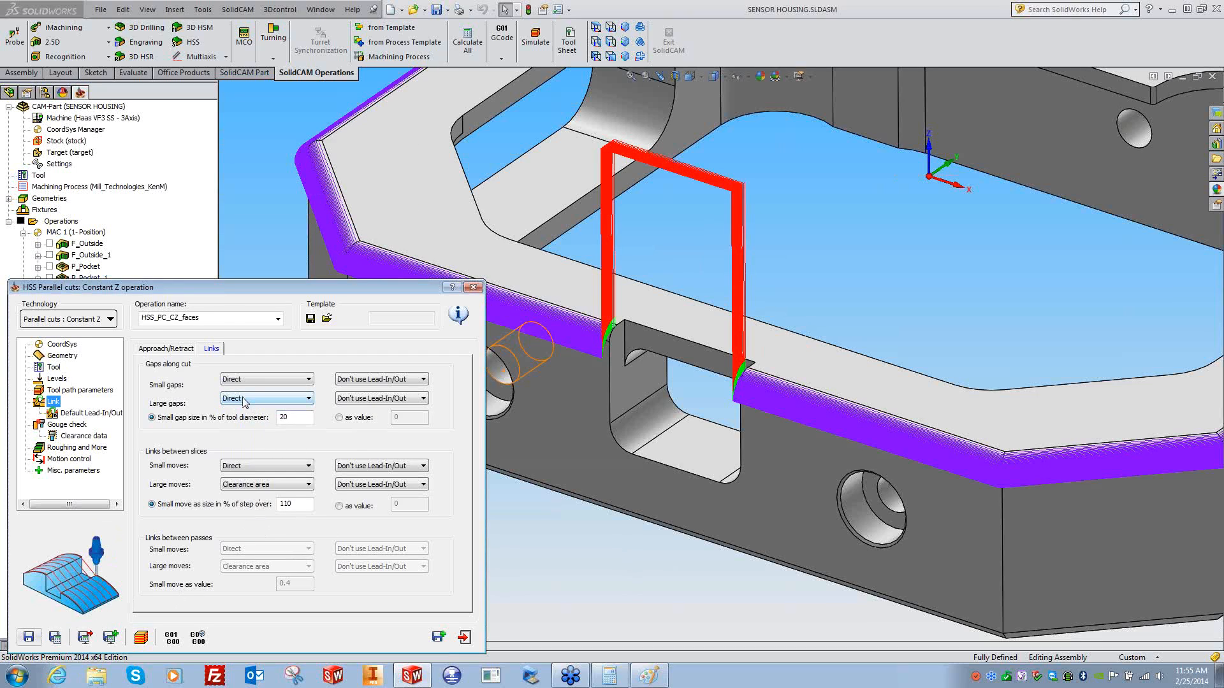
- Keep small moves Direct, set large moves between slices to Direct, and recalculate
click(236, 470)
click(237, 474)
click(243, 486)
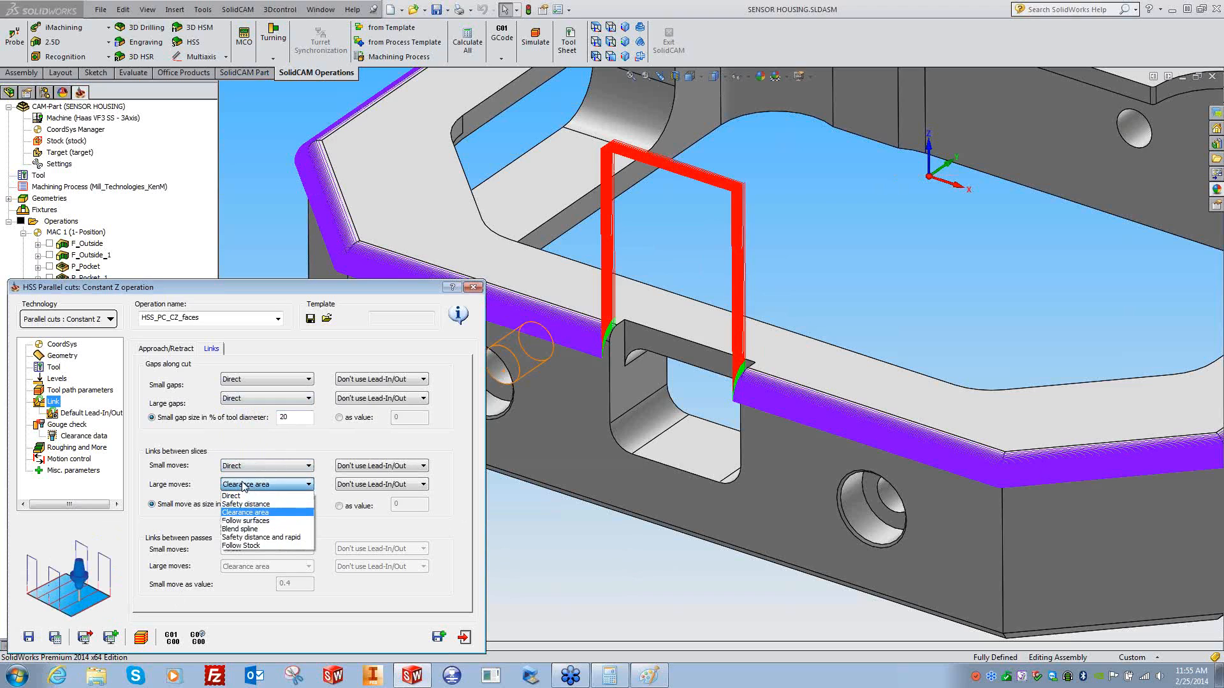
click(232, 496)
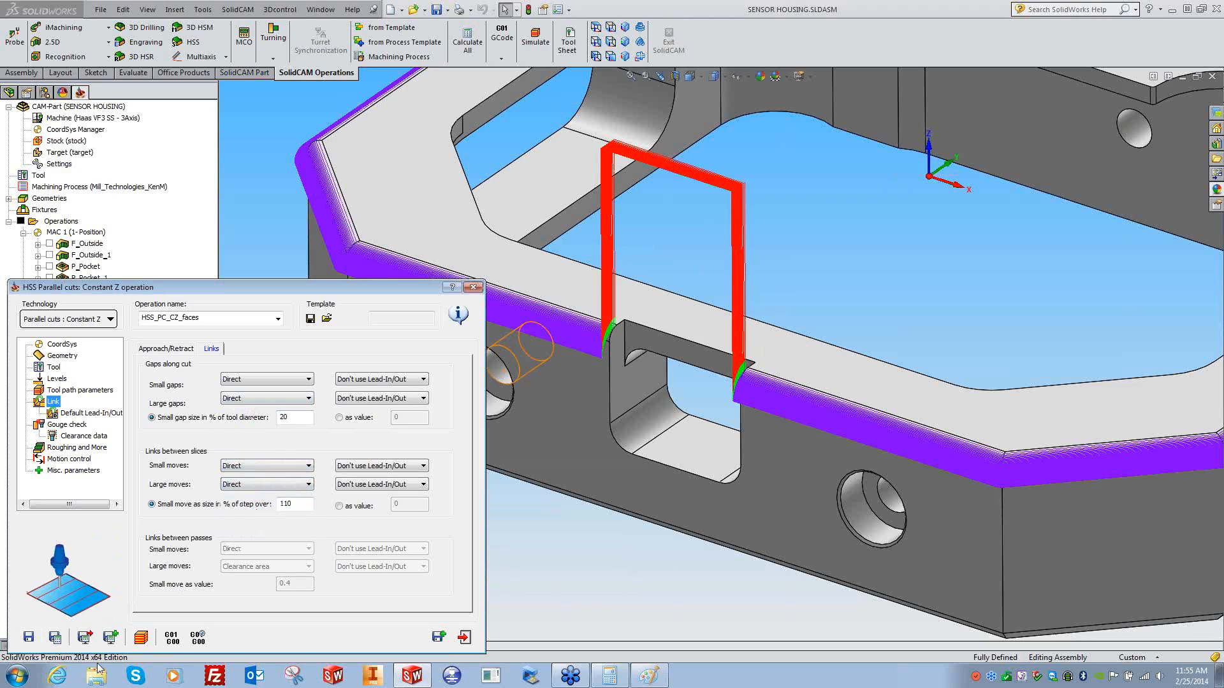
click(60, 643)
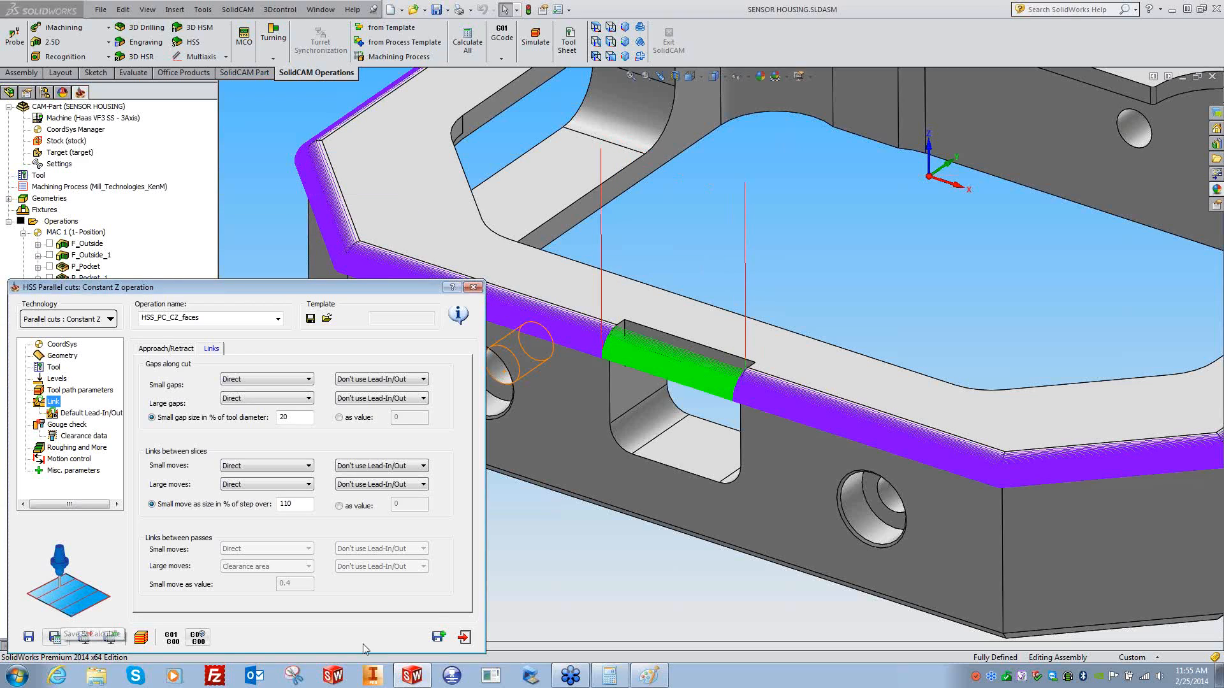
- Set large gaps along the cut back to Clearance area
click(243, 399)
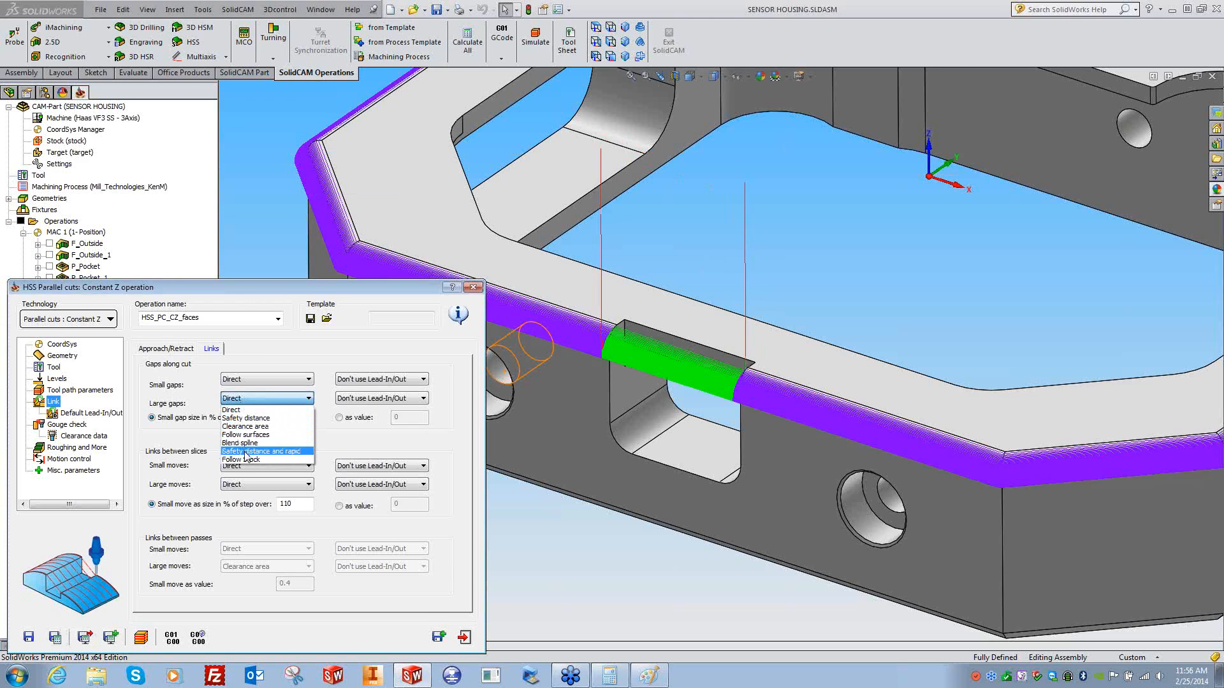
click(247, 426)
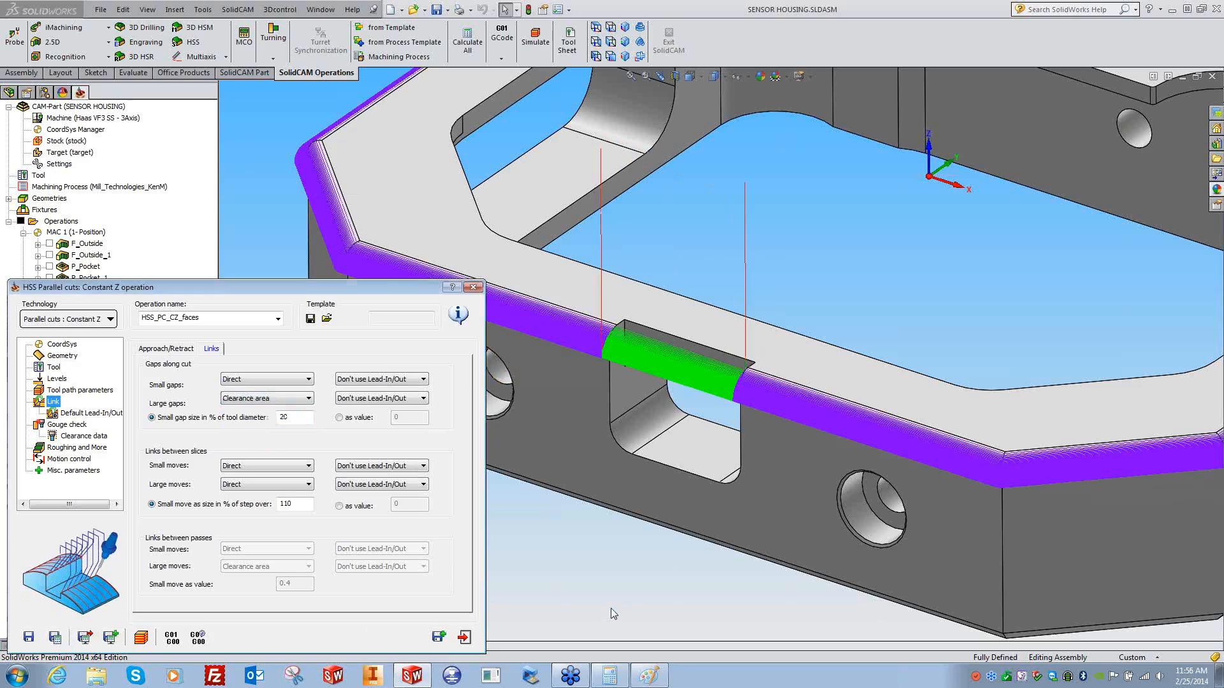
scroll(585, 552, up, 5)
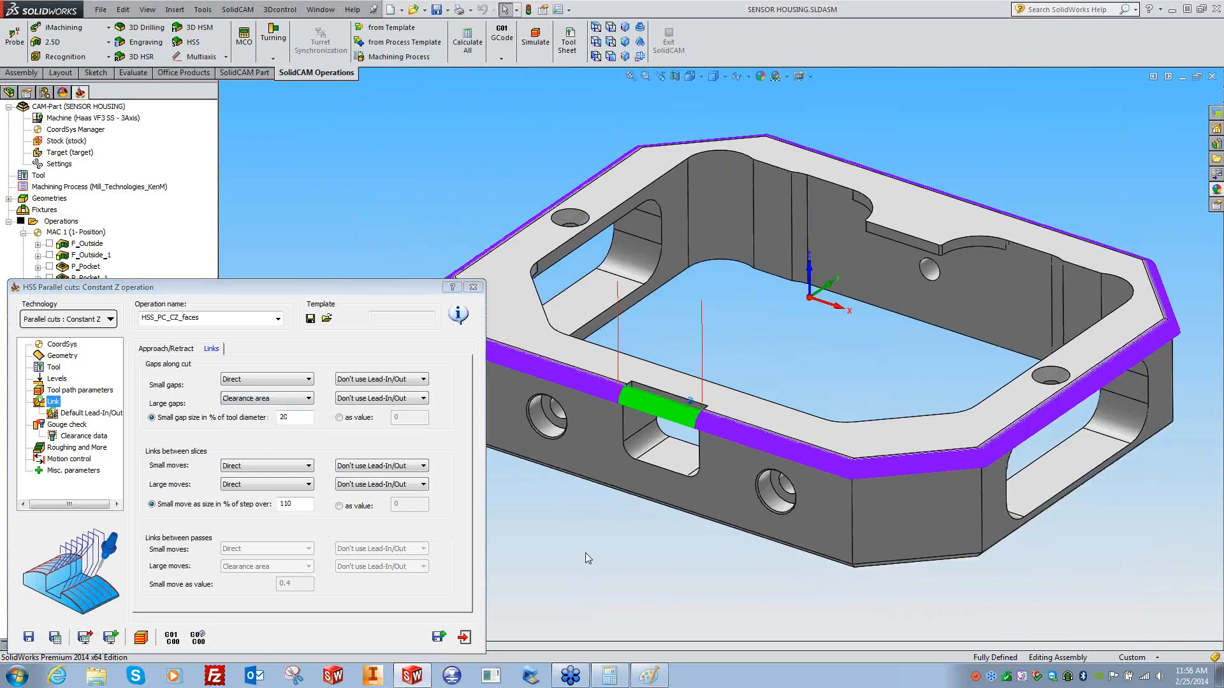
scroll(587, 551, down, 10)
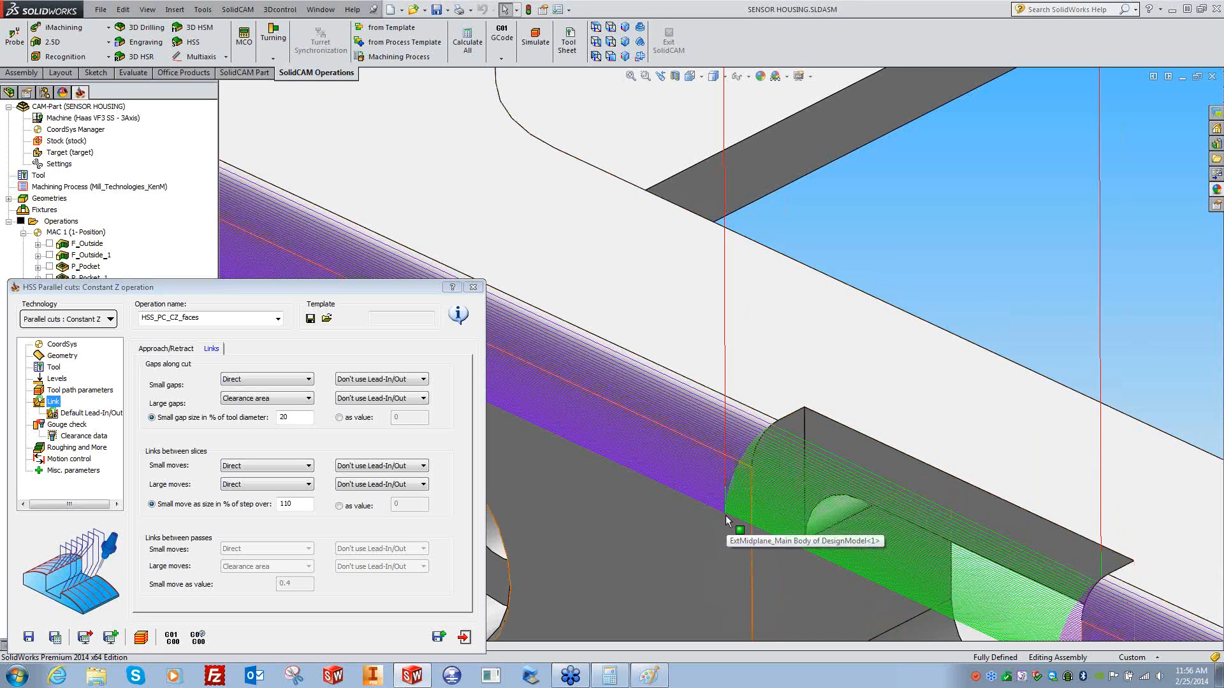
scroll(727, 519, up, 2)
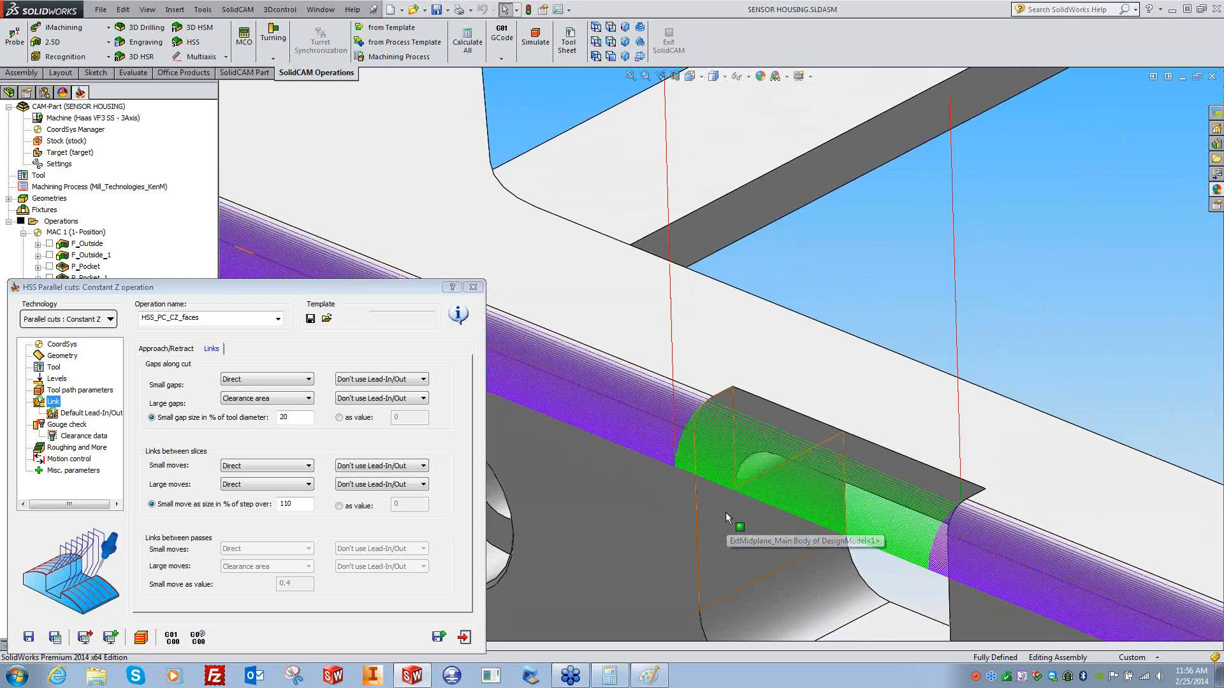
- Run the current chamfer toolpath in SolidVerify solid simulation, then pause it
click(141, 639)
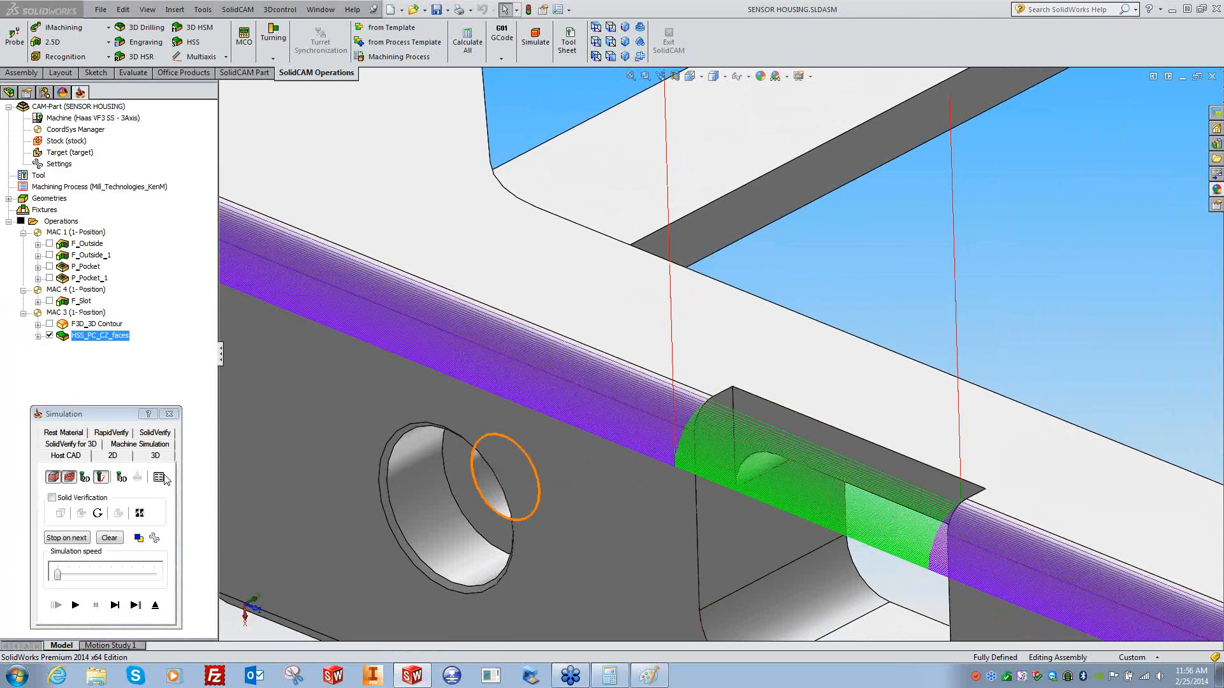
click(160, 434)
click(136, 606)
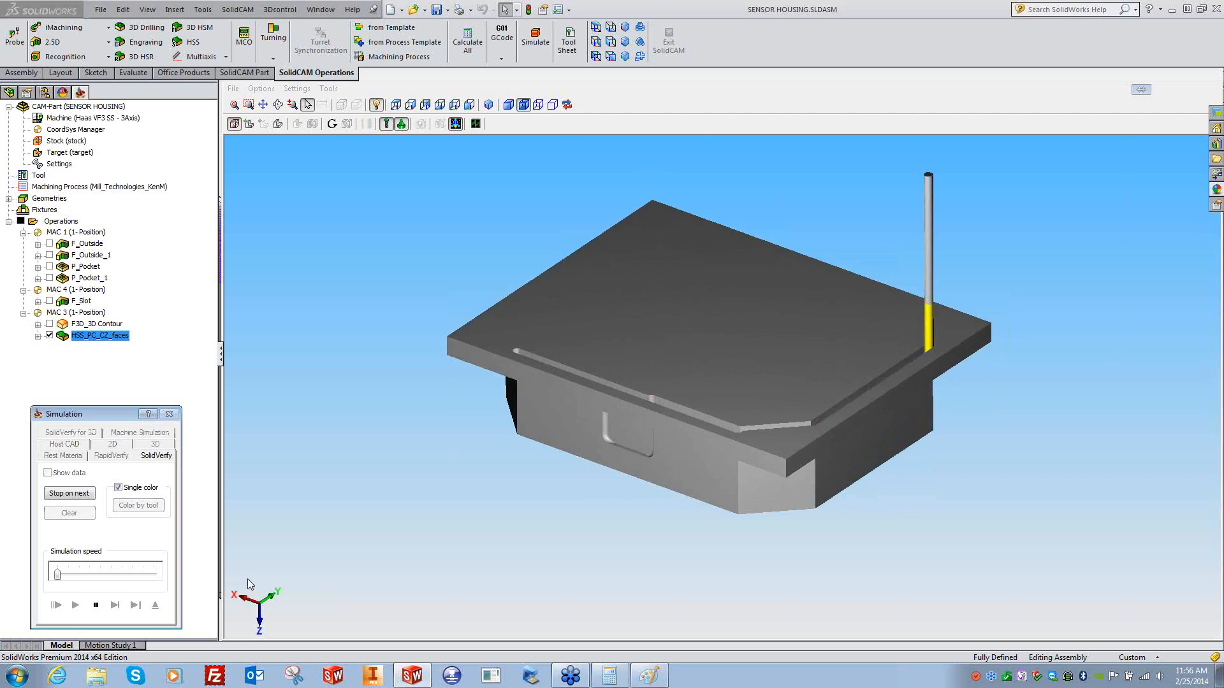
click(98, 605)
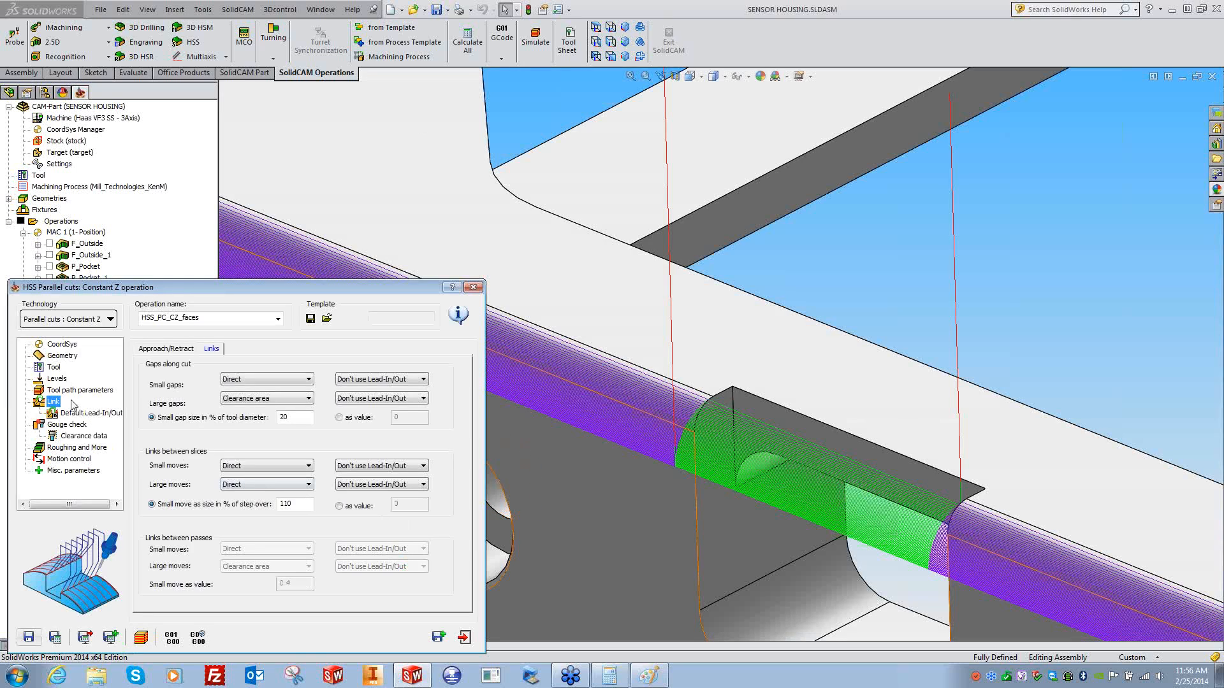
- Turn on Flip step over in Sorting, recalculate, and replay the simulation
click(101, 390)
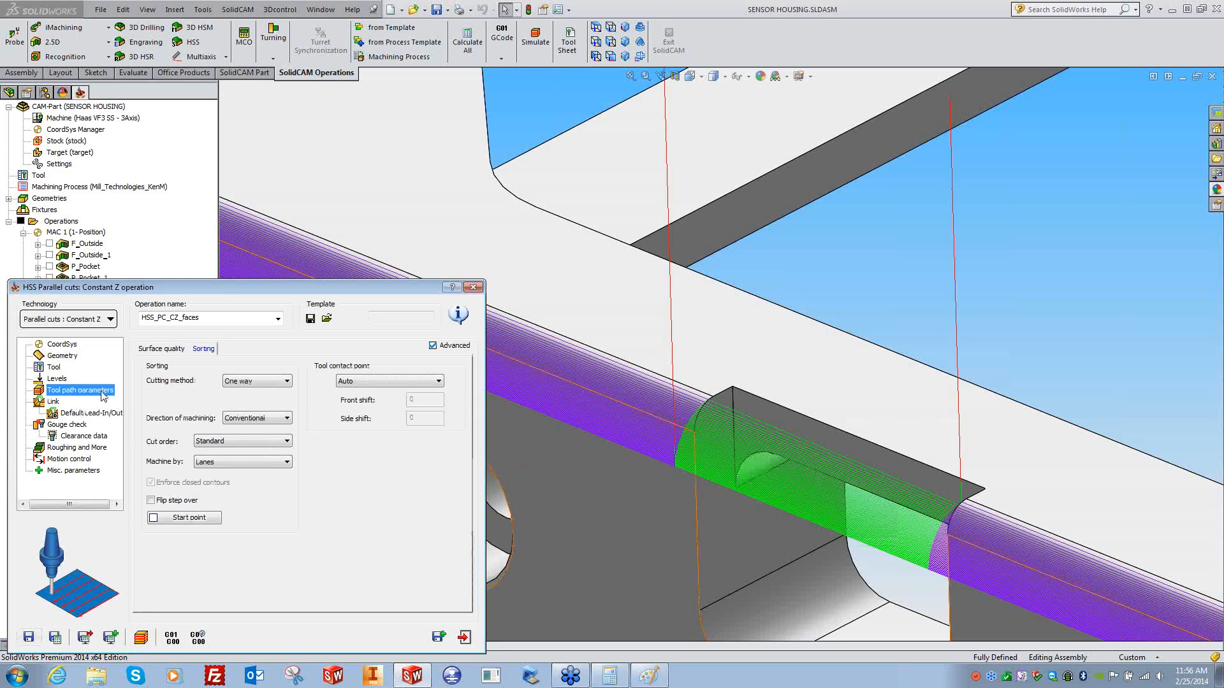
click(173, 502)
click(55, 638)
click(141, 636)
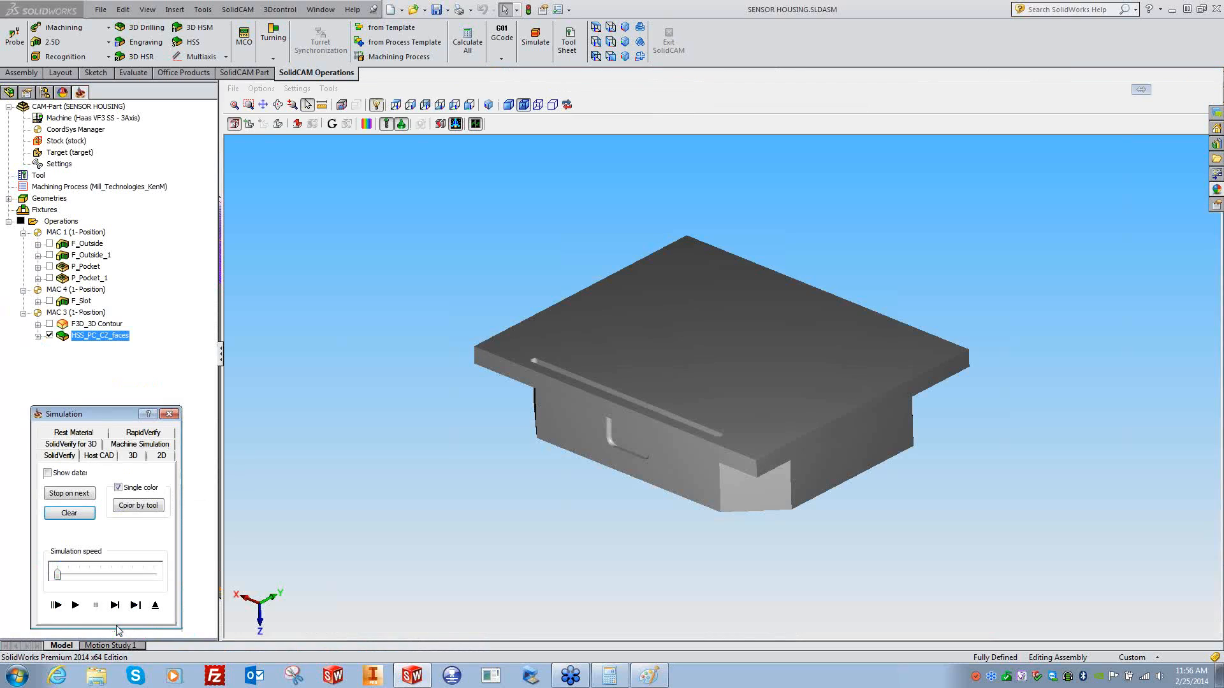
click(79, 606)
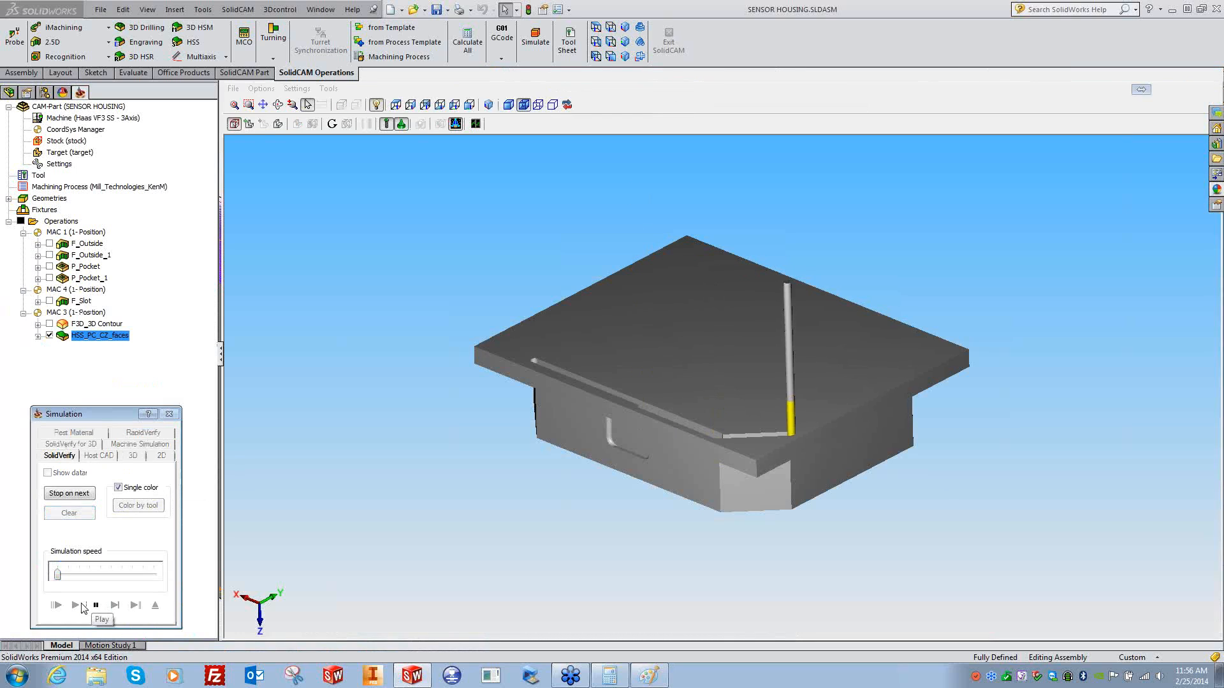
click(169, 414)
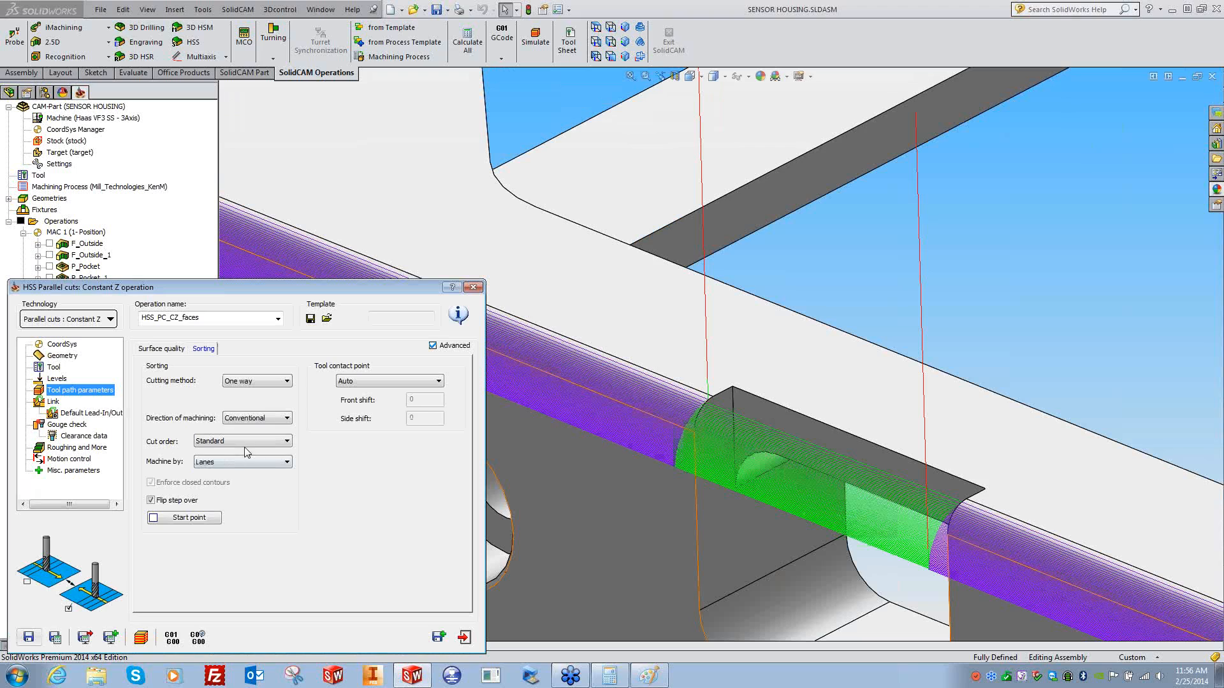
- Set Direction of machining to Climb and Save & Calculate the toolpath
click(283, 419)
click(246, 438)
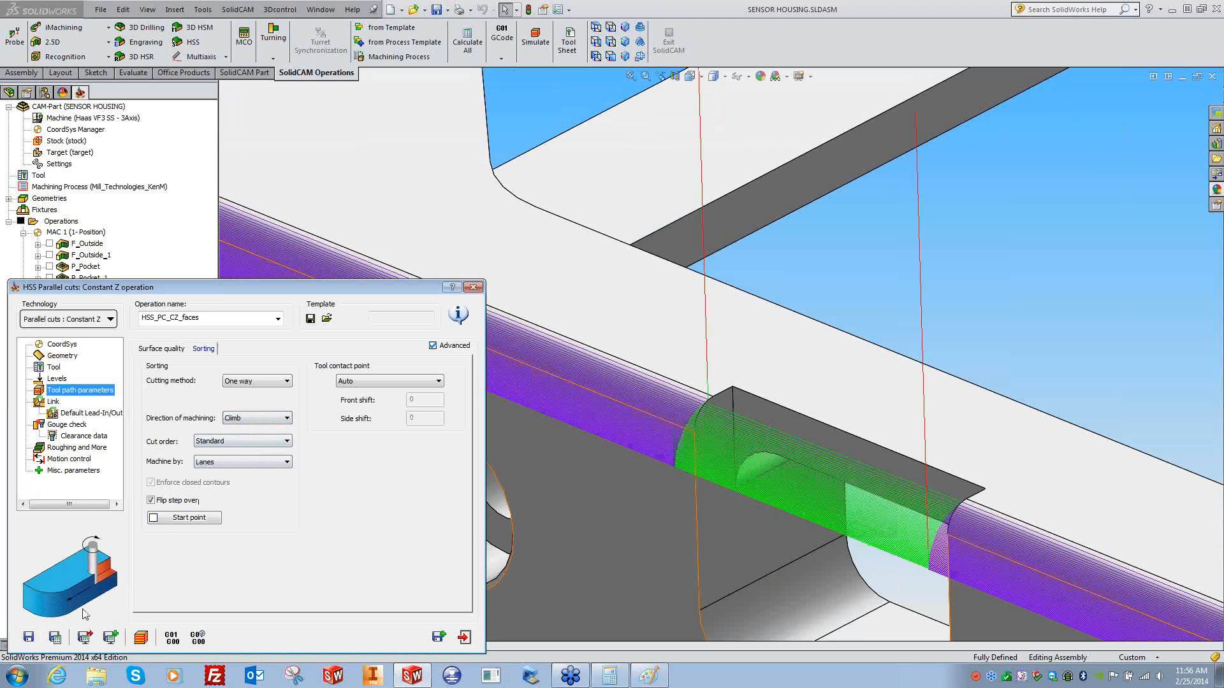
click(53, 637)
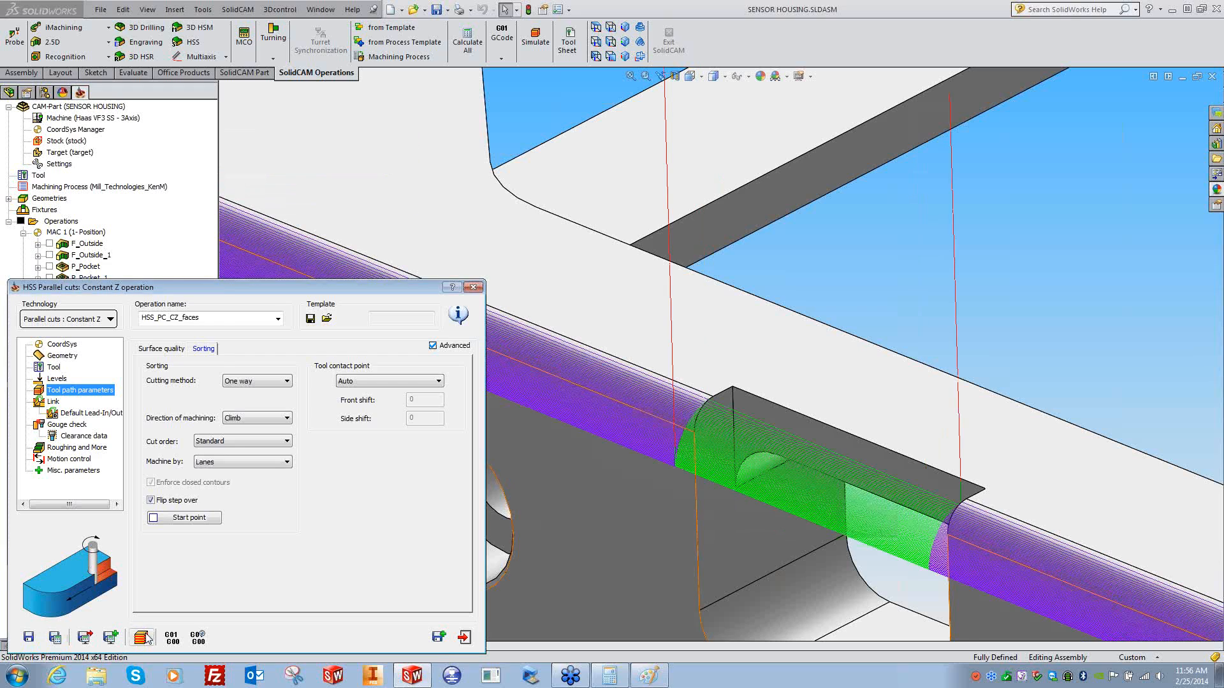
click(140, 636)
- Play the climb-cut simulation at mid-range speed, then close the Simulation window
click(75, 606)
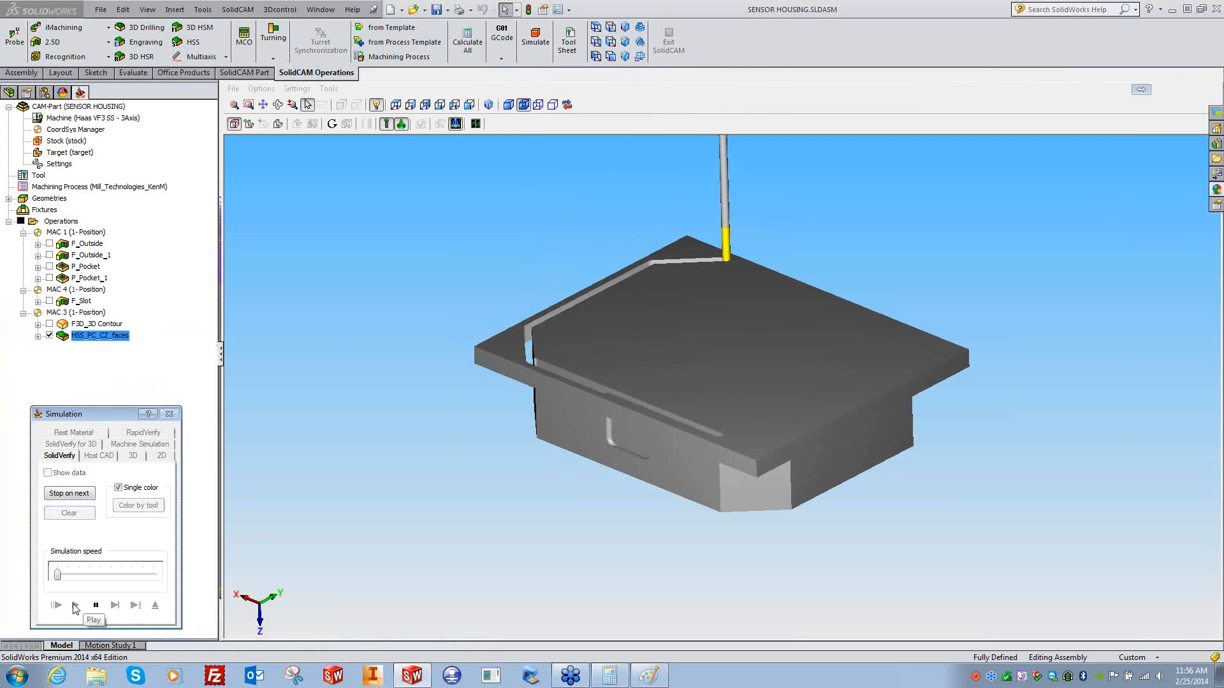
drag(57, 575, 111, 574)
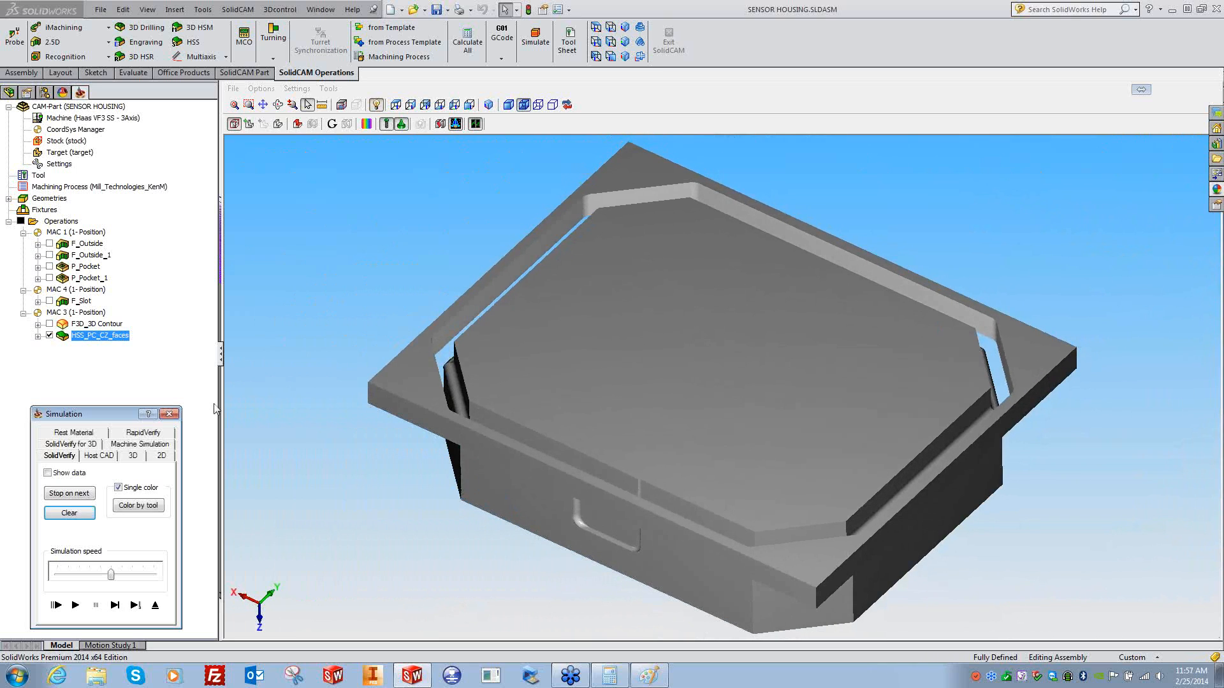
click(170, 415)
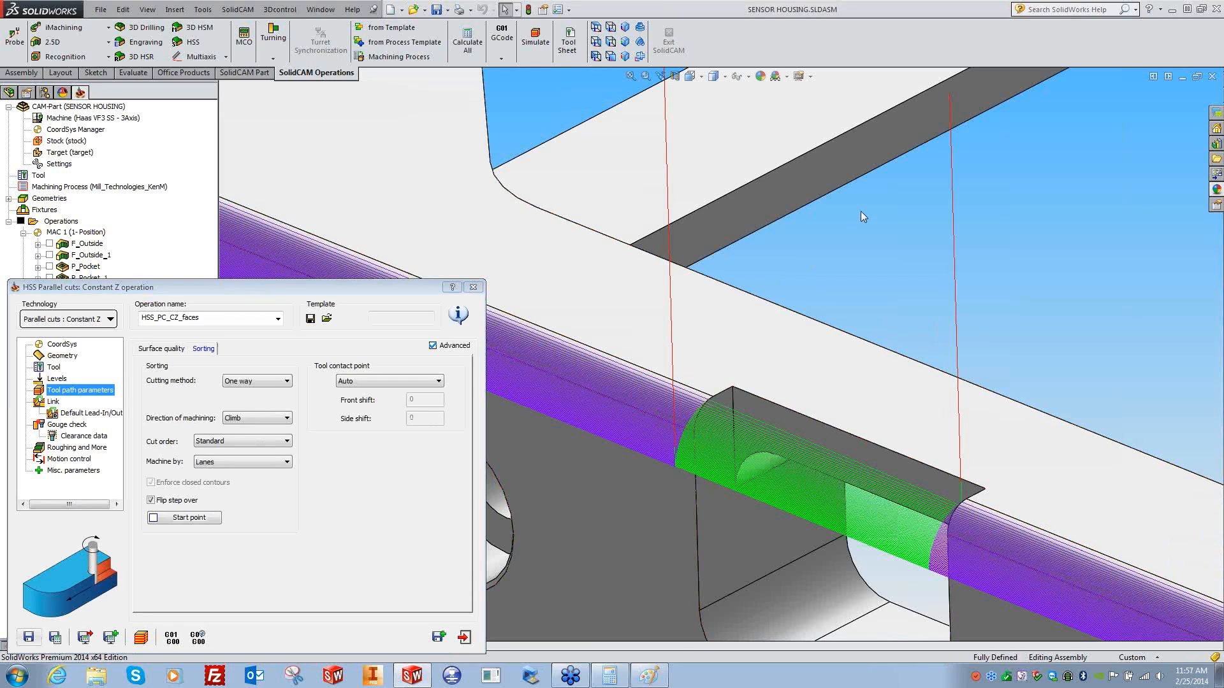
- Change the cutting method to Spiral and Save & Calculate the toolpath
scroll(860, 229, up, 5)
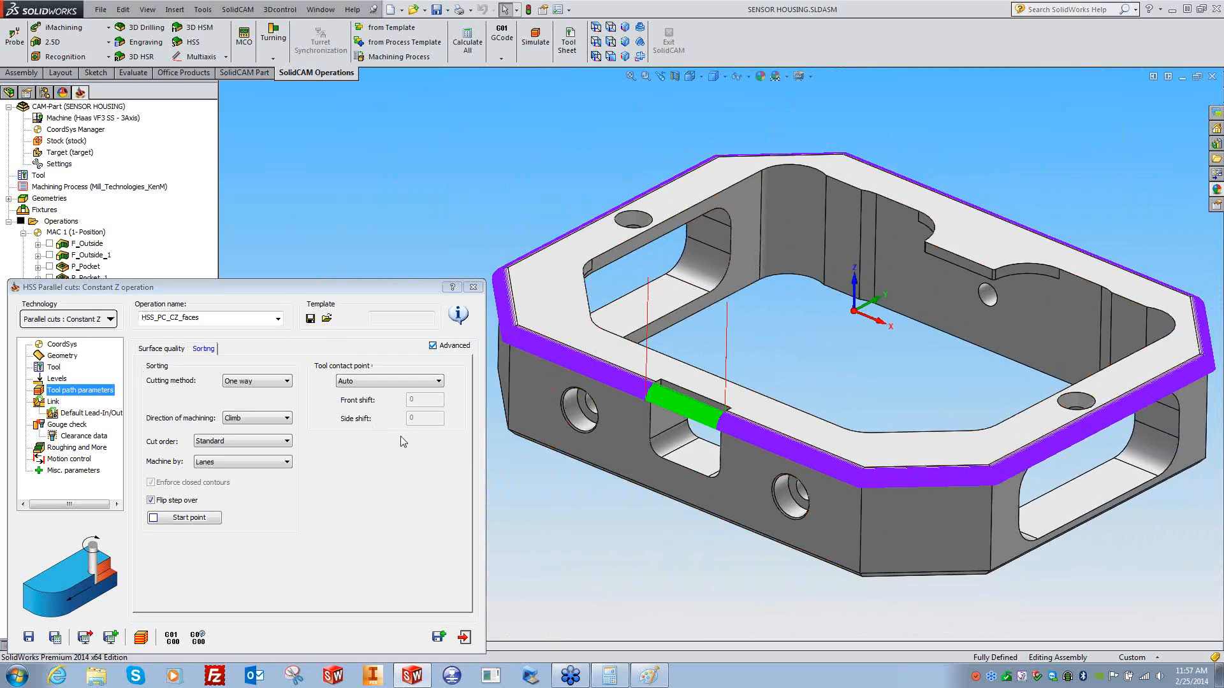
click(268, 381)
click(249, 411)
click(56, 639)
- Zoom and orbit the sensor housing to inspect the spiral chamfer toolpath
middle_drag(558, 577, 563, 577)
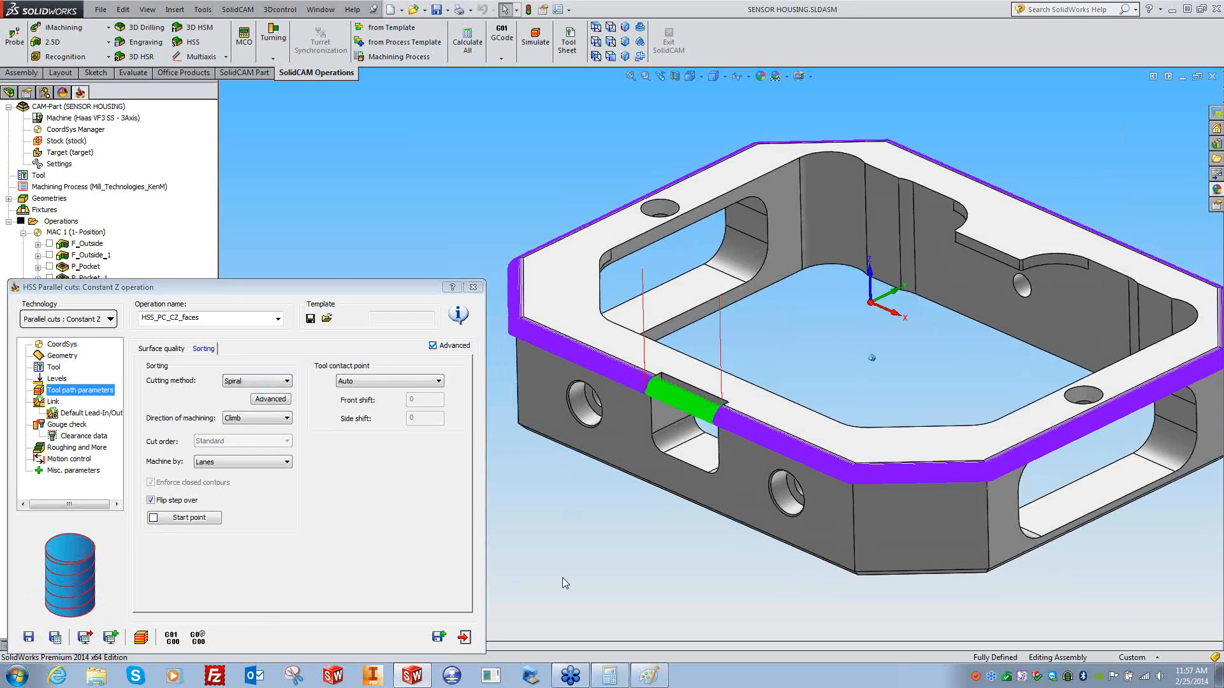
scroll(563, 577, down, 9)
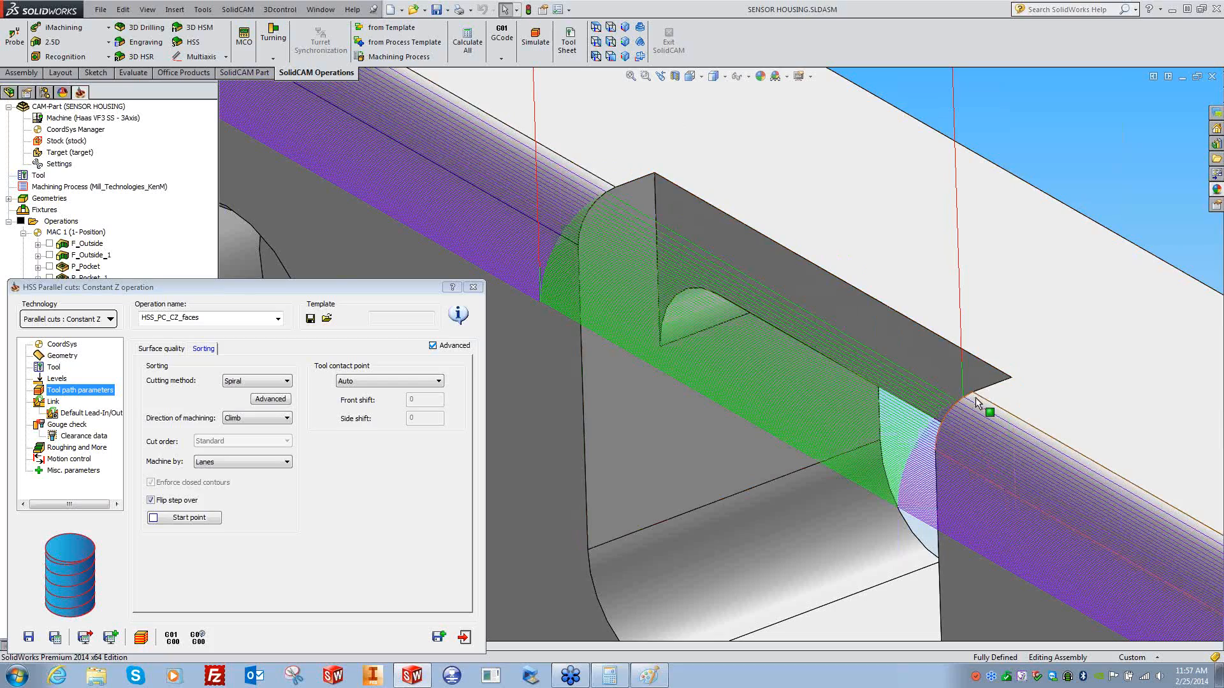
scroll(856, 528, up, 10)
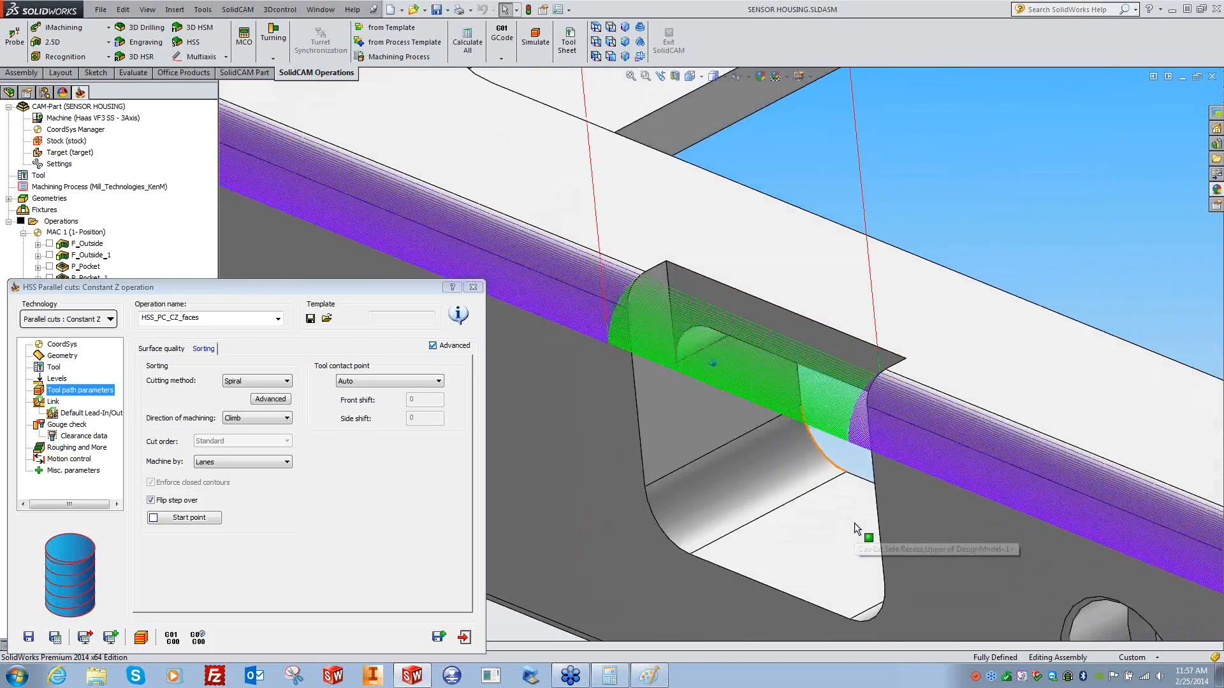
scroll(857, 527, up, 3)
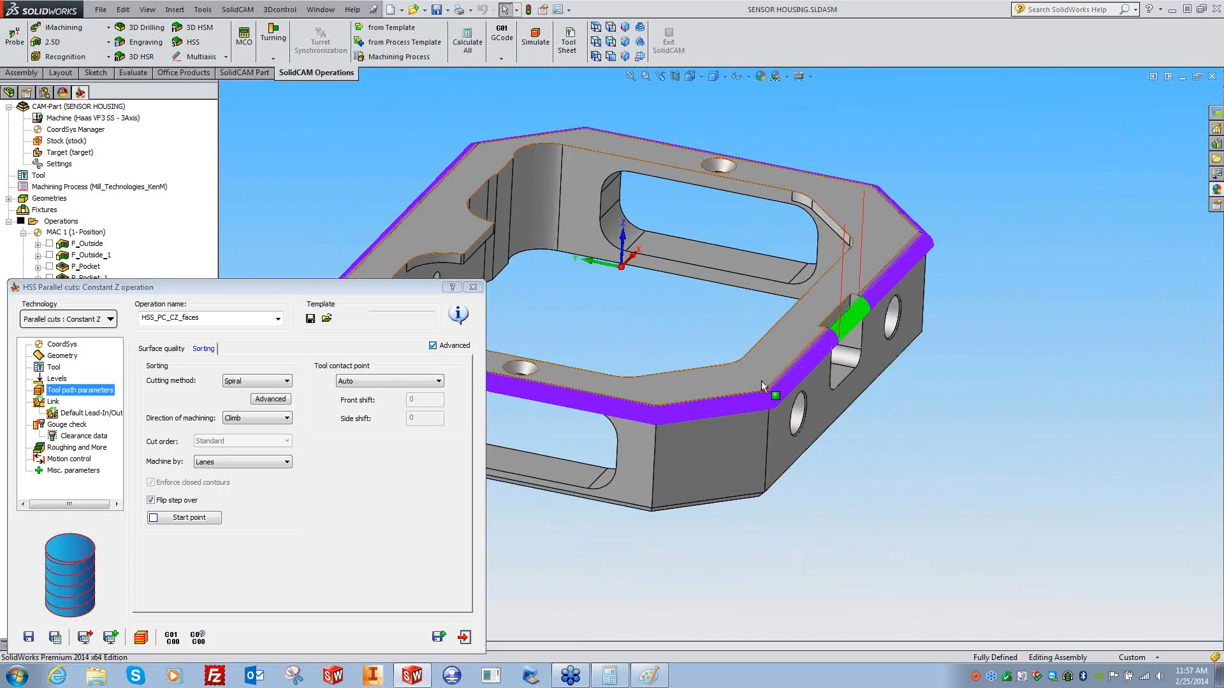
middle_drag(779, 409, 779, 344)
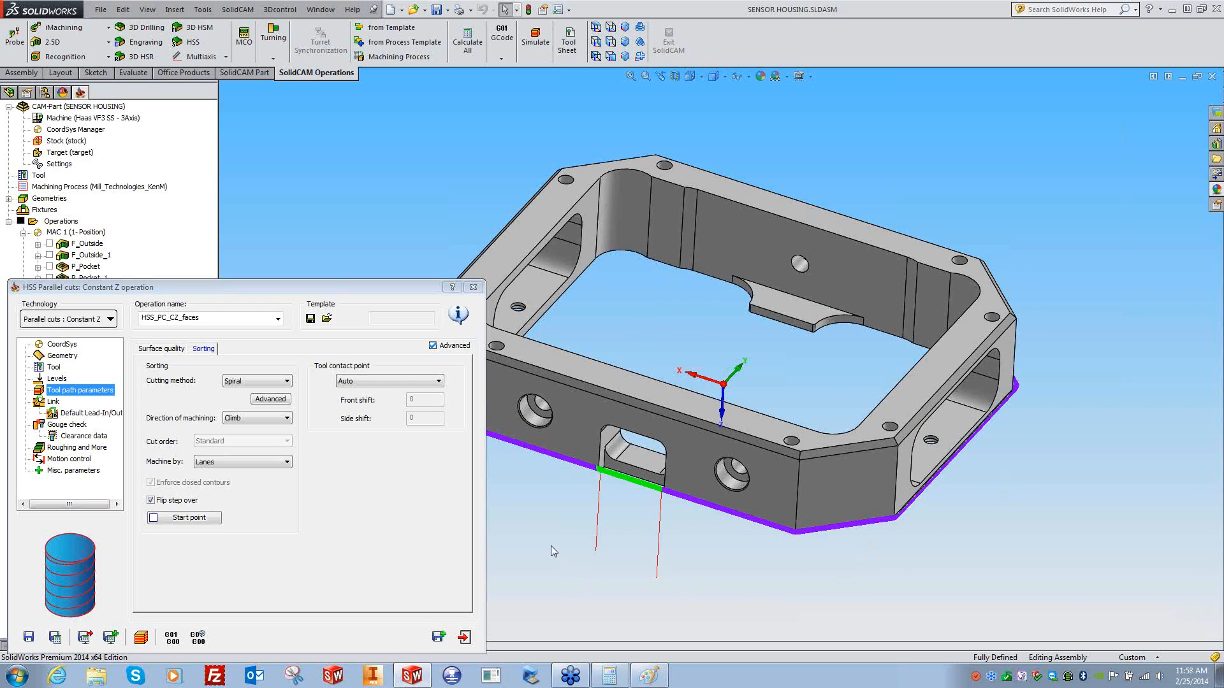
- Close the Microsoft Paint tool sketch, choosing Don't Save
click(649, 675)
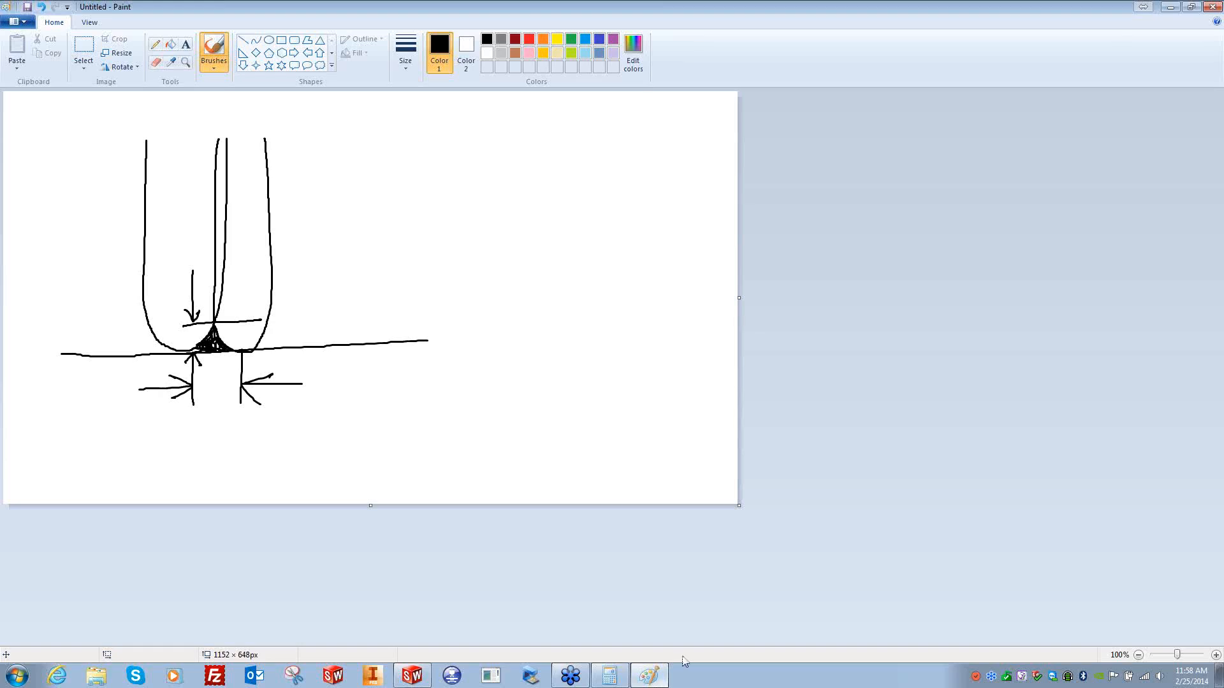
click(1213, 7)
click(637, 339)
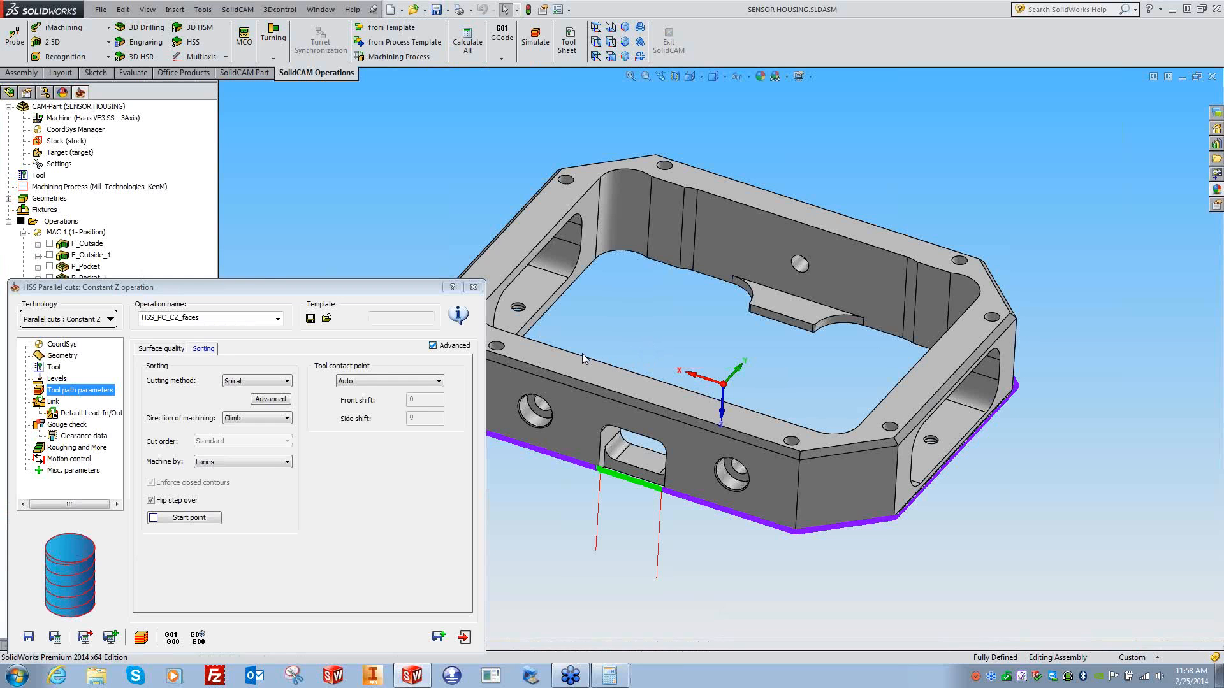